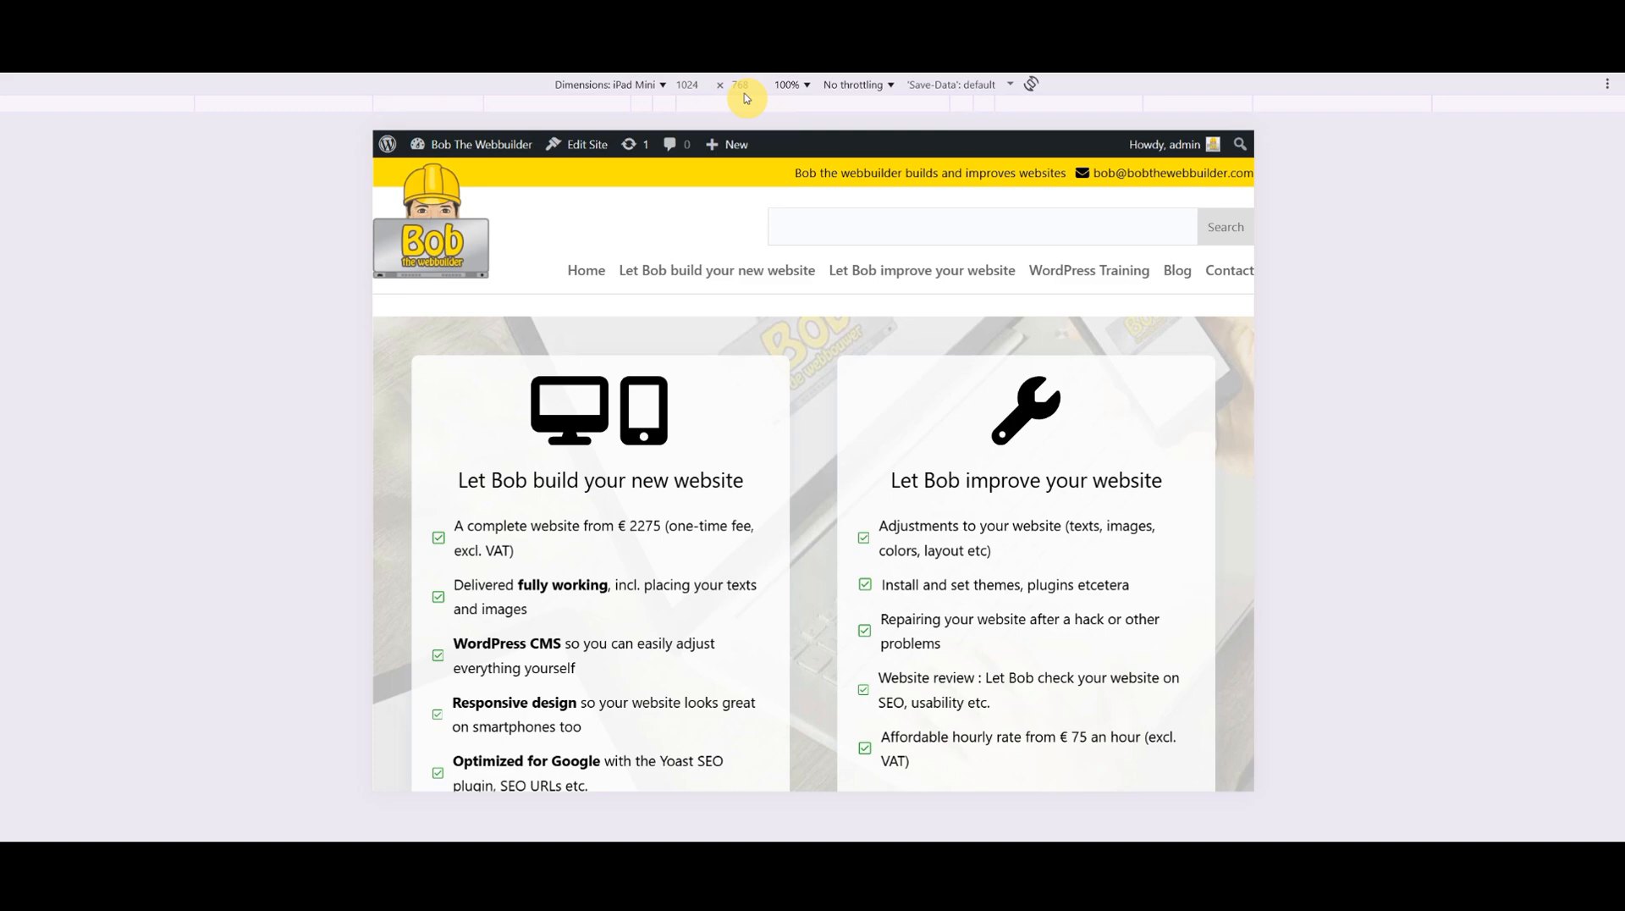
Review the home page at the iPad Mini size and switch the device preview to Scherm laptop 1366 x 768.
{"action": "scroll", "coordinate": [1147, 387], "scroll_direction": "down", "scroll_amount": 15}
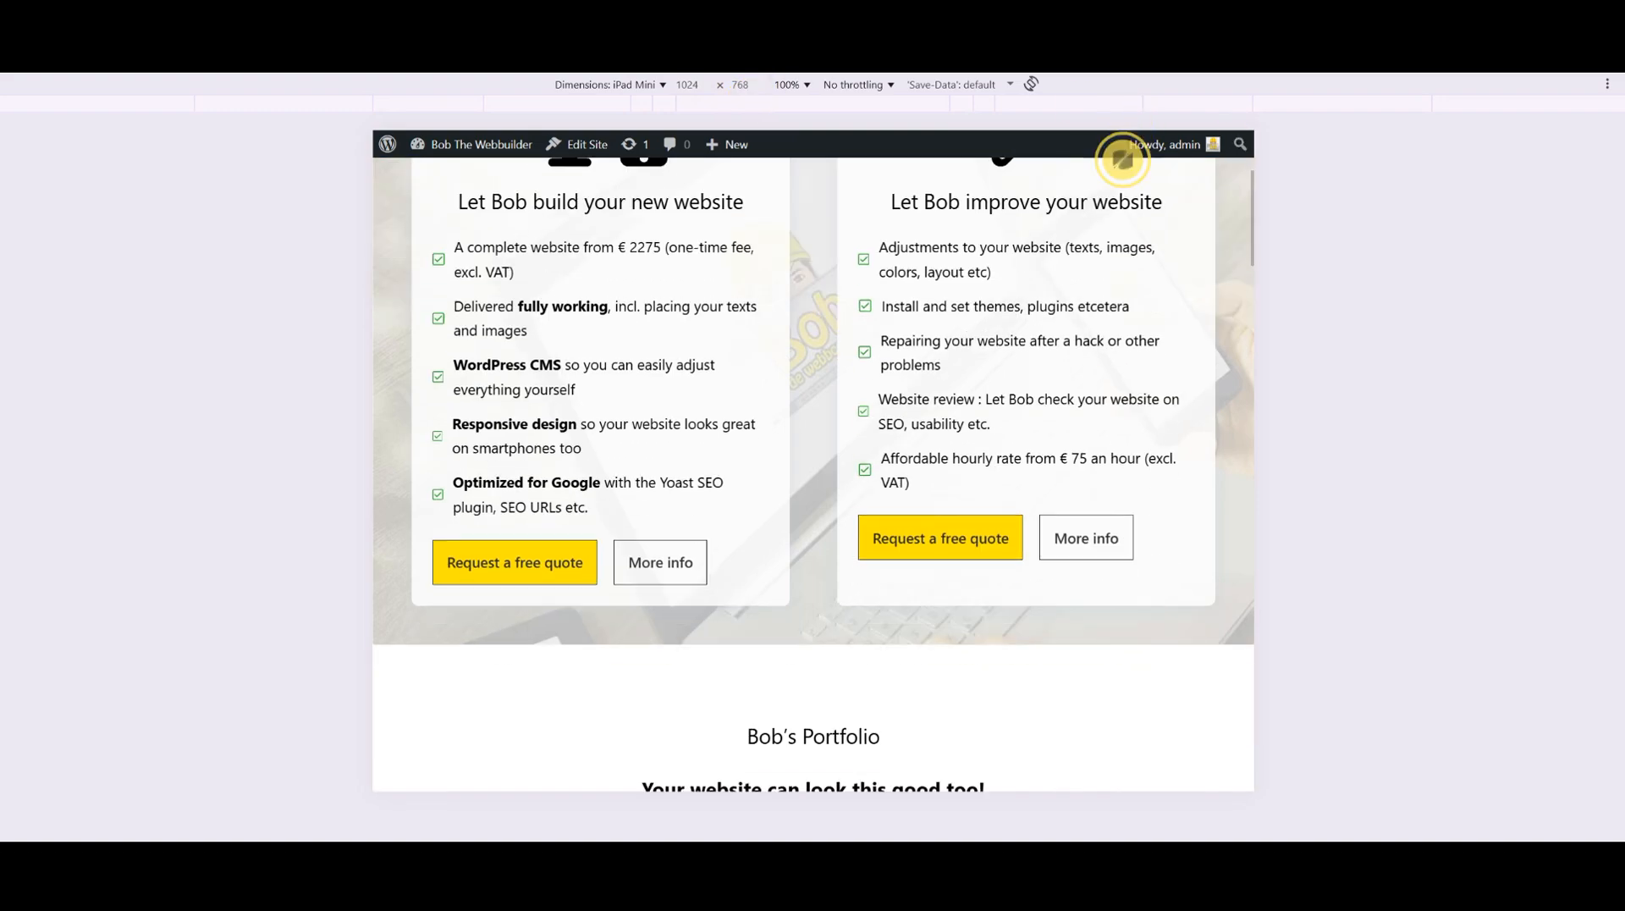
{"action": "scroll", "coordinate": [1119, 220], "scroll_direction": "down", "scroll_amount": 15}
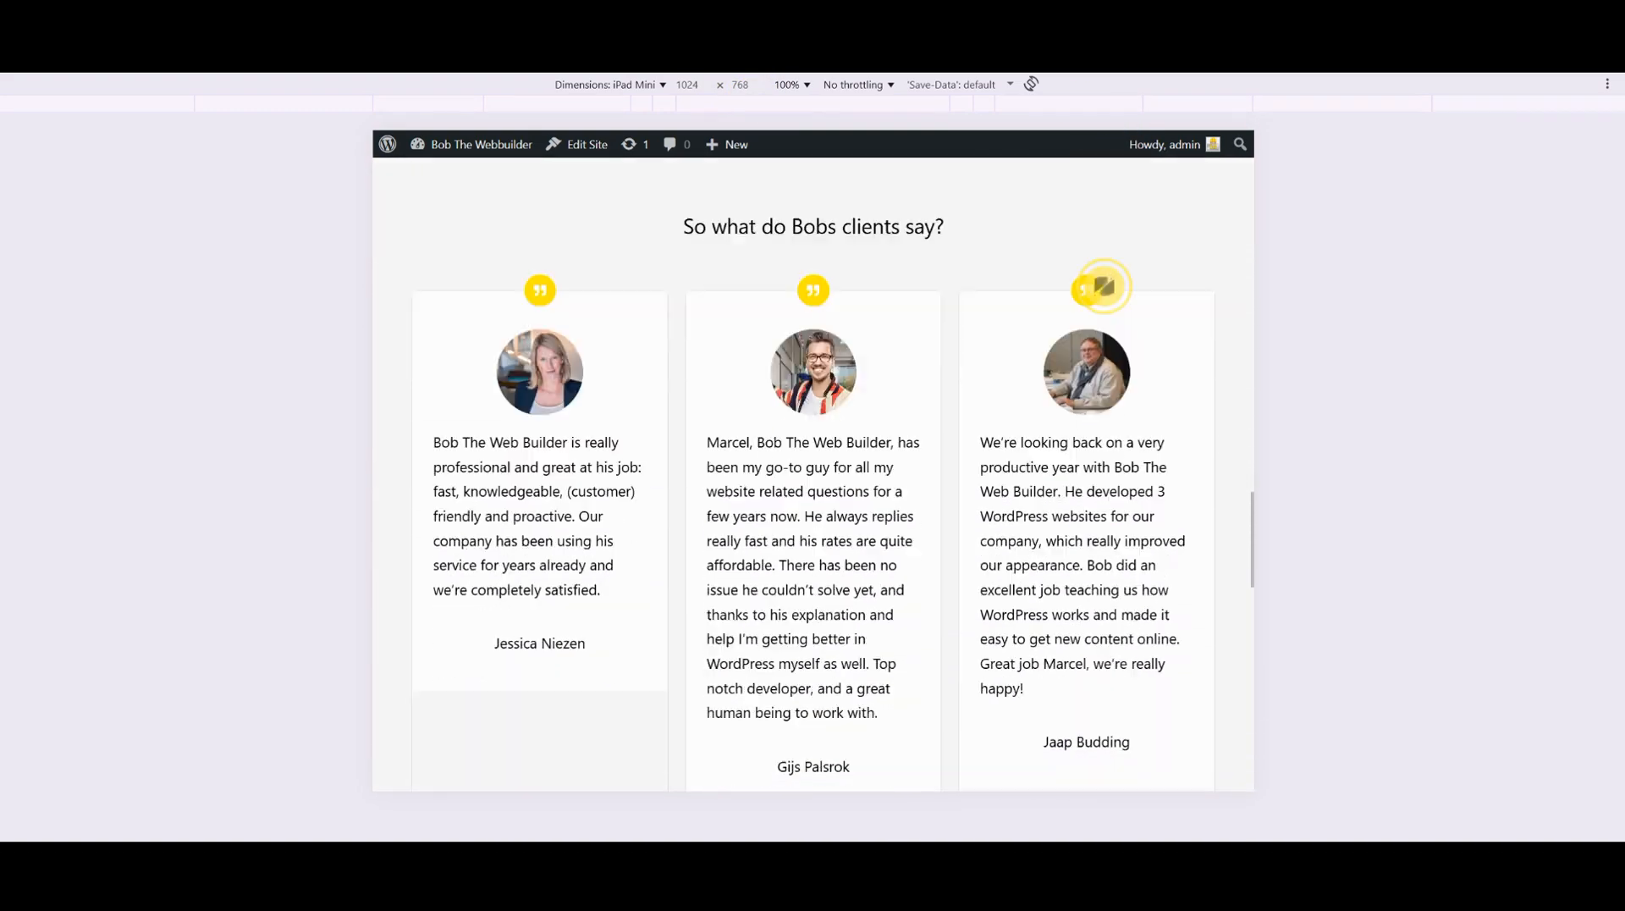
{"action": "scroll", "coordinate": [1104, 283], "scroll_direction": "up", "scroll_amount": 15}
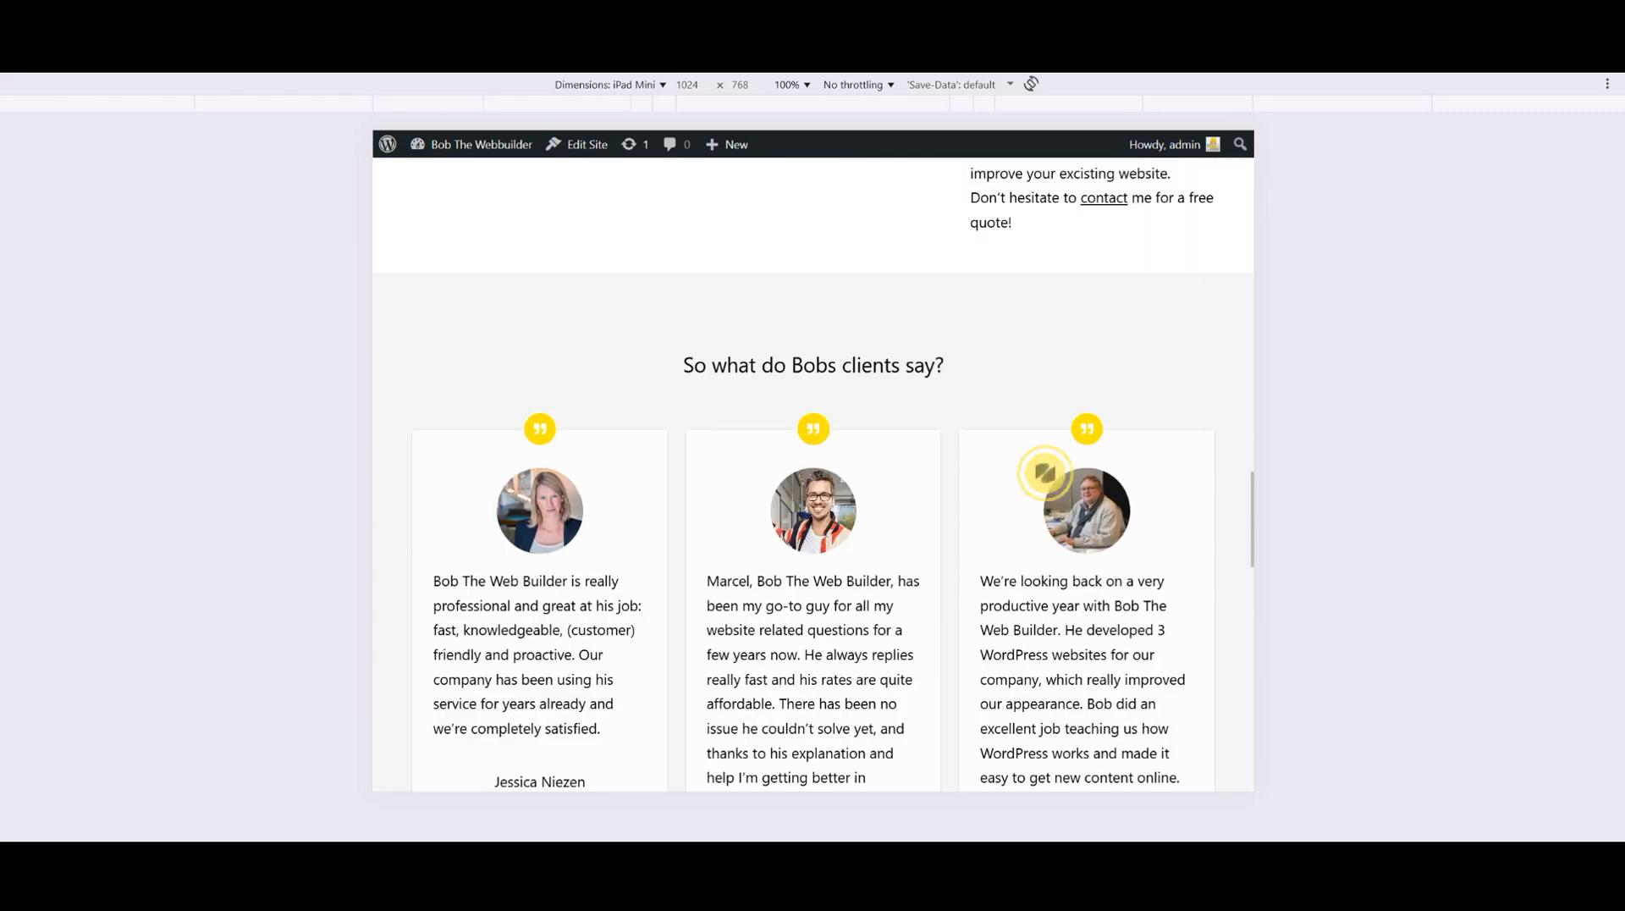
{"action": "scroll", "coordinate": [1094, 258], "scroll_direction": "up", "scroll_amount": 5}
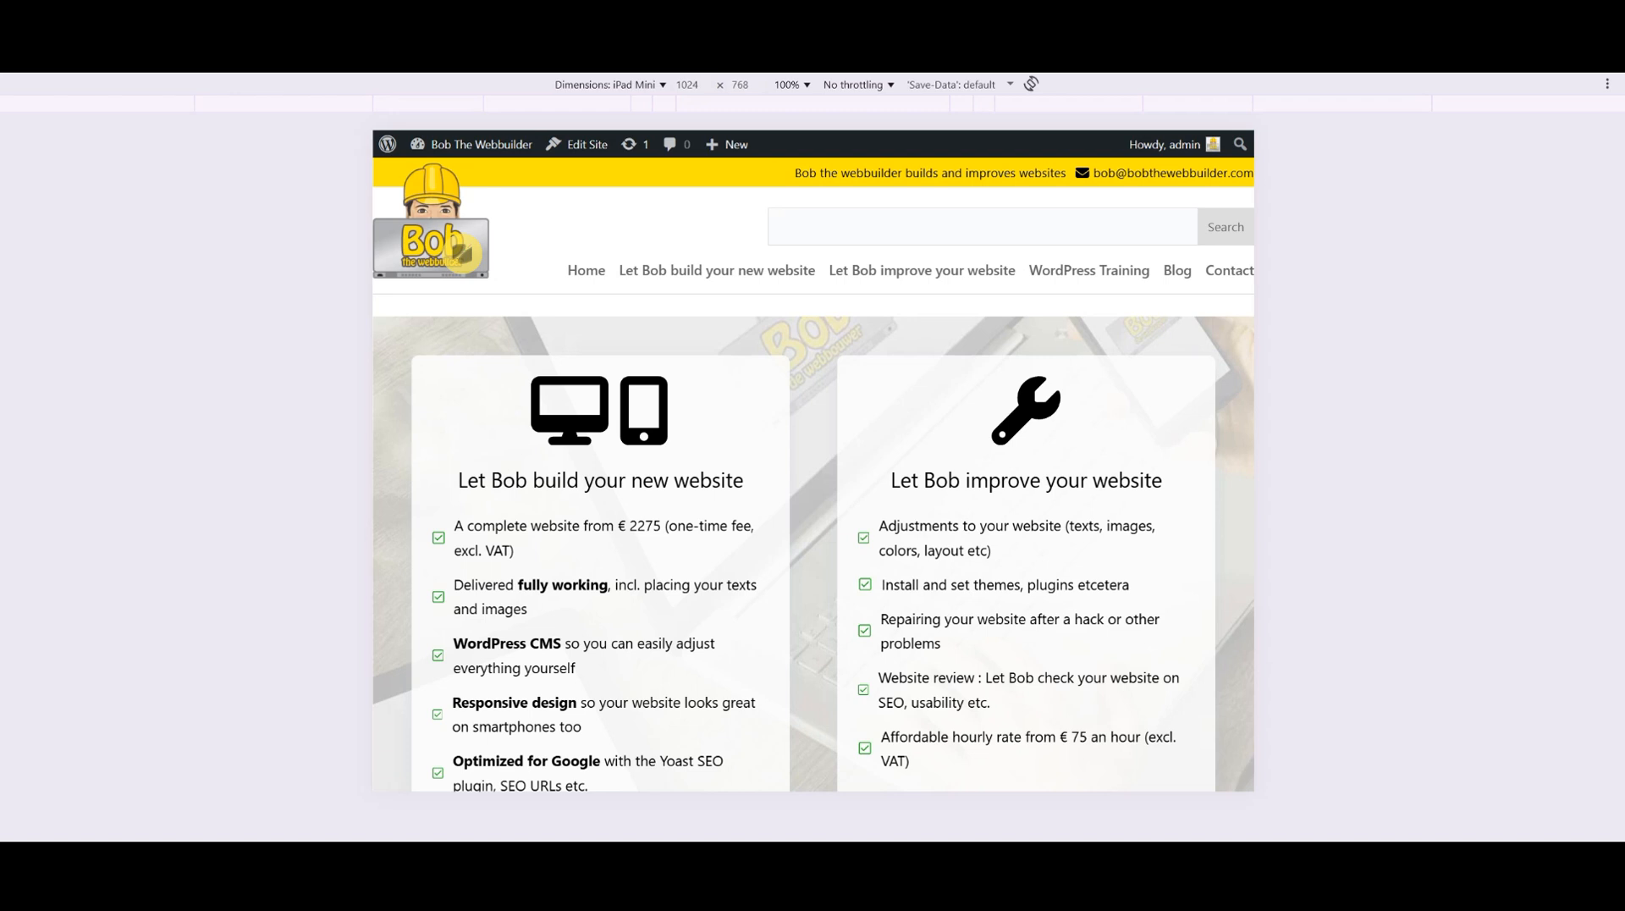
{"action": "left_click", "coordinate": [631, 89]}
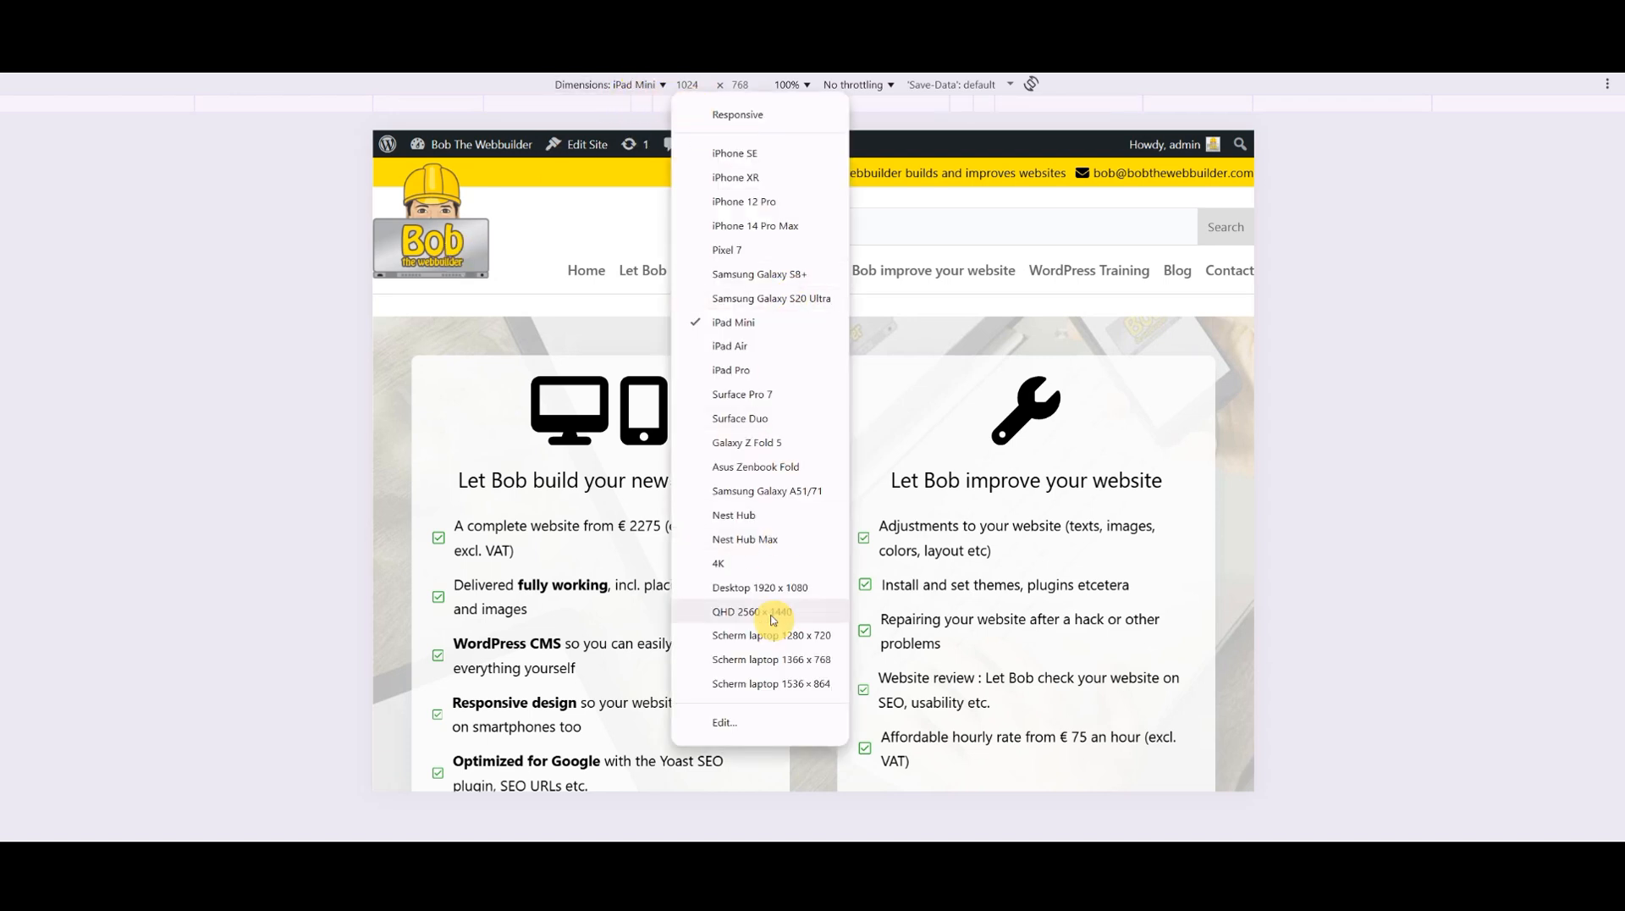
{"action": "left_click", "coordinate": [771, 660]}
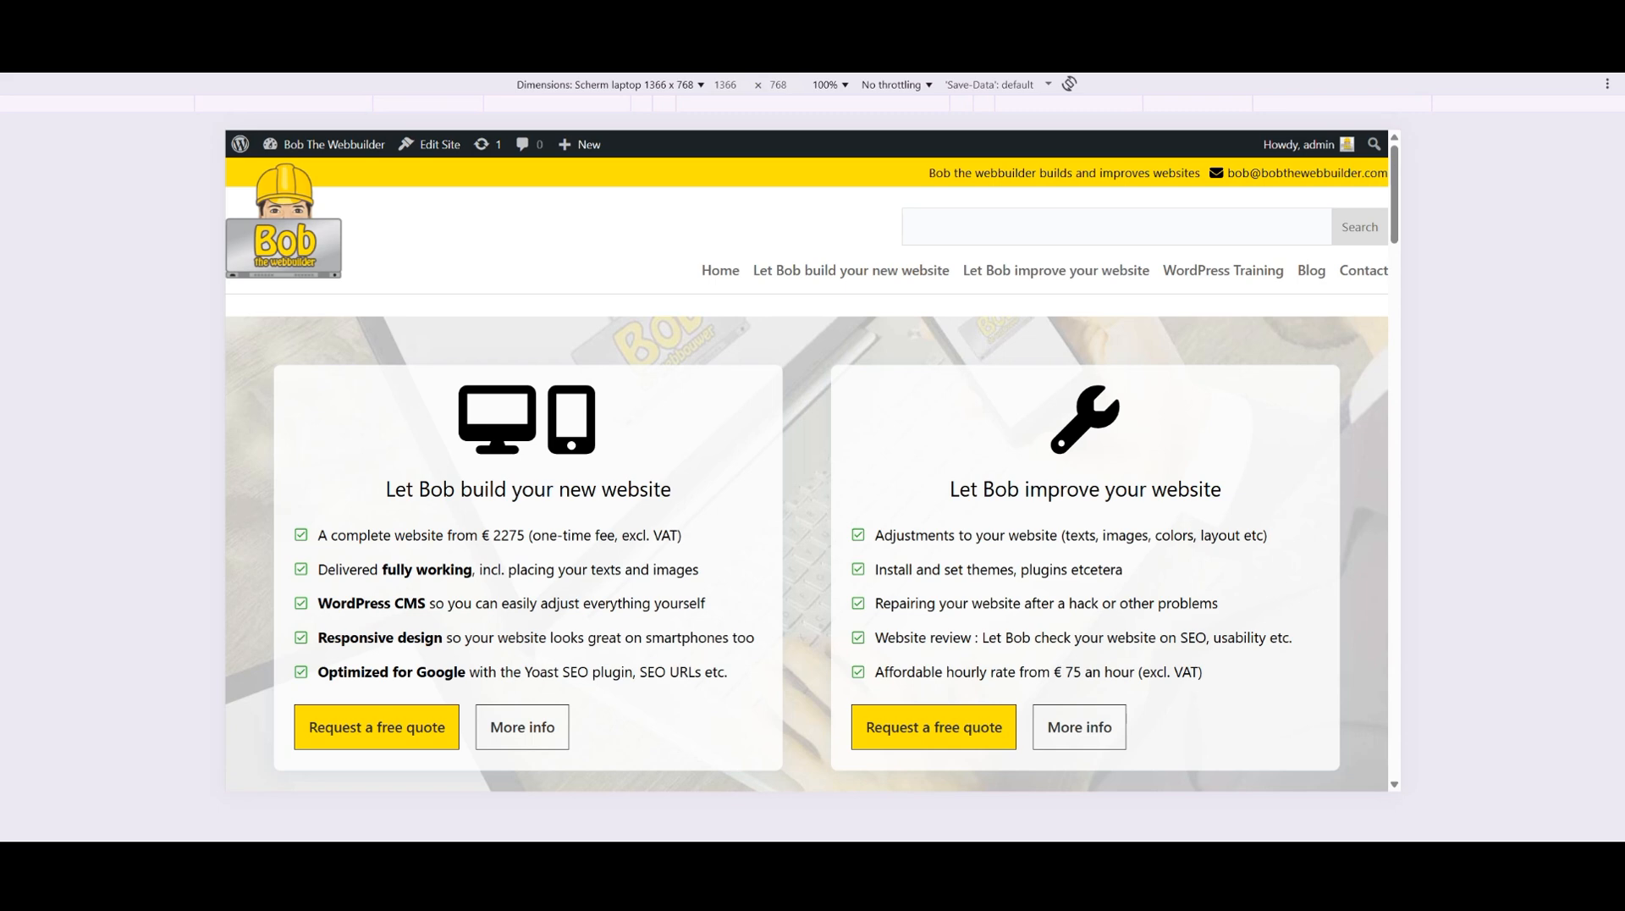
Switch to the Blog Home template in the site editor and select the Header wrapper container inside the Header.
{"action": "left_click", "coordinate": [297, 17]}
{"action": "left_click", "coordinate": [47, 183]}
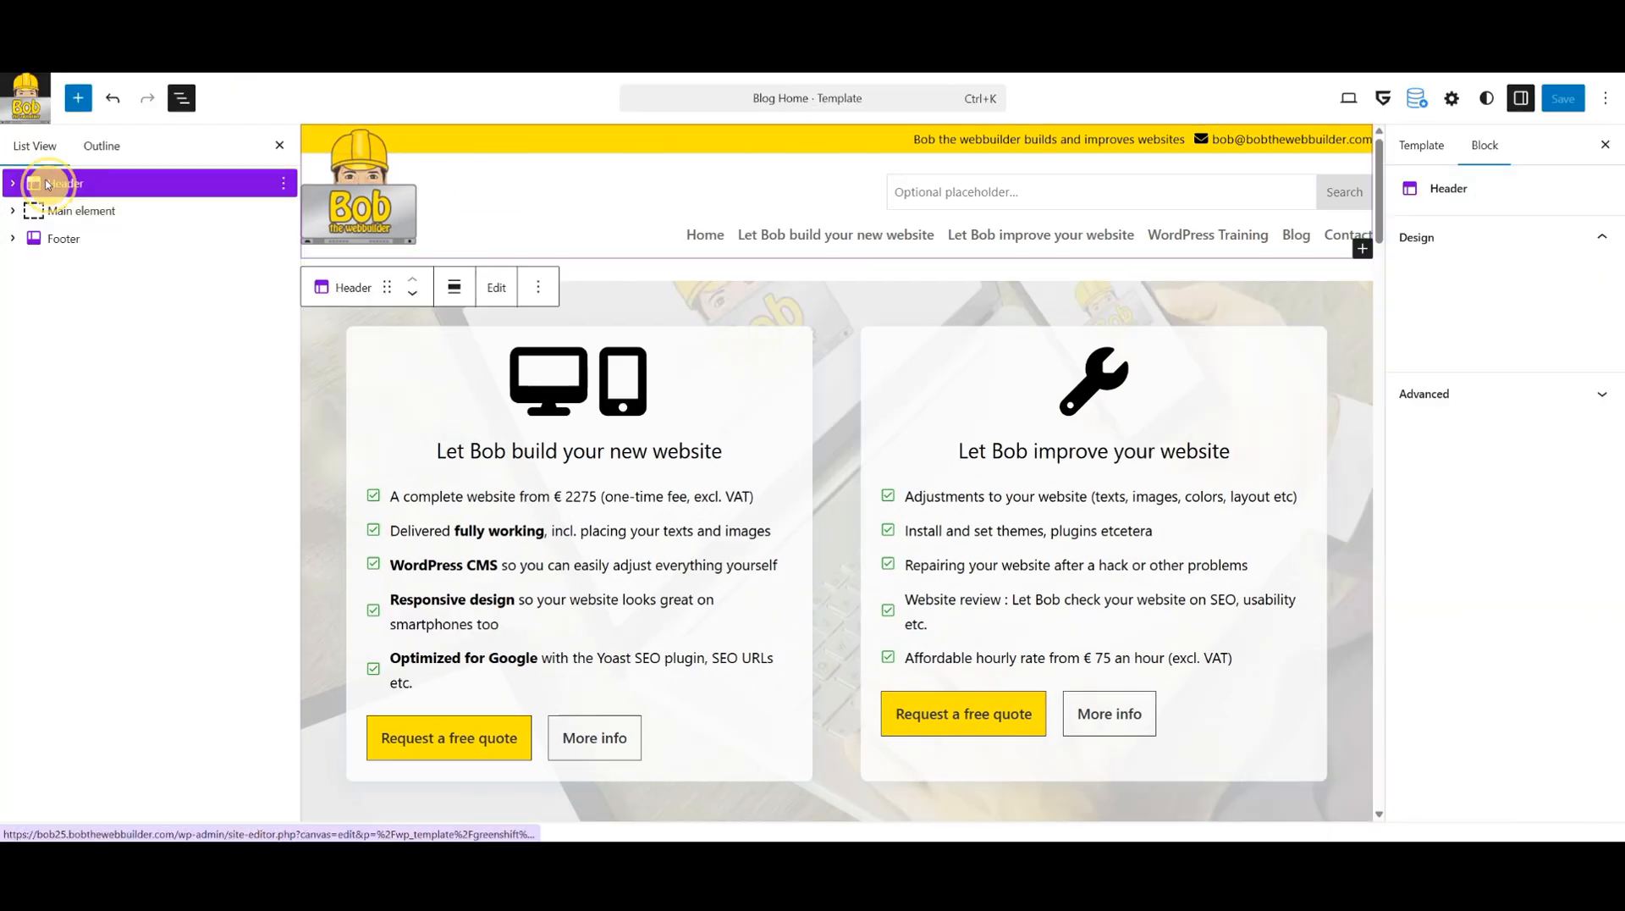
{"action": "left_click", "coordinate": [12, 183]}
{"action": "left_click", "coordinate": [33, 211]}
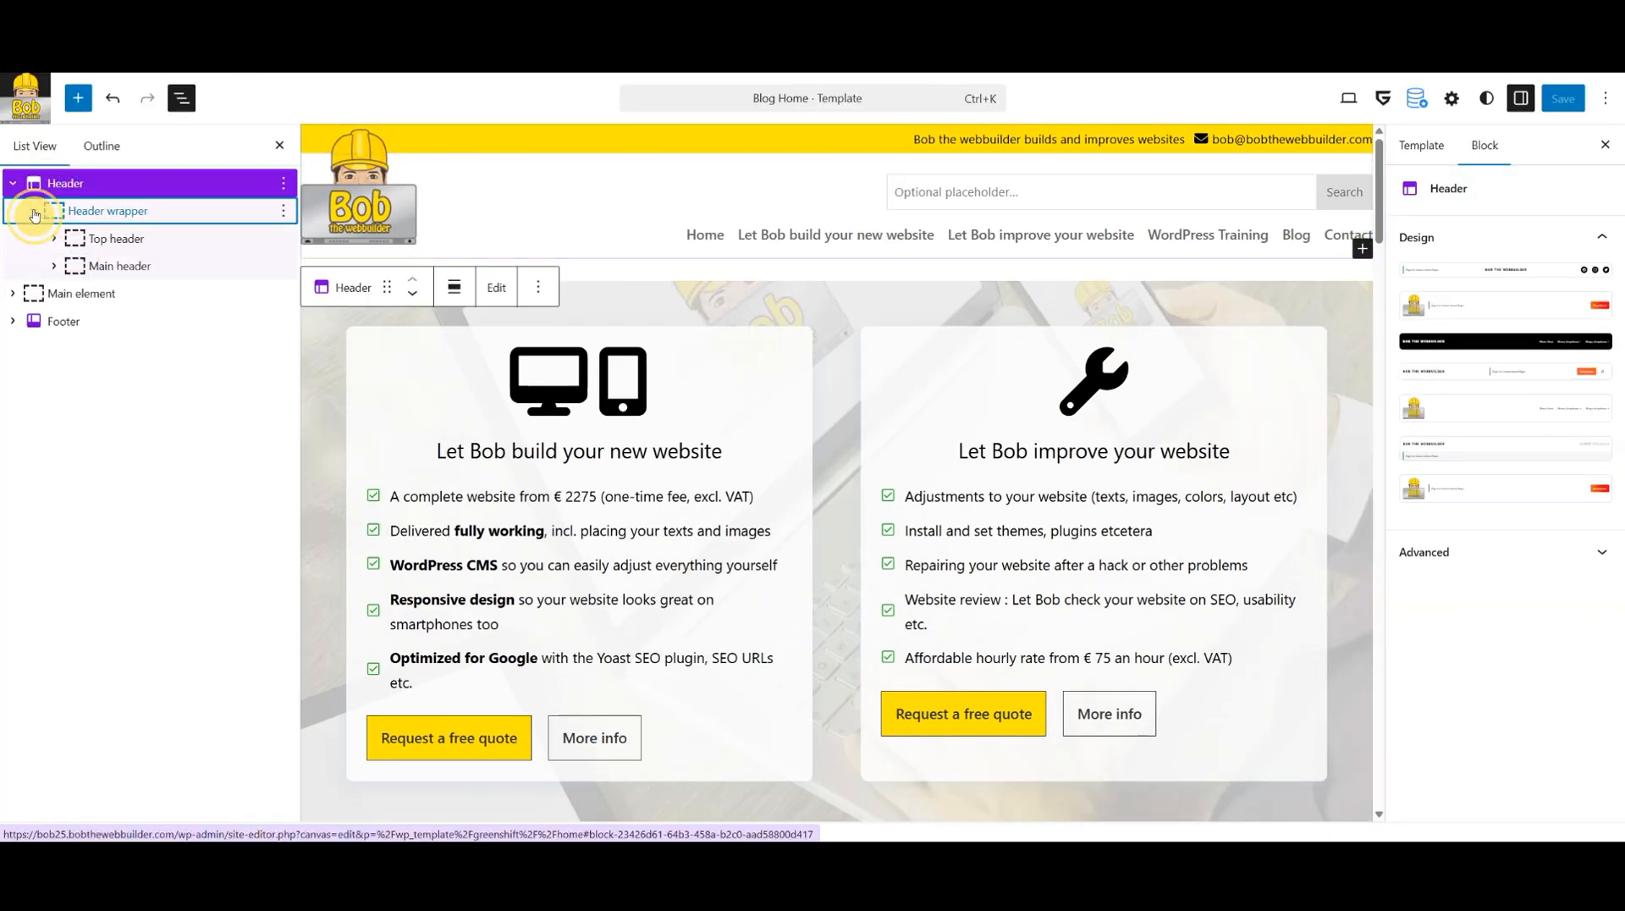
{"action": "left_click", "coordinate": [85, 238]}
{"action": "left_click", "coordinate": [78, 209]}
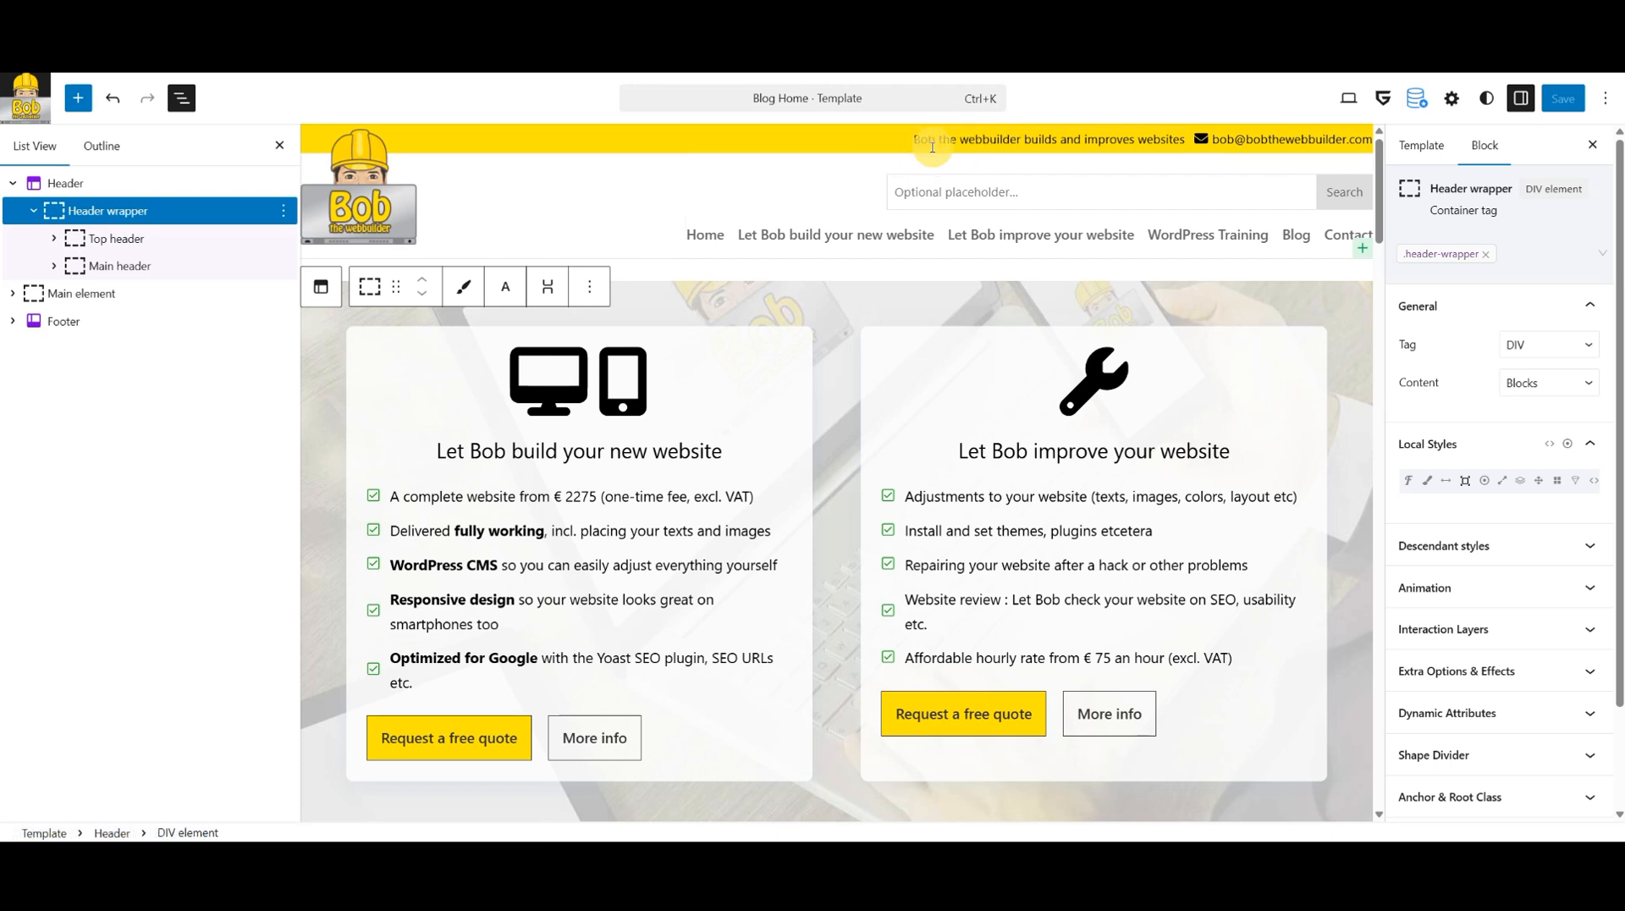
Try the card-padding variable as the right padding of the Header wrapper's header-wrapper class.
{"action": "left_click", "coordinate": [1436, 259]}
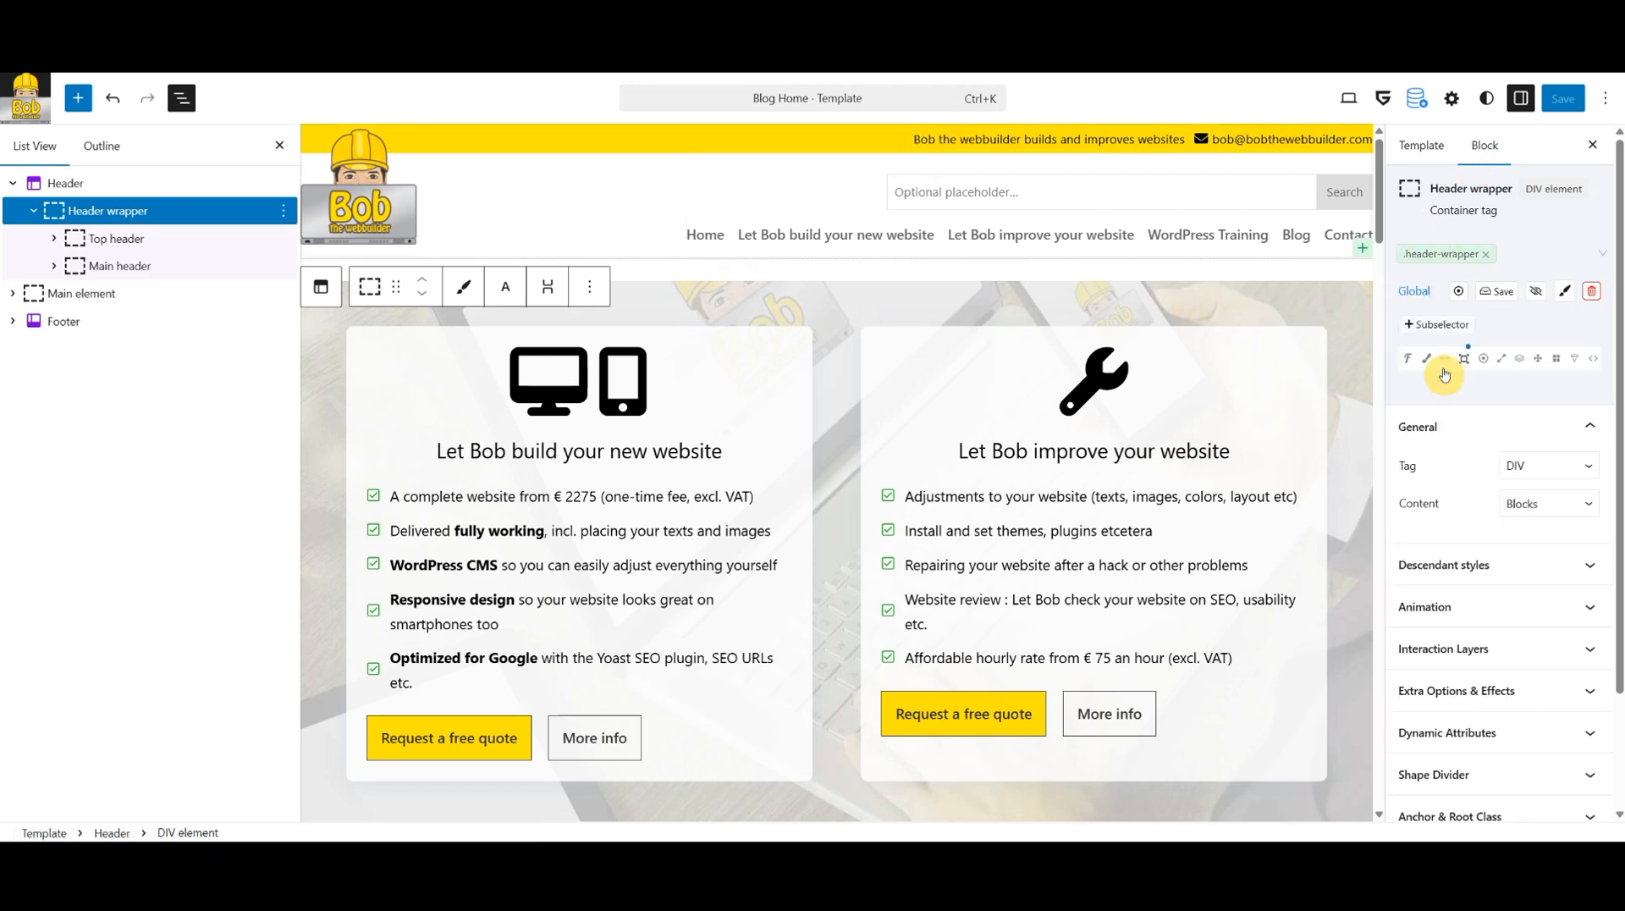
{"action": "left_click", "coordinate": [1454, 363]}
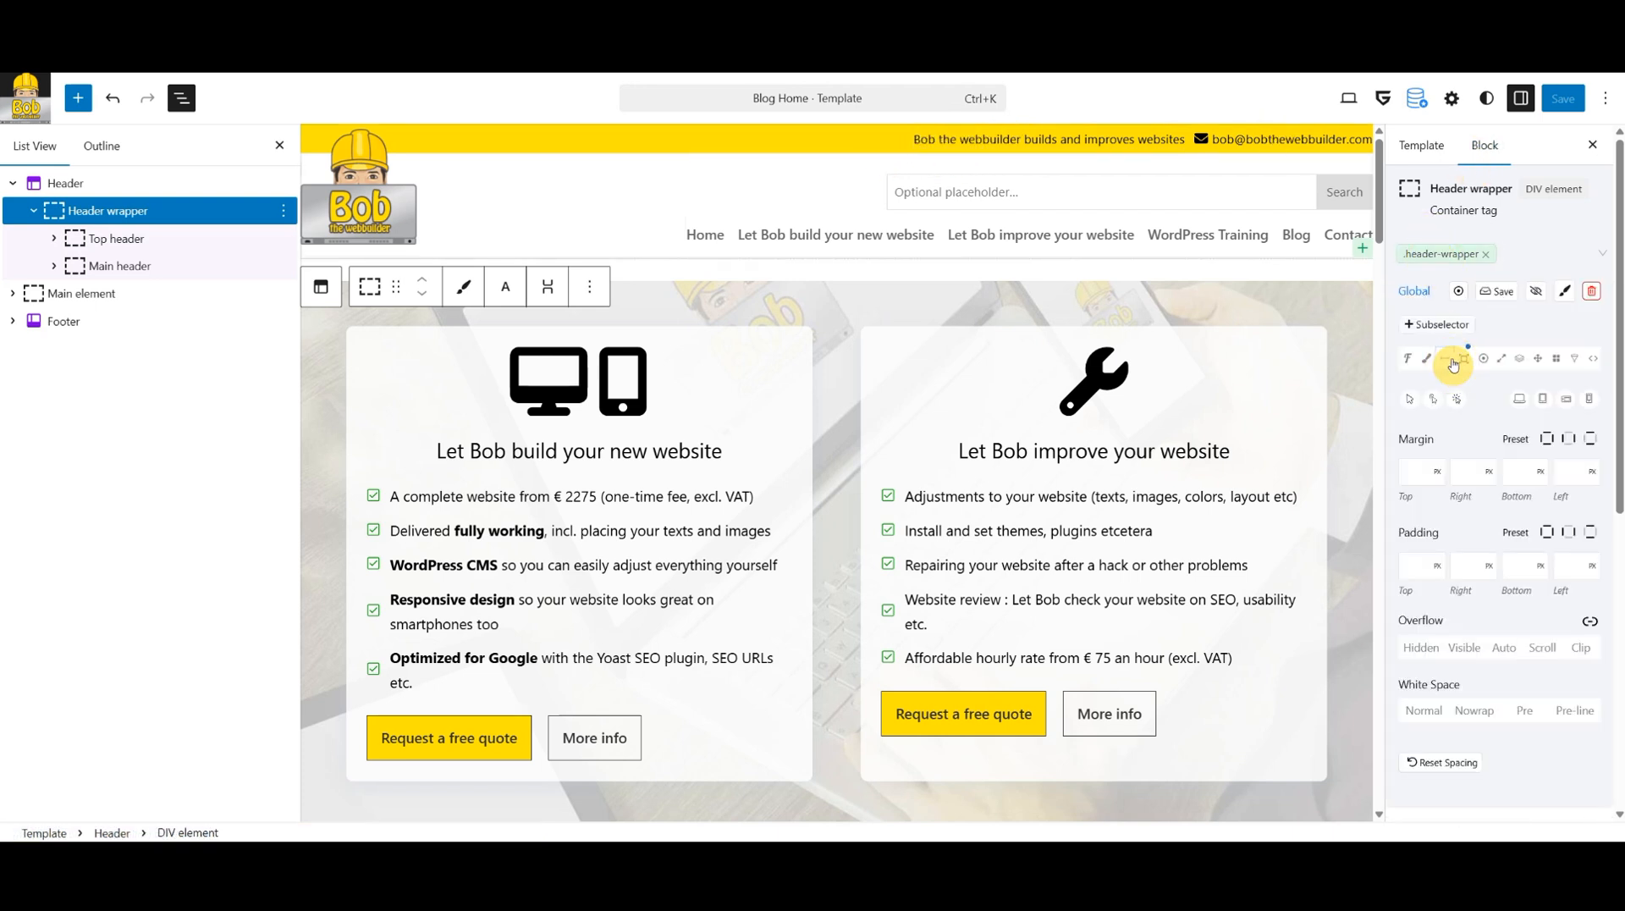
{"action": "left_click", "coordinate": [1461, 584]}
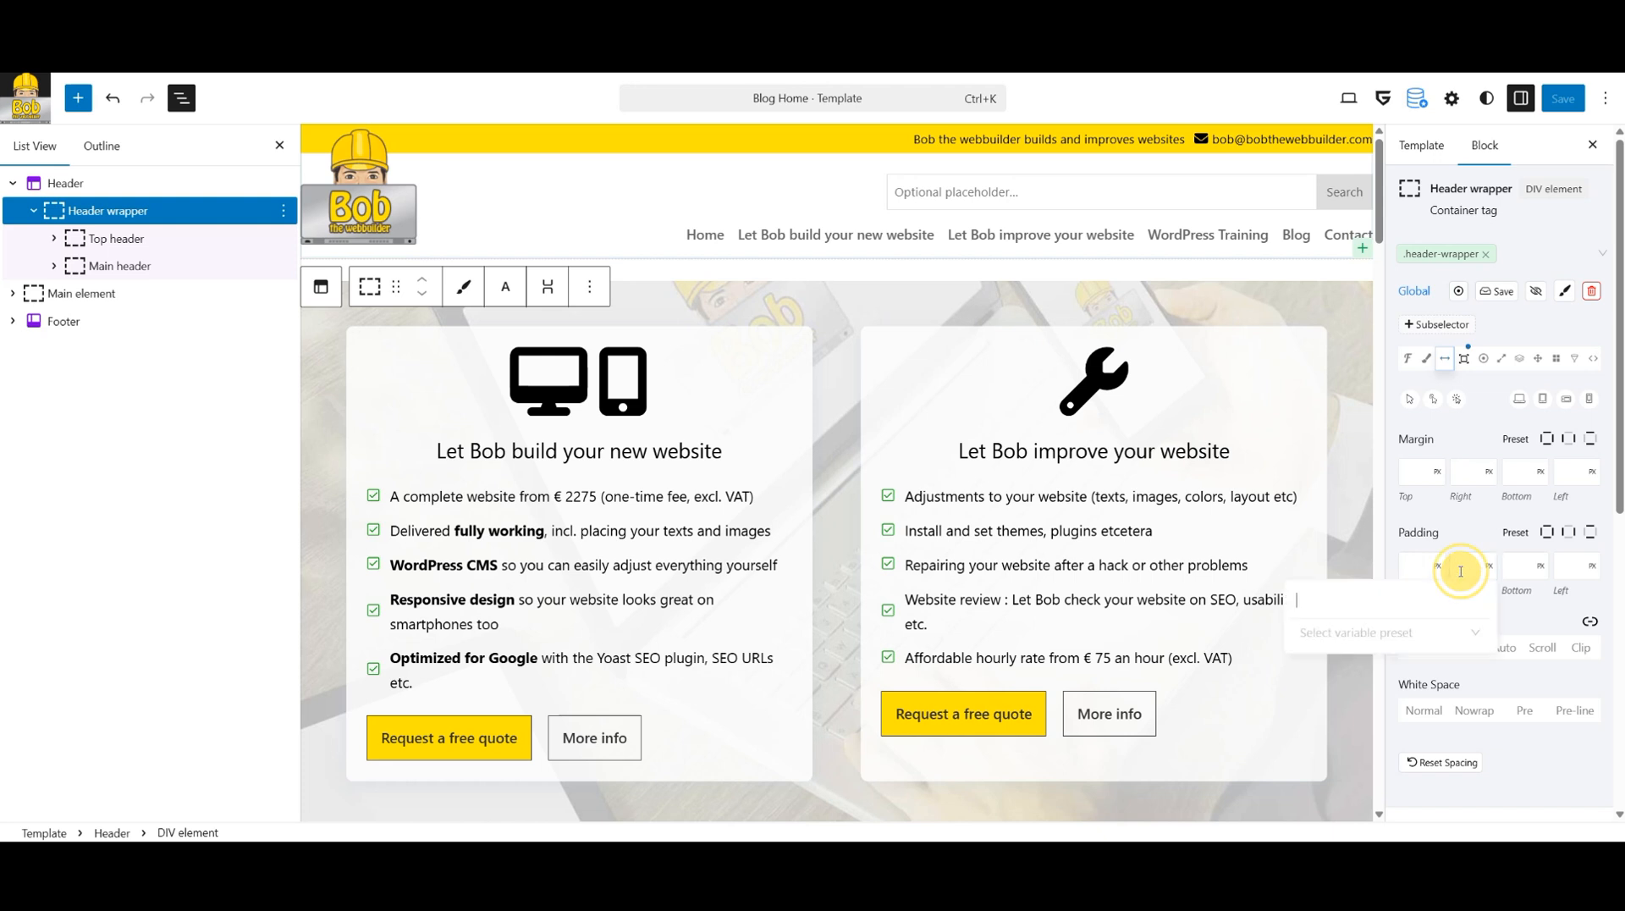
{"action": "left_click", "coordinate": [1389, 628]}
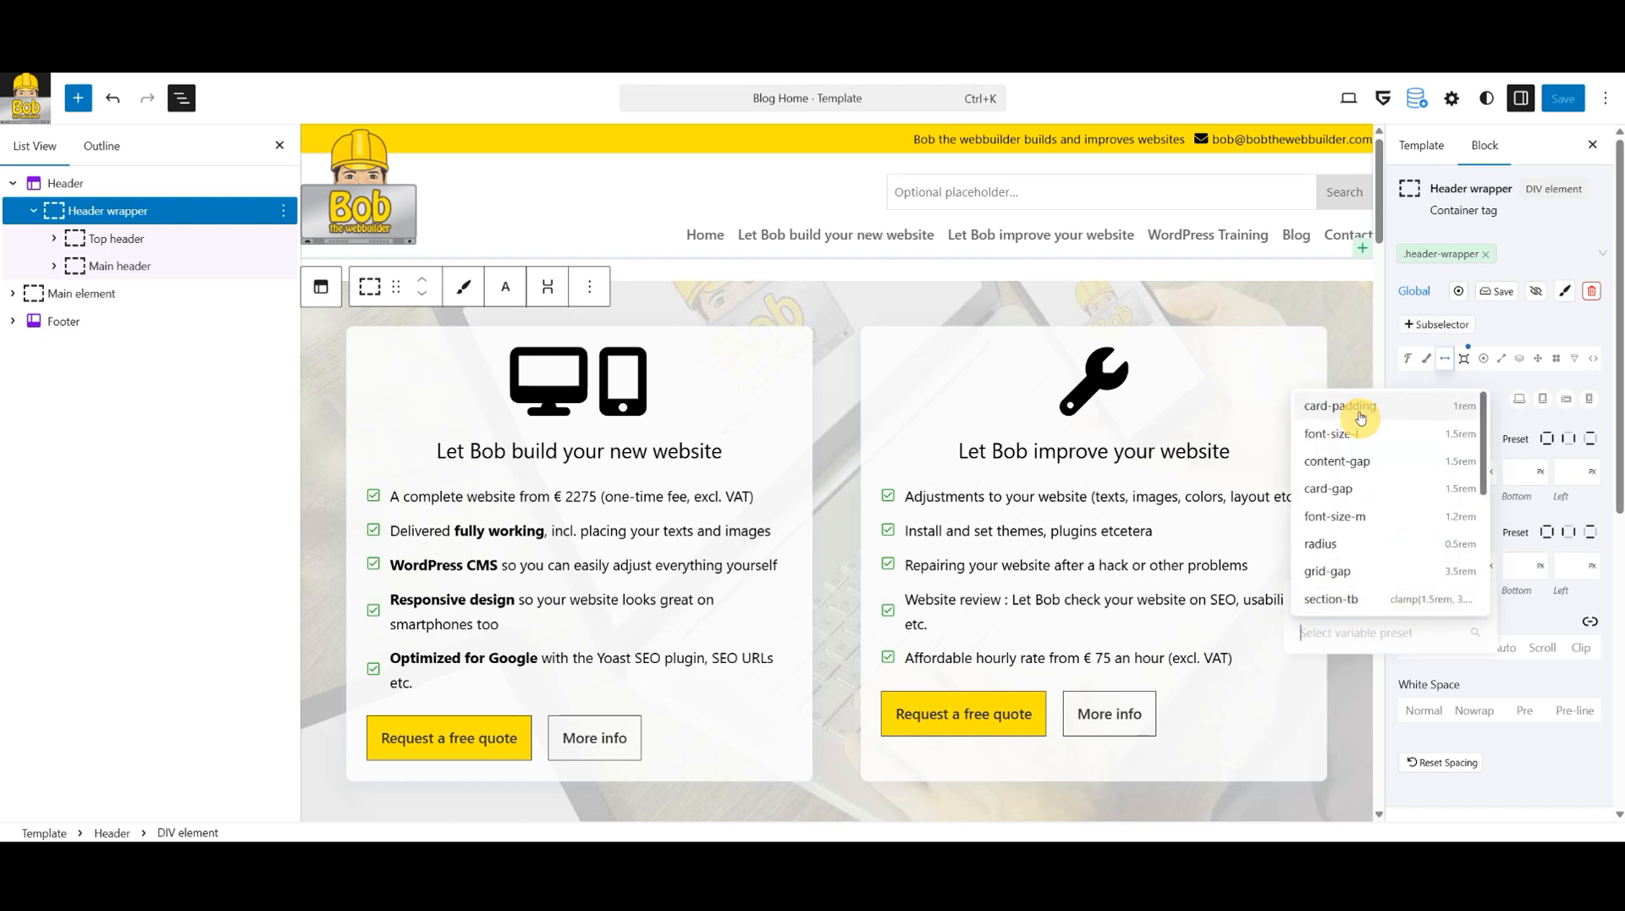
{"action": "left_click", "coordinate": [1365, 409]}
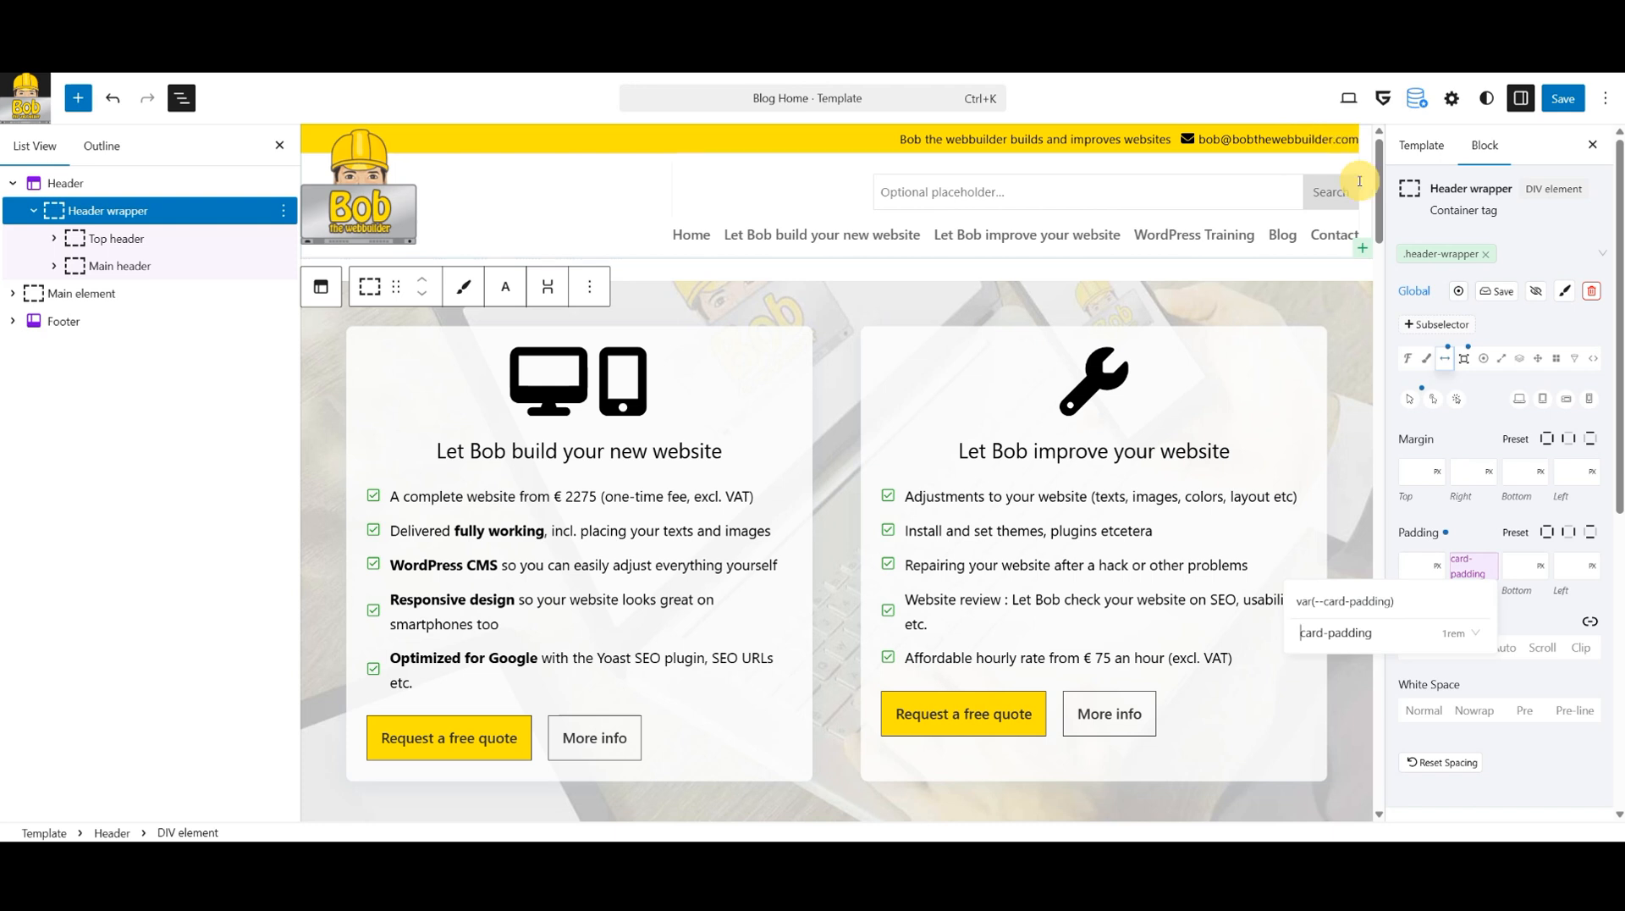
{"action": "left_click", "coordinate": [1448, 534]}
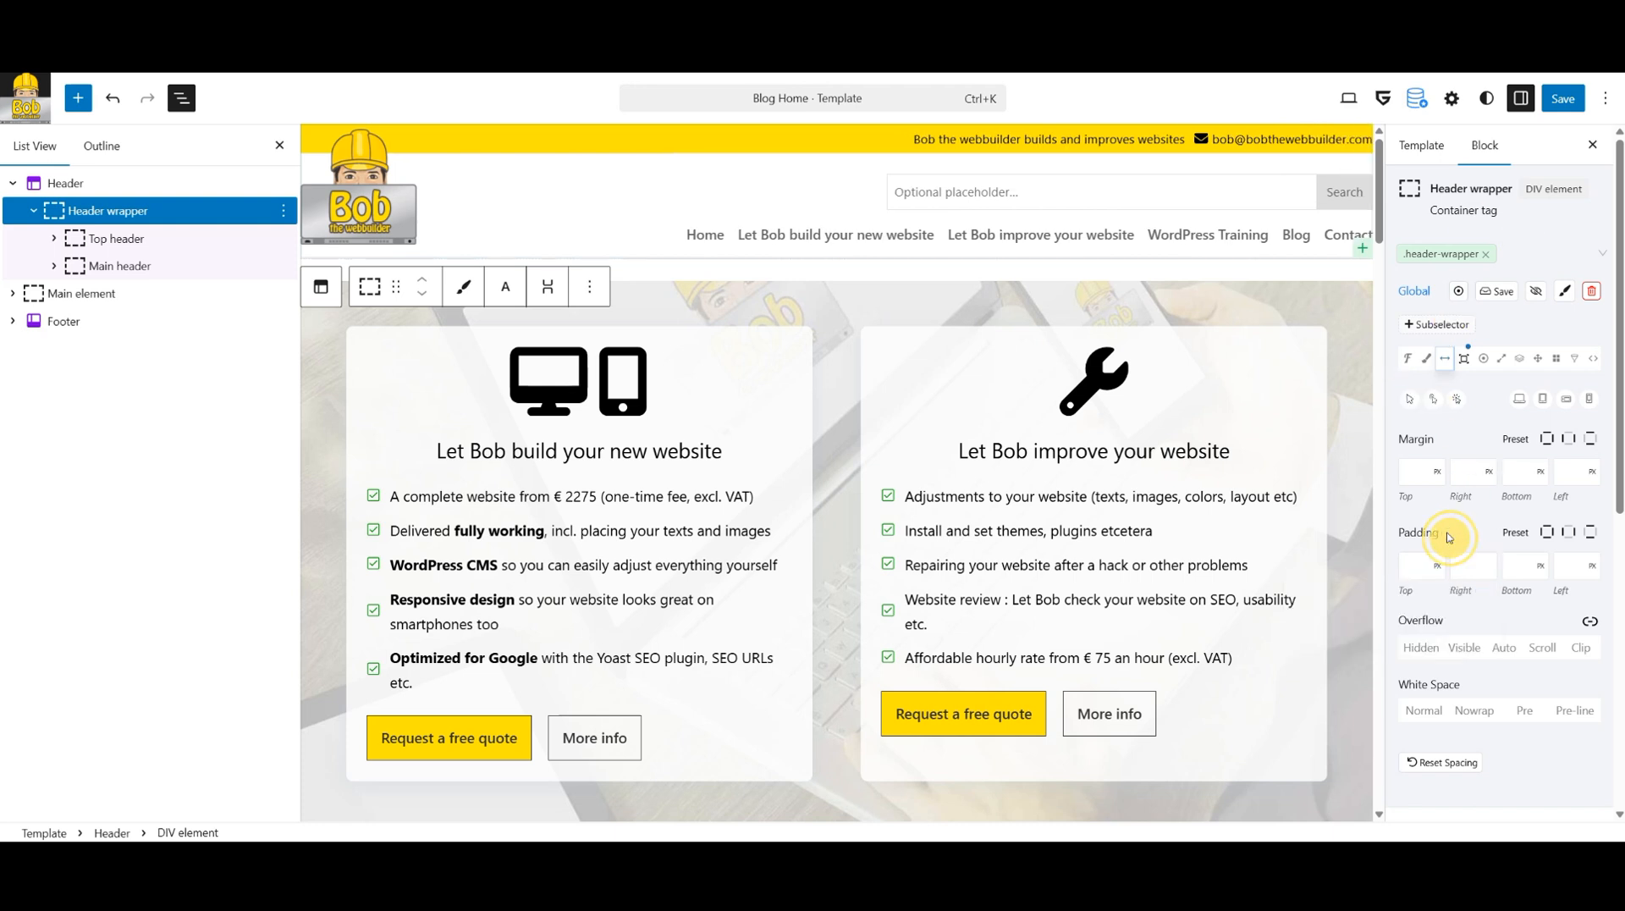
Set the right and left padding of the Top header's top-header class to the card-padding variable.
{"action": "left_click", "coordinate": [117, 238]}
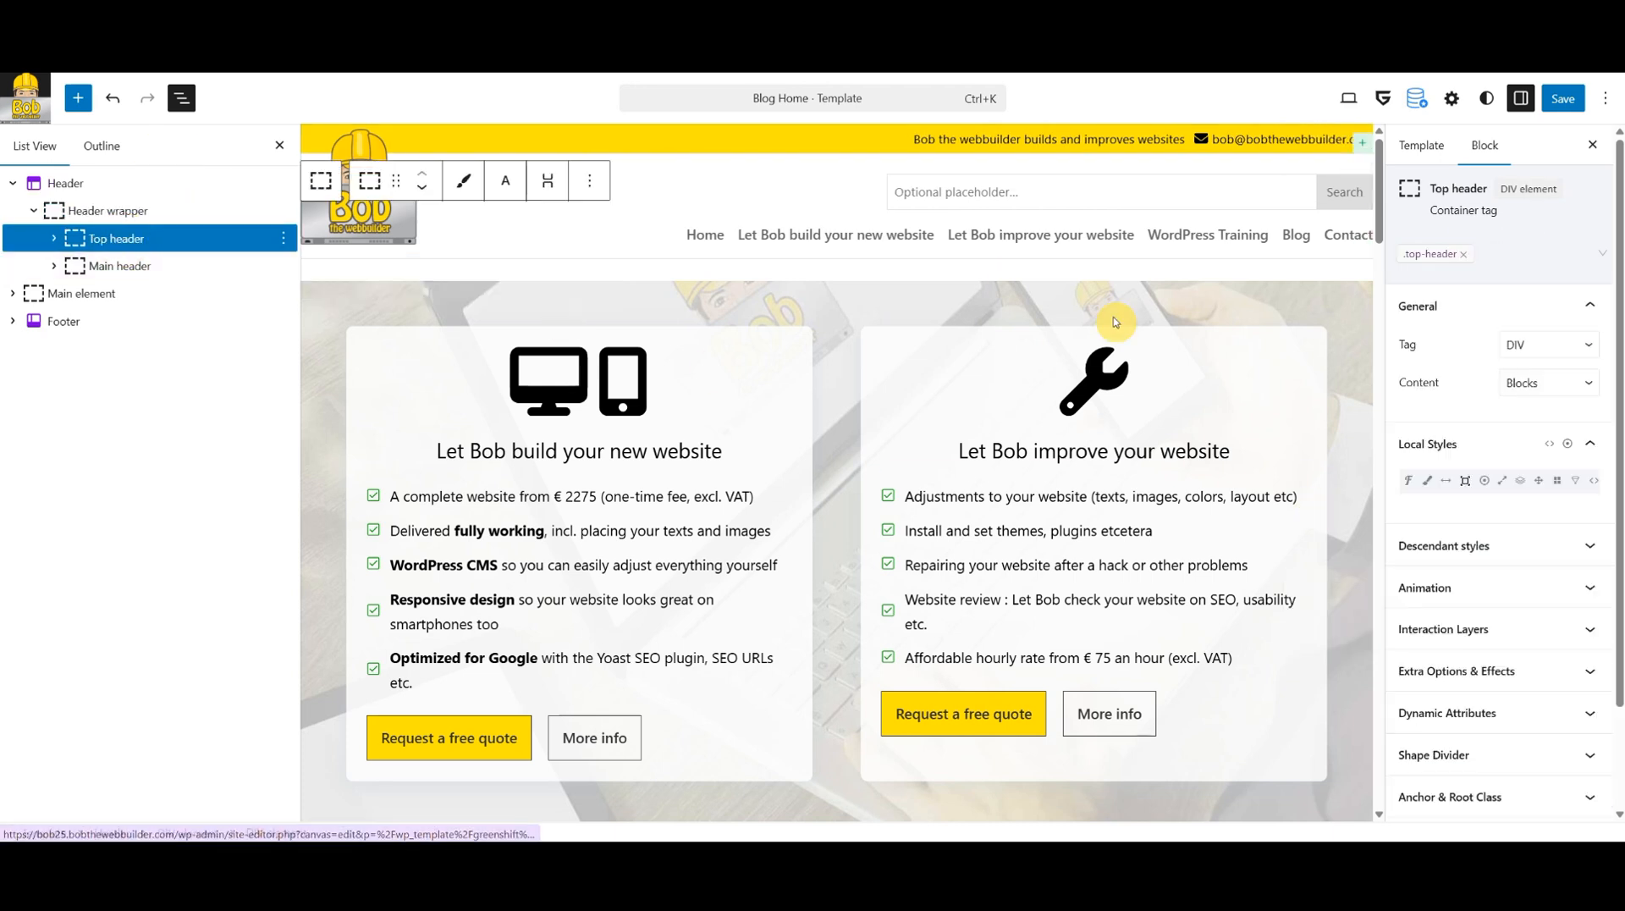
{"action": "left_click", "coordinate": [1416, 255]}
{"action": "right_click", "coordinate": [1415, 257]}
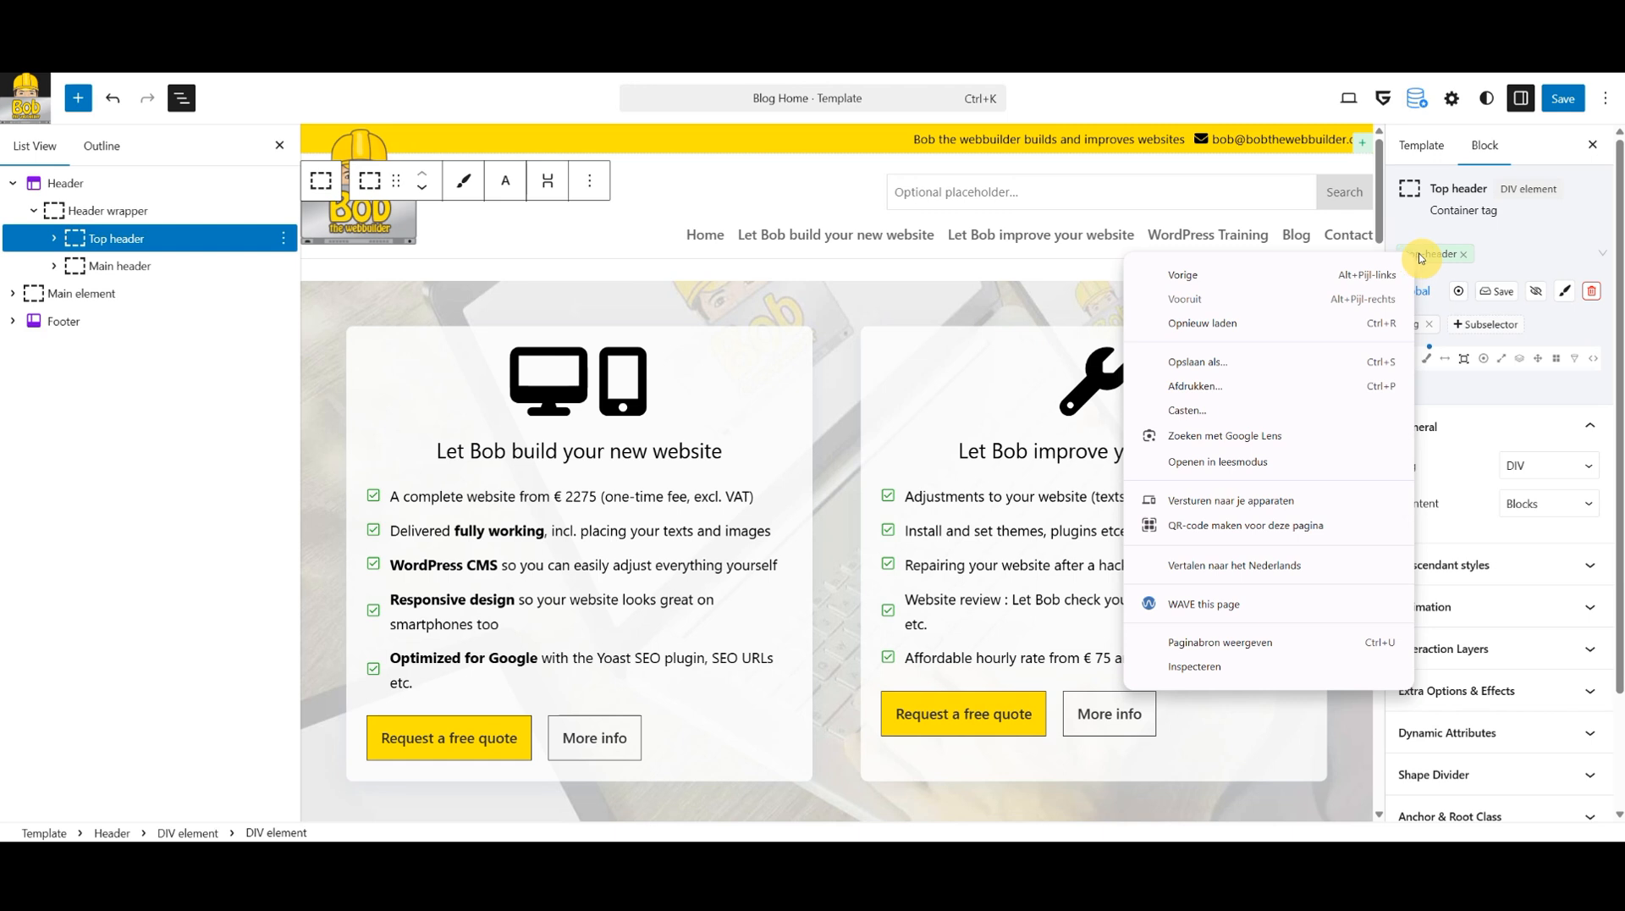
{"action": "left_click", "coordinate": [1421, 257]}
{"action": "left_click", "coordinate": [1422, 254]}
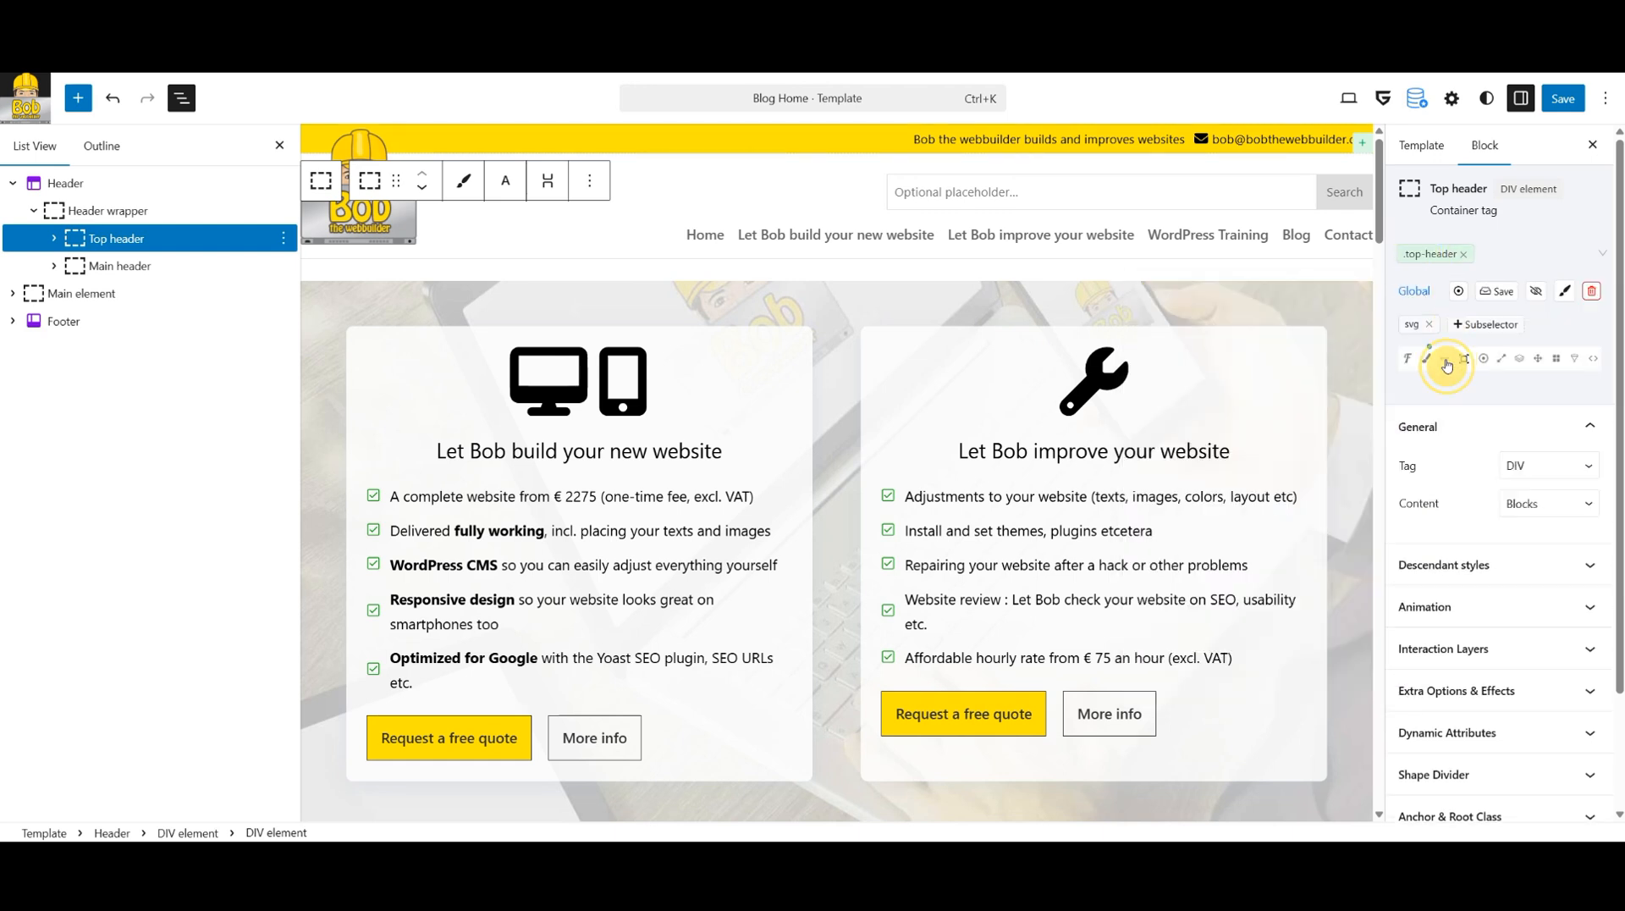
{"action": "left_click", "coordinate": [1445, 360]}
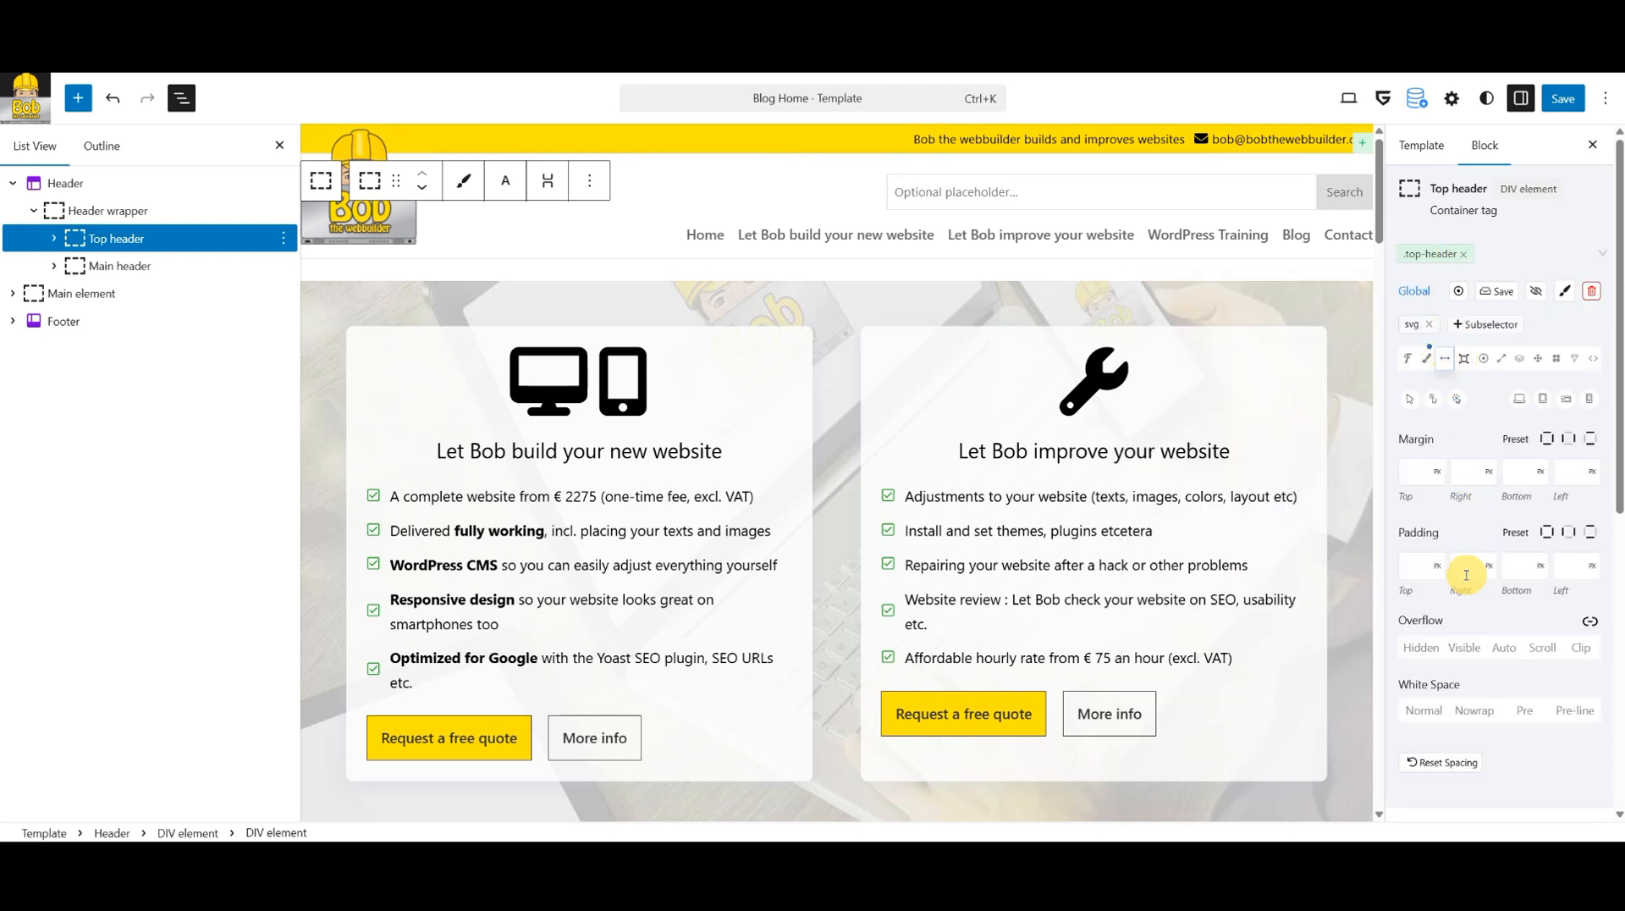
{"action": "left_click", "coordinate": [1467, 575]}
{"action": "left_click", "coordinate": [1439, 631]}
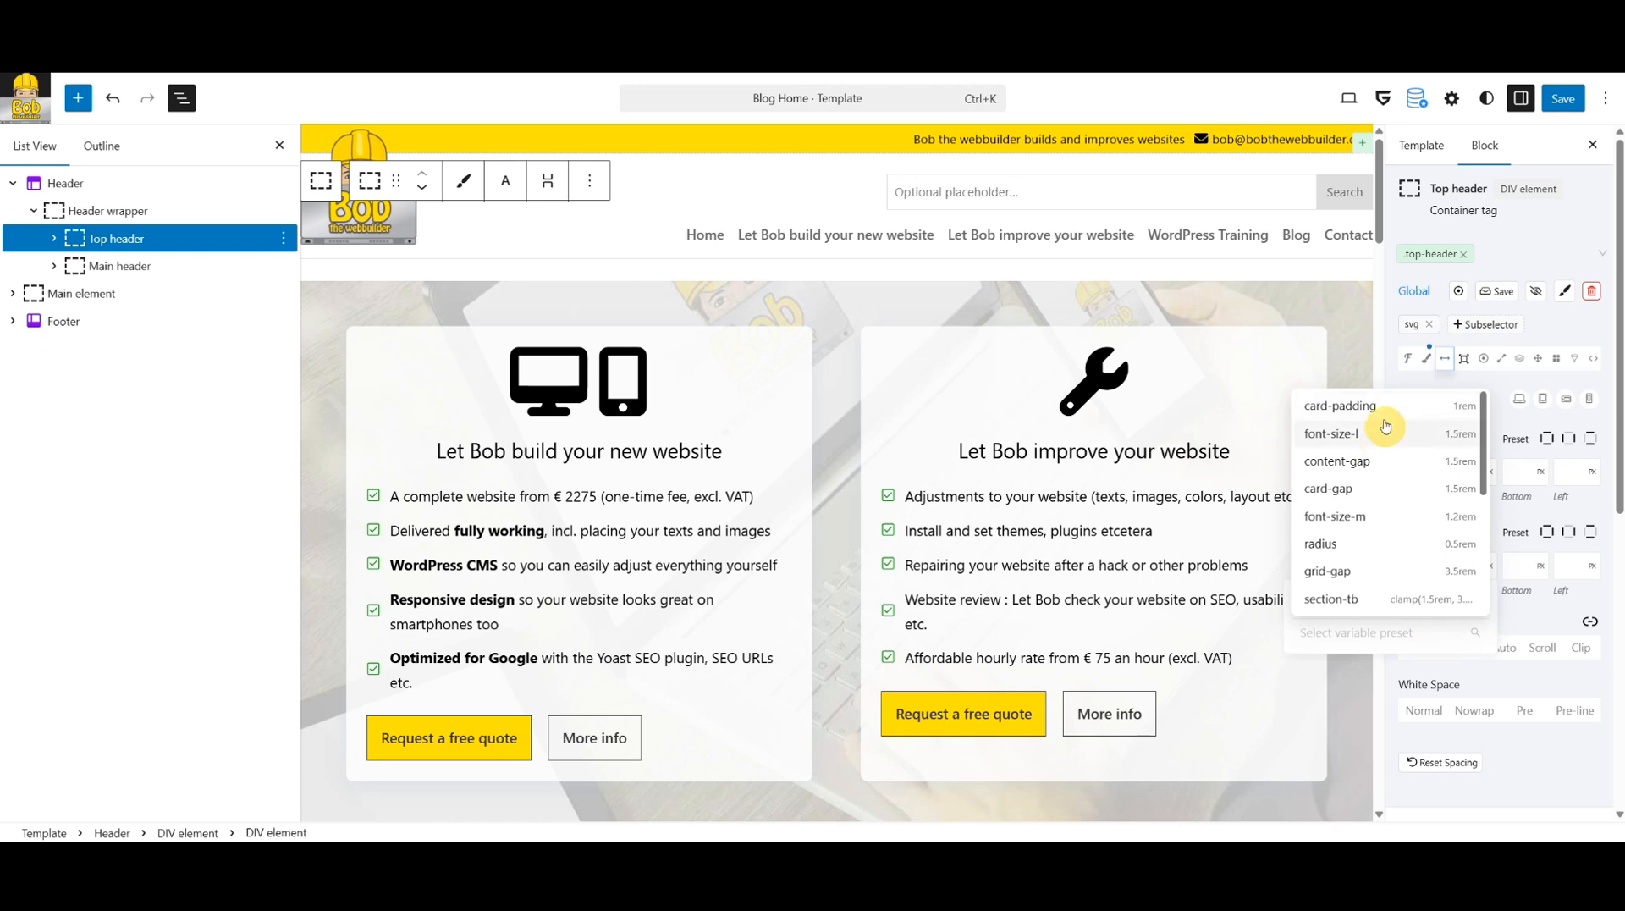
{"action": "left_click", "coordinate": [1386, 406]}
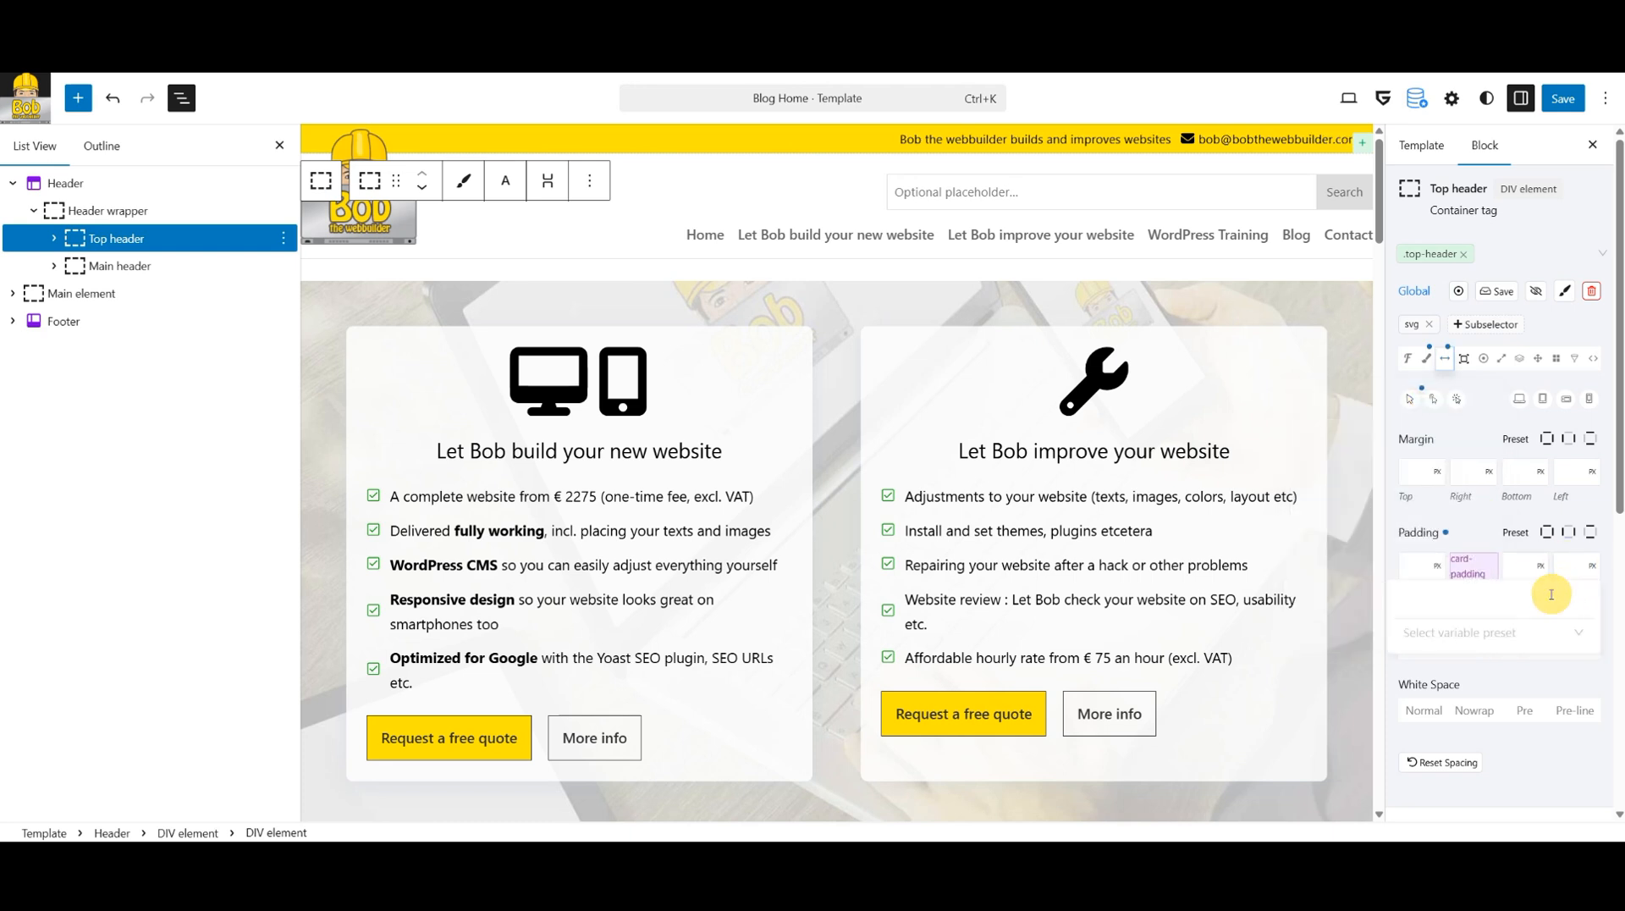
{"action": "left_click", "coordinate": [1487, 632]}
{"action": "left_click", "coordinate": [1462, 410]}
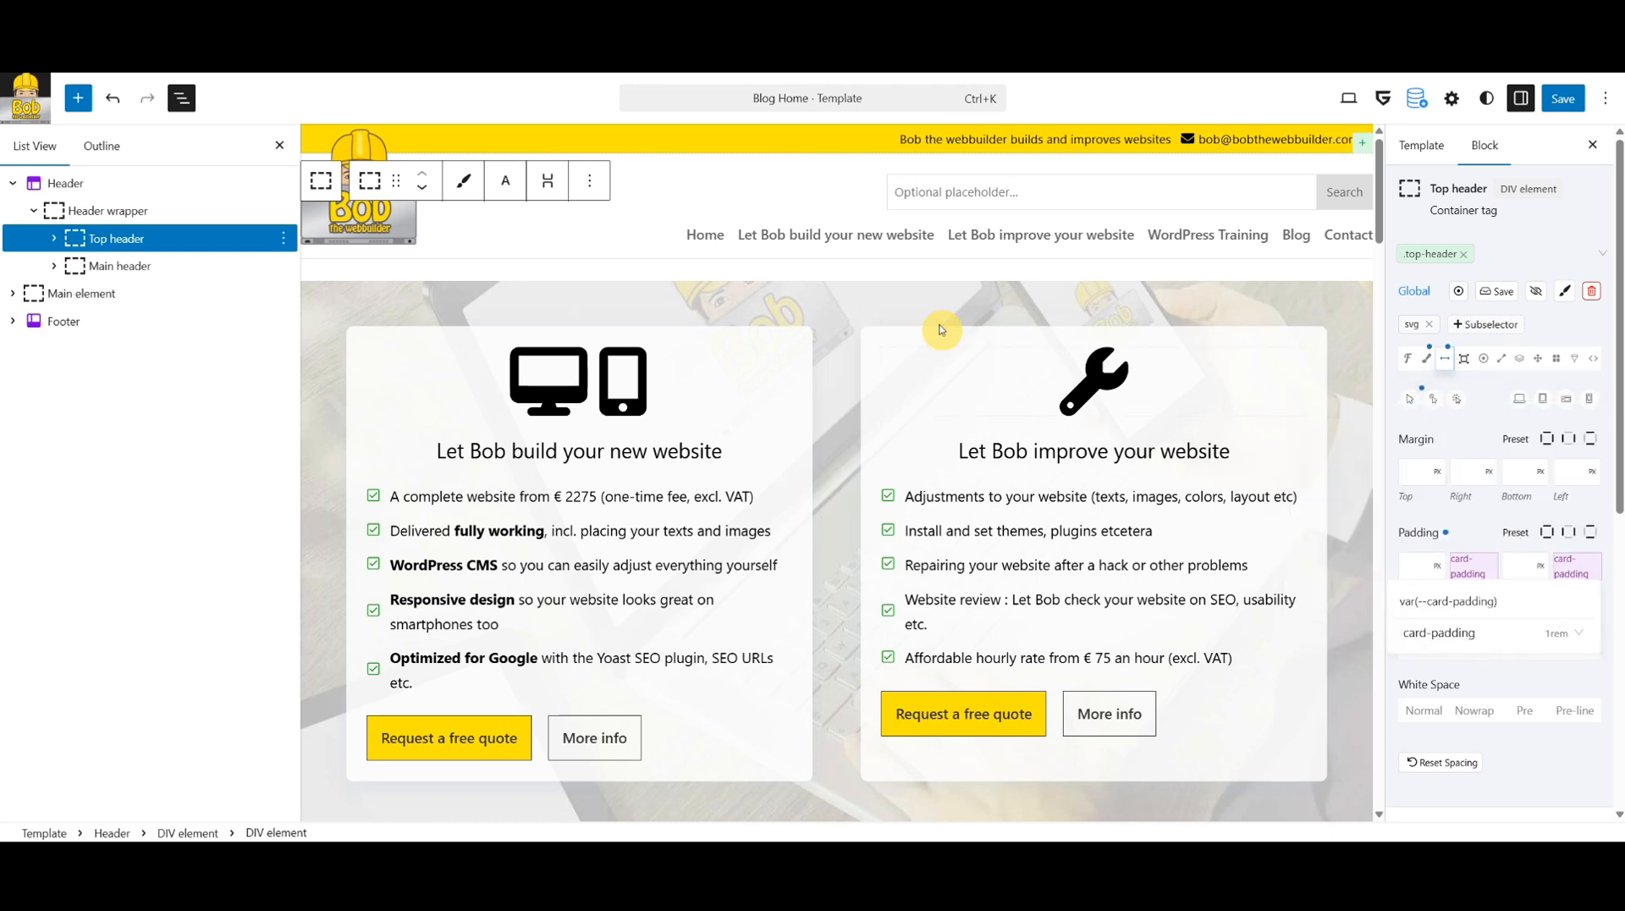
Set the right and left padding of the Main header's main-header class to the card-padding variable.
{"action": "left_click", "coordinate": [800, 169]}
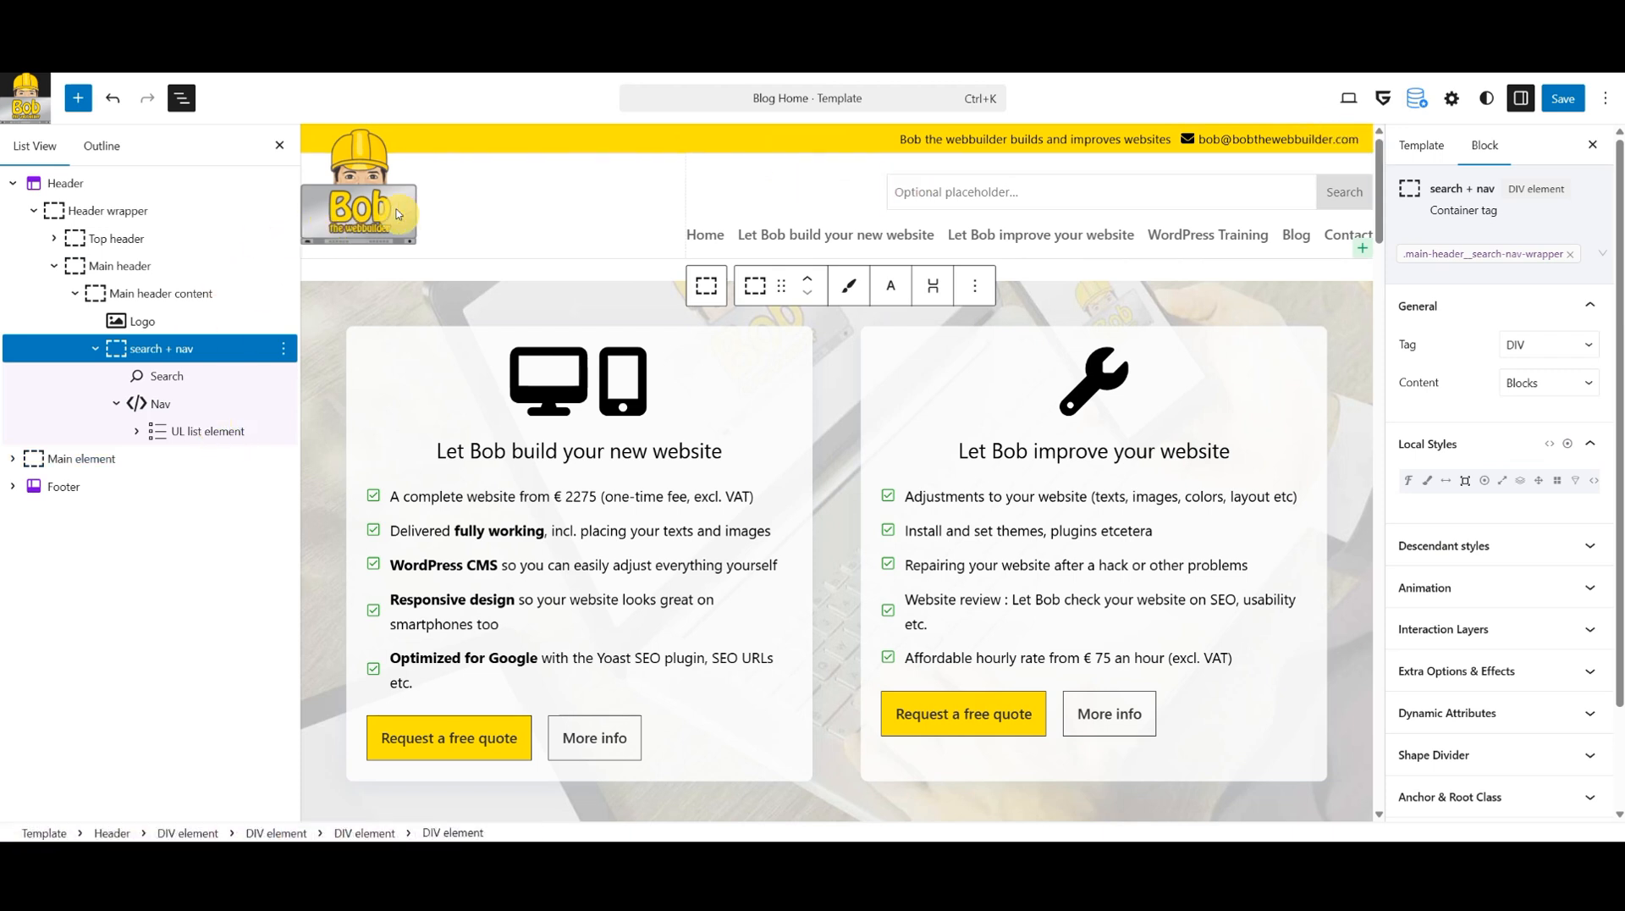
{"action": "right_click", "coordinate": [126, 269]}
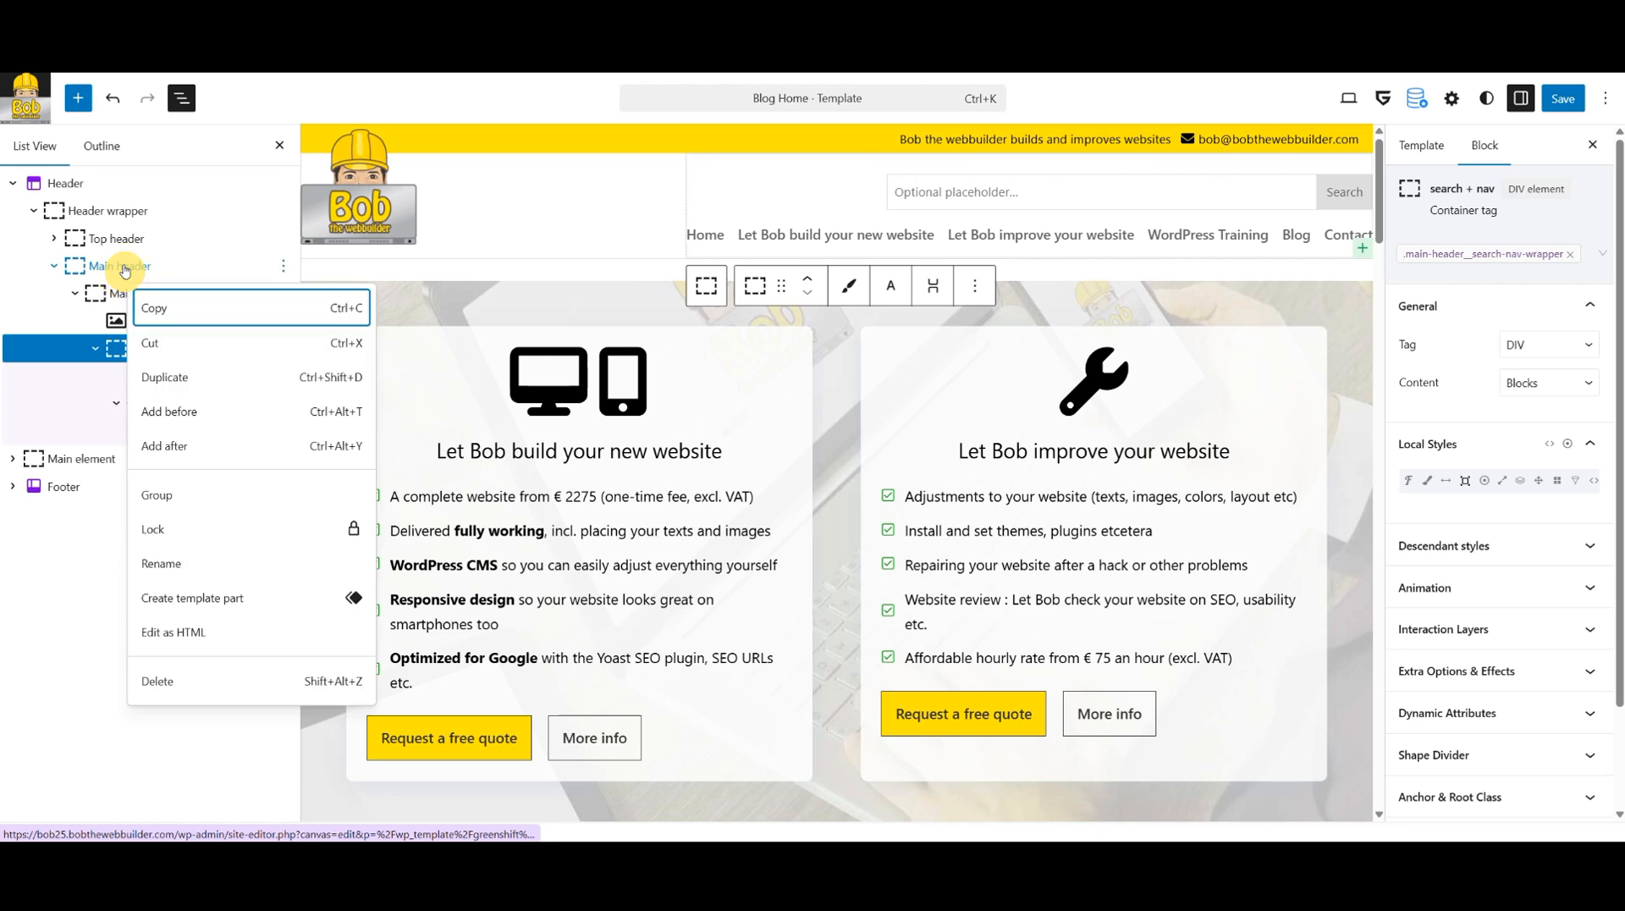
{"action": "left_click", "coordinate": [125, 270]}
{"action": "left_click", "coordinate": [1422, 247]}
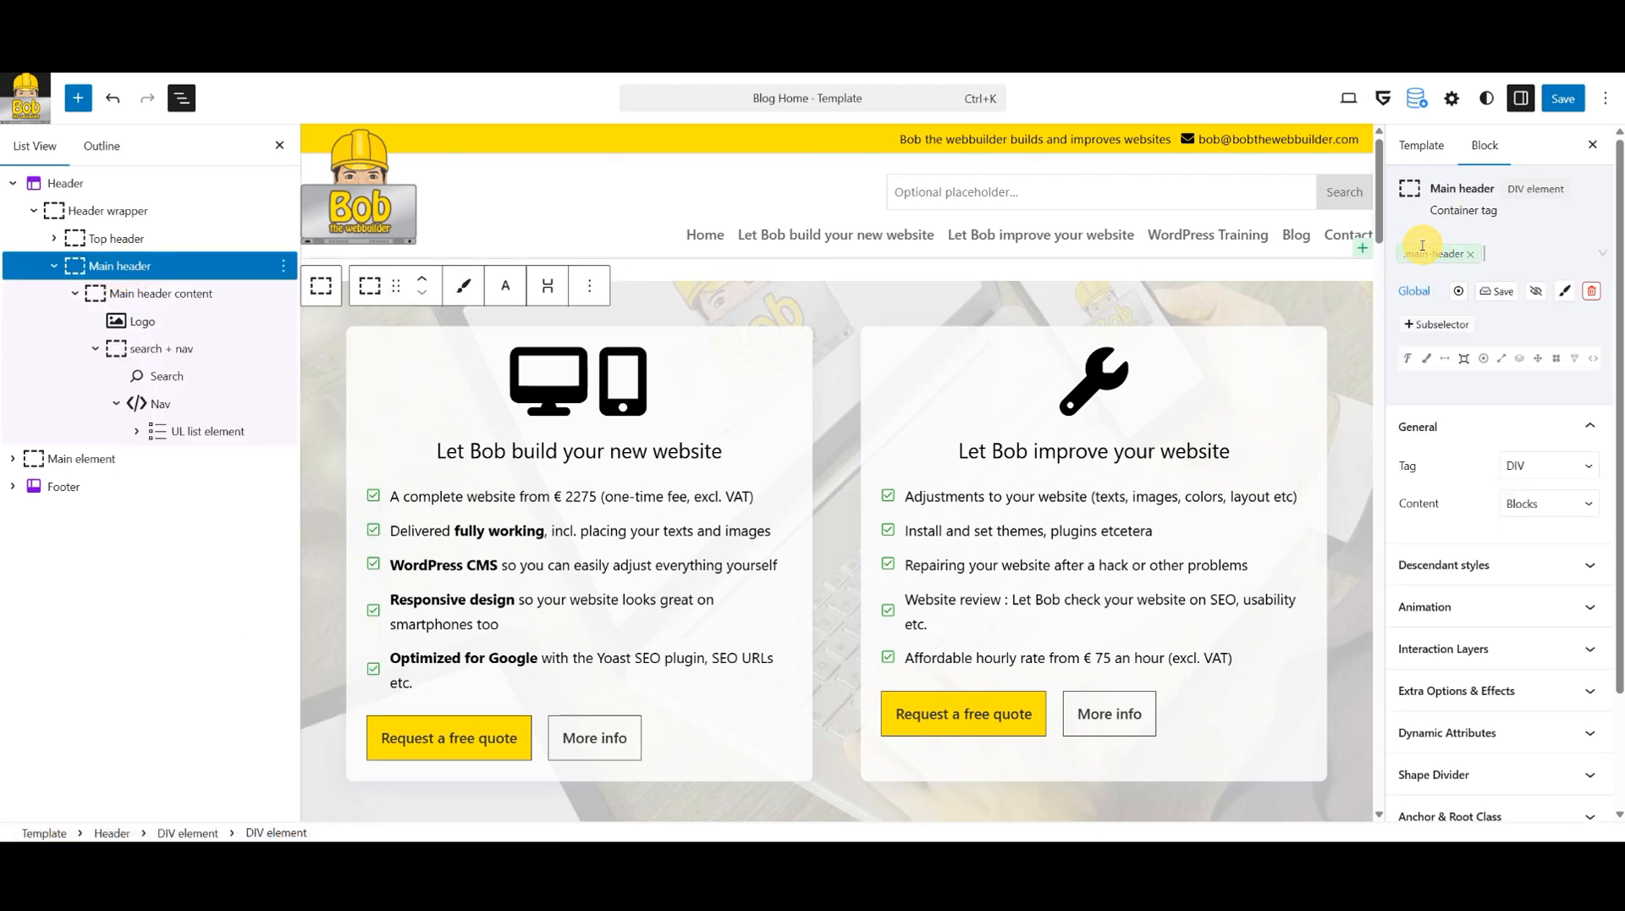
{"action": "left_click", "coordinate": [1445, 359]}
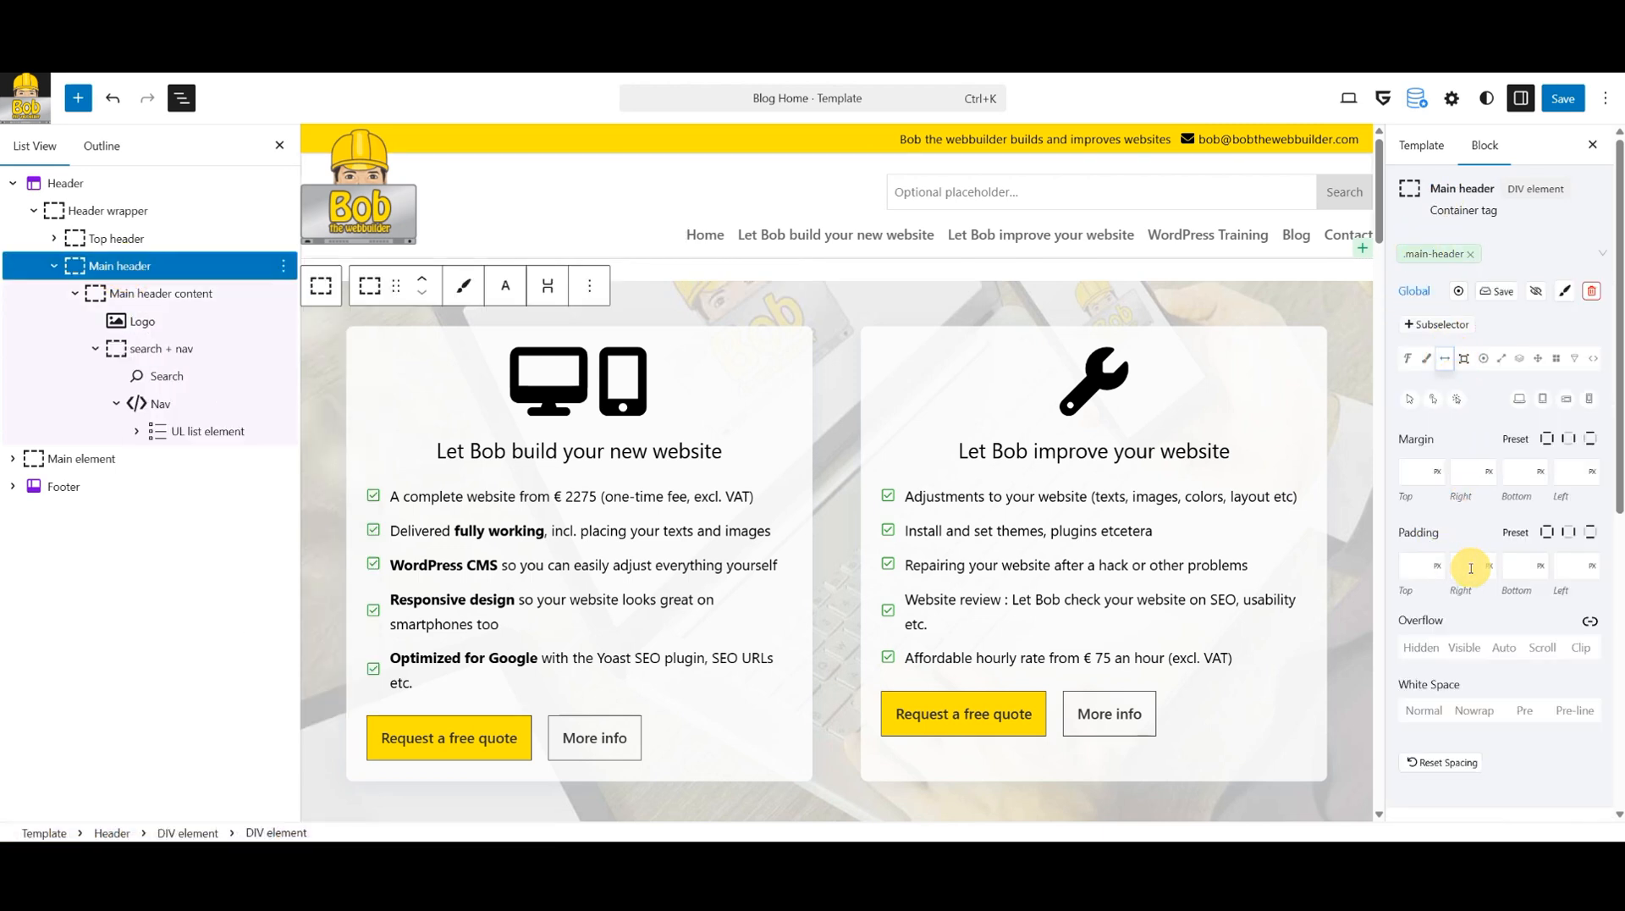
{"action": "left_click", "coordinate": [1458, 573]}
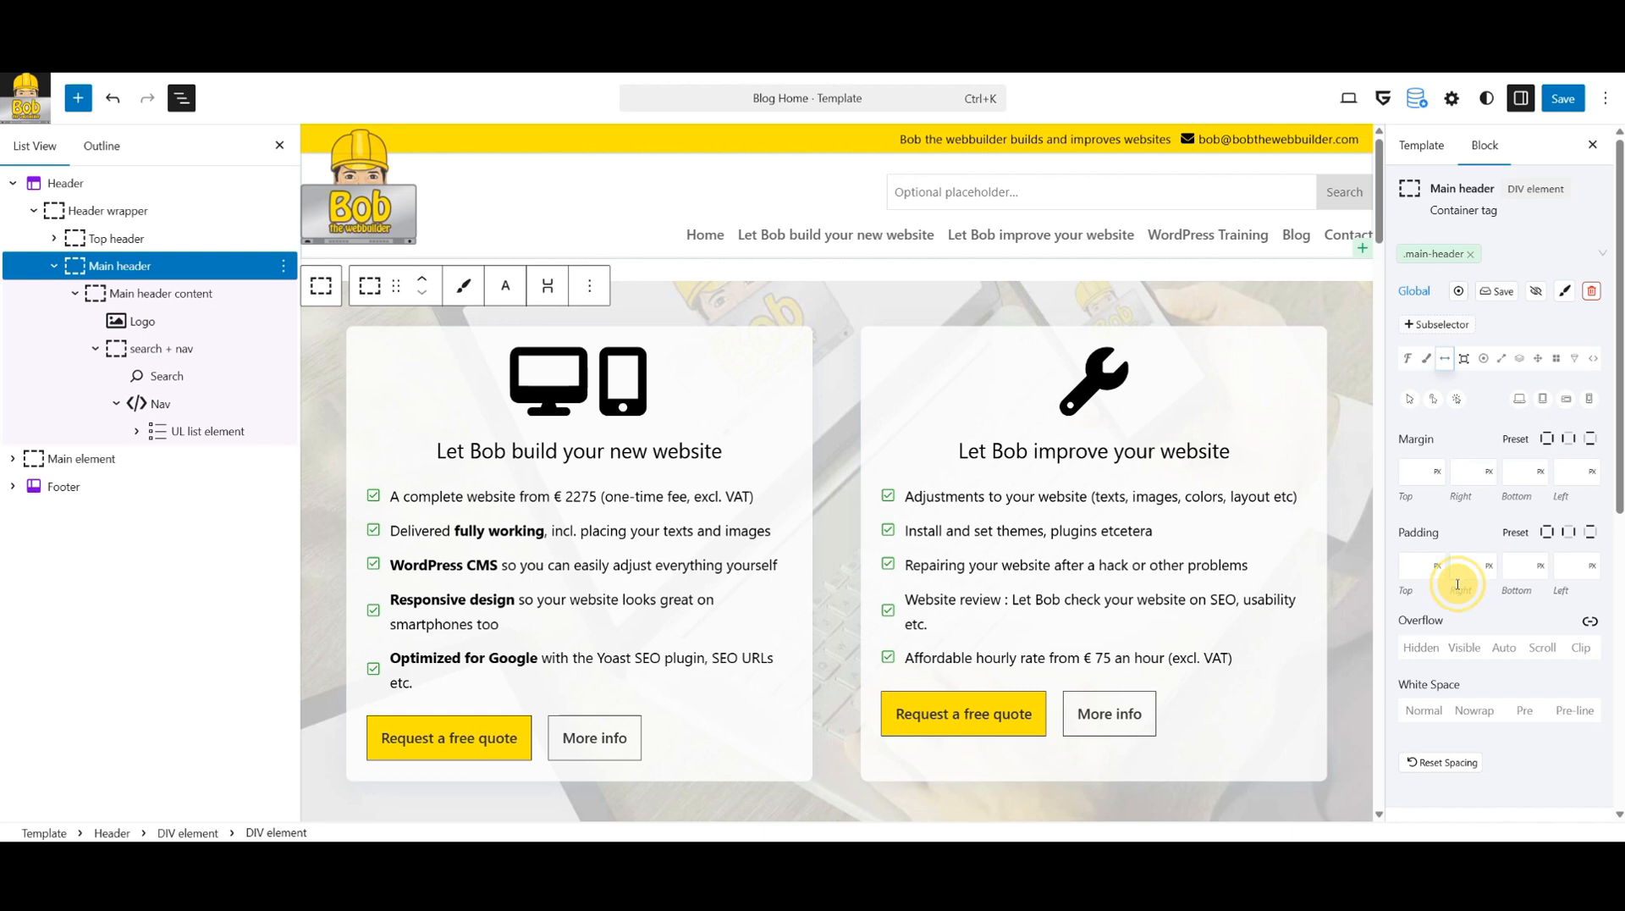
{"action": "left_click", "coordinate": [1458, 584]}
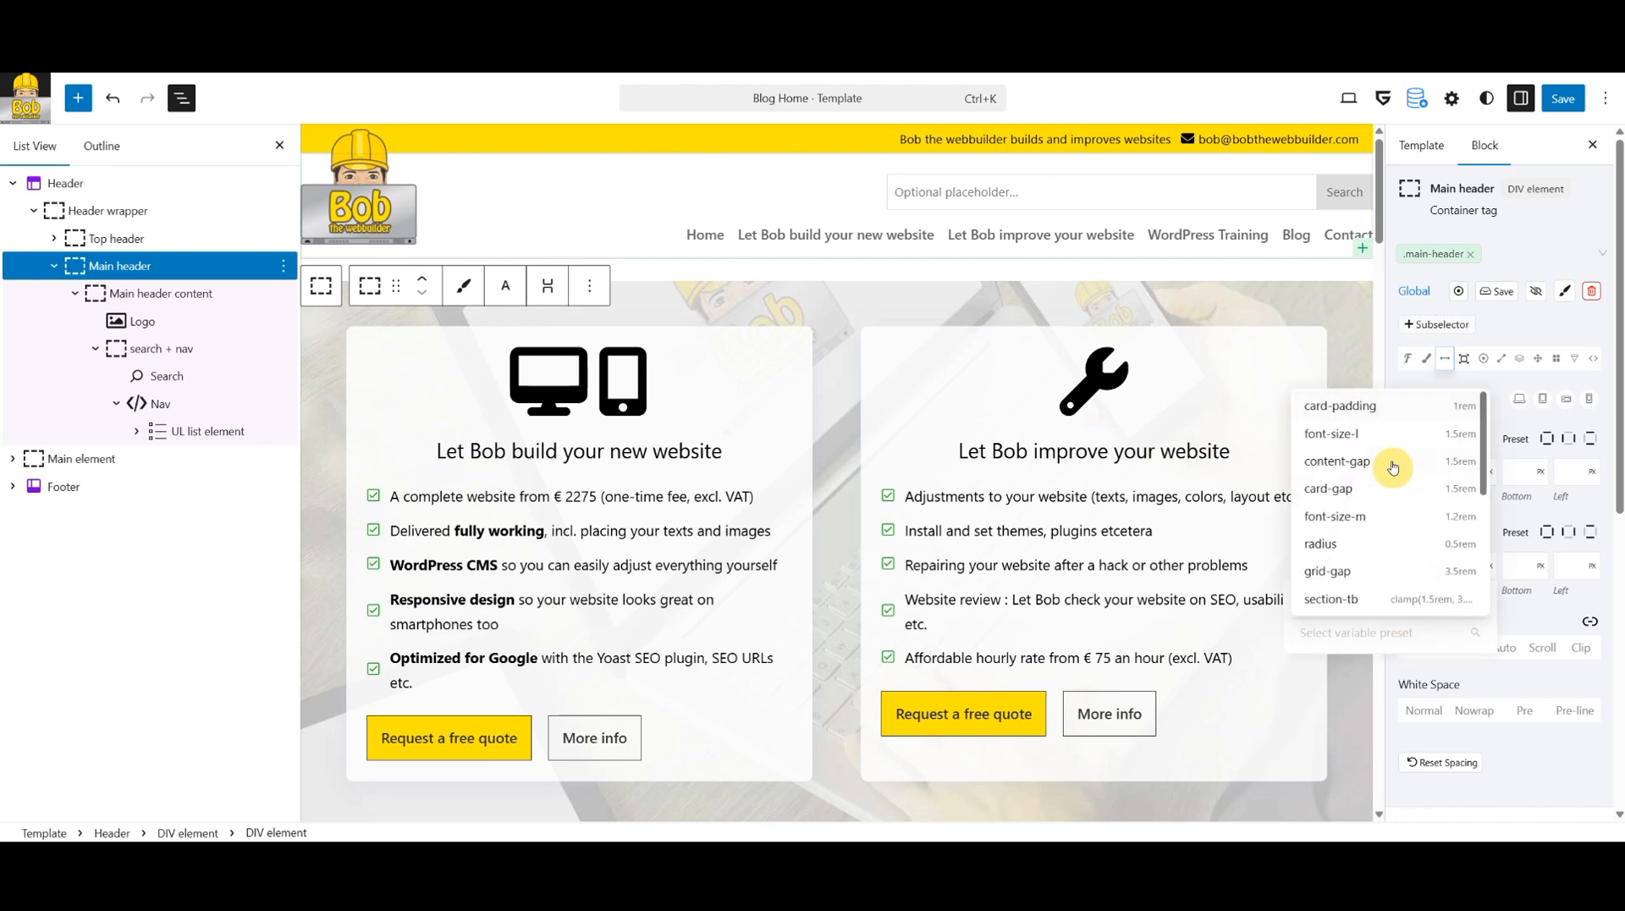
{"action": "left_click", "coordinate": [1385, 407]}
{"action": "left_click", "coordinate": [1577, 569]}
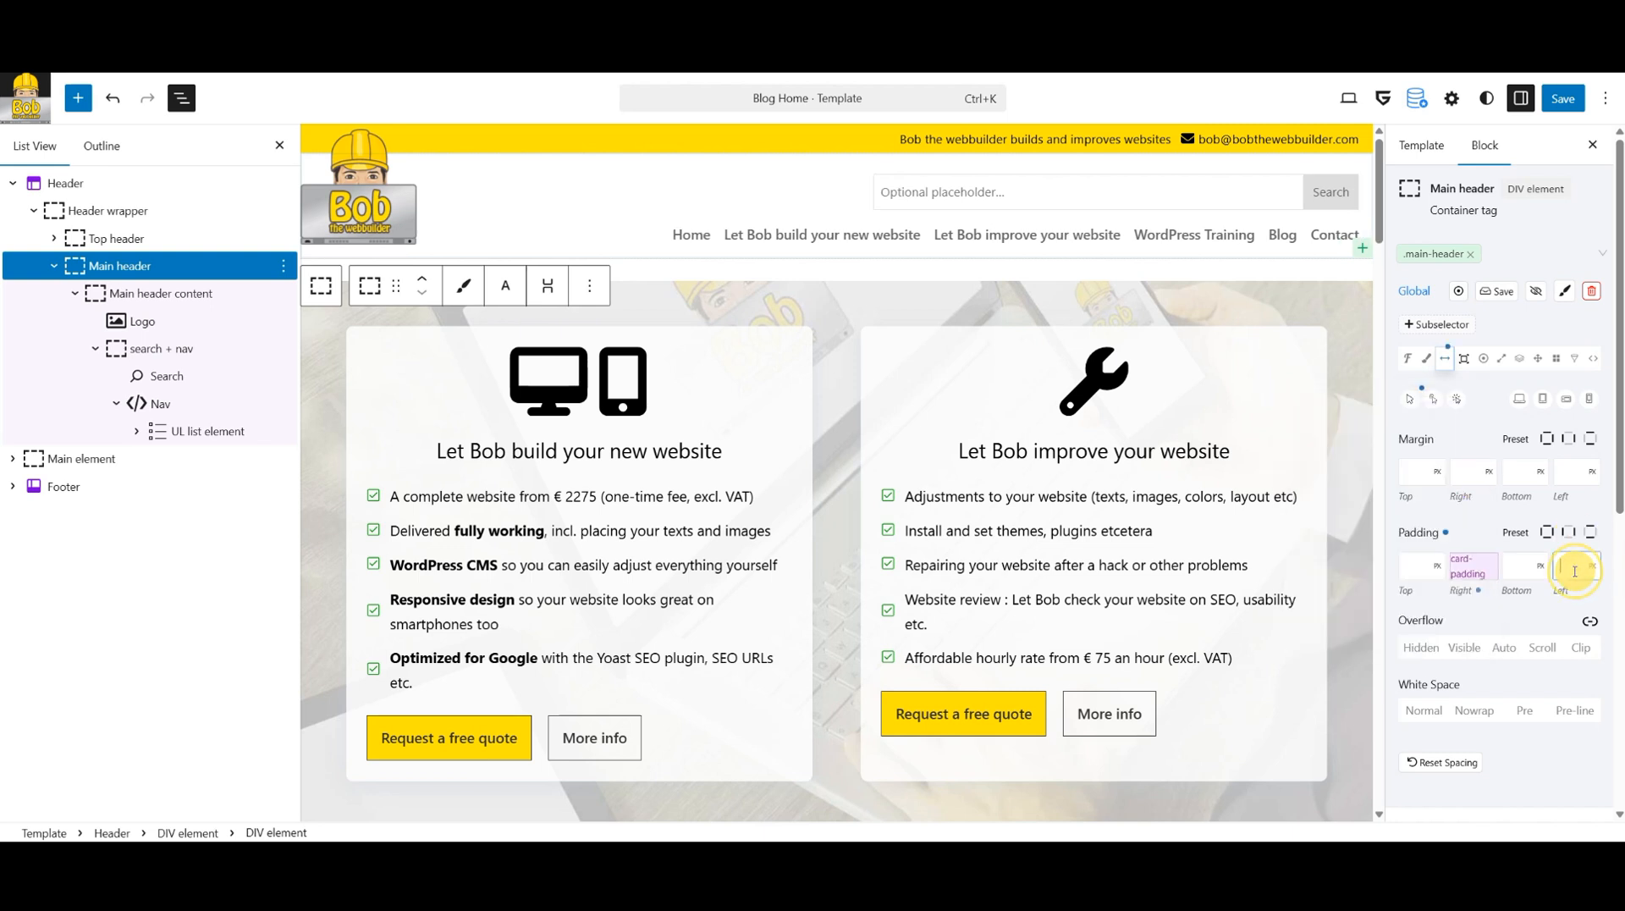
{"action": "left_click", "coordinate": [1563, 588]}
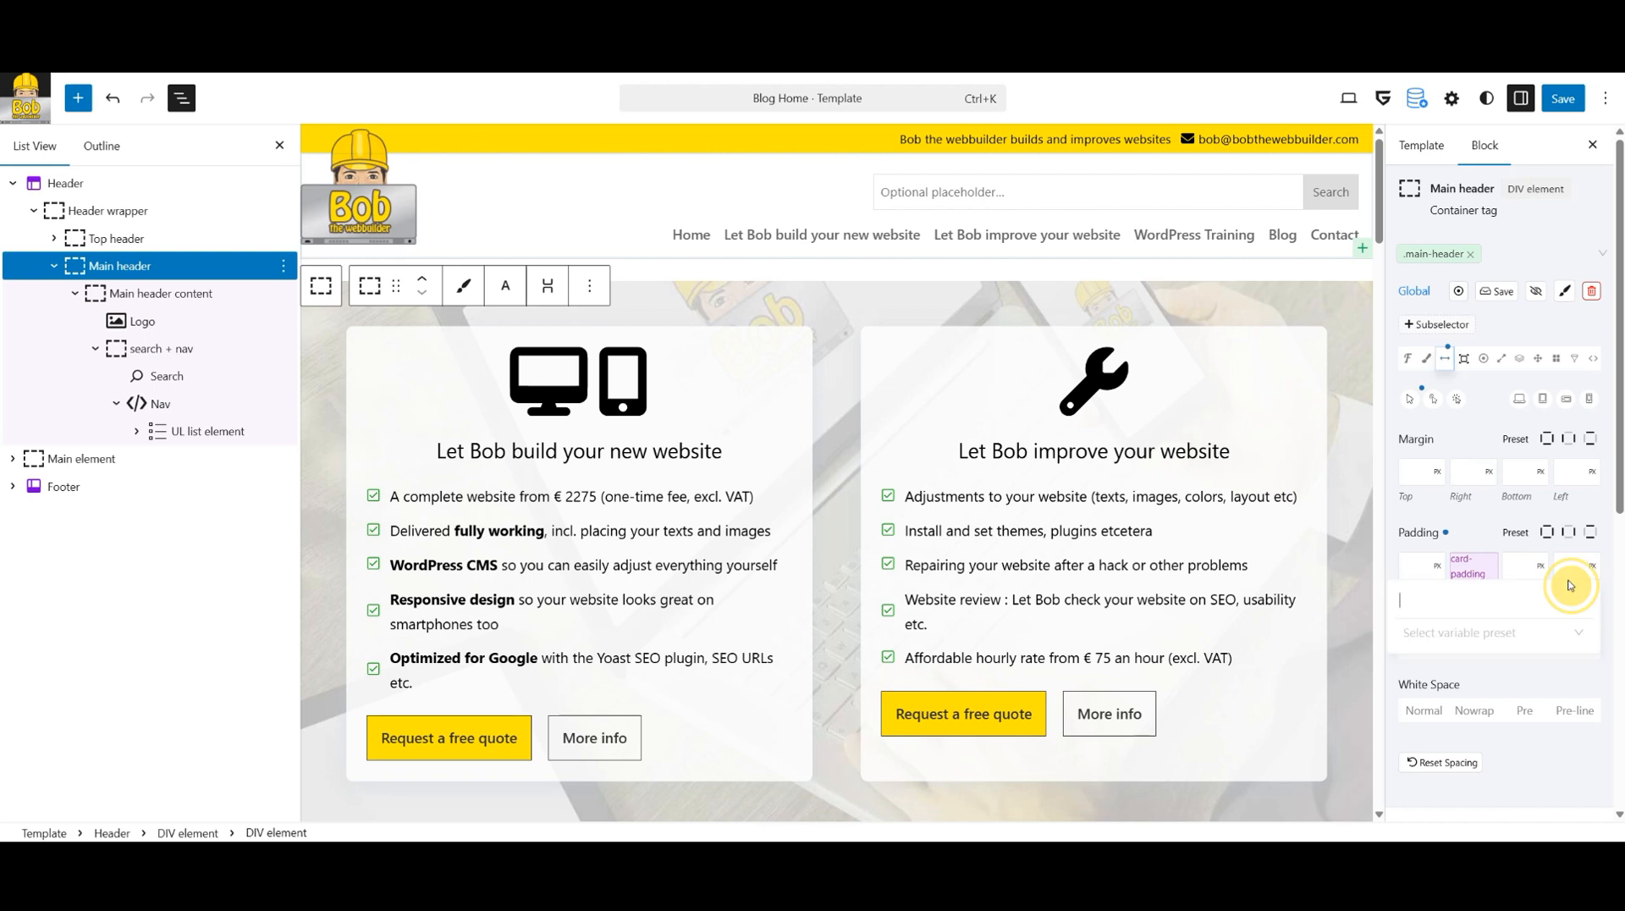
{"action": "left_click", "coordinate": [1477, 635]}
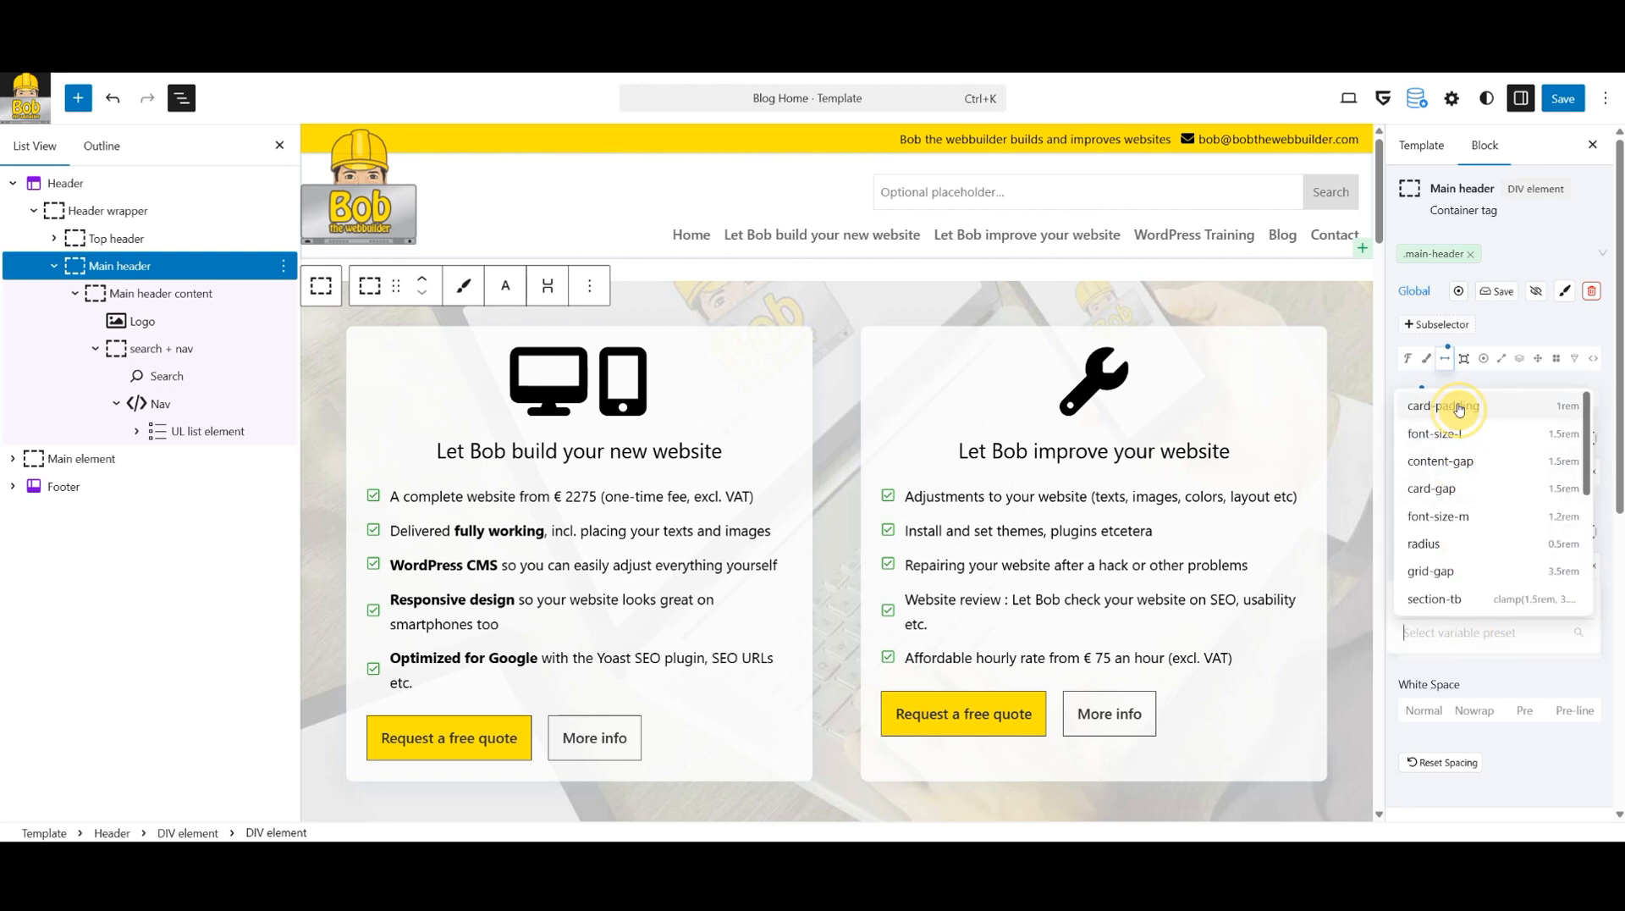
{"action": "left_click", "coordinate": [1456, 407]}
Save the main-header global class and the changes to the Header template part.
{"action": "left_click", "coordinate": [1497, 291]}
{"action": "right_click", "coordinate": [1557, 95]}
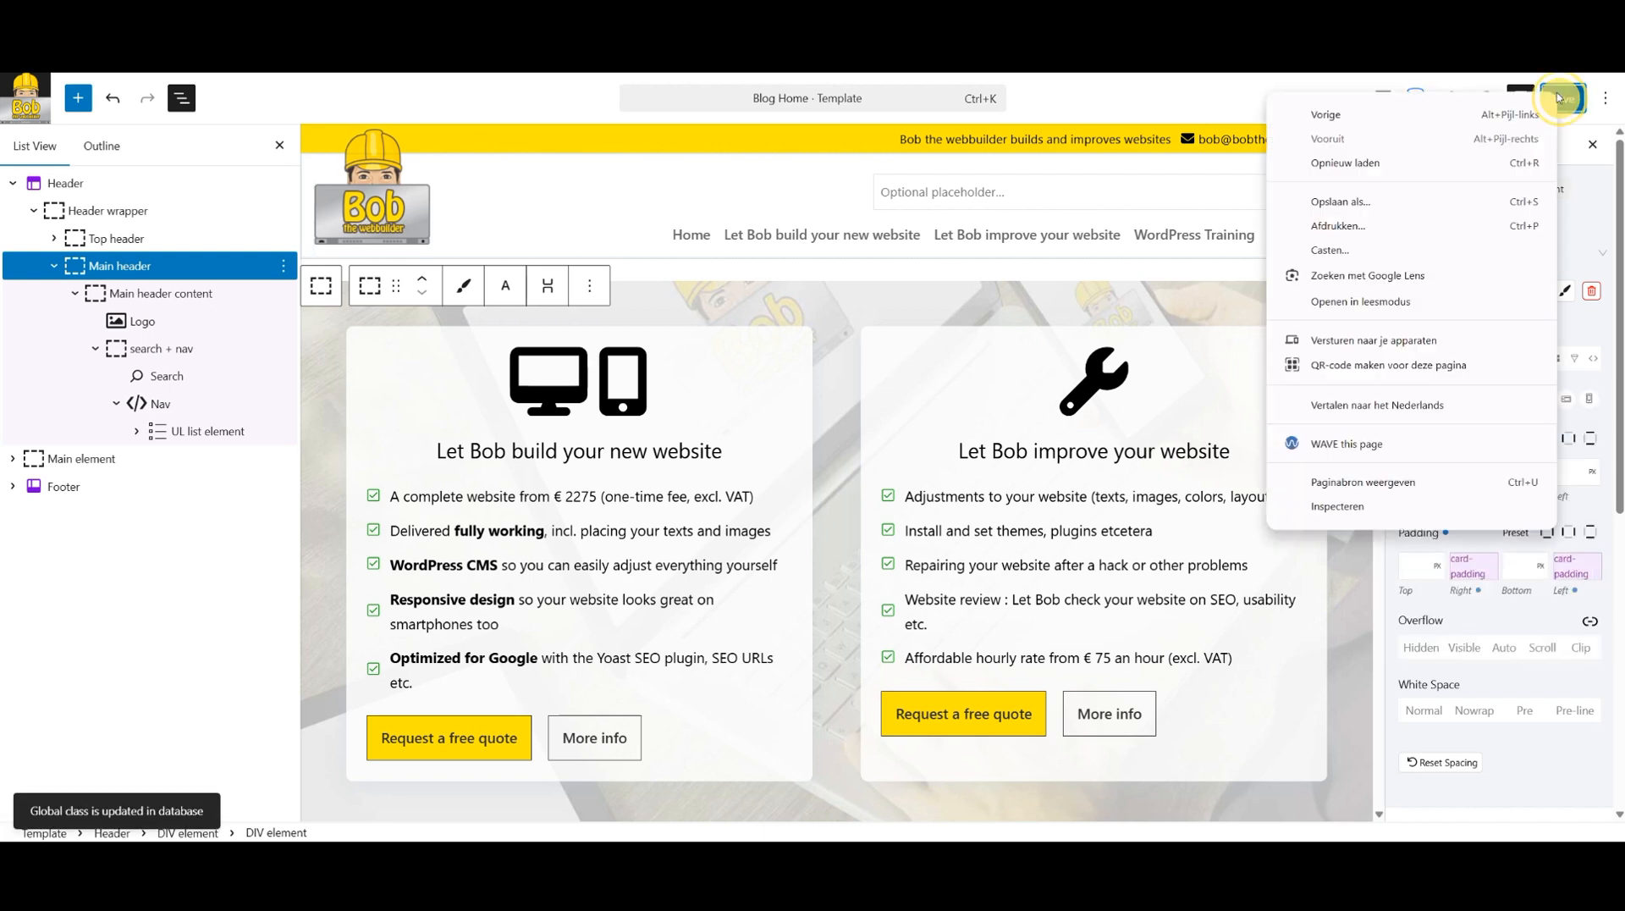
{"action": "left_click", "coordinate": [1566, 97]}
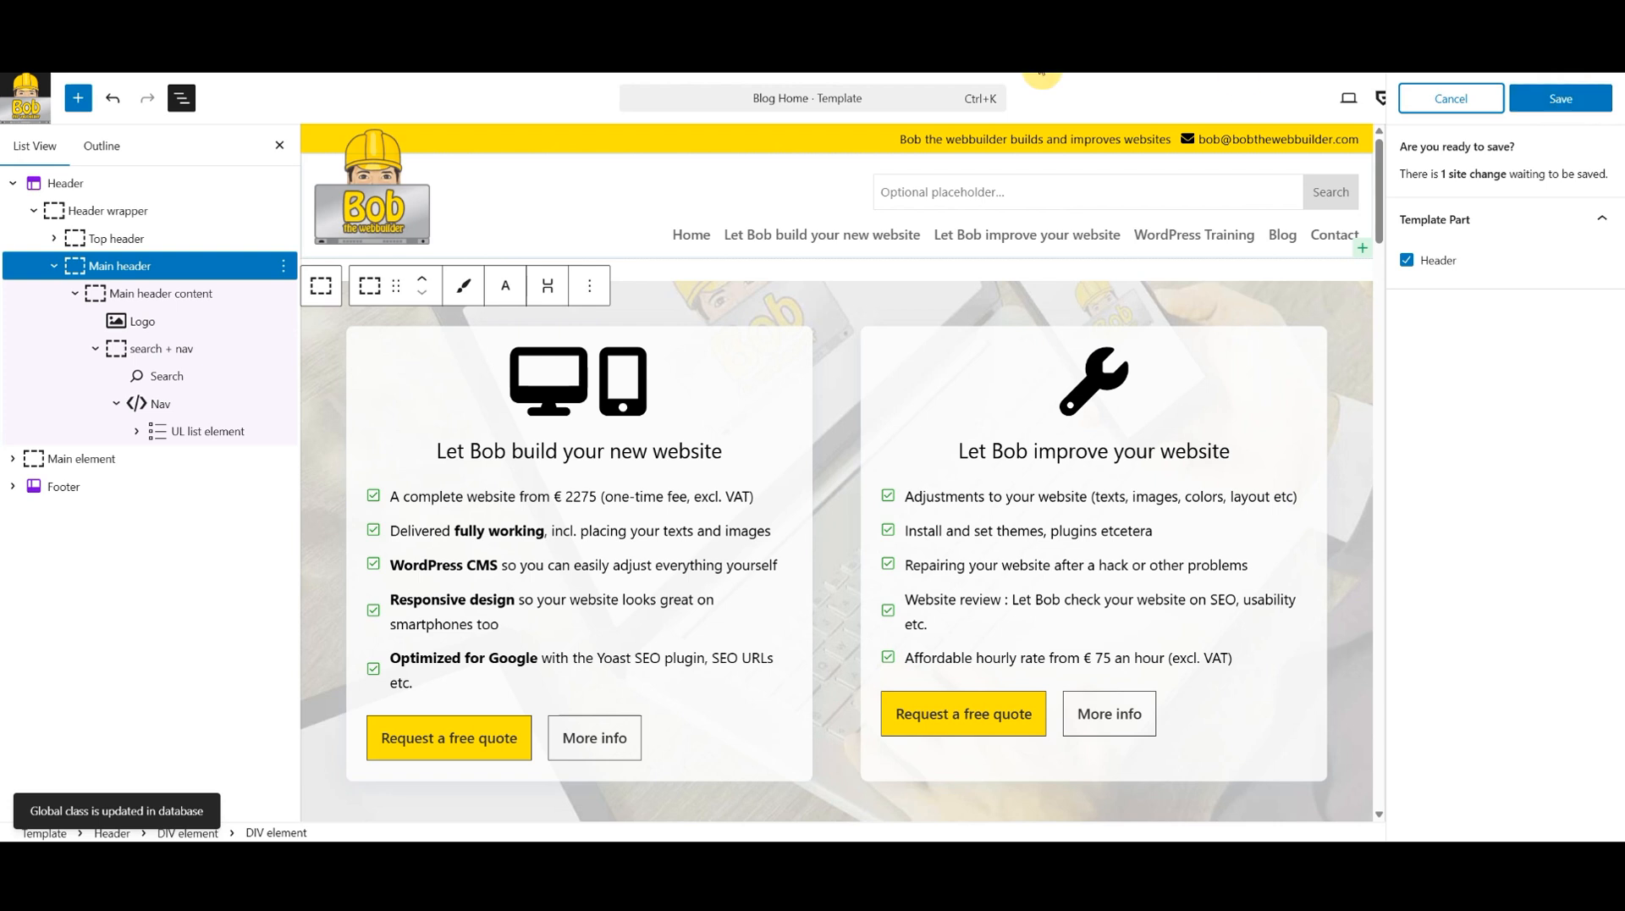
{"action": "left_click", "coordinate": [1547, 96]}
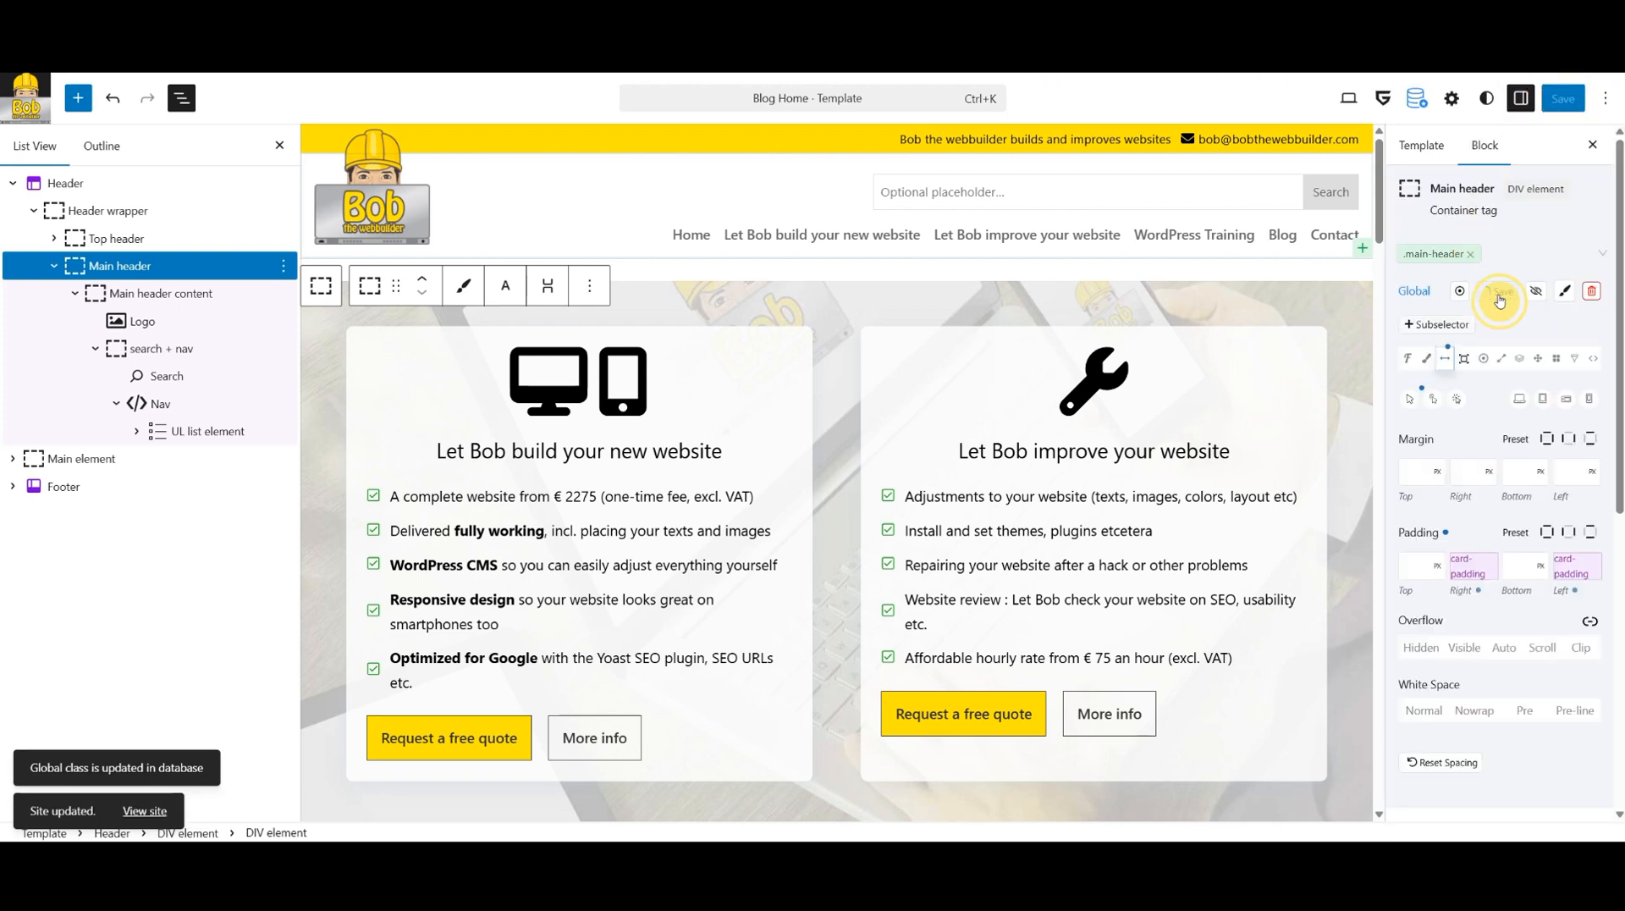
{"action": "left_click", "coordinate": [1499, 300]}
Save the top-header global class of the Top header.
{"action": "left_click", "coordinate": [117, 238]}
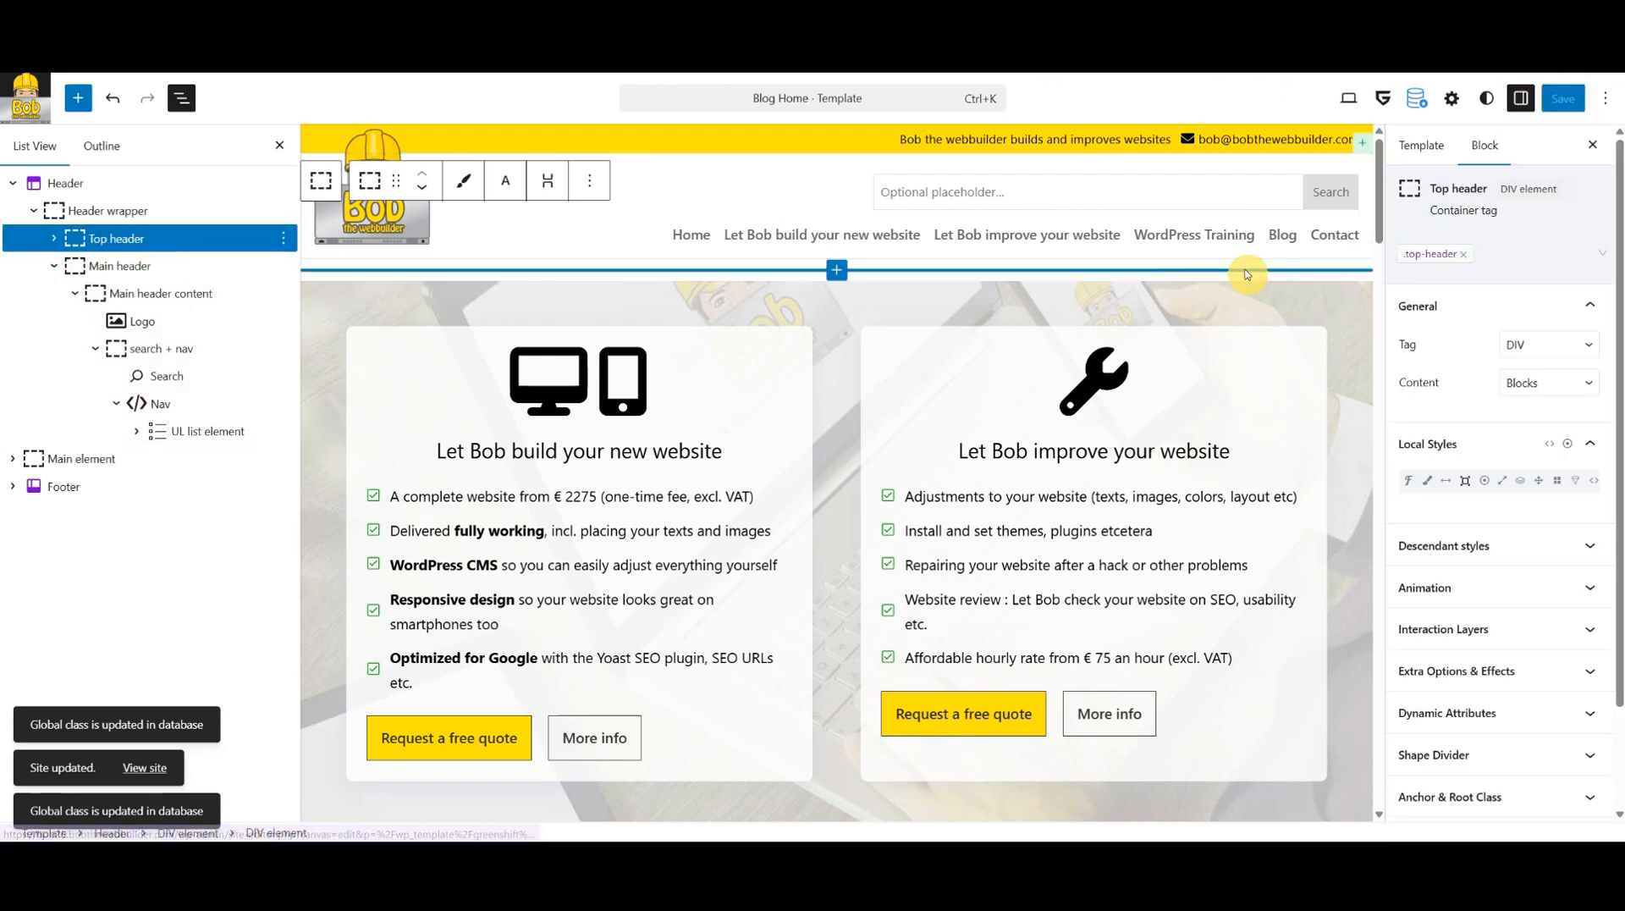
{"action": "right_click", "coordinate": [1424, 255]}
{"action": "left_click", "coordinate": [1486, 295]}
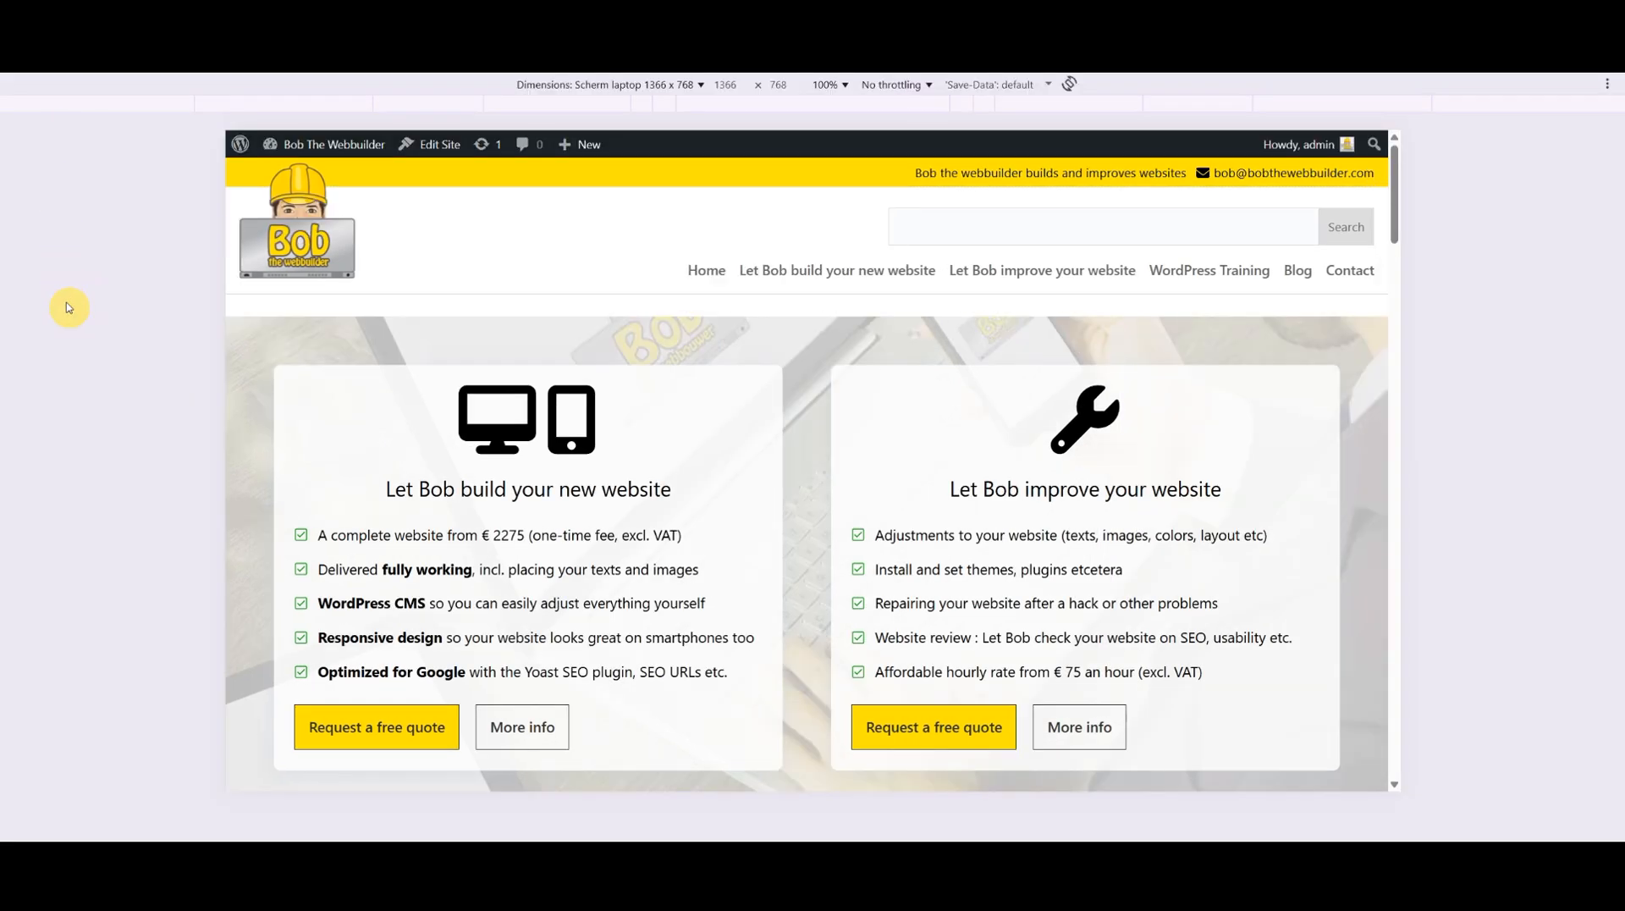
Preview the live homepage at iPad Mini size and examine the header and the two service cards.
{"action": "left_click", "coordinate": [631, 84]}
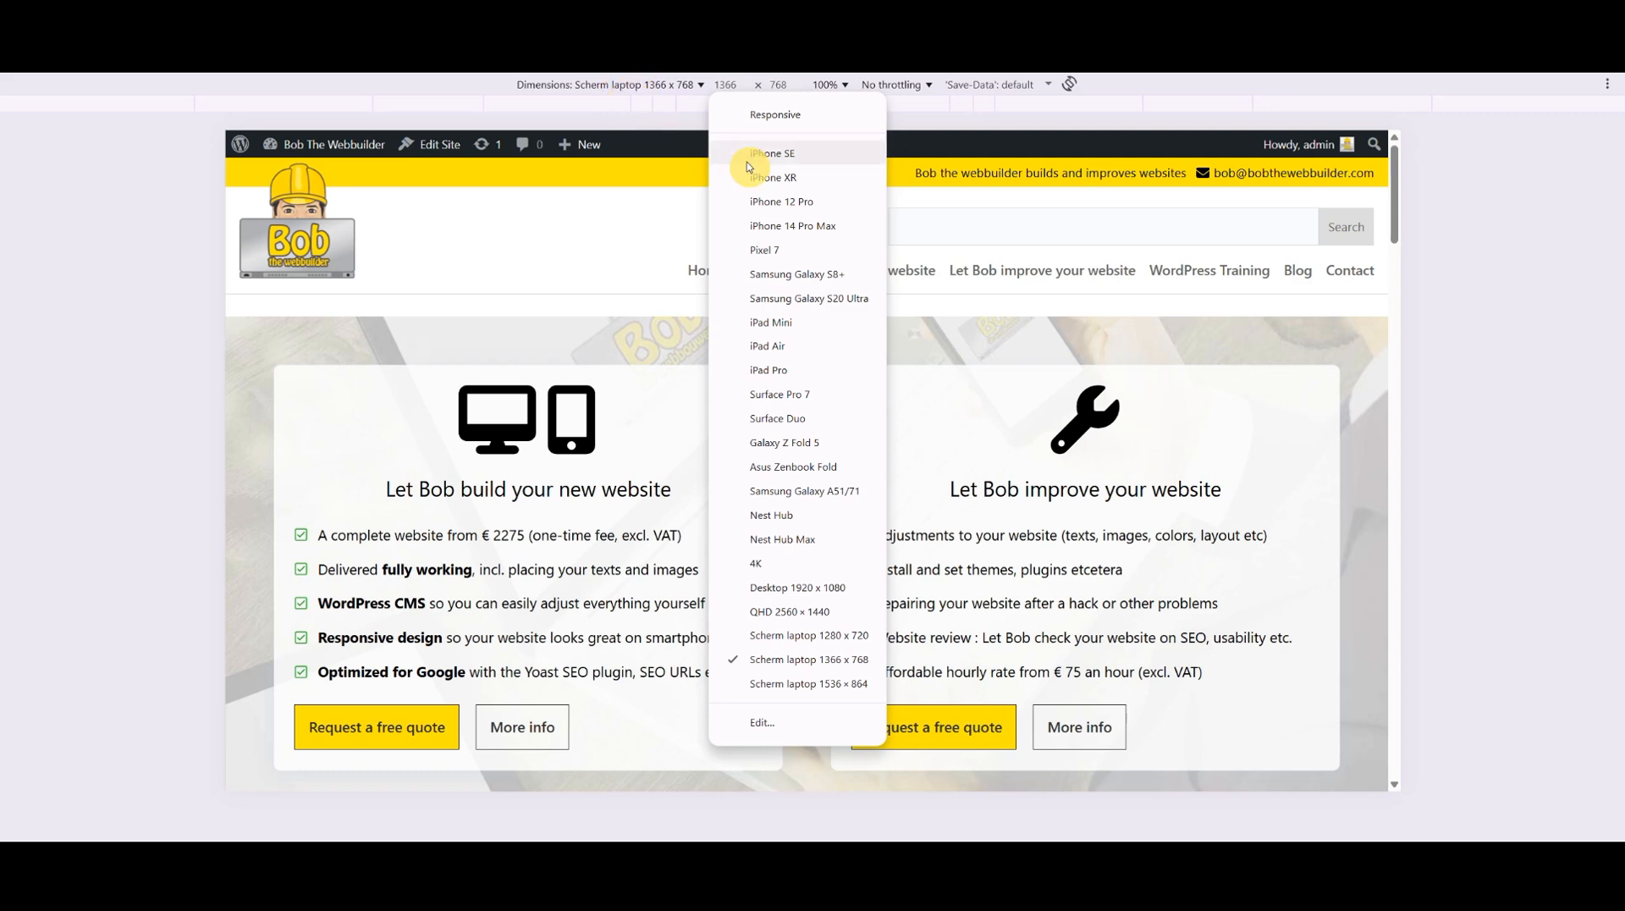
{"action": "left_click", "coordinate": [789, 323]}
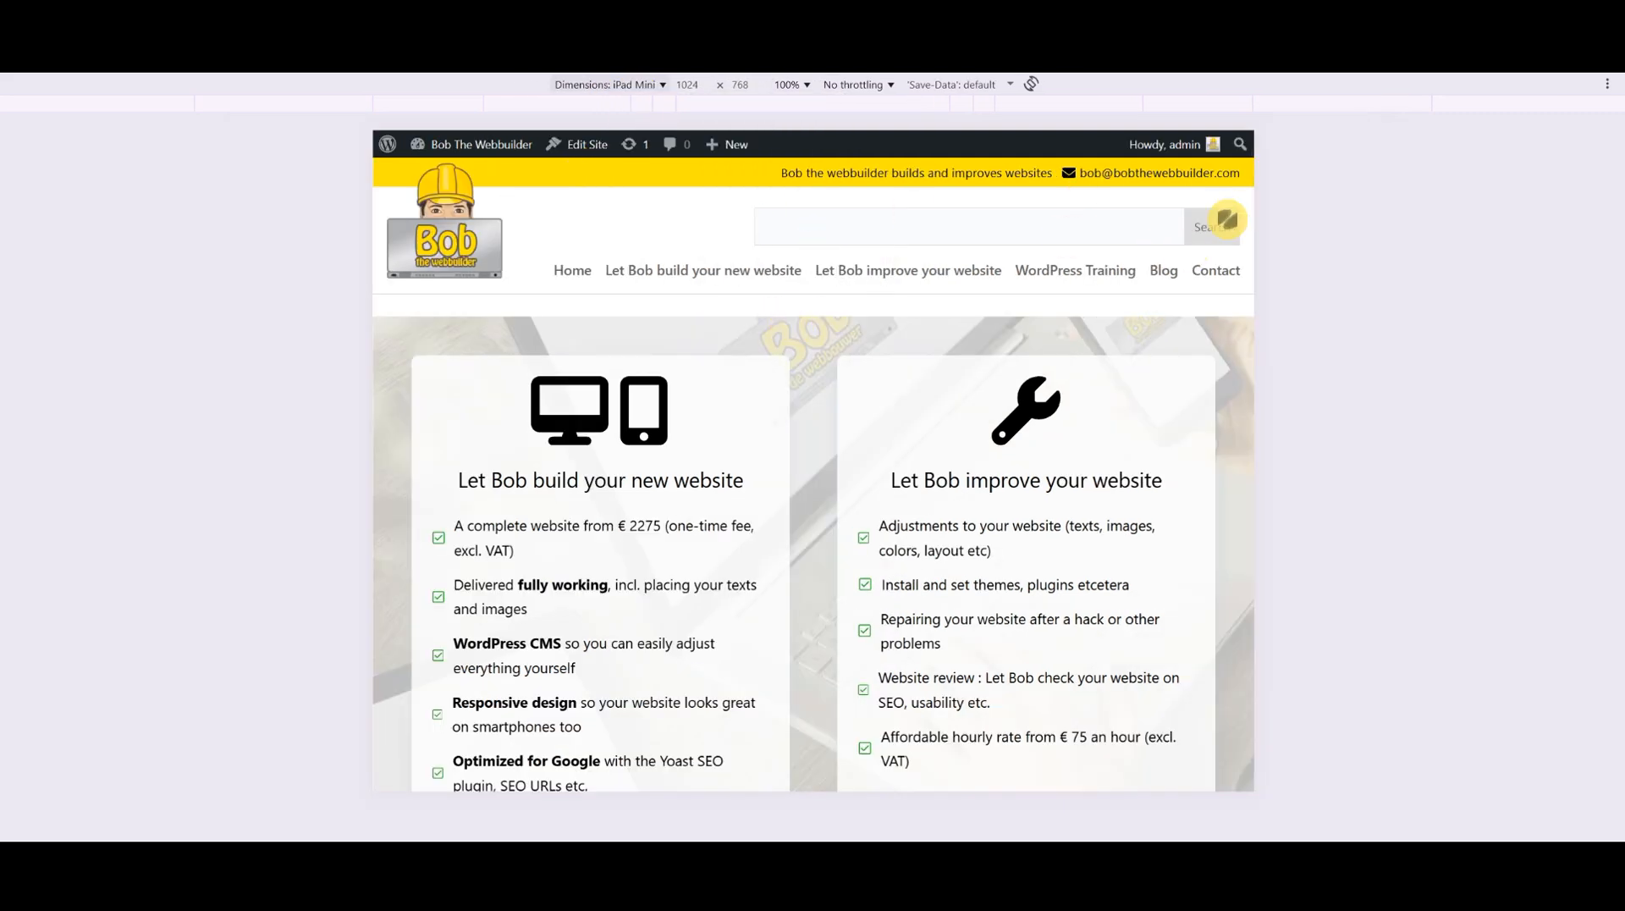
{"action": "right_click", "coordinate": [1122, 408]}
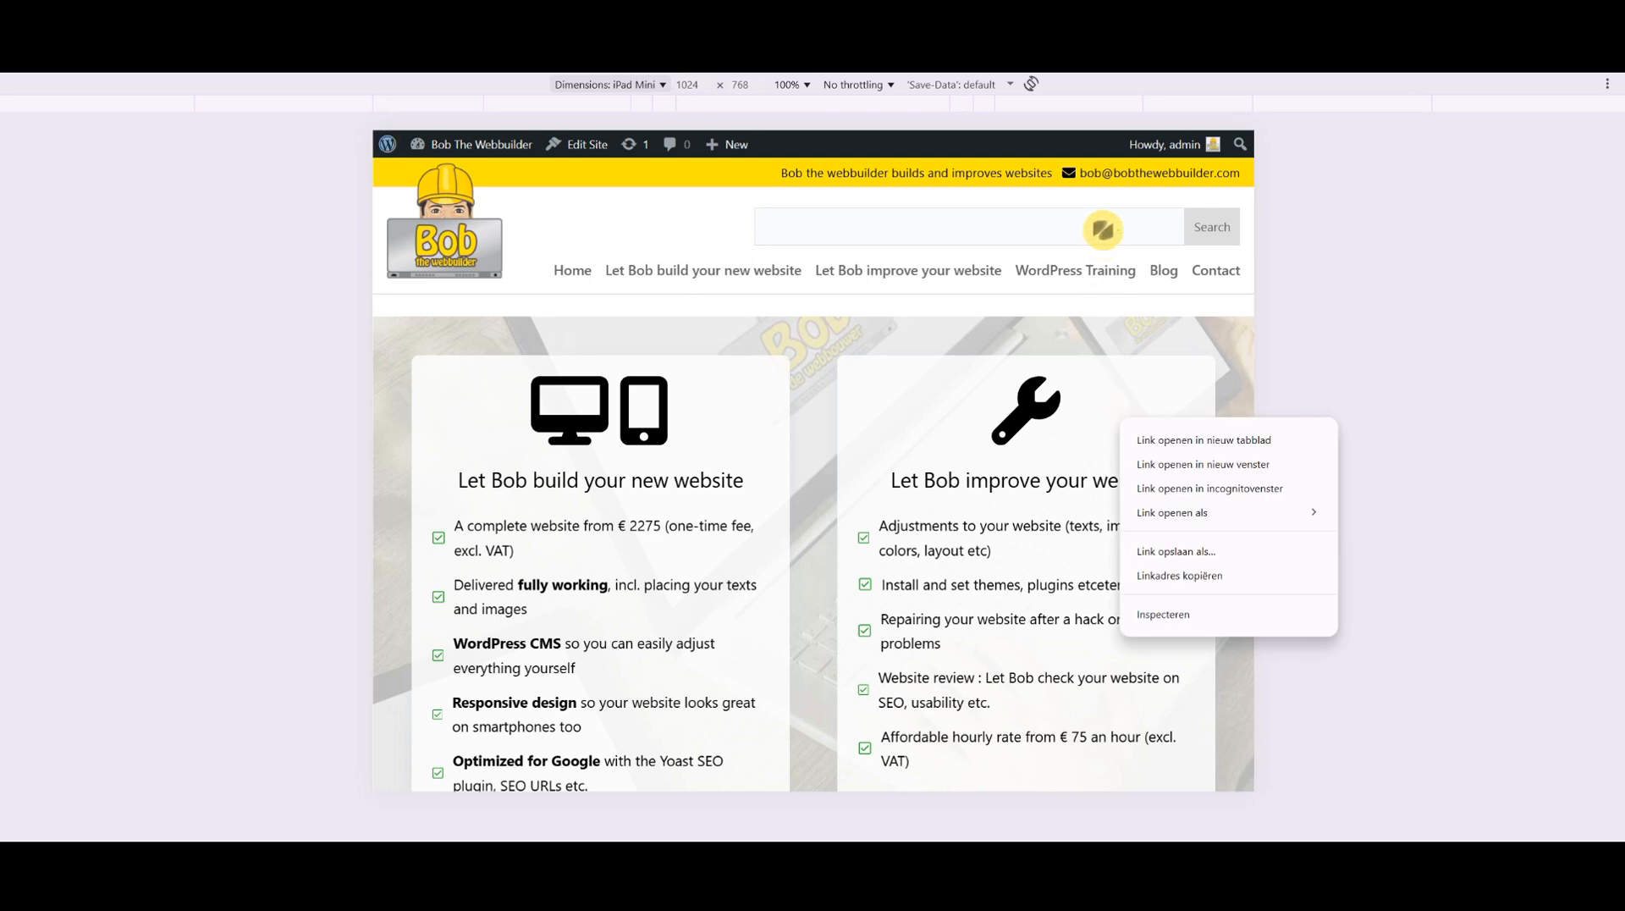
{"action": "scroll", "coordinate": [1027, 373], "scroll_direction": "down", "scroll_amount": 2}
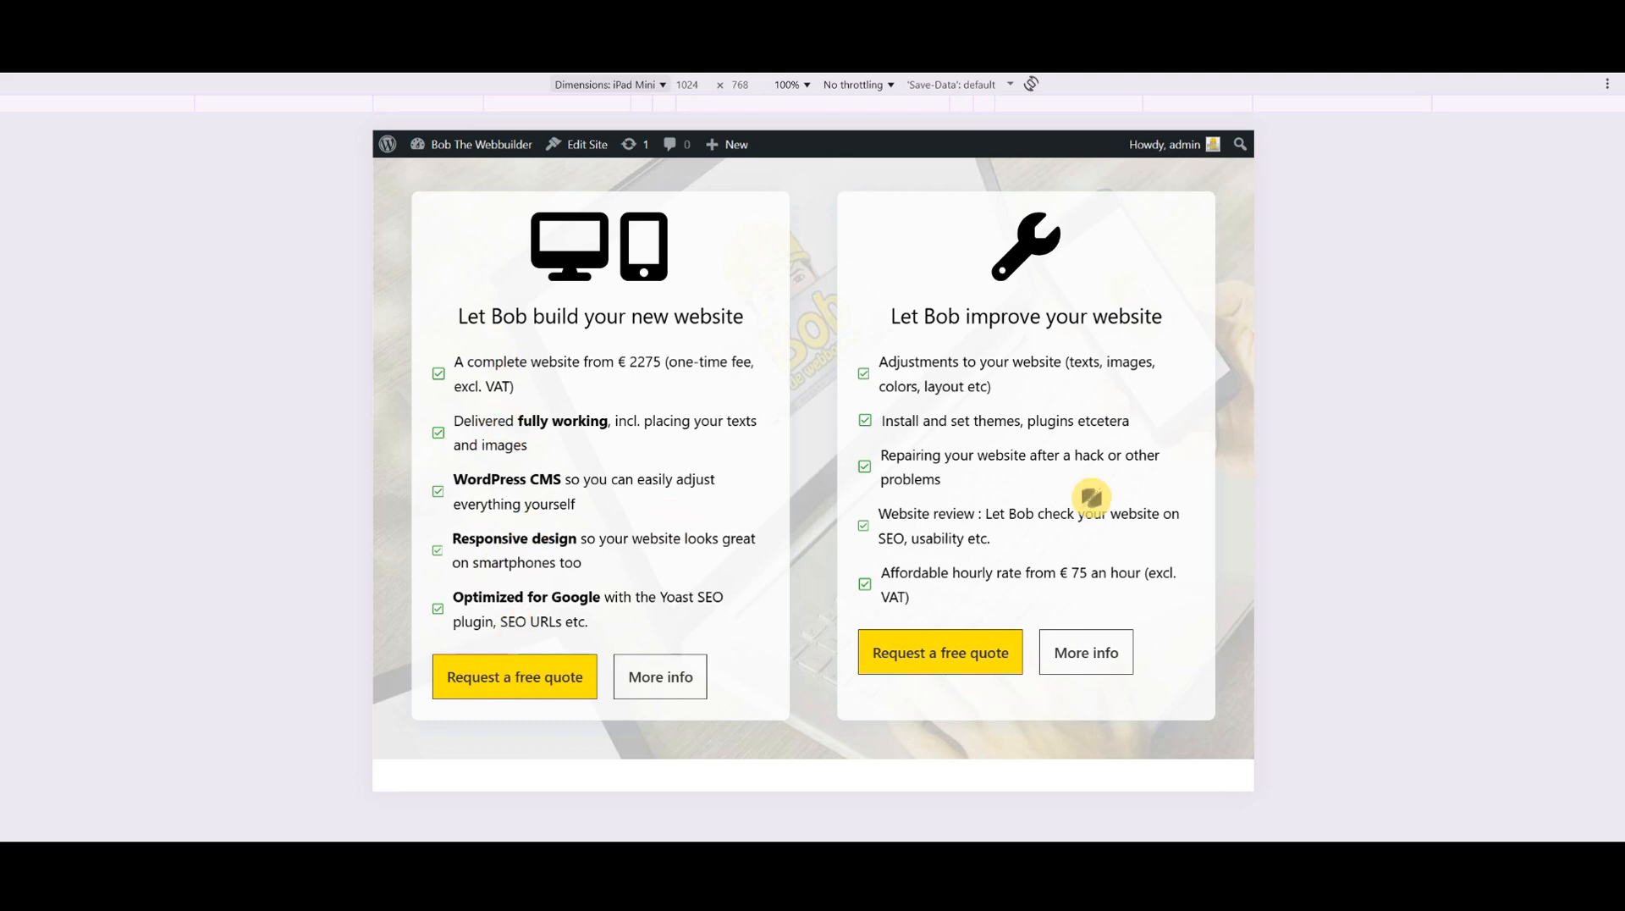
{"action": "scroll", "coordinate": [1093, 496], "scroll_direction": "down", "scroll_amount": 9}
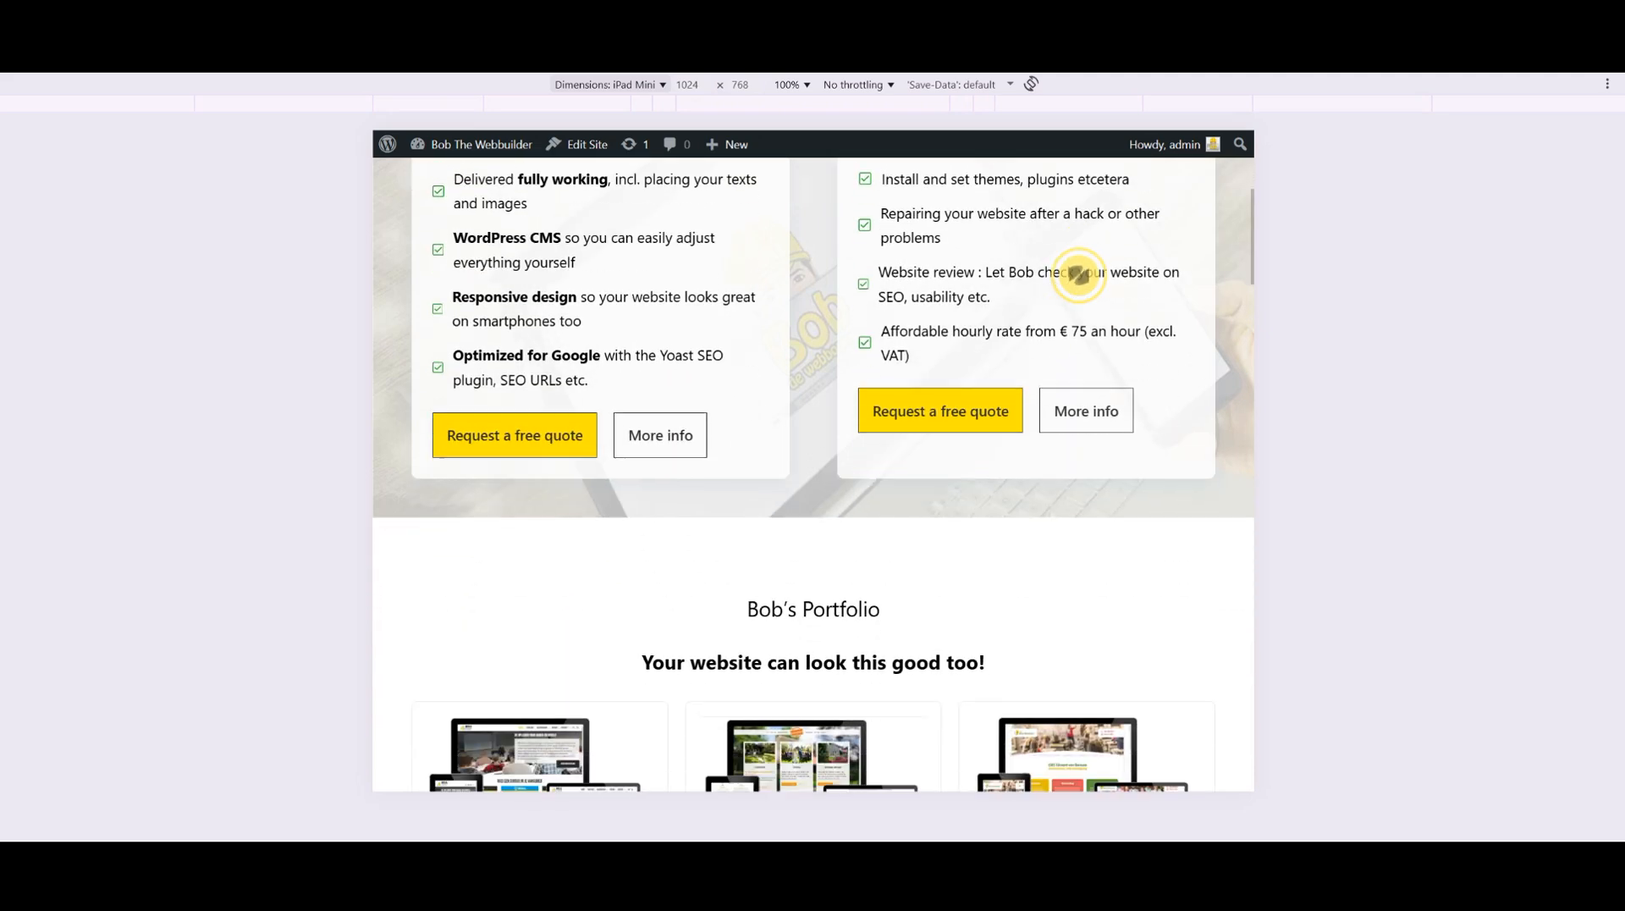
Examine the portfolio, about, testimonials and blog sections down to the footer in the tablet preview, and return to the header.
{"action": "right_click", "coordinate": [1090, 580]}
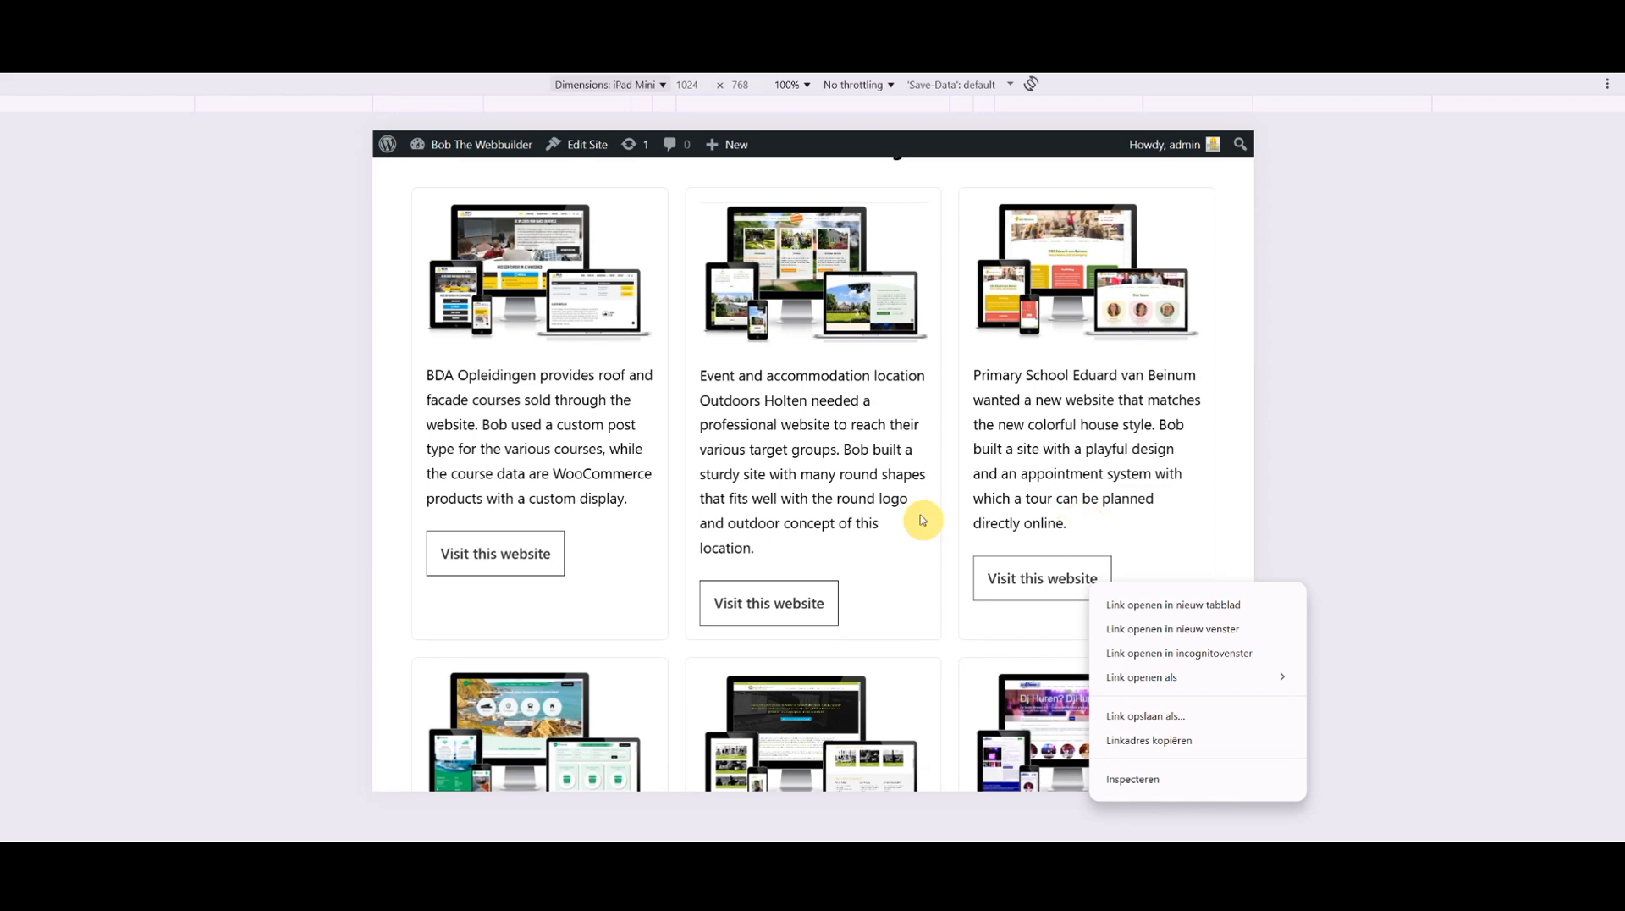
{"action": "left_click", "coordinate": [833, 437]}
{"action": "scroll", "coordinate": [834, 437], "scroll_direction": "down", "scroll_amount": 5}
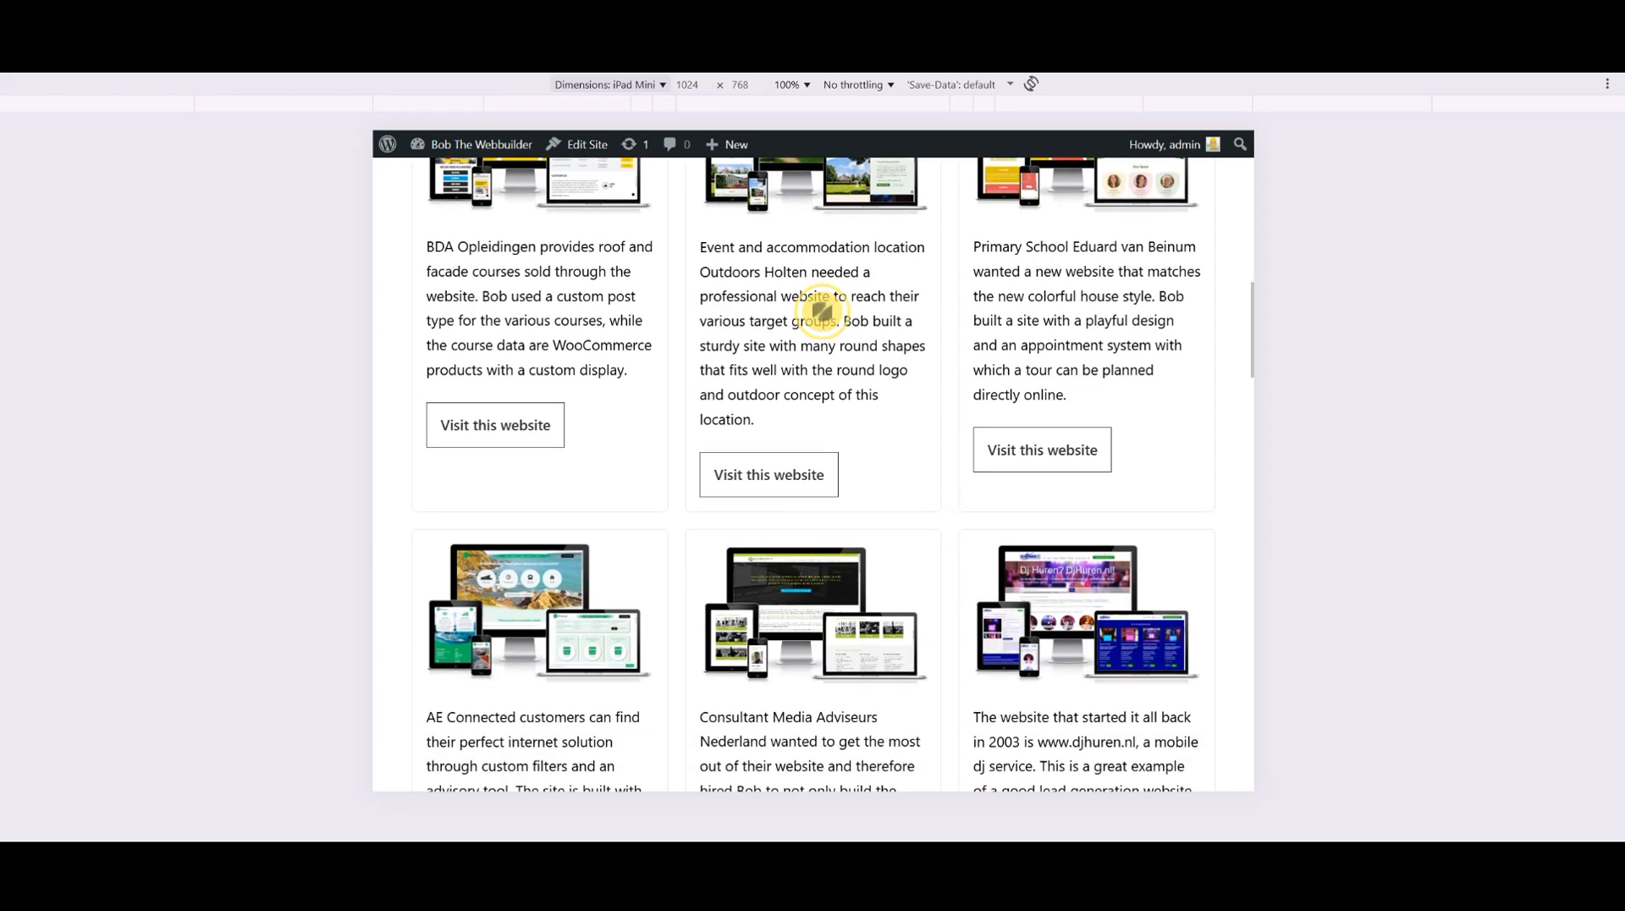
{"action": "scroll", "coordinate": [834, 470], "scroll_direction": "down", "scroll_amount": 5}
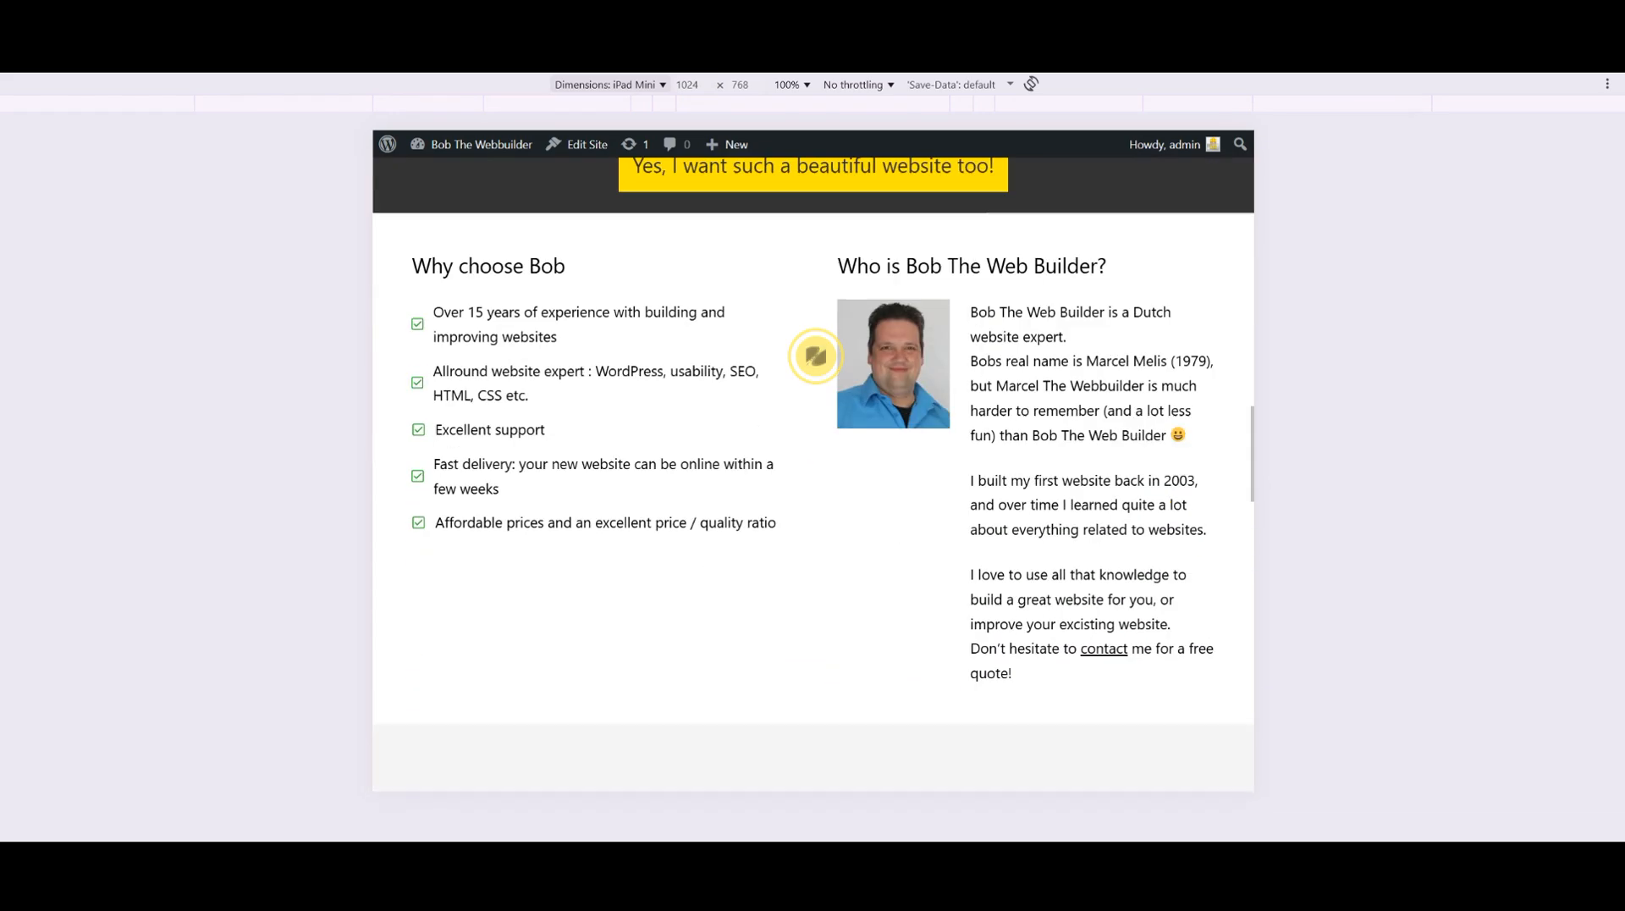
{"action": "scroll", "coordinate": [844, 495], "scroll_direction": "up", "scroll_amount": 1}
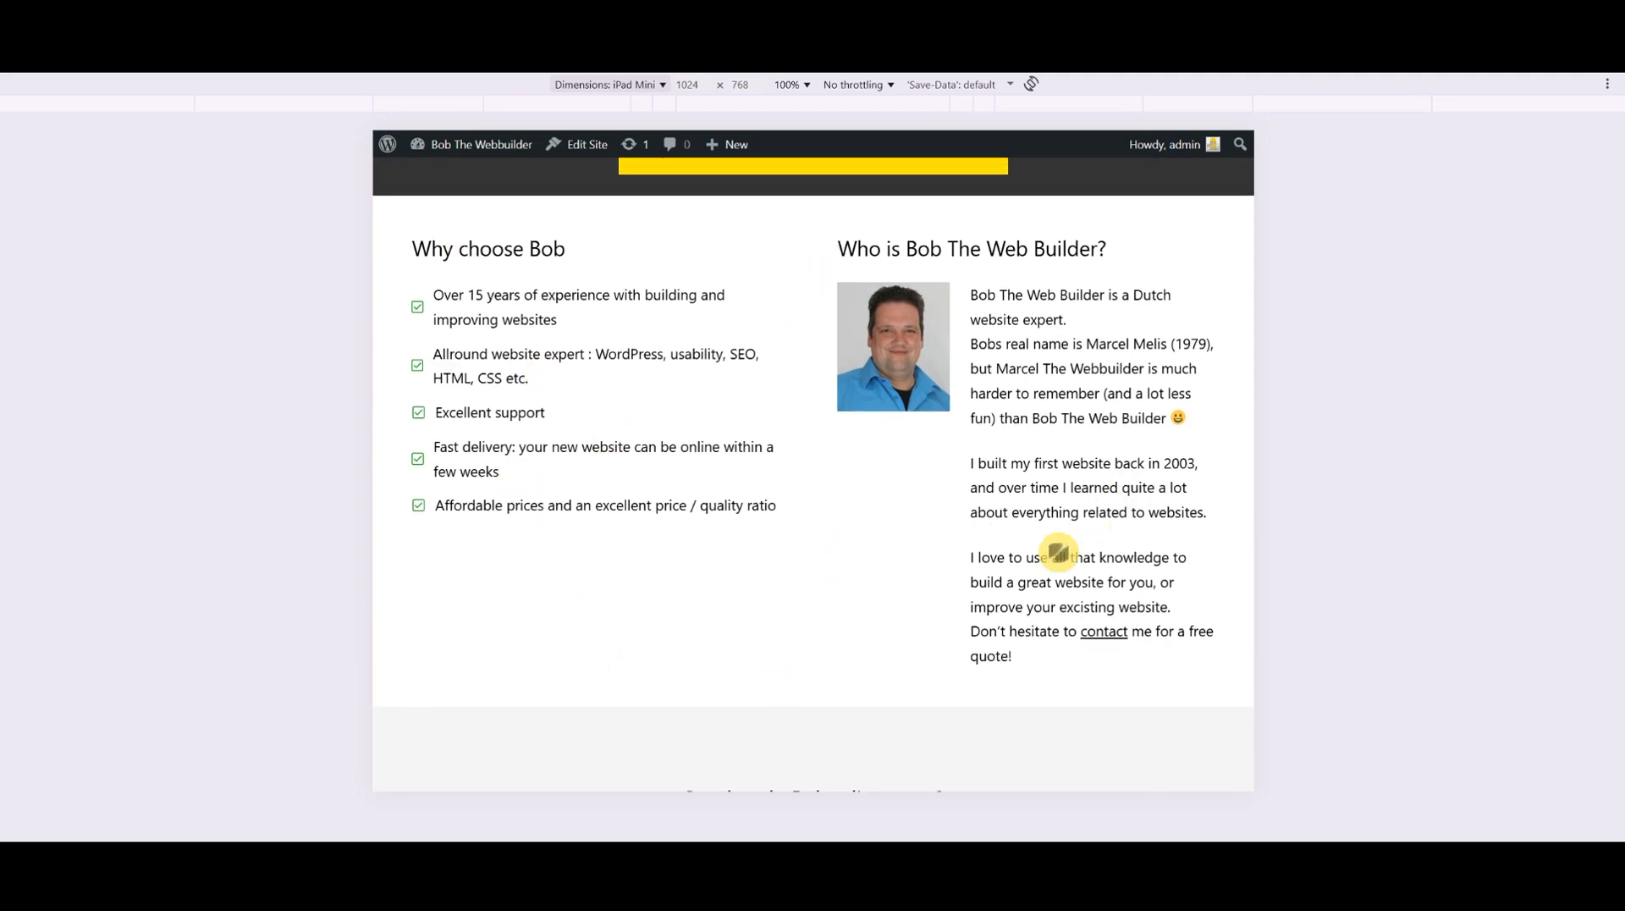
{"action": "right_click", "coordinate": [1033, 570]}
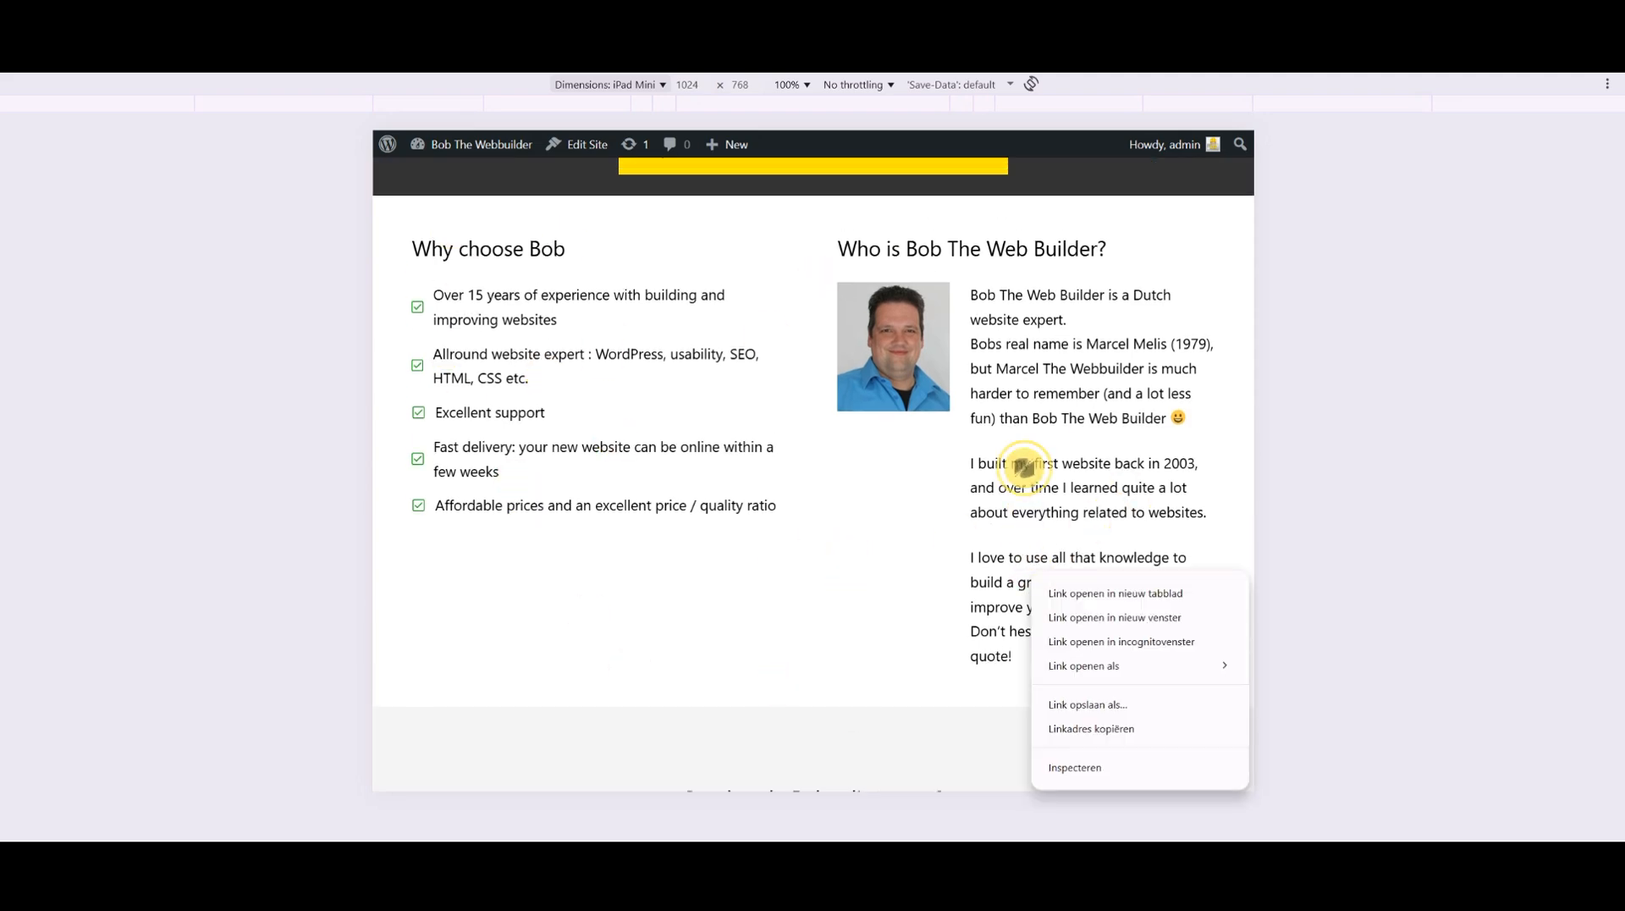
{"action": "scroll", "coordinate": [1005, 265], "scroll_direction": "down", "scroll_amount": 4}
{"action": "right_click", "coordinate": [1038, 571]}
{"action": "scroll", "coordinate": [986, 254], "scroll_direction": "down", "scroll_amount": 4}
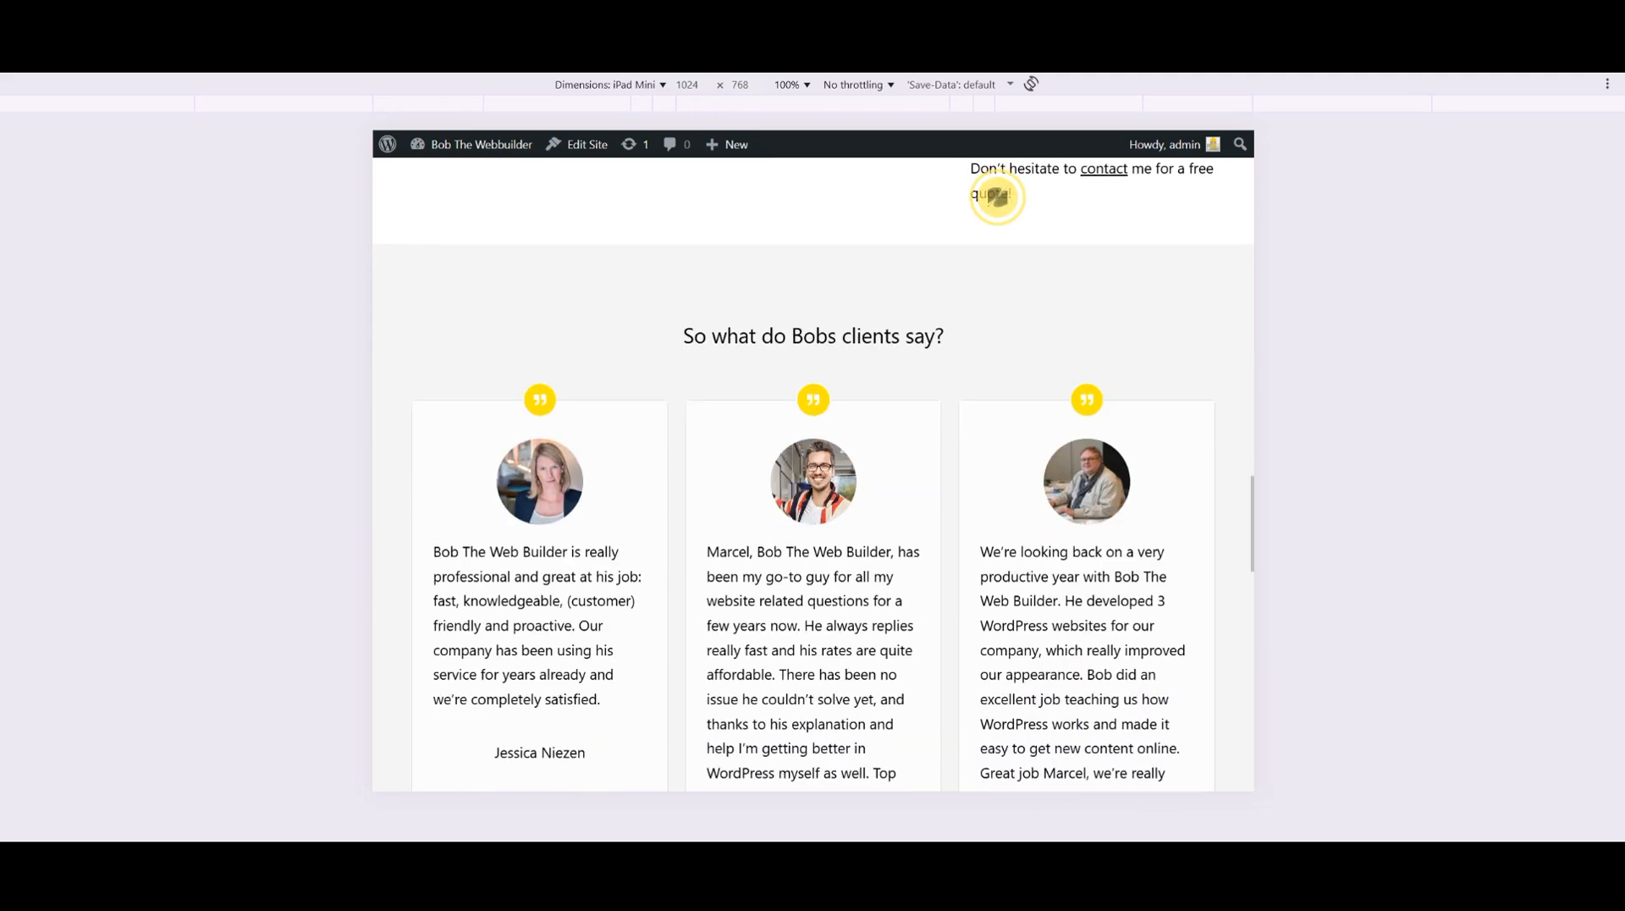
{"action": "right_click", "coordinate": [1012, 493]}
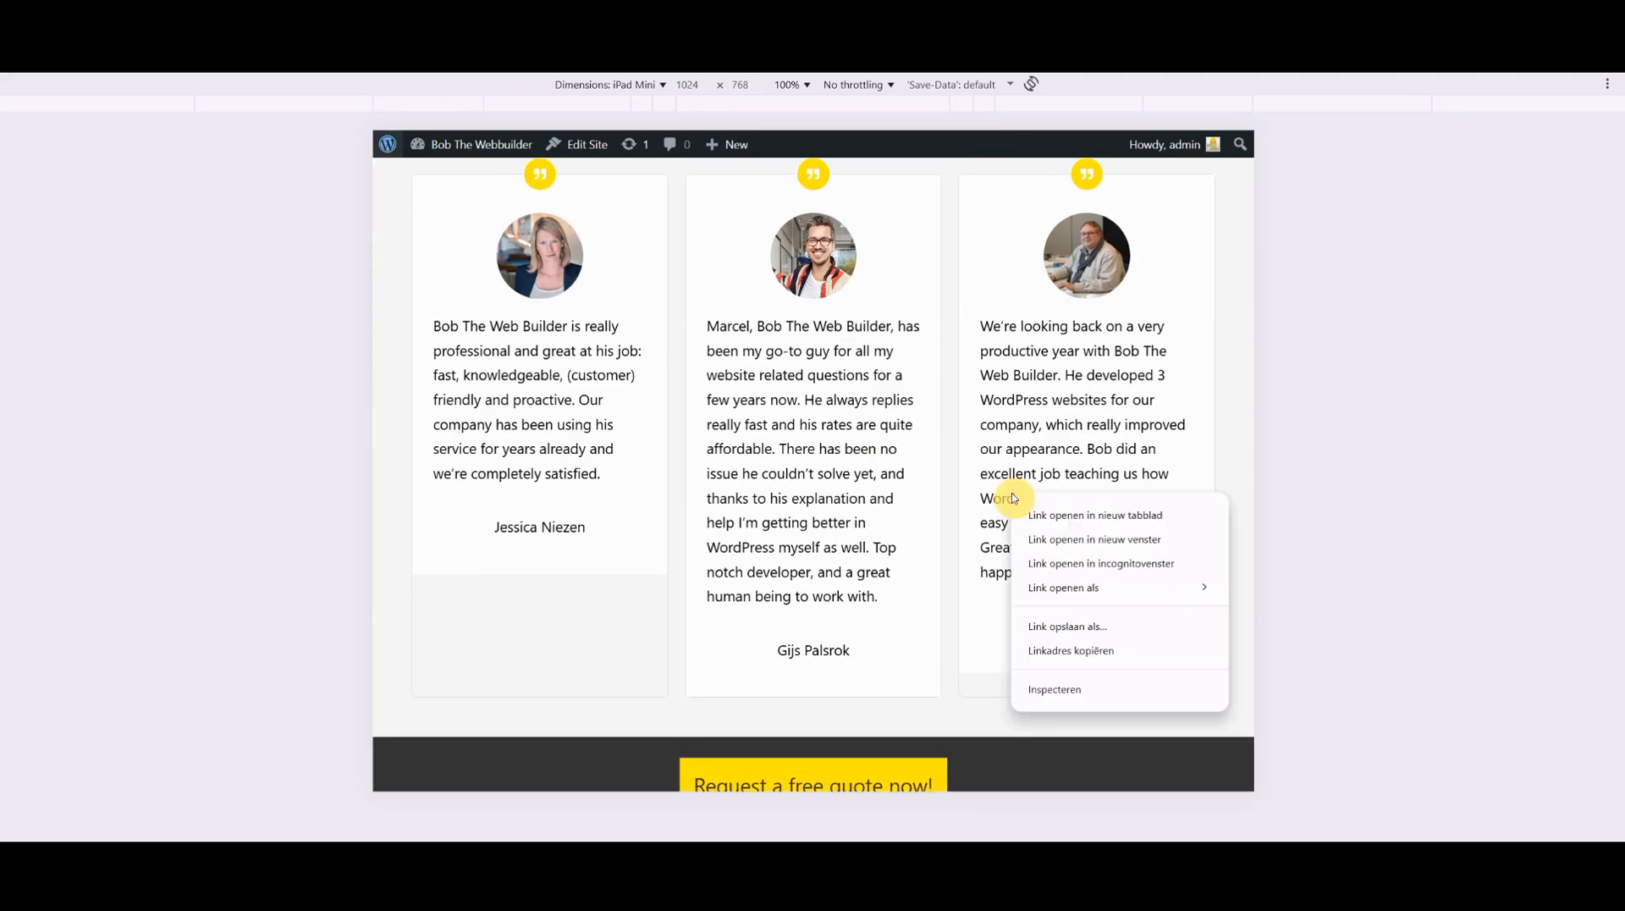
{"action": "scroll", "coordinate": [966, 354], "scroll_direction": "down", "scroll_amount": 1}
{"action": "scroll", "coordinate": [965, 354], "scroll_direction": "down", "scroll_amount": 5}
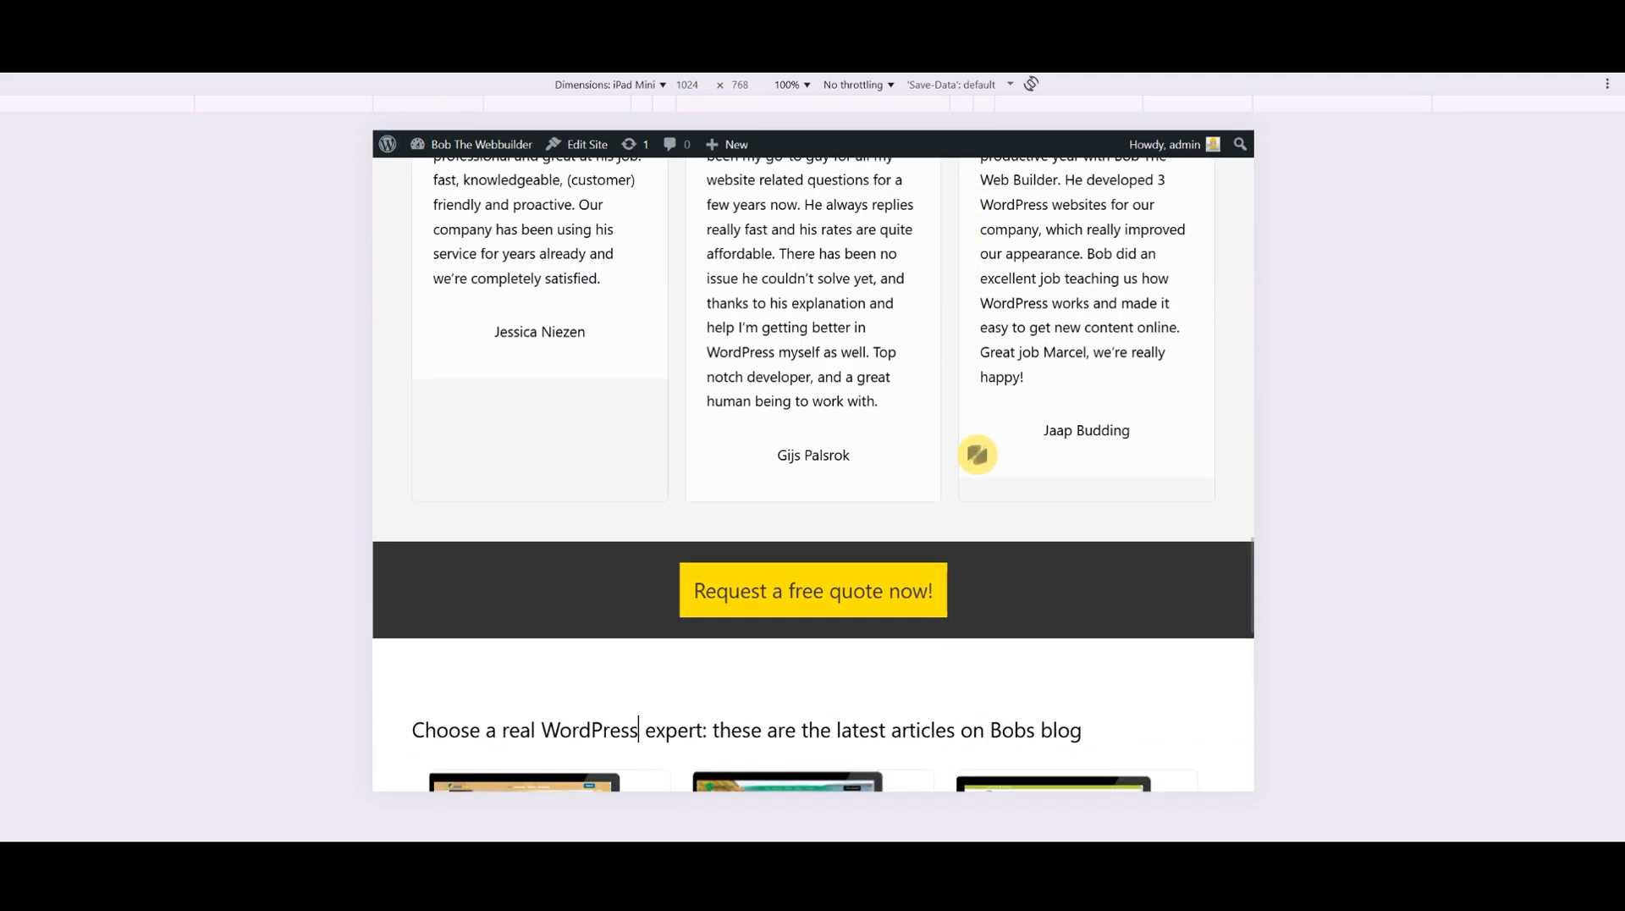
{"action": "scroll", "coordinate": [974, 195], "scroll_direction": "down", "scroll_amount": 8}
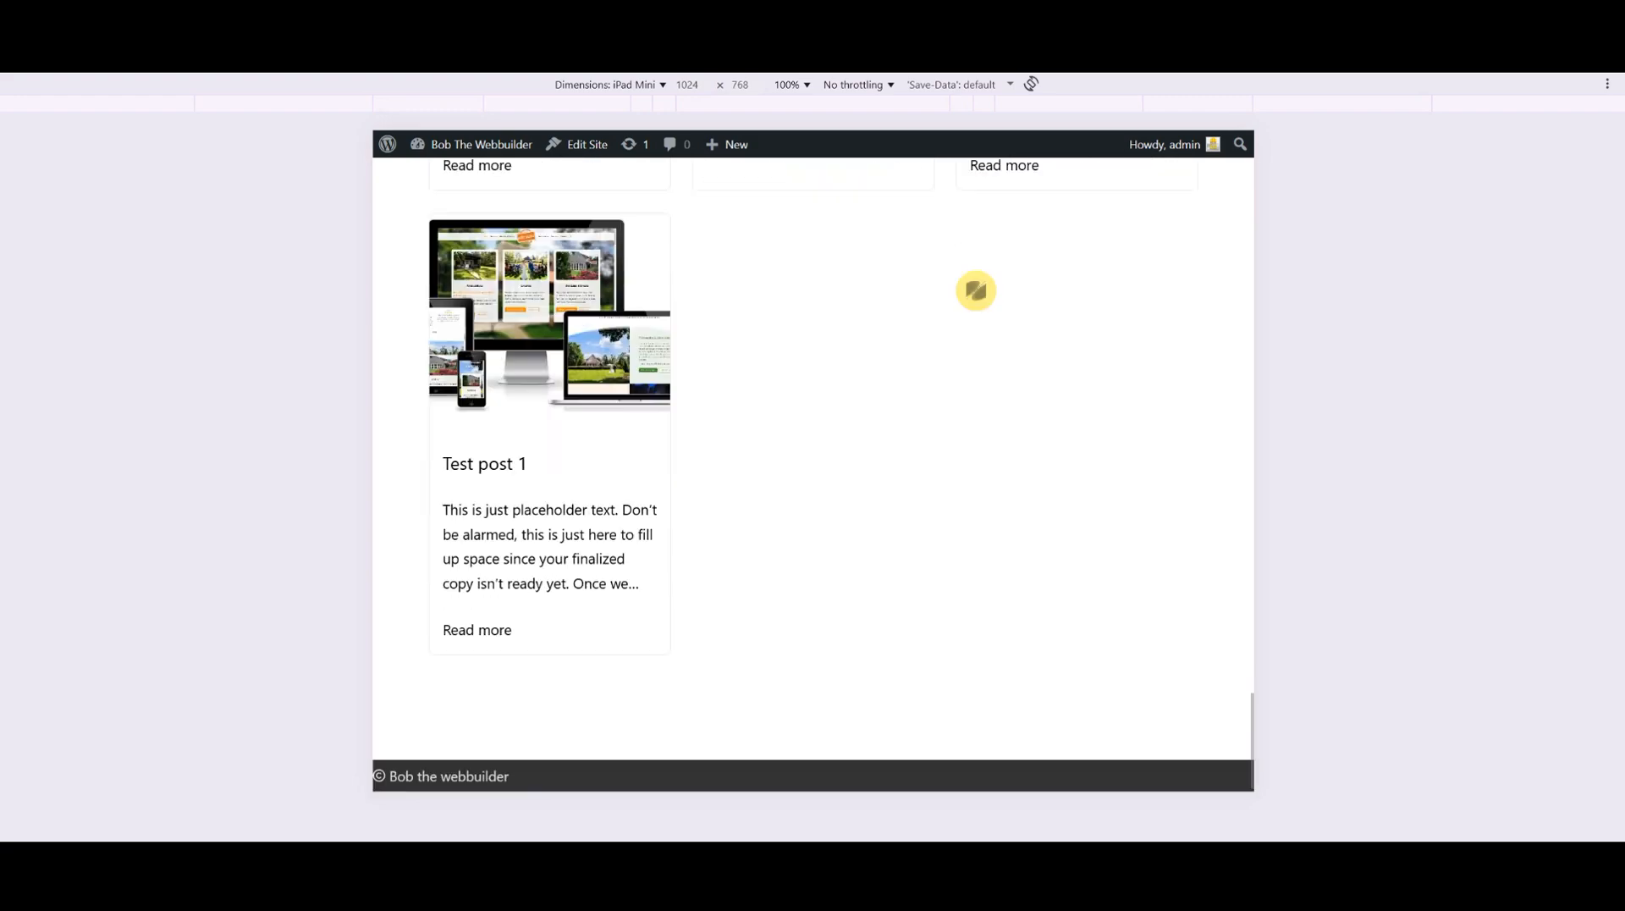
{"action": "right_click", "coordinate": [976, 290]}
{"action": "scroll", "coordinate": [833, 577], "scroll_direction": "up", "scroll_amount": 6}
{"action": "scroll", "coordinate": [834, 578], "scroll_direction": "up", "scroll_amount": 15}
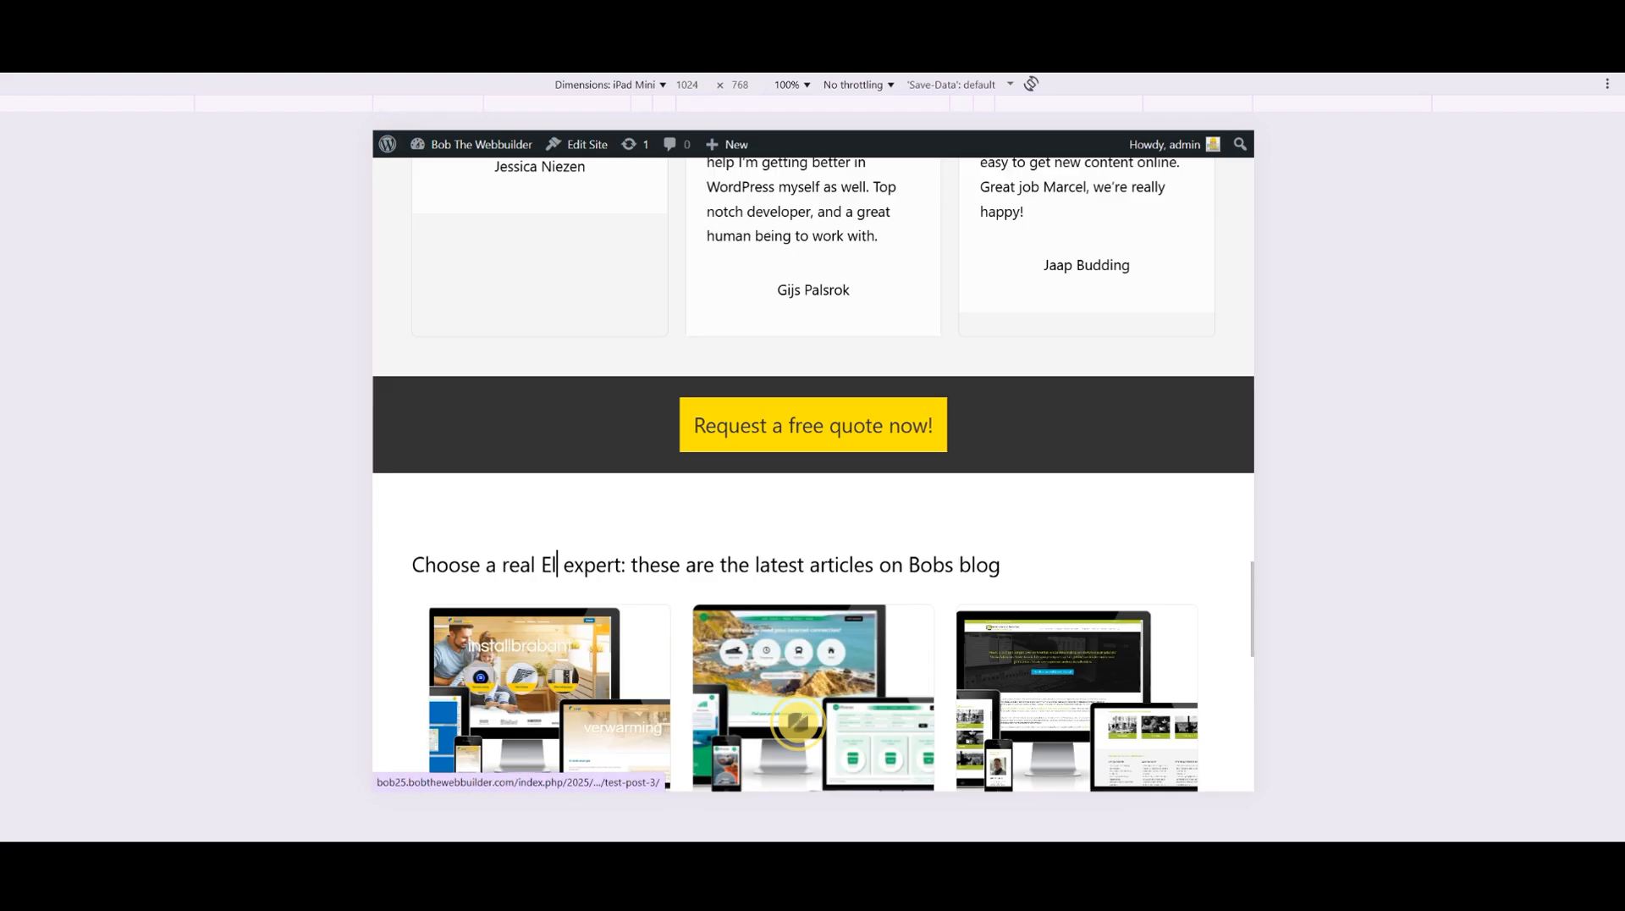
{"action": "scroll", "coordinate": [814, 547], "scroll_direction": "up", "scroll_amount": 15}
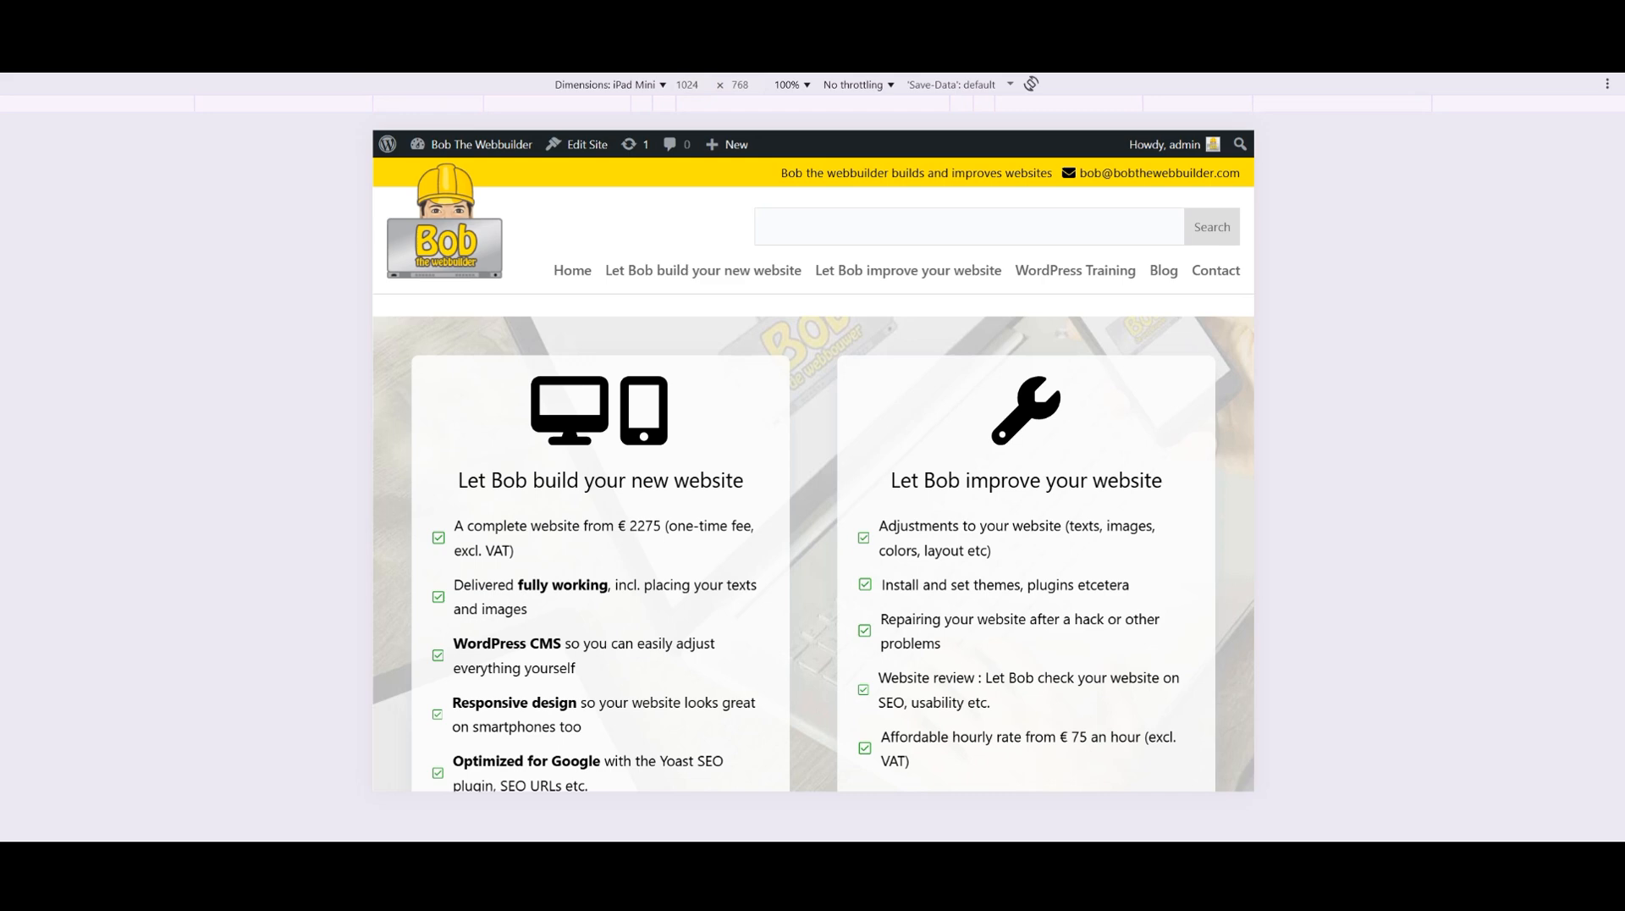
Check the two-column layout of the service cards once more in the live tablet preview.
{"action": "left_click", "coordinate": [313, 17]}
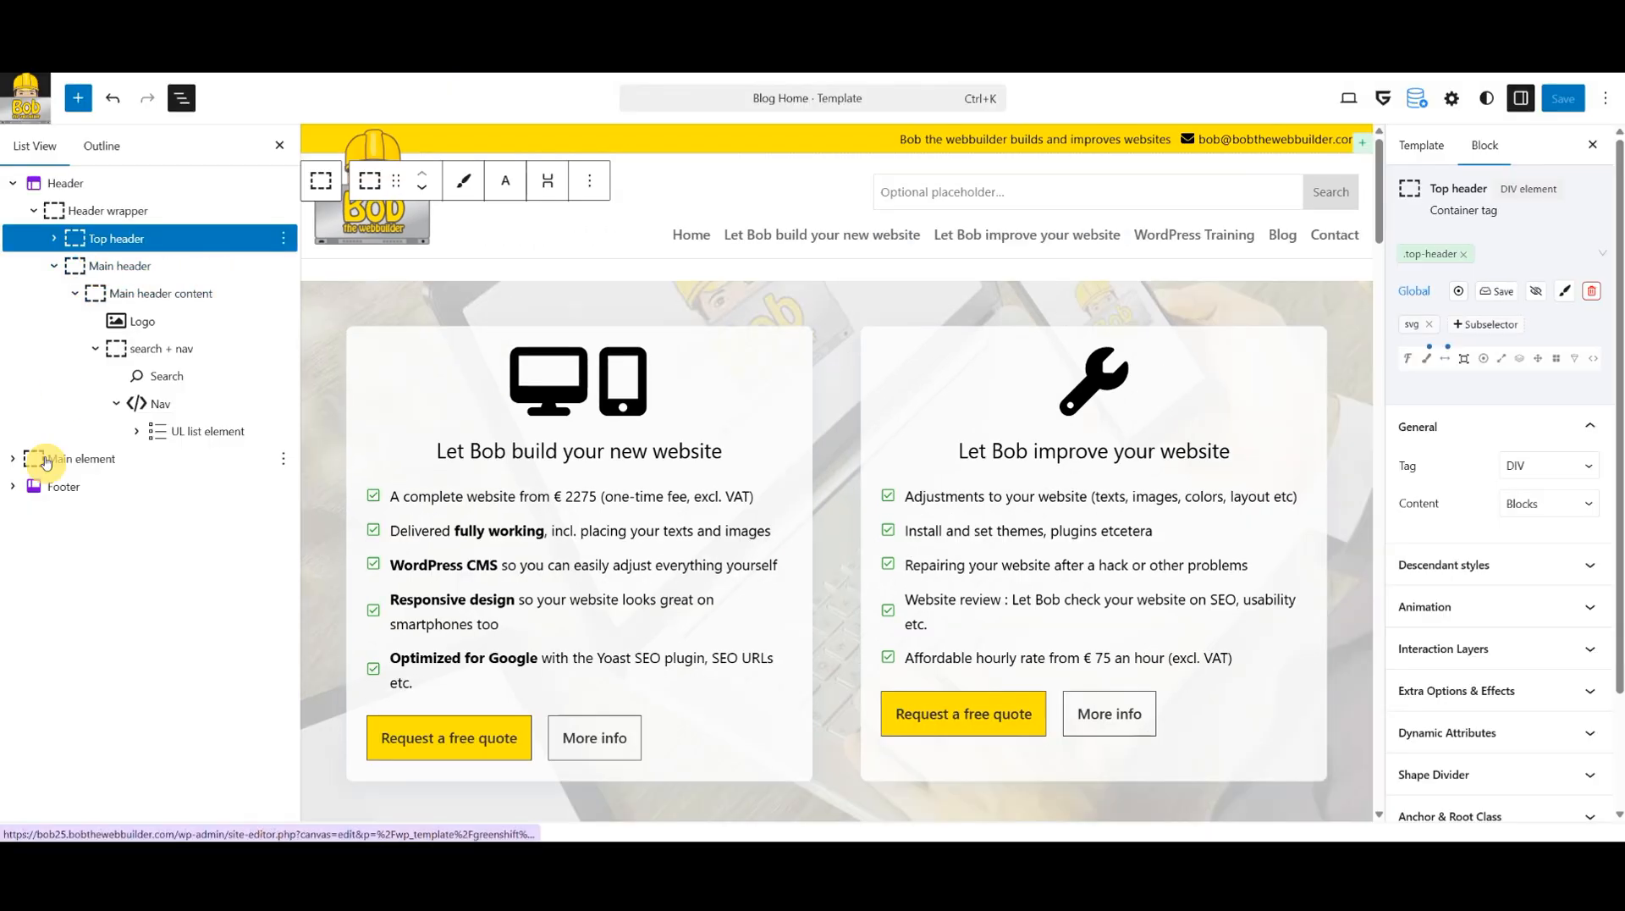
{"action": "left_click", "coordinate": [474, 17]}
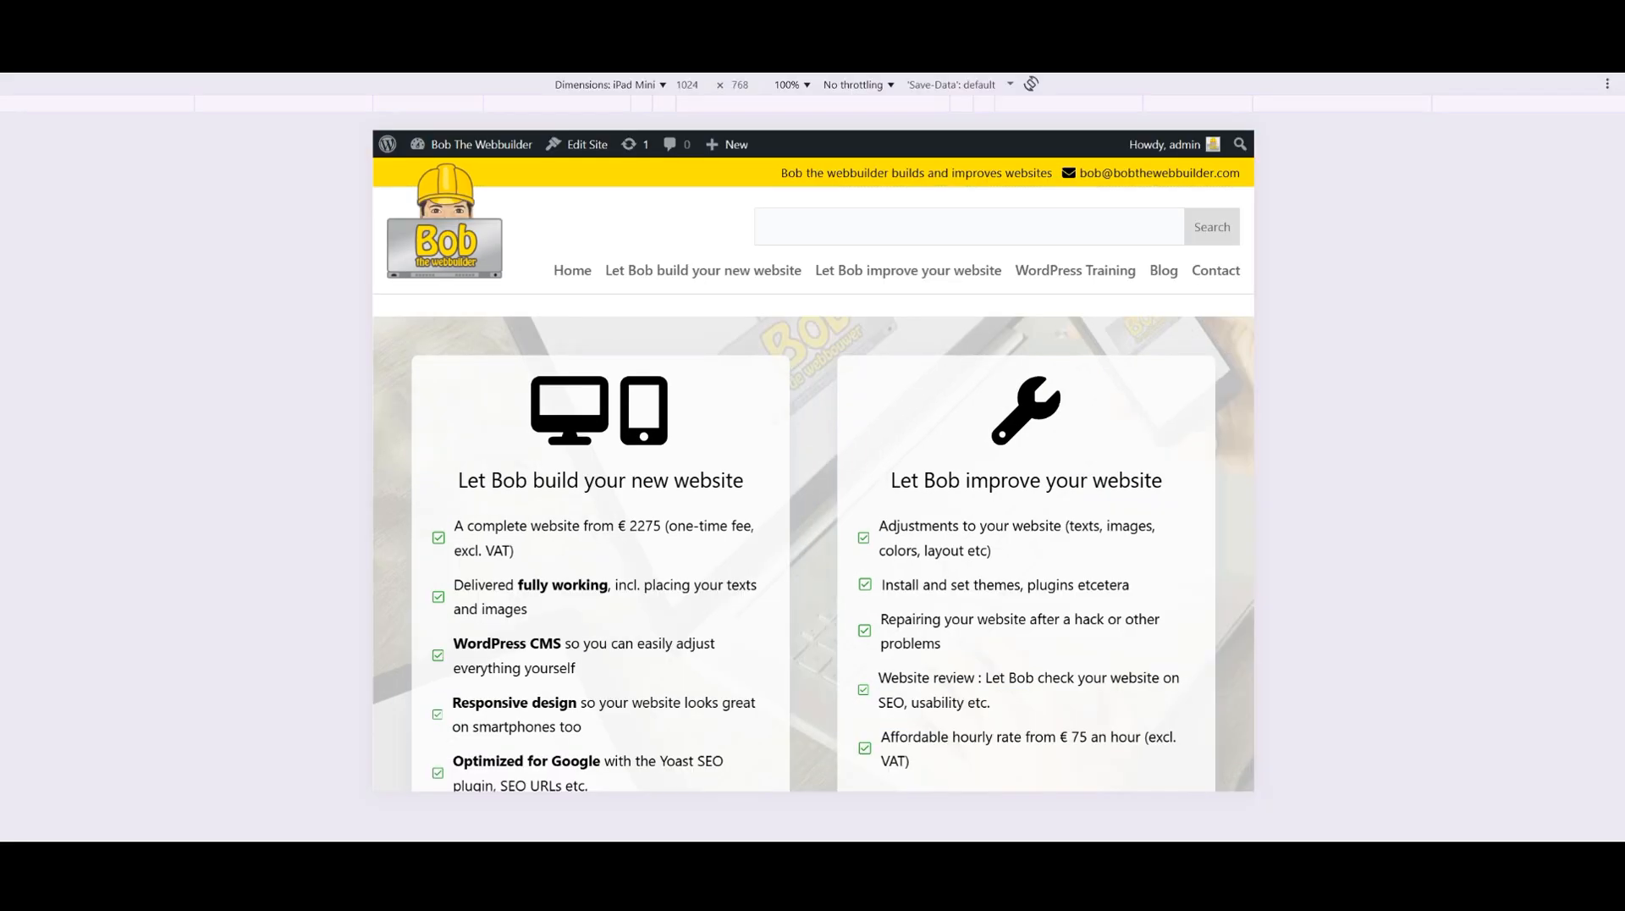
{"action": "scroll", "coordinate": [751, 546], "scroll_direction": "down", "scroll_amount": 3}
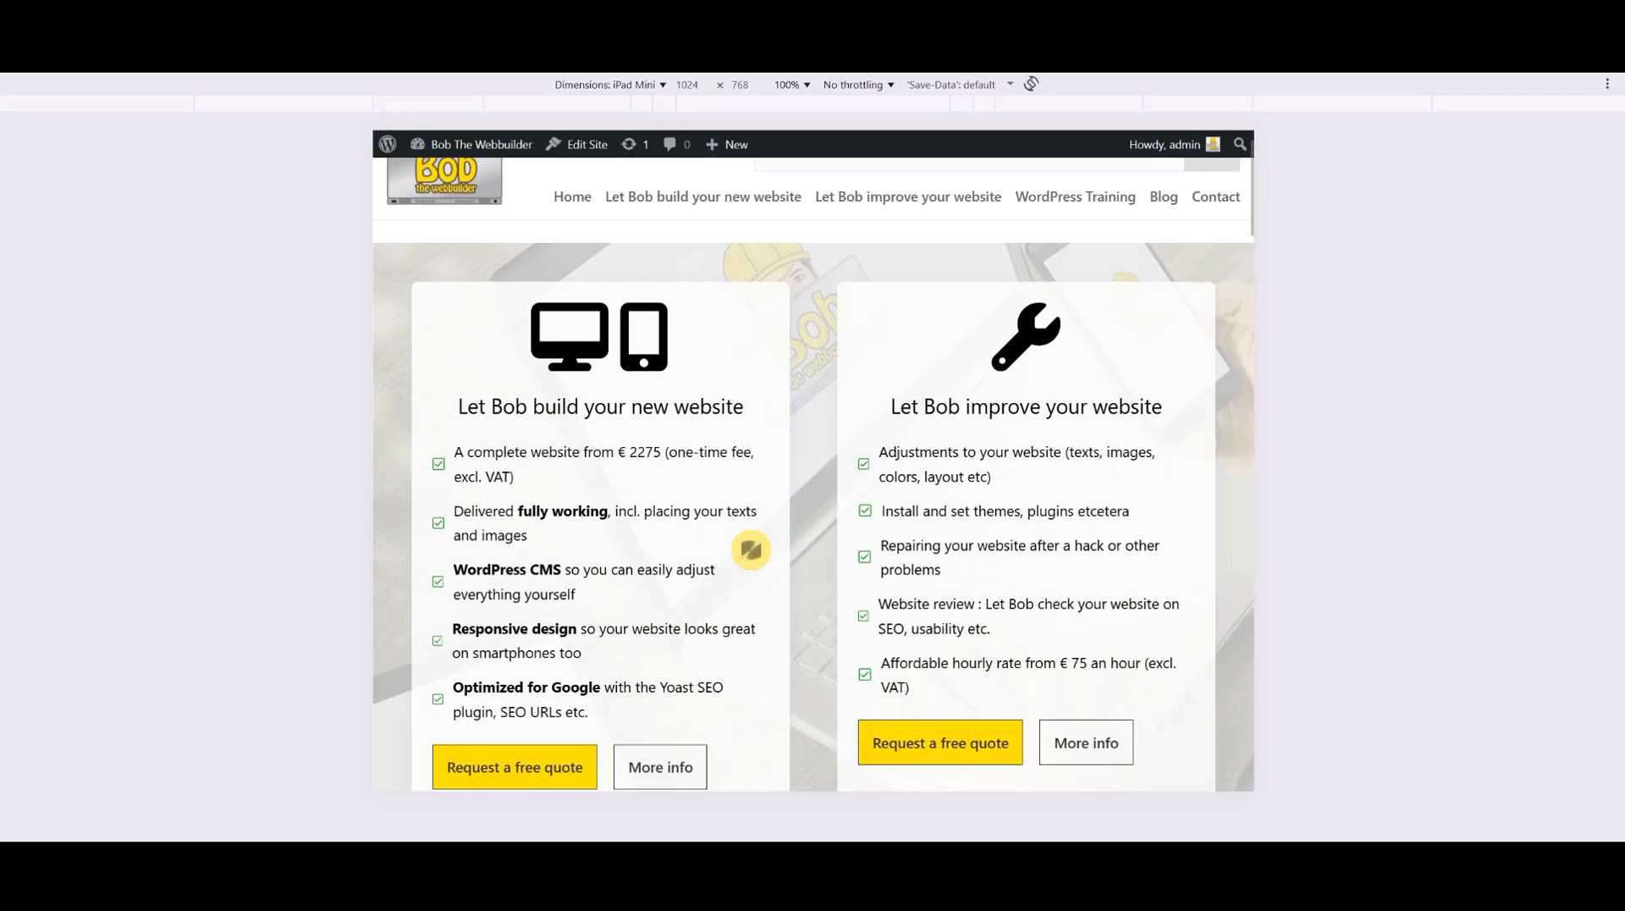
{"action": "scroll", "coordinate": [730, 385], "scroll_direction": "up", "scroll_amount": 1}
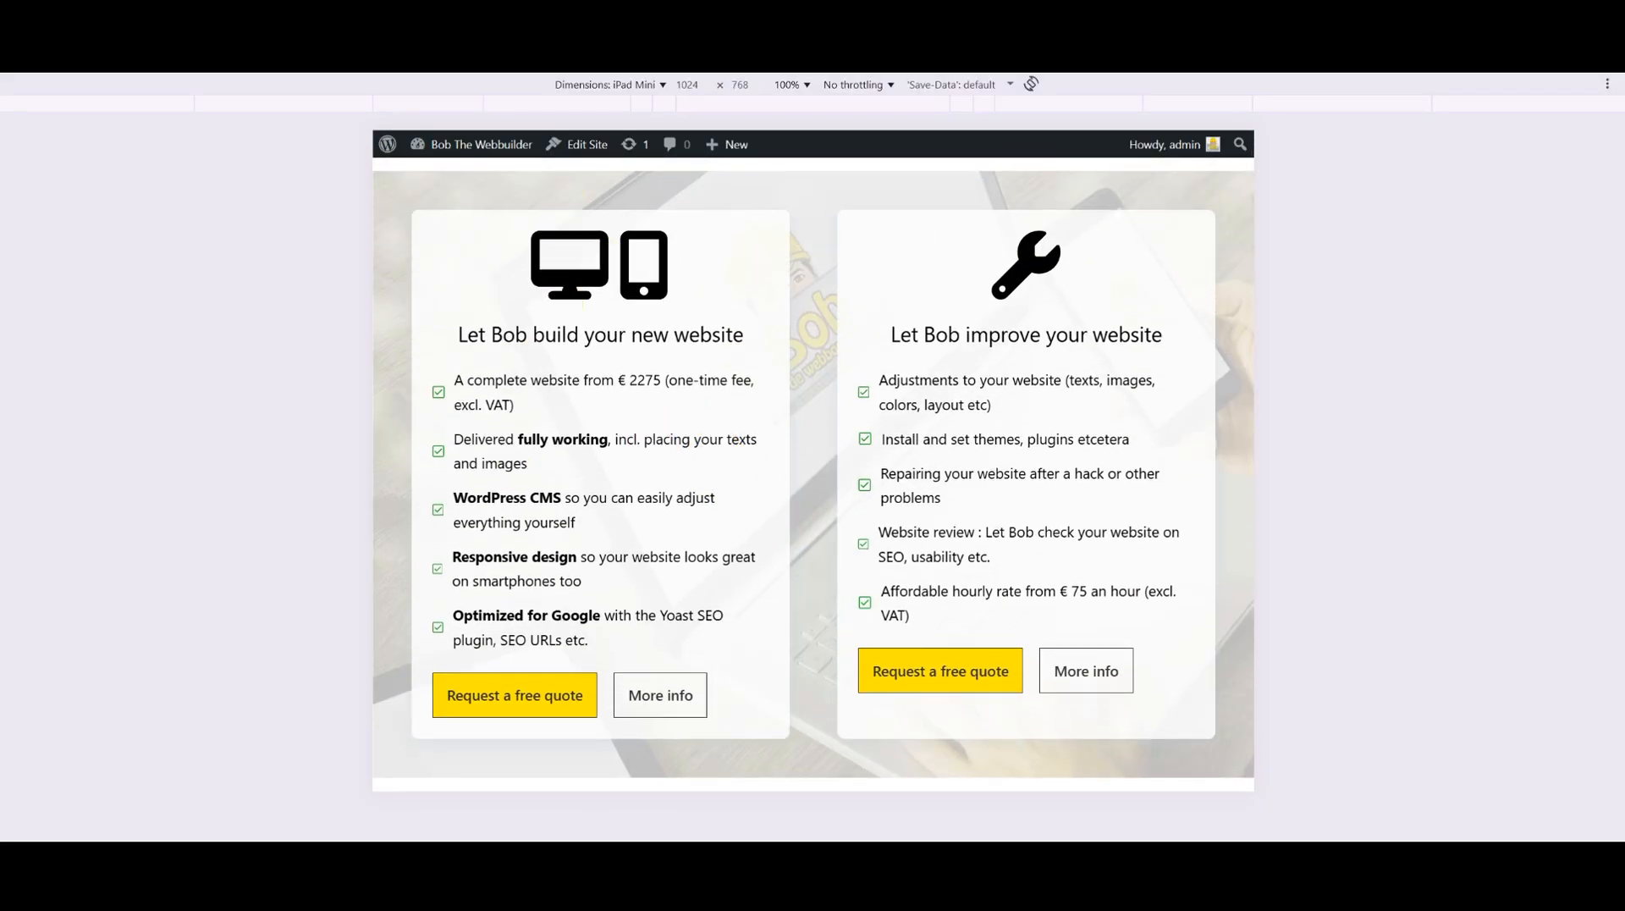
Return to the site editor and open the grid-2 global class of the hero's Services grid for editing.
{"action": "left_click", "coordinate": [474, 17]}
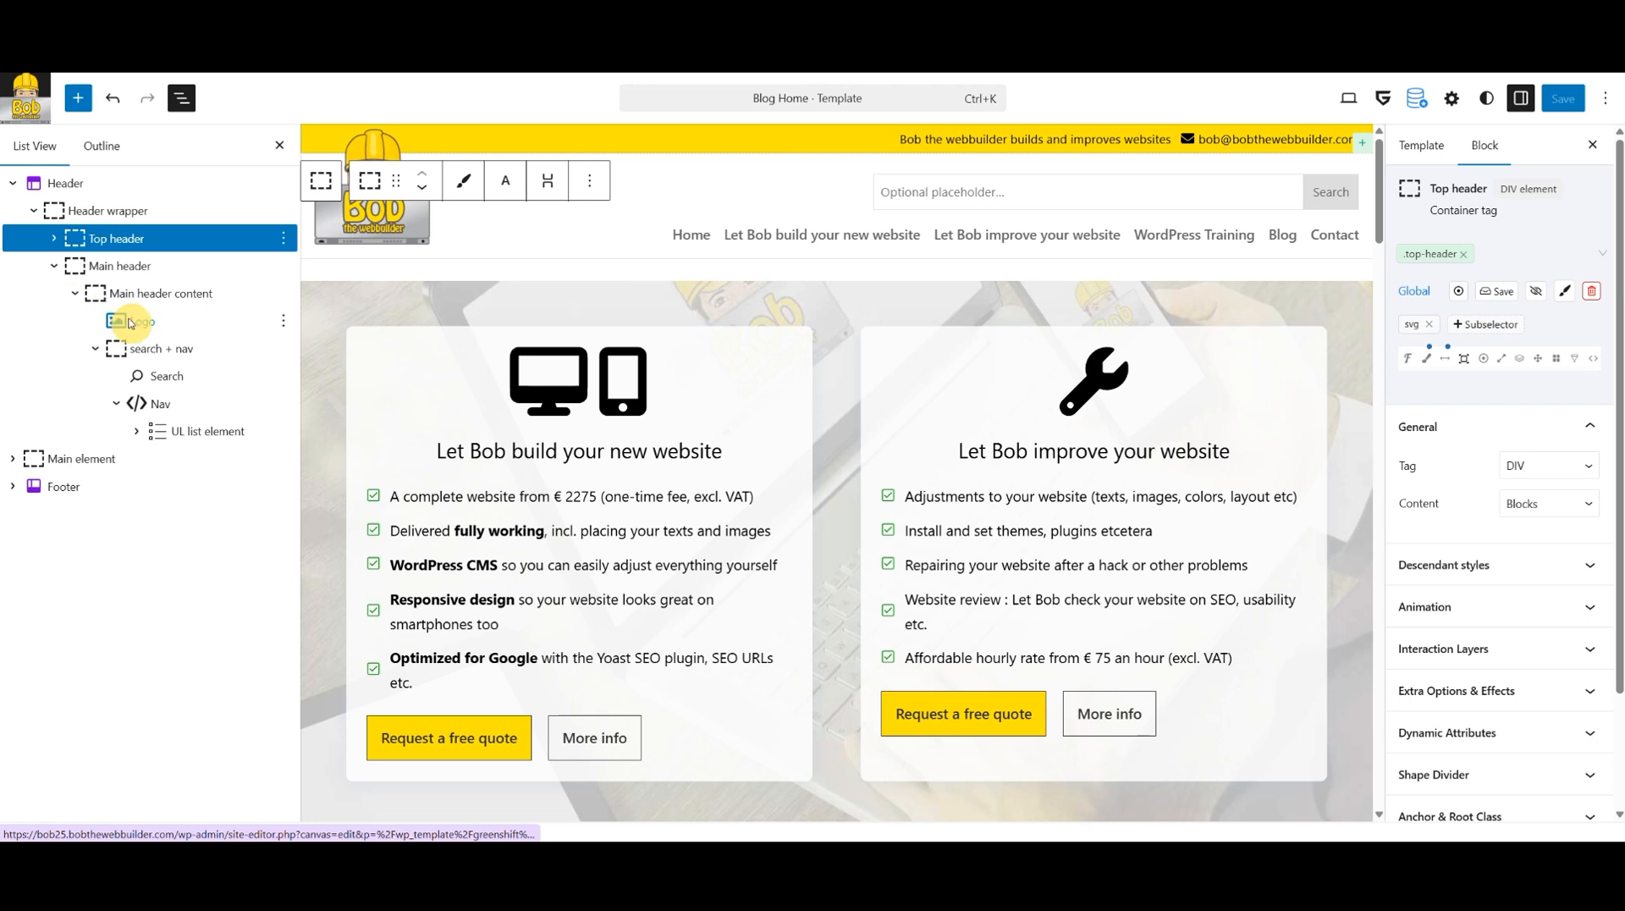
{"action": "left_click", "coordinate": [310, 392]}
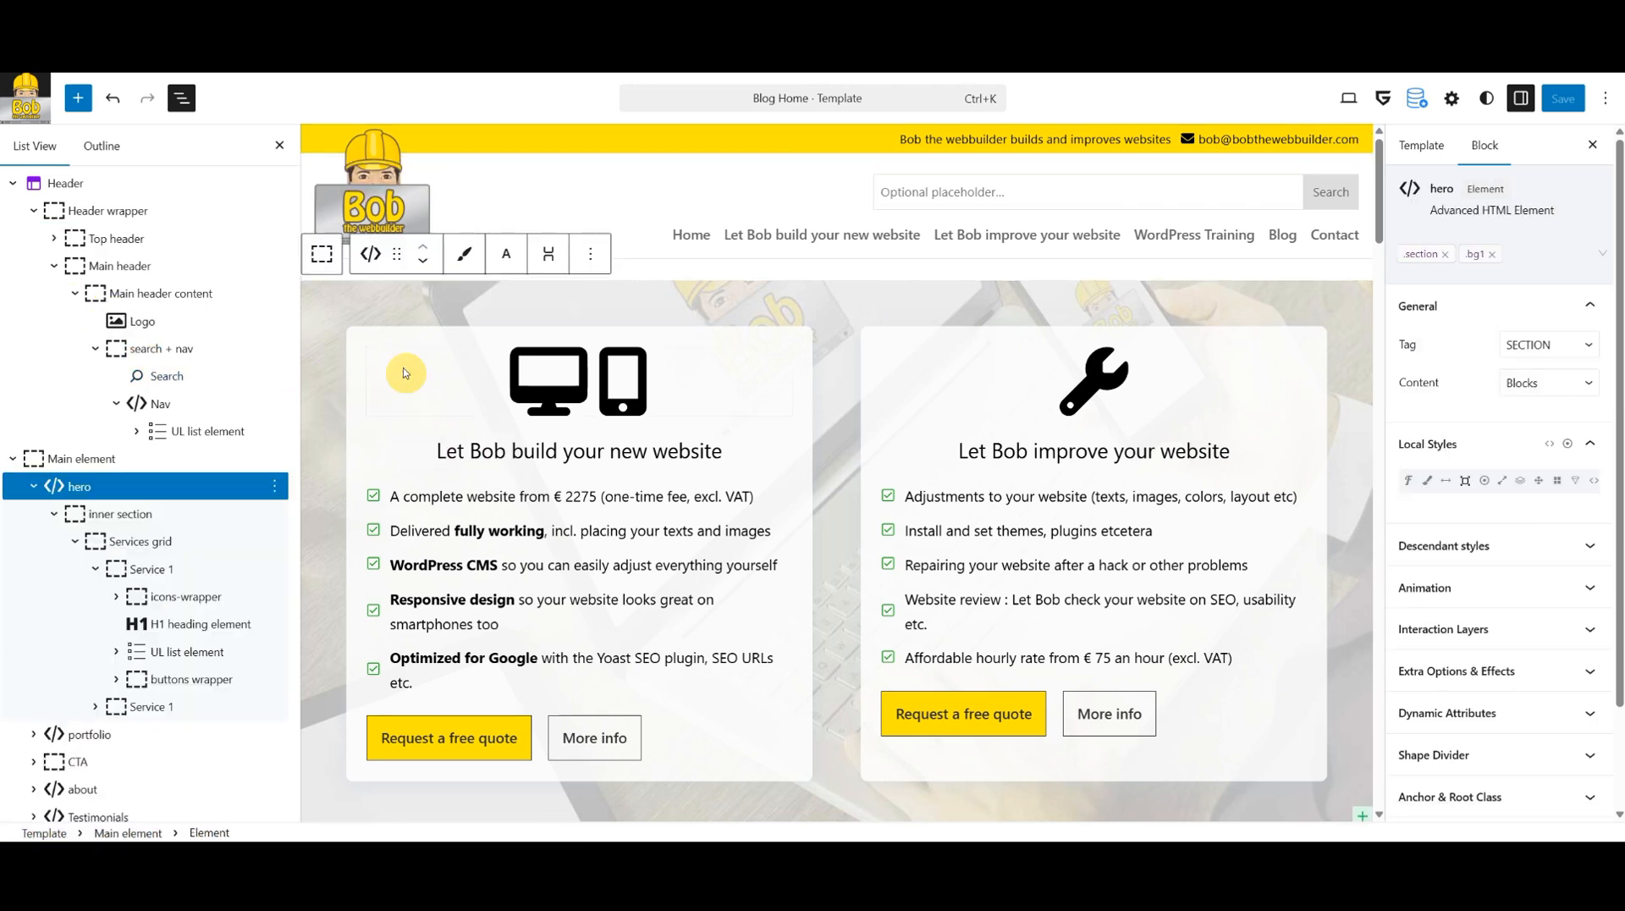
{"action": "left_click", "coordinate": [406, 373]}
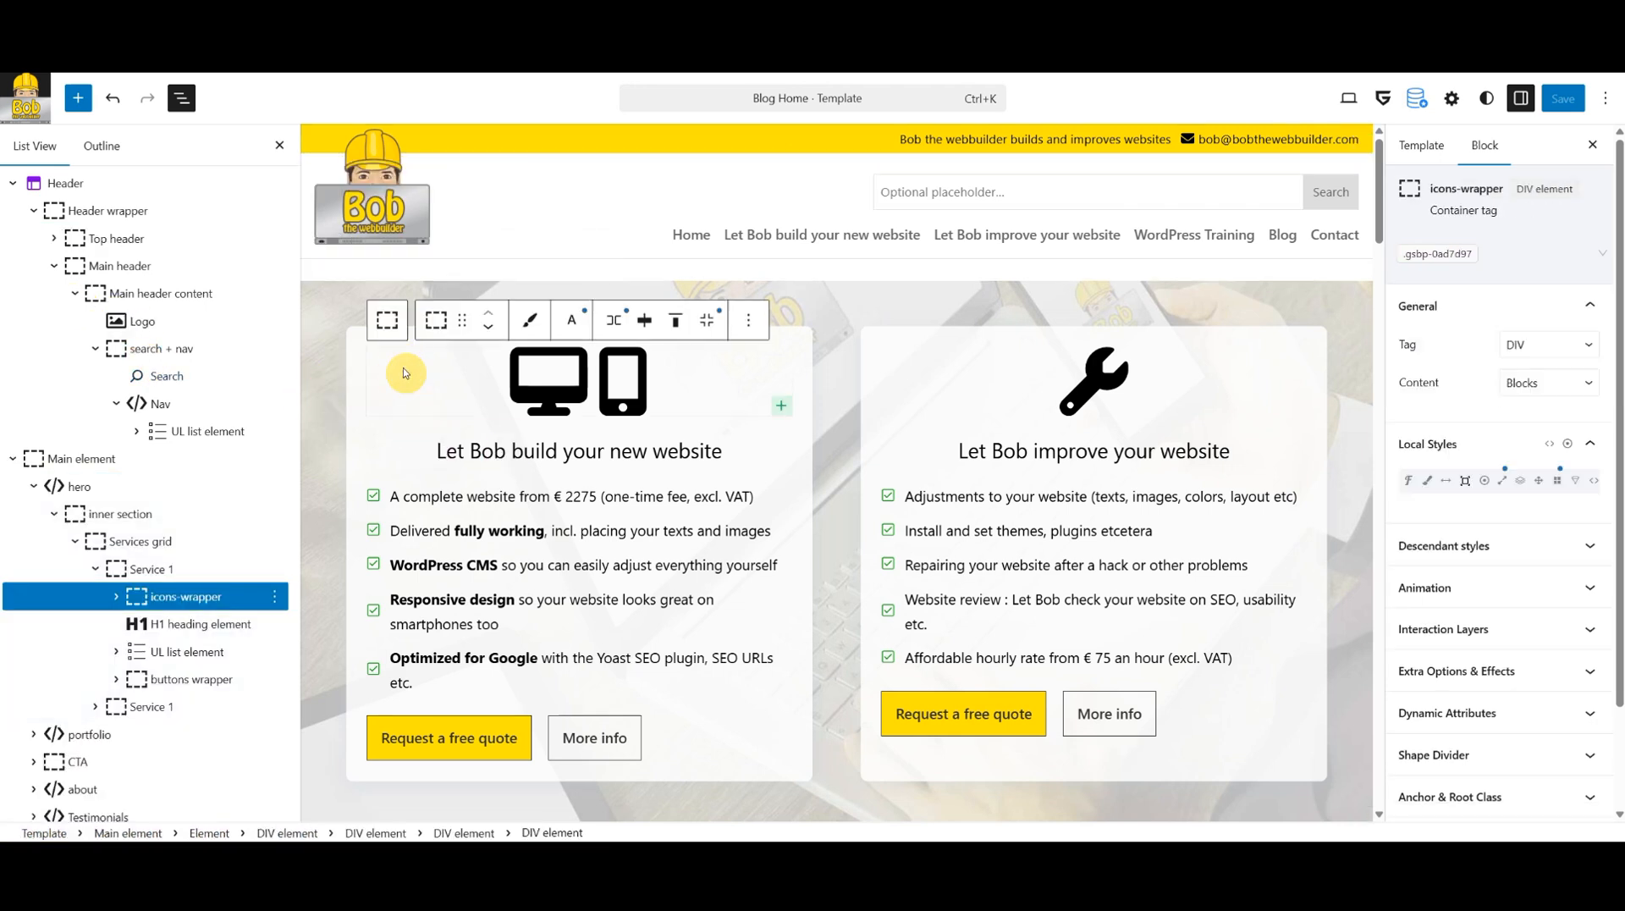
{"action": "left_click", "coordinate": [134, 539]}
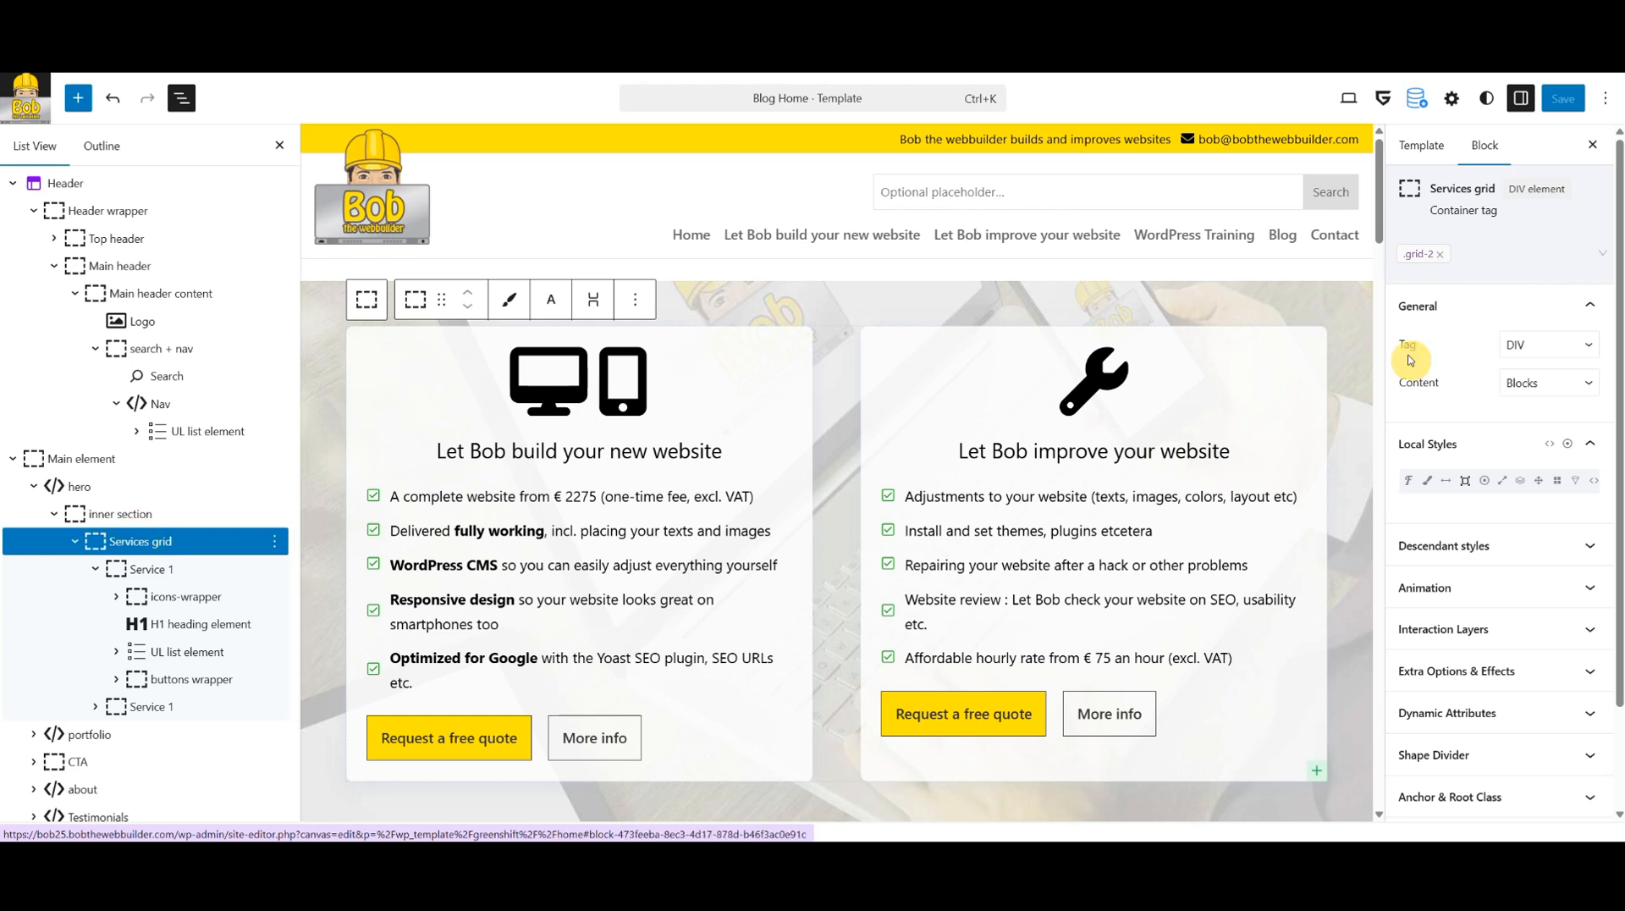
{"action": "left_click", "coordinate": [1427, 252]}
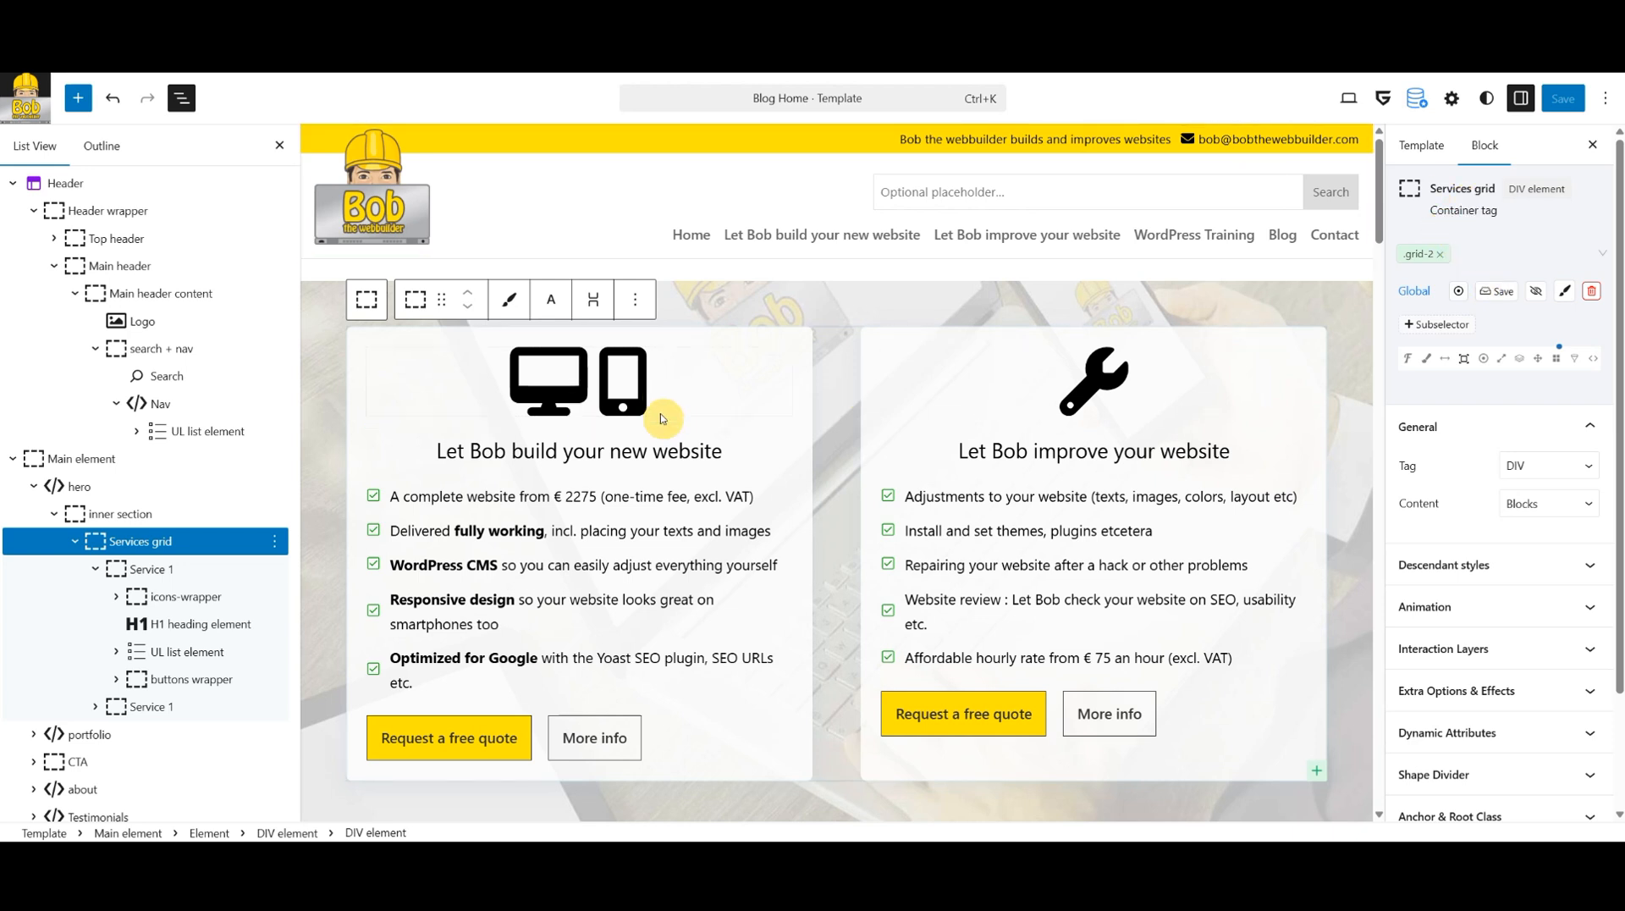
{"action": "left_click_drag", "start_coordinate": [662, 418], "coordinate": [1040, 366]}
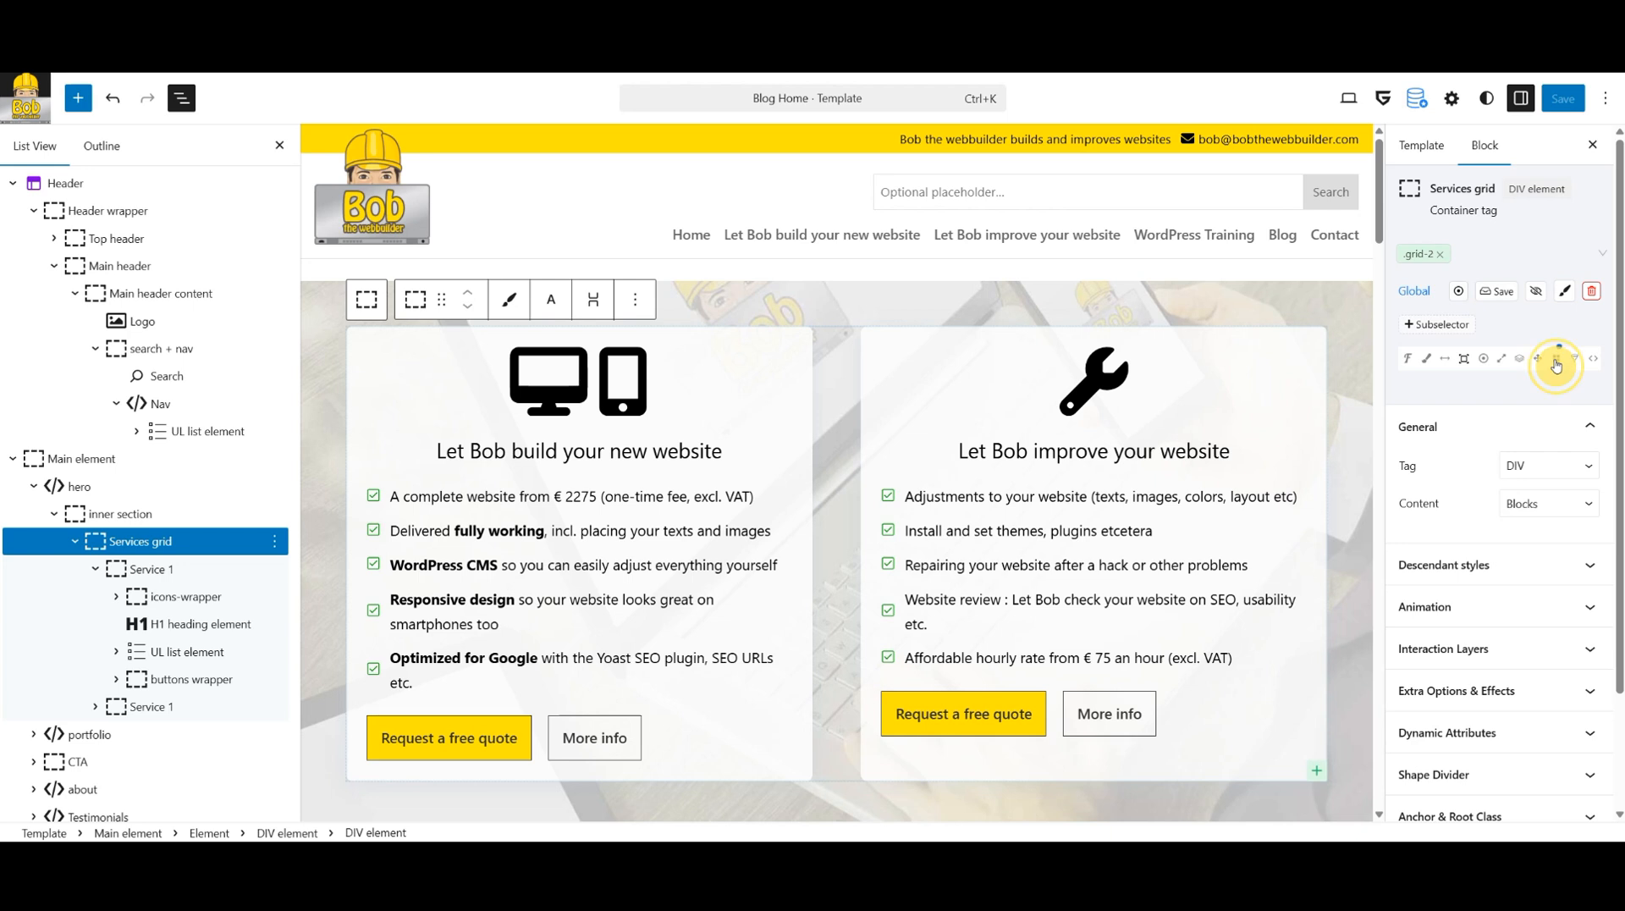
Set the grid template columns of the Services grid's grid-2 class to unset for tablets.
{"action": "left_click", "coordinate": [1556, 365]}
{"action": "left_click_drag", "start_coordinate": [1619, 344], "coordinate": [1623, 426]}
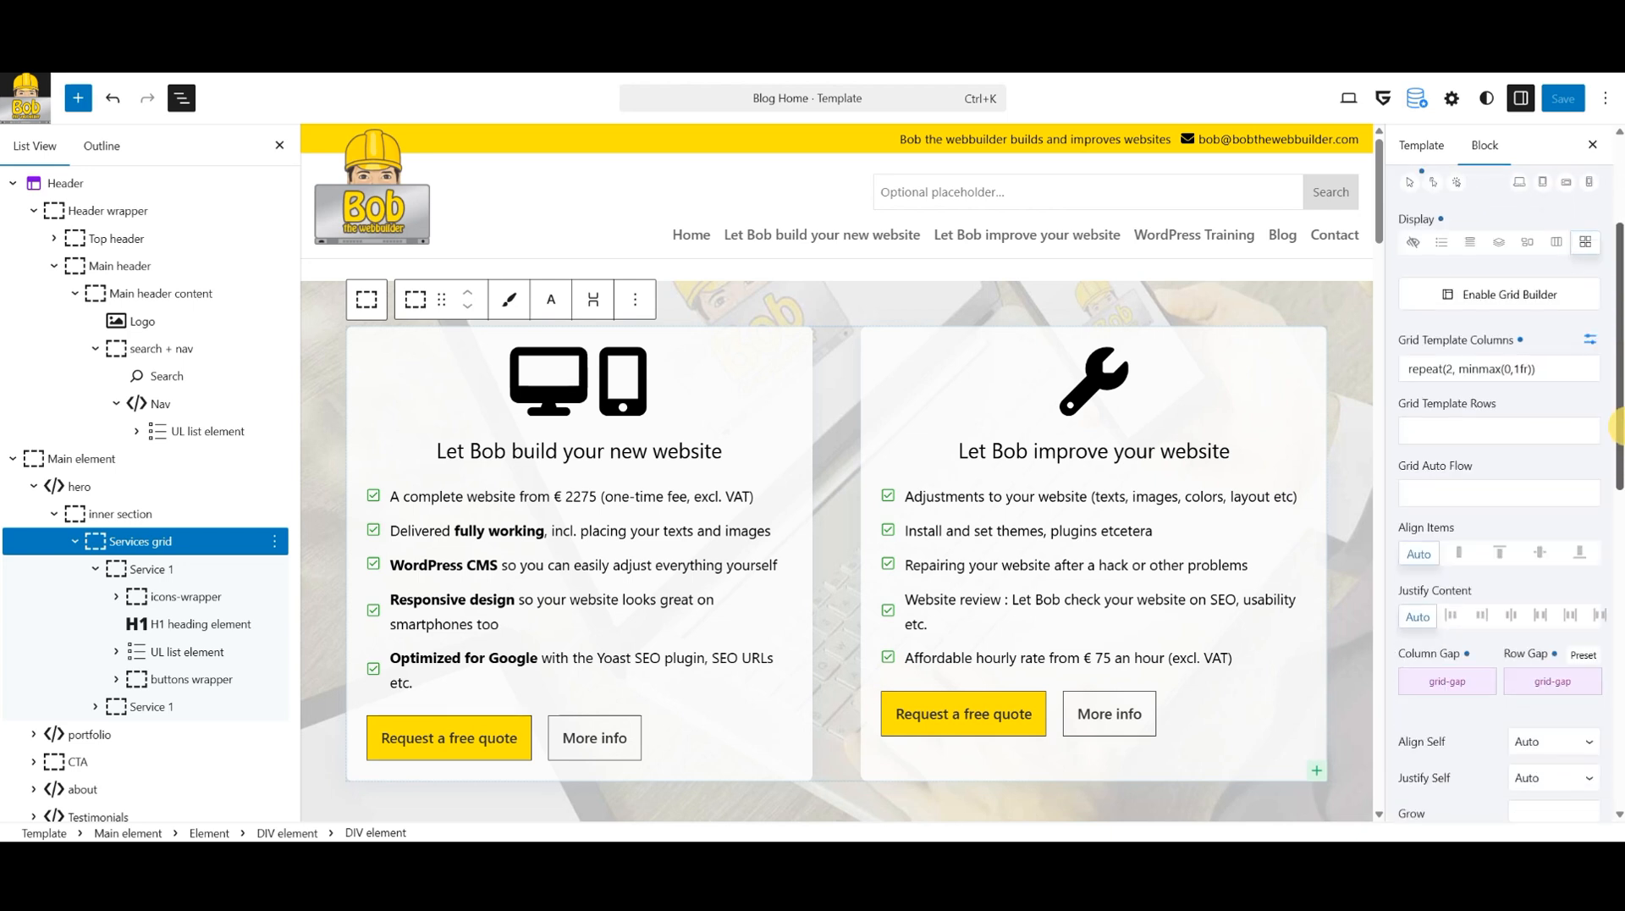
{"action": "left_click", "coordinate": [1451, 368]}
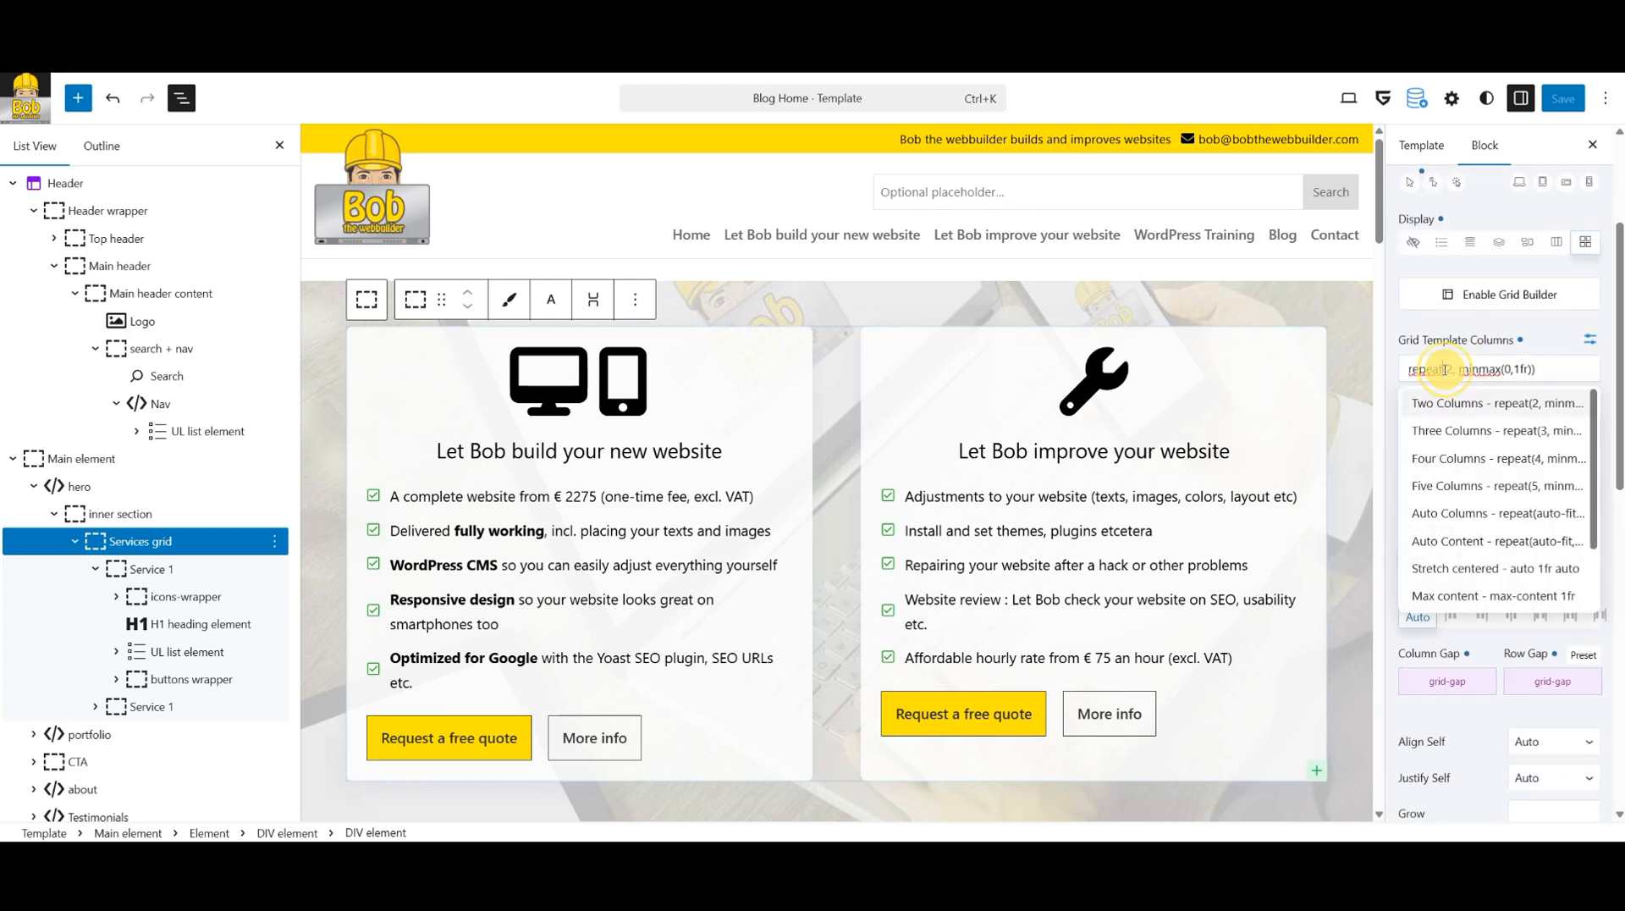
{"action": "left_click", "coordinate": [1537, 342]}
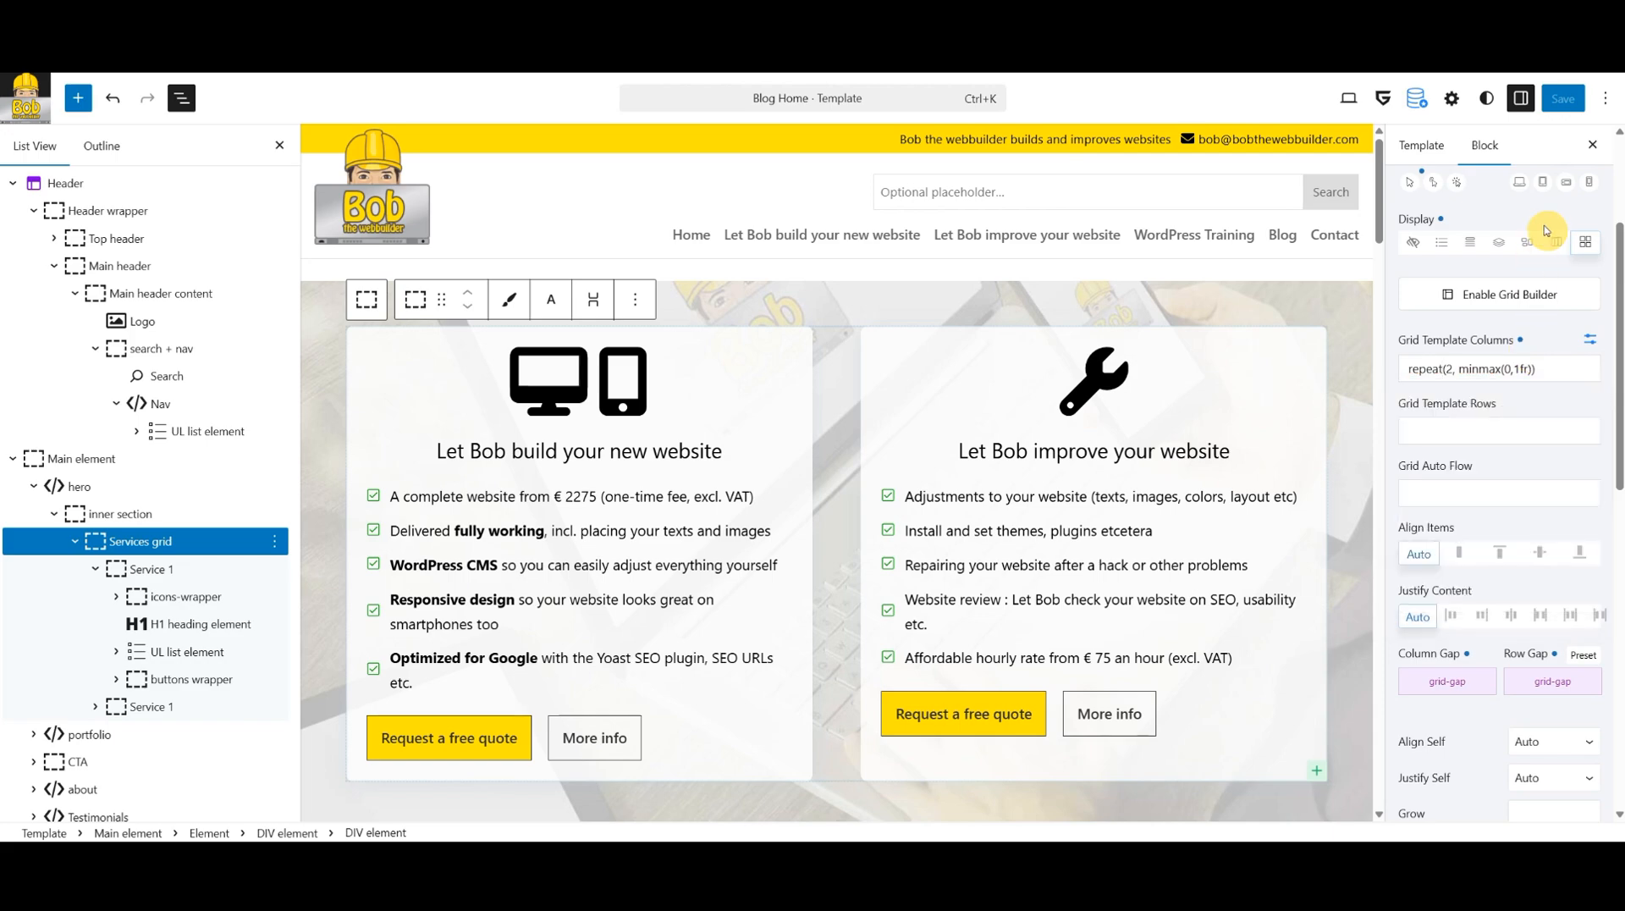
{"action": "left_click_drag", "start_coordinate": [1620, 271], "coordinate": [1621, 238]}
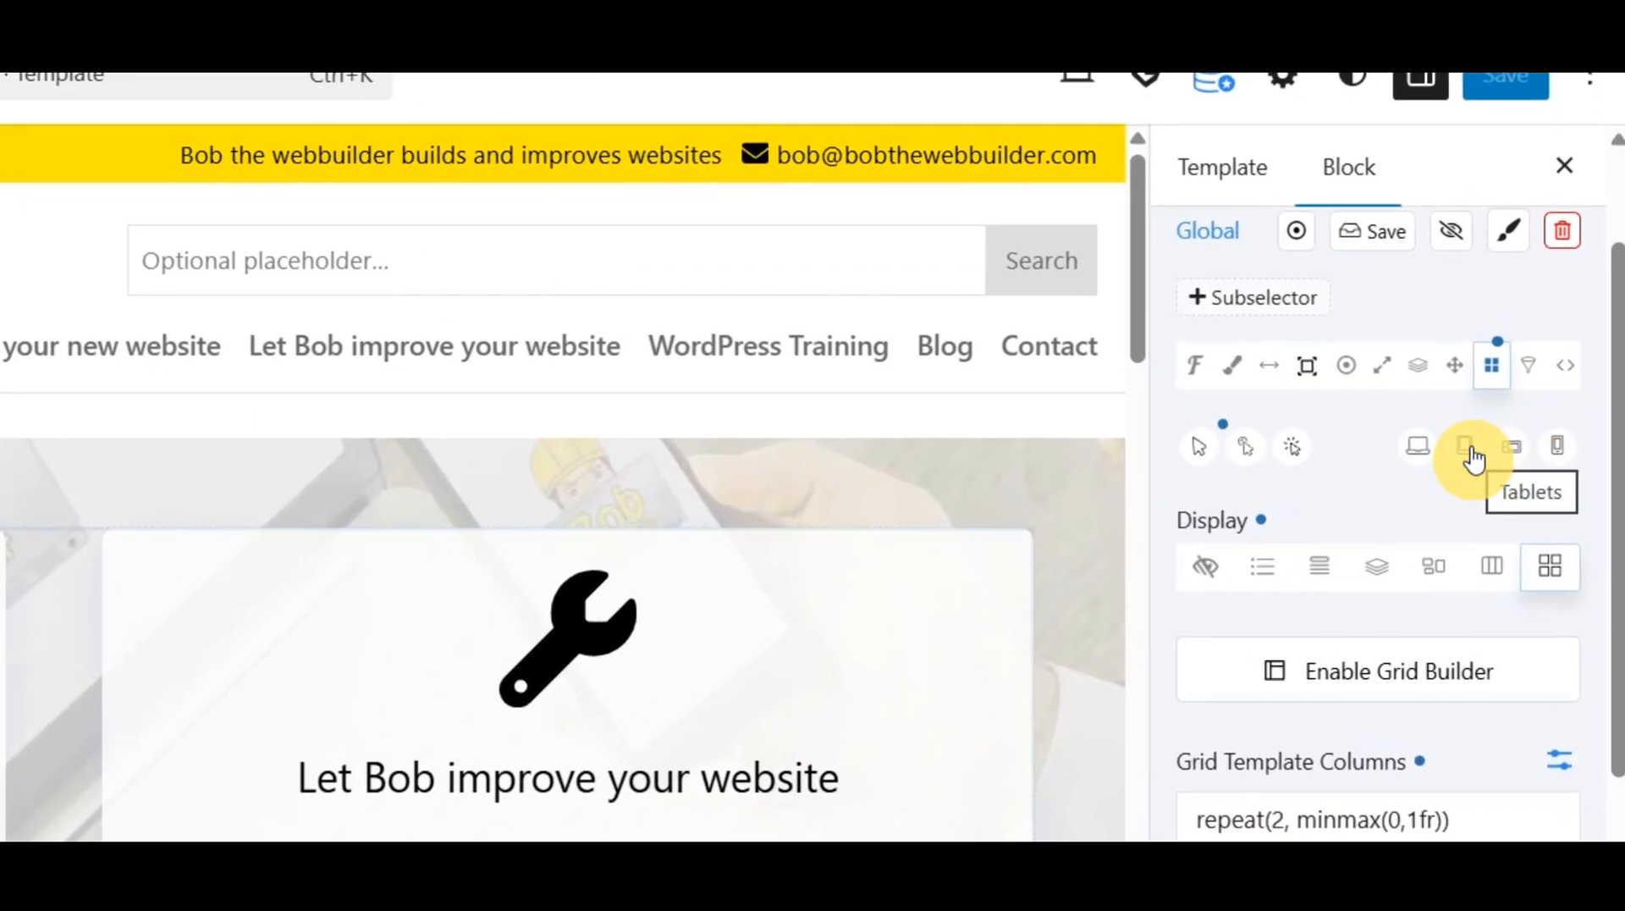
{"action": "left_click", "coordinate": [1528, 322]}
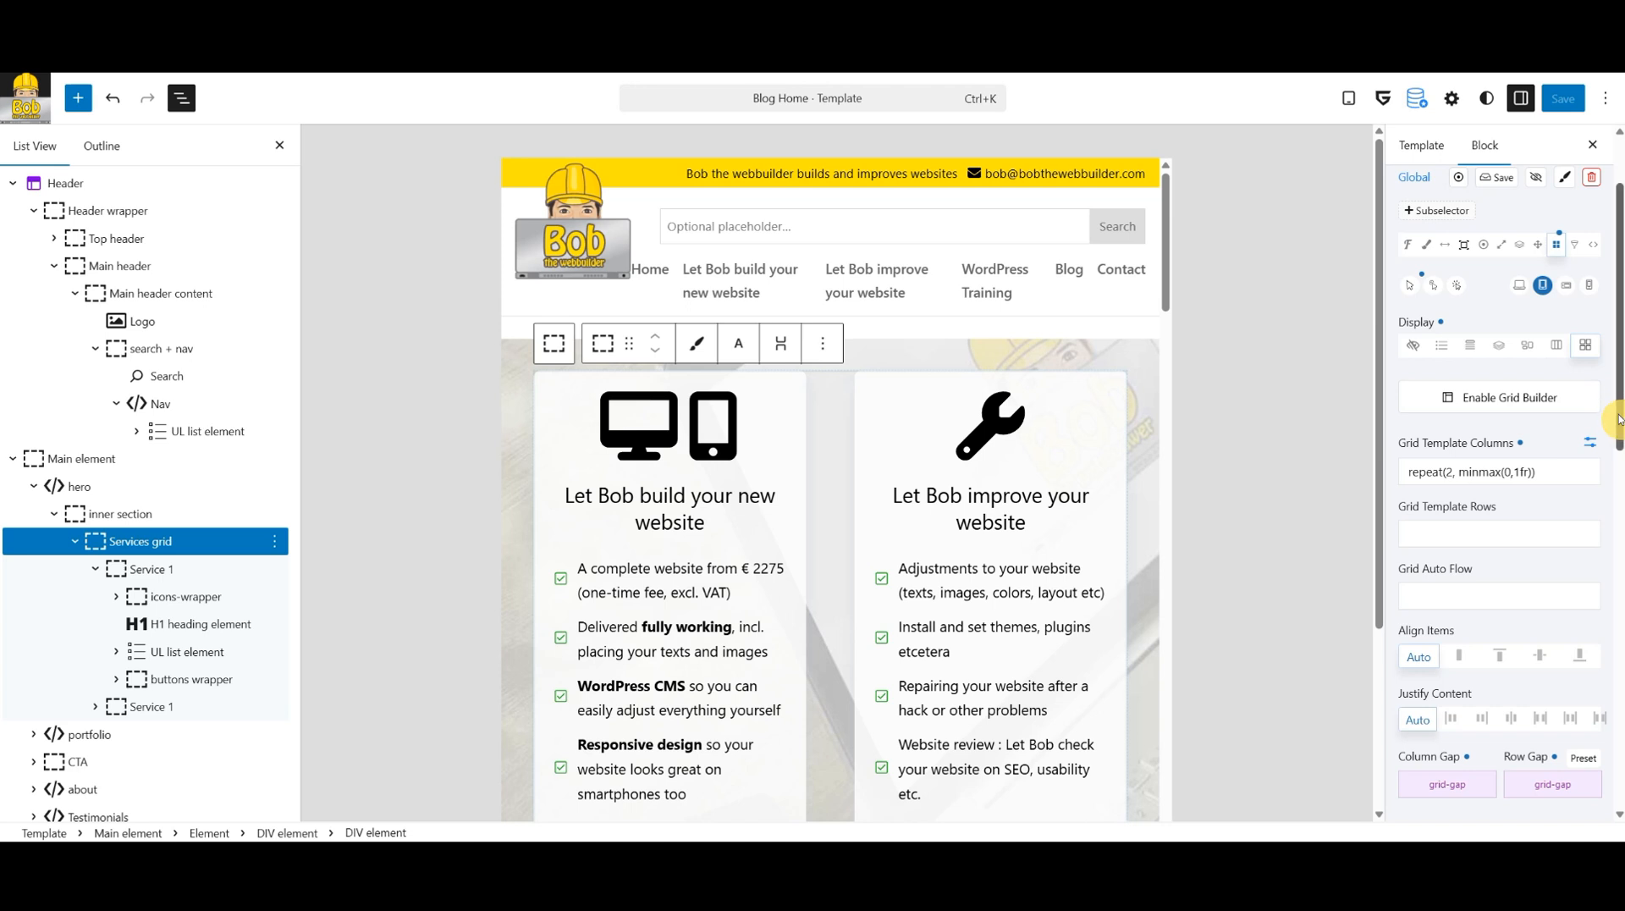
{"action": "scroll", "coordinate": [1613, 411], "scroll_direction": "down", "scroll_amount": 1}
{"action": "left_click", "coordinate": [1560, 388]}
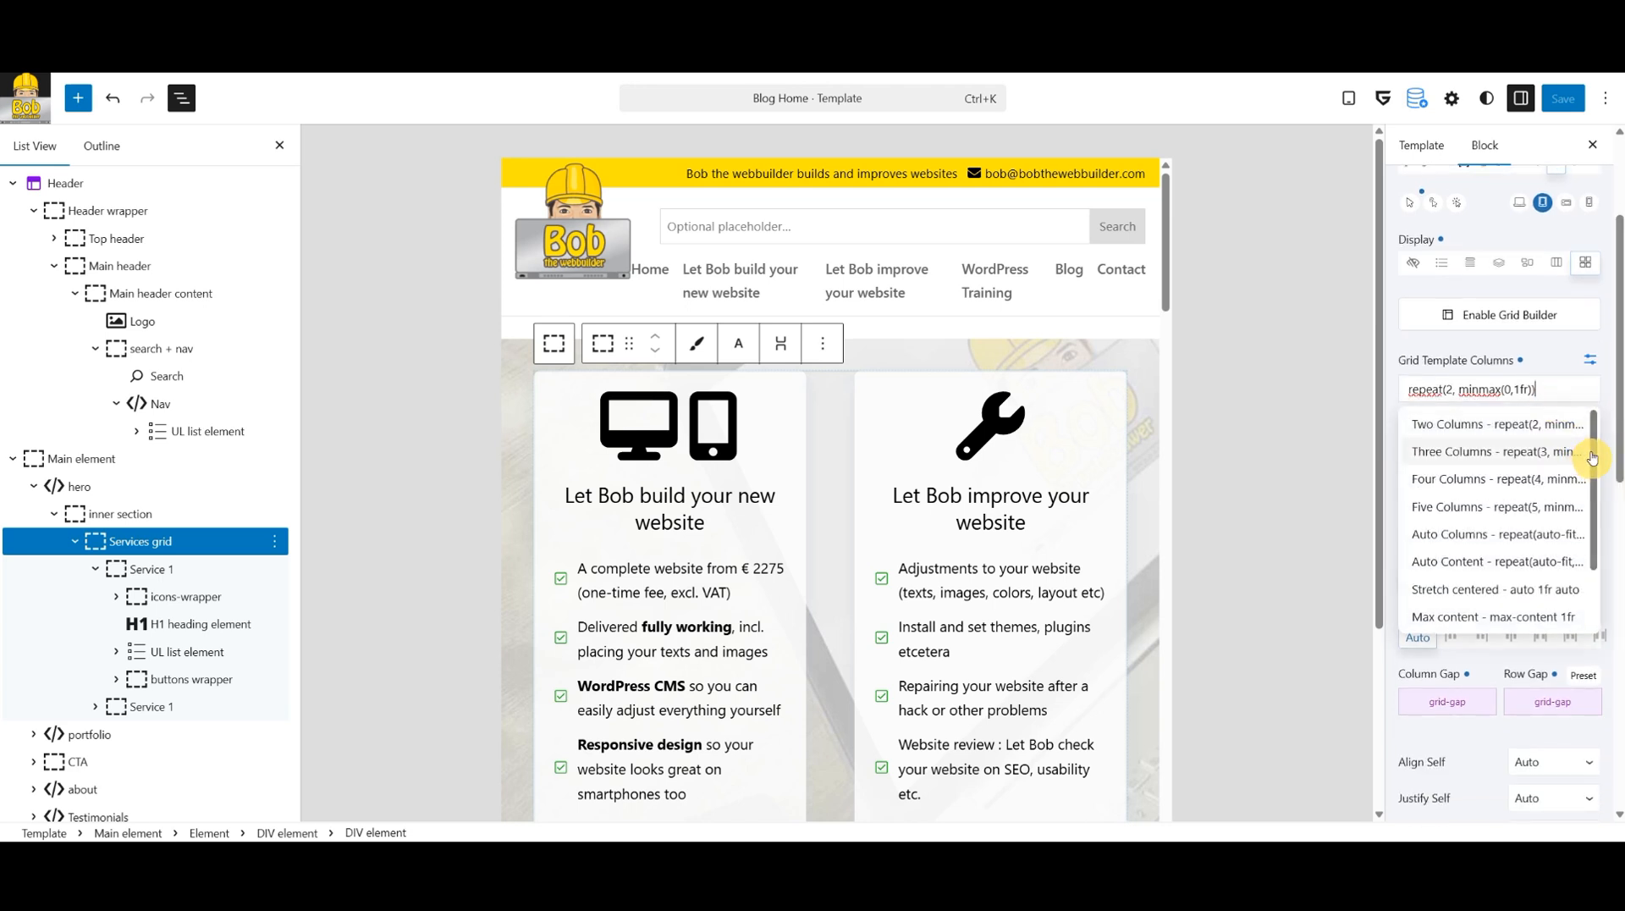
{"action": "left_click_drag", "start_coordinate": [1592, 458], "coordinate": [1586, 530]}
{"action": "left_click", "coordinate": [1427, 611]}
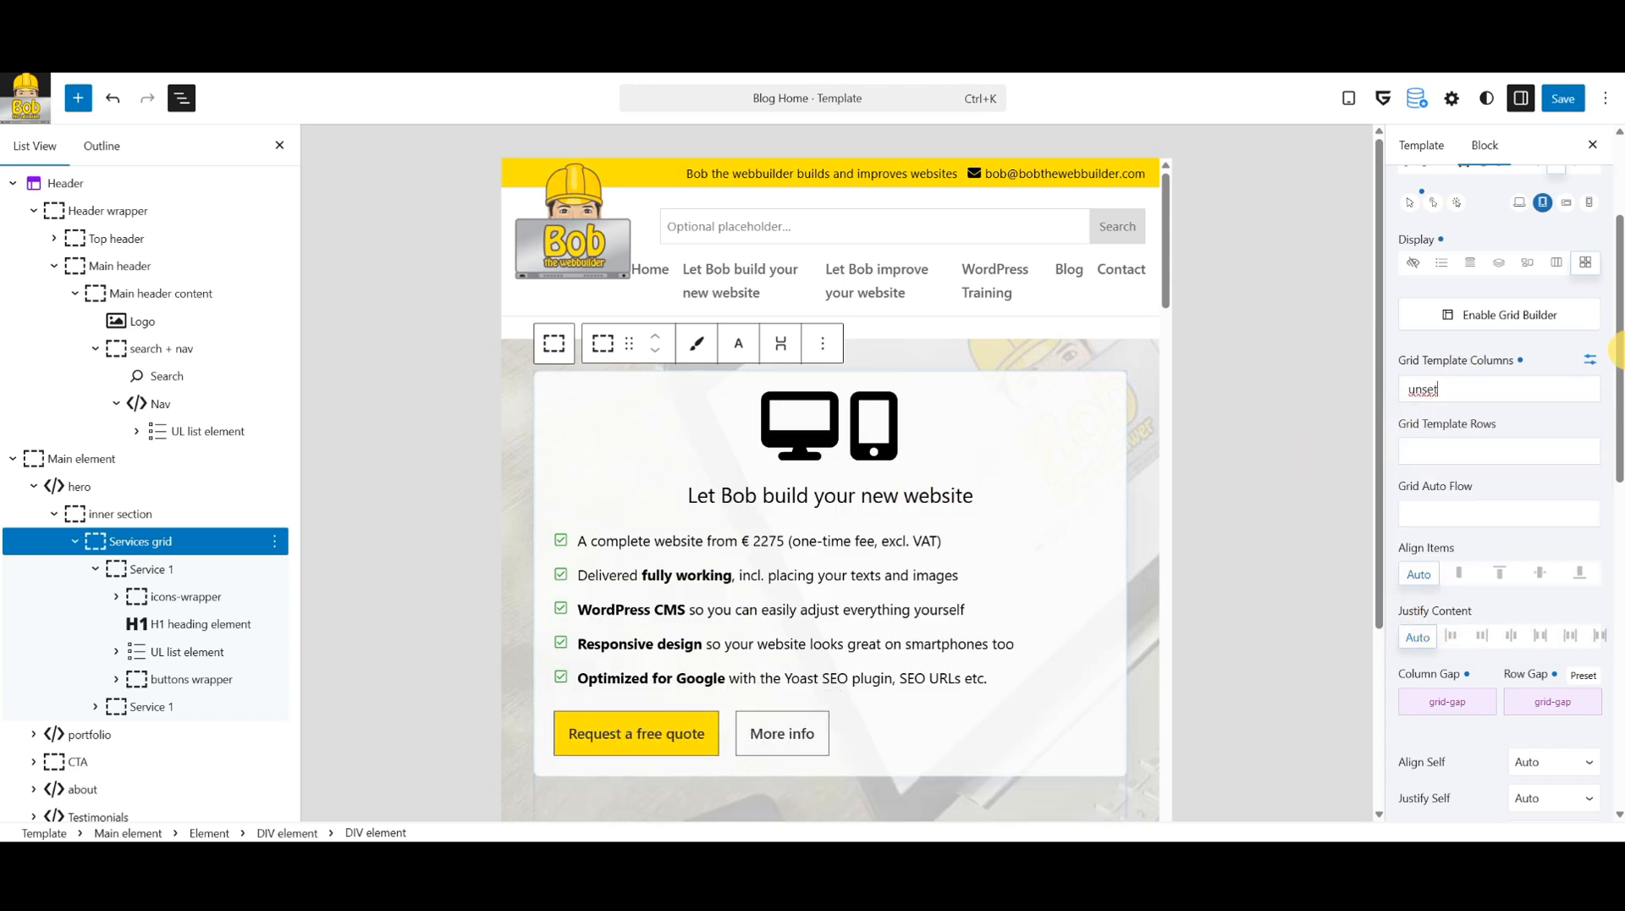
Save the grid-2 class with its unset tablet columns to the global database and save the Blog Home template.
{"action": "scroll", "coordinate": [1619, 343], "scroll_direction": "up", "scroll_amount": 3}
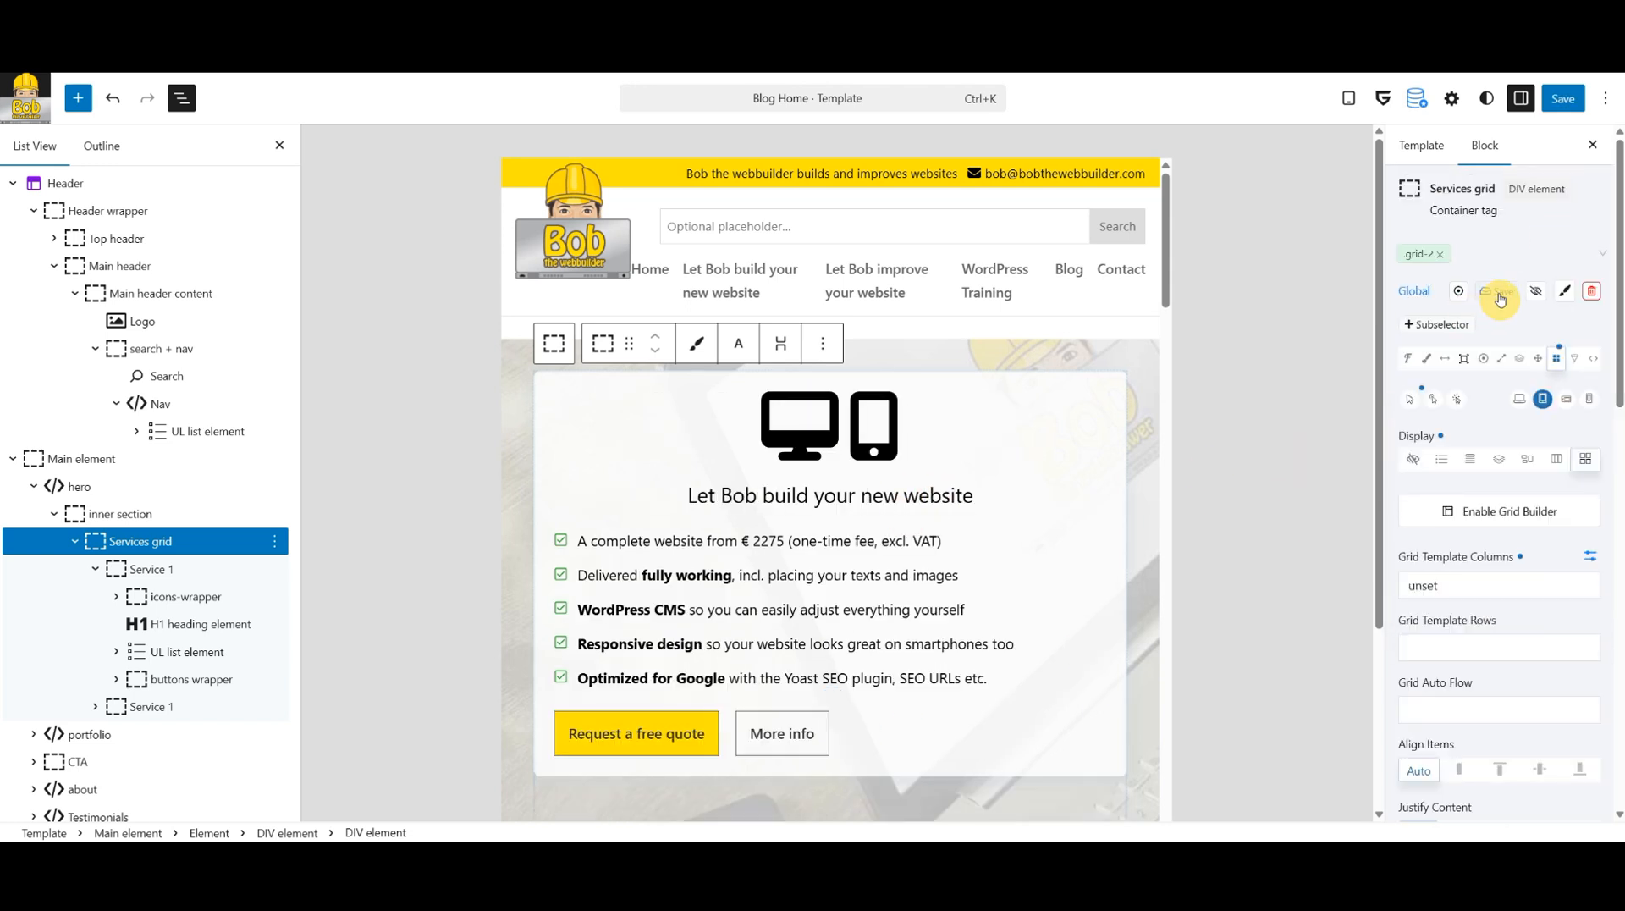
{"action": "left_click", "coordinate": [1496, 291]}
{"action": "left_click", "coordinate": [1563, 98]}
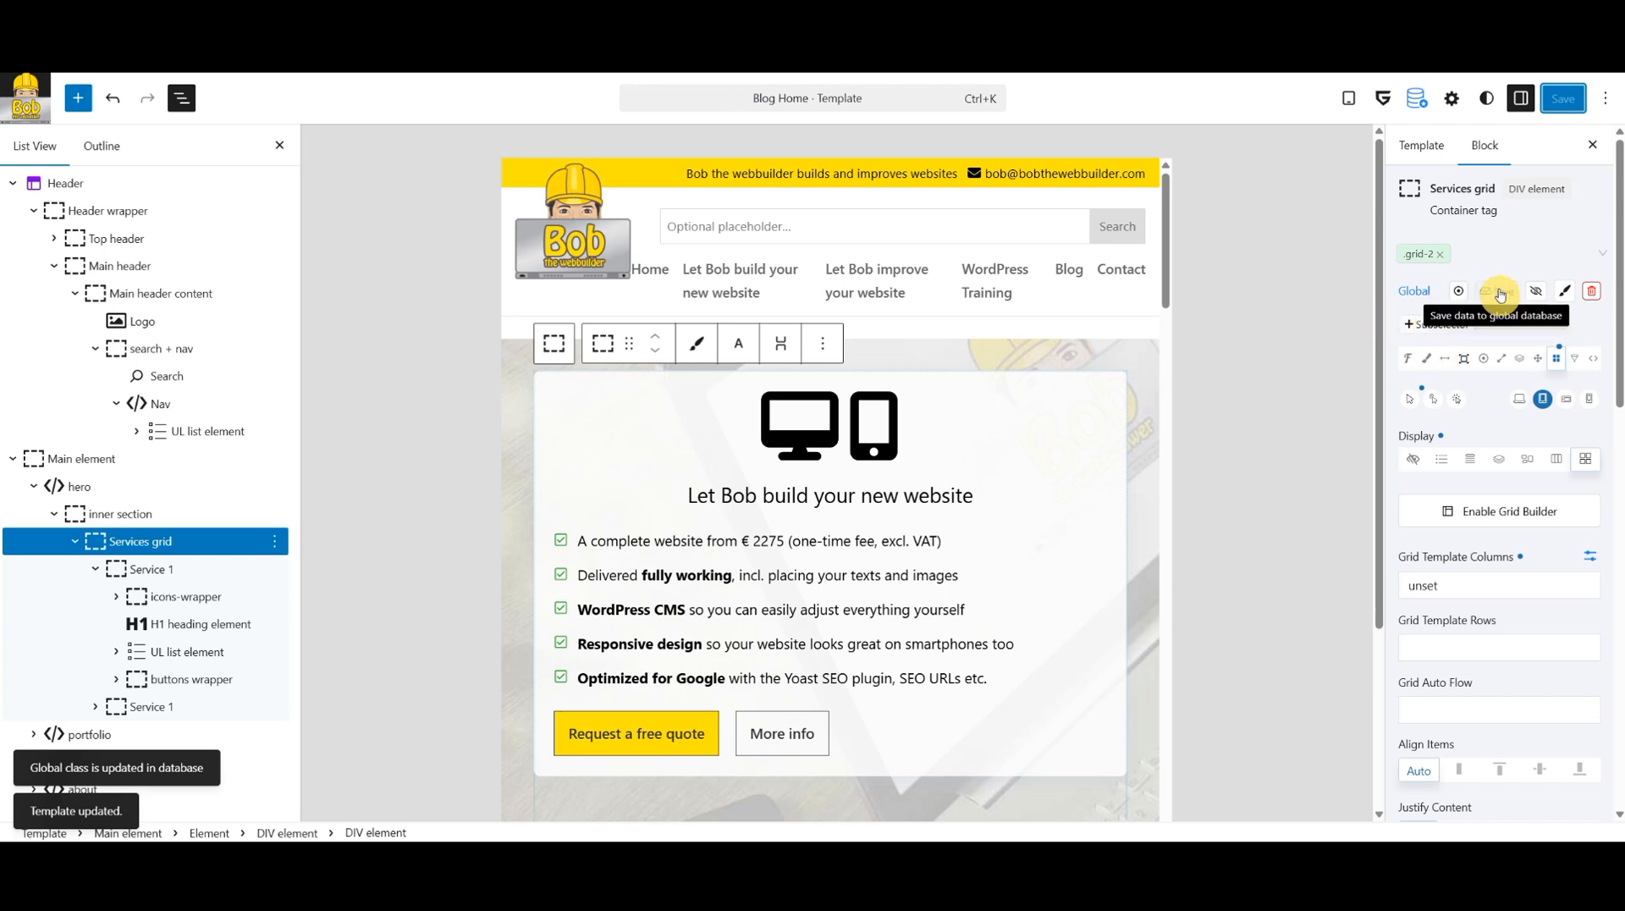
{"action": "left_click", "coordinate": [1500, 294]}
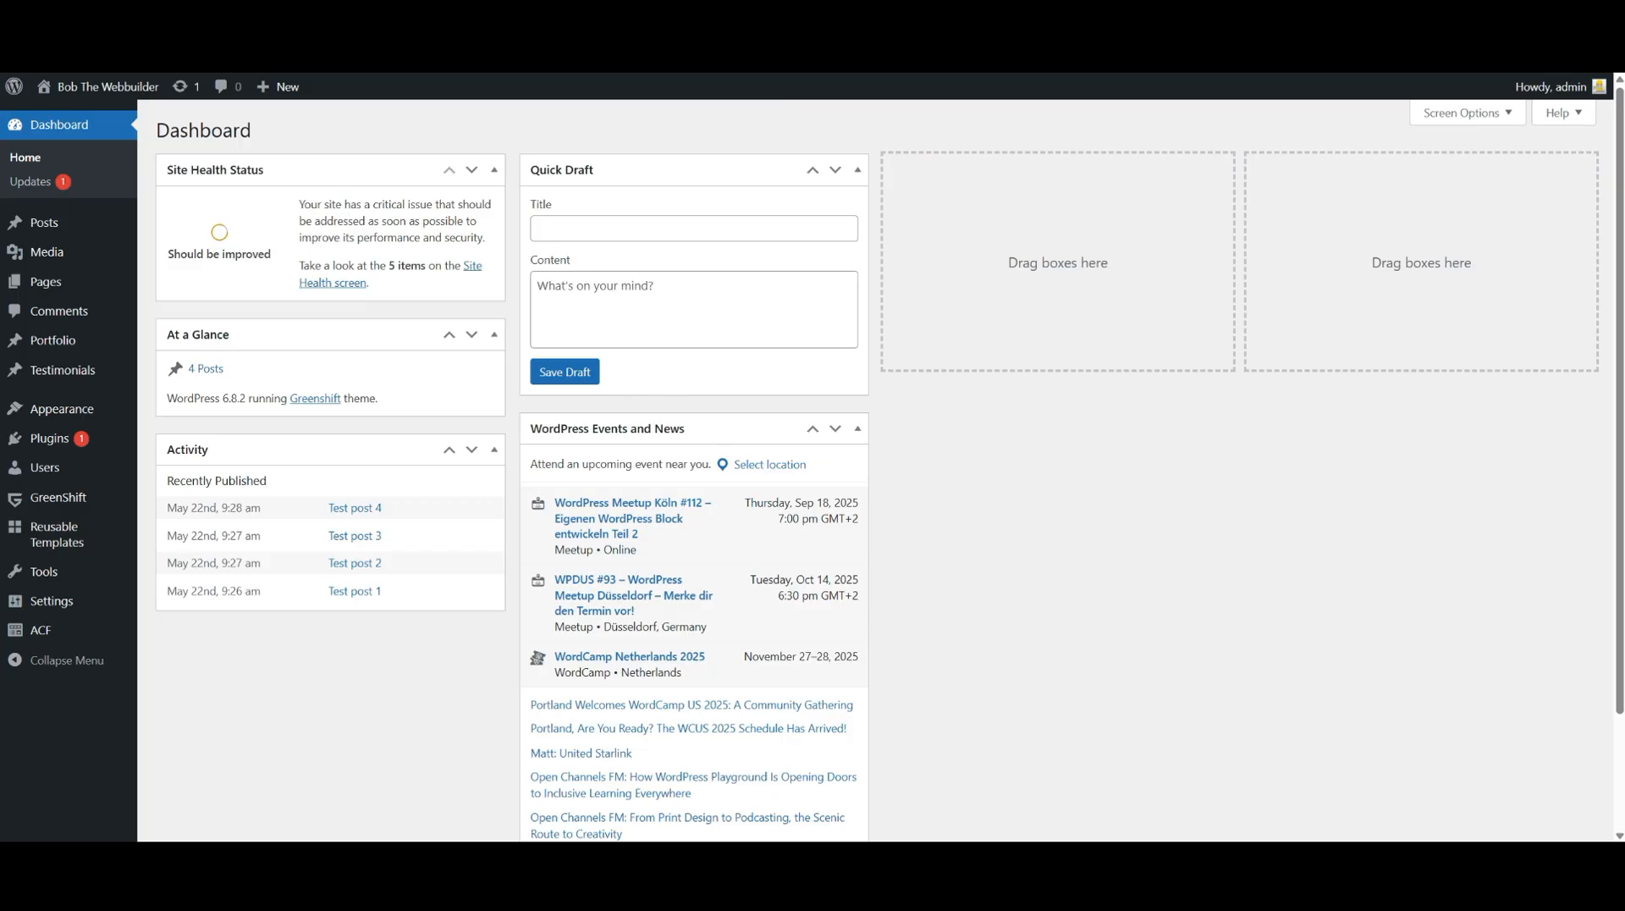
Set the desktop breakpoint to 1025 in the GreenShift settings of the WordPress admin and save the settings.
{"action": "mouse_move", "coordinate": [71, 514]}
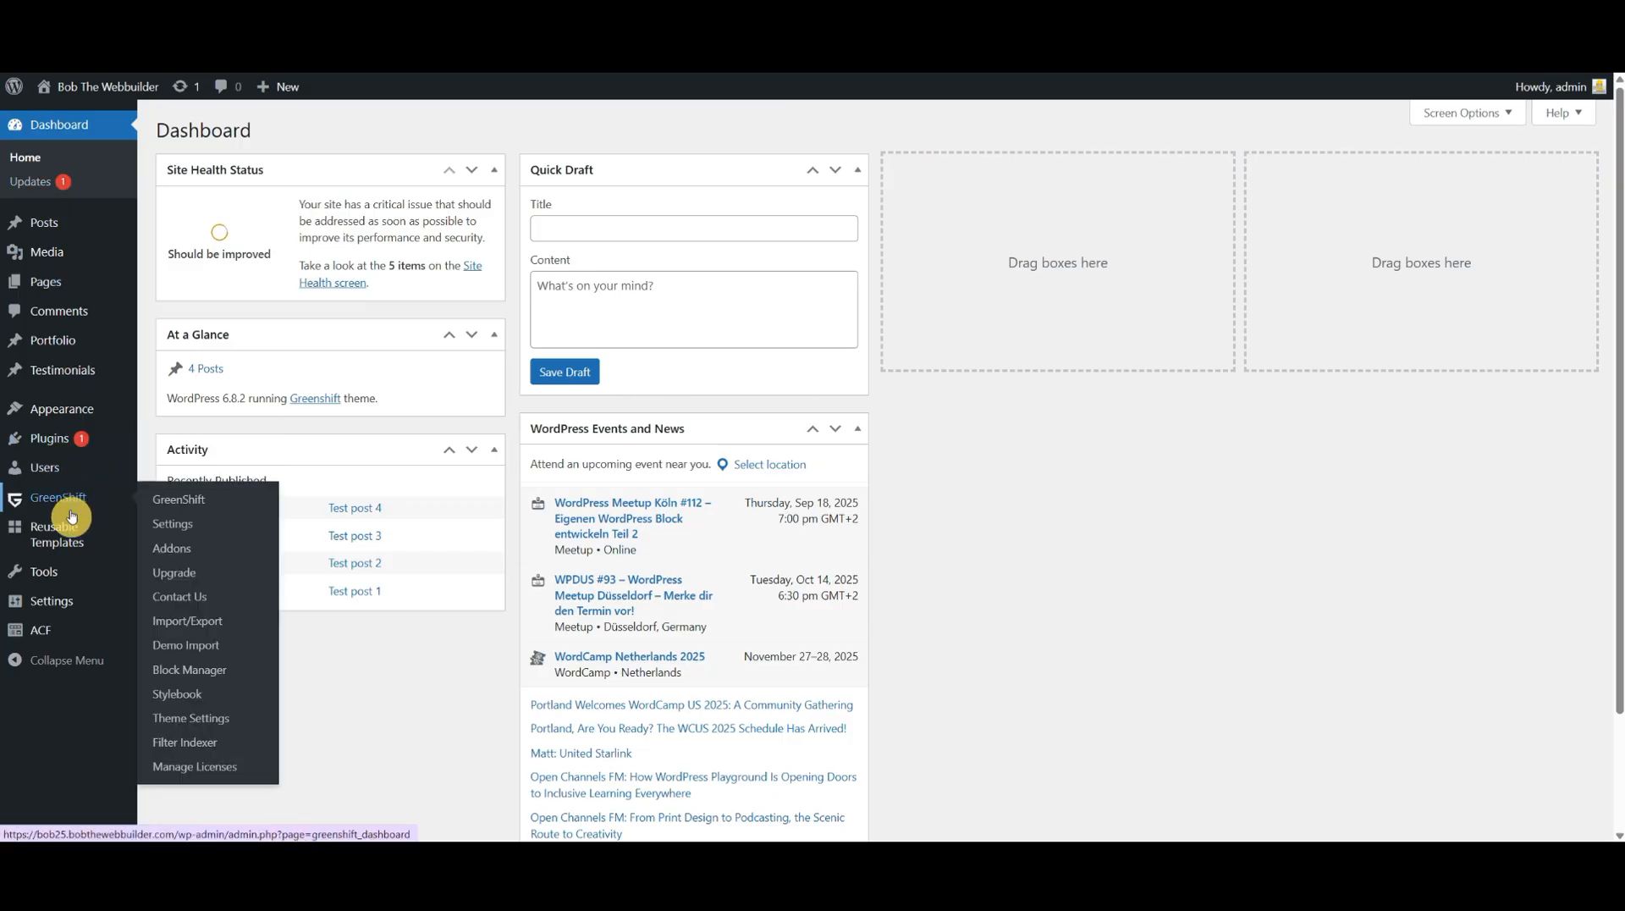
{"action": "left_click", "coordinate": [187, 528]}
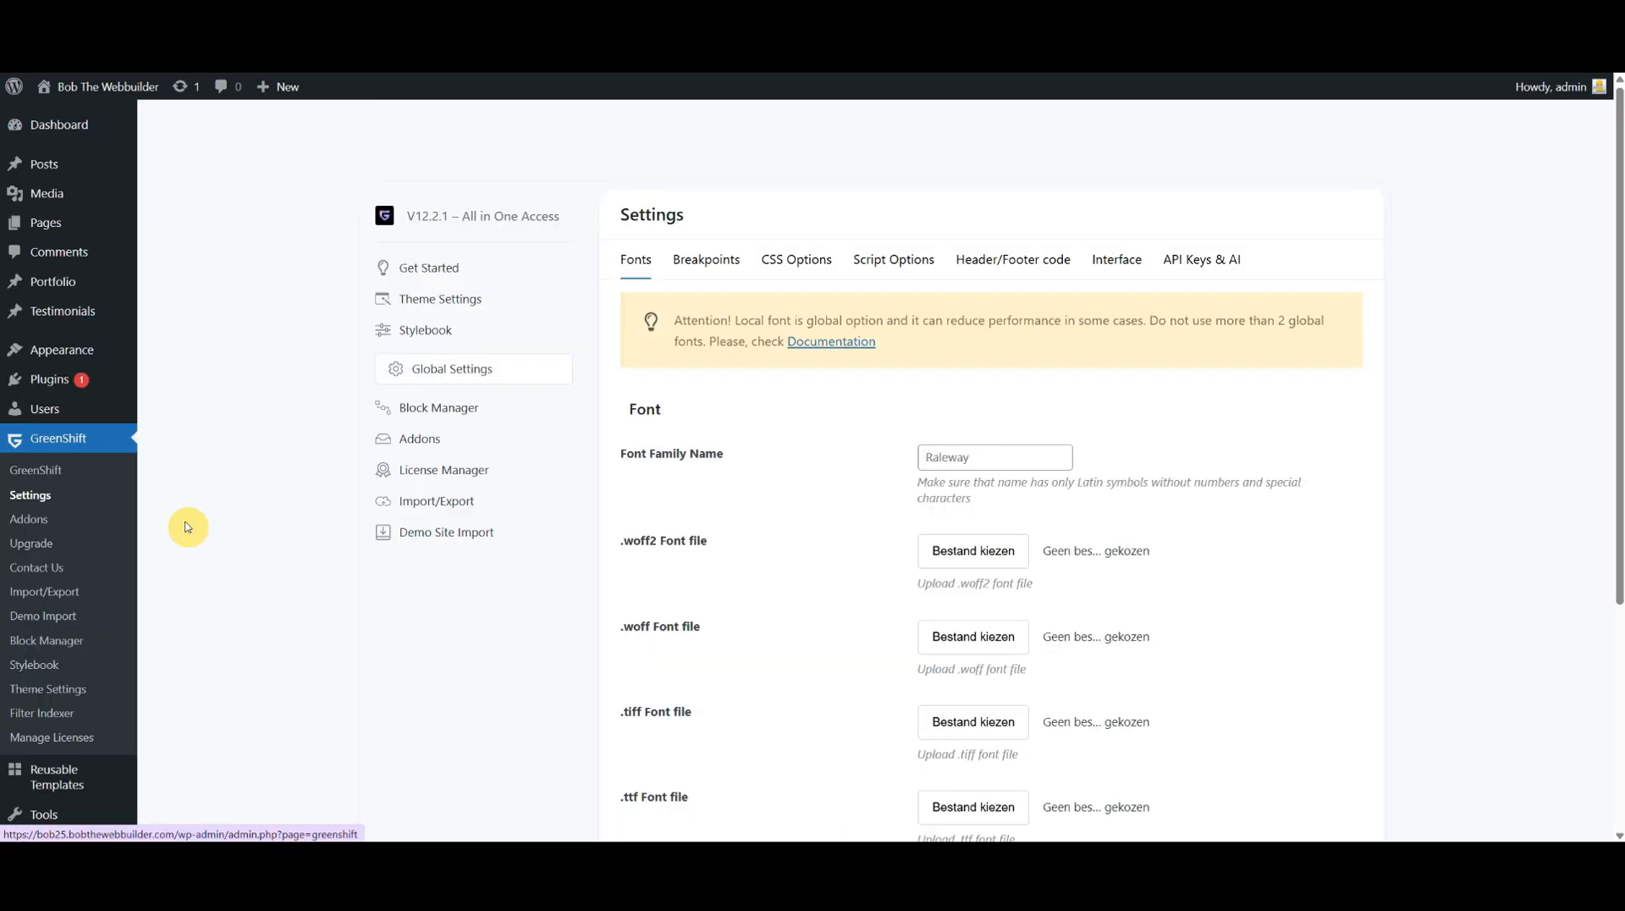
{"action": "left_click", "coordinate": [707, 266]}
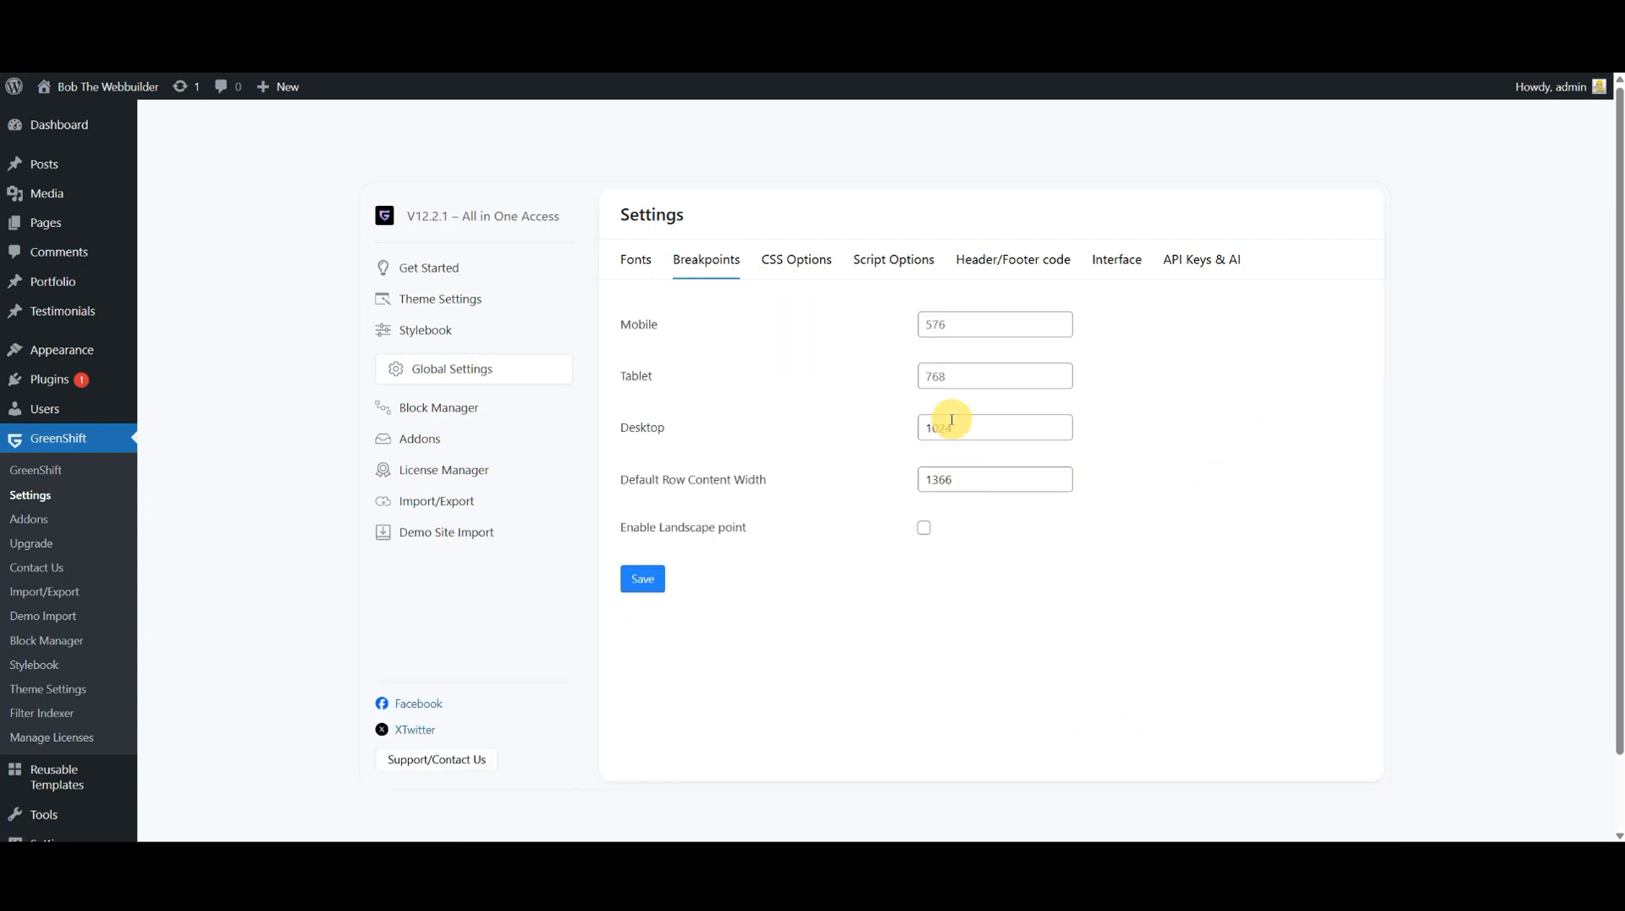
{"action": "left_click", "coordinate": [958, 427]}
{"action": "key", "text": "BackSpace"}
{"action": "type", "text": "5"}
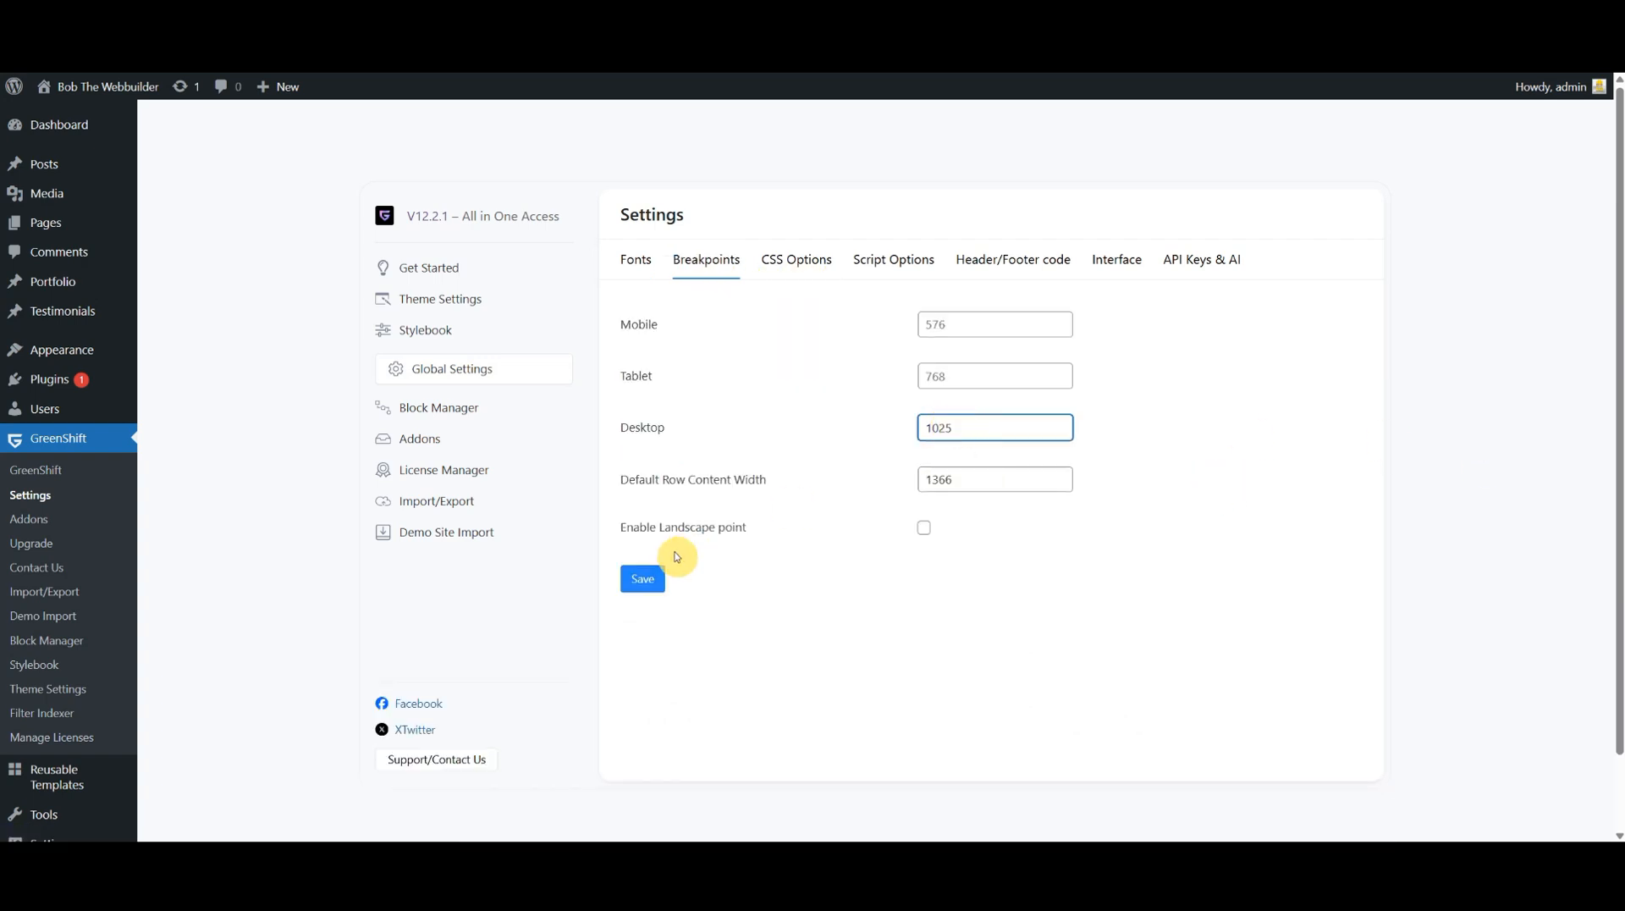
{"action": "left_click", "coordinate": [643, 578]}
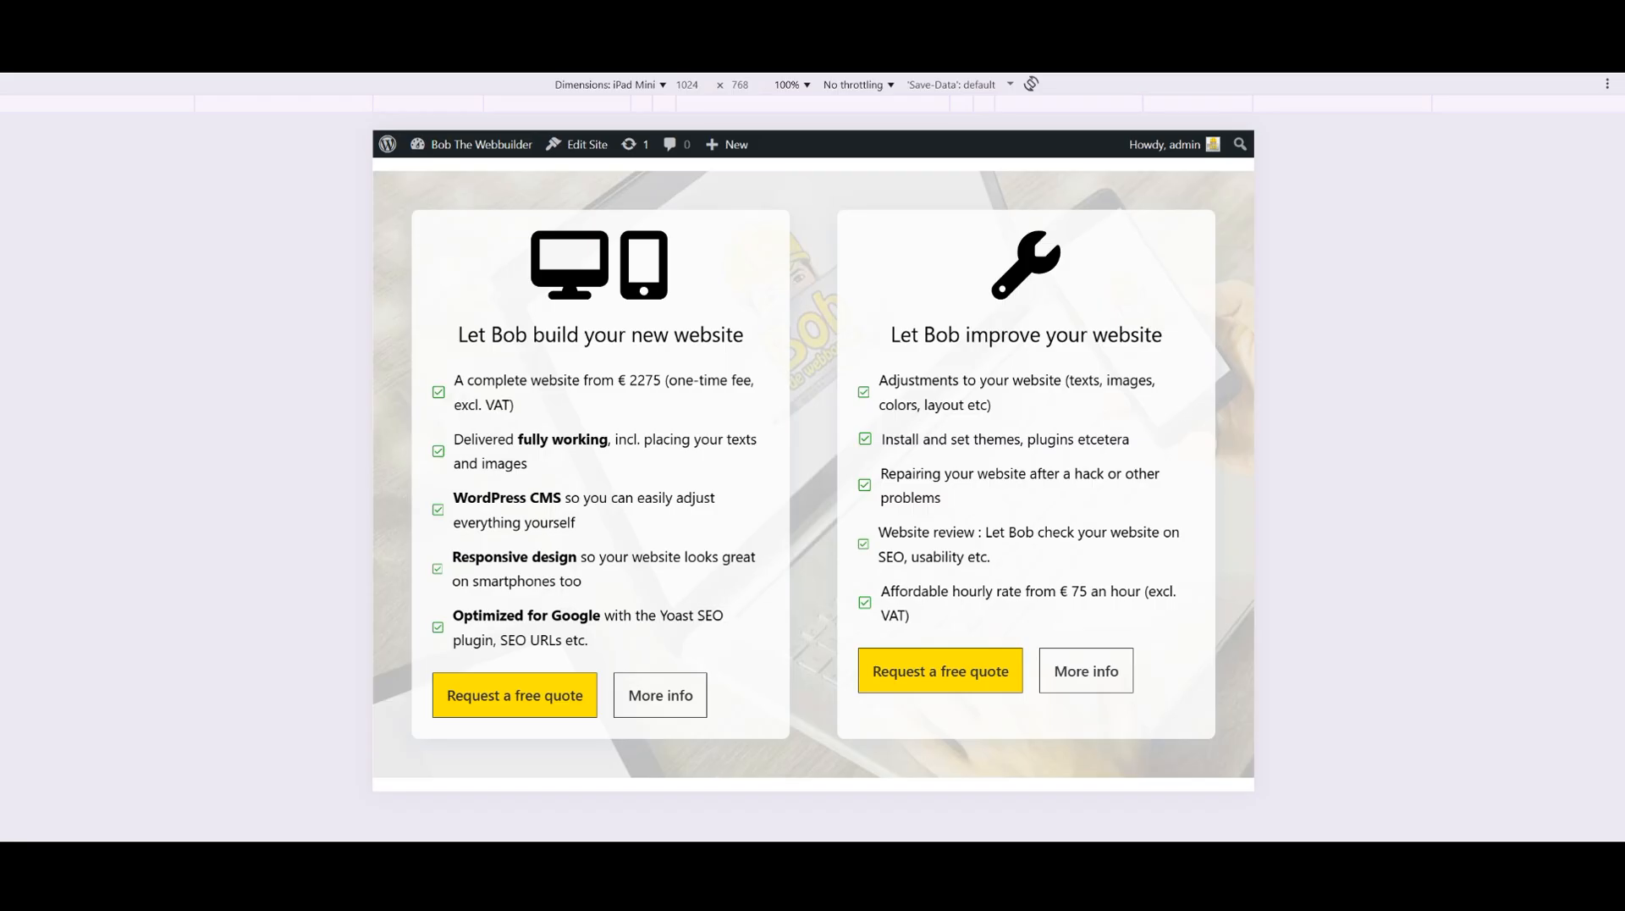
Reload the live page in the landscape iPad Mini preview and check the layout of both service cards.
{"action": "key", "text": "F5"}
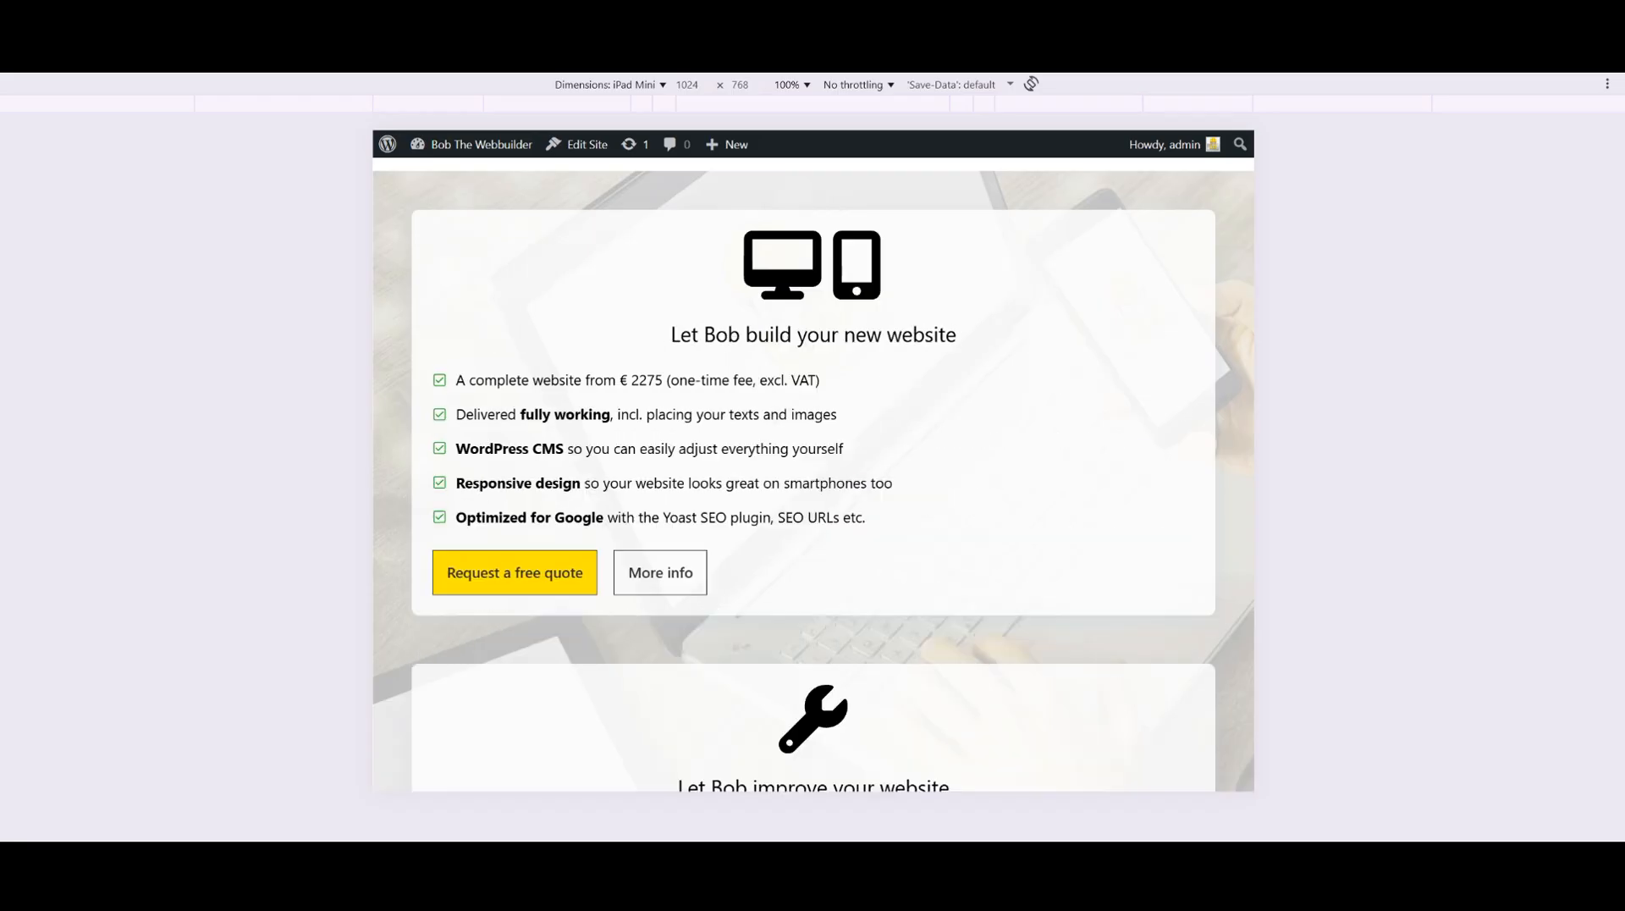
{"action": "scroll", "coordinate": [922, 392], "scroll_direction": "down", "scroll_amount": 7}
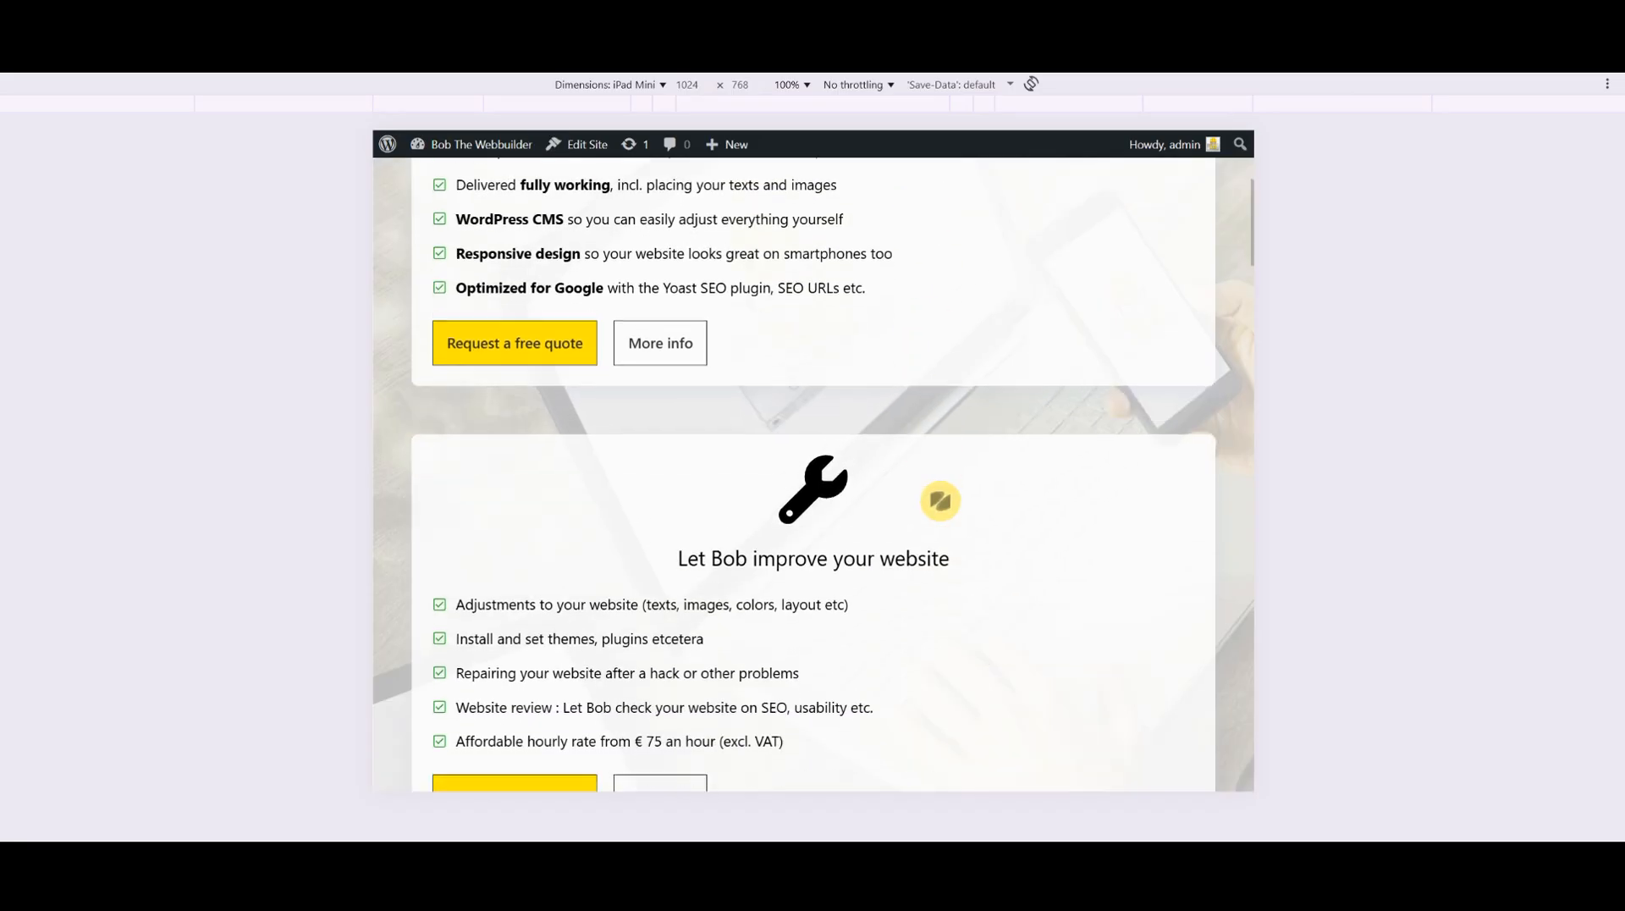
{"action": "scroll", "coordinate": [930, 395], "scroll_direction": "up", "scroll_amount": 4}
{"action": "scroll", "coordinate": [936, 461], "scroll_direction": "up", "scroll_amount": 4}
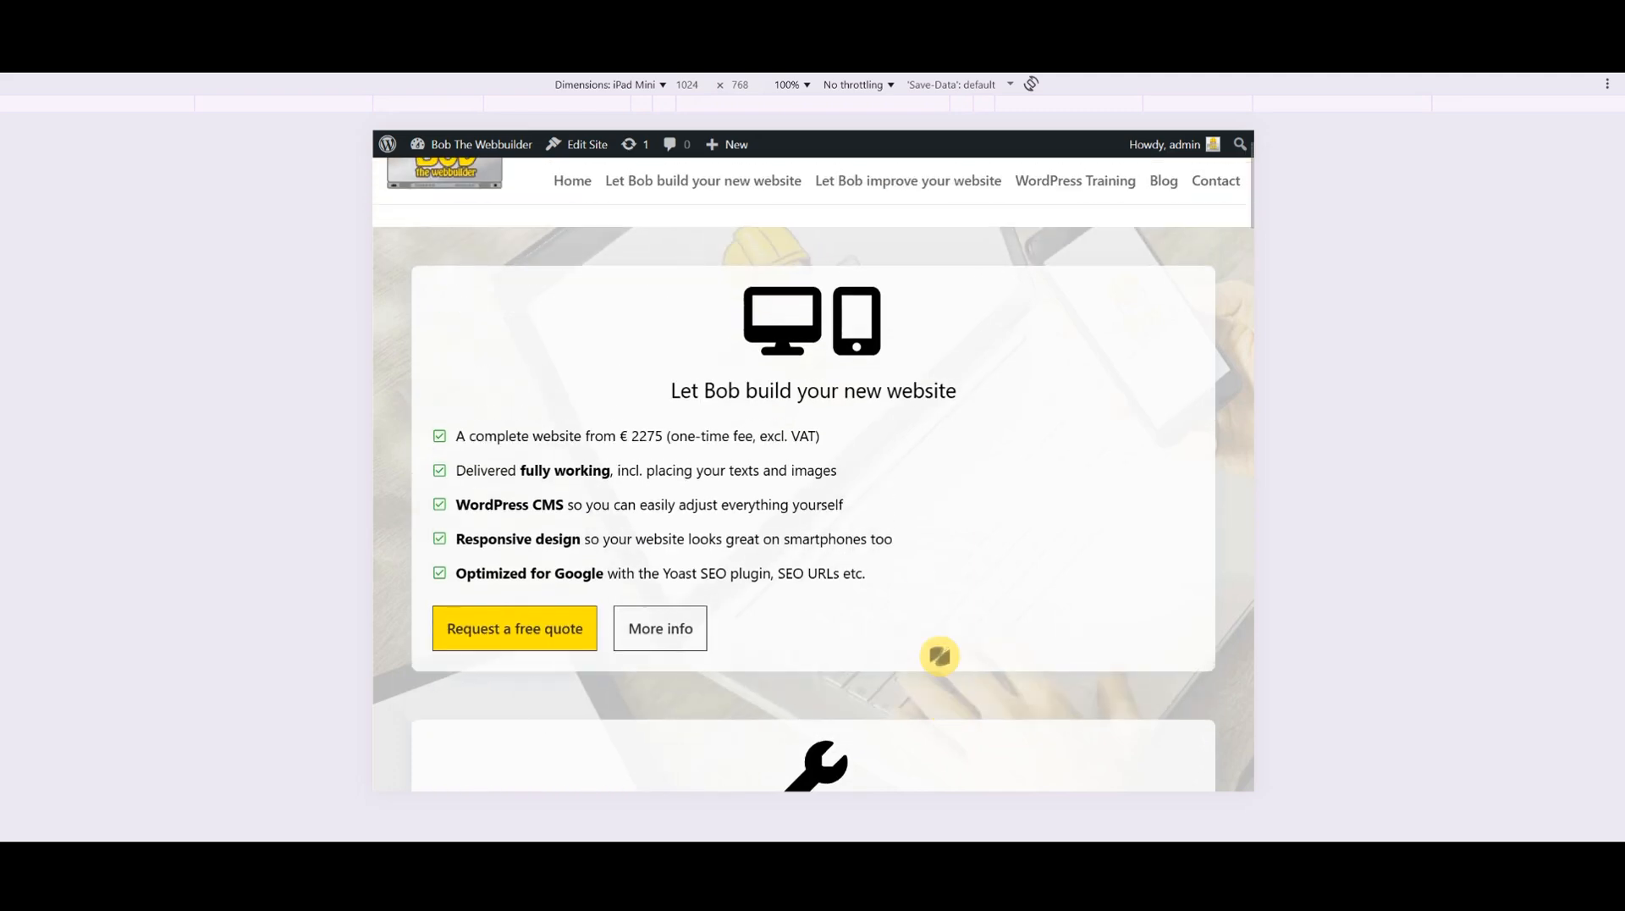
{"action": "scroll", "coordinate": [917, 511], "scroll_direction": "down", "scroll_amount": 6}
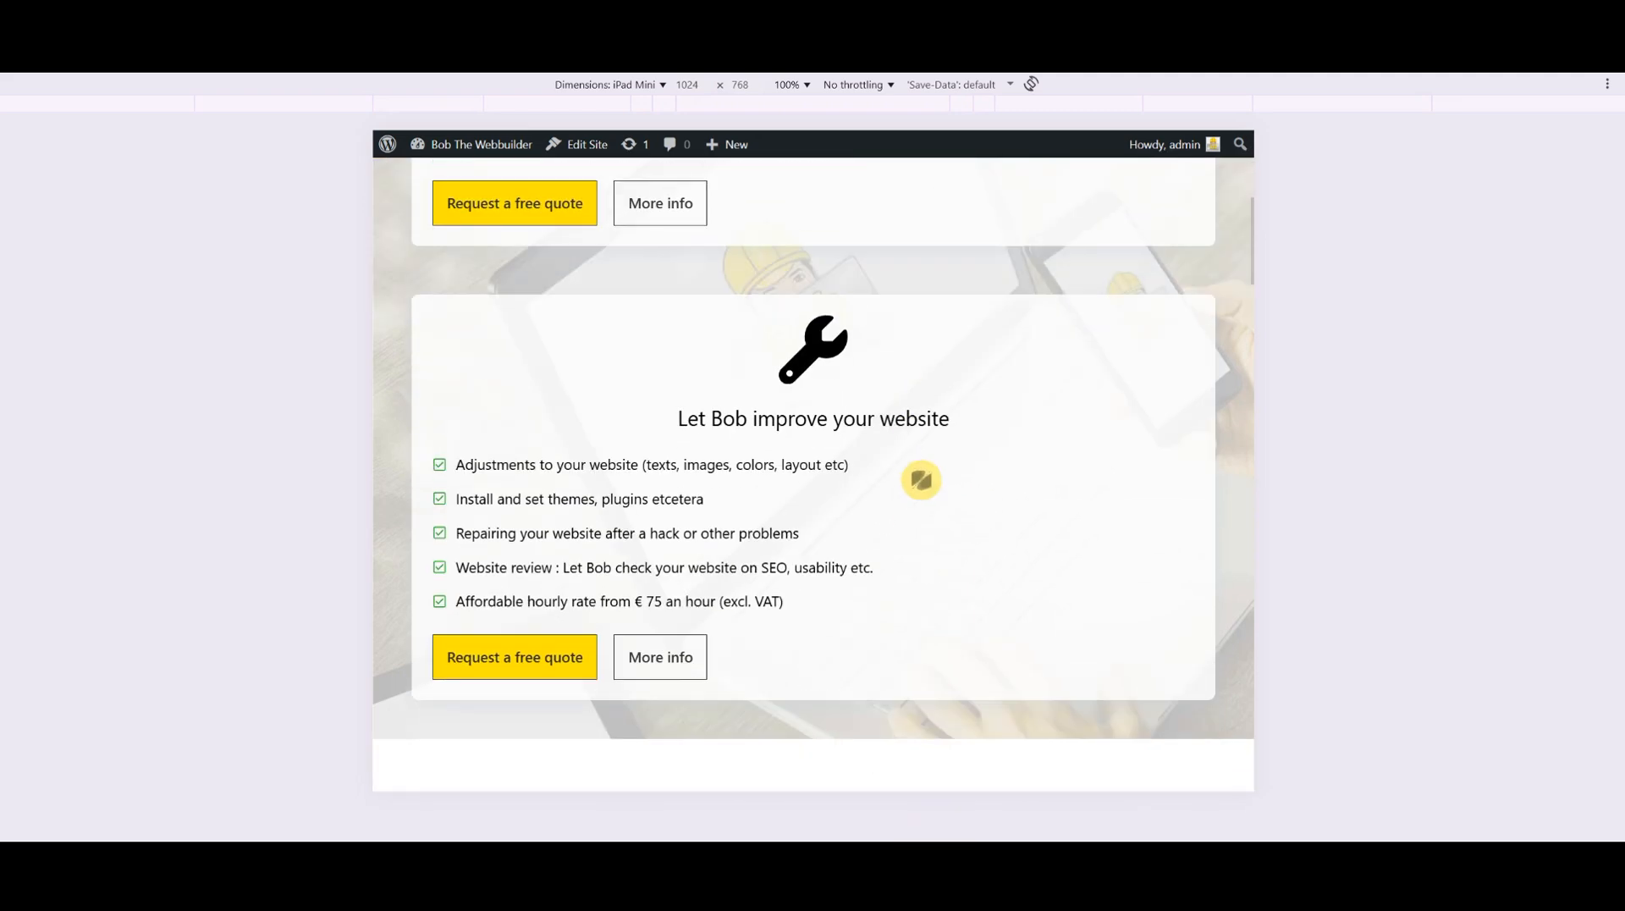
{"action": "scroll", "coordinate": [926, 475], "scroll_direction": "up", "scroll_amount": 1}
{"action": "scroll", "coordinate": [898, 560], "scroll_direction": "up", "scroll_amount": 6}
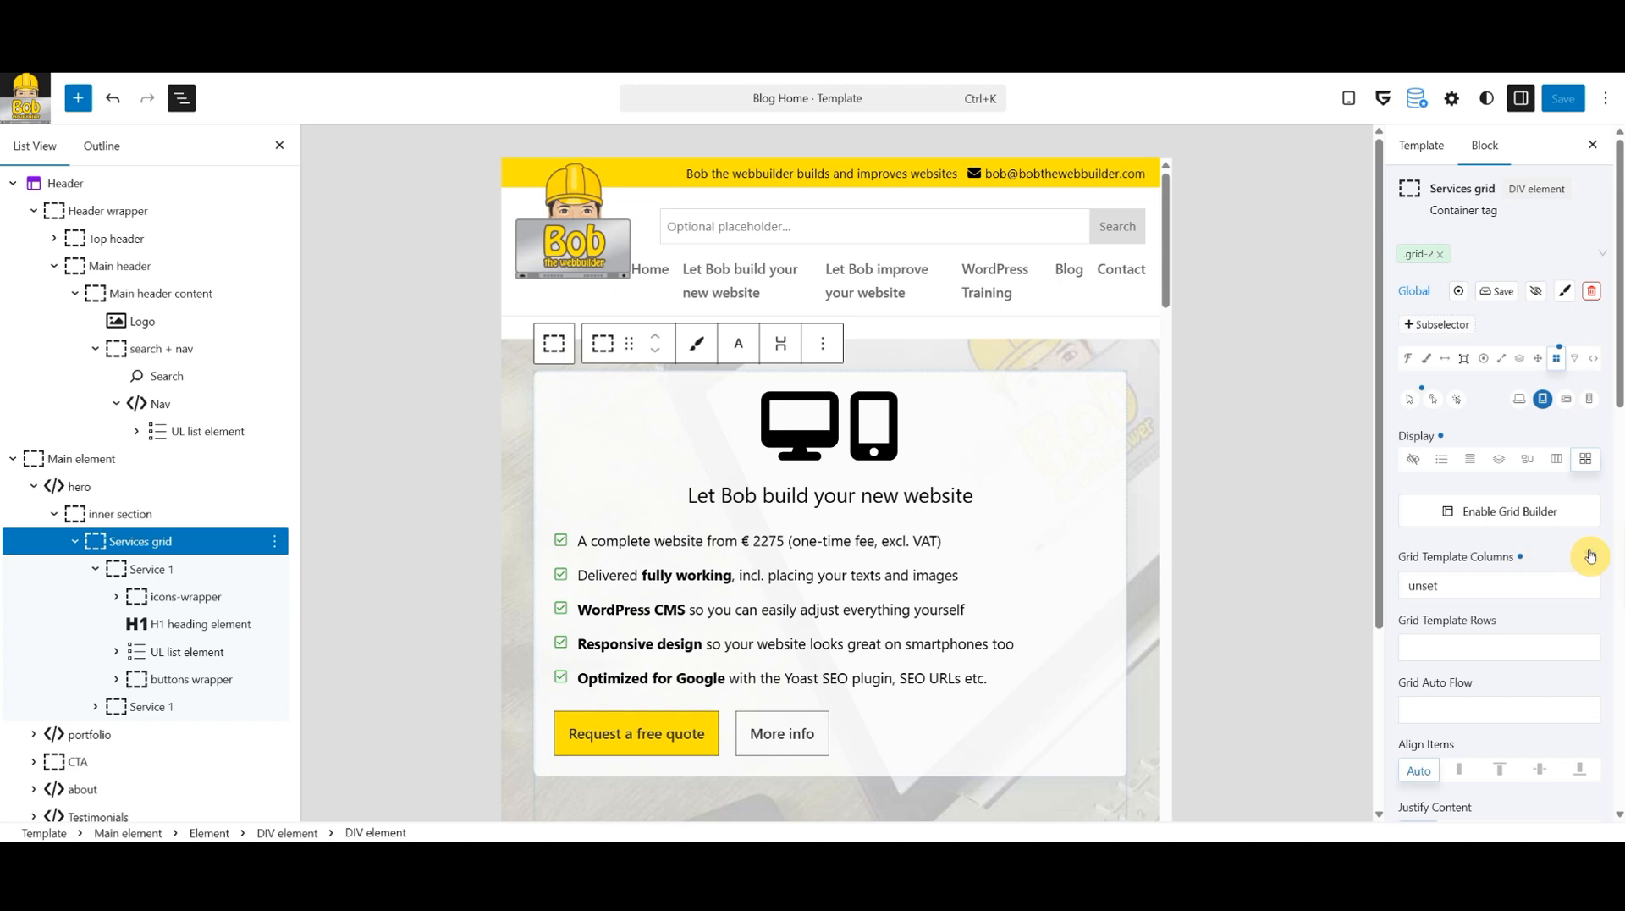
In the site editor, set grid-2's tablet grid template columns to Two Columns, repeat(2, minmax(0,1fr)), and save the global class.
{"action": "left_click", "coordinate": [1590, 555]}
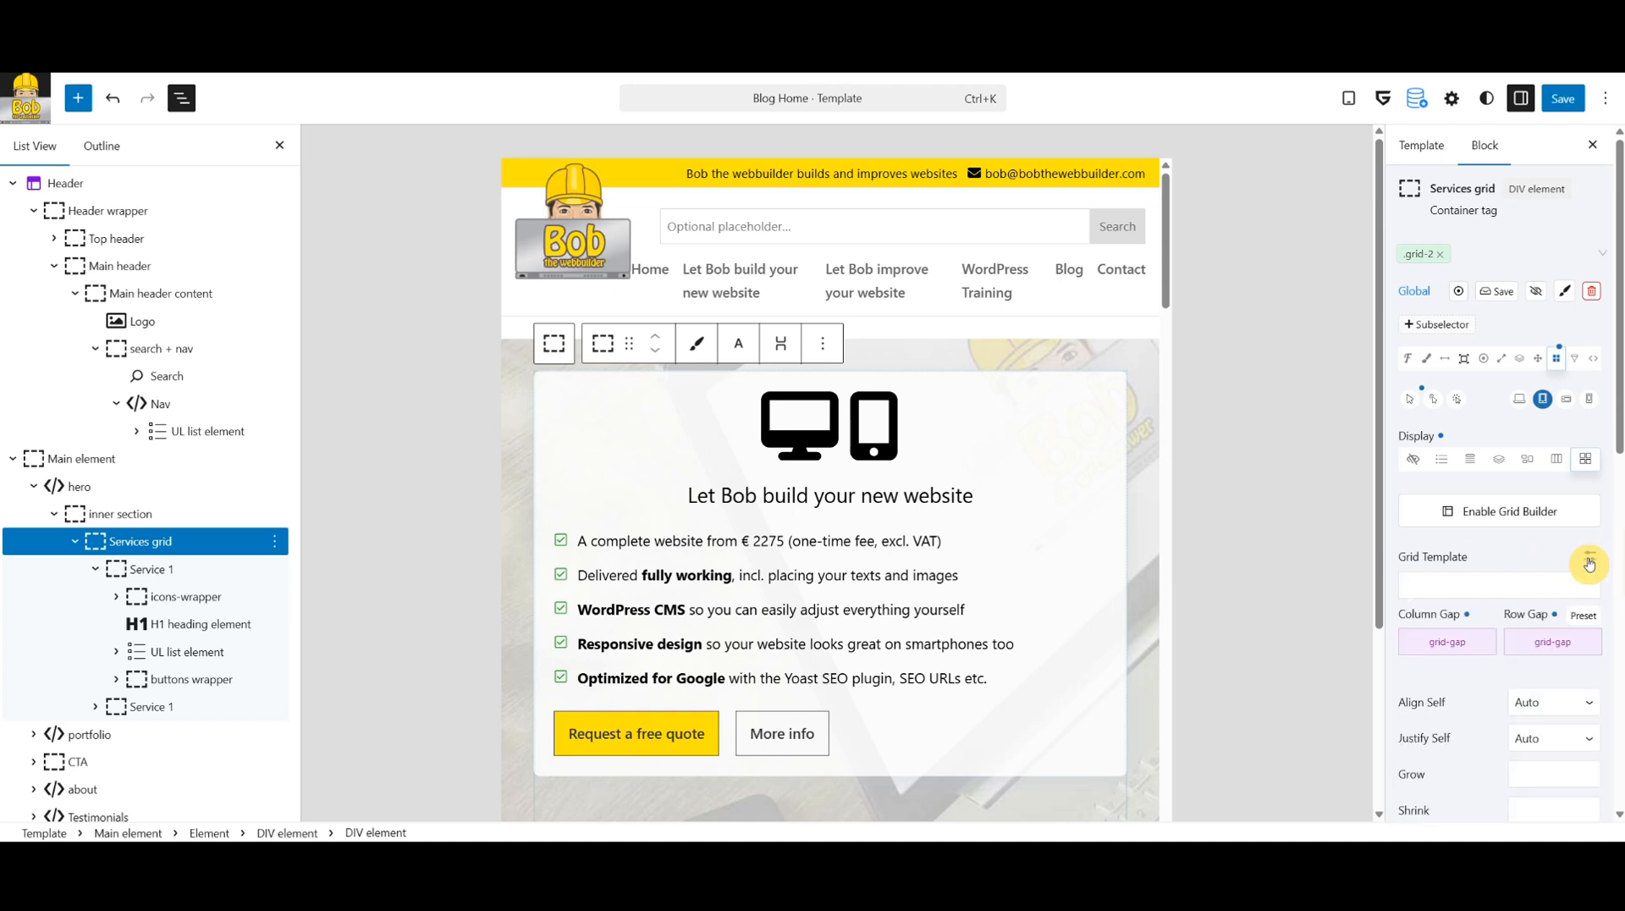
{"action": "left_click", "coordinate": [1589, 560]}
{"action": "left_click", "coordinate": [1472, 586]}
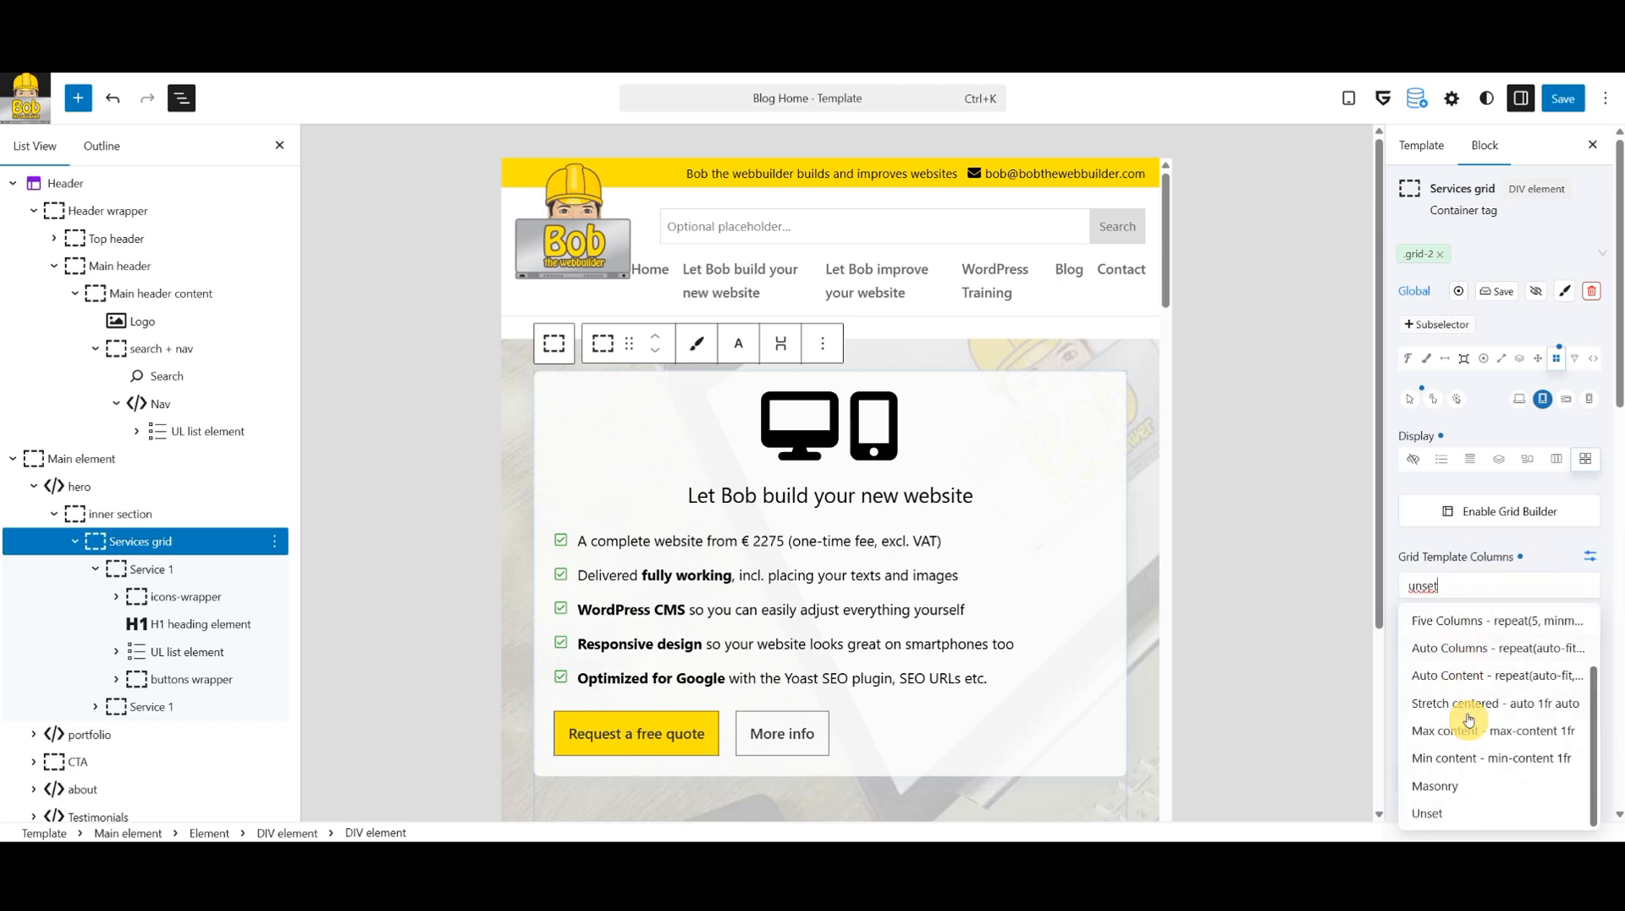
{"action": "left_click_drag", "start_coordinate": [1595, 774], "coordinate": [1572, 618]}
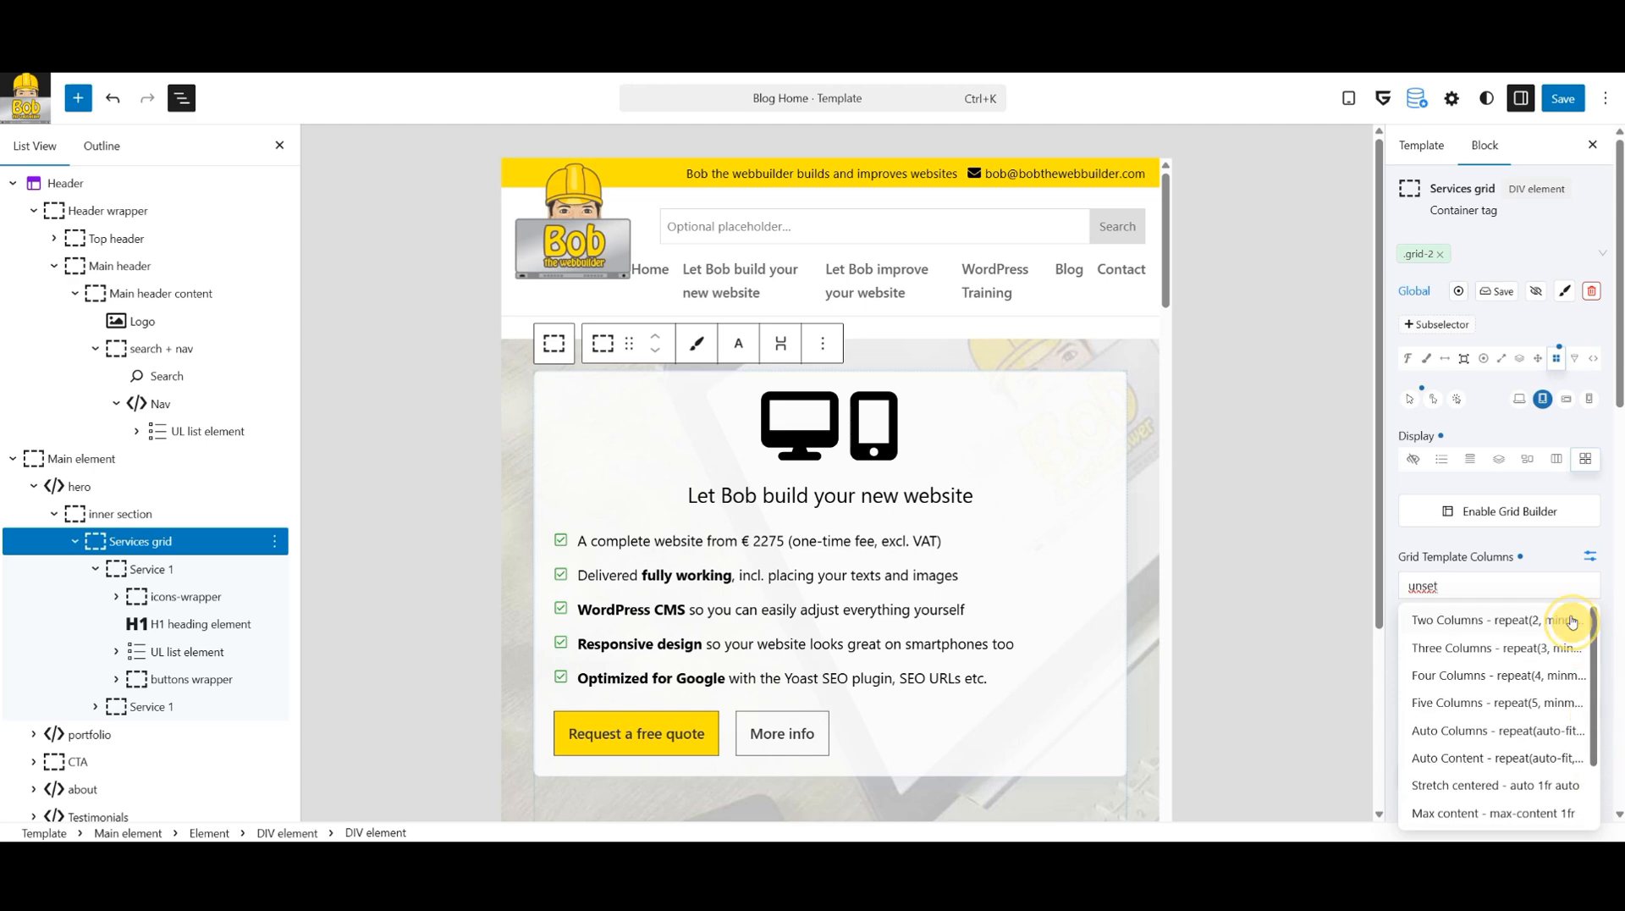
{"action": "left_click", "coordinate": [1487, 624]}
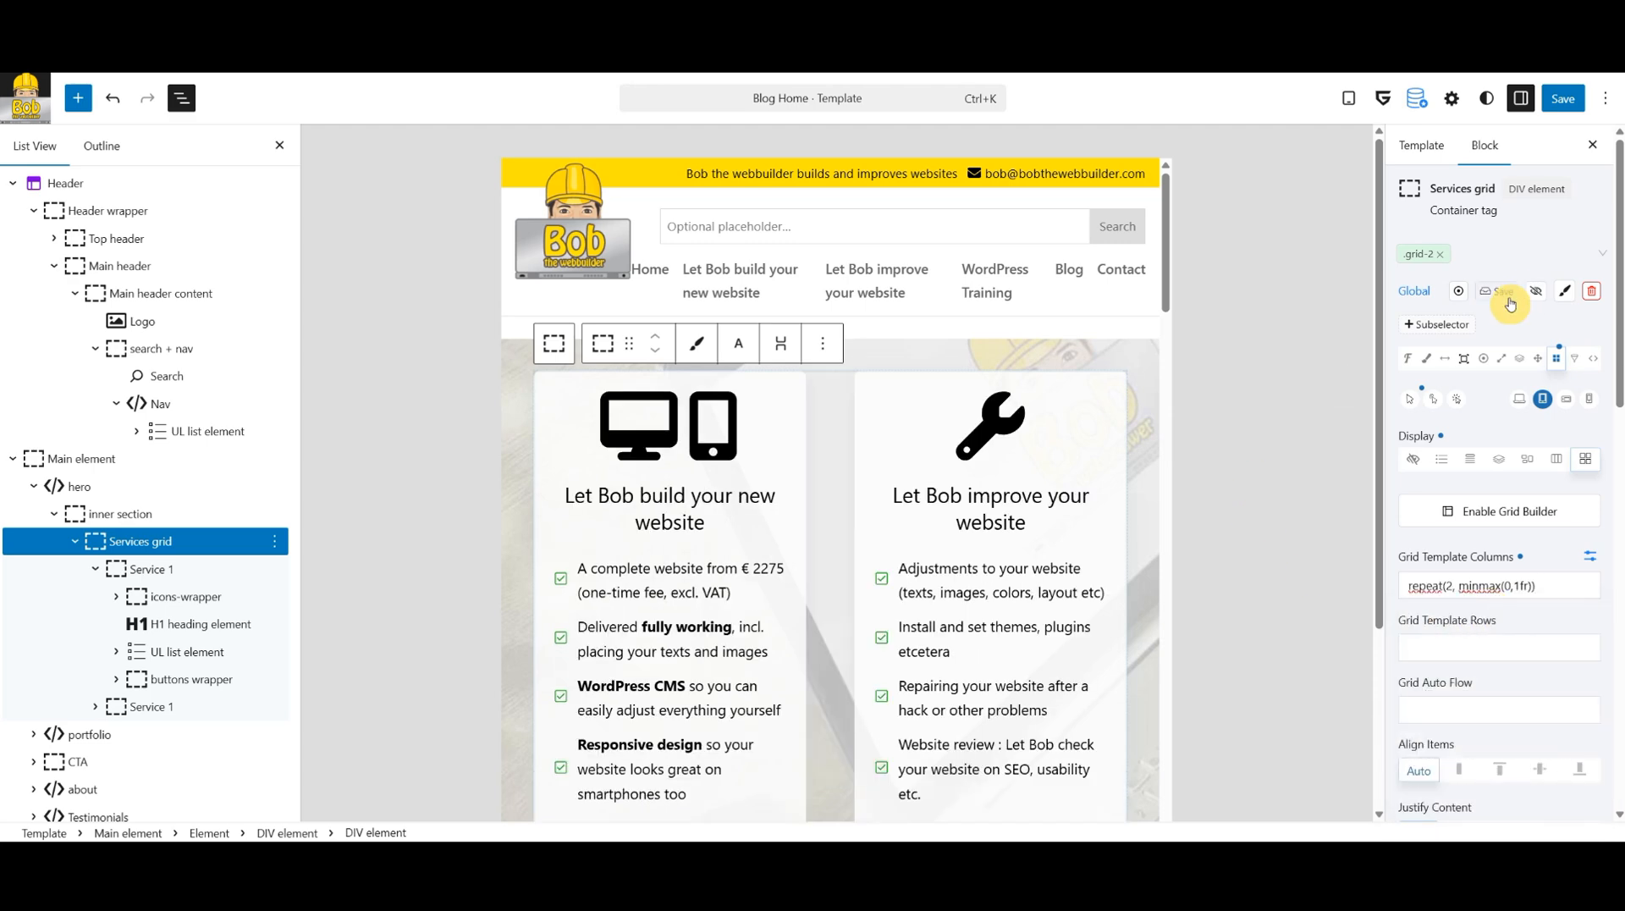
{"action": "left_click", "coordinate": [1496, 292]}
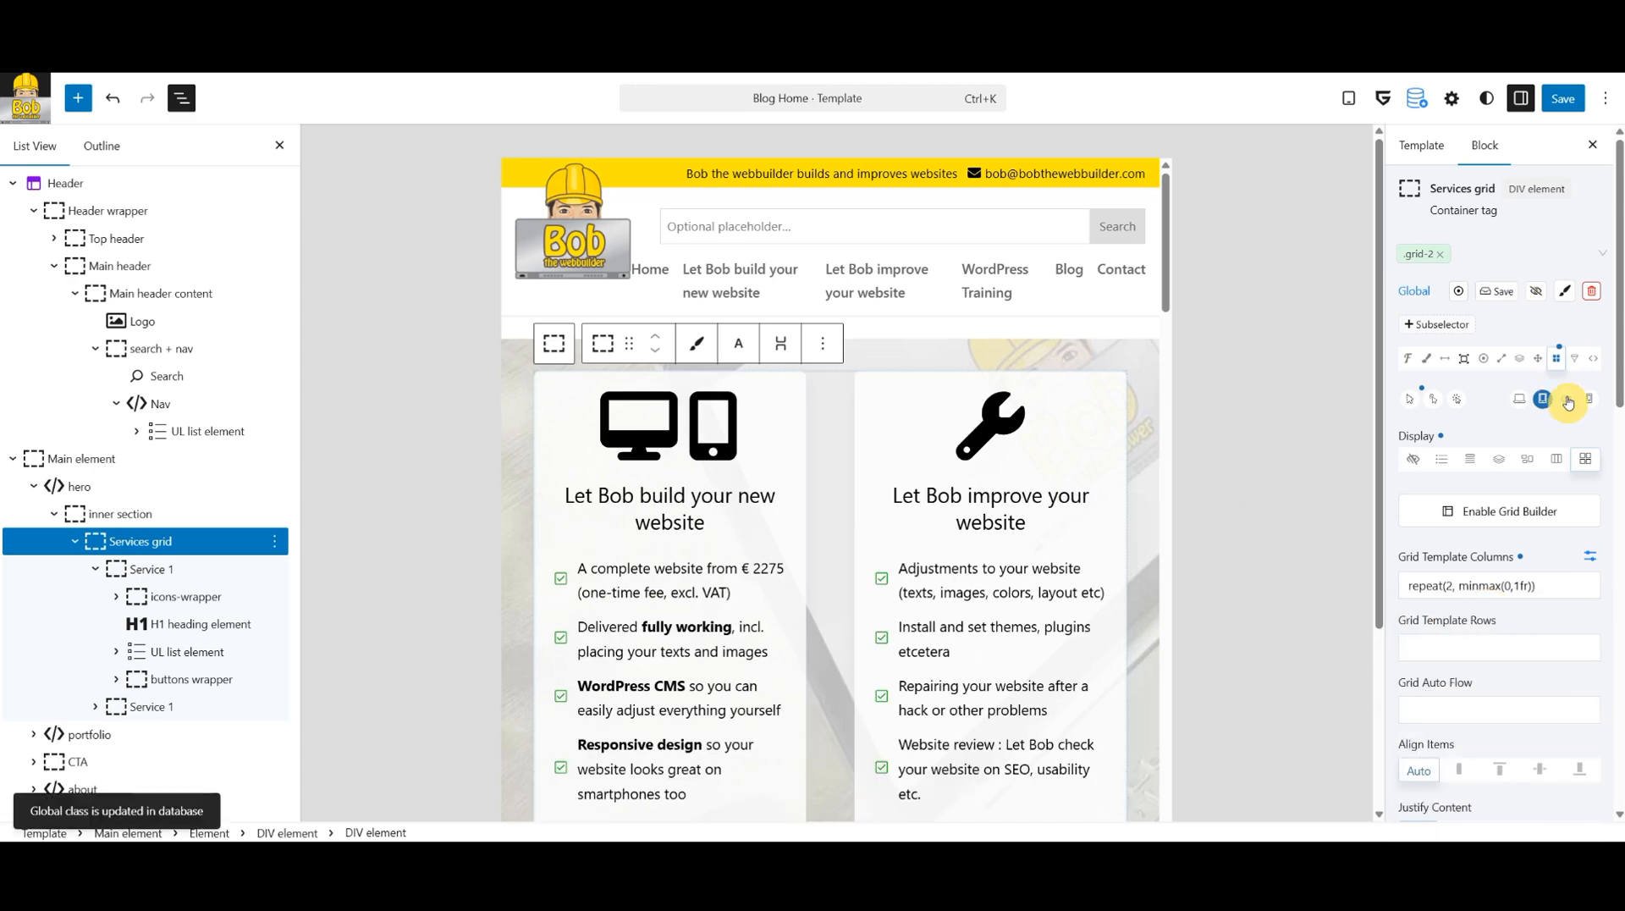
Set grid-2's grid template columns to unset for landscape mobile, and save the global class and the template.
{"action": "left_click", "coordinate": [1567, 403]}
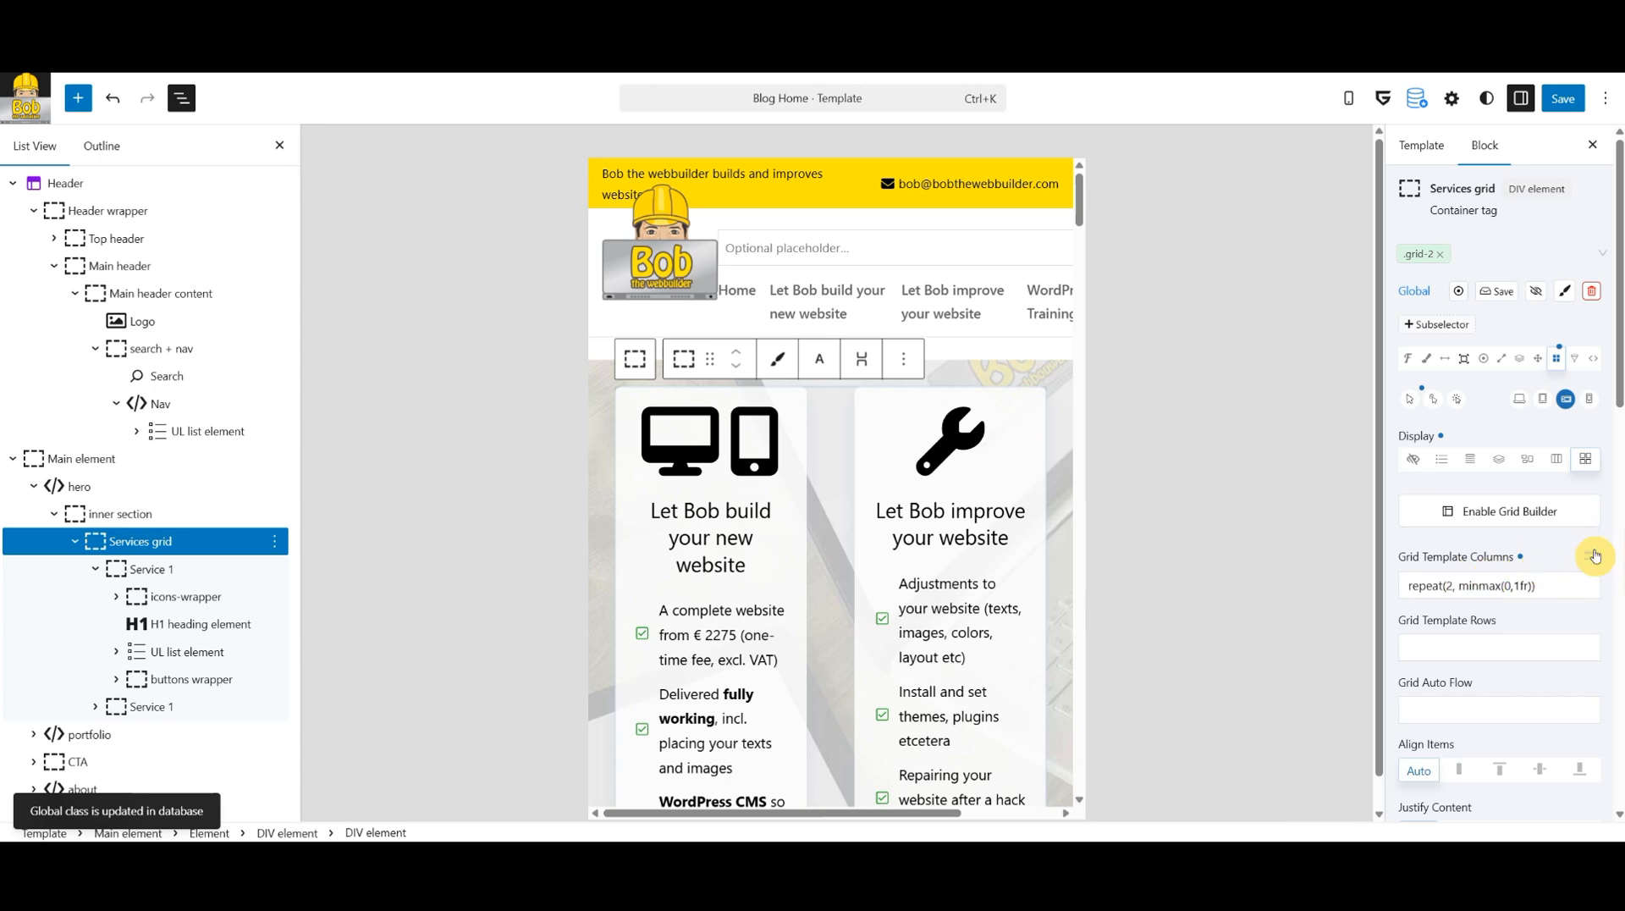
{"action": "left_click", "coordinate": [1553, 585]}
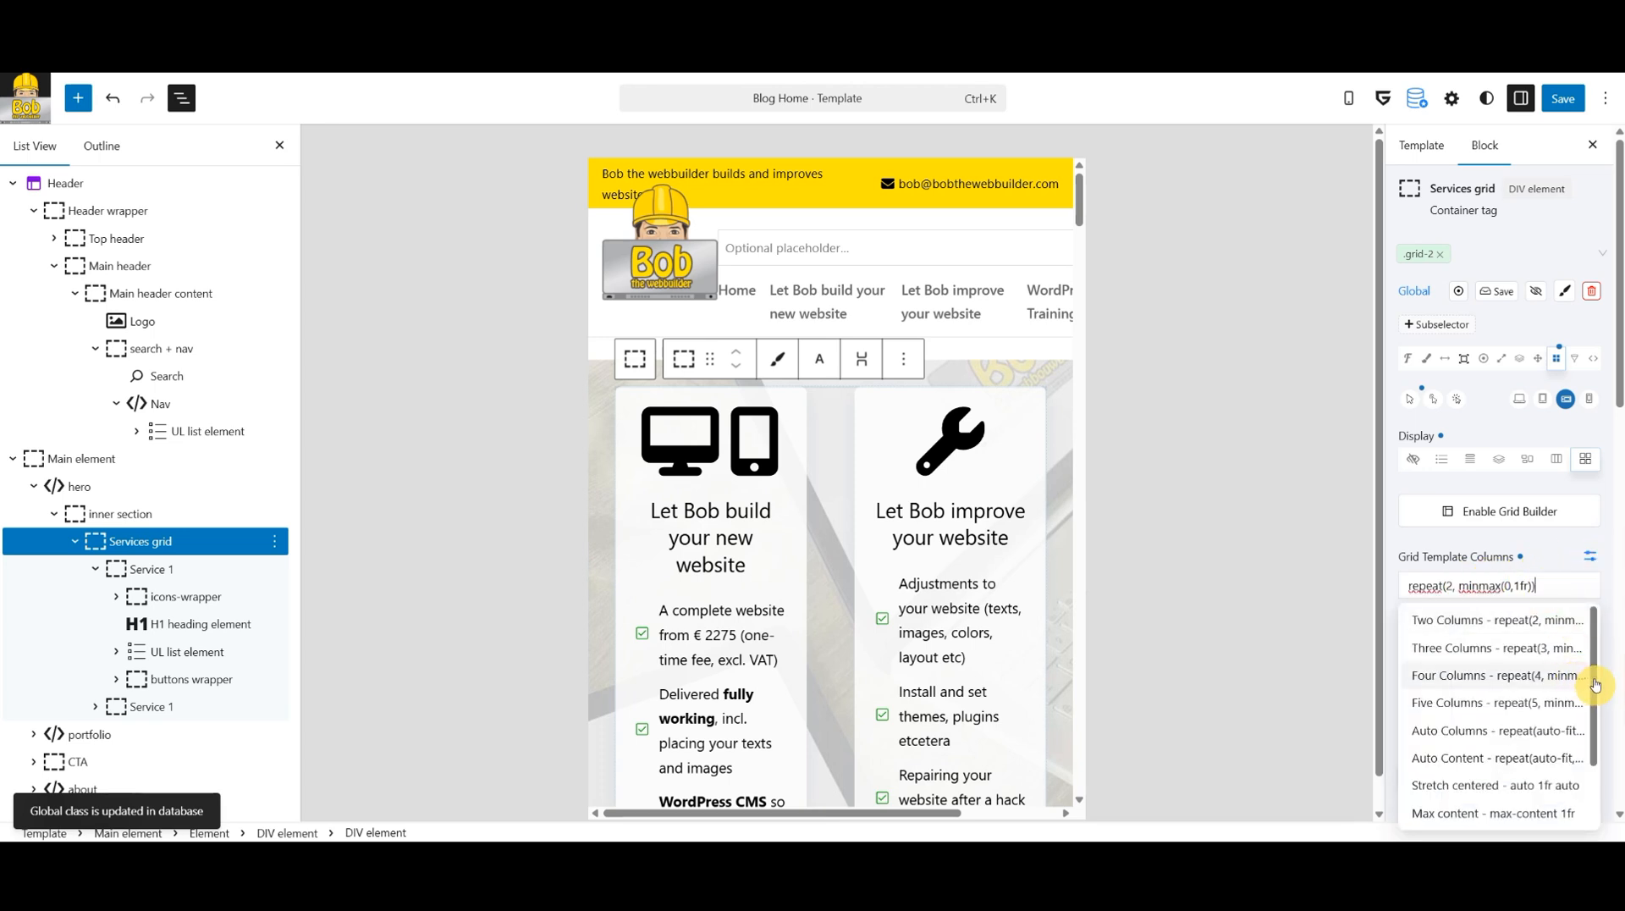
{"action": "left_click_drag", "start_coordinate": [1589, 673], "coordinate": [1596, 755]}
{"action": "left_click", "coordinate": [1444, 813]}
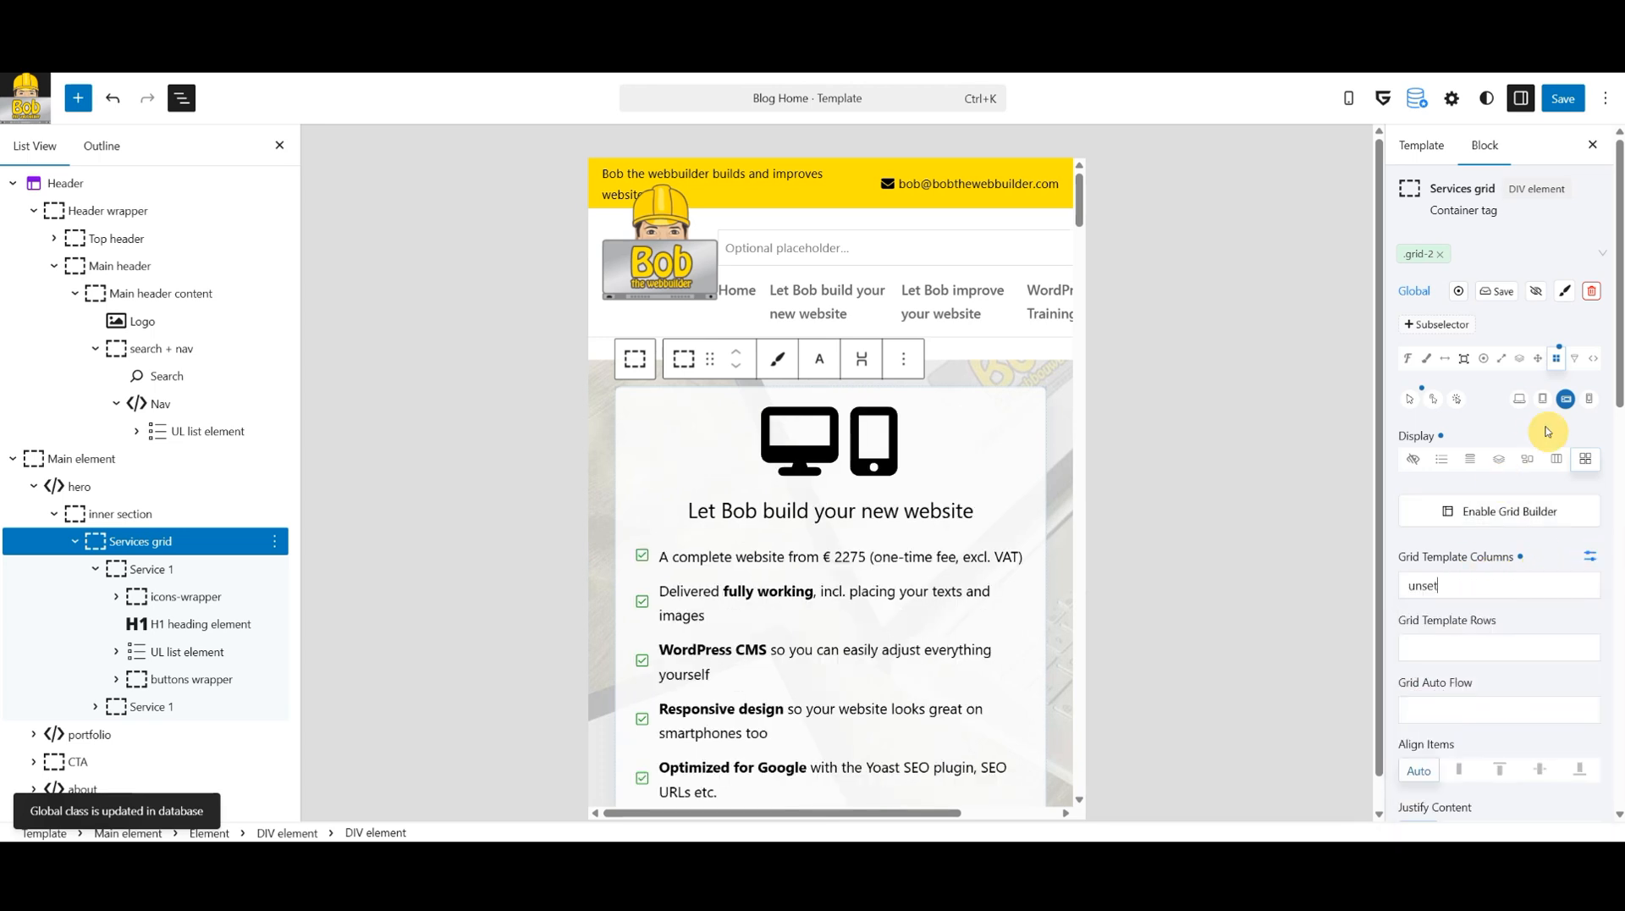
{"action": "left_click", "coordinate": [1497, 290]}
{"action": "left_click", "coordinate": [1564, 100]}
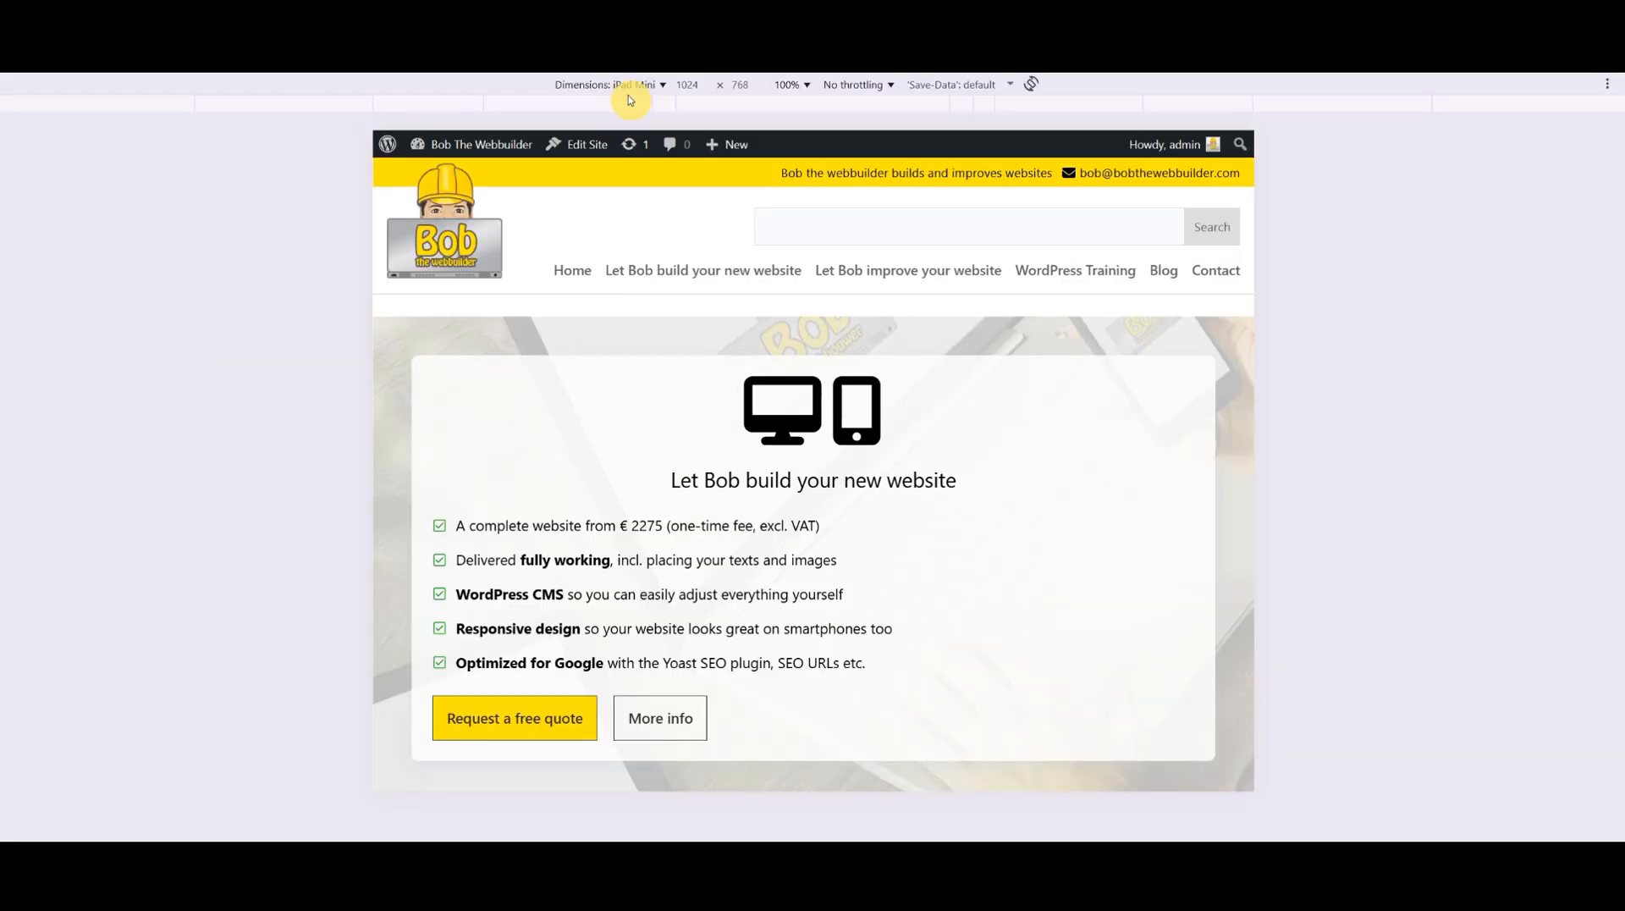
Set the tablet breakpoint to 769 in the GreenShift settings and check the service cards in the portrait iPad Mini preview.
{"action": "left_click", "coordinate": [1030, 85]}
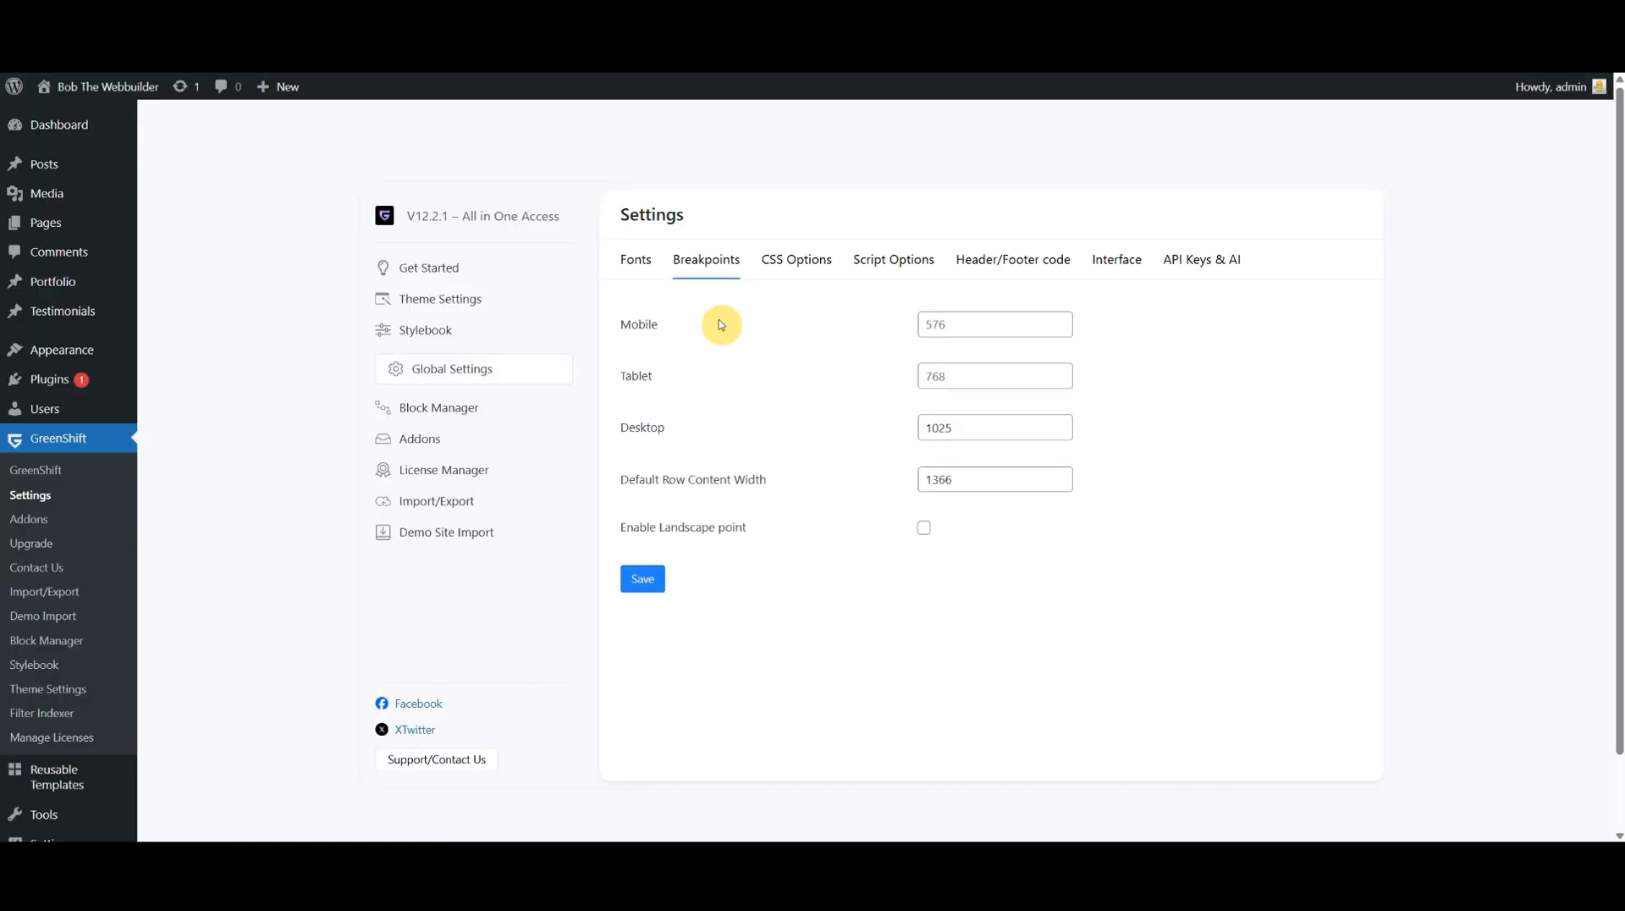
{"action": "left_click", "coordinate": [951, 375]}
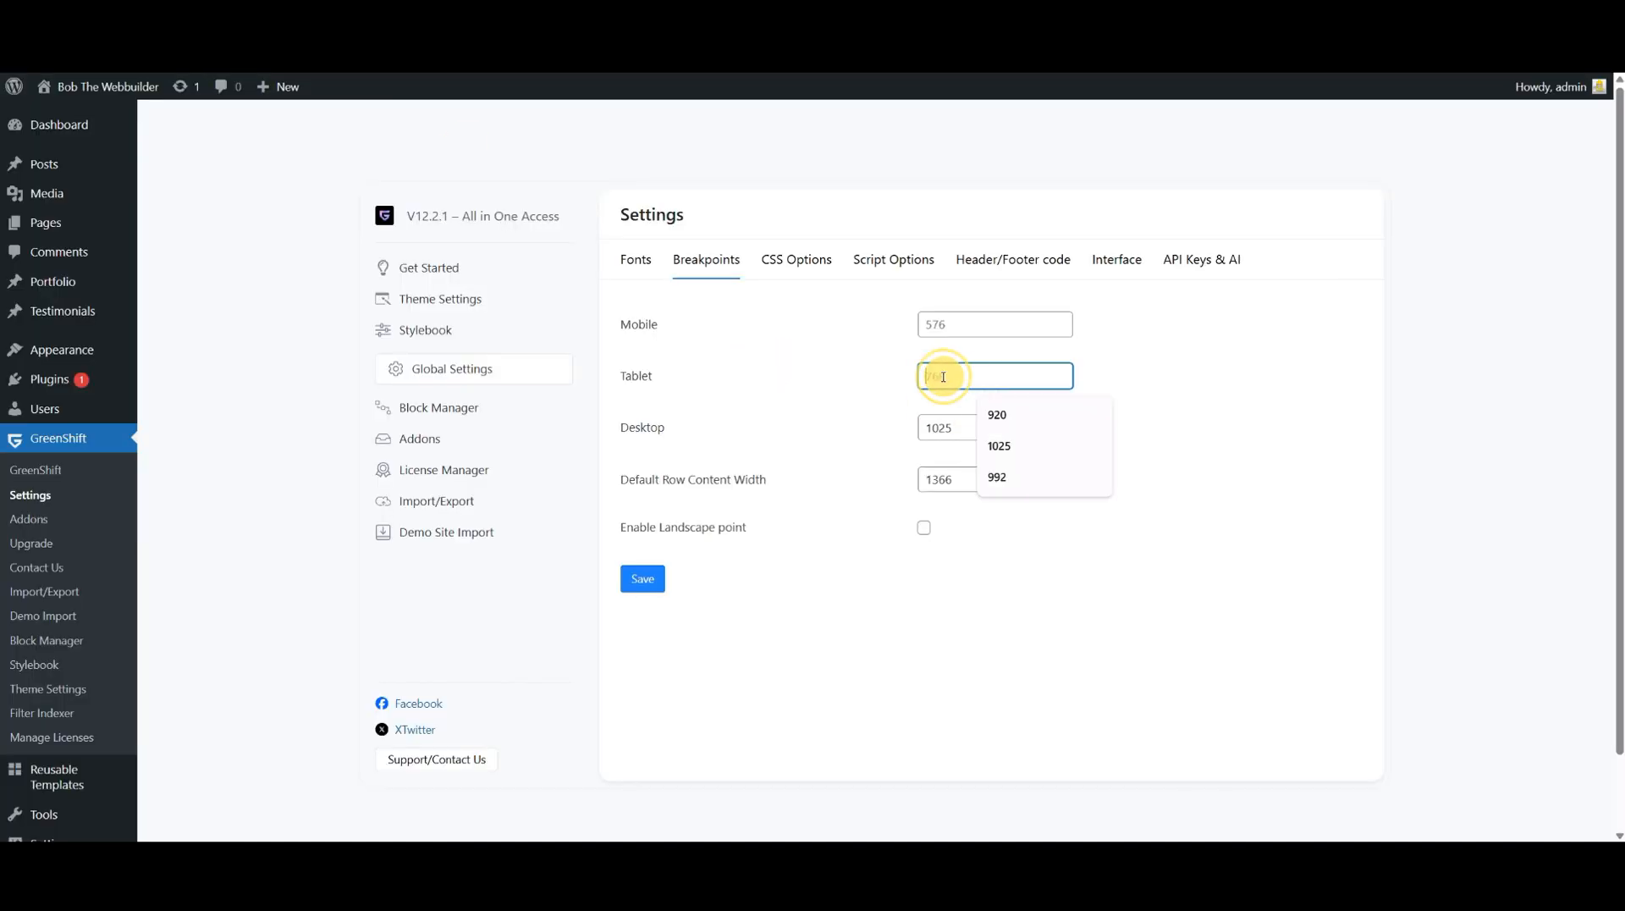
{"action": "type", "text": "7"}
{"action": "type", "text": "68"}
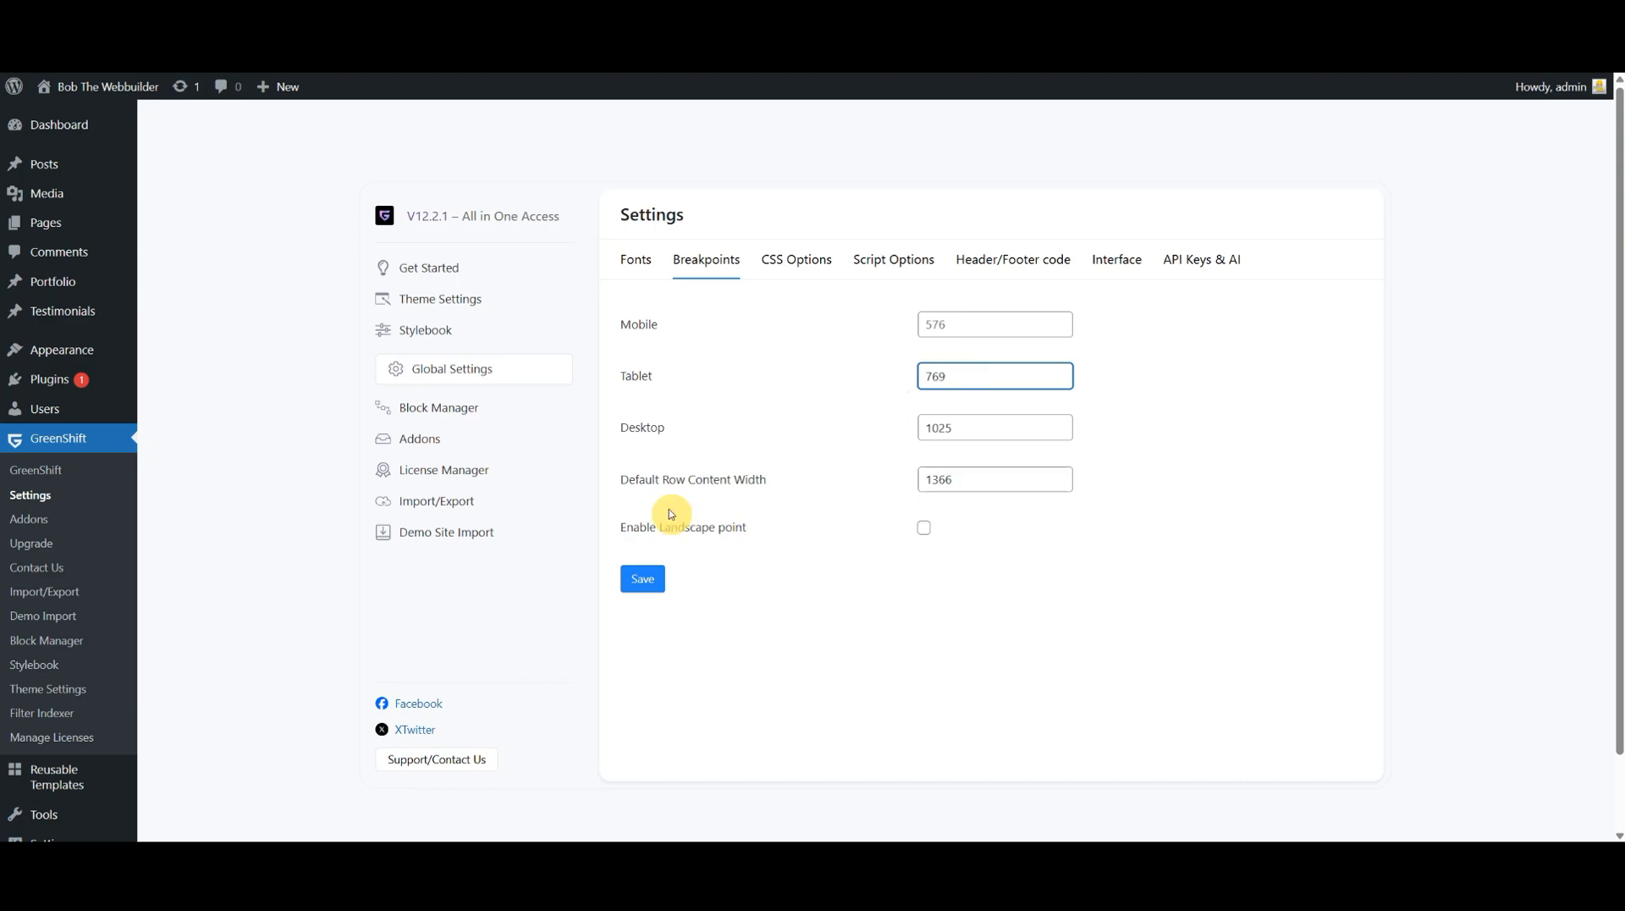
{"action": "left_click", "coordinate": [645, 579]}
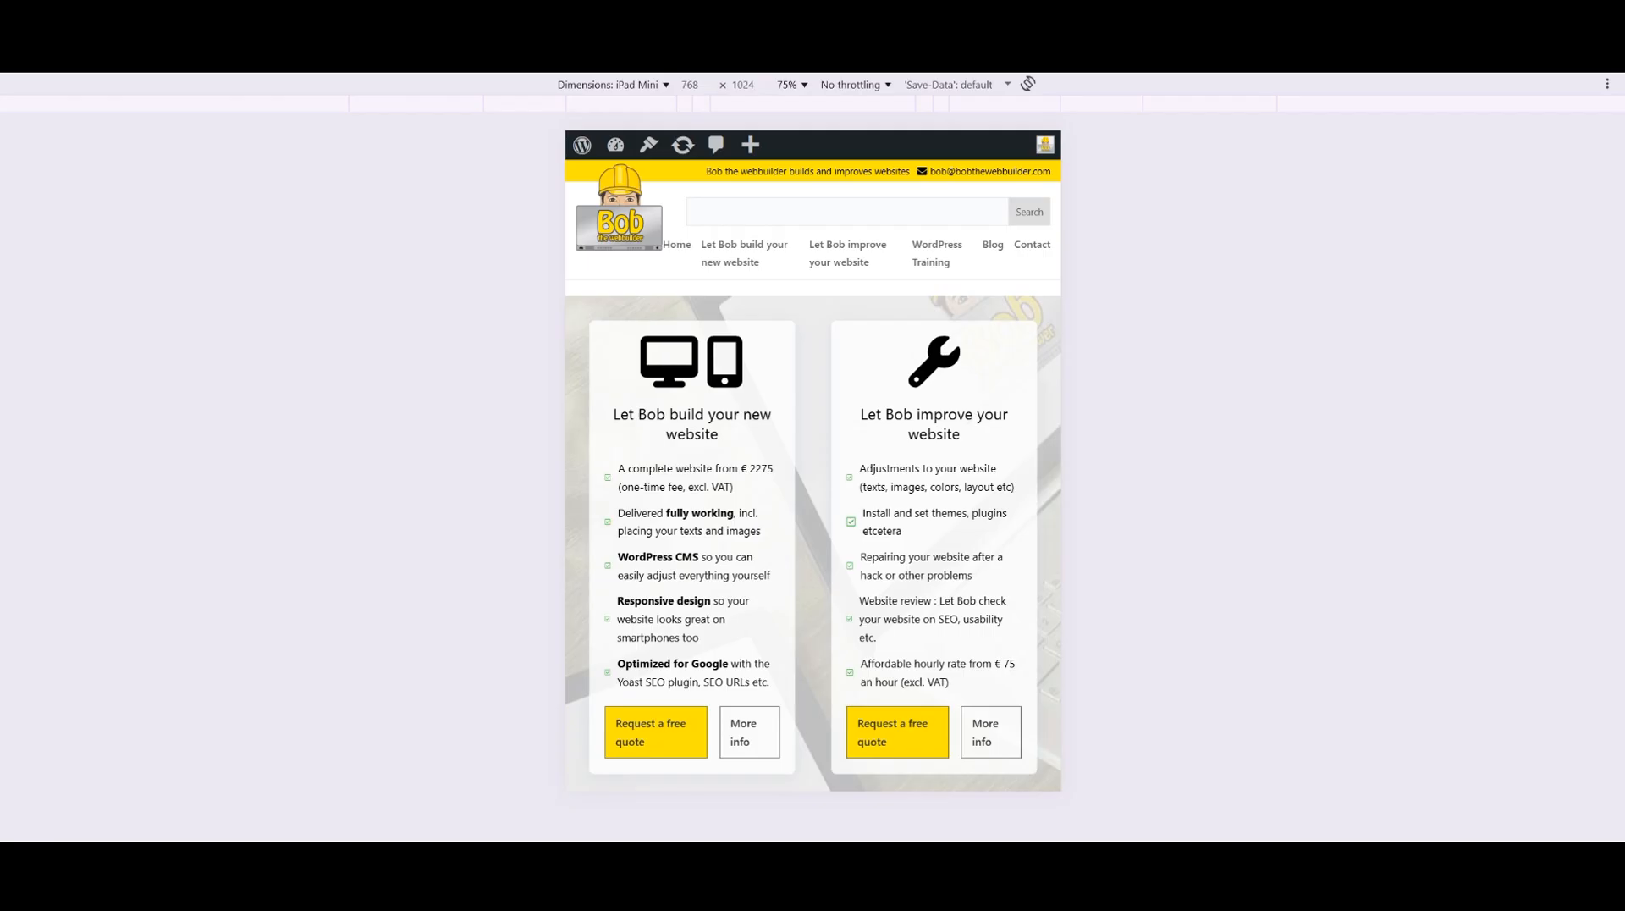
{"action": "scroll", "coordinate": [982, 461], "scroll_direction": "down", "scroll_amount": 5}
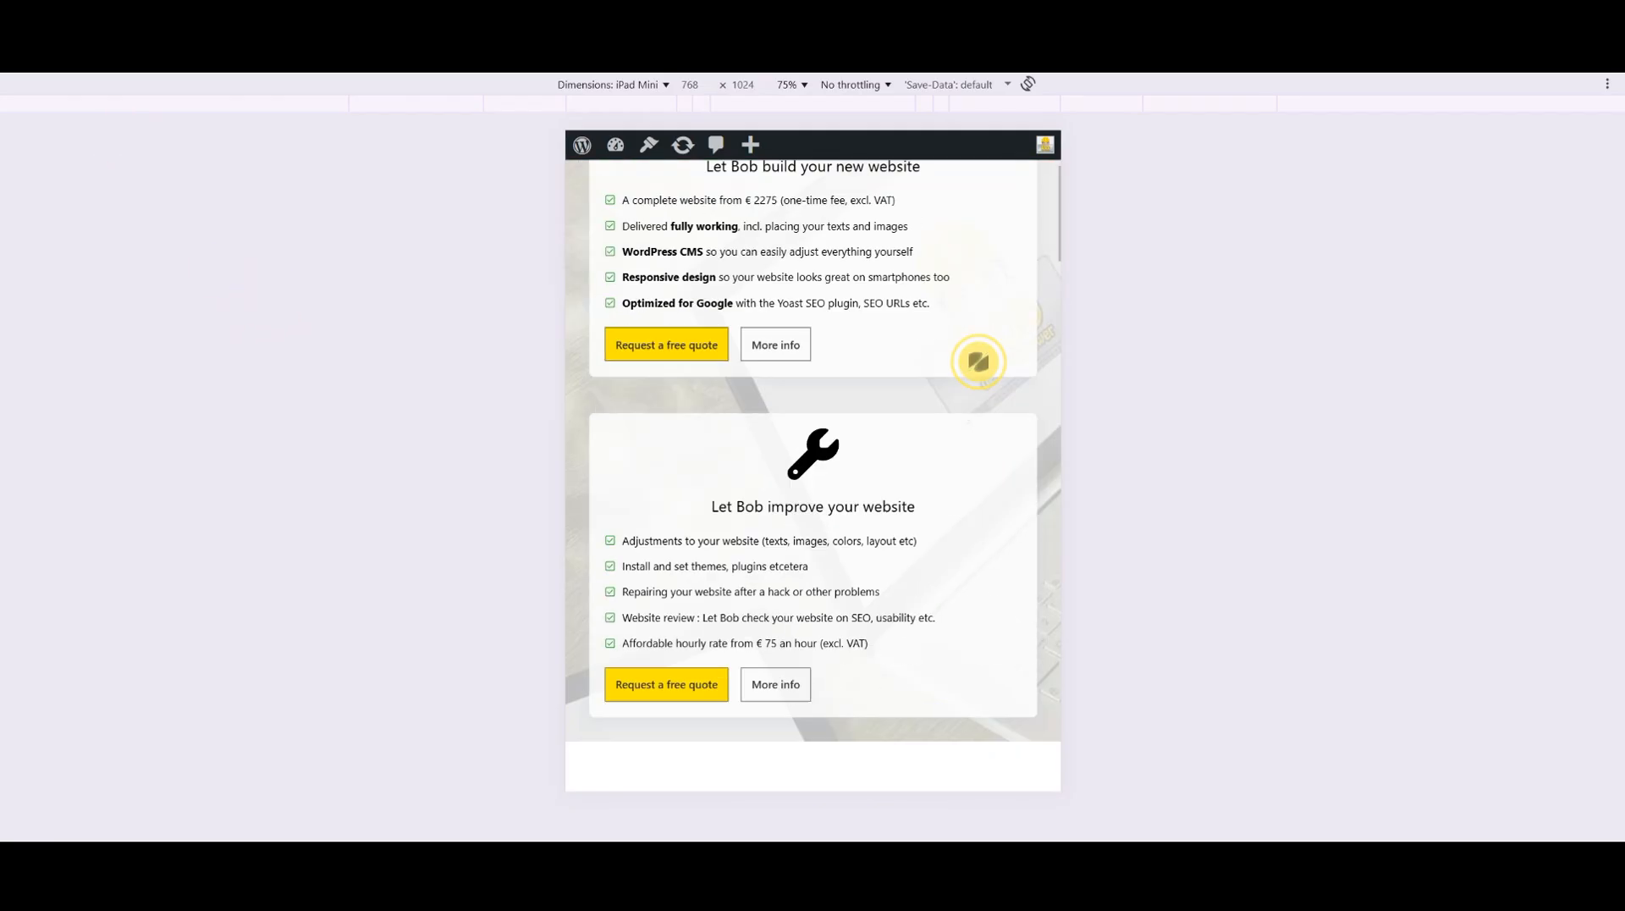
{"action": "scroll", "coordinate": [950, 519], "scroll_direction": "up", "scroll_amount": 9}
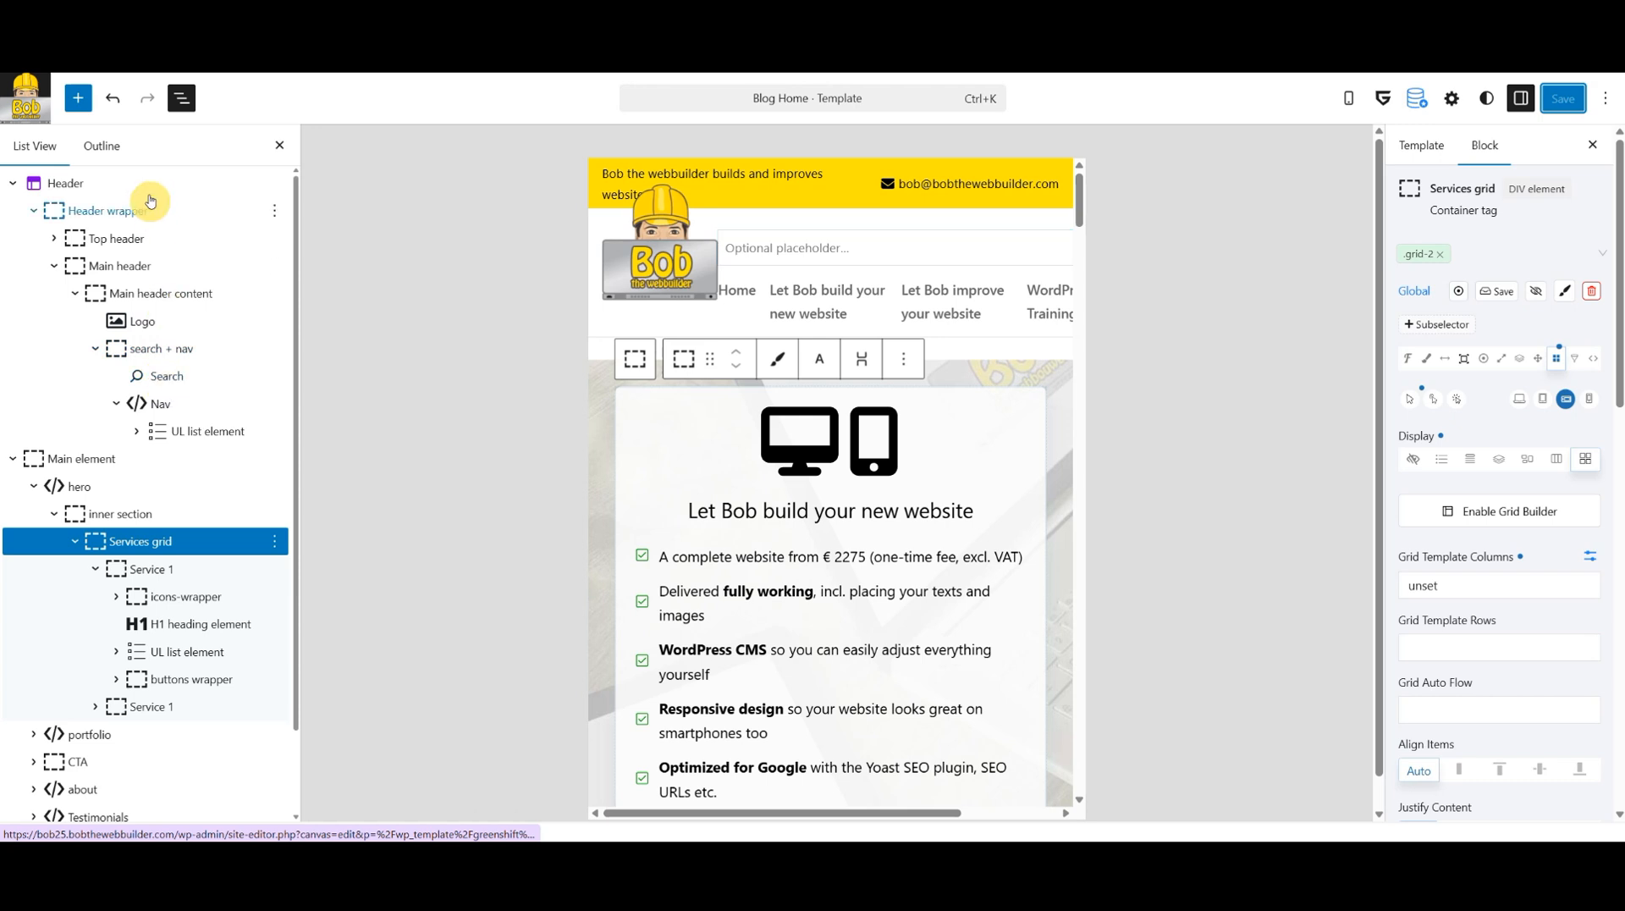
In the site editor, hide the header's search + nav container on landscape mobile and mobile through its .main-header__search-nav-wrapper class, and save the header.
{"action": "left_click", "coordinate": [145, 209]}
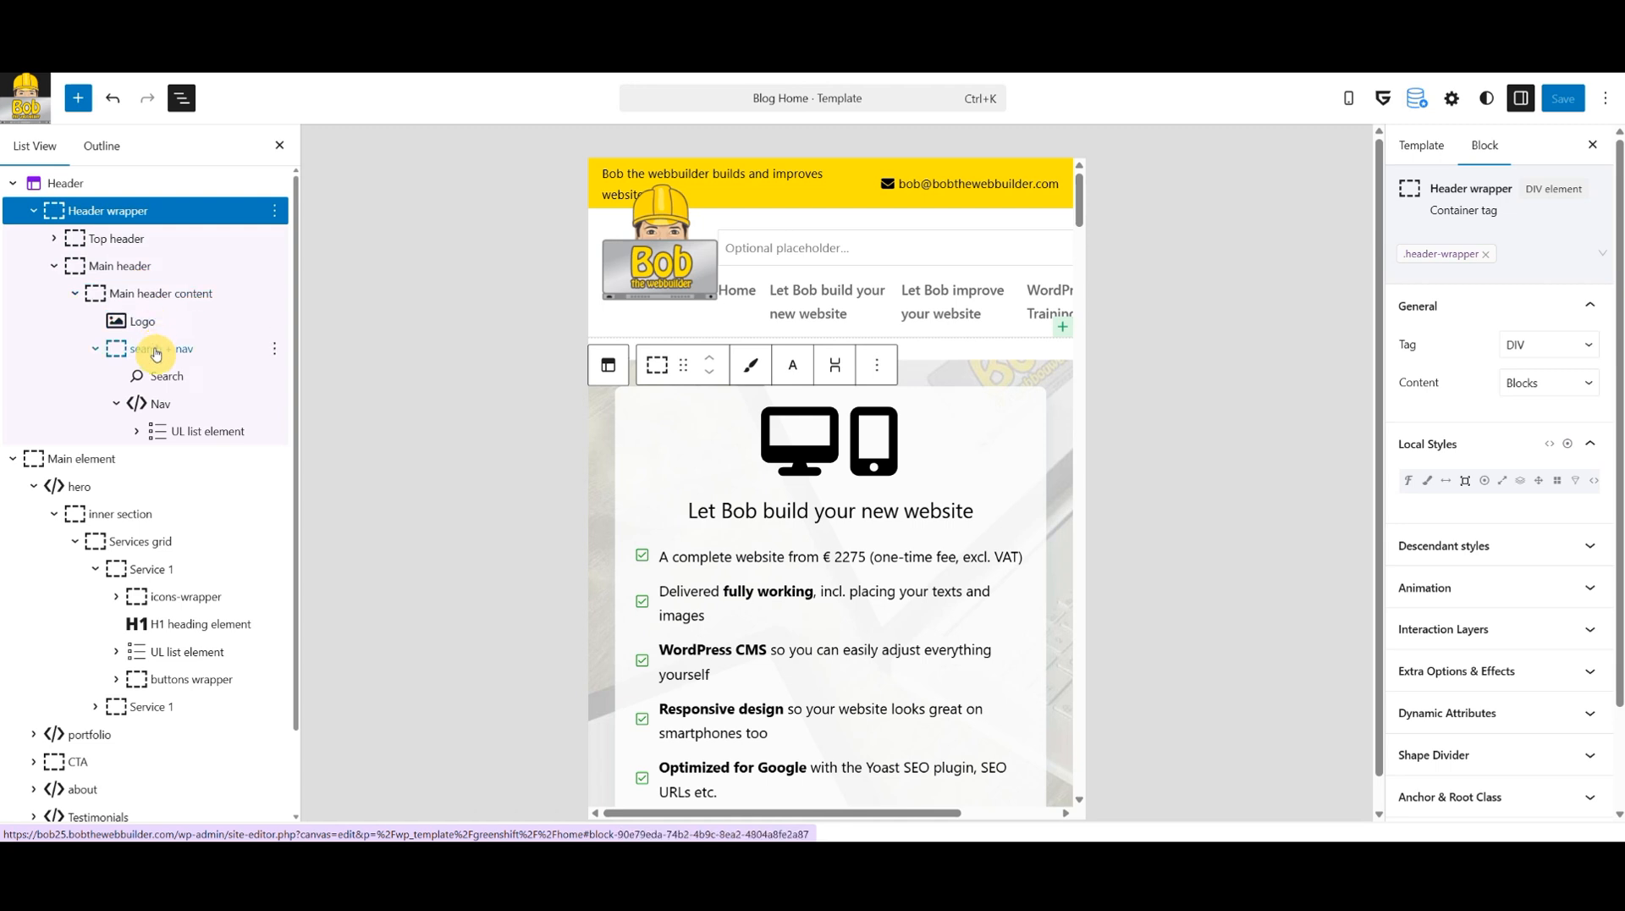
{"action": "left_click", "coordinate": [155, 352]}
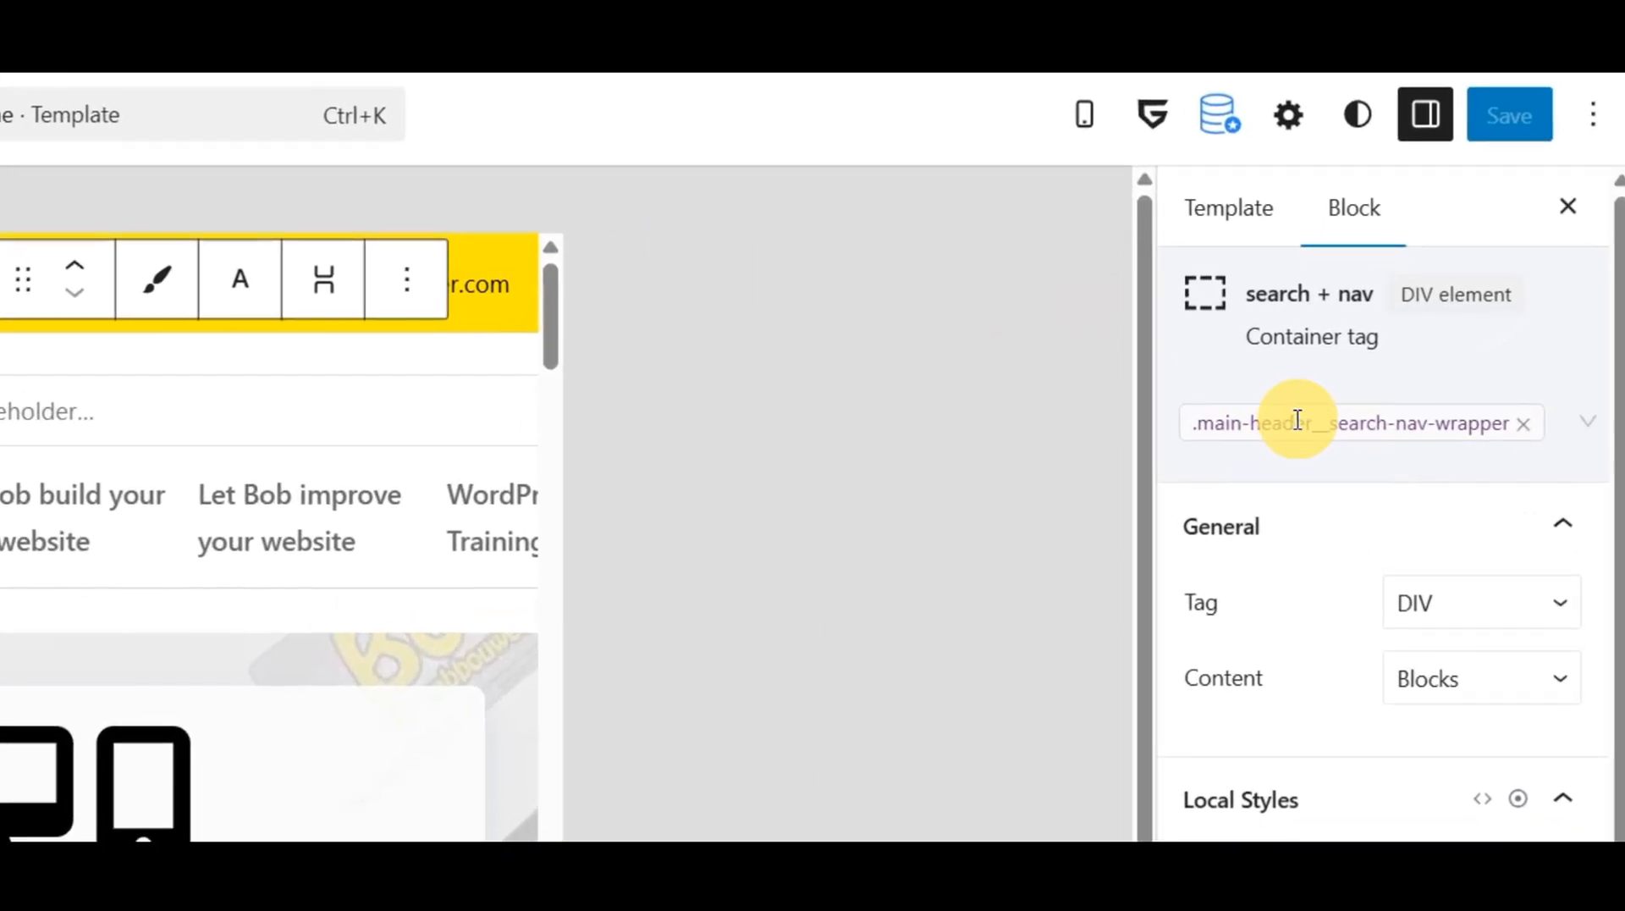
{"action": "left_click", "coordinate": [1448, 258]}
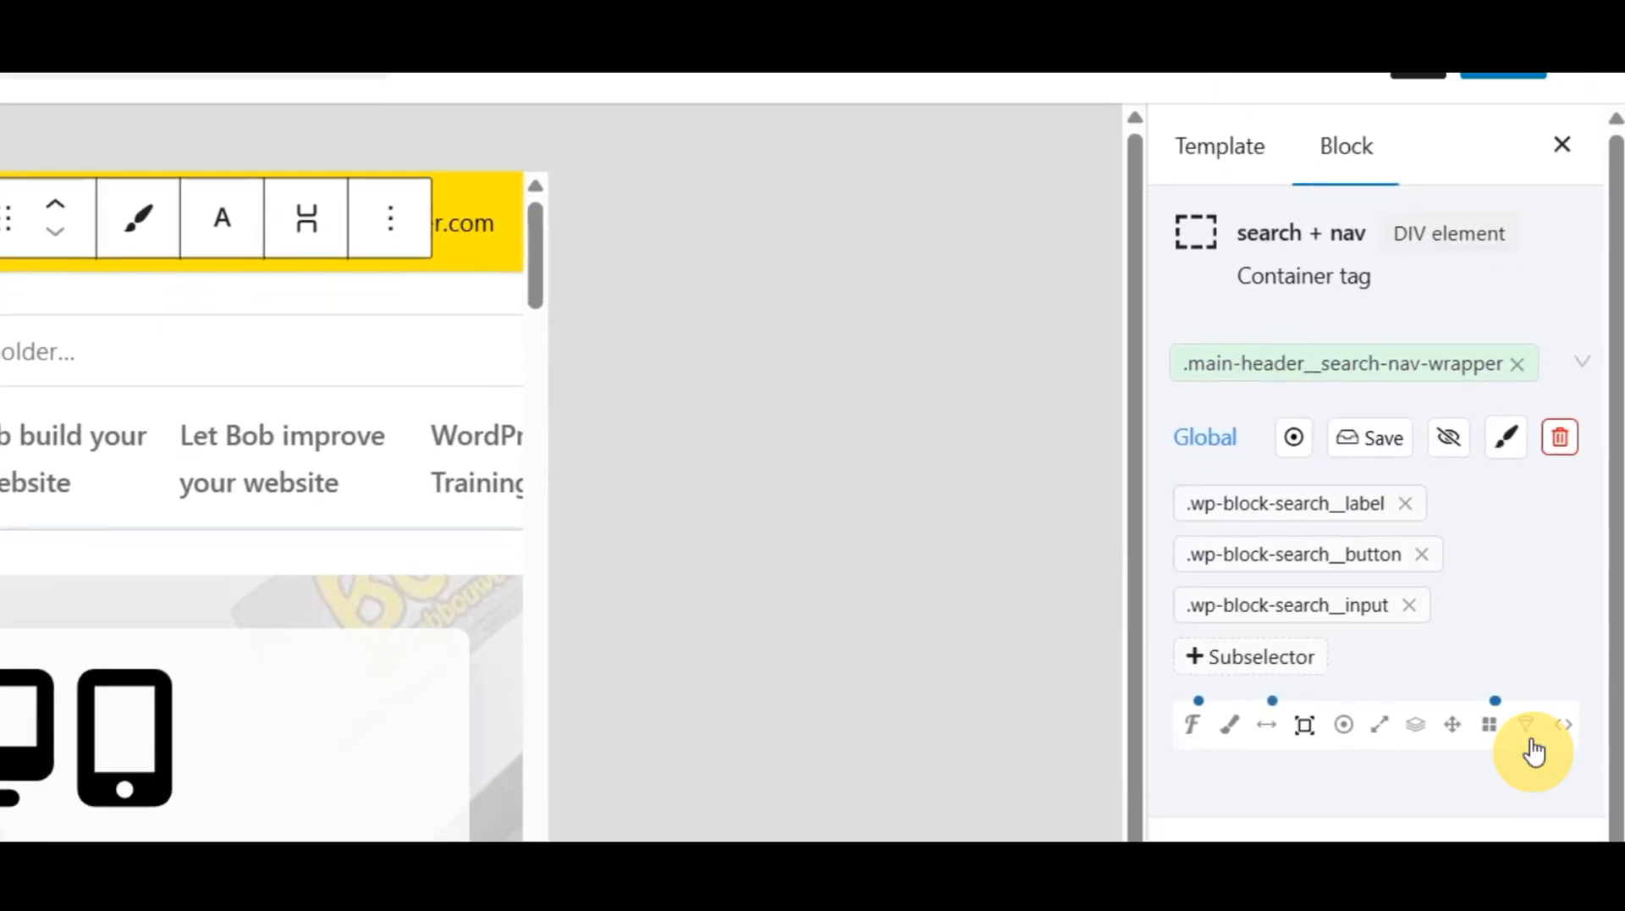
{"action": "left_click", "coordinate": [1565, 783]}
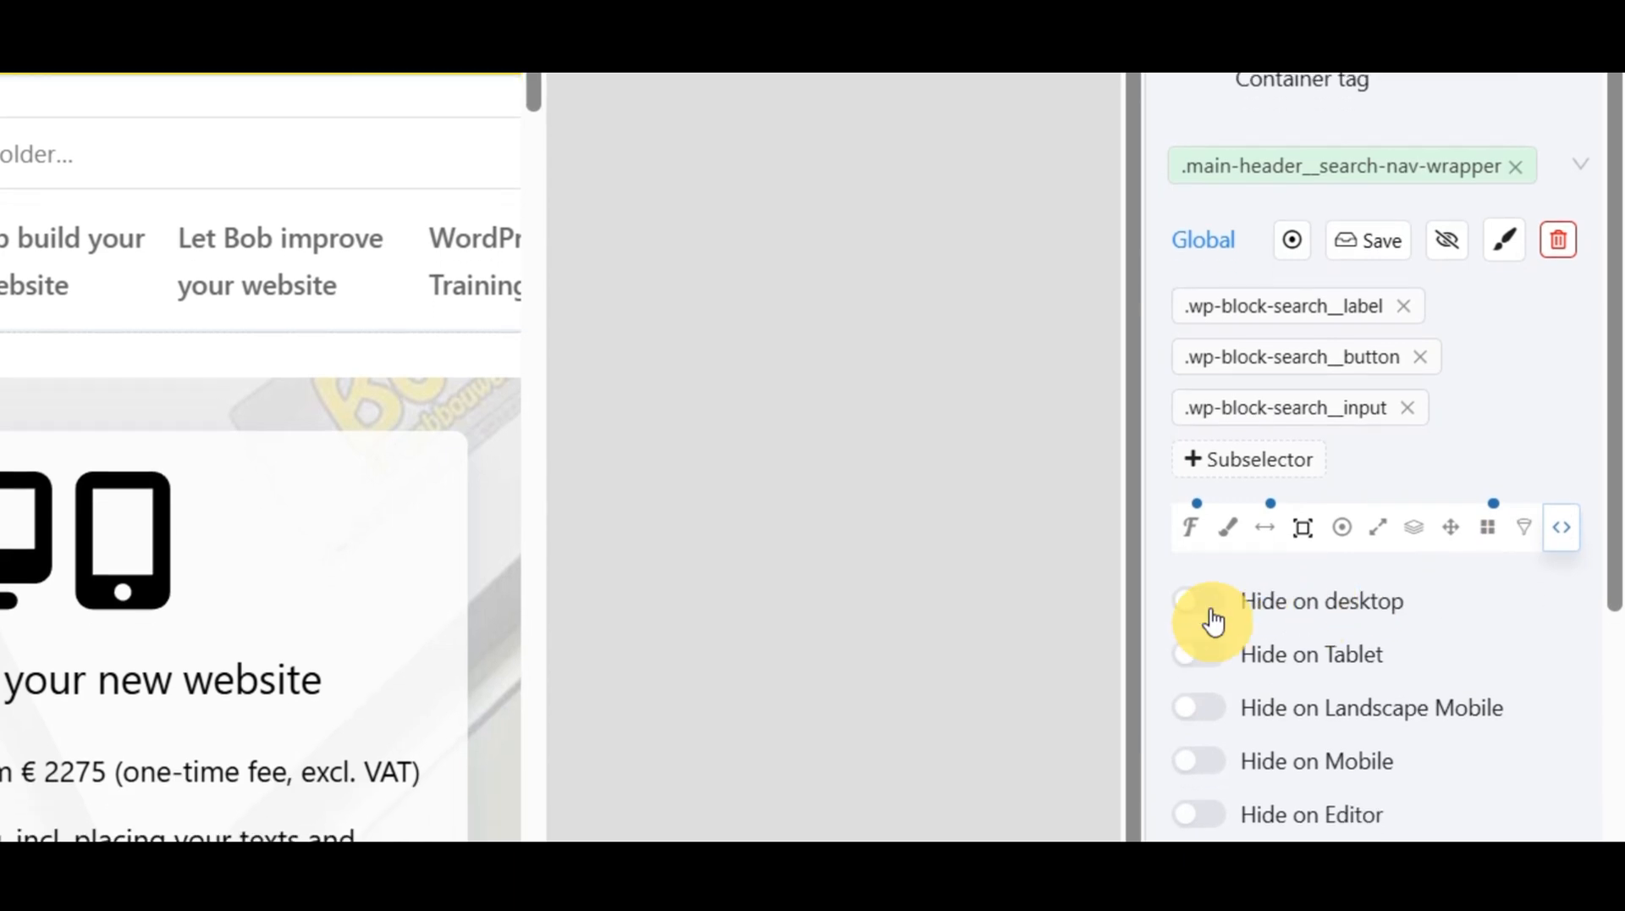
{"action": "left_click", "coordinate": [1199, 775]}
{"action": "left_click", "coordinate": [1200, 829]}
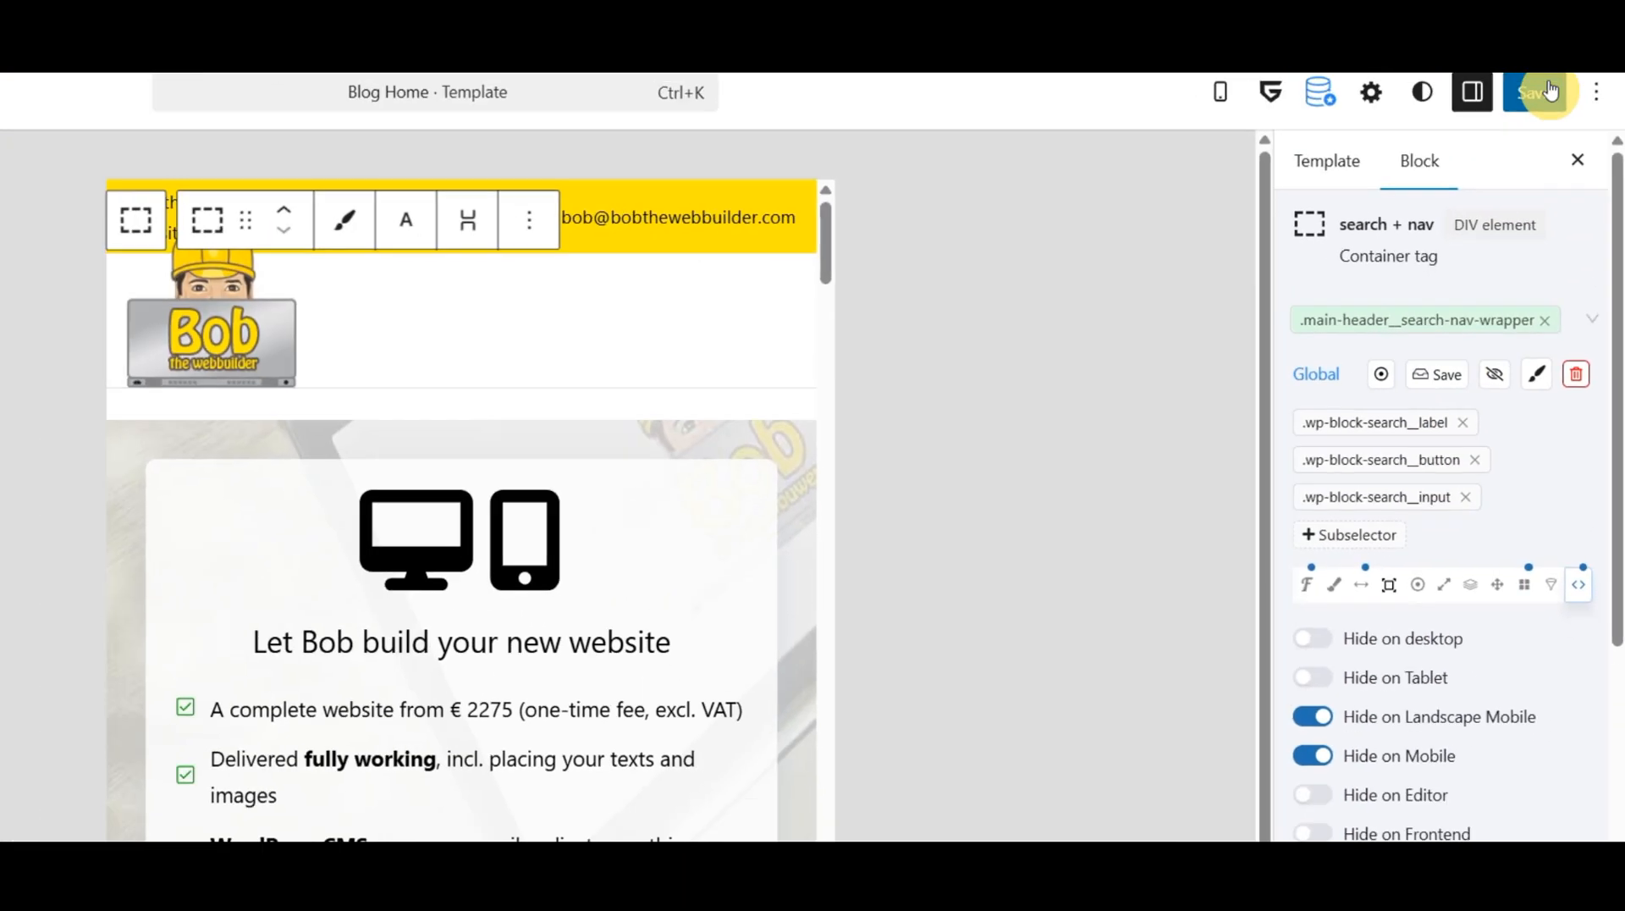
{"action": "left_click", "coordinate": [1550, 91]}
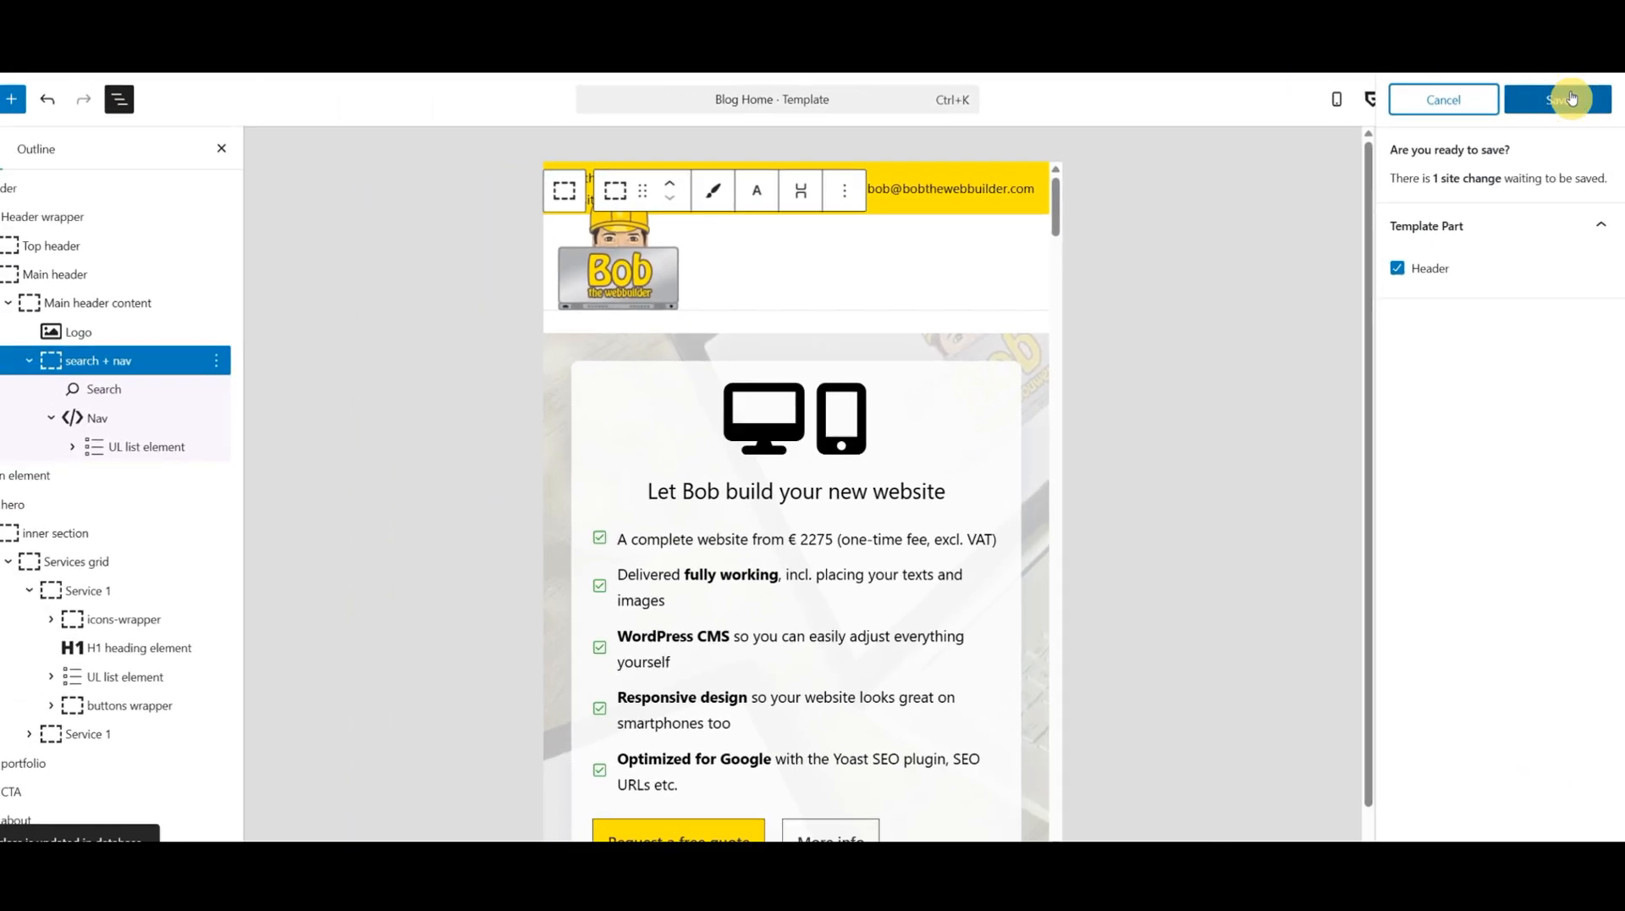
{"action": "left_click", "coordinate": [1550, 90]}
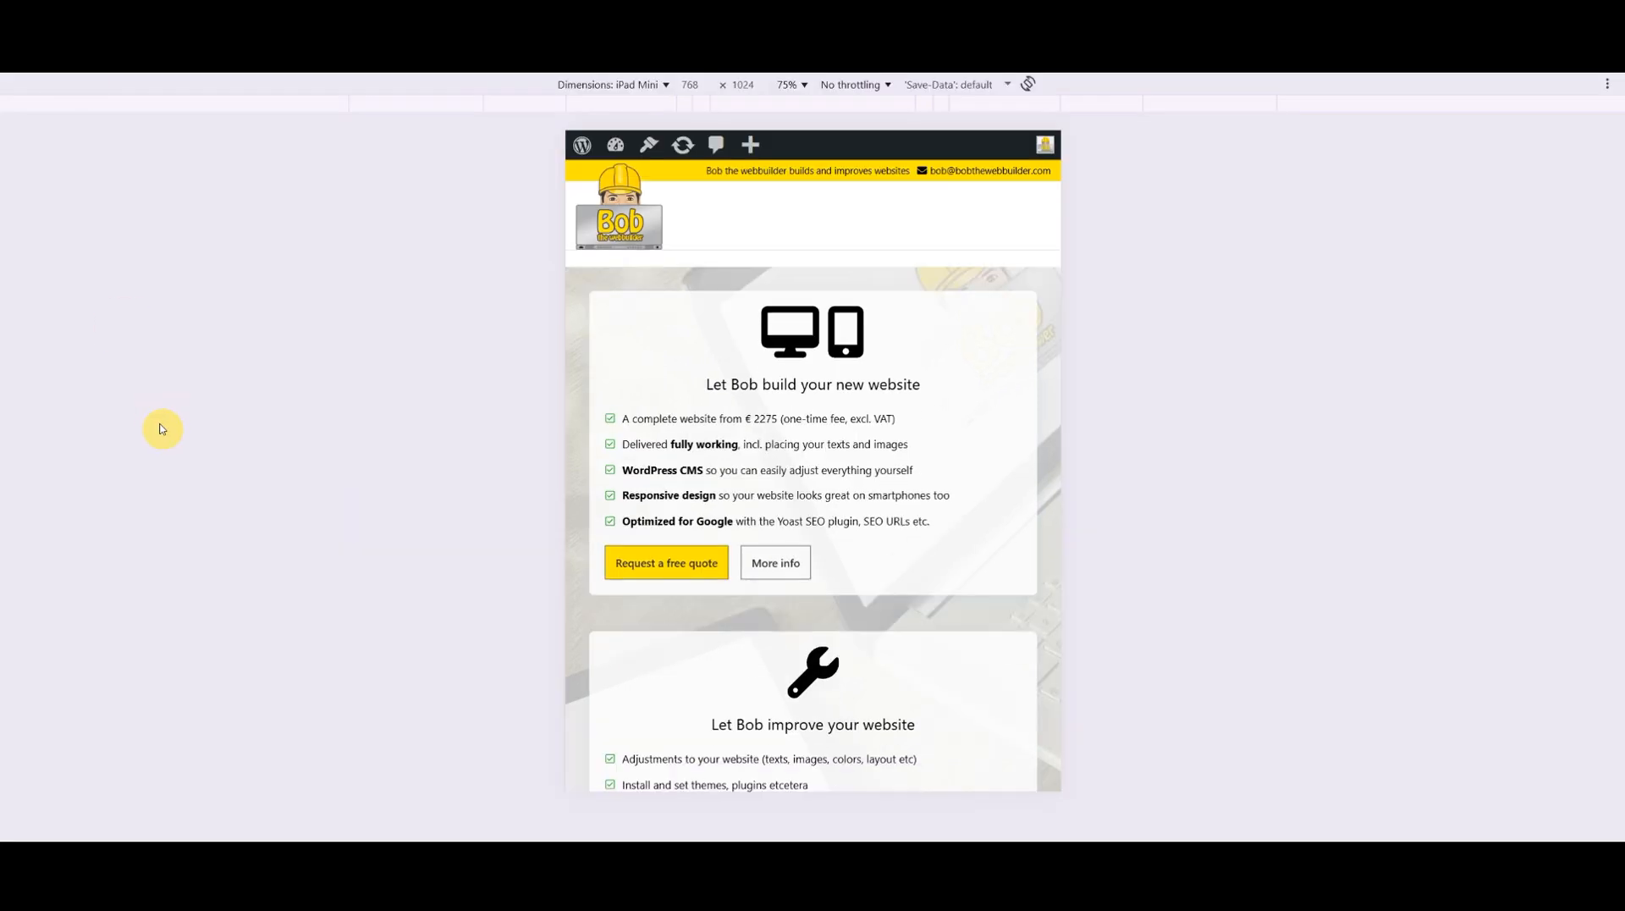
Check the page header in the iPad Mini preview in both landscape and portrait orientation.
{"action": "left_click", "coordinate": [1029, 83]}
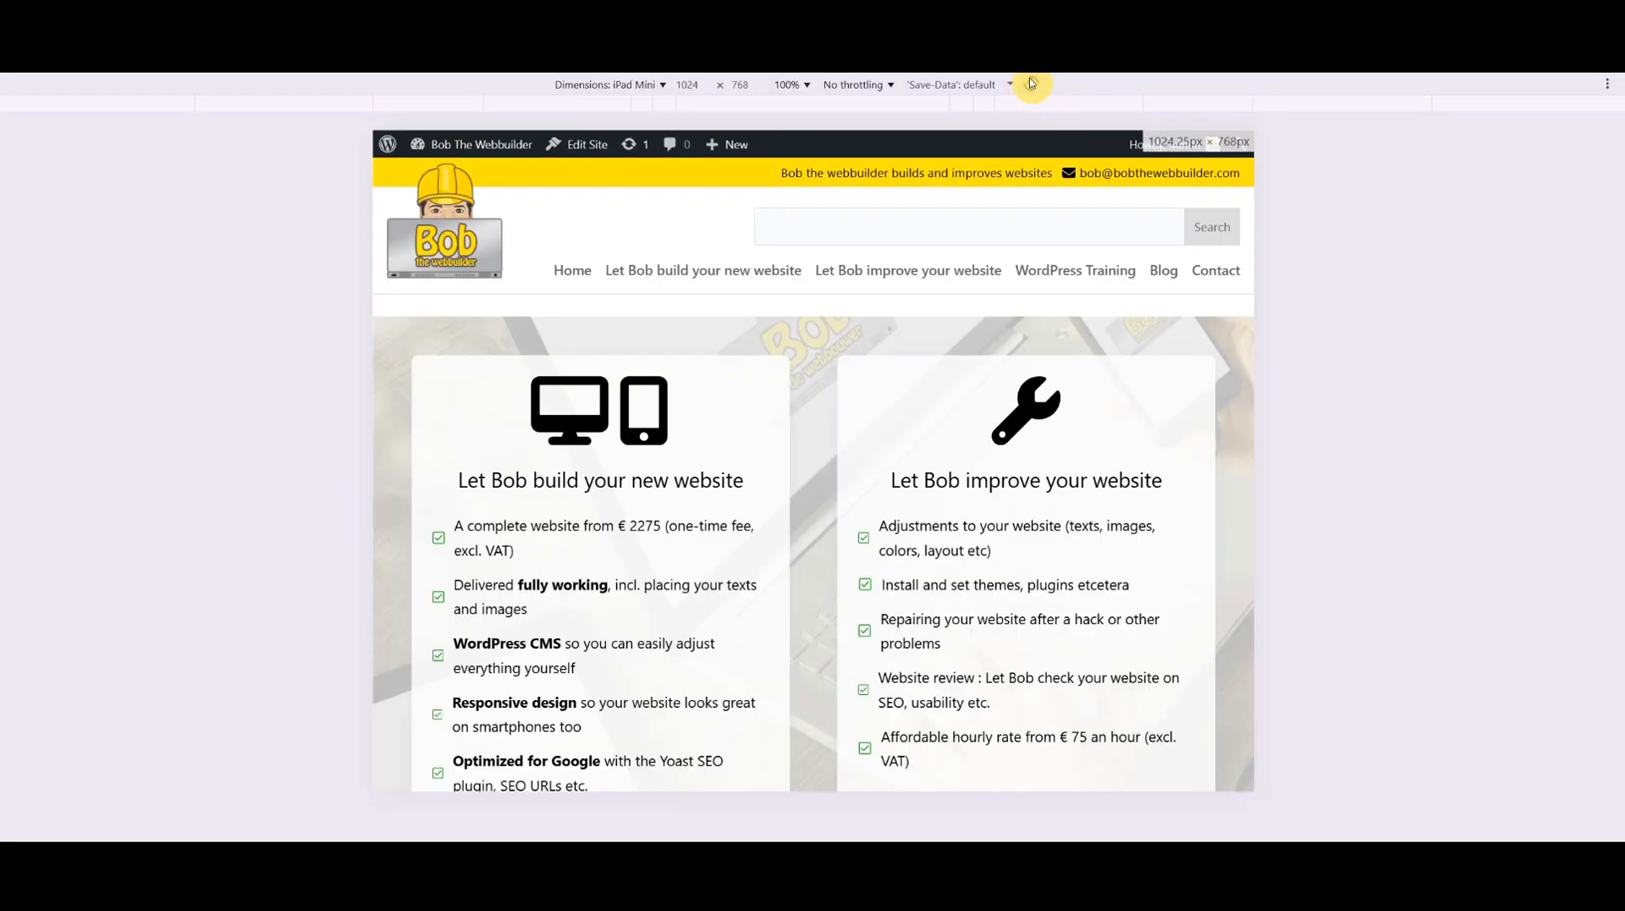
{"action": "left_click", "coordinate": [1030, 82]}
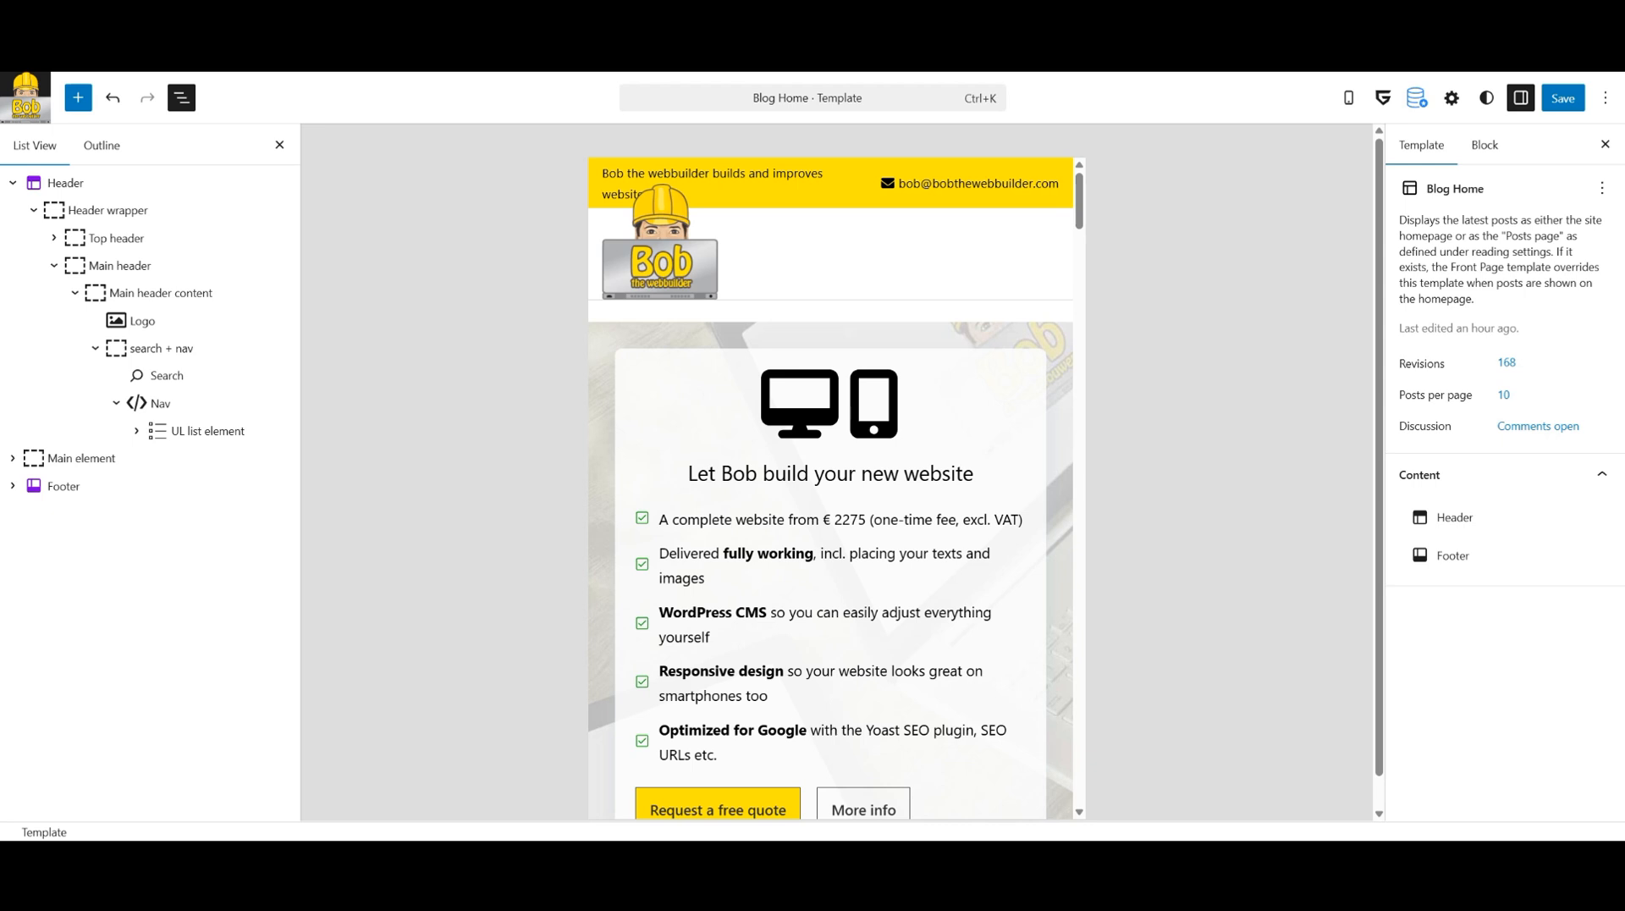
In the site editor, add a DIV element to the template and insert an SVG element inside it.
{"action": "left_click", "coordinate": [77, 98]}
{"action": "left_click", "coordinate": [225, 280]}
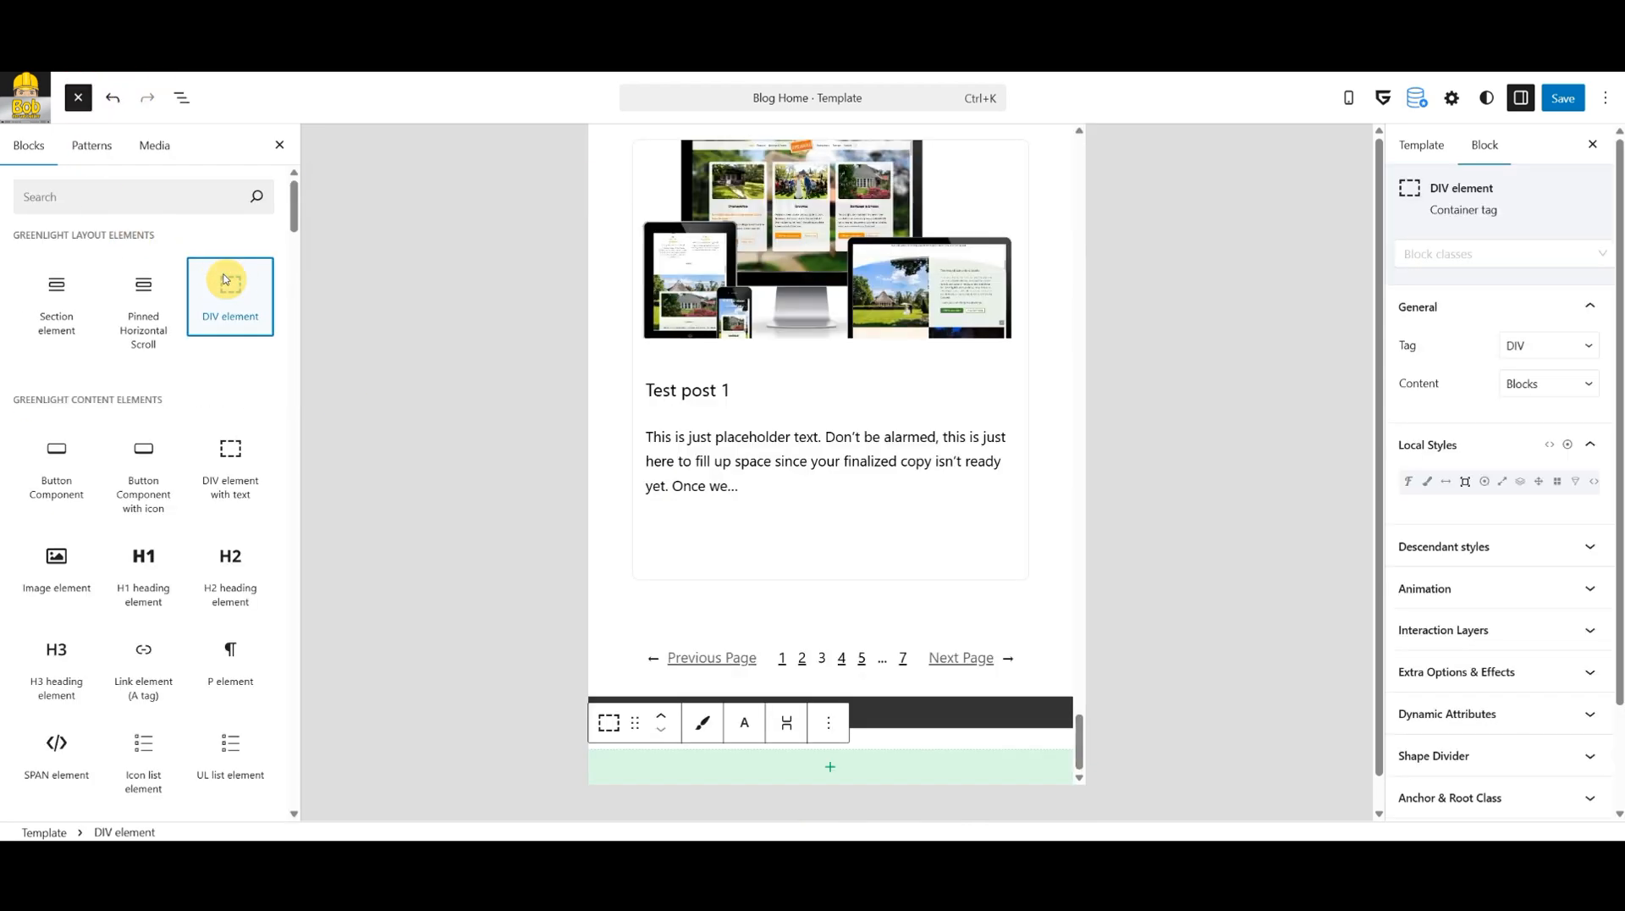
{"action": "left_click", "coordinate": [109, 205]}
{"action": "type", "text": "svg"}
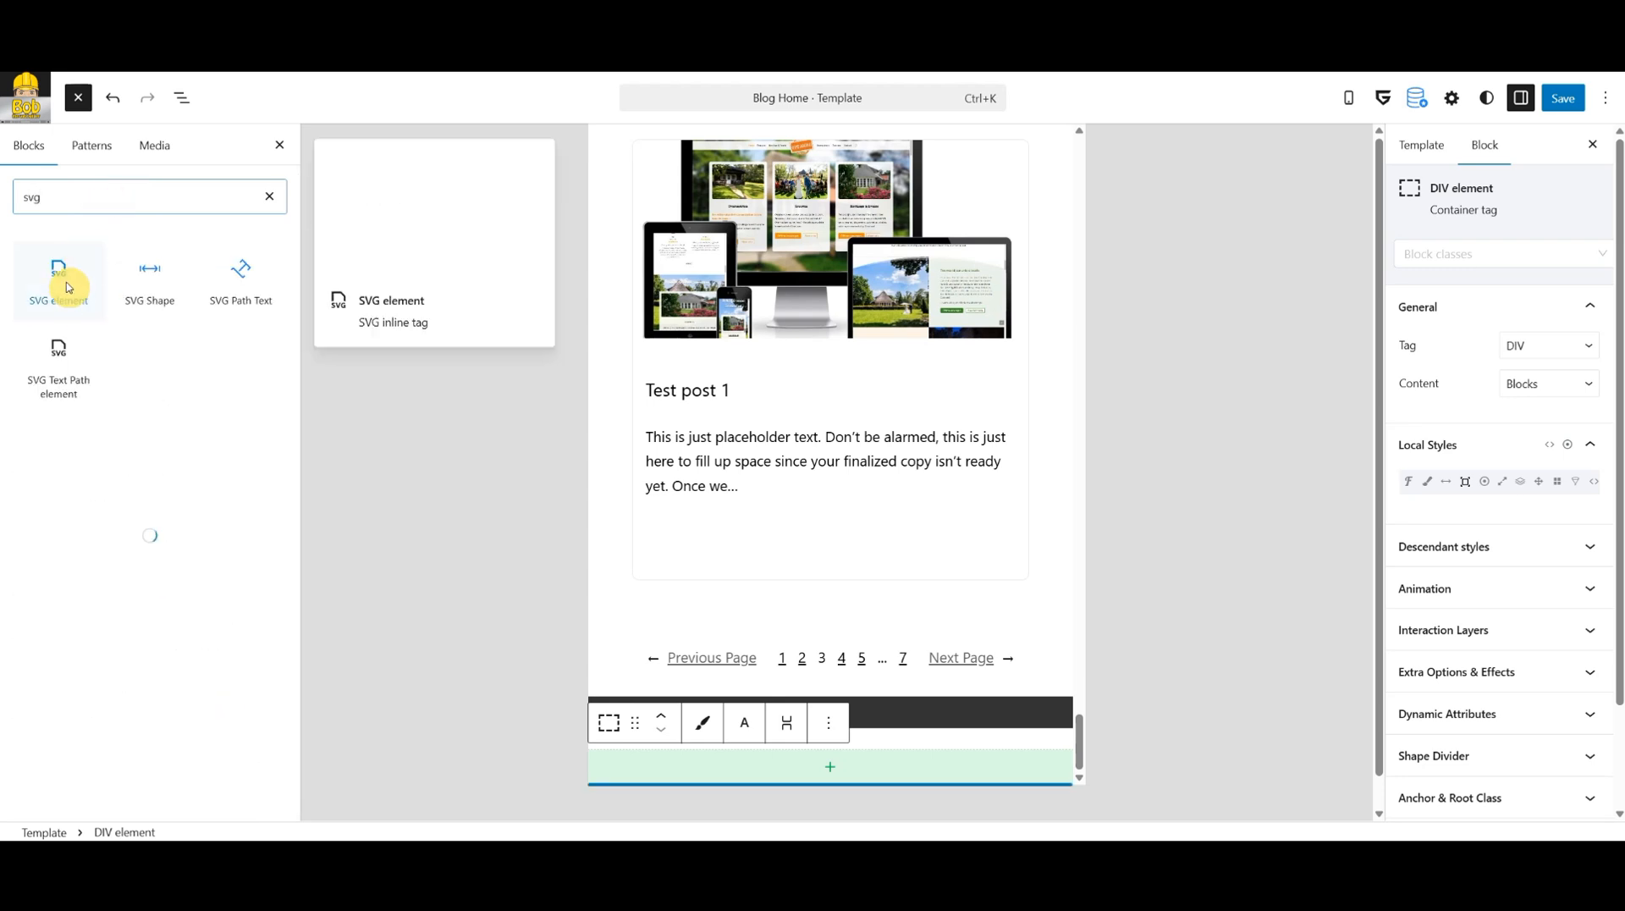
{"action": "left_click", "coordinate": [53, 297]}
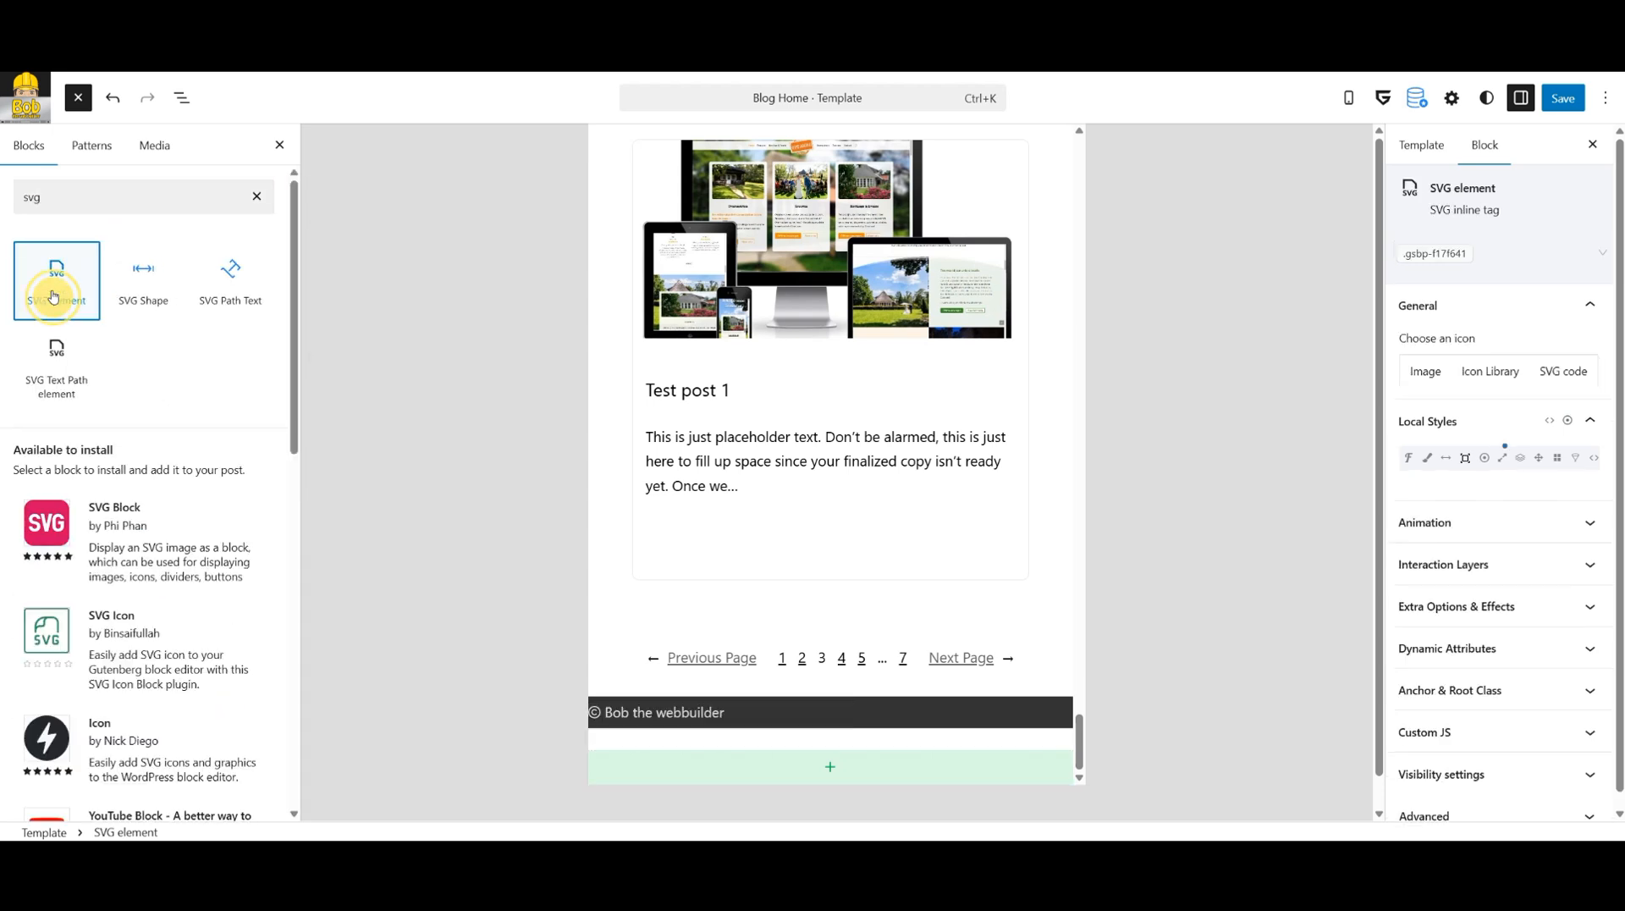
Move the new DIV element with its SVG into the Header wrapper, directly below Main header.
{"action": "left_click", "coordinate": [182, 98]}
{"action": "left_click_drag", "start_coordinate": [73, 295], "coordinate": [106, 272]}
{"action": "left_click", "coordinate": [12, 182]}
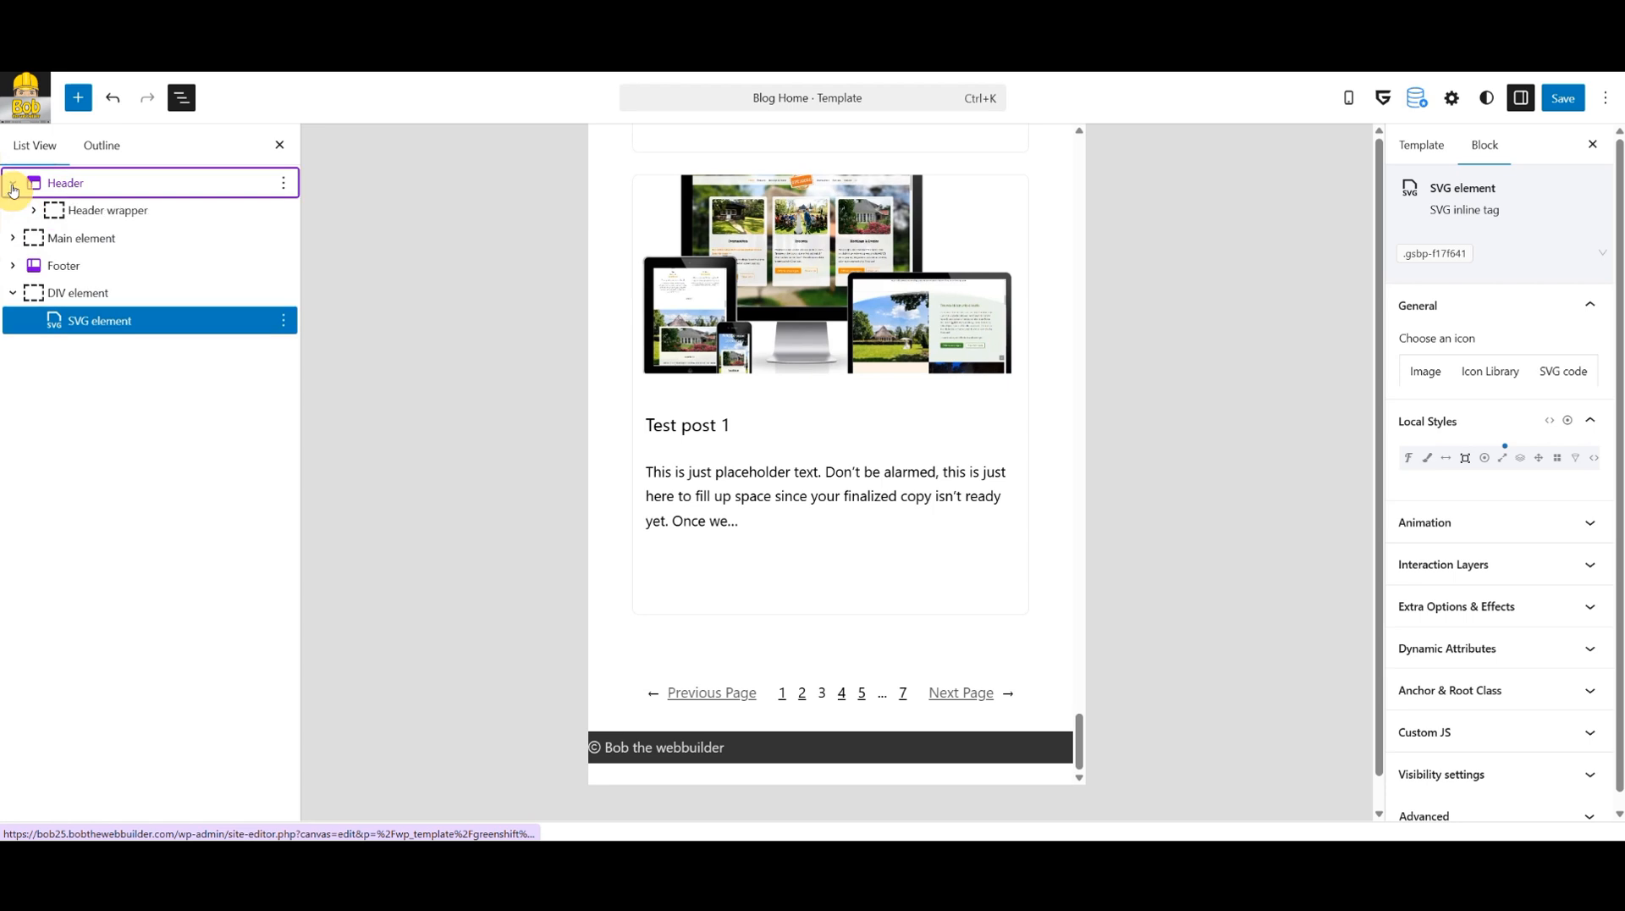
{"action": "left_click", "coordinate": [33, 210]}
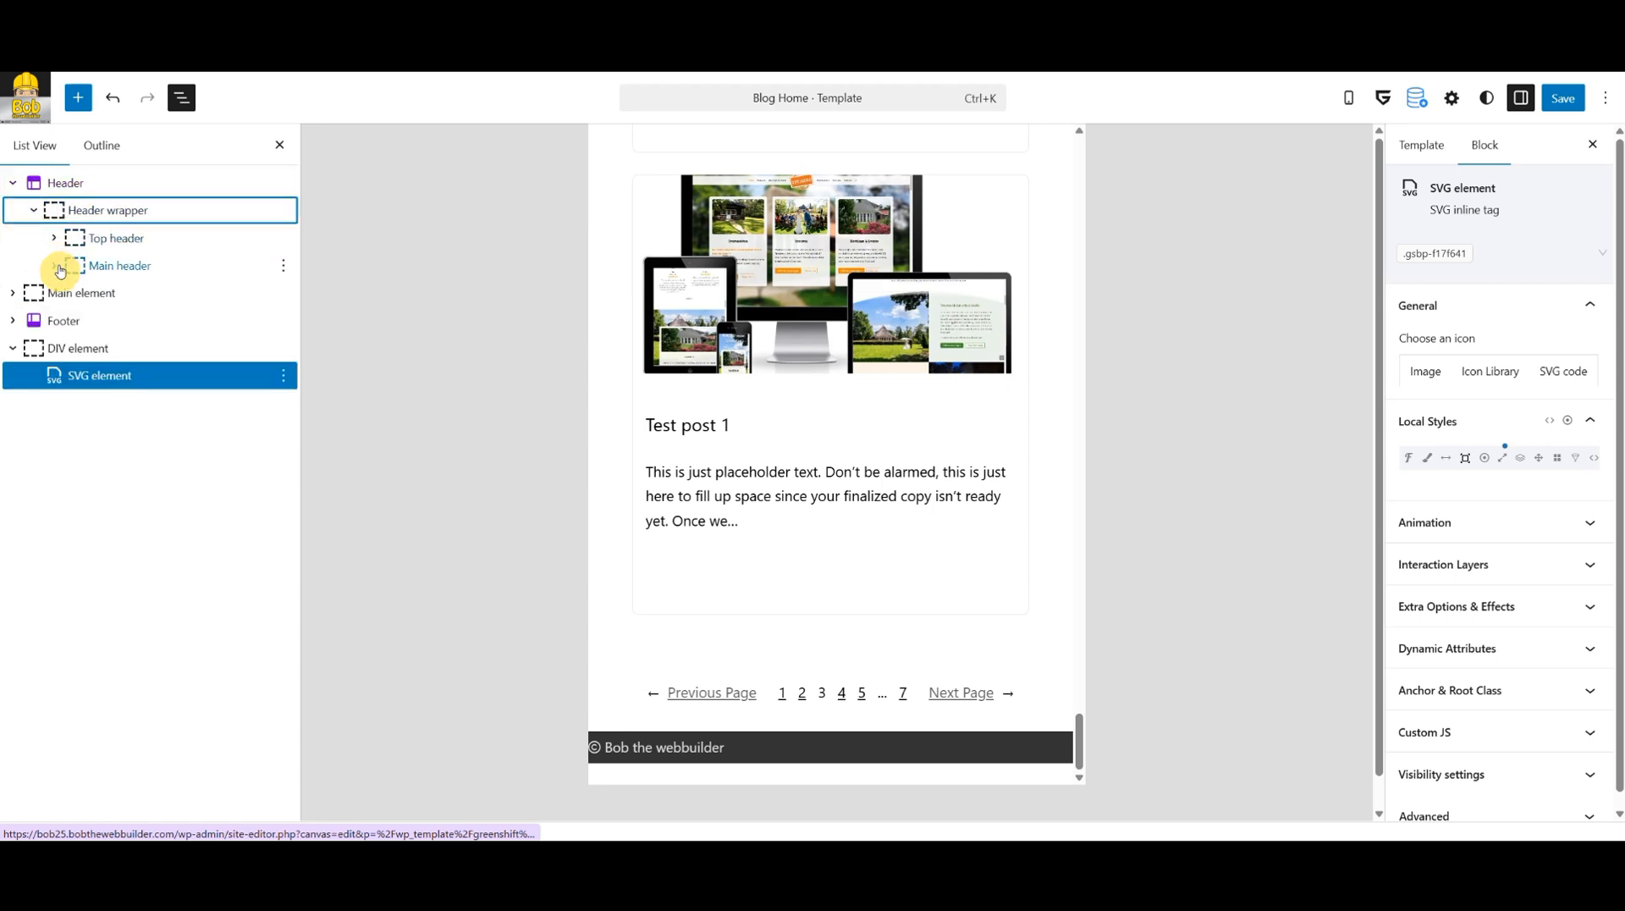
{"action": "left_click_drag", "start_coordinate": [36, 347], "coordinate": [110, 292]}
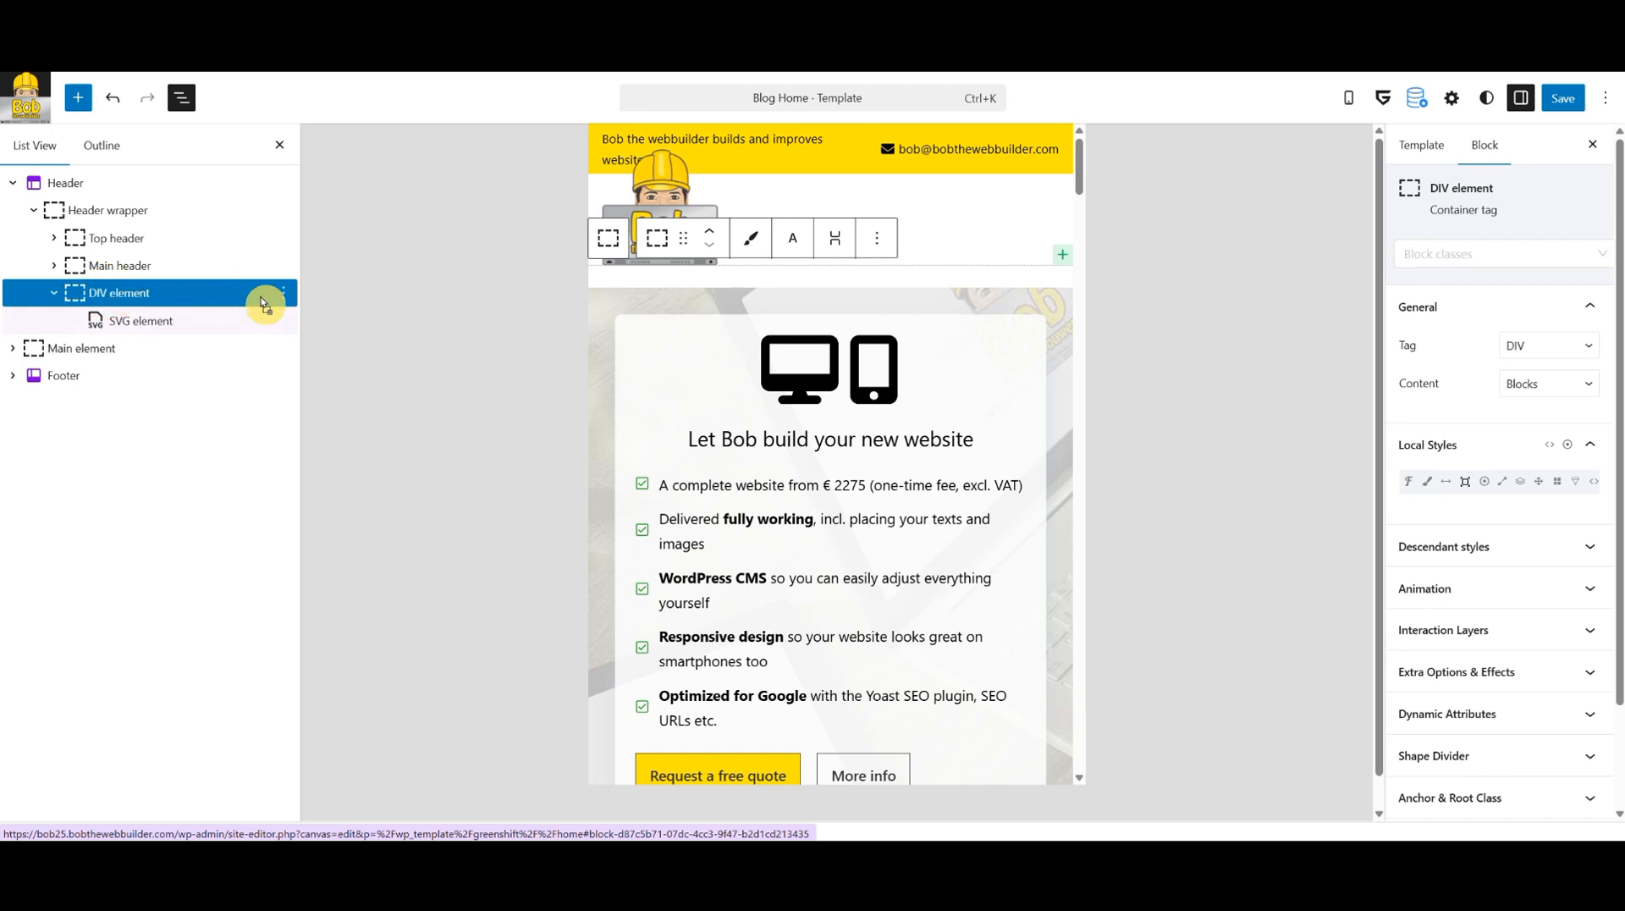
Rename the DIV element in the Header wrapper to "Mobile menu".
{"action": "left_click", "coordinate": [282, 295]}
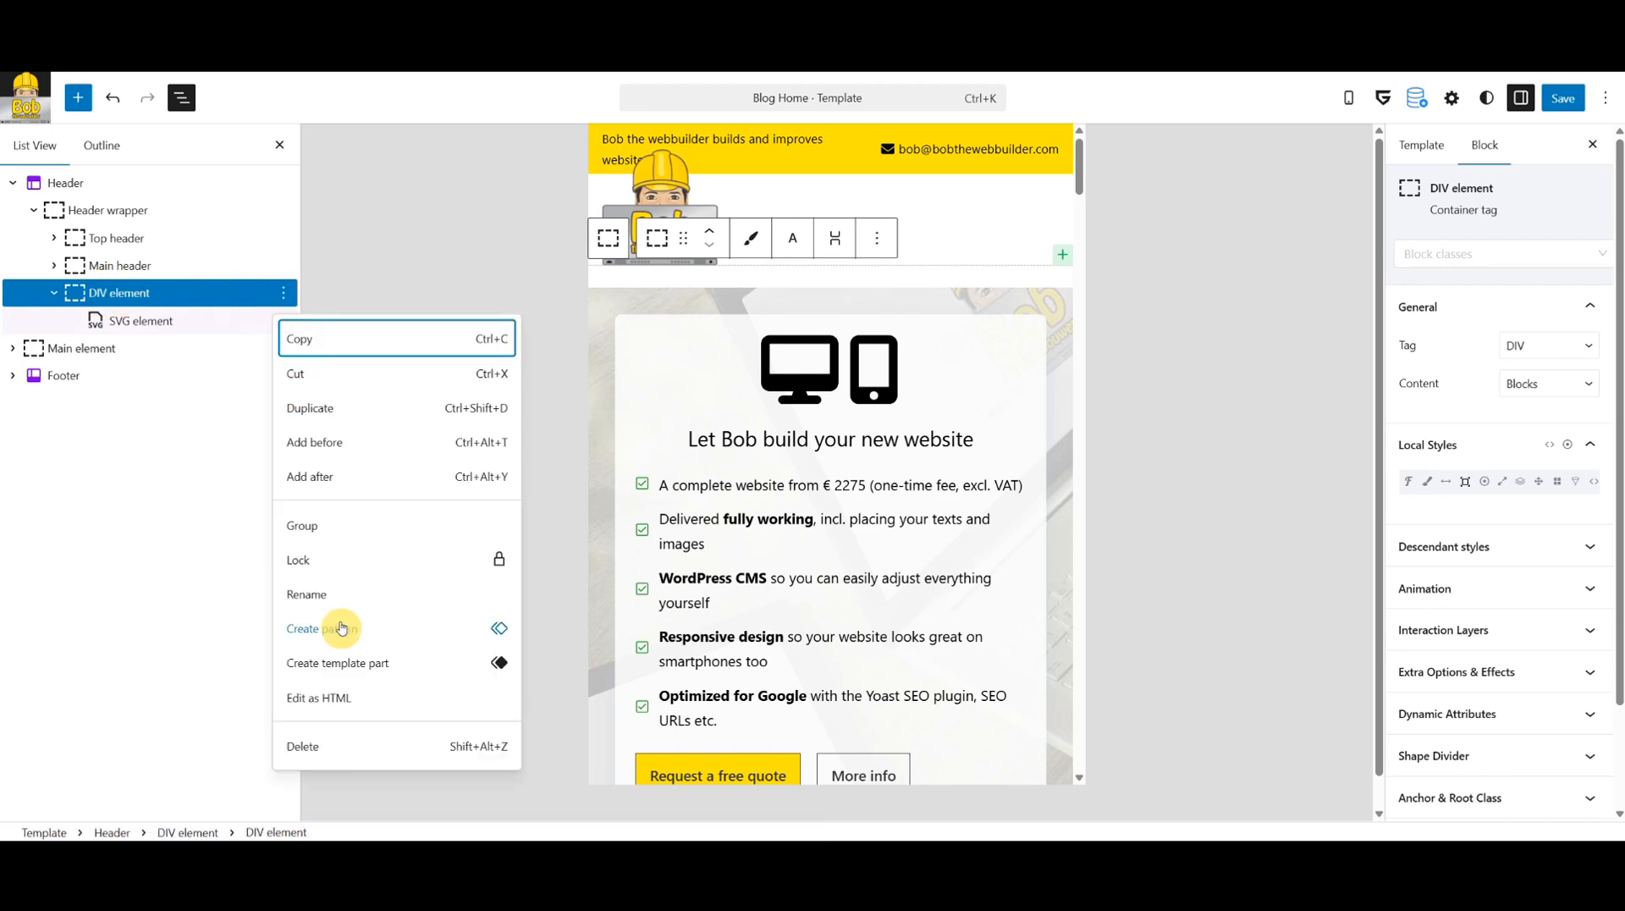
{"action": "left_click", "coordinate": [319, 593]}
{"action": "type", "text": "Ma"}
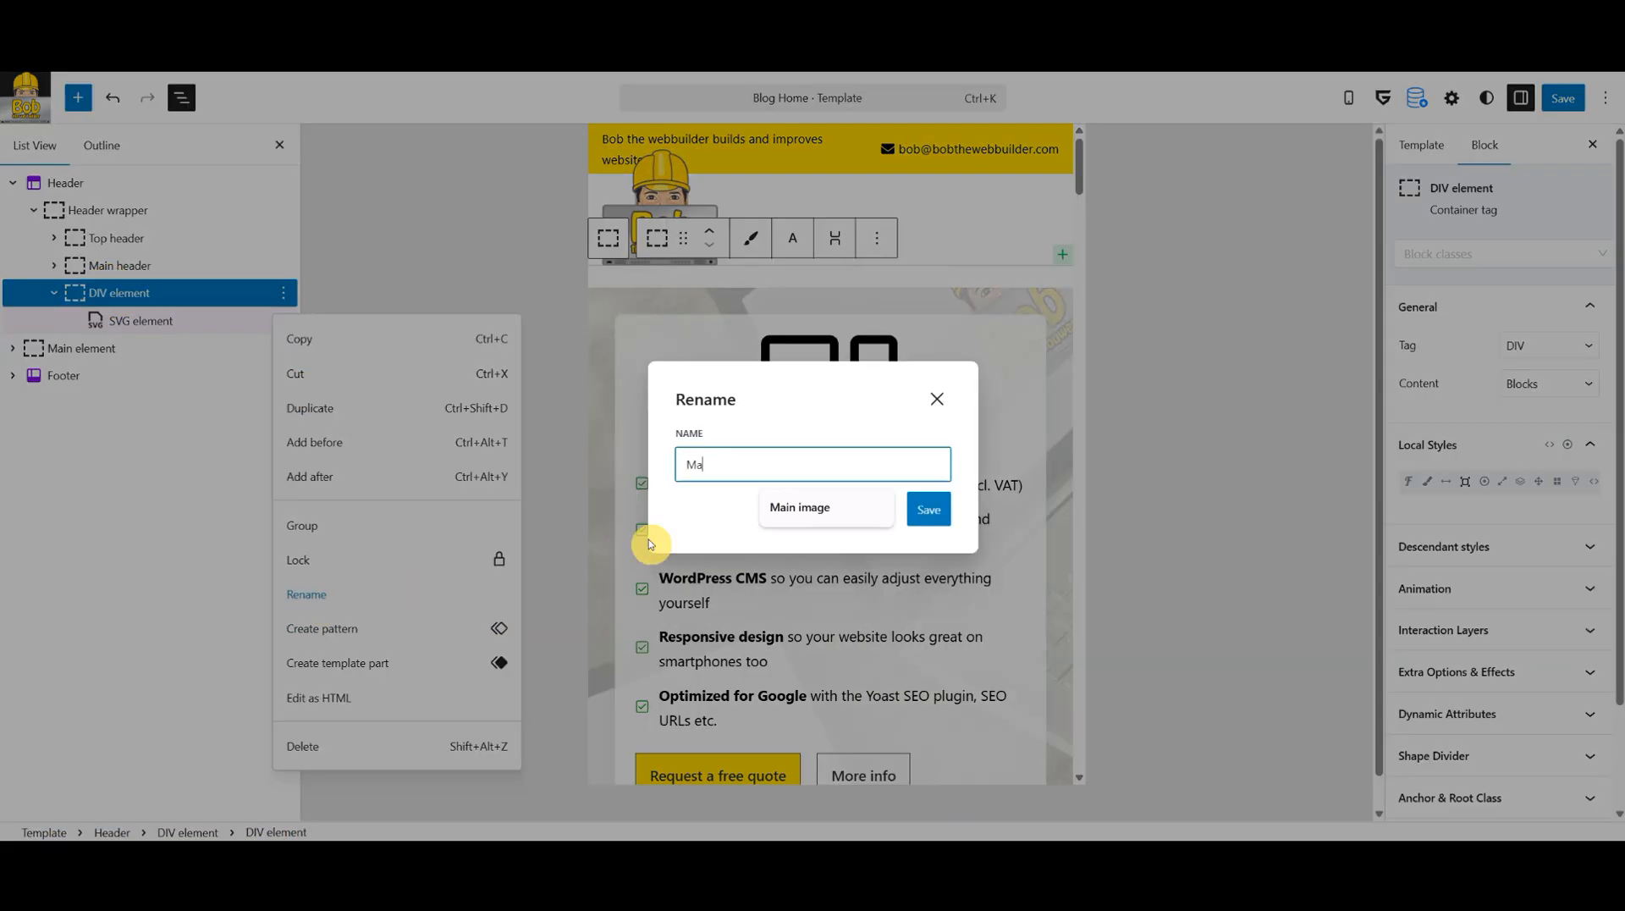
{"action": "key", "text": "BackSpace"}
{"action": "type", "text": "on"}
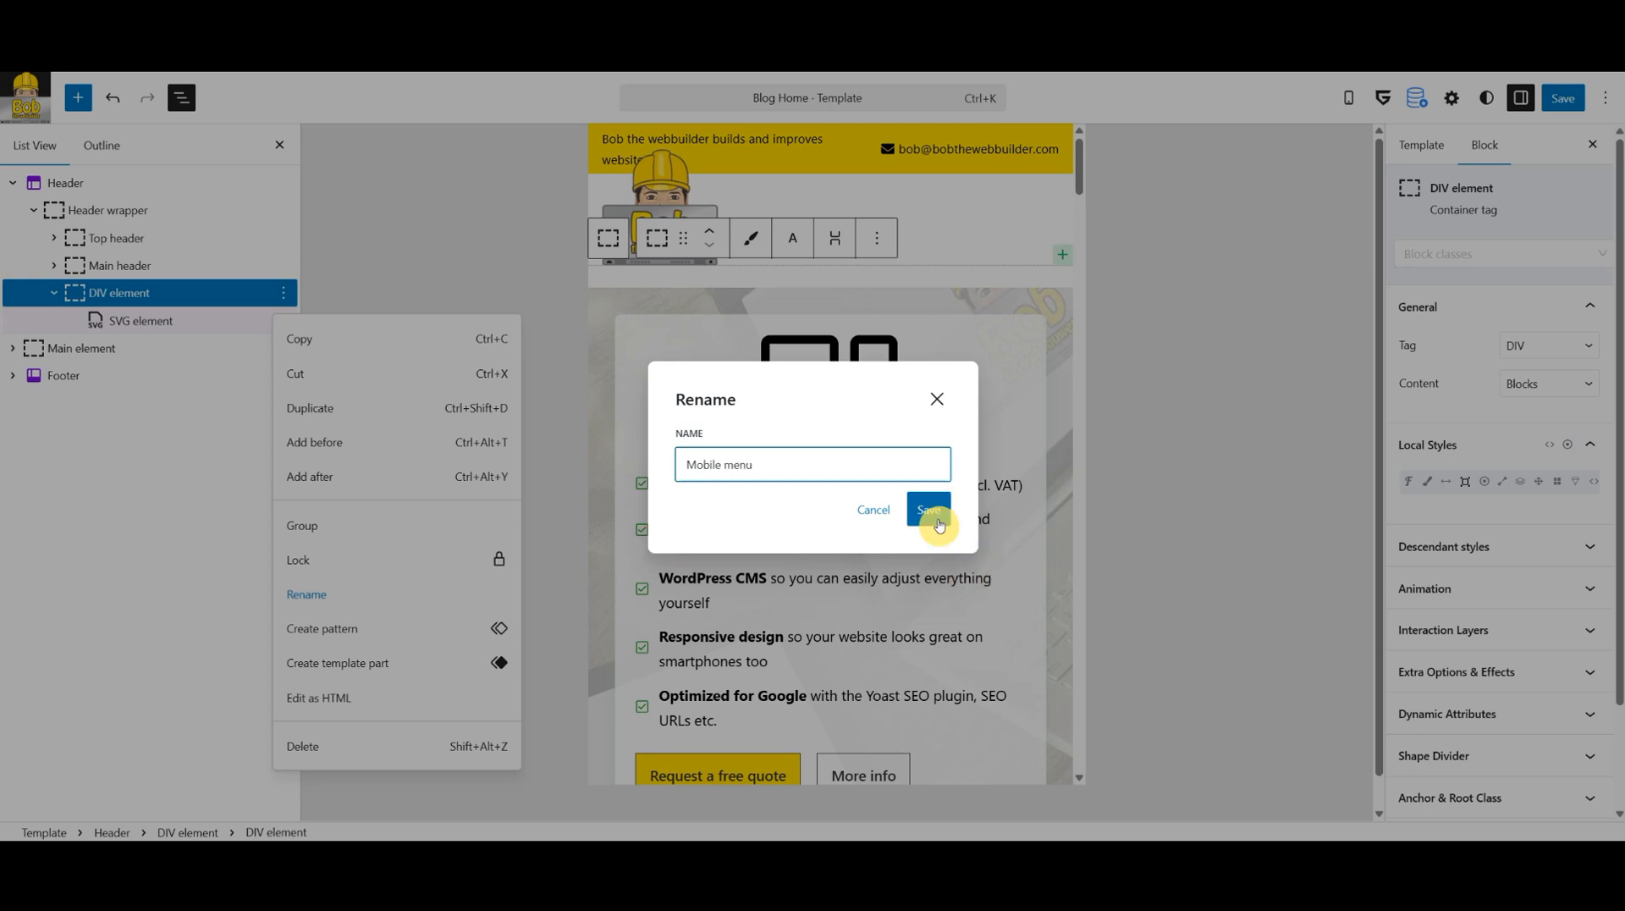
{"action": "left_click", "coordinate": [929, 509]}
Give the SVG element inside Mobile menu the three-line hamburger icon from the icon library.
{"action": "left_click", "coordinate": [160, 324]}
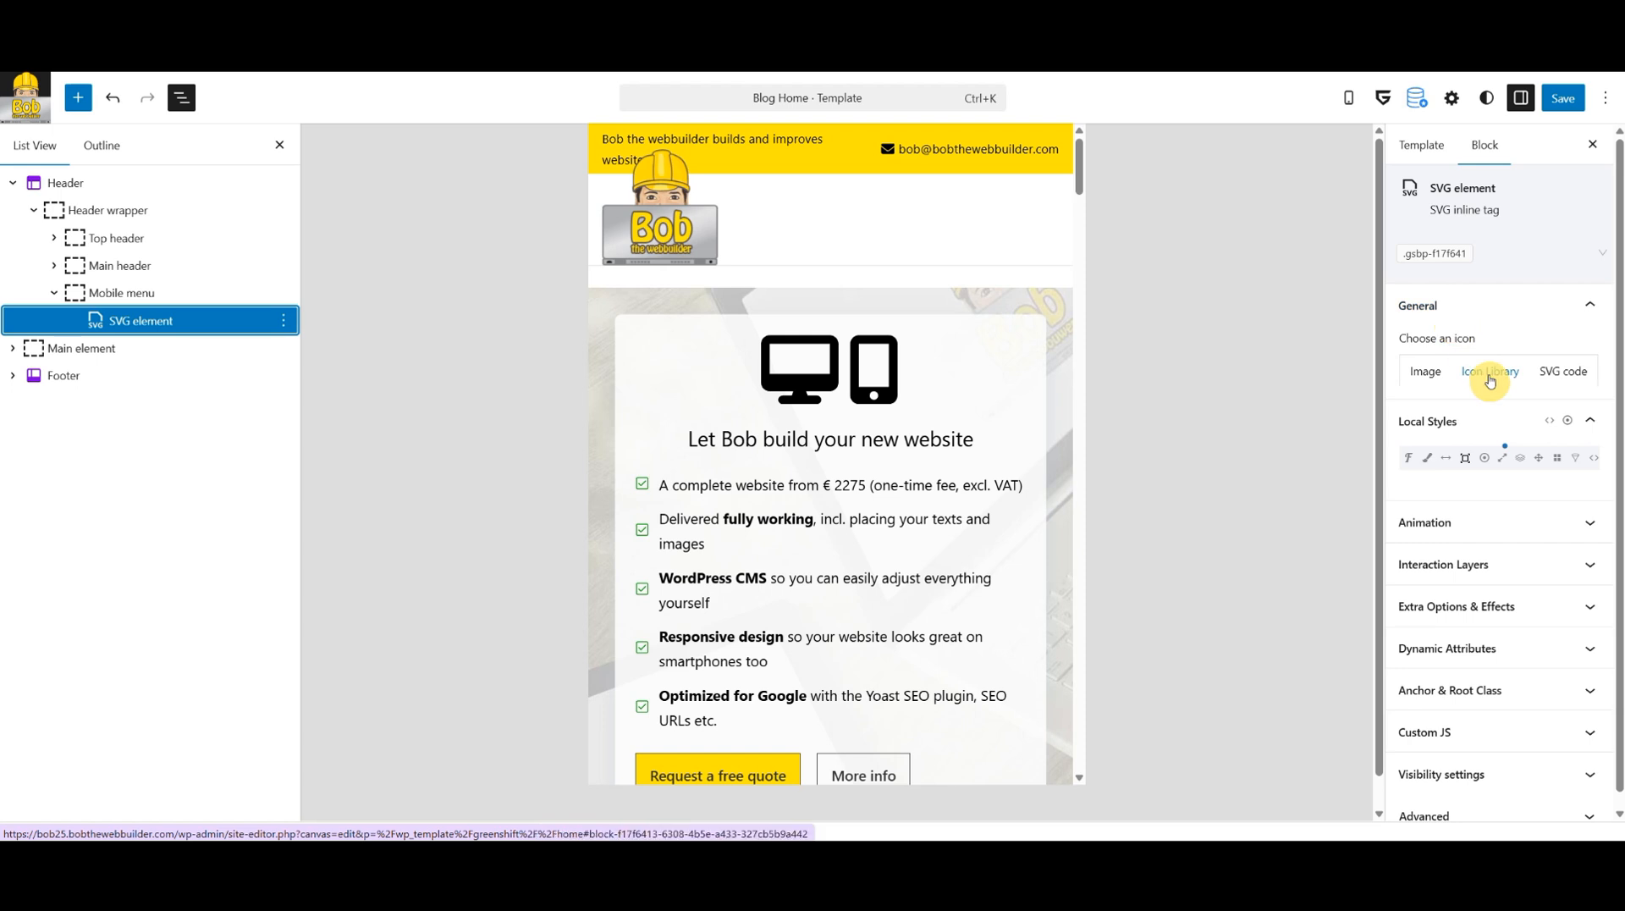
{"action": "left_click", "coordinate": [1490, 375]}
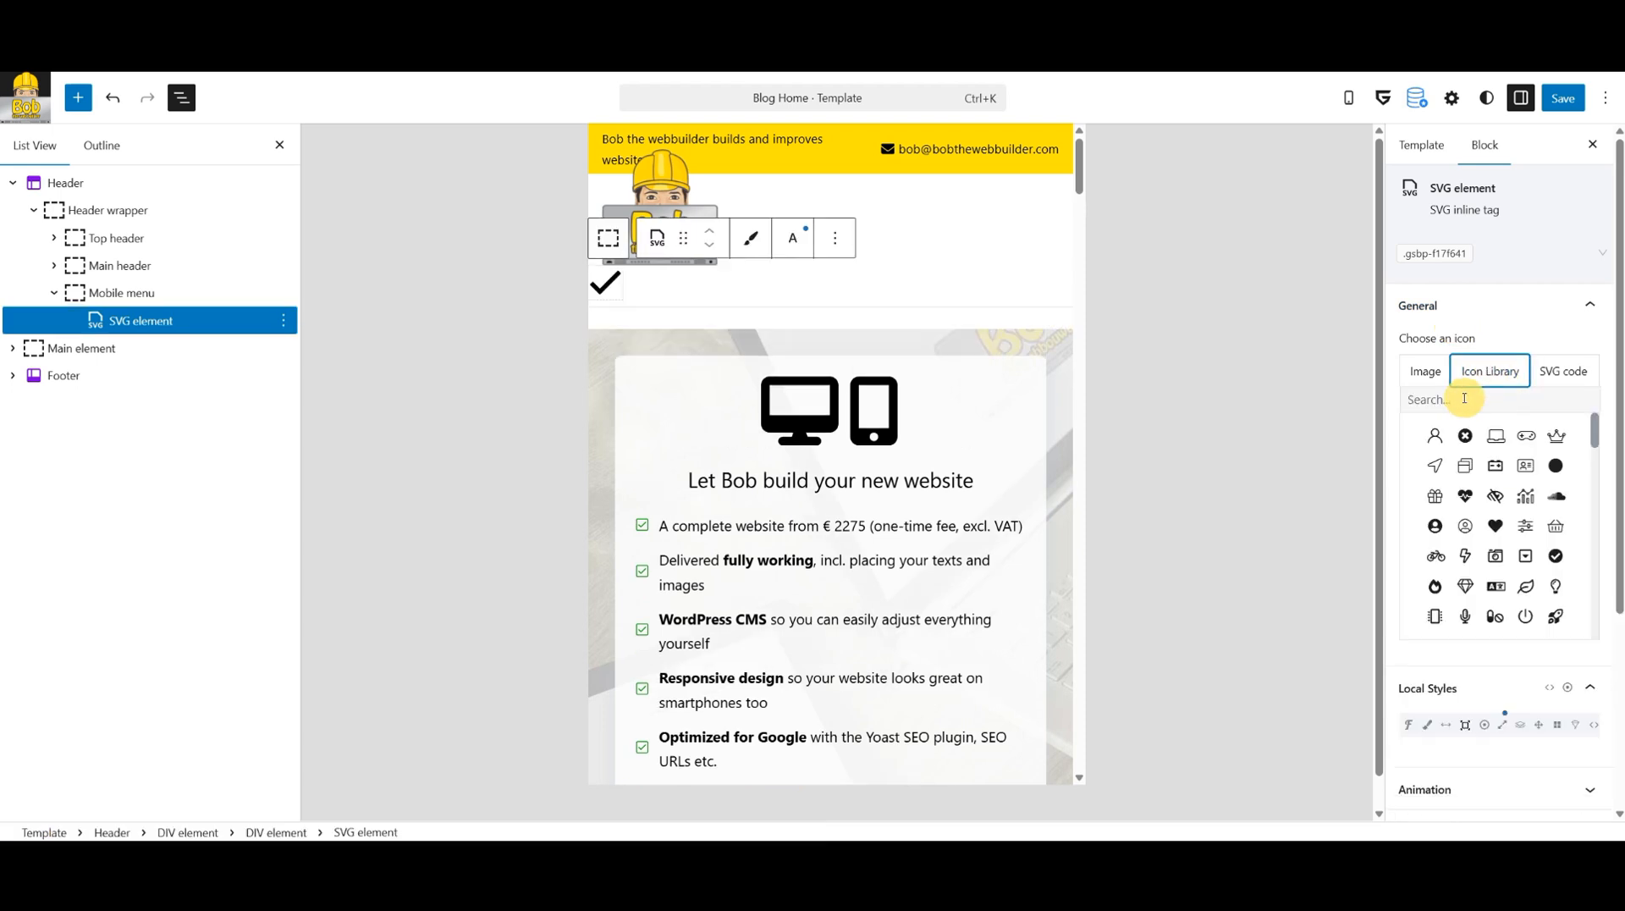
{"action": "left_click_drag", "start_coordinate": [1595, 437], "coordinate": [1578, 564]}
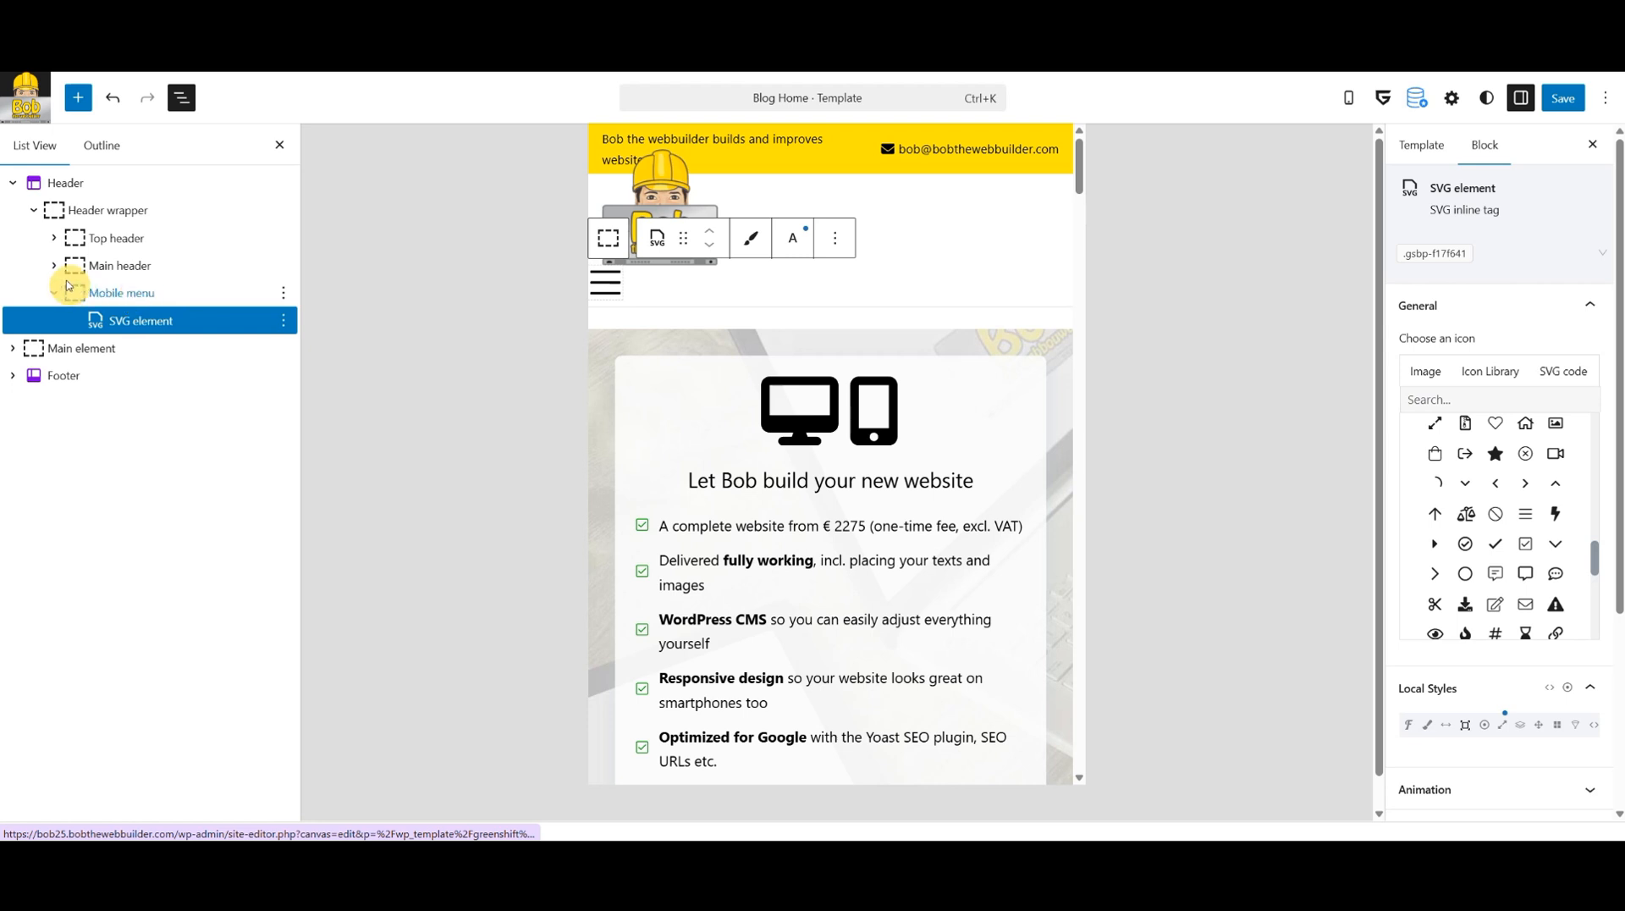
Move the Mobile menu element into Main header content, below the search + nav container.
{"action": "left_click", "coordinate": [54, 266]}
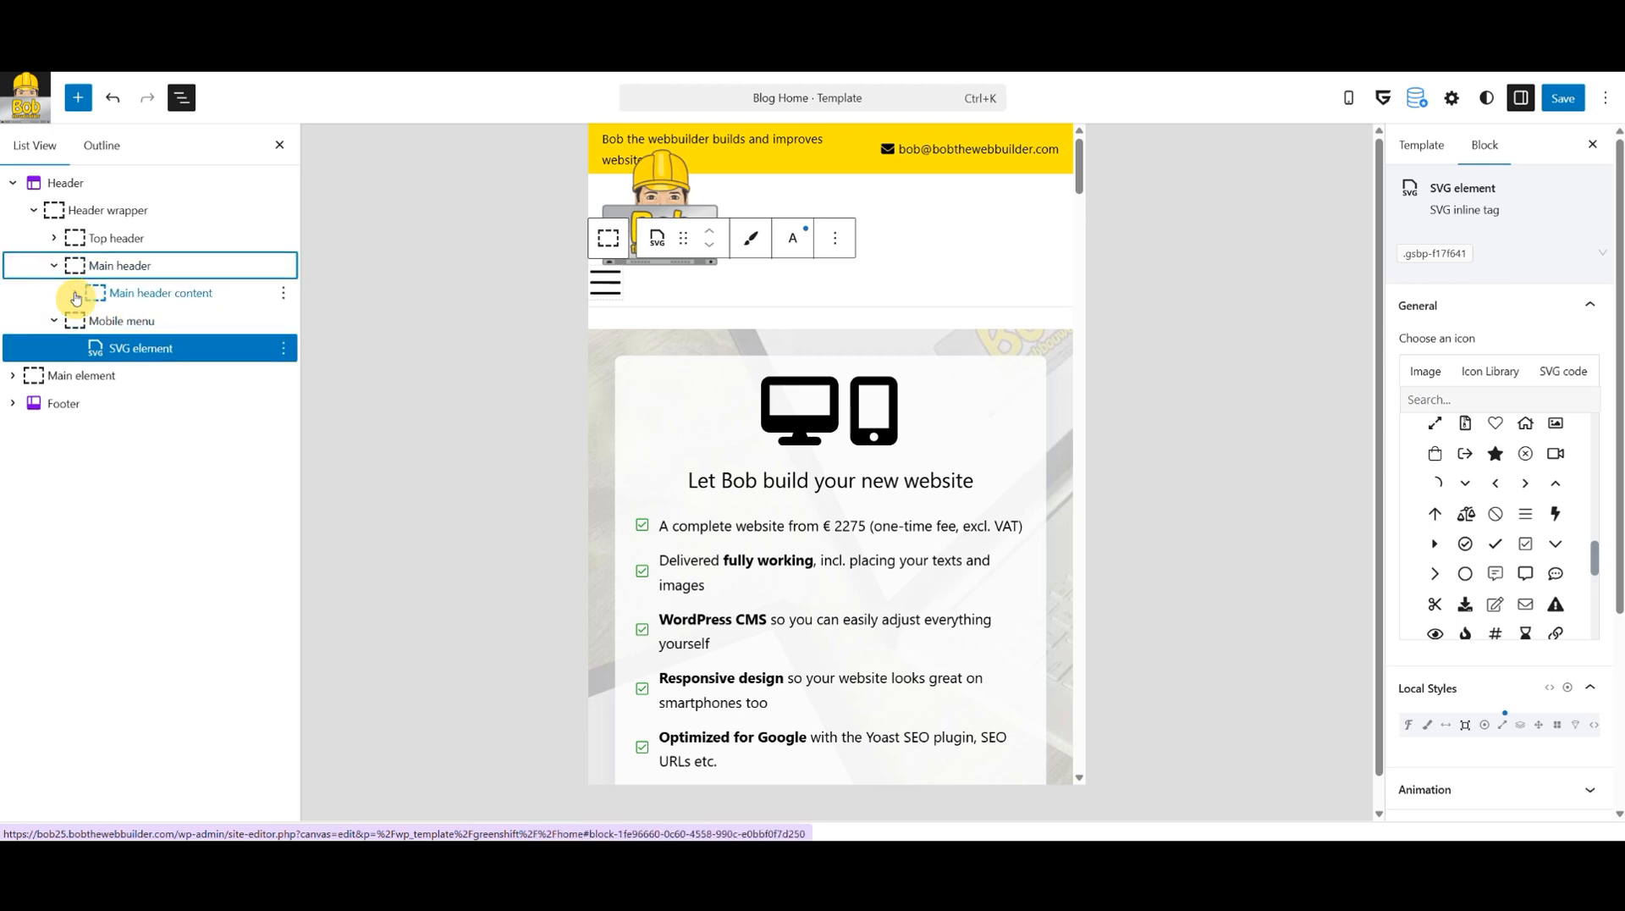
{"action": "left_click", "coordinate": [75, 294]}
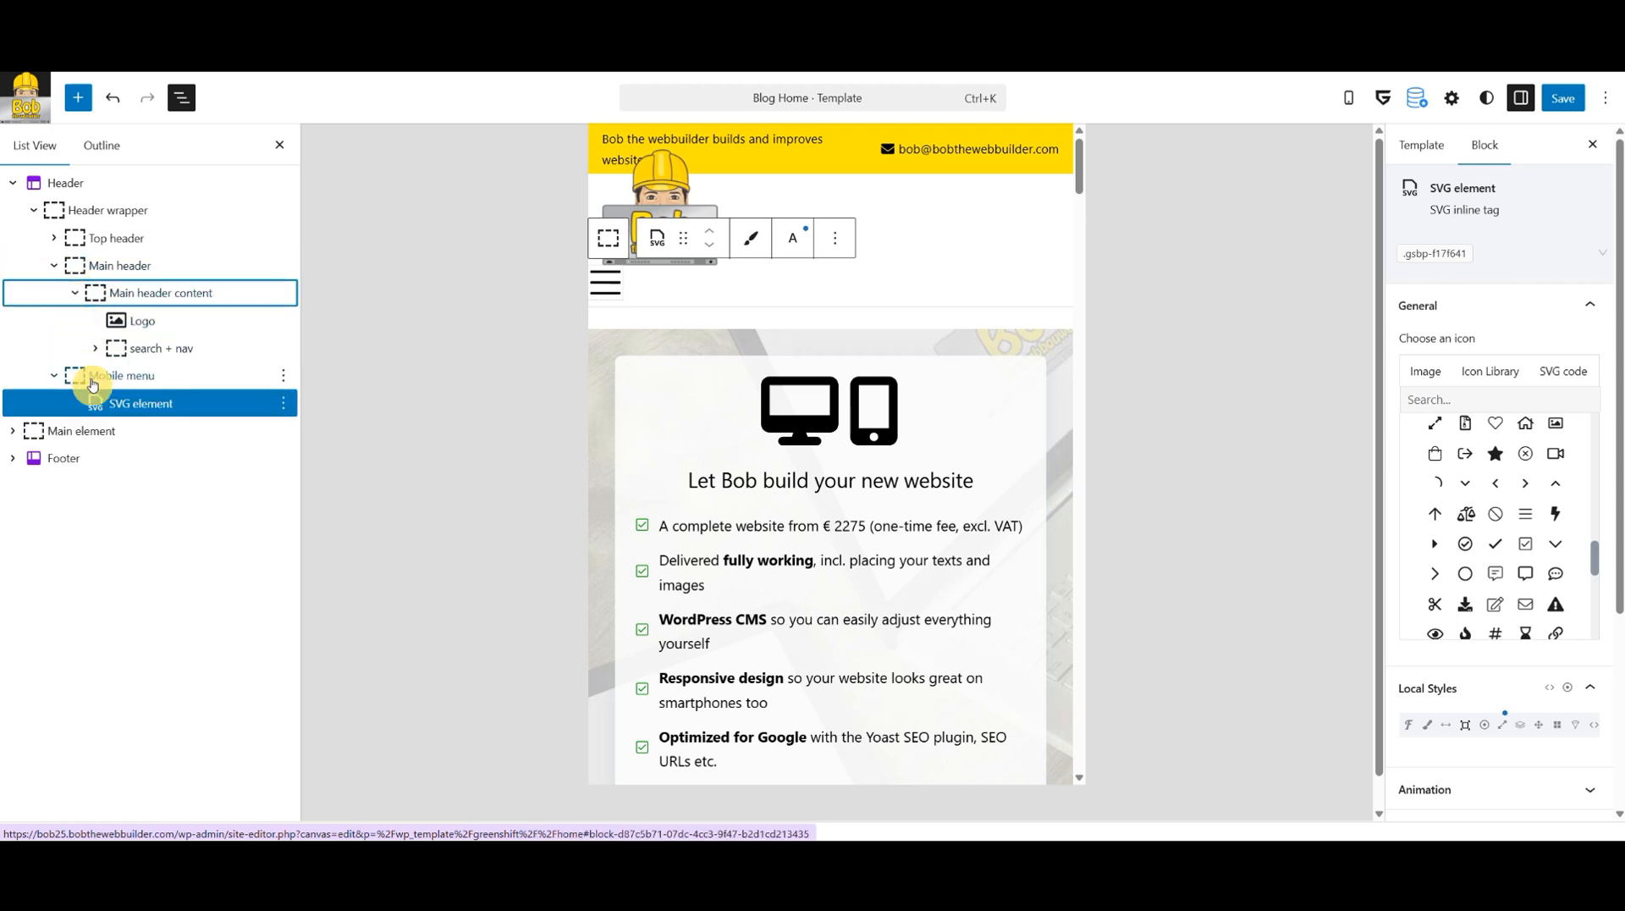
{"action": "left_click_drag", "start_coordinate": [77, 377], "coordinate": [137, 366]}
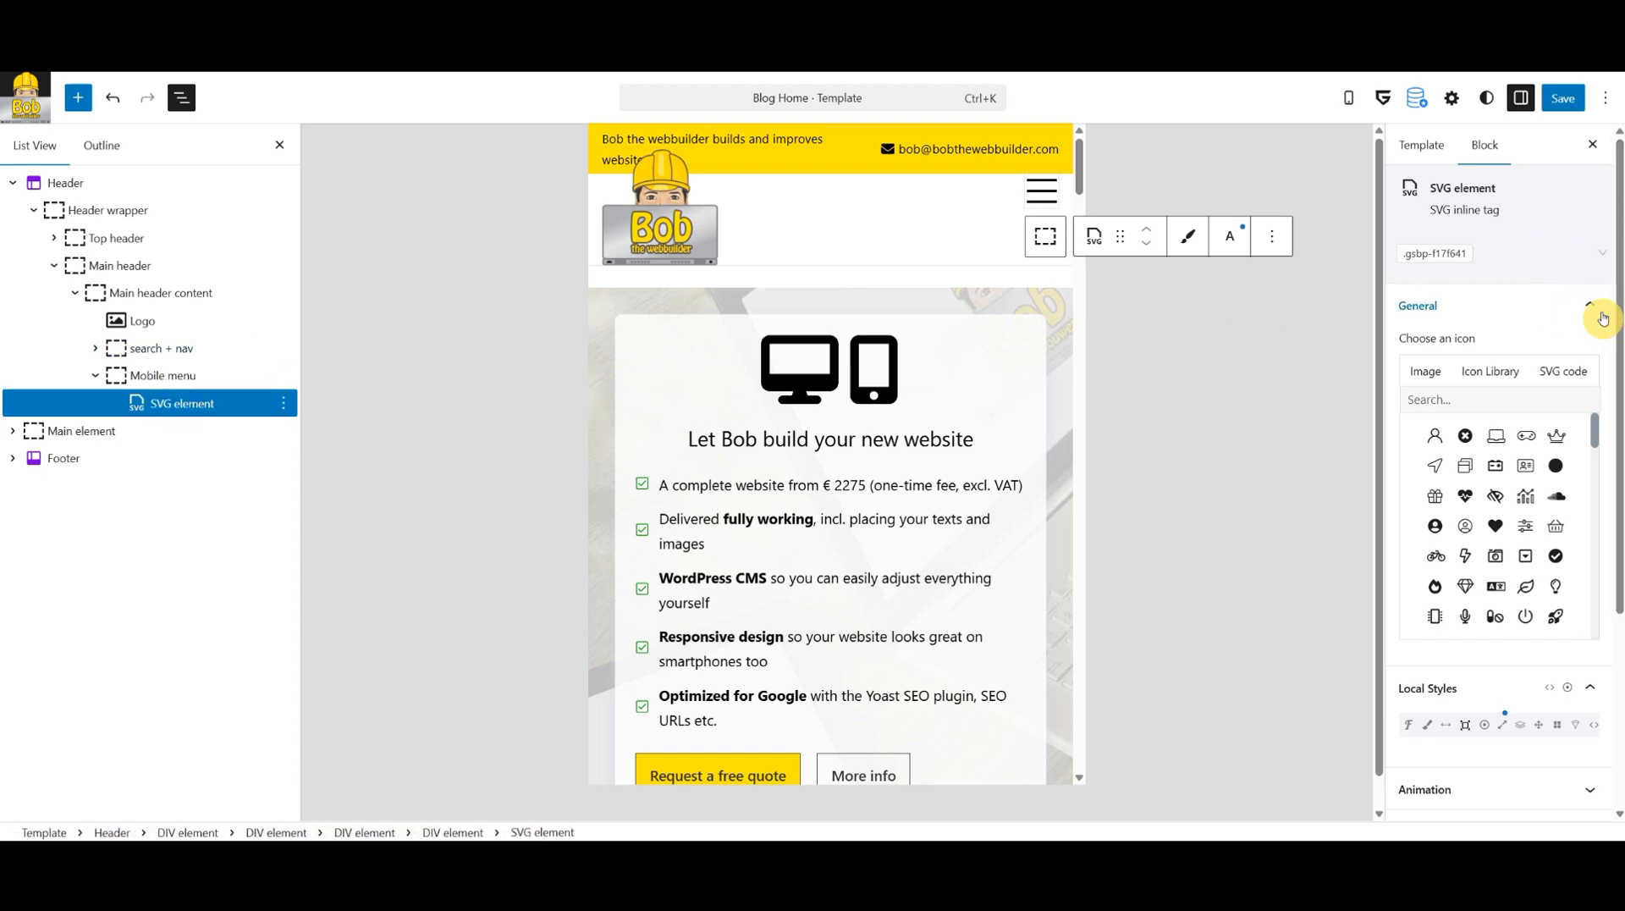
Change the Mobile menu element's tag to BUTTON and set its button type to Button.
{"action": "left_click", "coordinate": [1602, 319]}
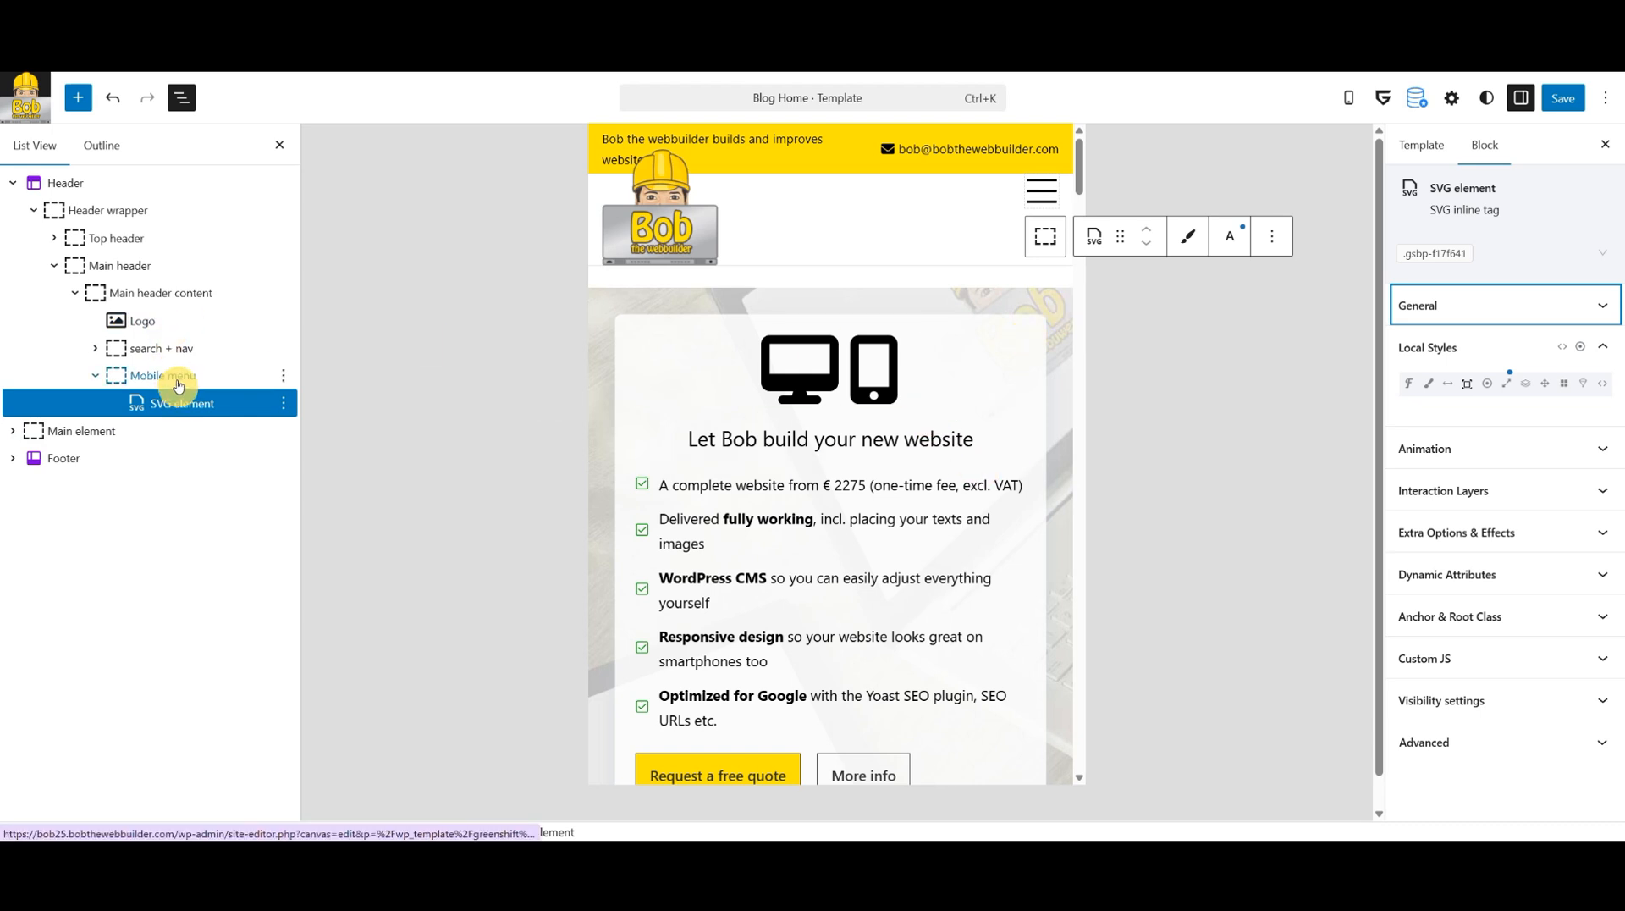
{"action": "left_click", "coordinate": [173, 378]}
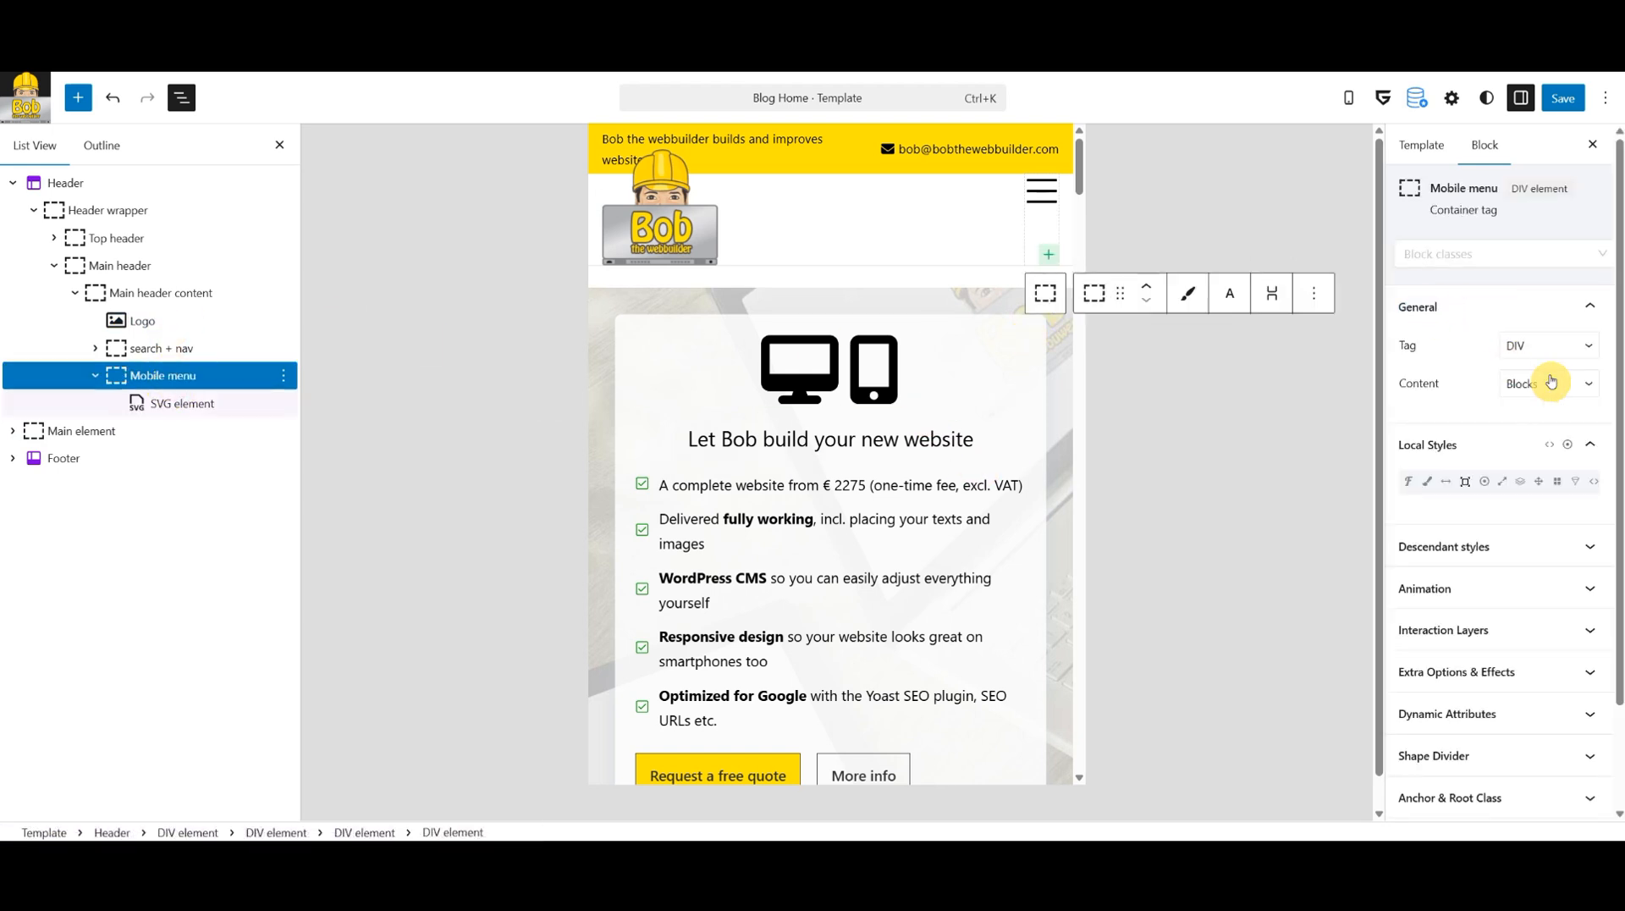
{"action": "left_click", "coordinate": [1537, 394]}
{"action": "left_click", "coordinate": [1537, 392]}
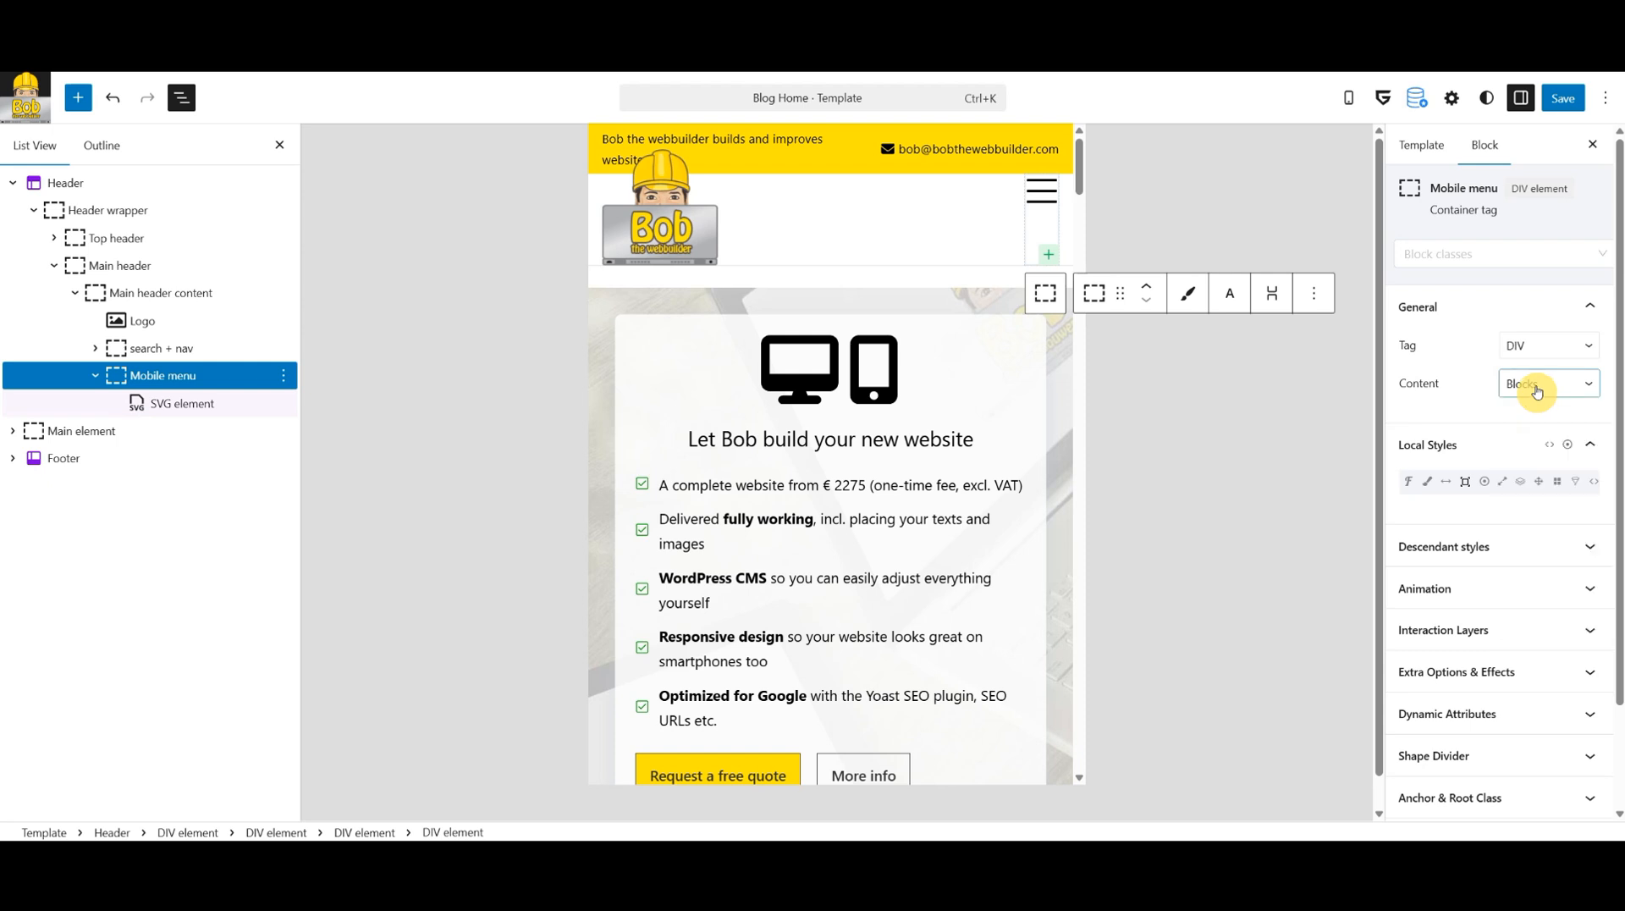
{"action": "left_click", "coordinate": [1530, 345]}
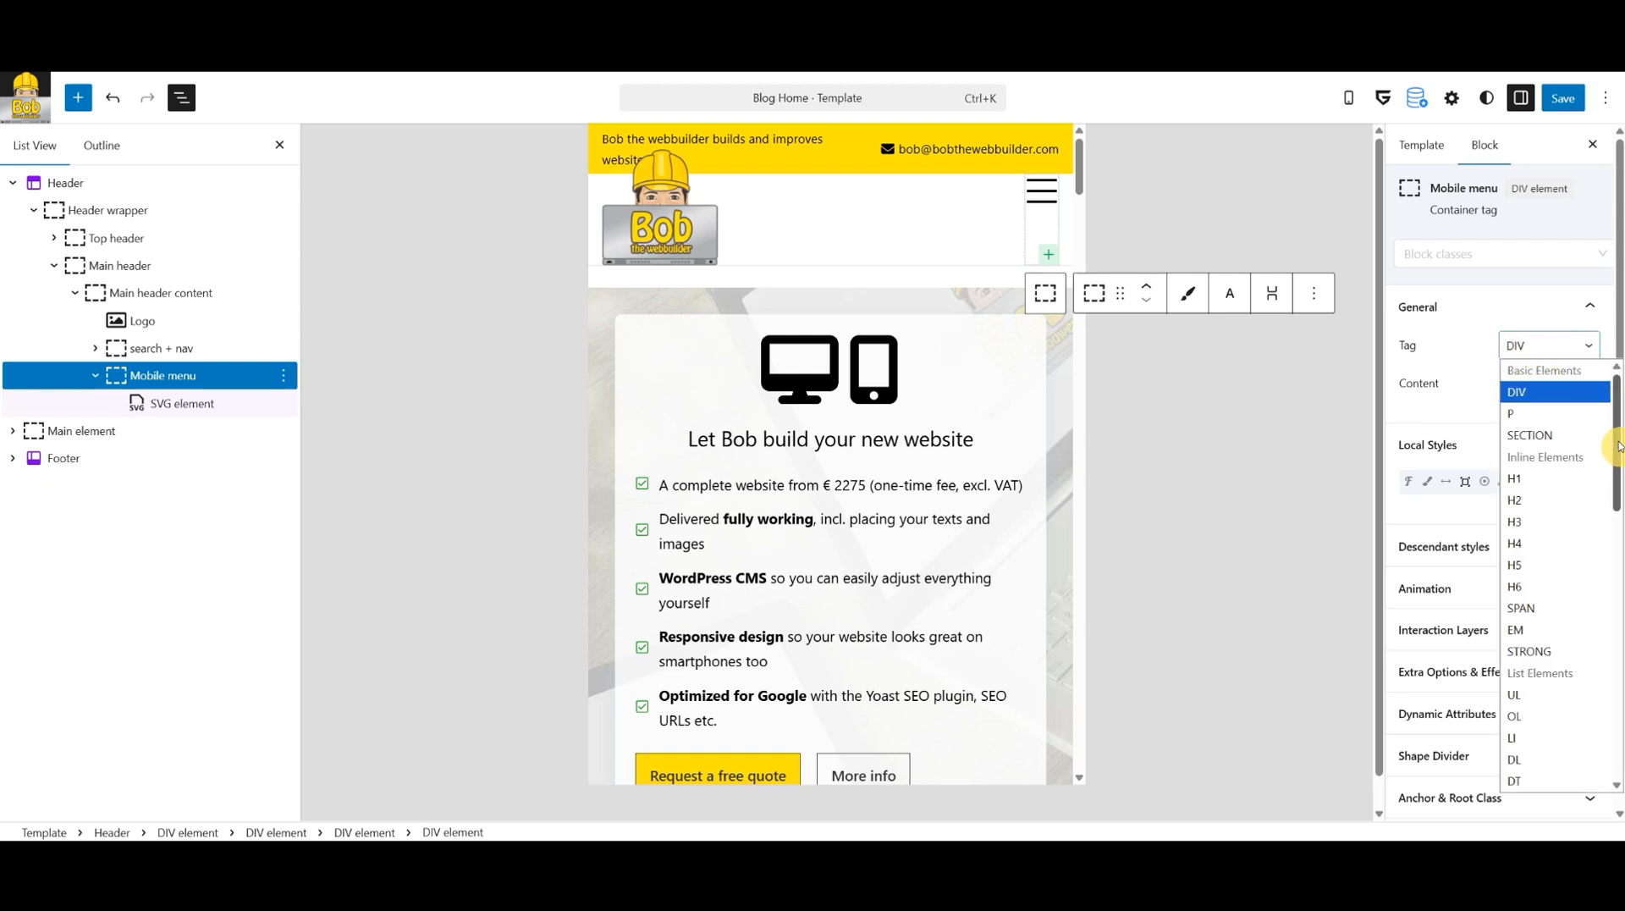
{"action": "left_click_drag", "start_coordinate": [1616, 447], "coordinate": [1617, 578]}
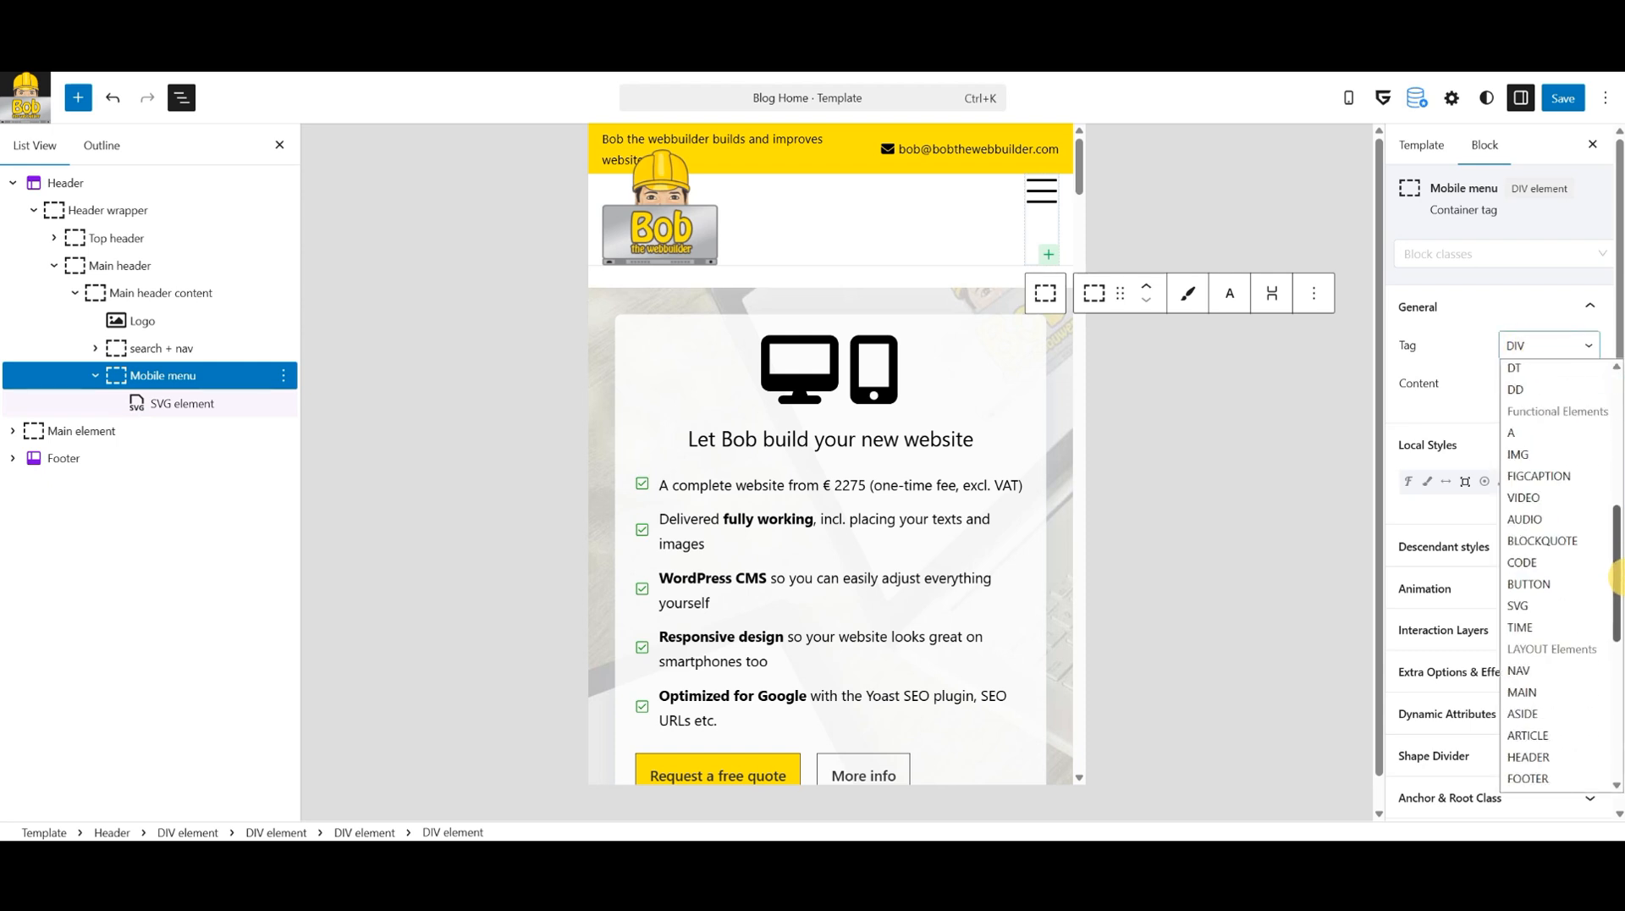
{"action": "left_click", "coordinate": [1542, 584]}
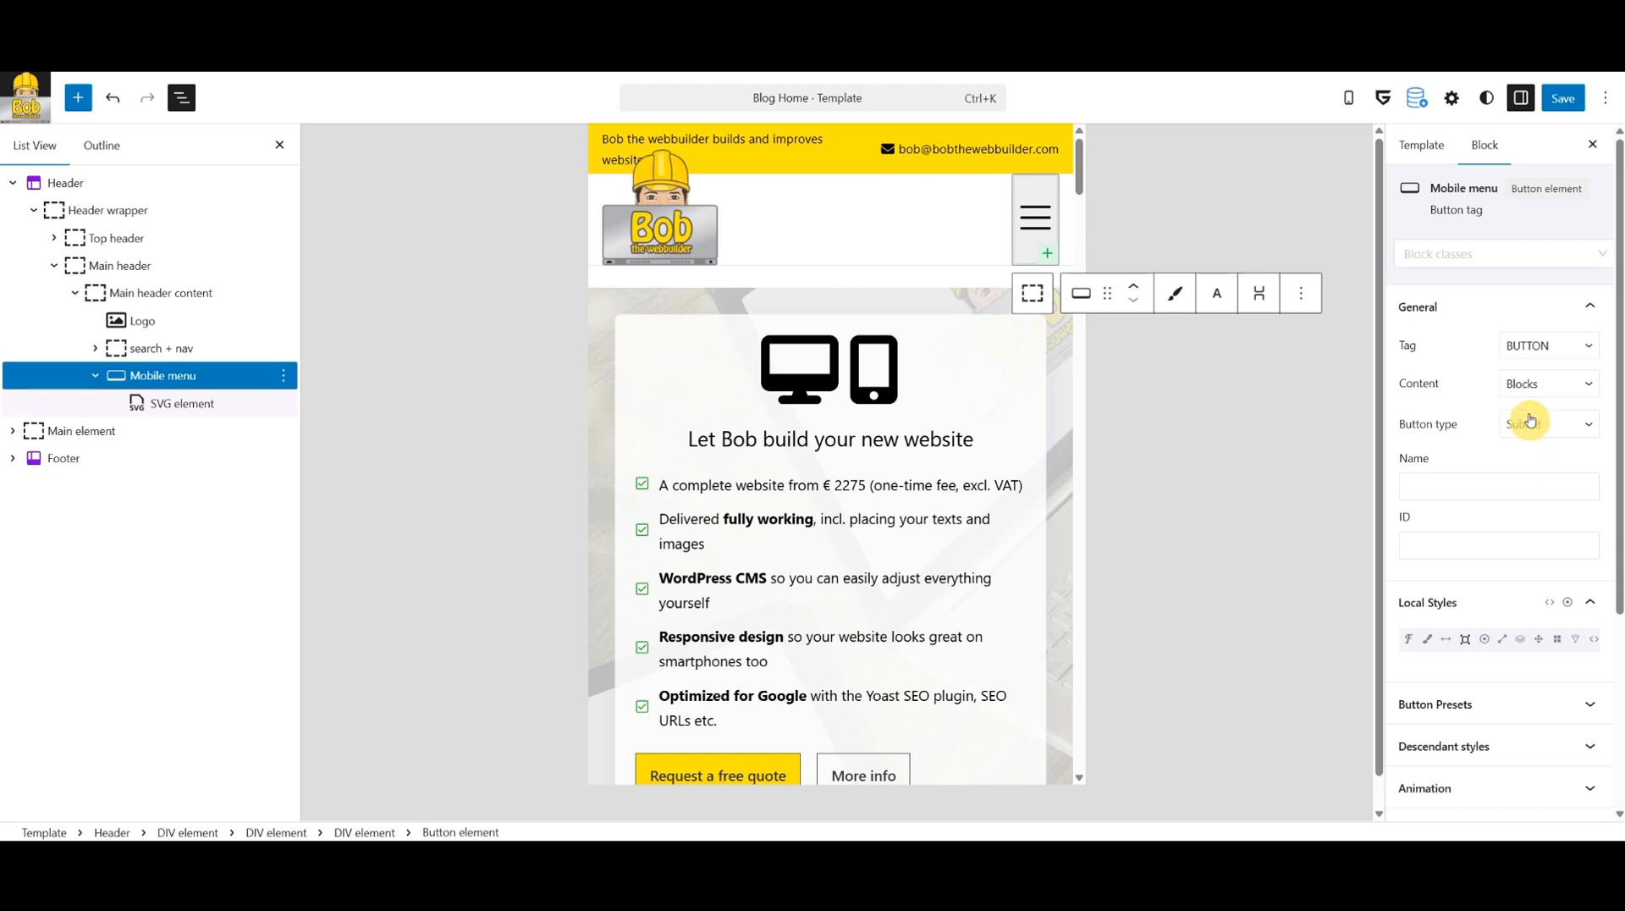
{"action": "left_click", "coordinate": [1530, 431]}
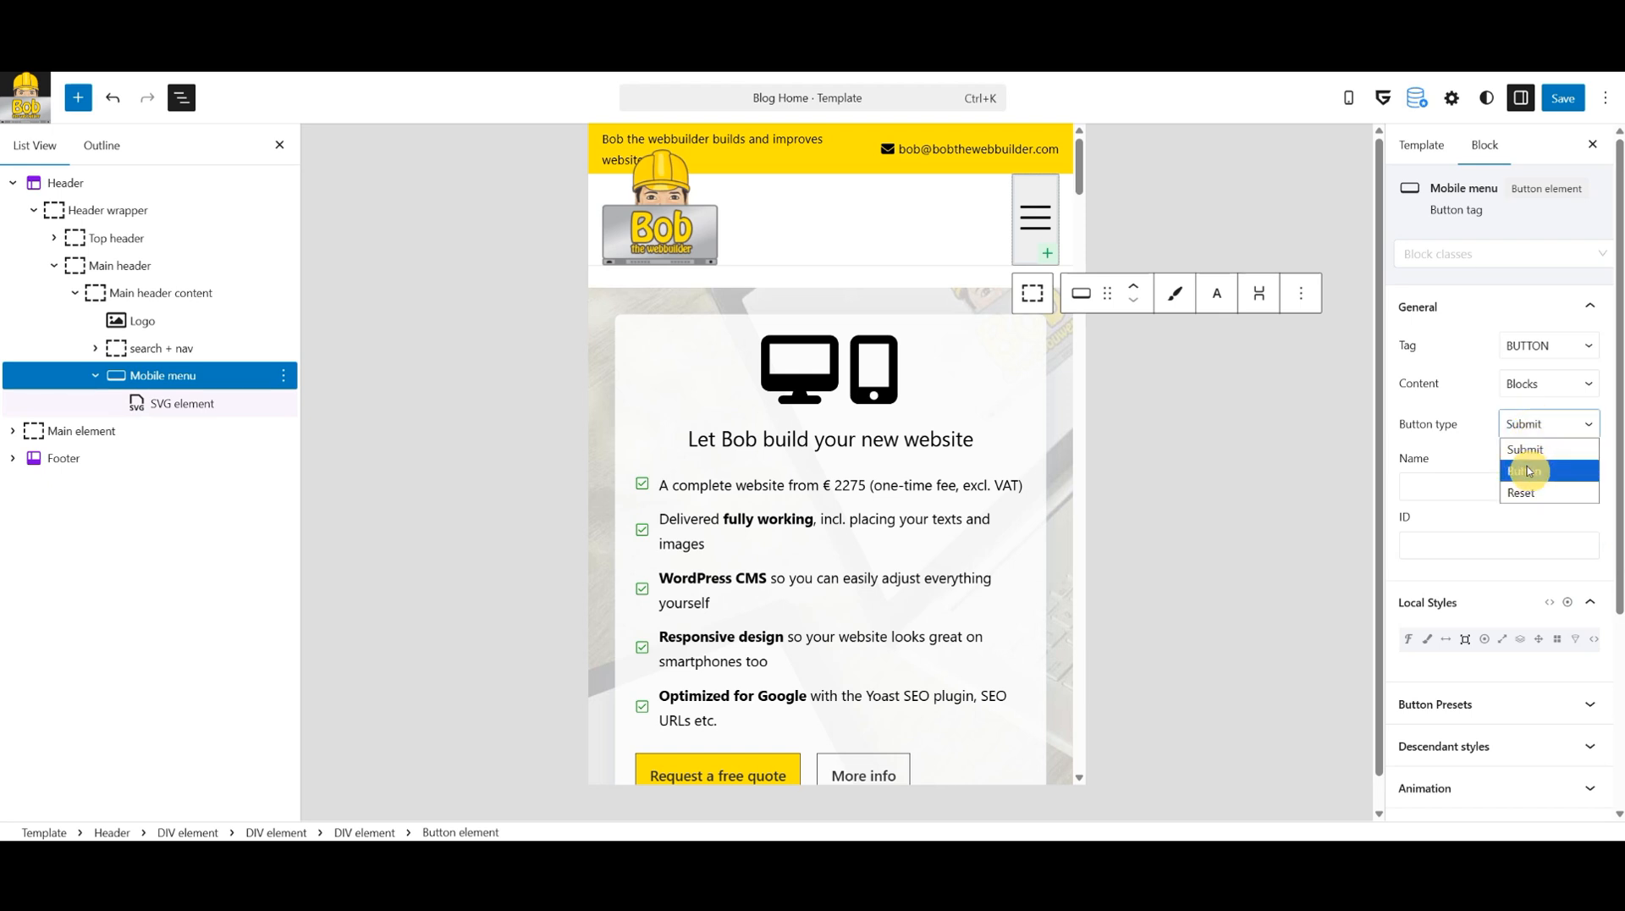
{"action": "left_click", "coordinate": [1525, 471]}
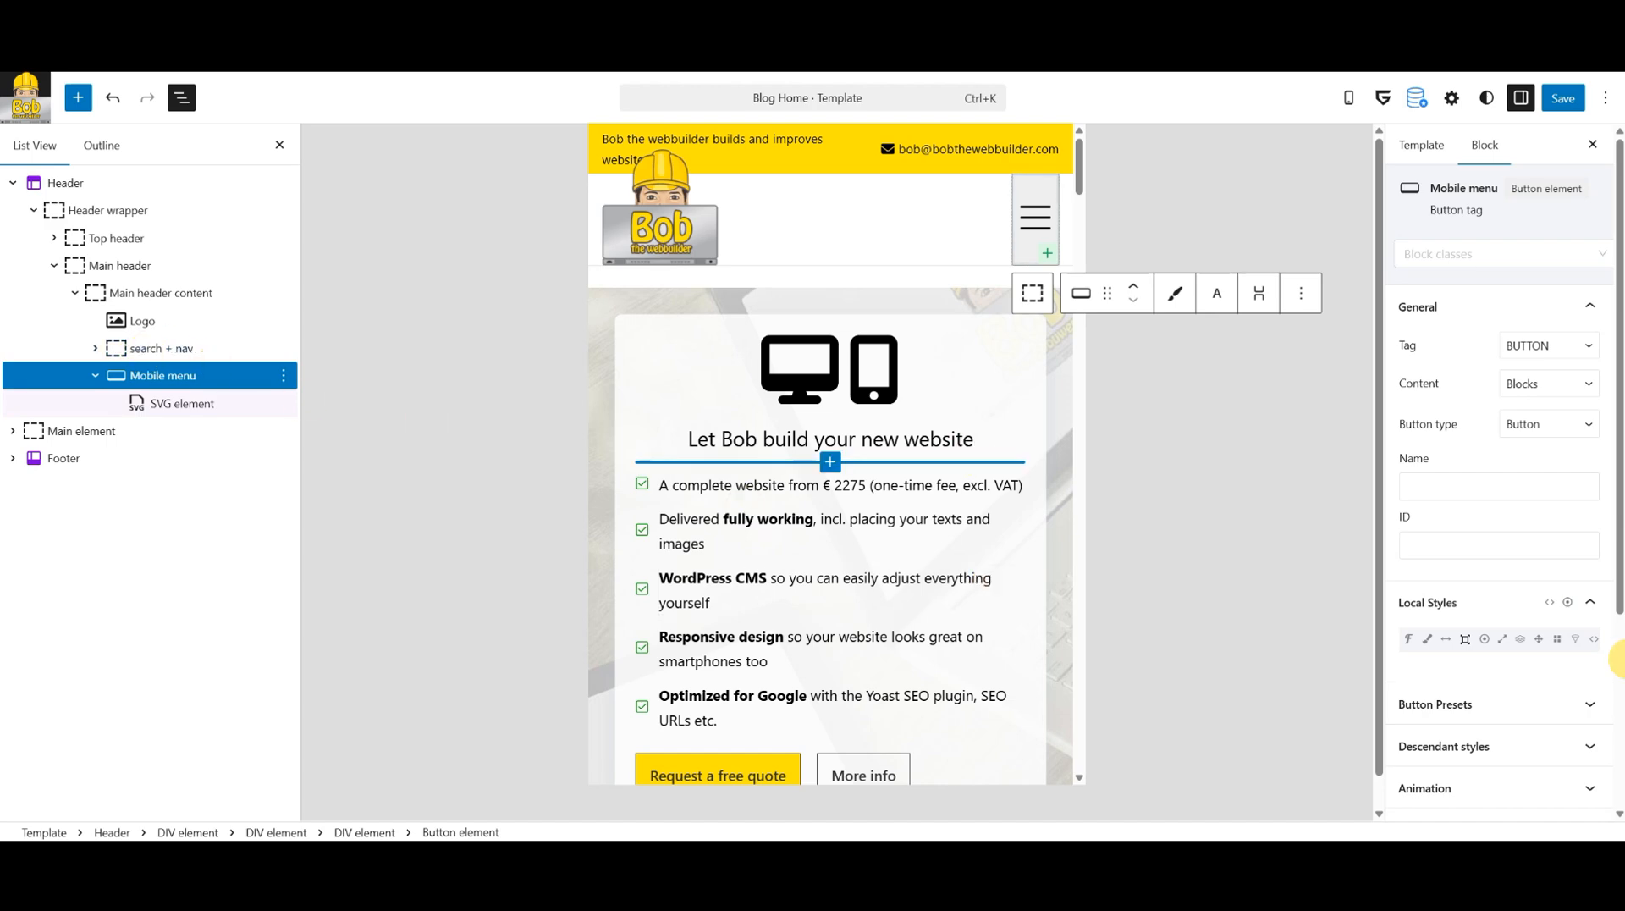
Add a new interaction layer to the Mobile menu button with On Click as its trigger.
{"action": "left_click_drag", "start_coordinate": [1620, 587], "coordinate": [1620, 808]}
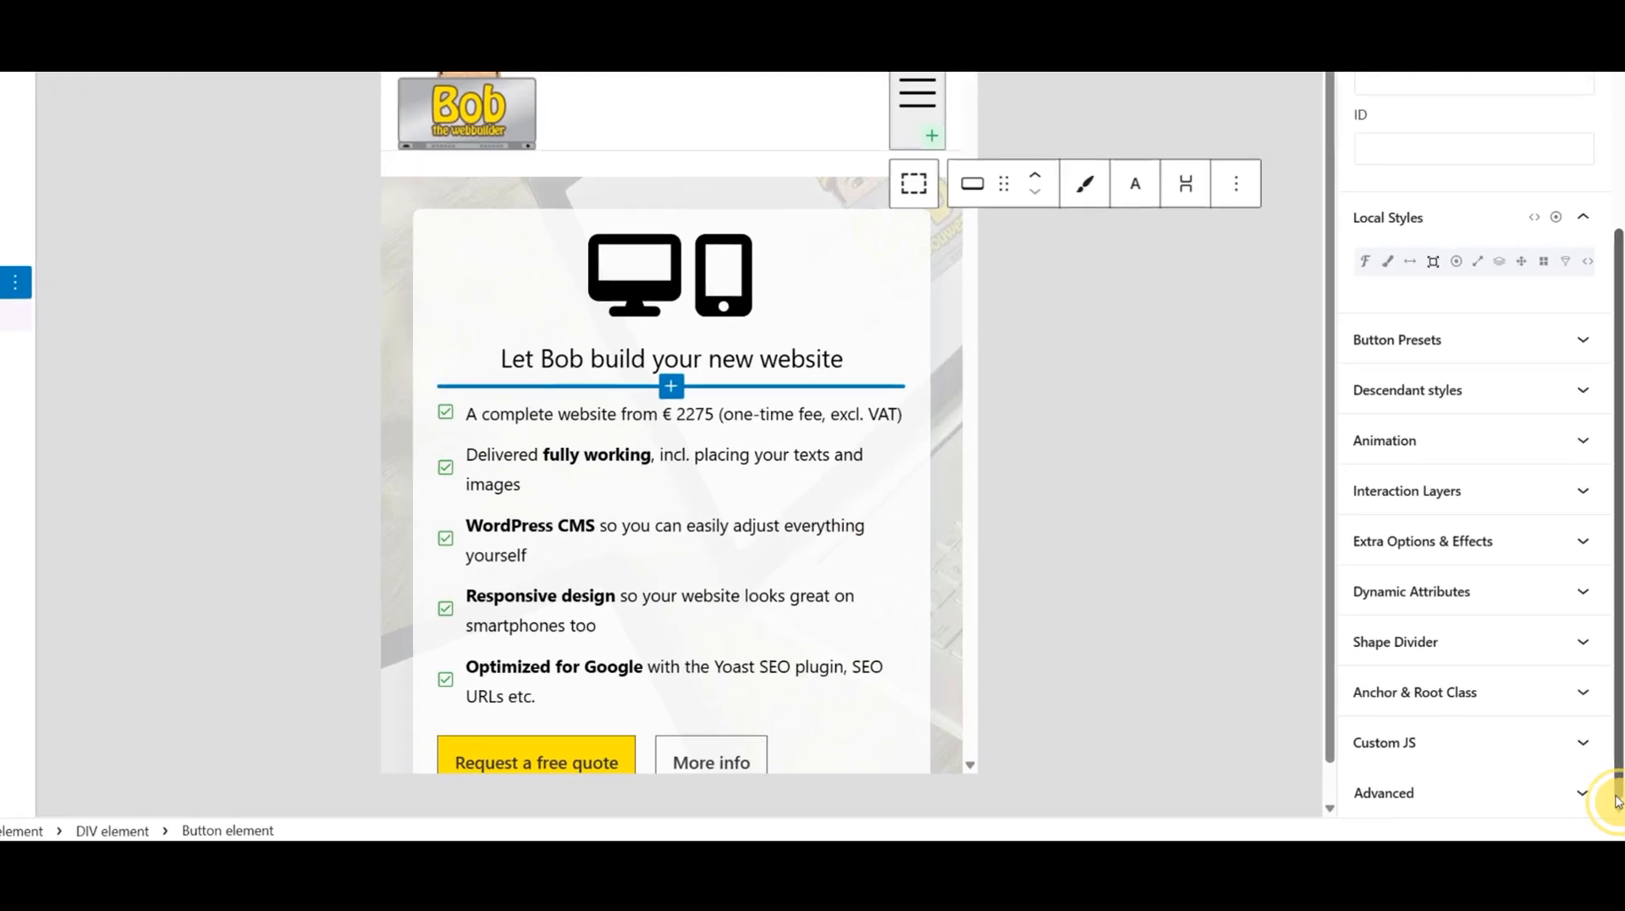
{"action": "left_click", "coordinate": [1389, 491]}
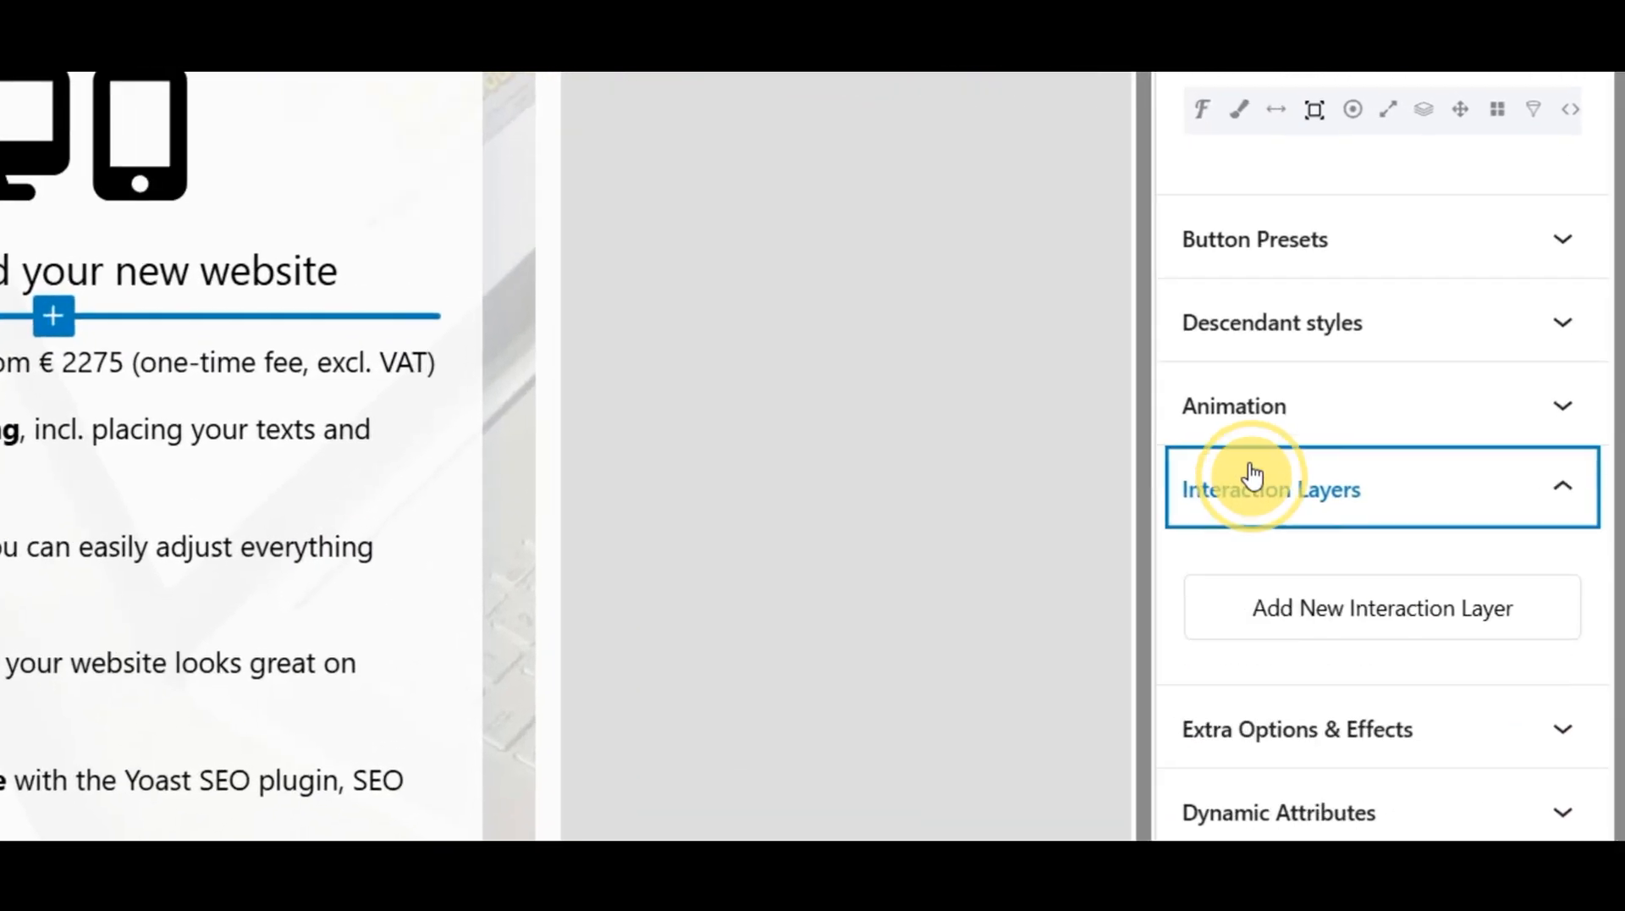
{"action": "left_click", "coordinate": [1436, 572]}
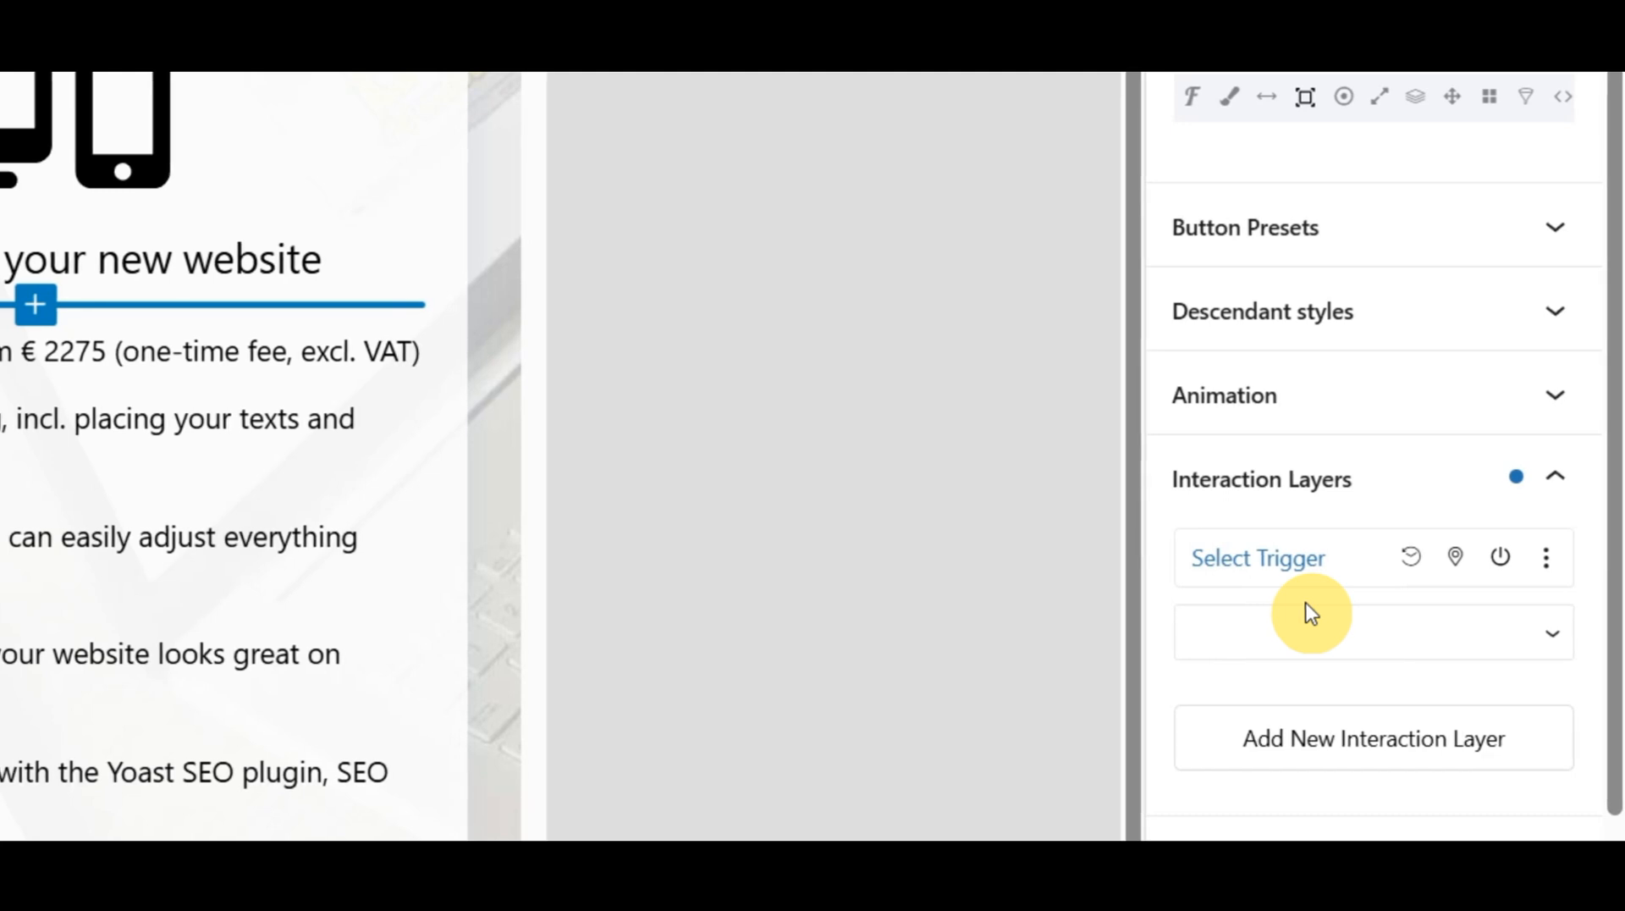
{"action": "left_click", "coordinate": [1311, 613]}
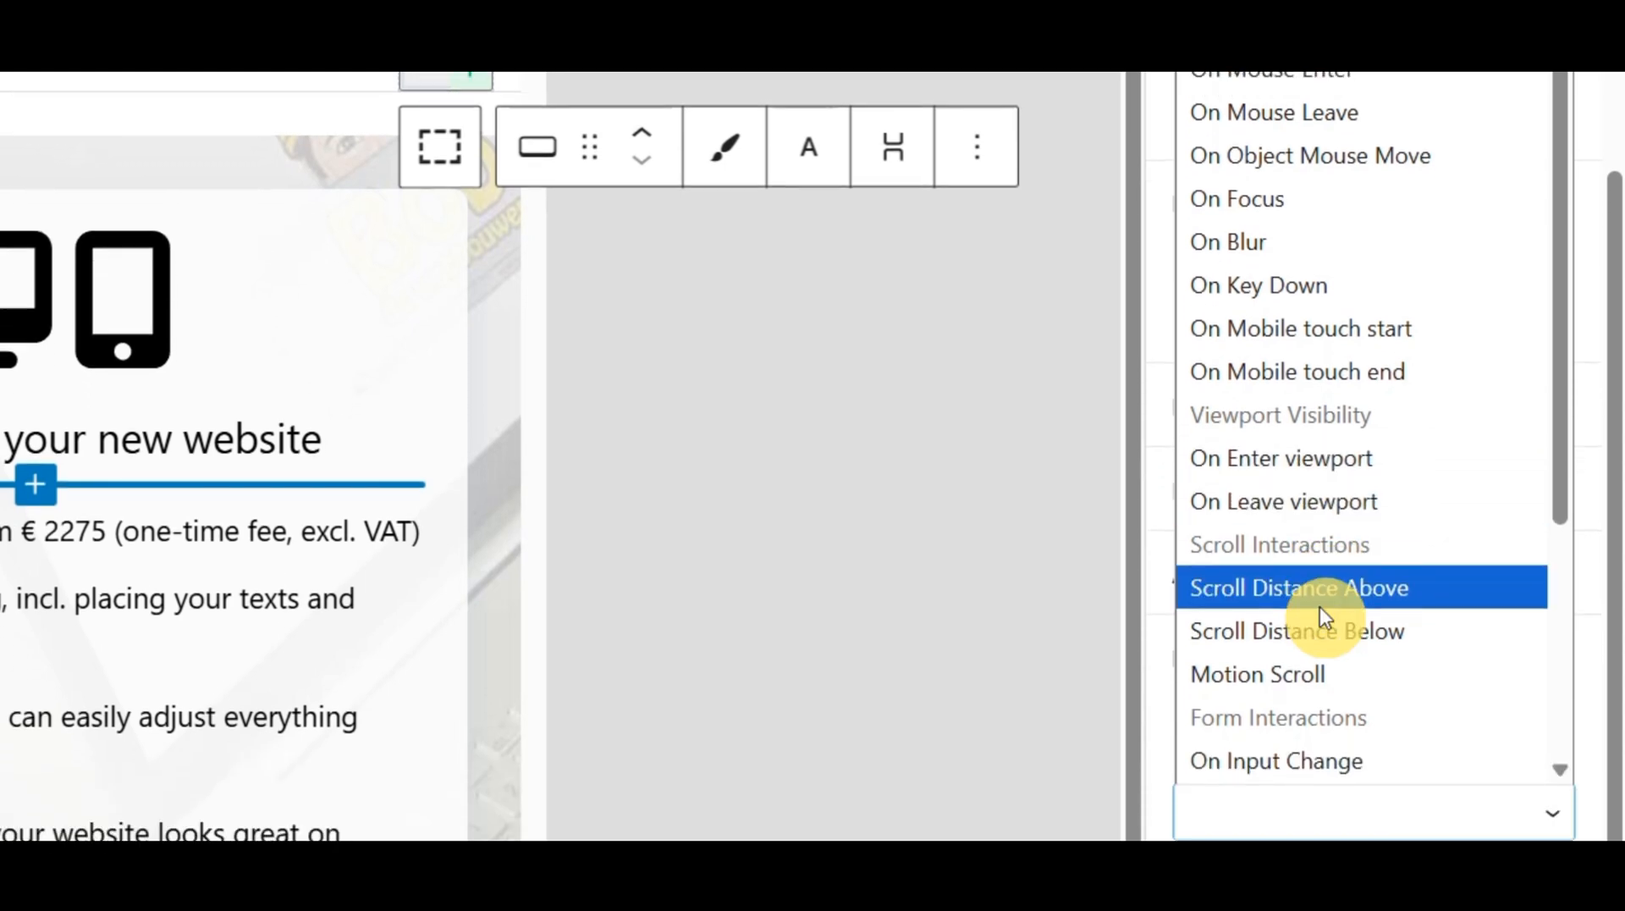
{"action": "left_click_drag", "start_coordinate": [1560, 421], "coordinate": [1543, 615]}
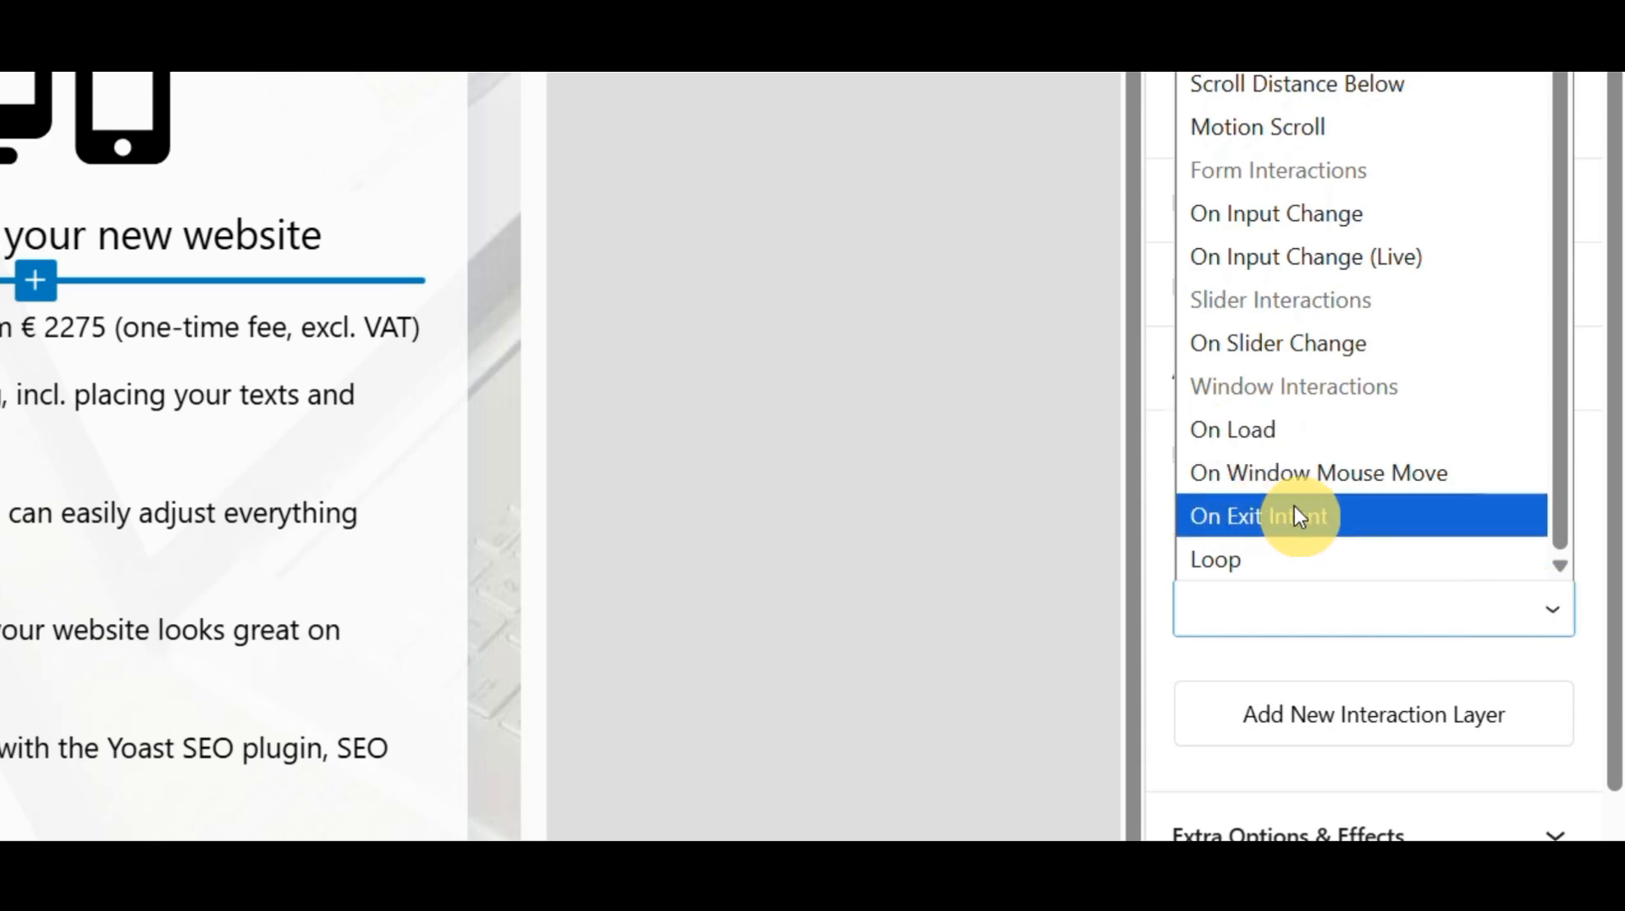
{"action": "left_click_drag", "start_coordinate": [1566, 501], "coordinate": [1516, 56]}
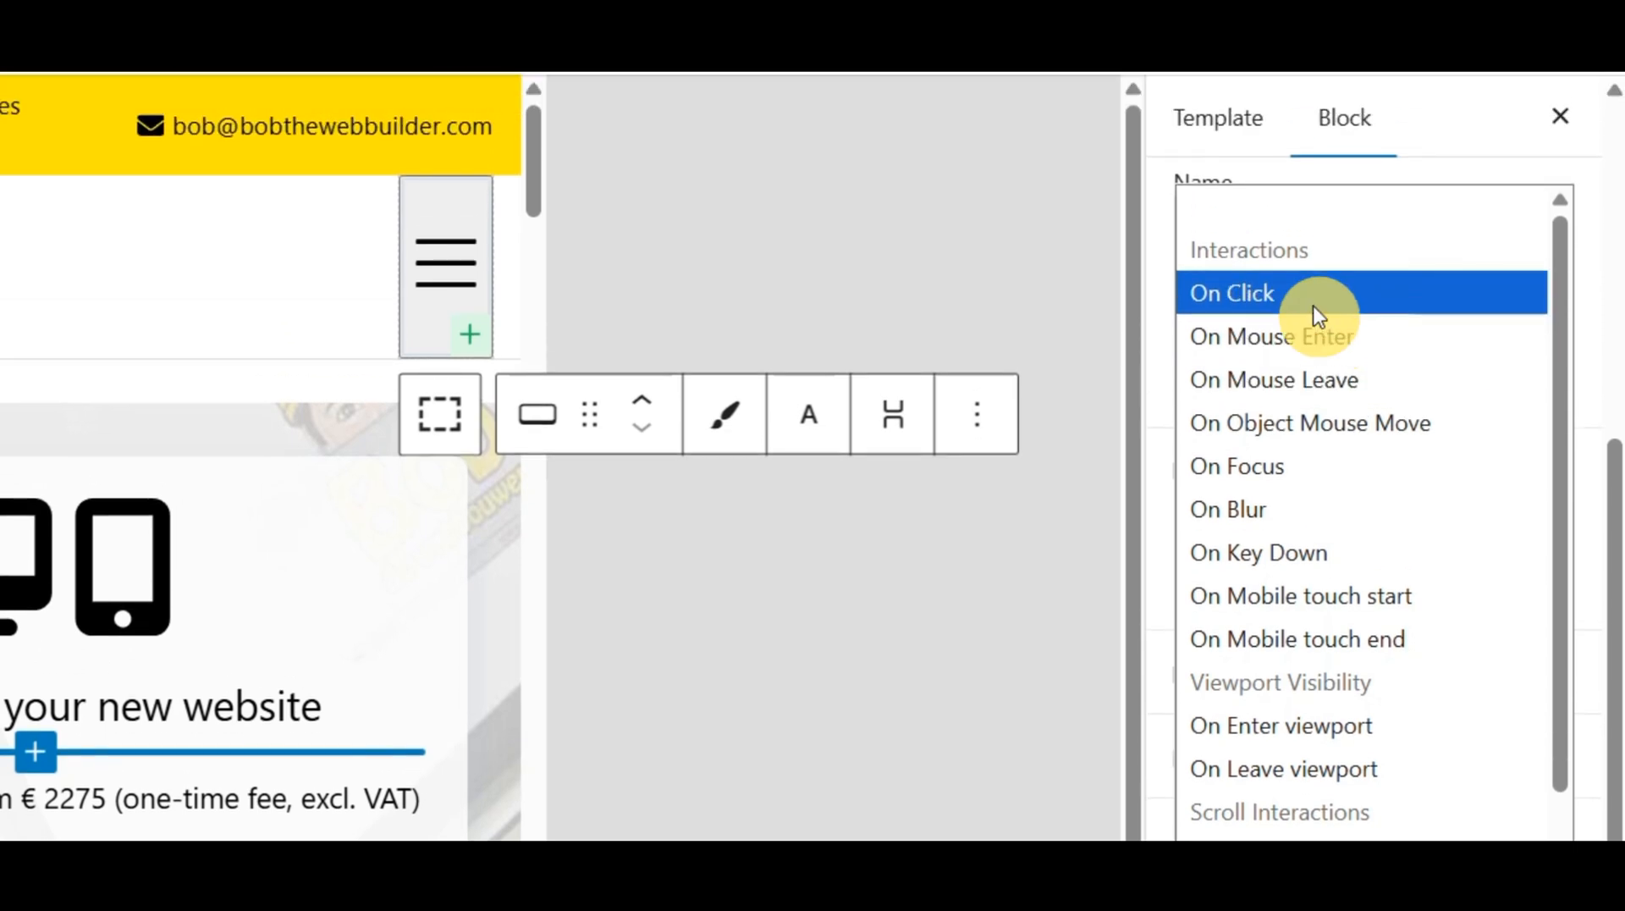
{"action": "left_click", "coordinate": [1318, 315]}
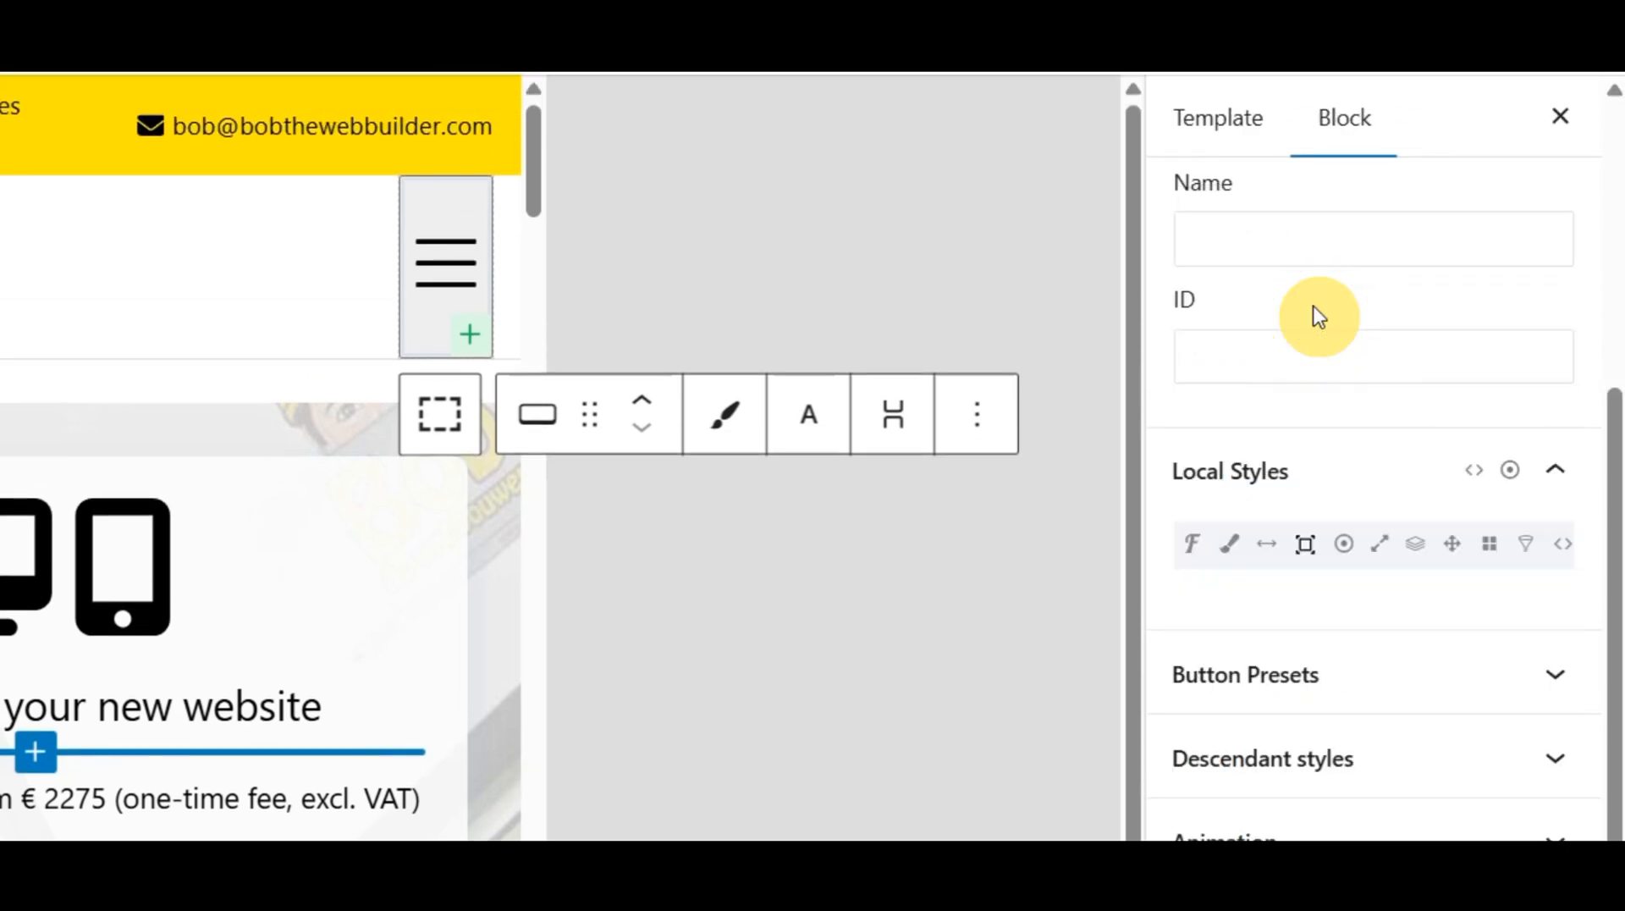
Add a Sliding Panel action to the Mobile menu's On click layer, create a local panel for it and show that panel.
{"action": "left_click", "coordinate": [1334, 811]}
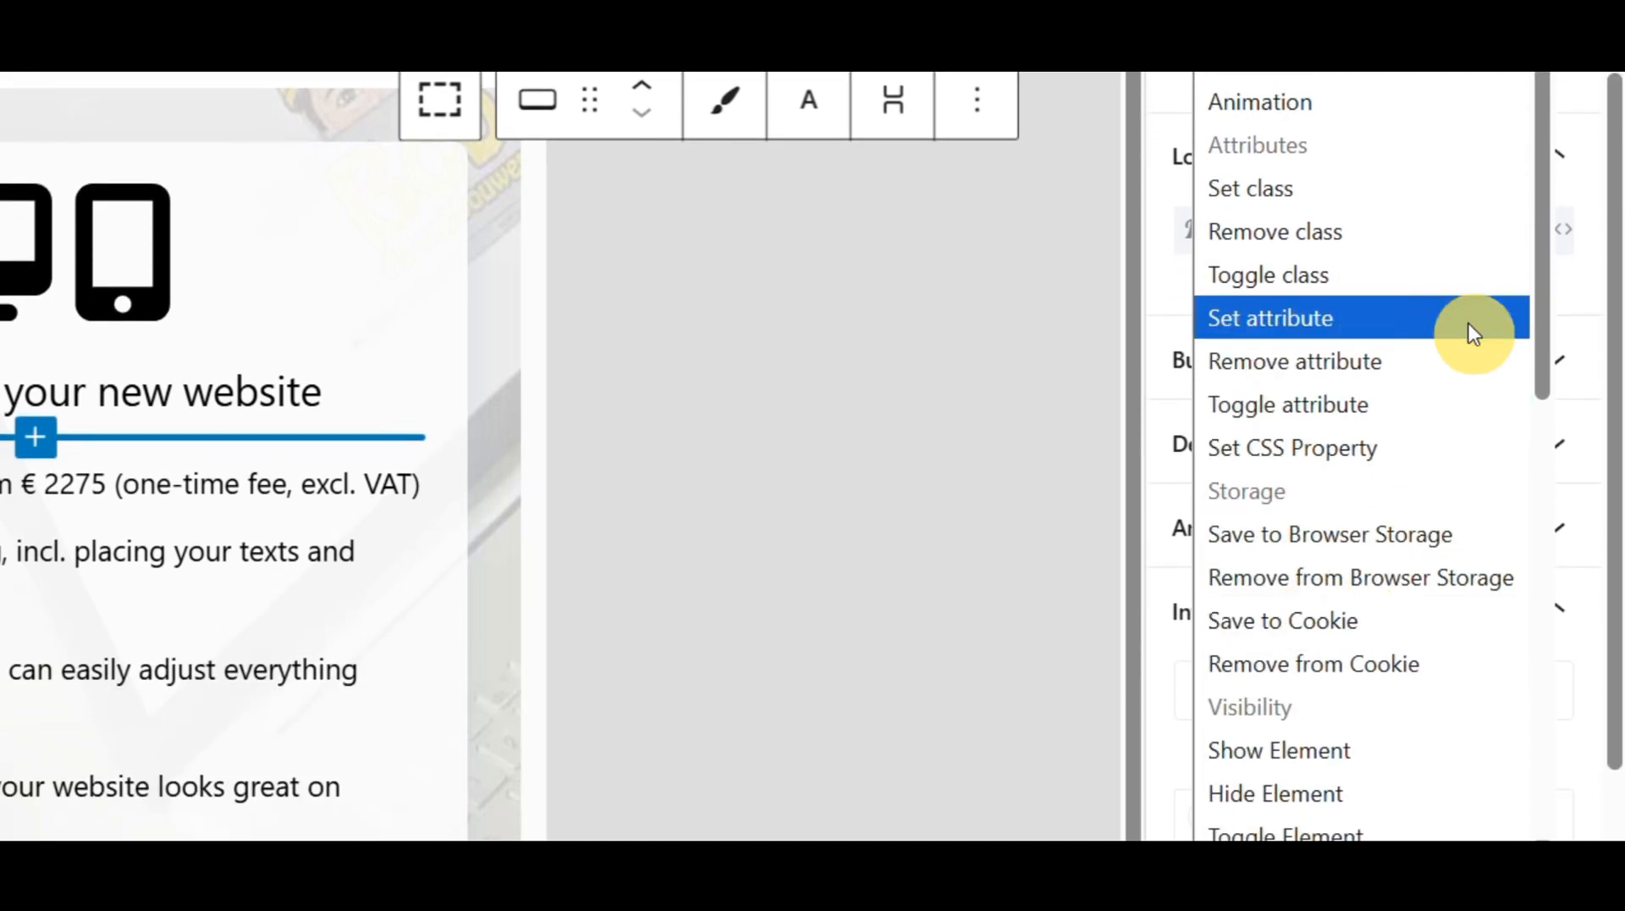
{"action": "left_click_drag", "start_coordinate": [1543, 335], "coordinate": [1540, 469]}
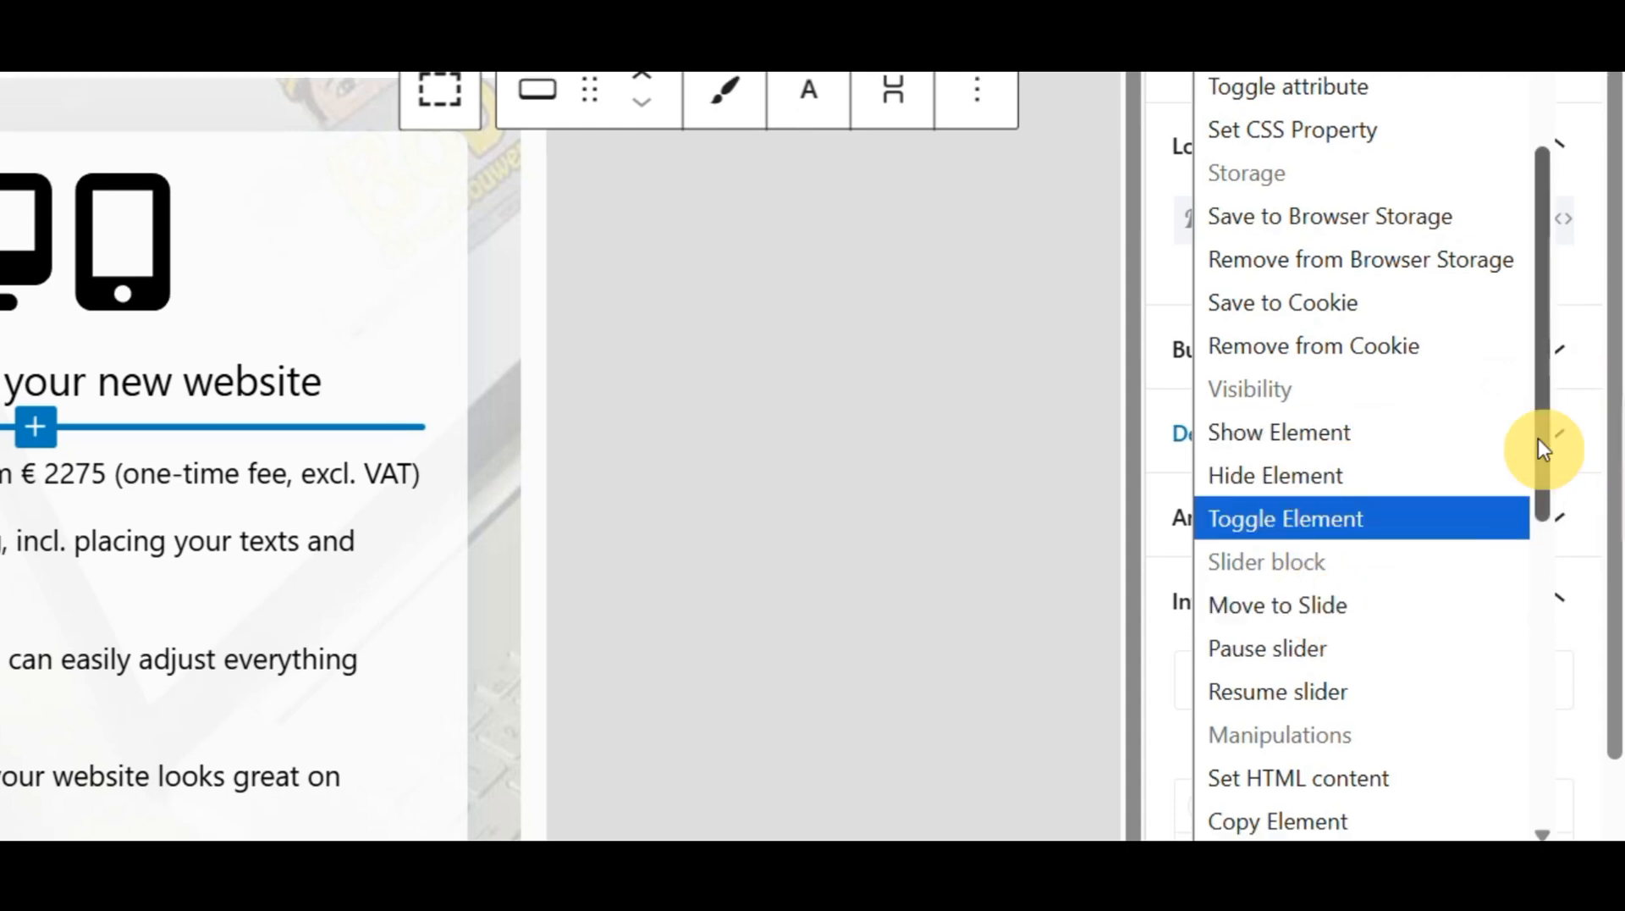
{"action": "left_click_drag", "start_coordinate": [1542, 456], "coordinate": [1505, 679]}
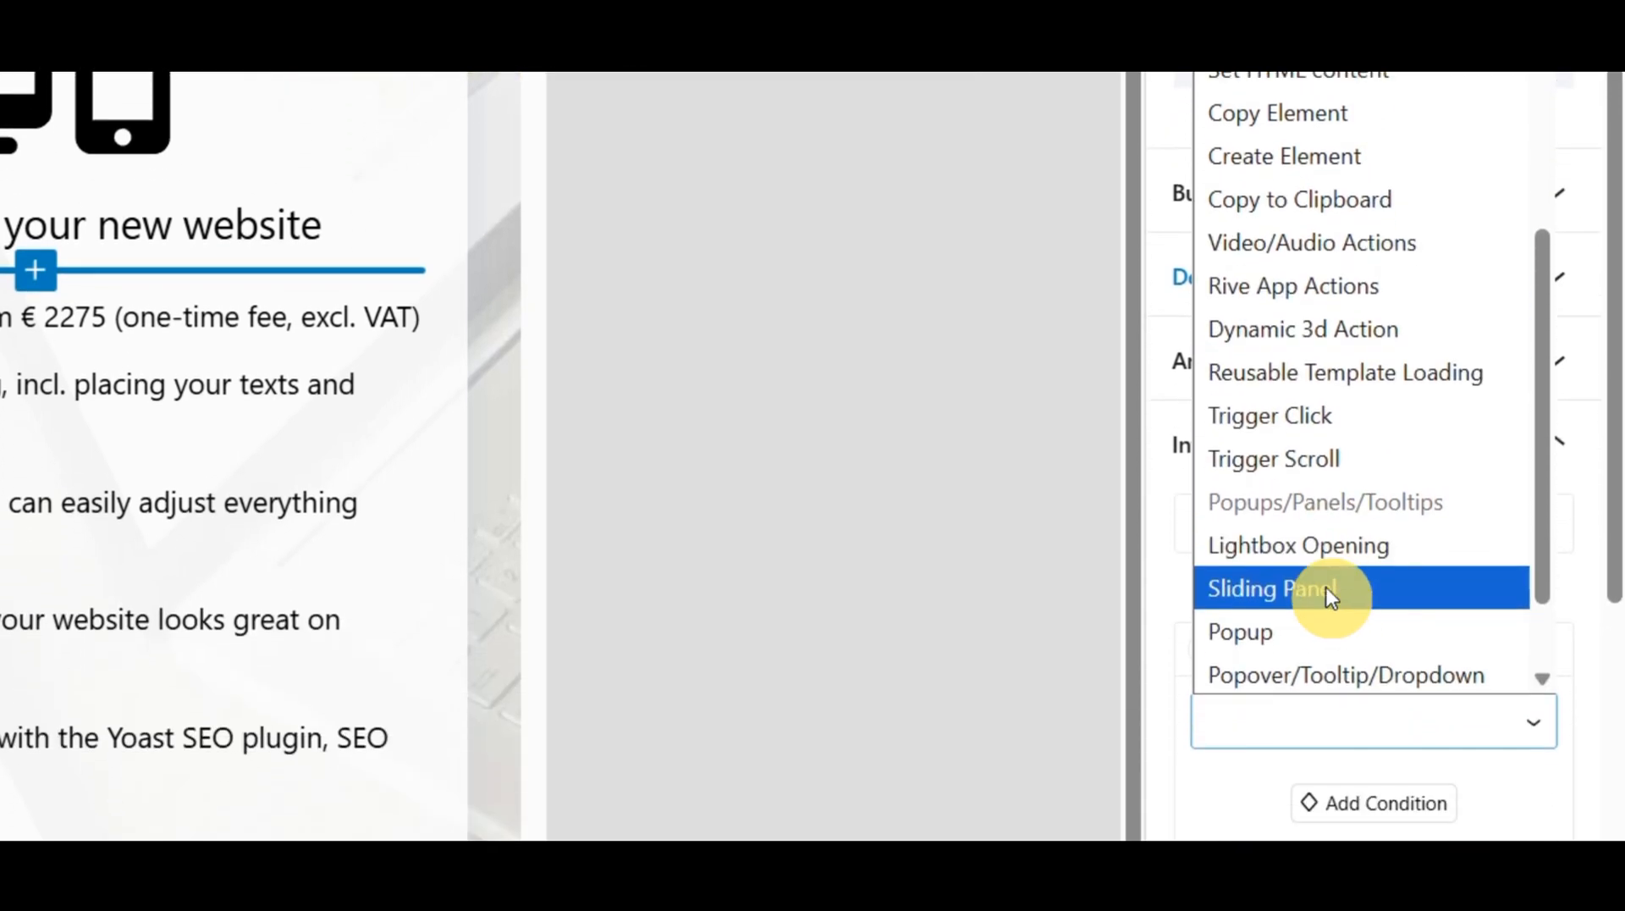
{"action": "left_click", "coordinate": [1326, 587]}
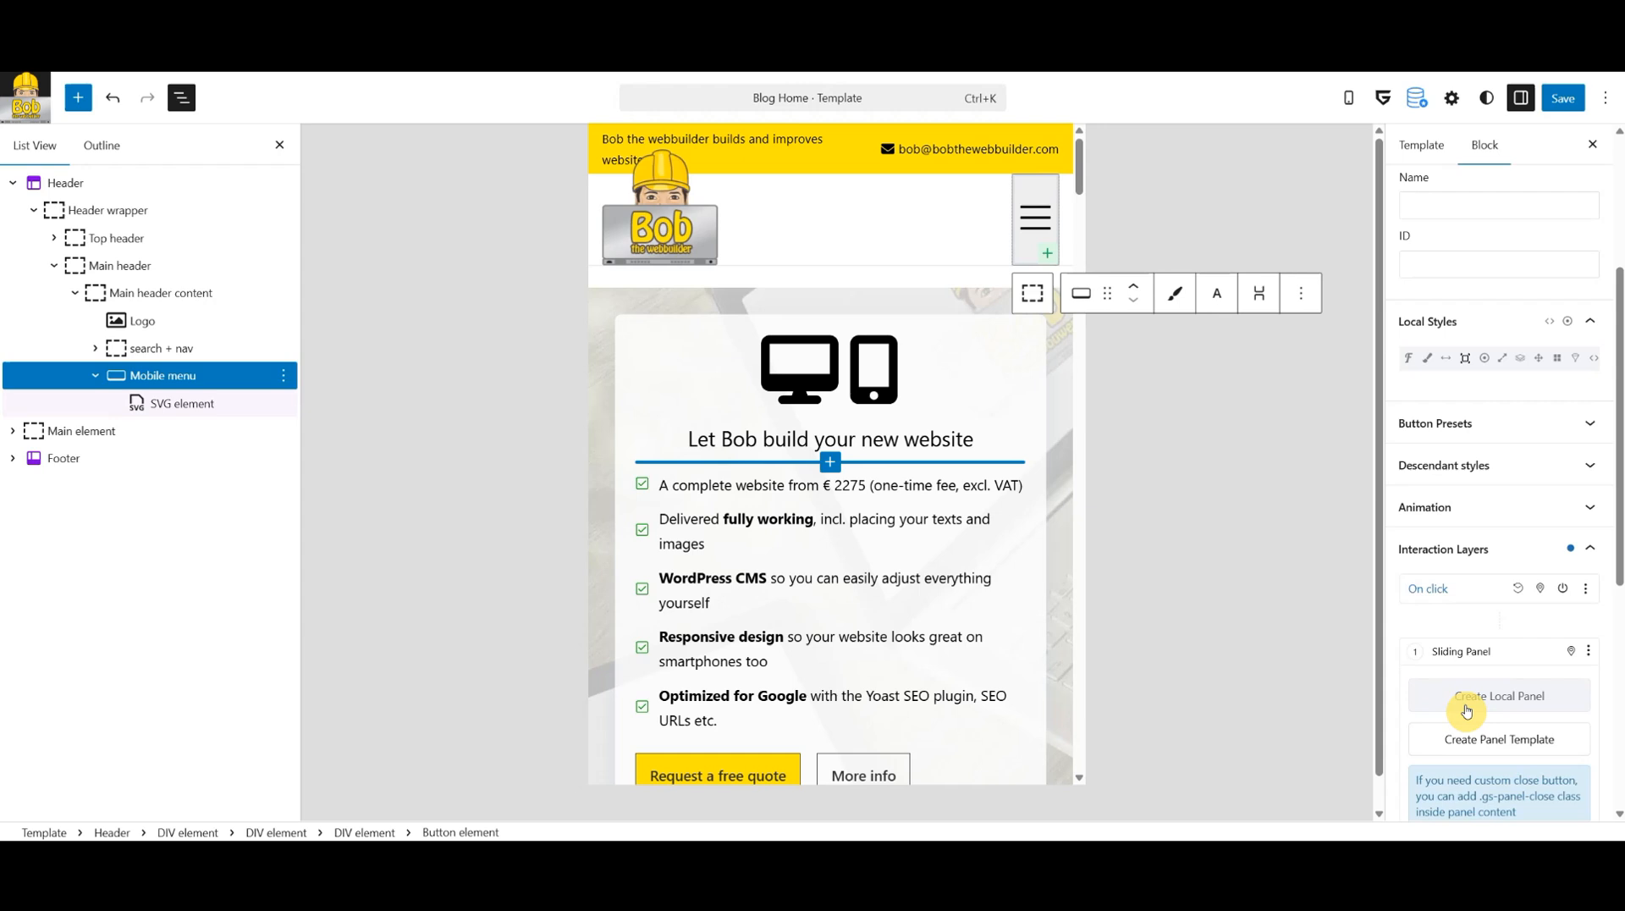
{"action": "left_click", "coordinate": [1464, 701]}
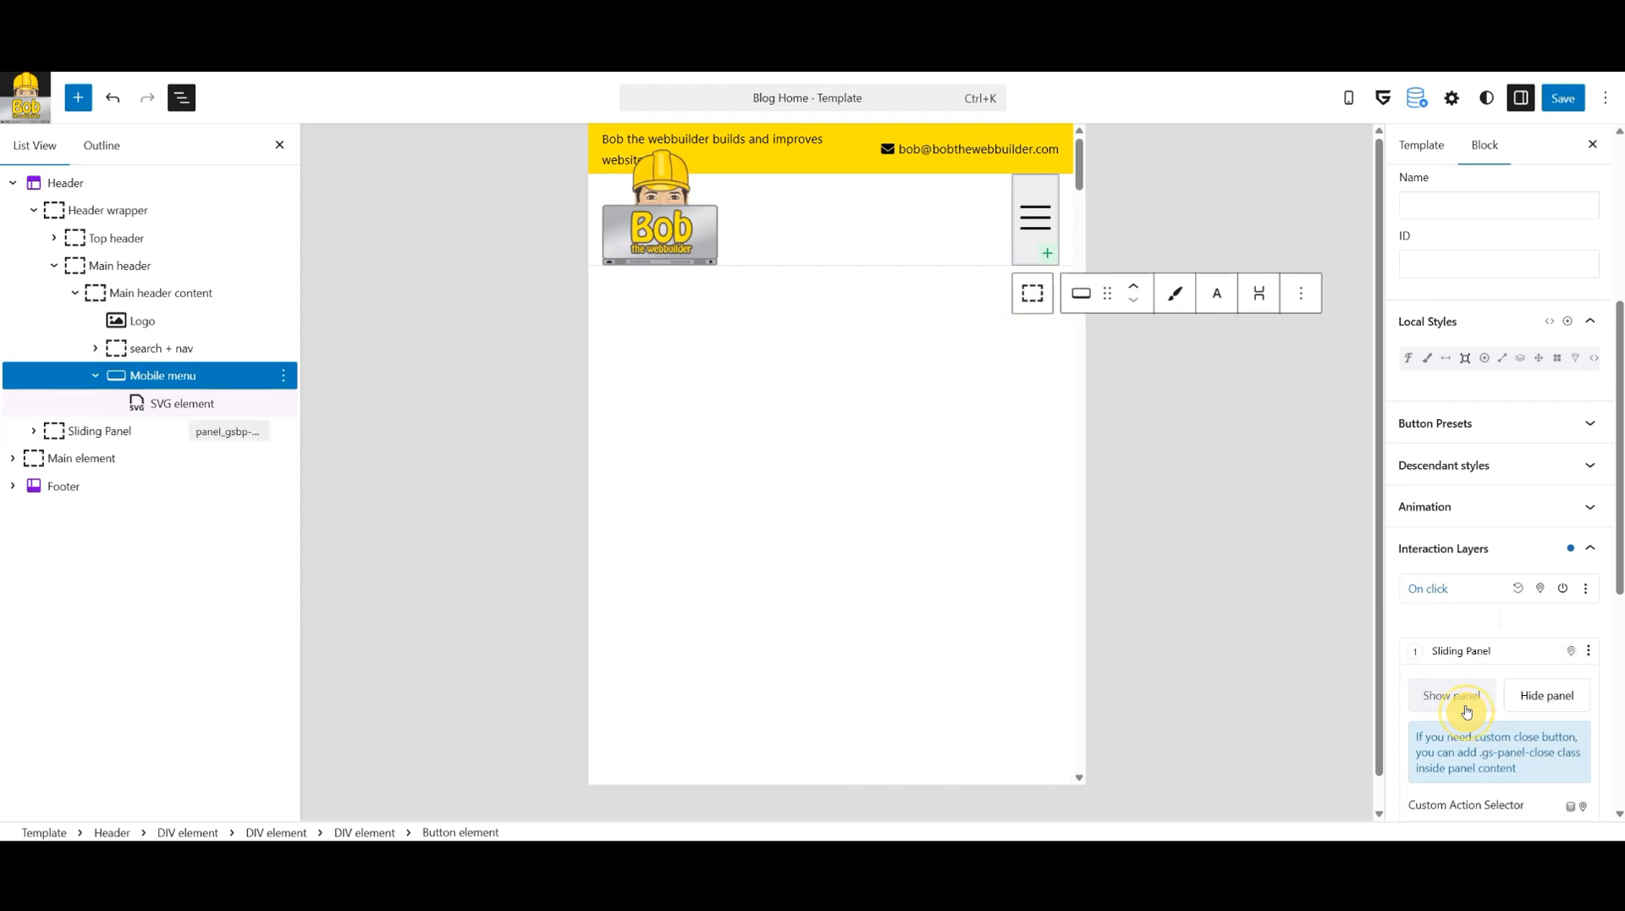
{"action": "left_click", "coordinate": [1467, 711]}
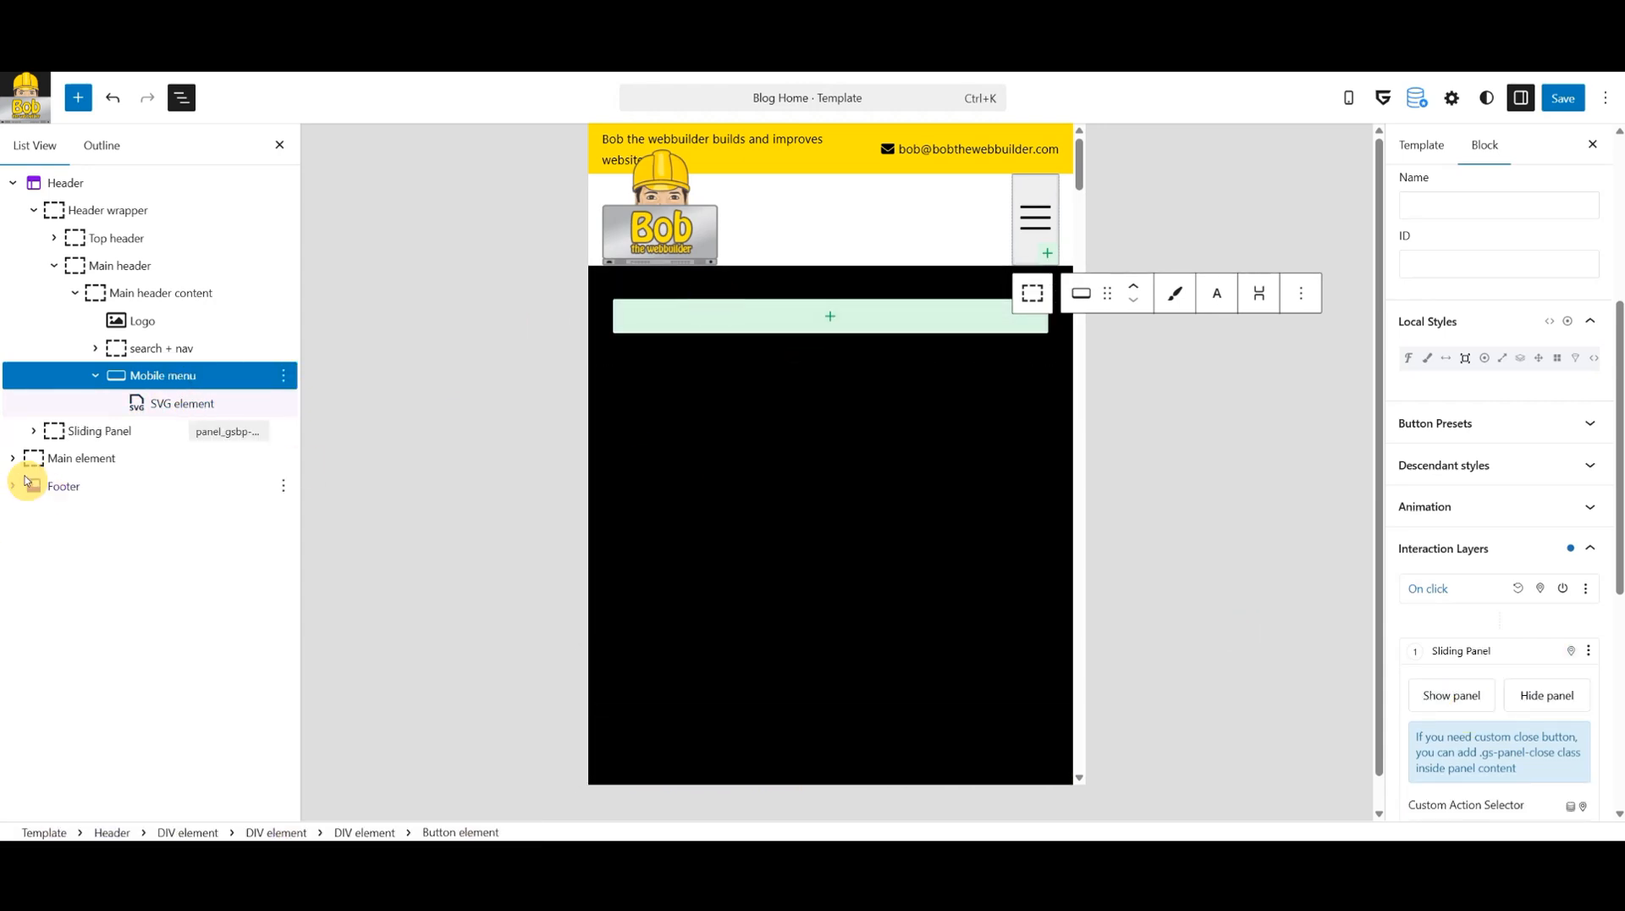
Reset the Sliding Panel's local text, link and background colours.
{"action": "left_click", "coordinate": [93, 431]}
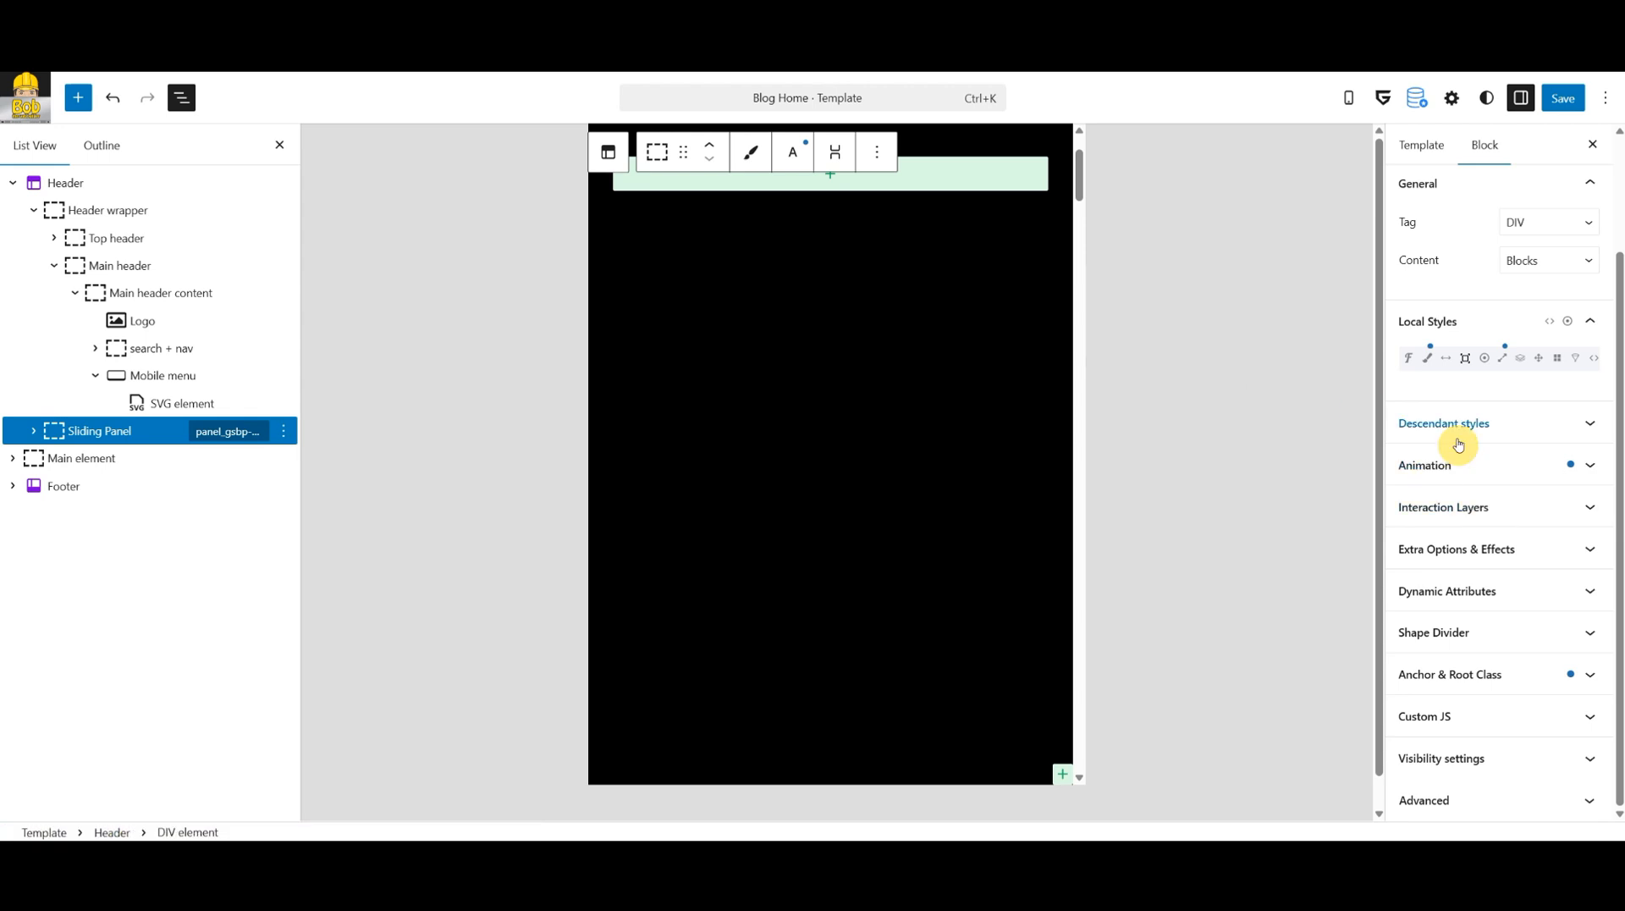
{"action": "left_click", "coordinate": [1428, 357]}
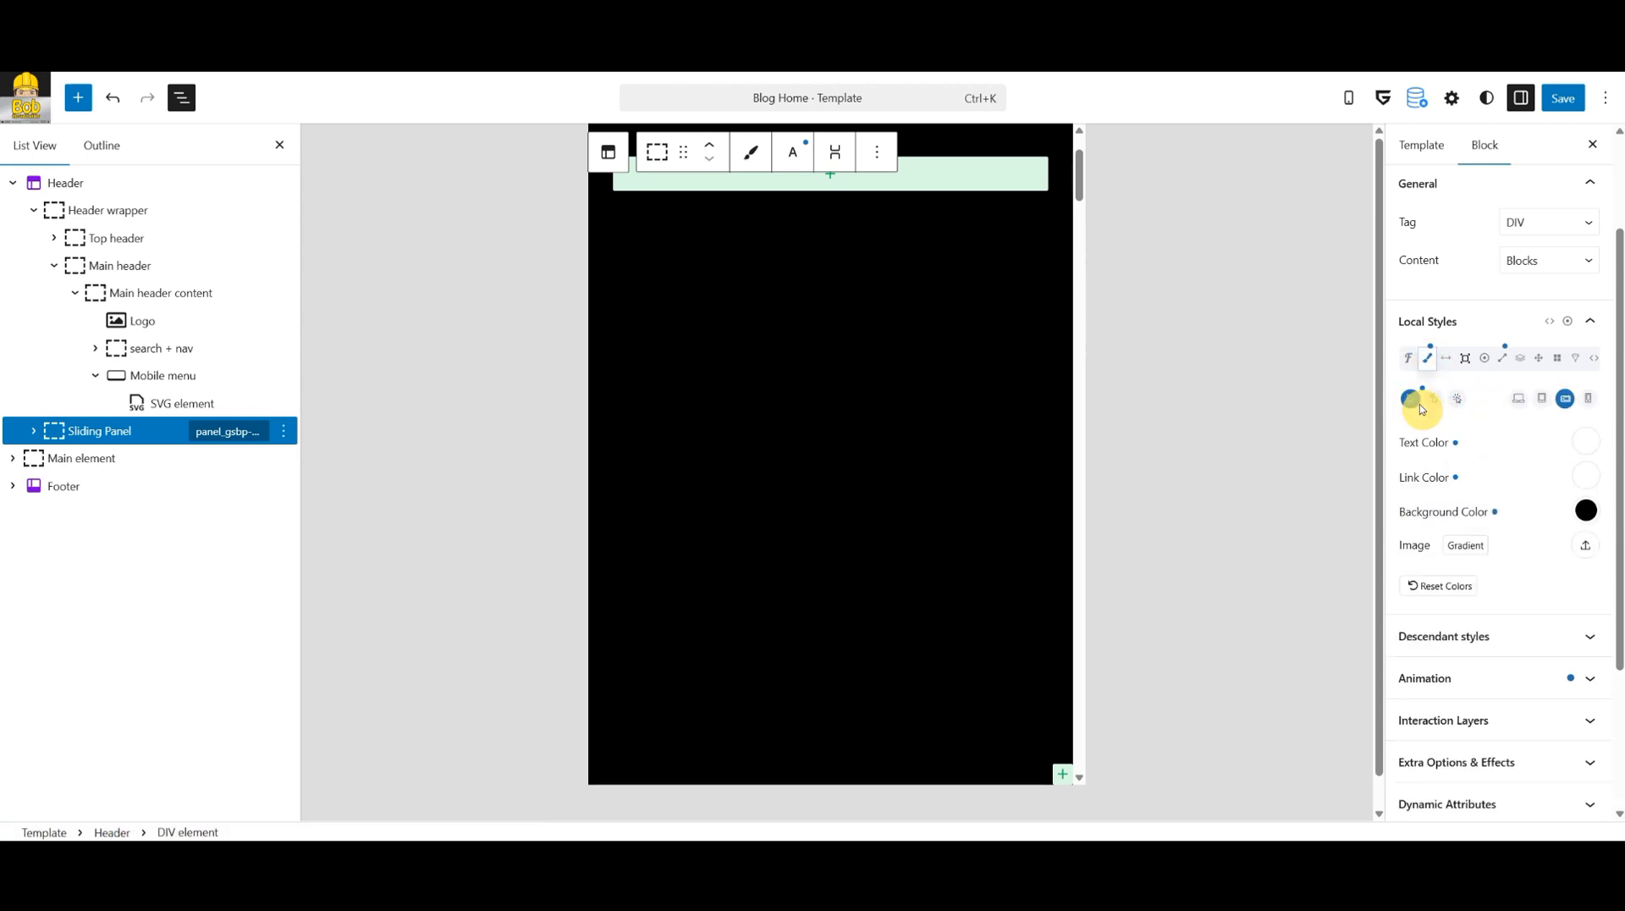
{"action": "left_click", "coordinate": [1423, 394]}
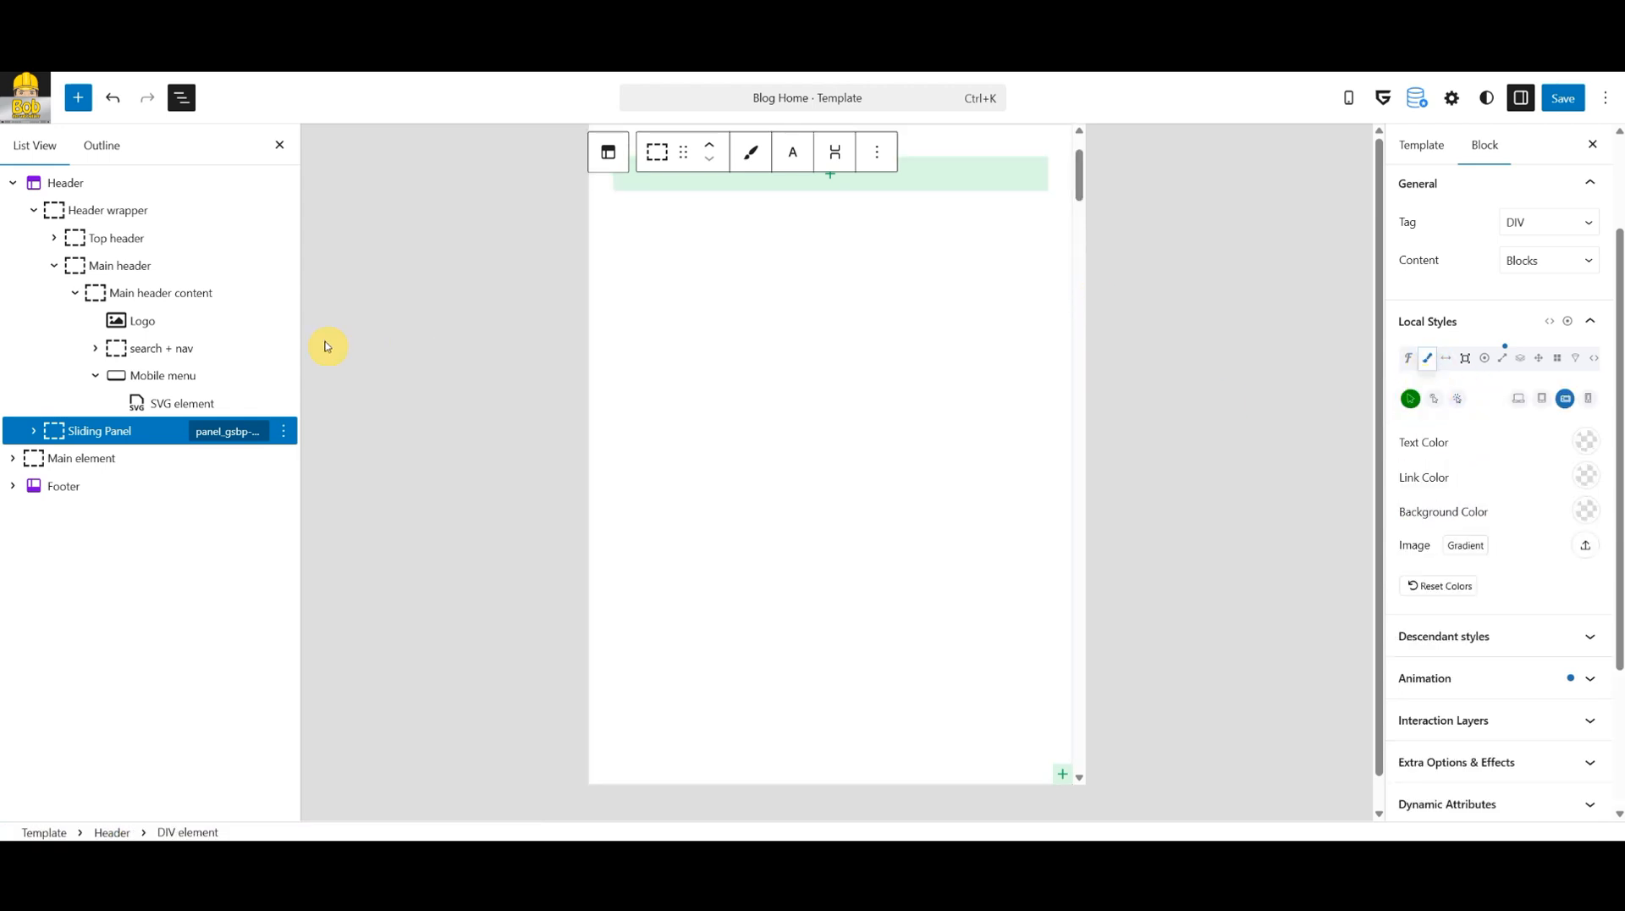
Copy the Nav element from the search + nav container and paste it into the Sliding Panel's Panel Content.
{"action": "left_click", "coordinate": [97, 348]}
{"action": "left_click", "coordinate": [161, 409]}
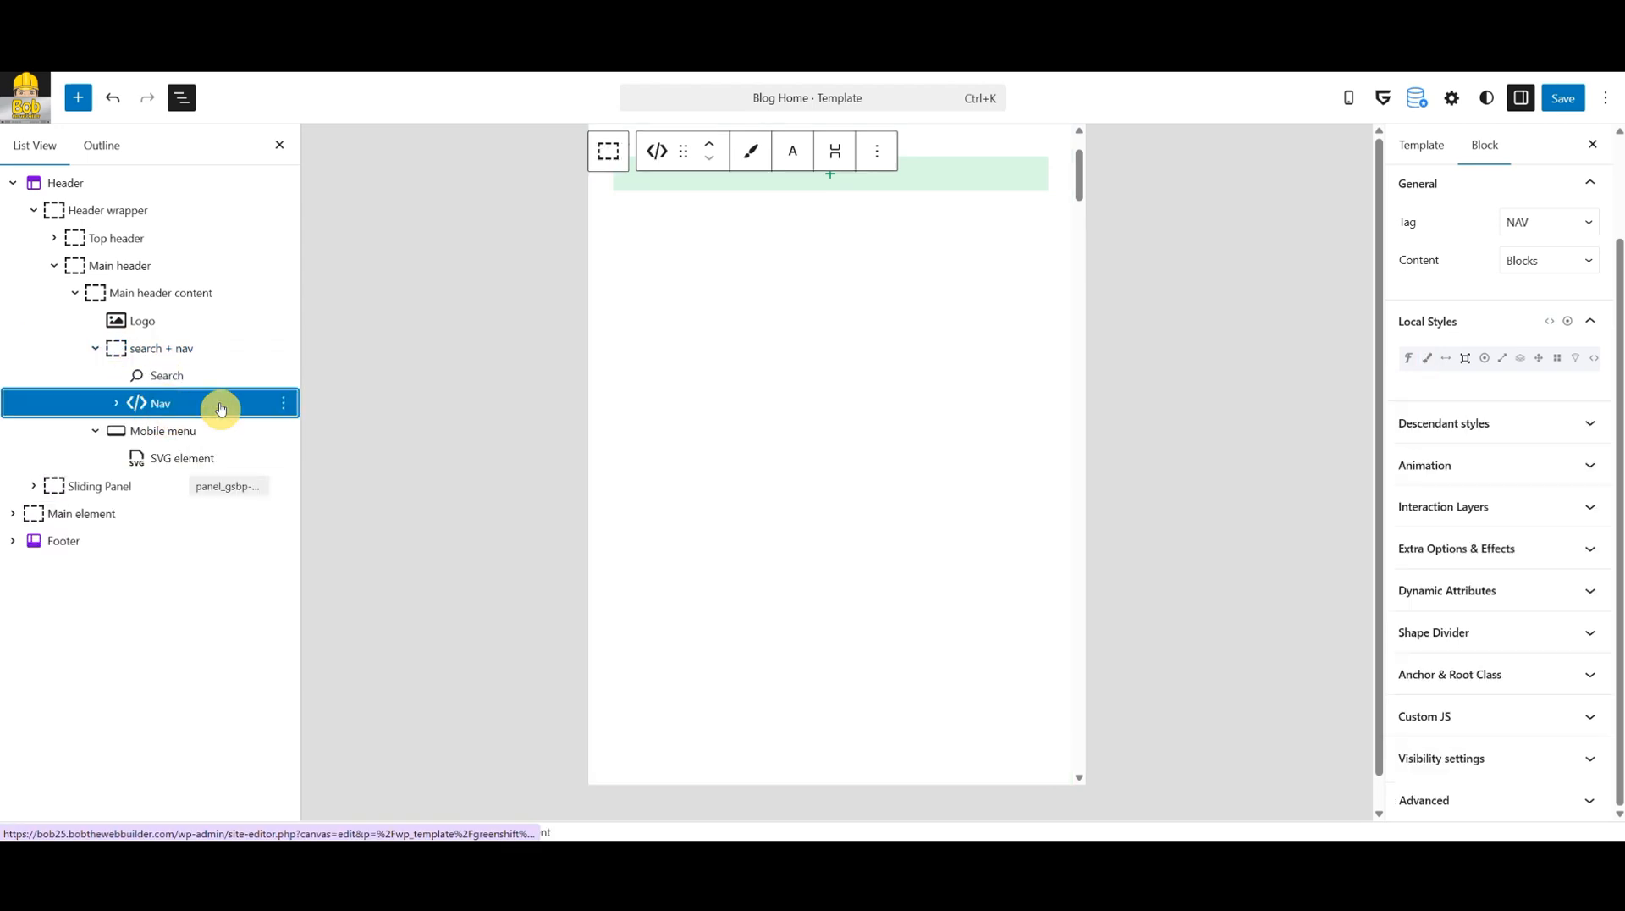
{"action": "left_click", "coordinate": [282, 407]}
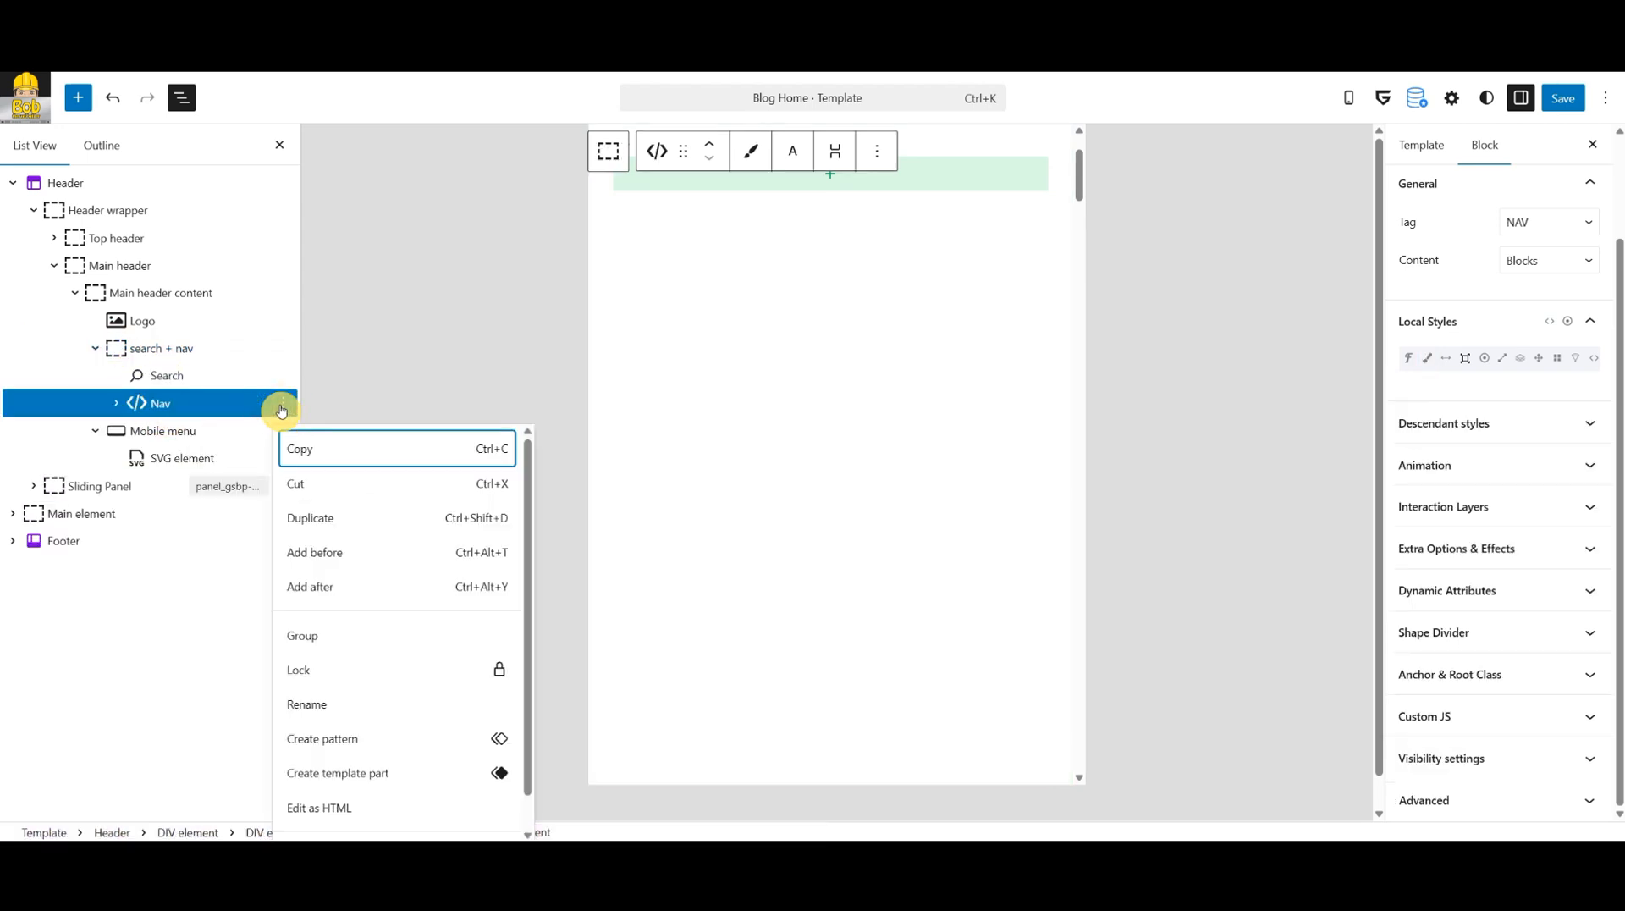
{"action": "left_click", "coordinate": [316, 452]}
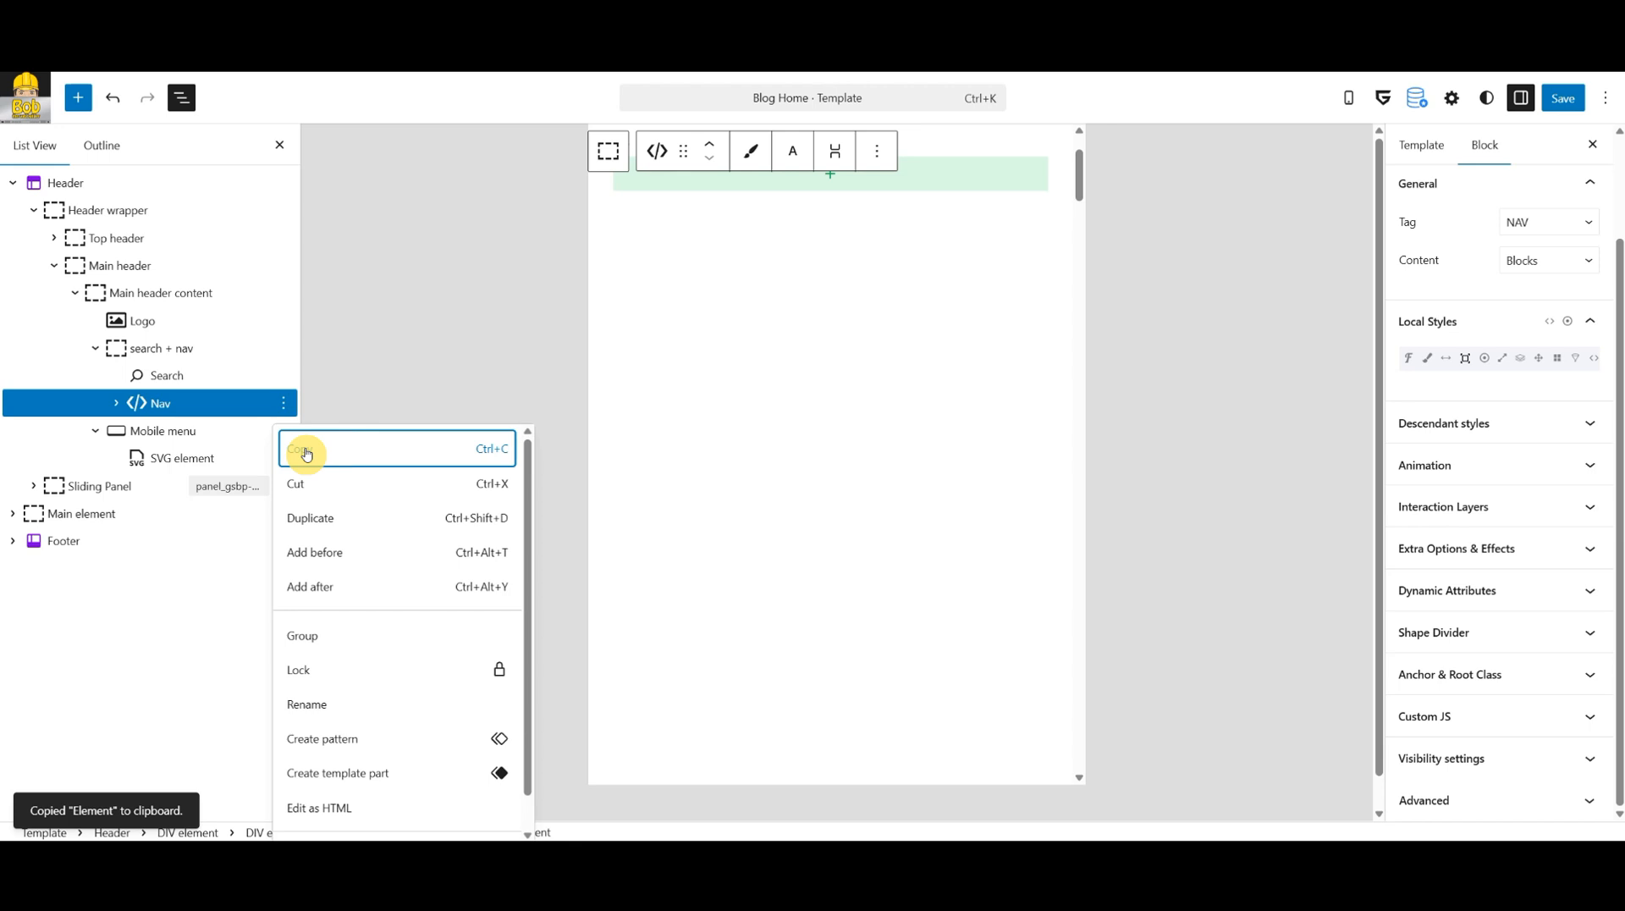
{"action": "left_click", "coordinate": [84, 487]}
{"action": "left_click", "coordinate": [825, 176]}
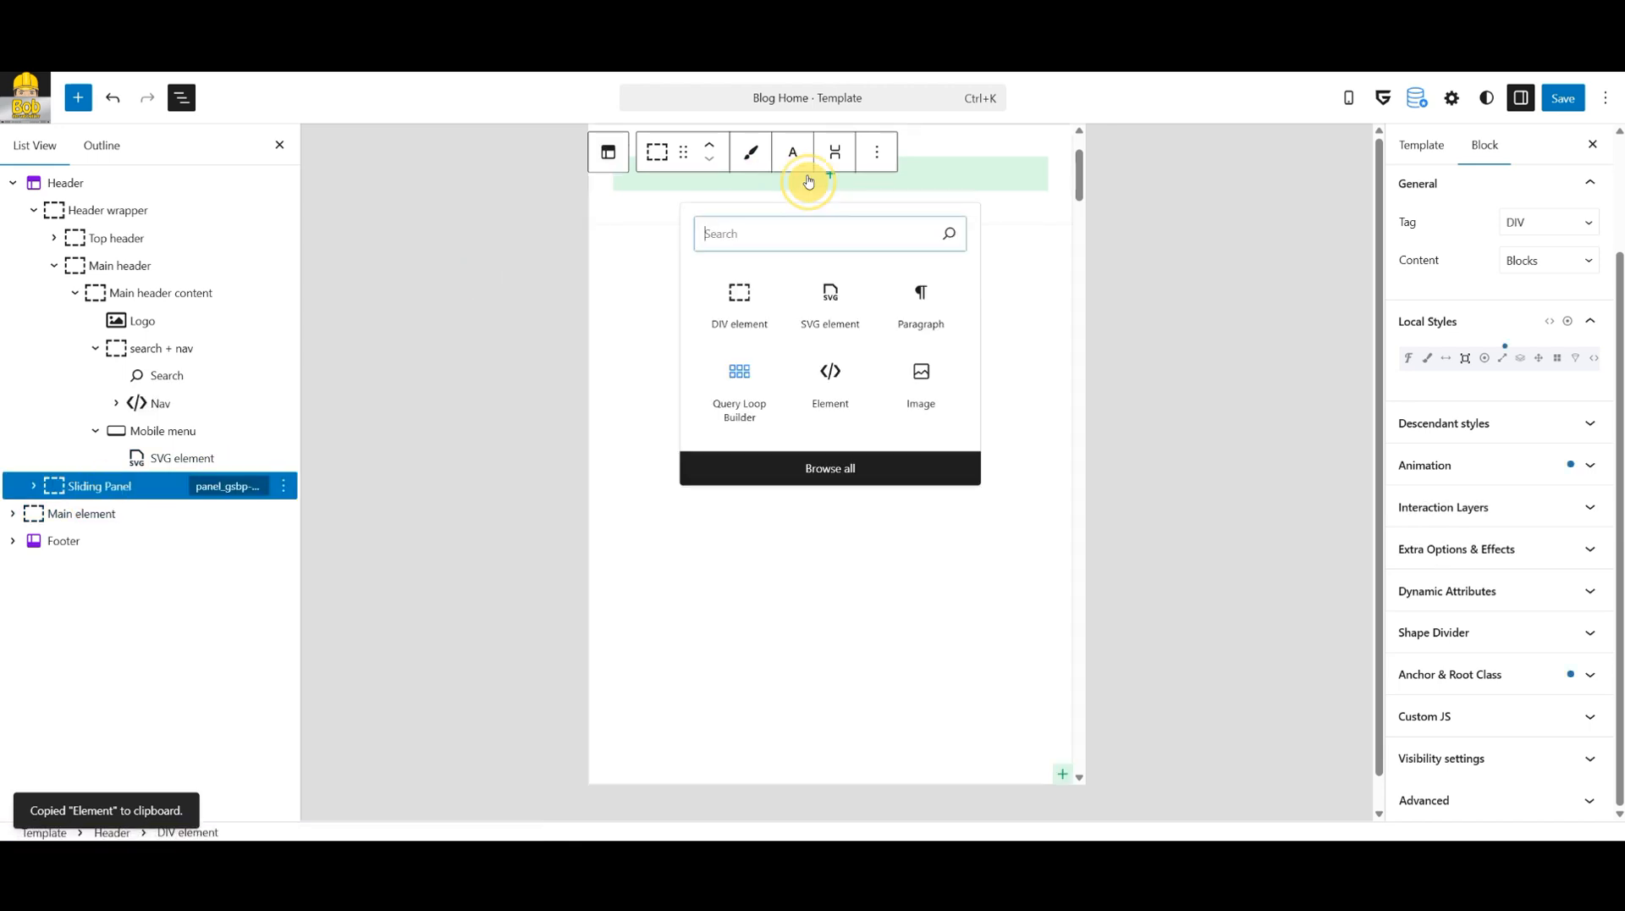
{"action": "left_click", "coordinate": [910, 302]}
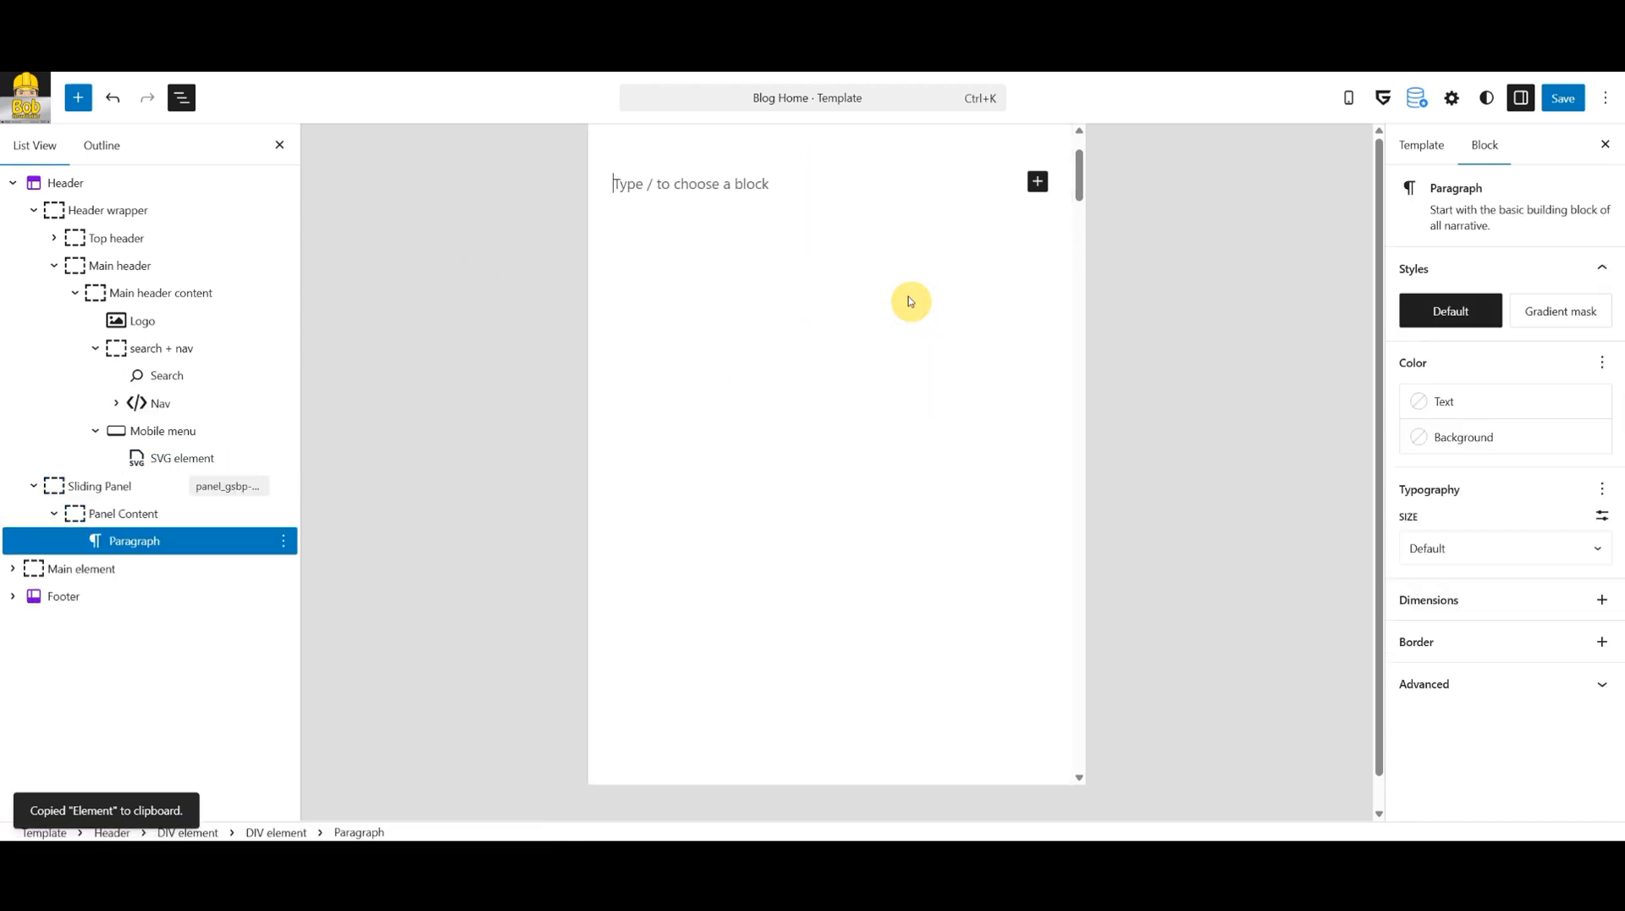
{"action": "right_click", "coordinate": [674, 182]}
{"action": "left_click", "coordinate": [721, 359]}
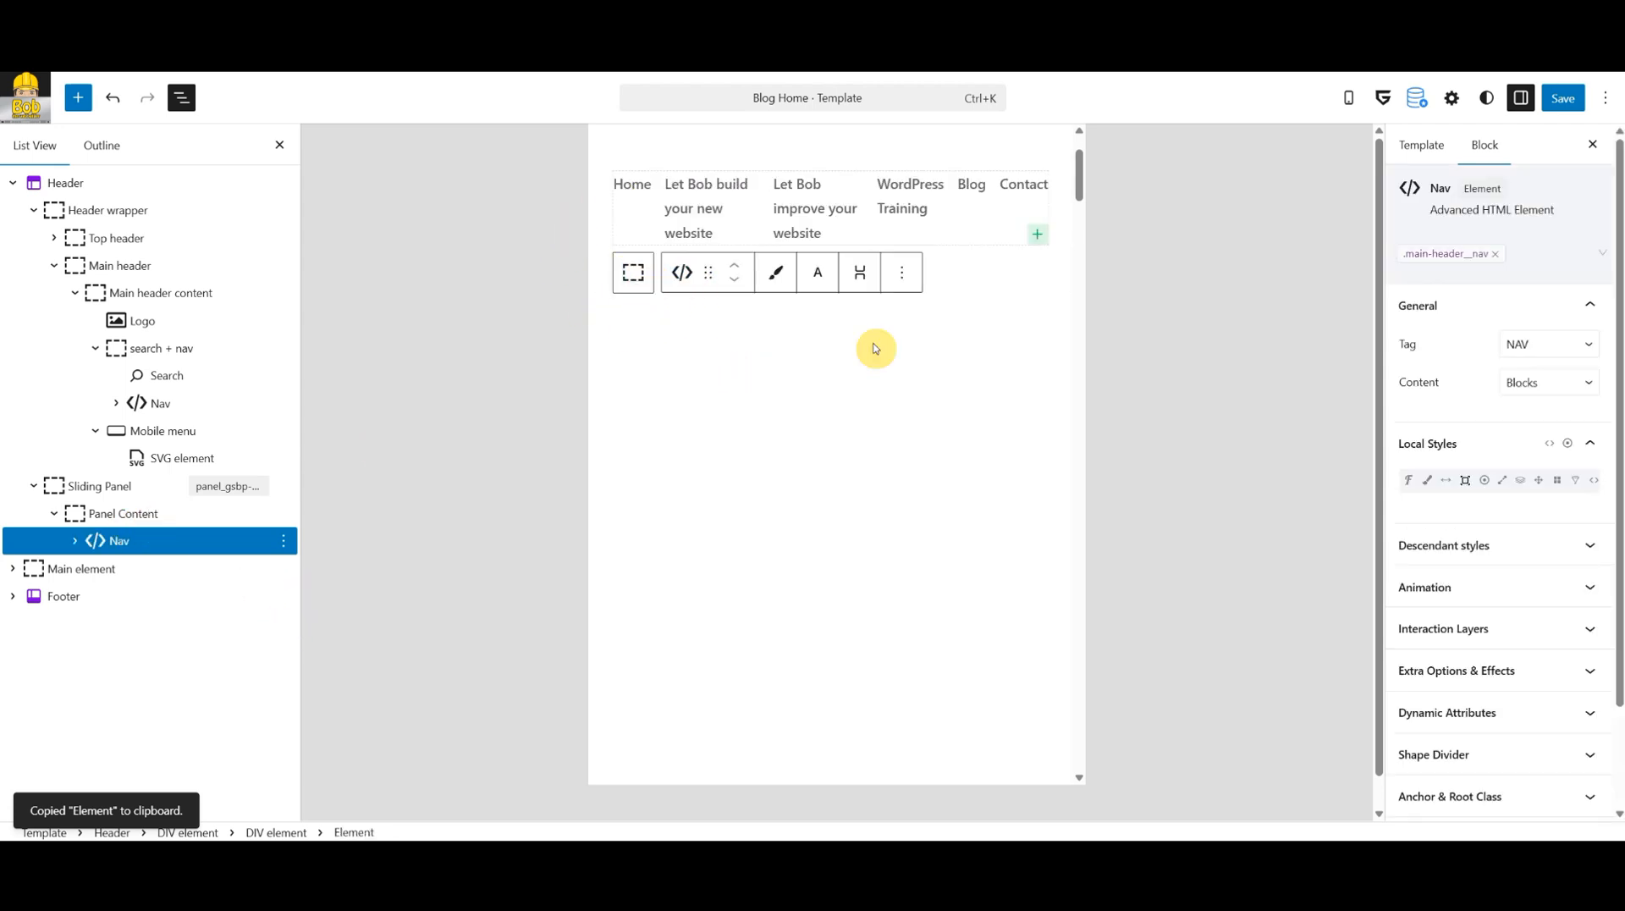
Set the flex direction of the panel nav's .main-header__nav-ul global class to column at the mobile landscape breakpoint.
{"action": "left_click", "coordinate": [76, 540]}
{"action": "left_click", "coordinate": [127, 569]}
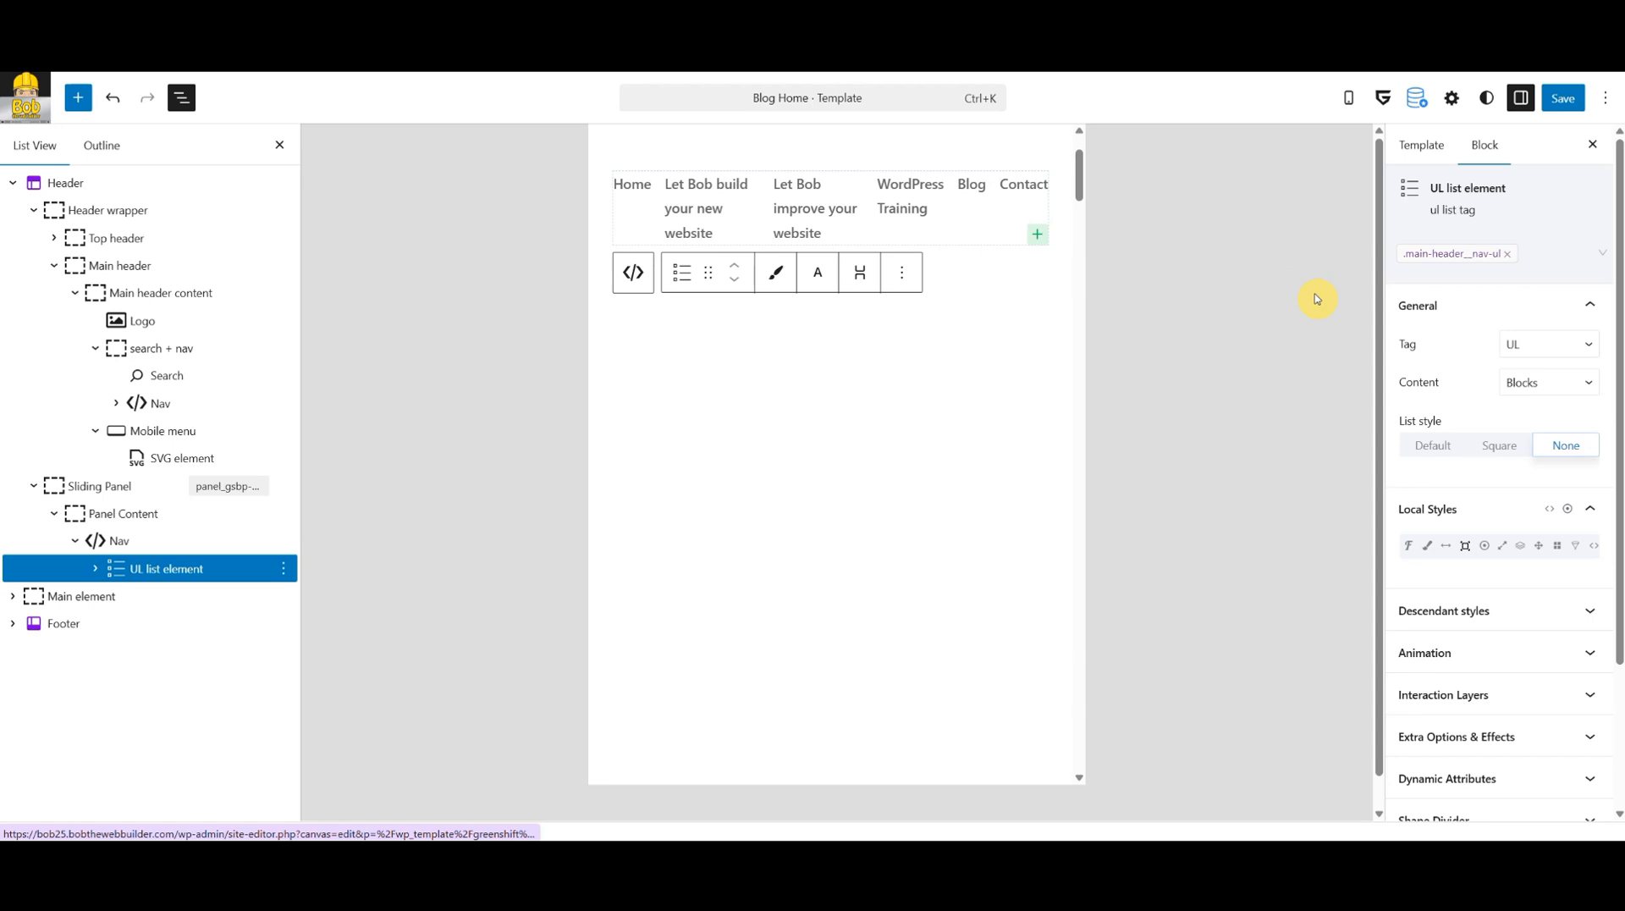
{"action": "left_click", "coordinate": [1455, 254]}
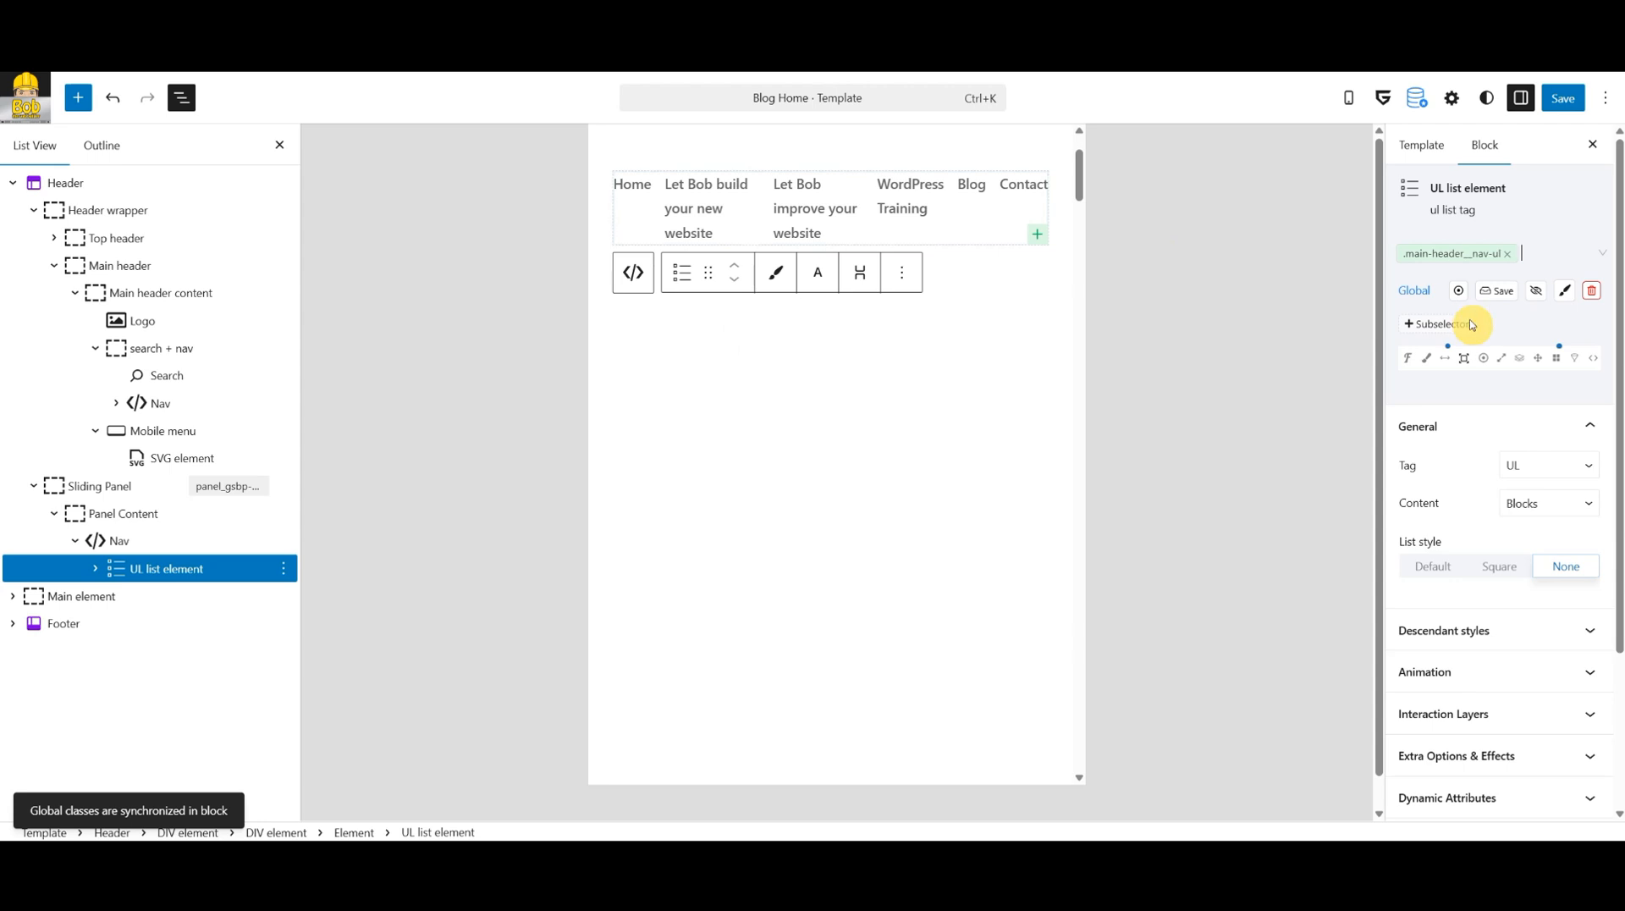
{"action": "left_click", "coordinate": [1556, 364]}
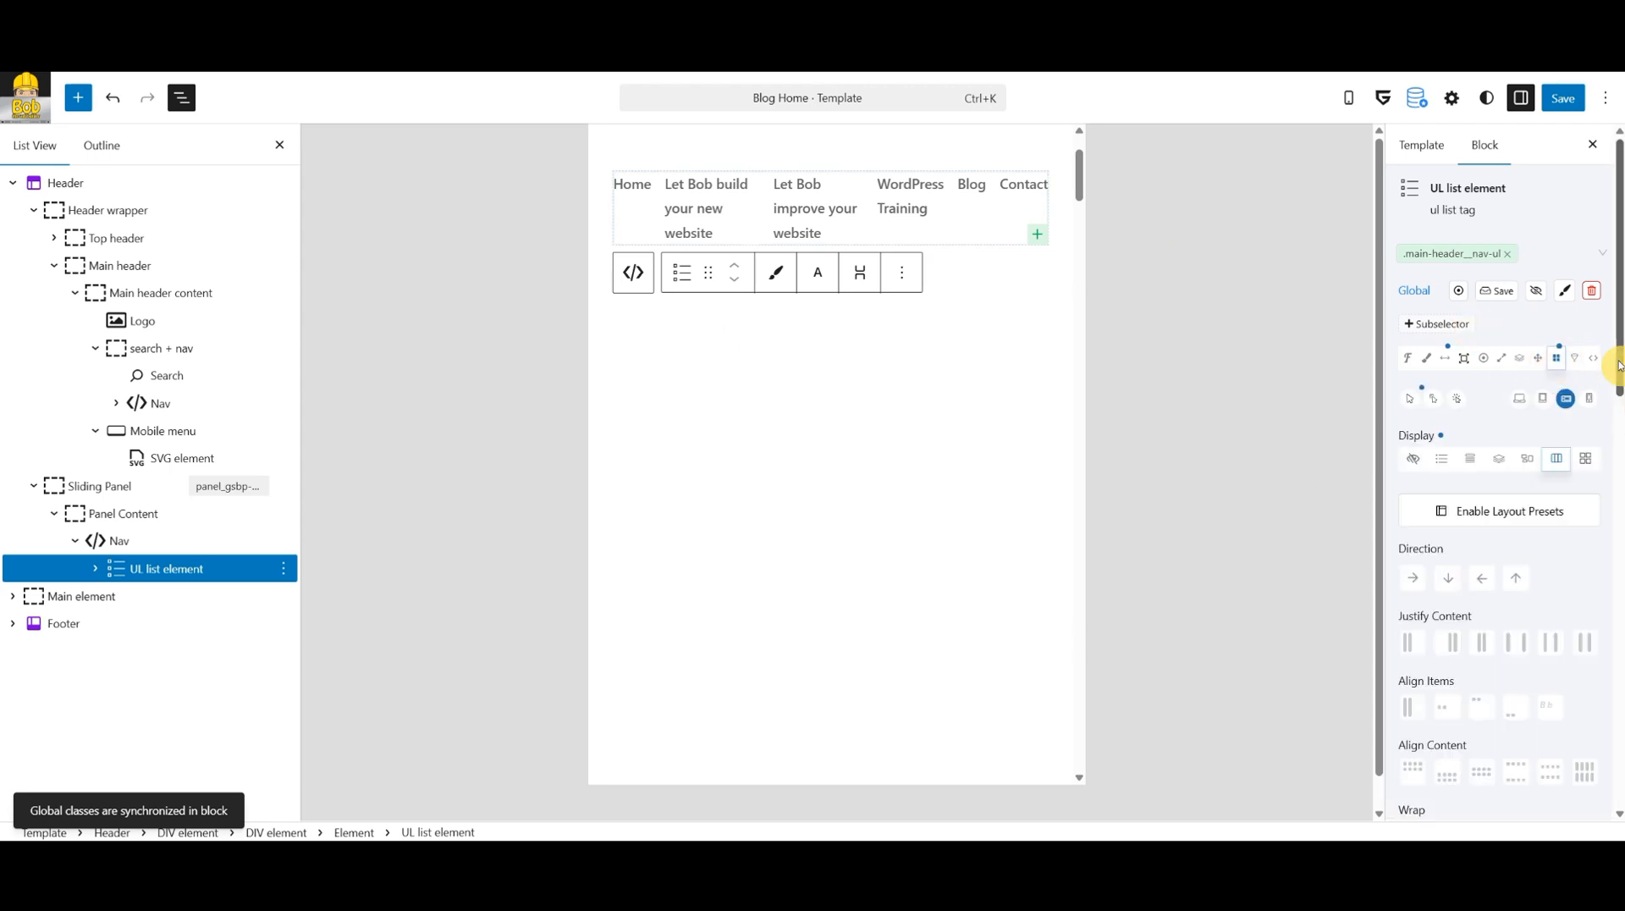
{"action": "left_click_drag", "start_coordinate": [1620, 367], "coordinate": [1620, 410]}
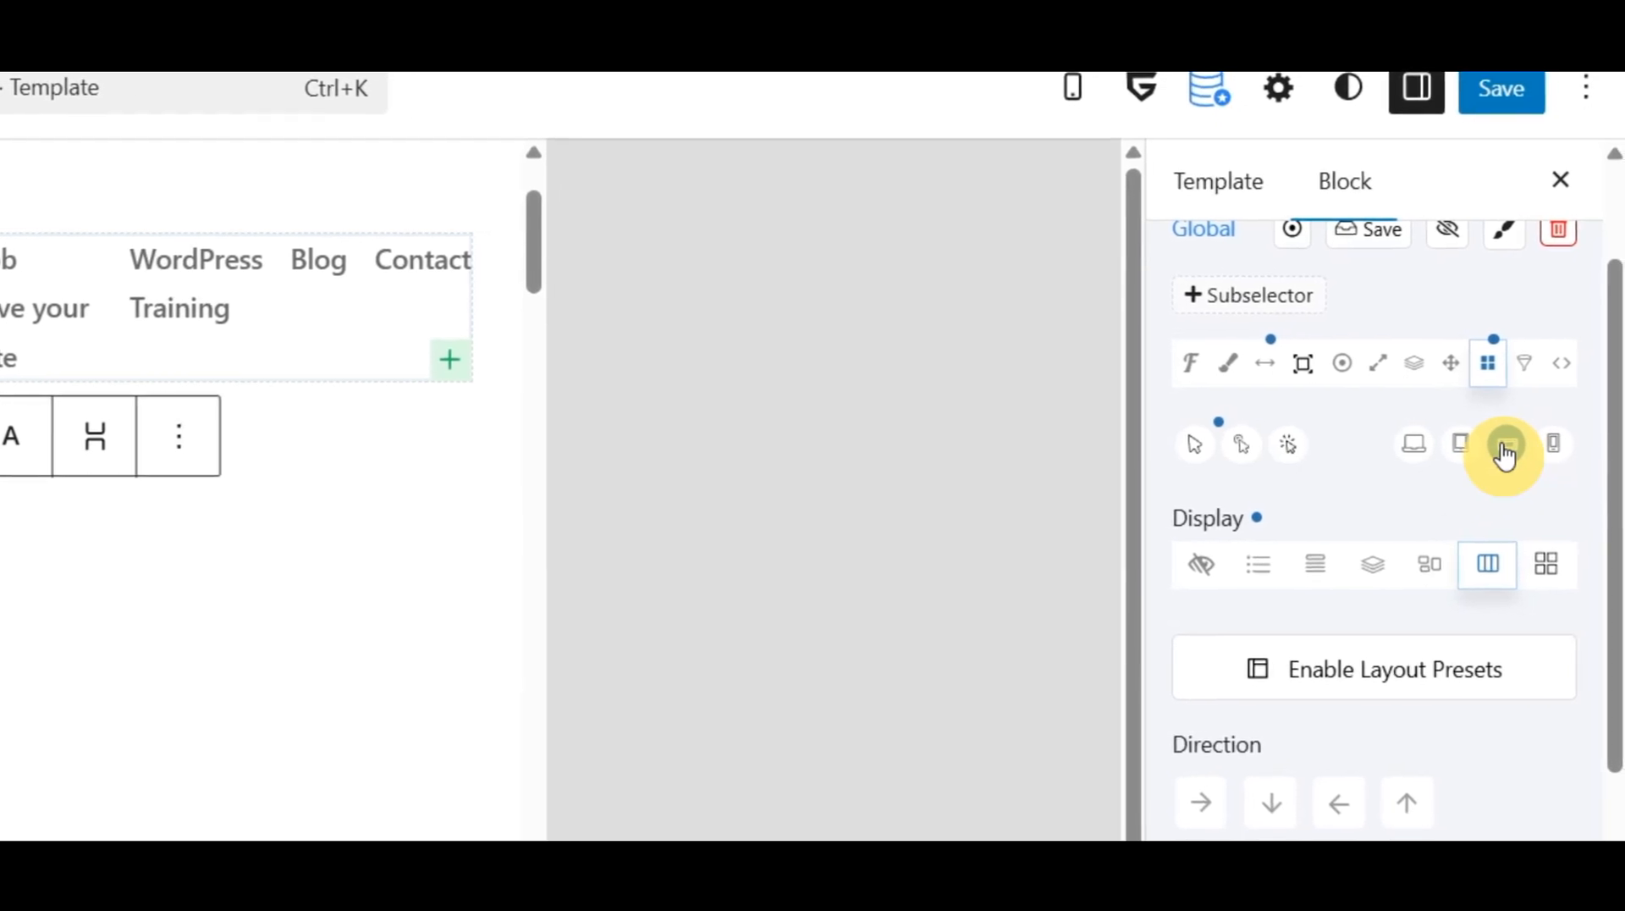
{"action": "left_click", "coordinate": [1506, 449]}
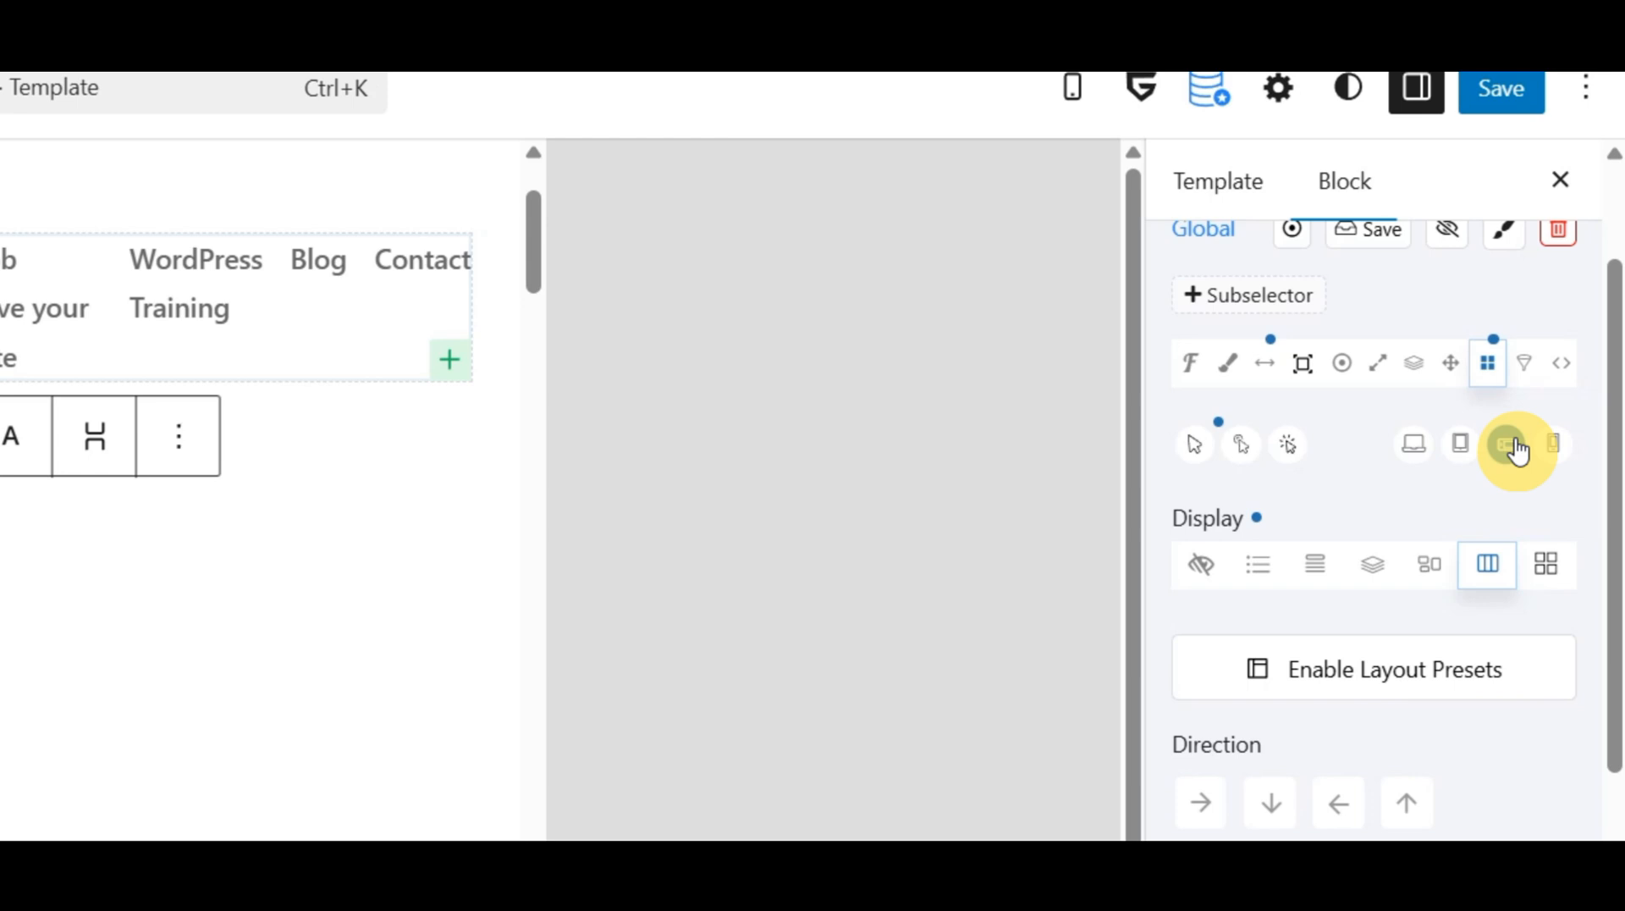
{"action": "left_click", "coordinate": [1269, 812]}
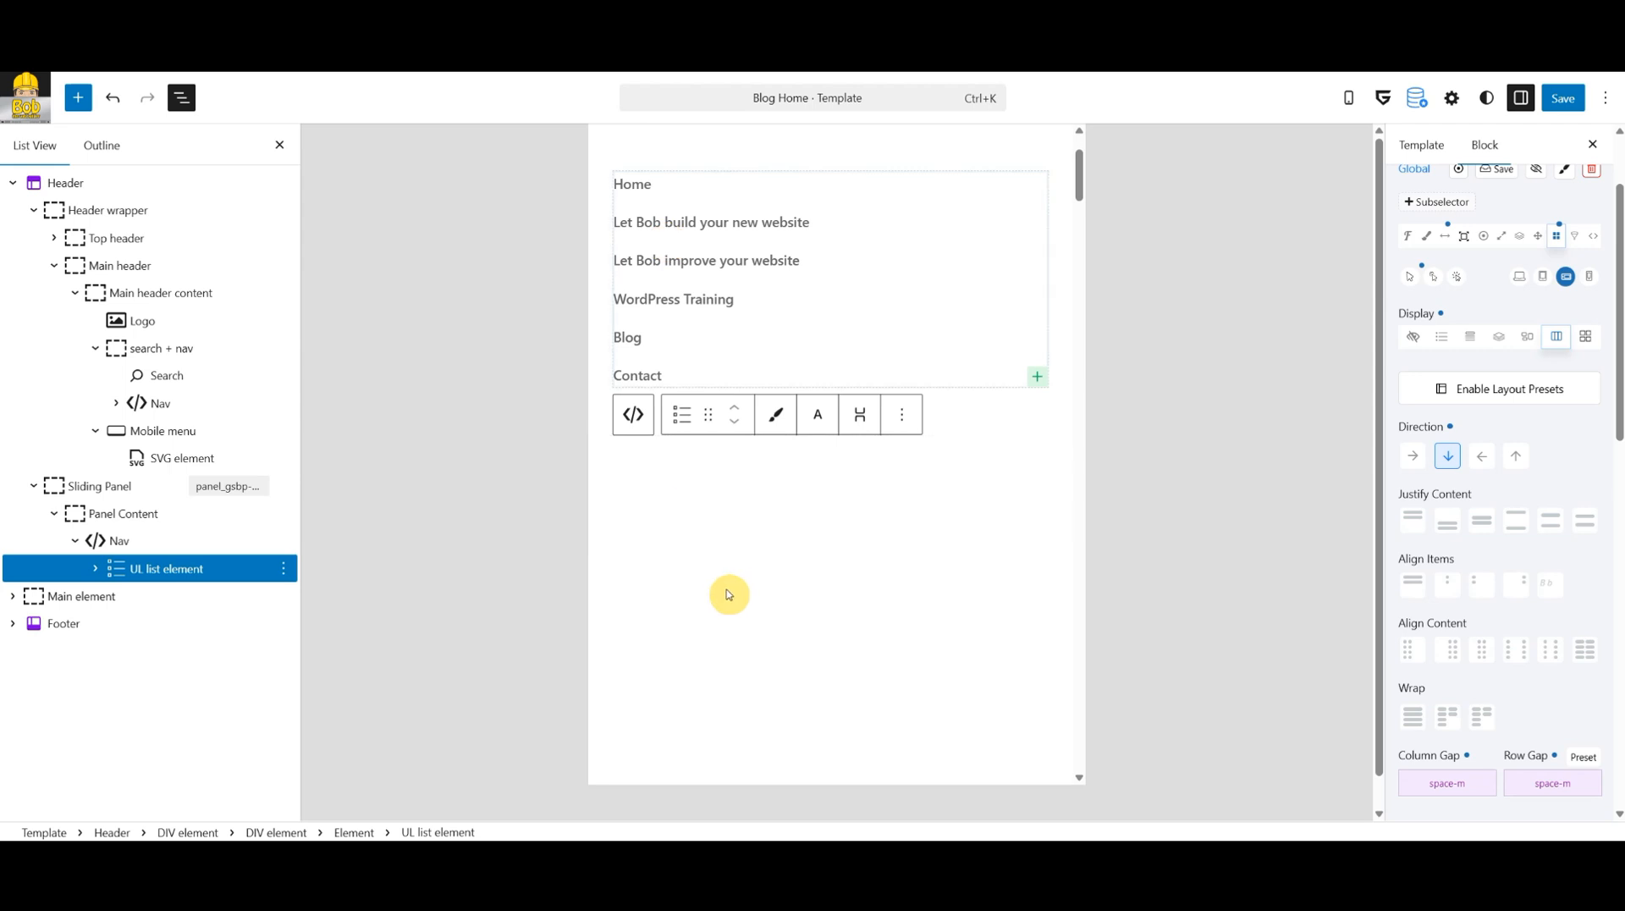
Save the Blog Home template and Header template part, and open the hamburger menu in the site's iPad Mini preview.
{"action": "left_click", "coordinate": [1564, 106]}
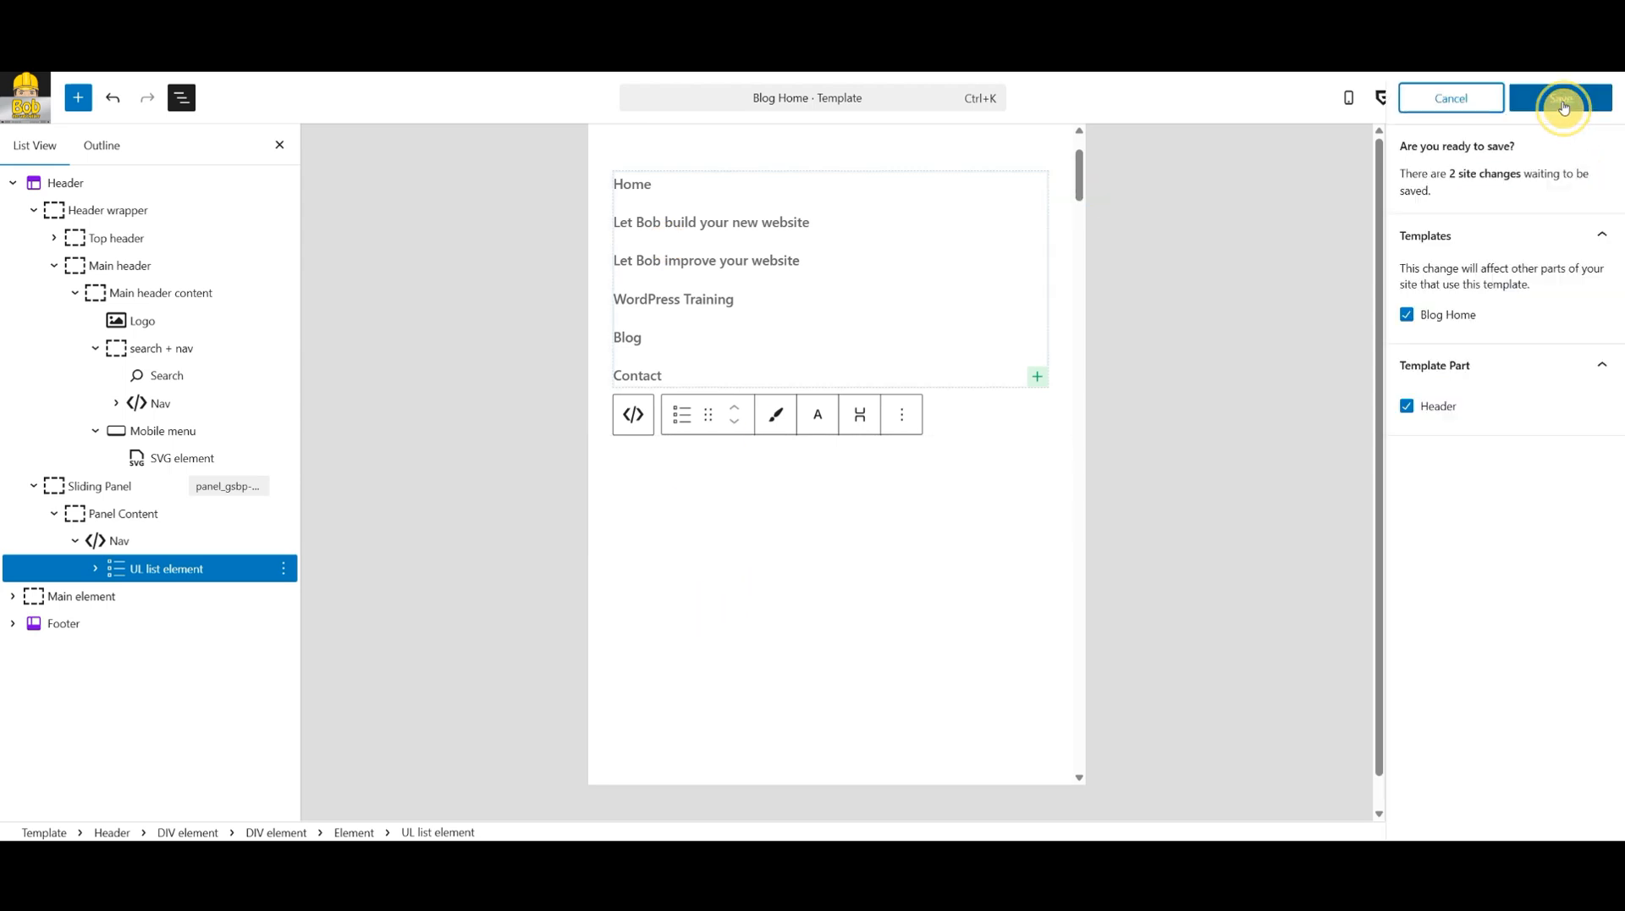
{"action": "left_click", "coordinate": [1563, 99]}
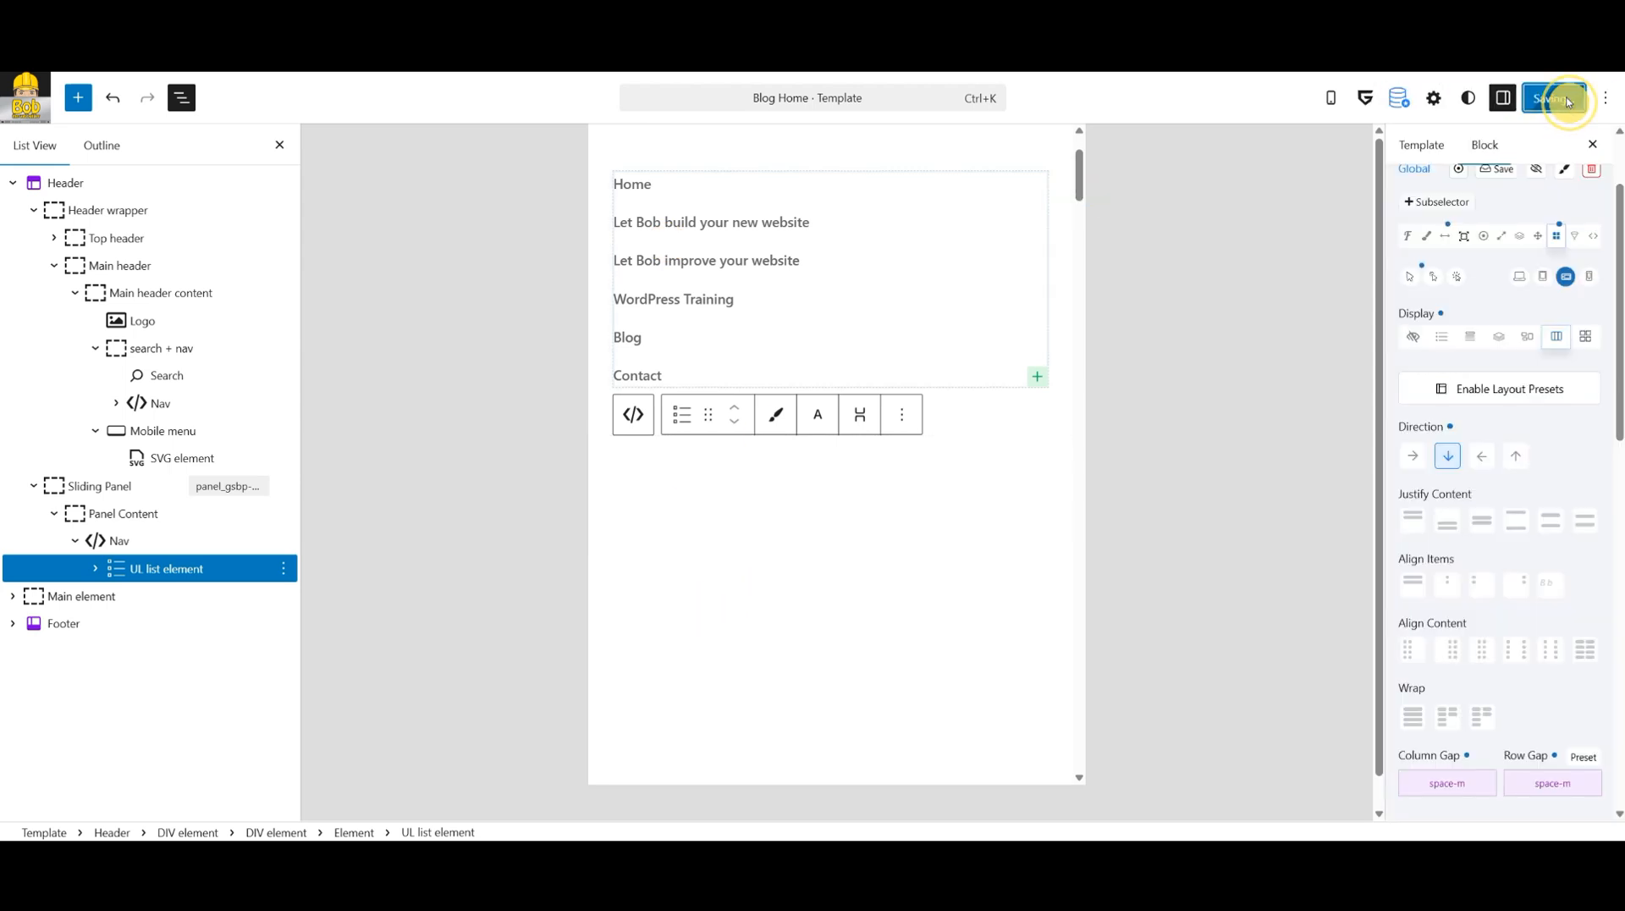
{"action": "left_click", "coordinate": [1503, 172]}
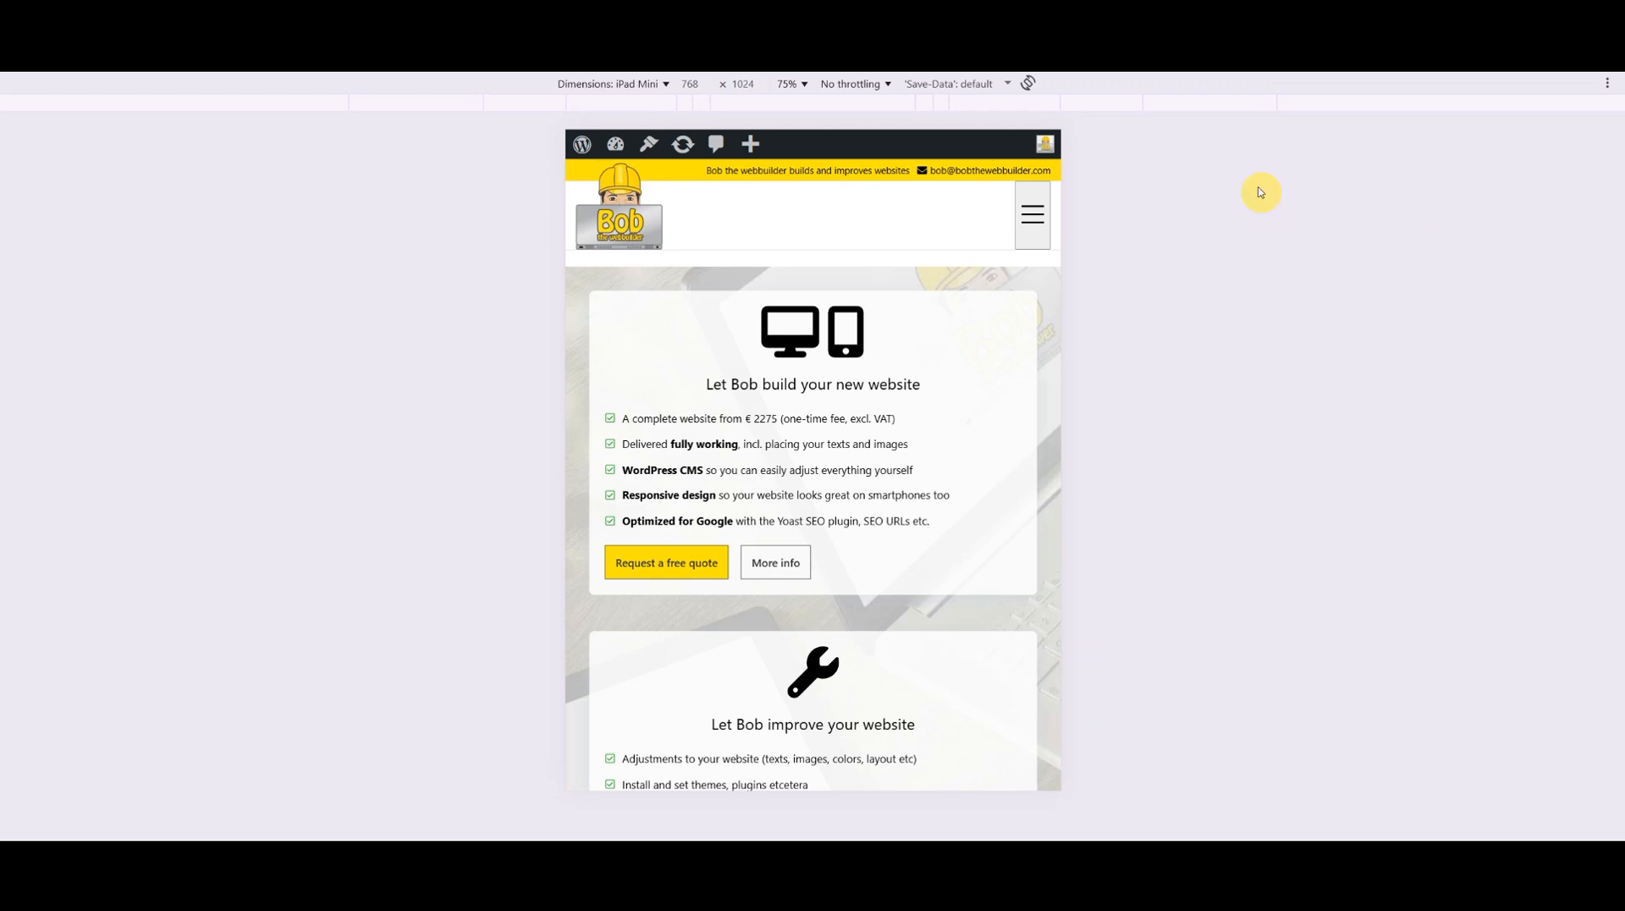
{"action": "left_click", "coordinate": [1036, 212]}
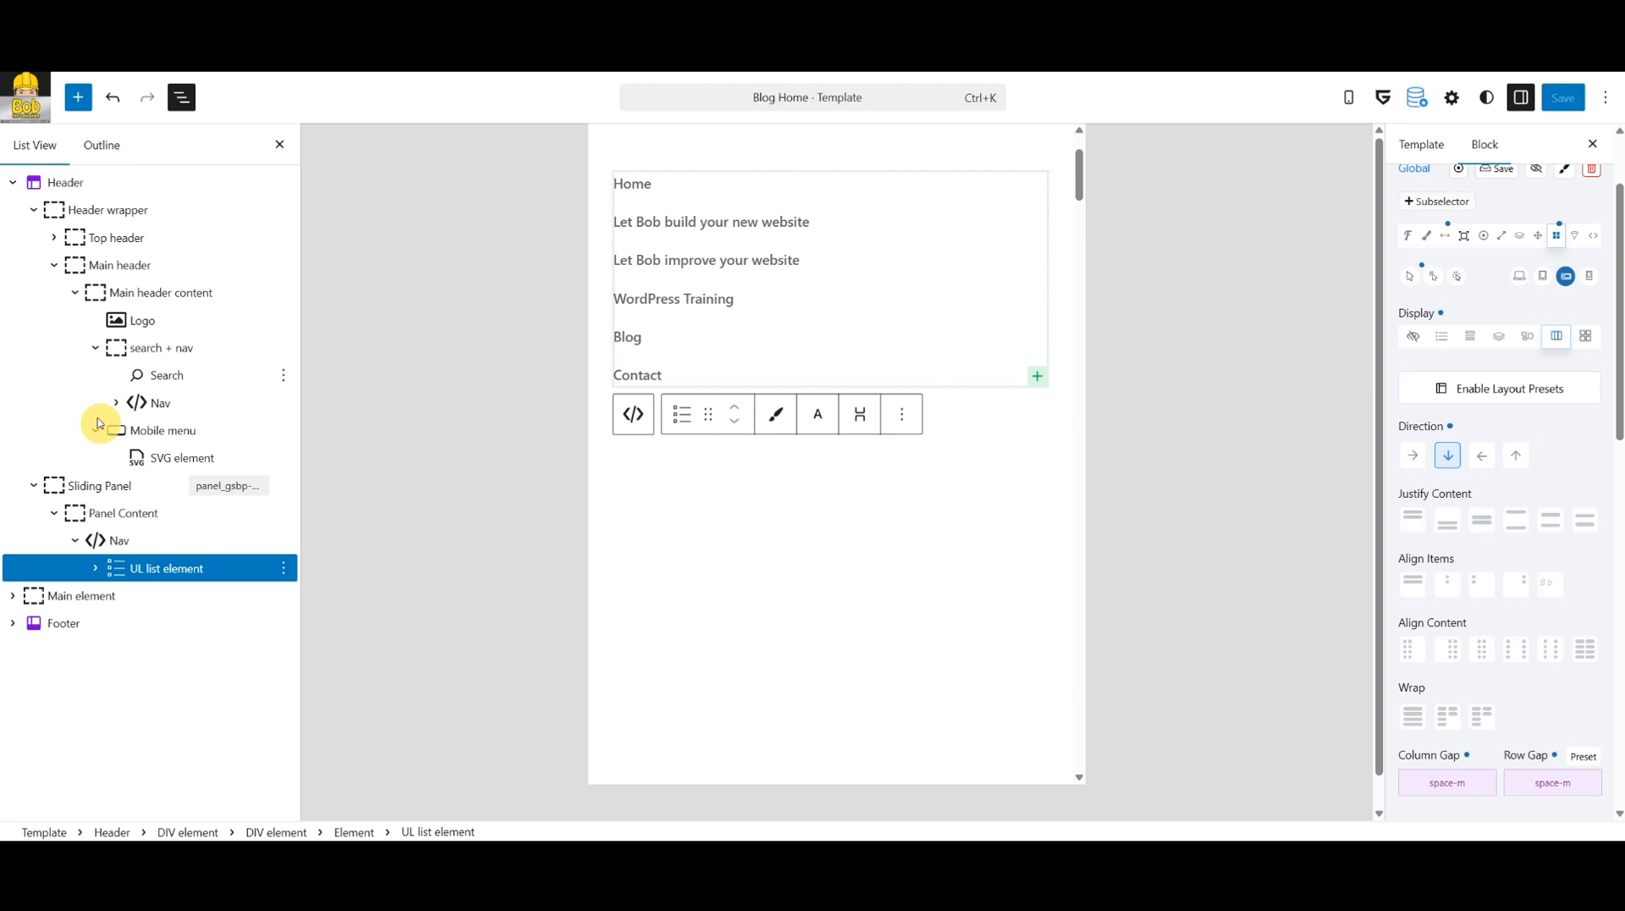
Set the Sliding Panel's background to the custom light grey #f4f4f4 and save the changes.
{"action": "left_click", "coordinate": [100, 485]}
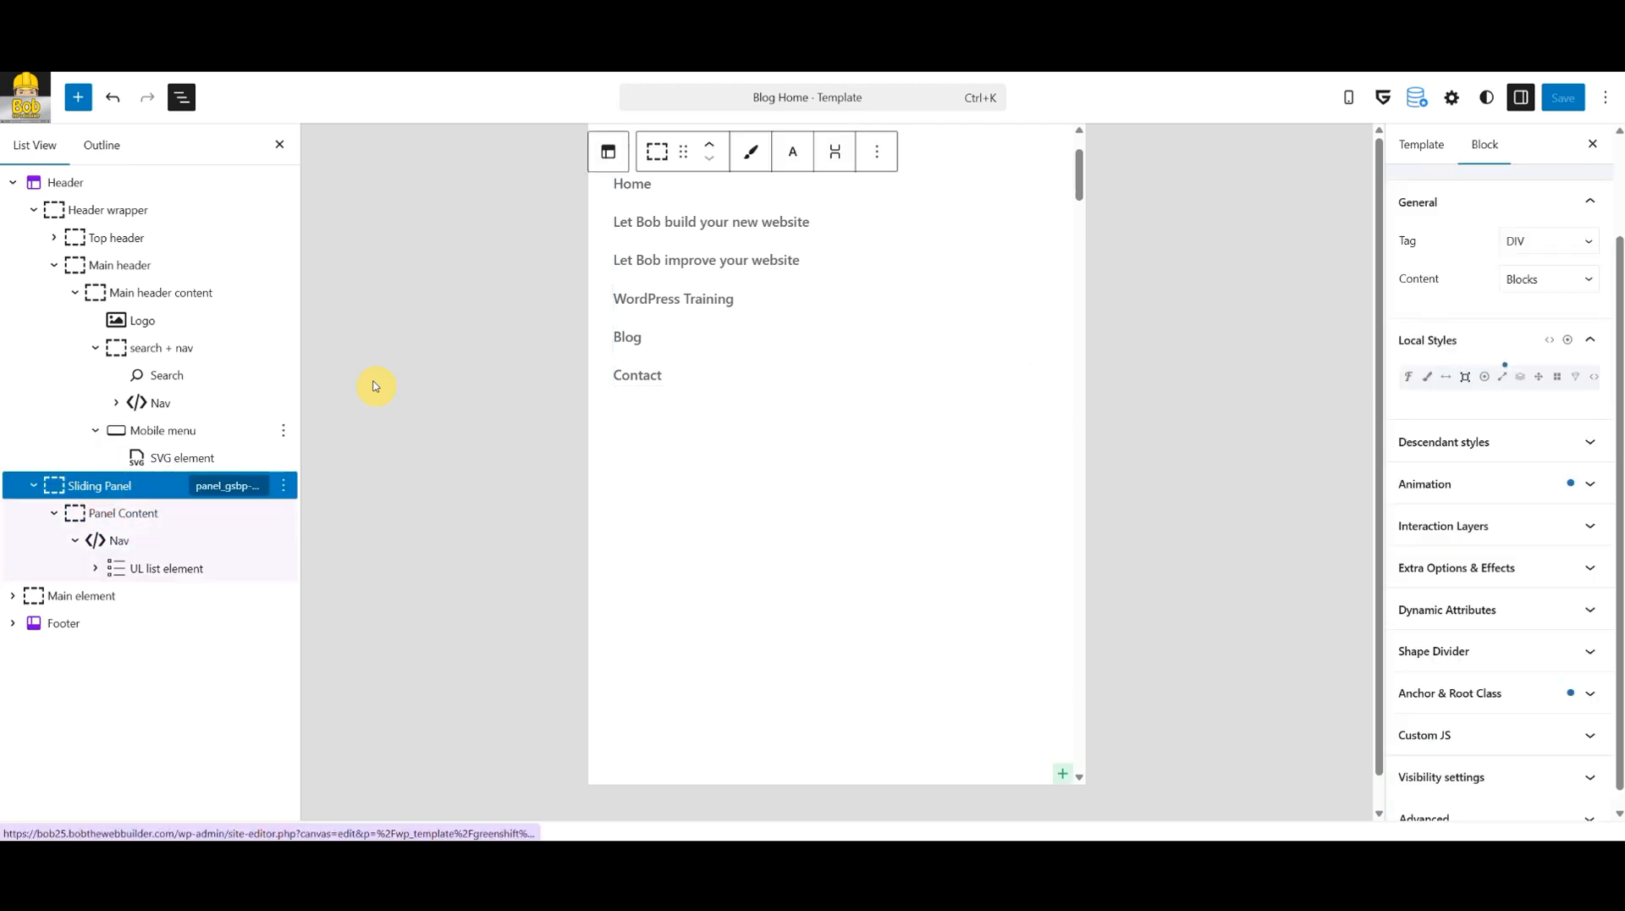
{"action": "left_click", "coordinate": [1427, 377]}
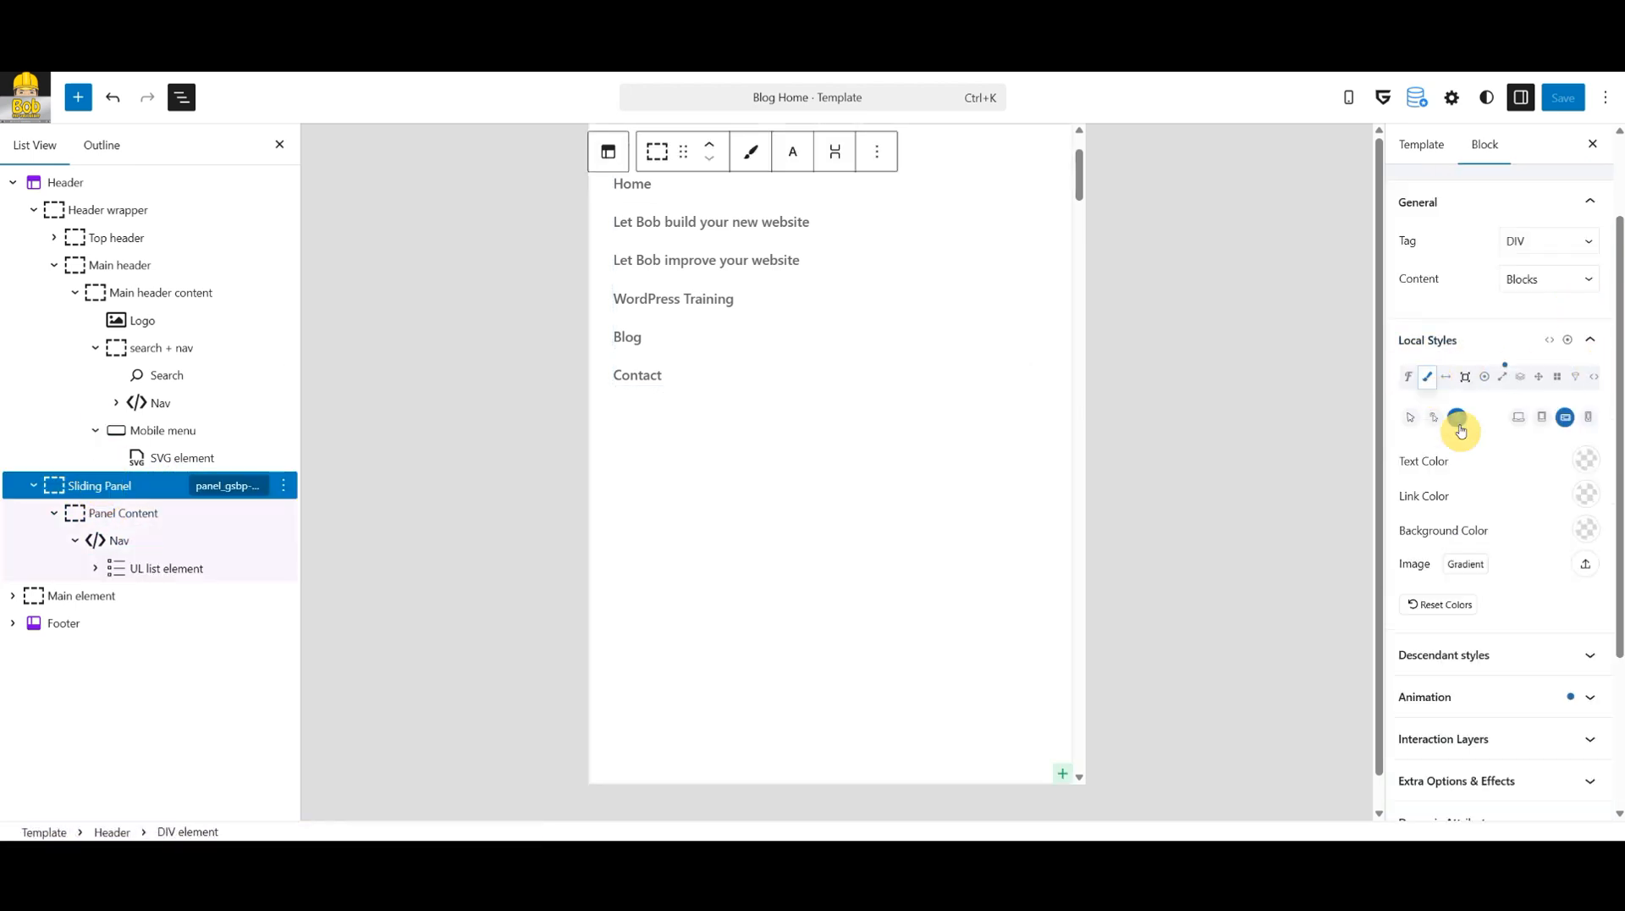
{"action": "left_click", "coordinate": [1586, 529]}
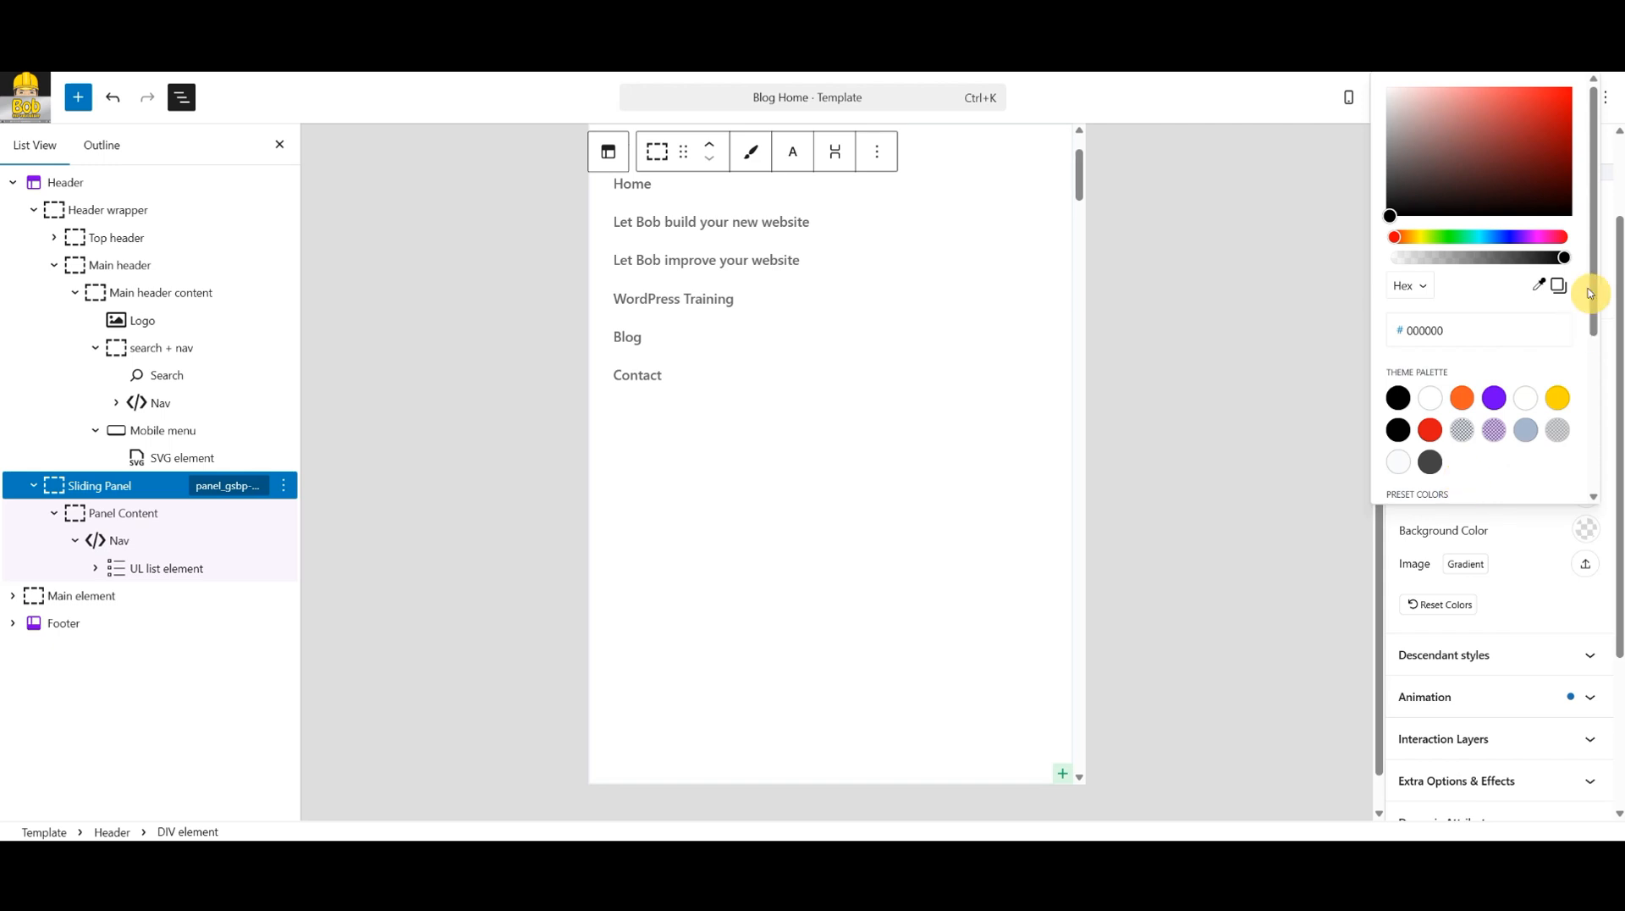
{"action": "left_click_drag", "start_coordinate": [1592, 292], "coordinate": [1587, 443]}
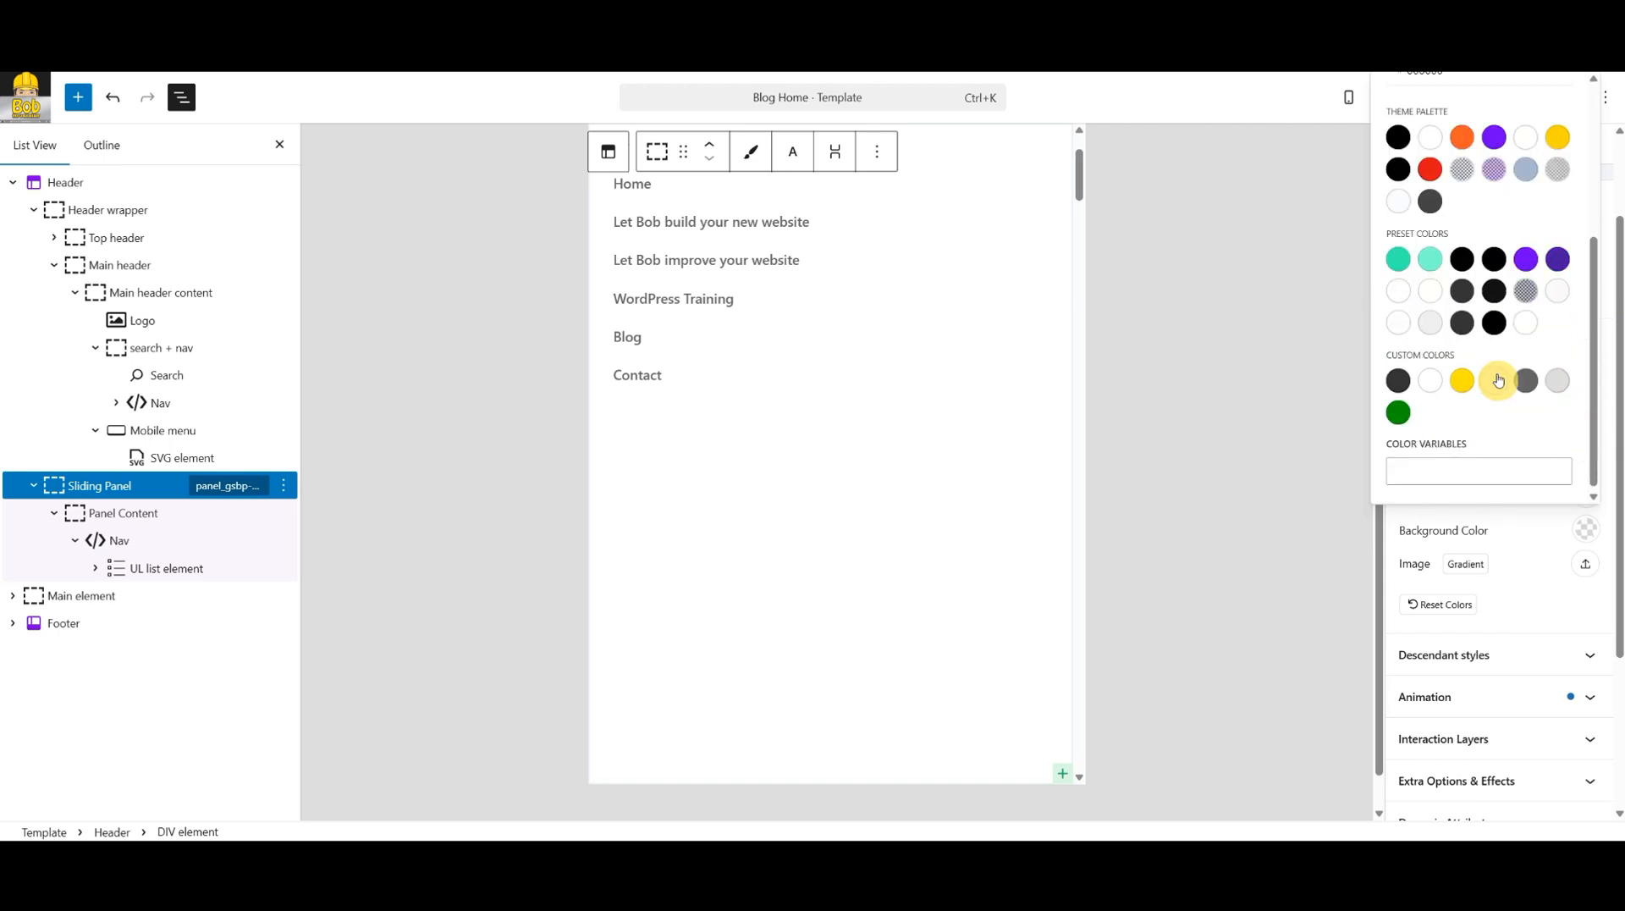
{"action": "left_click", "coordinate": [1498, 381]}
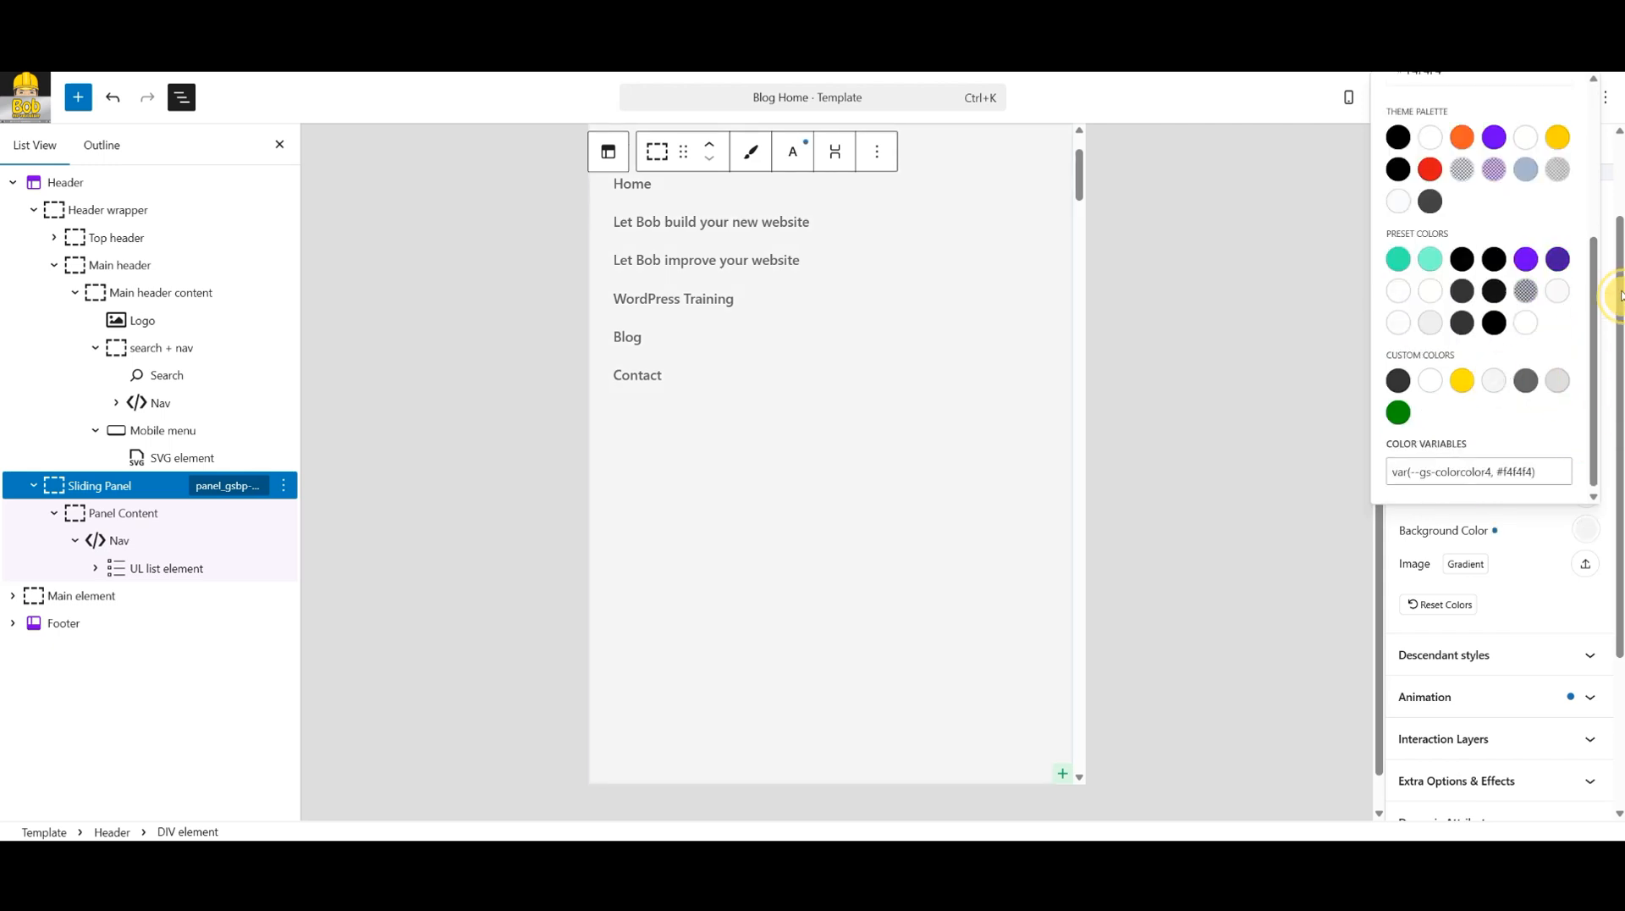
{"action": "left_click_drag", "start_coordinate": [1620, 295], "coordinate": [1620, 212]}
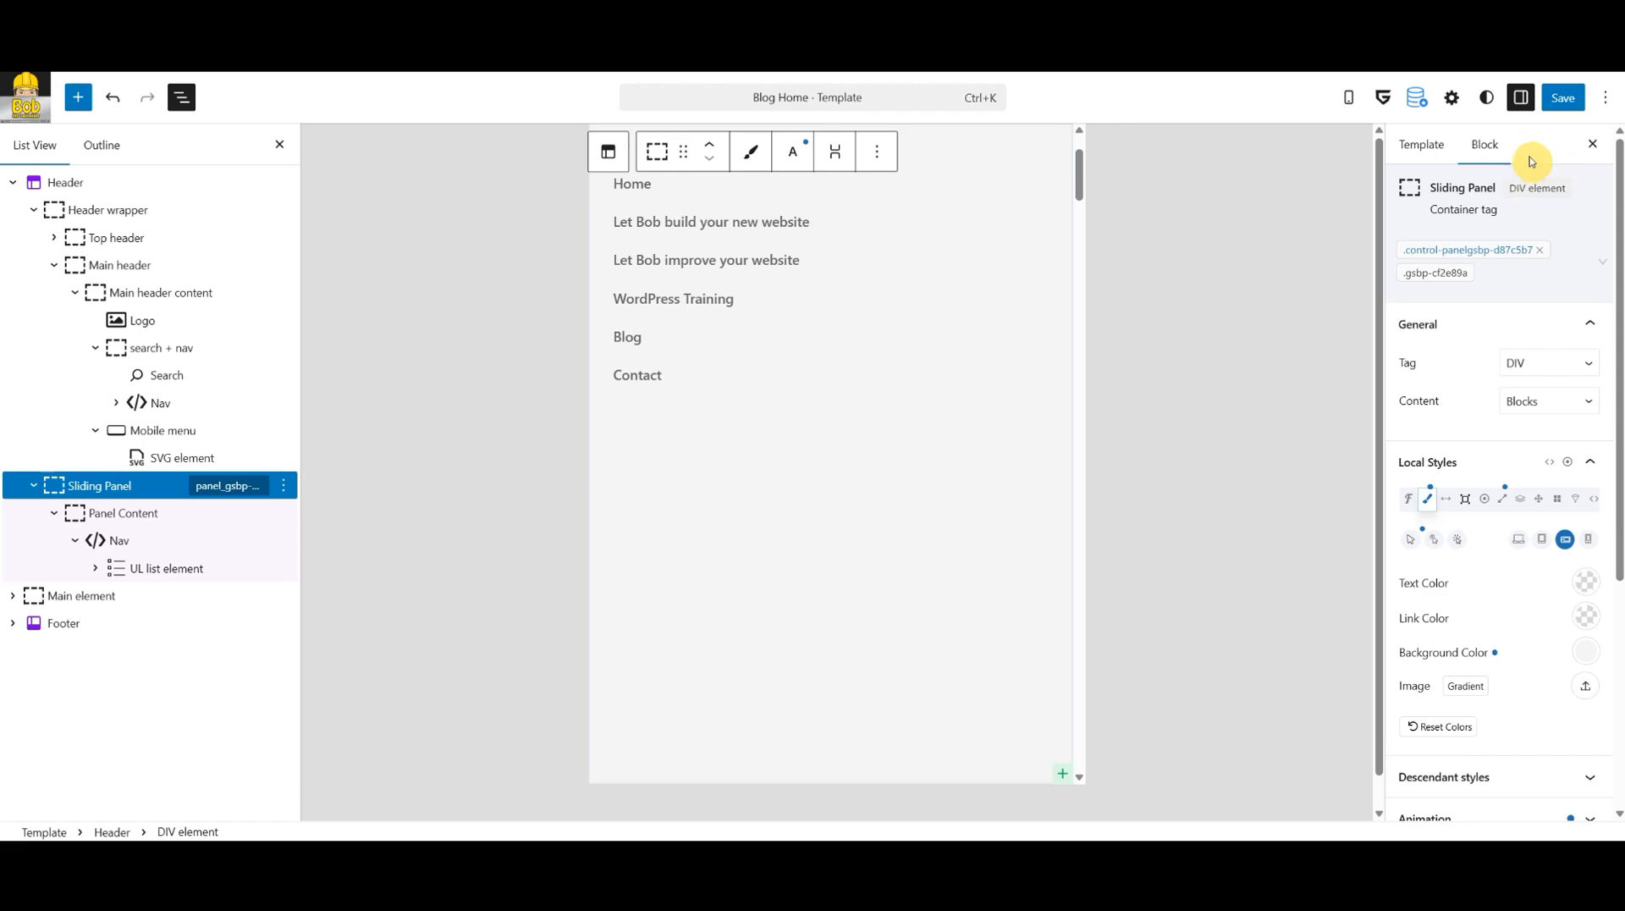
{"action": "left_click", "coordinate": [1564, 97]}
{"action": "left_click", "coordinate": [1560, 96]}
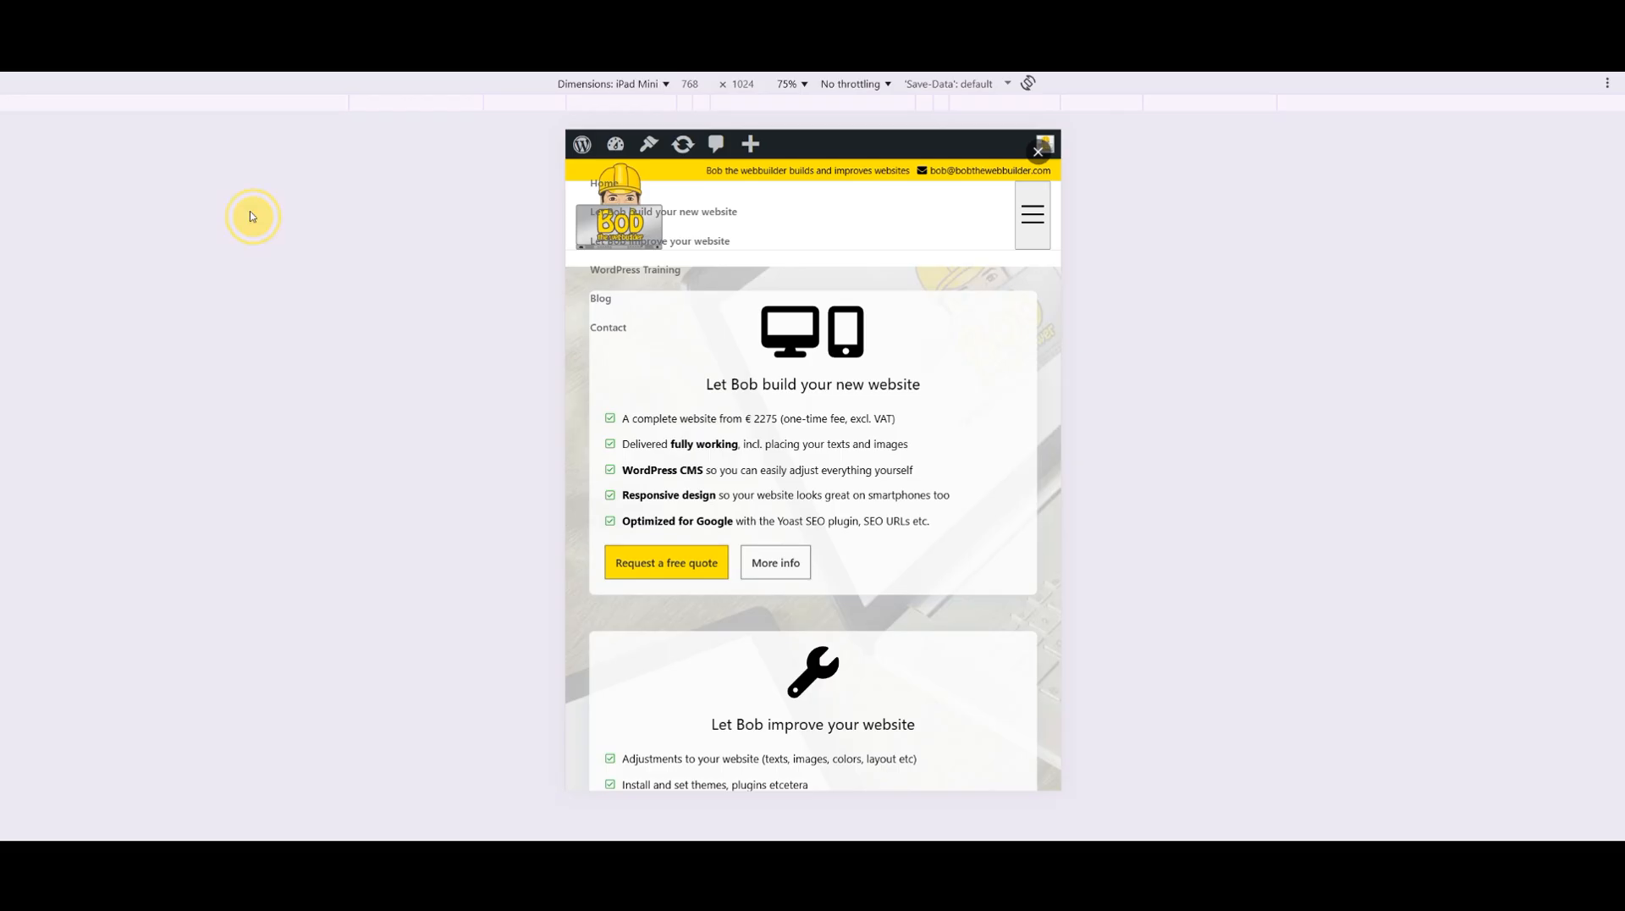
Test opening and closing the hamburger menu's sliding panel in the iPad Mini and Samsung Galaxy S8+ previews.
{"action": "left_click", "coordinate": [1032, 213]}
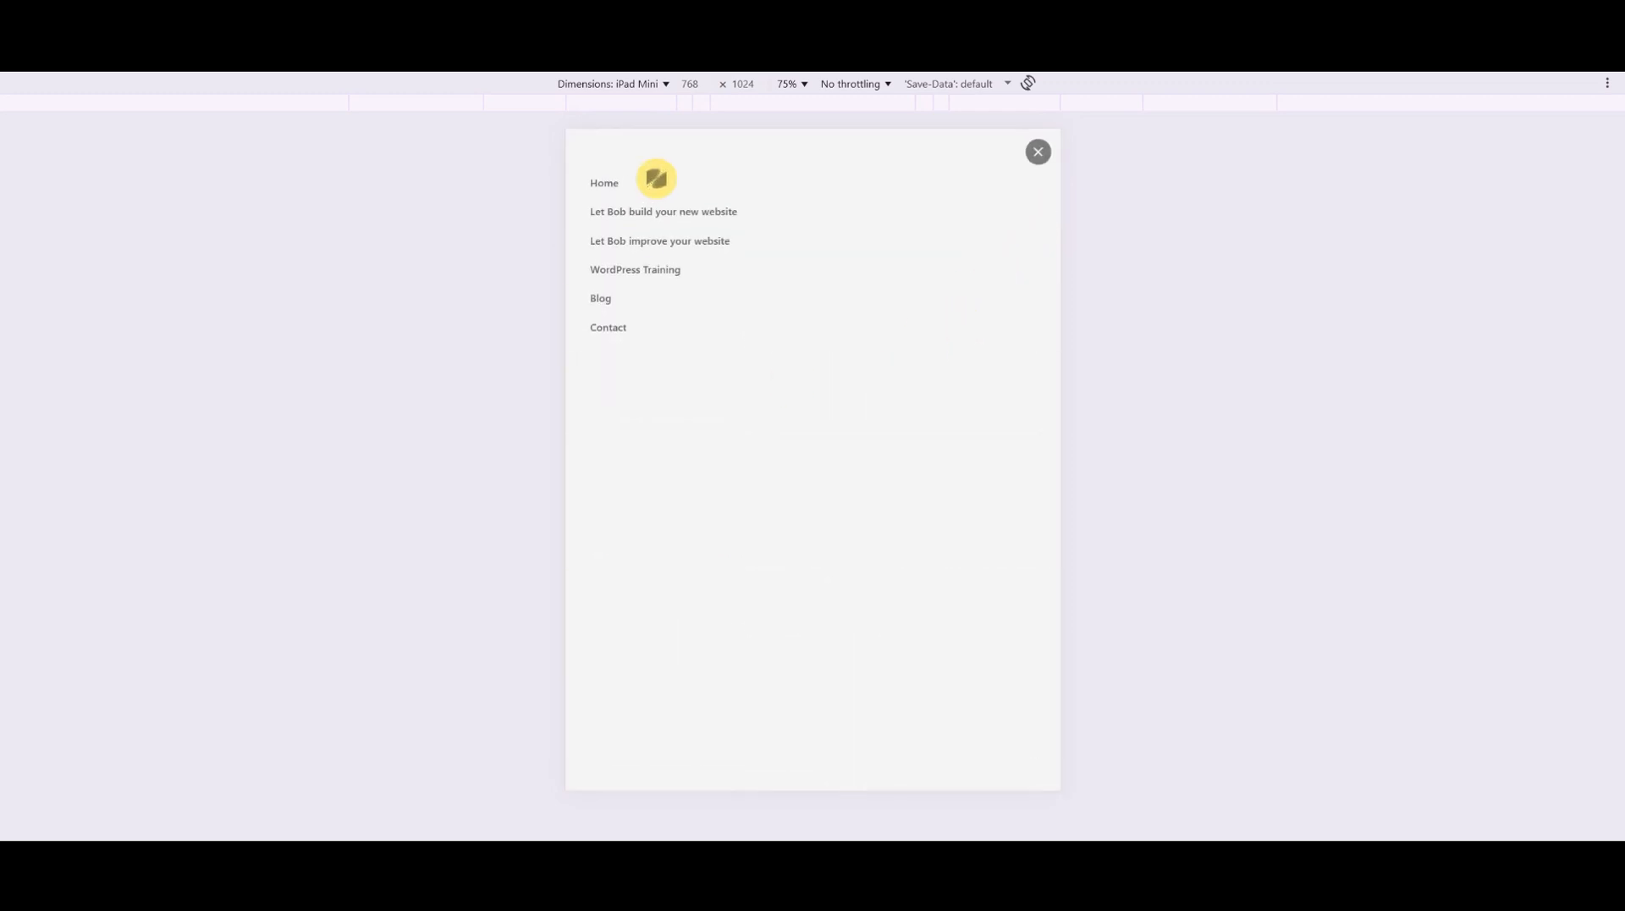
{"action": "left_click", "coordinate": [1038, 152]}
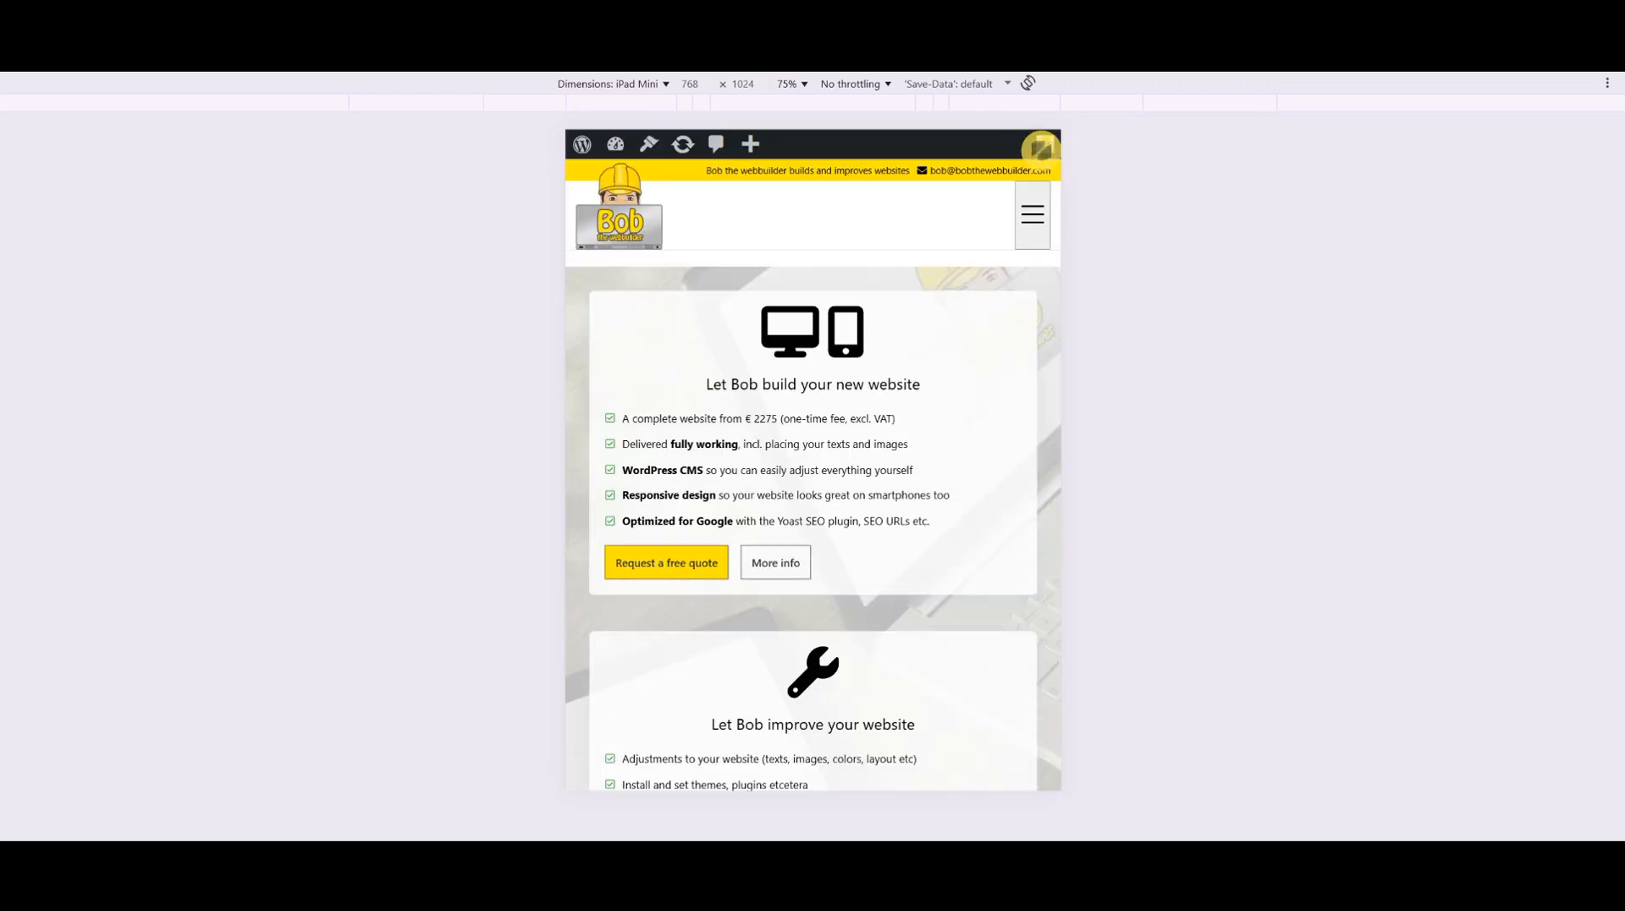
{"action": "left_click", "coordinate": [665, 83]}
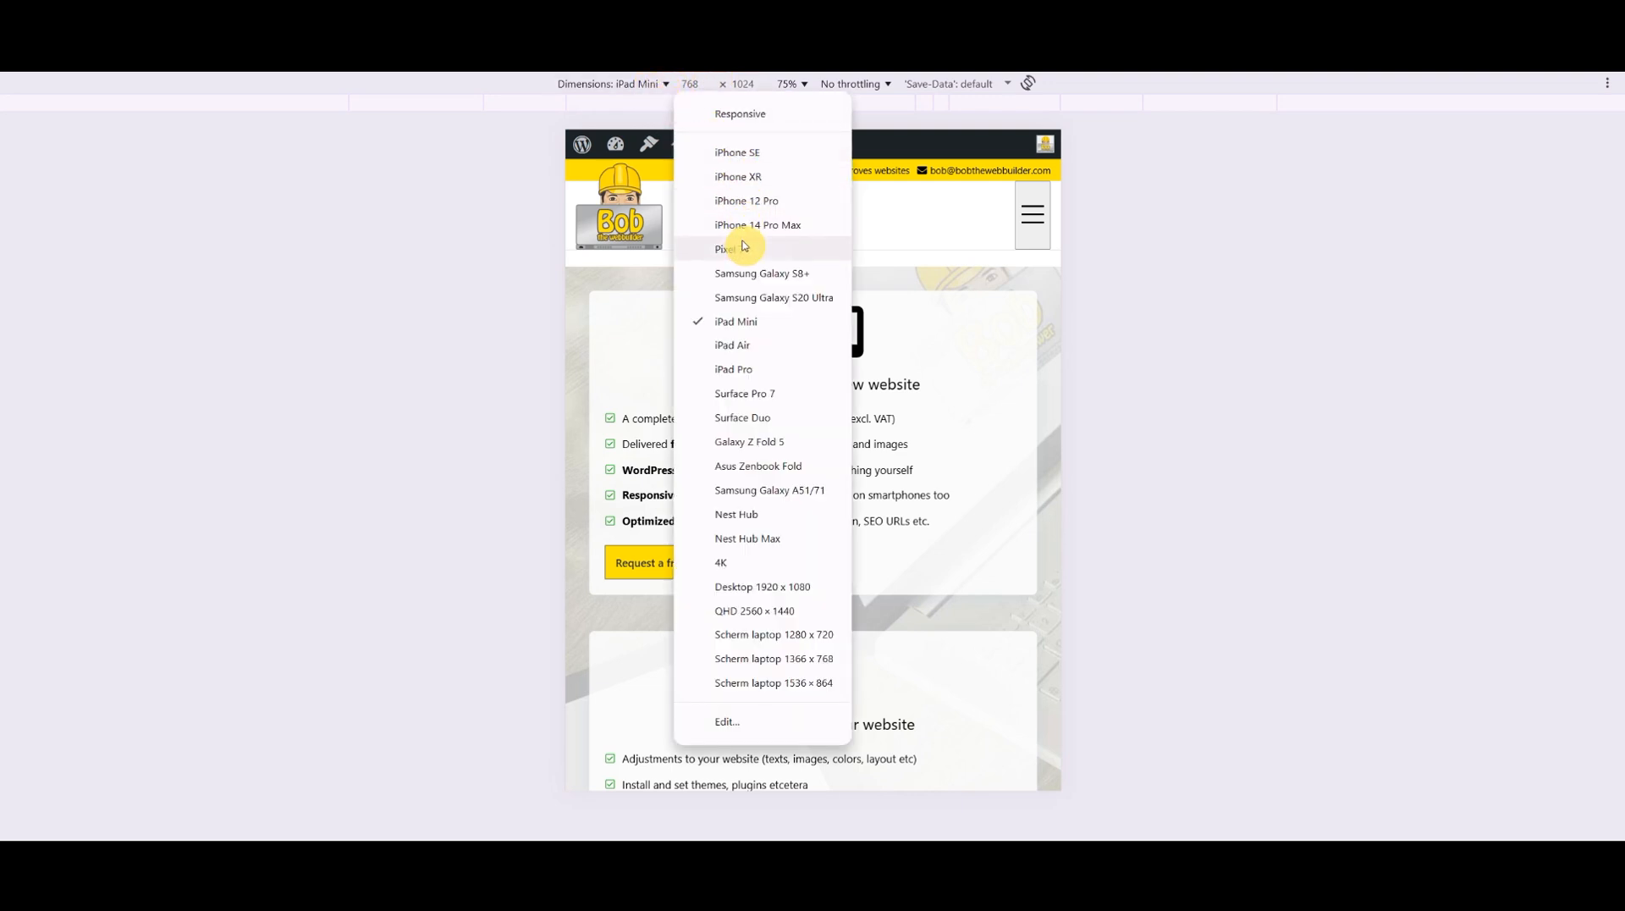
{"action": "left_click", "coordinate": [745, 271]}
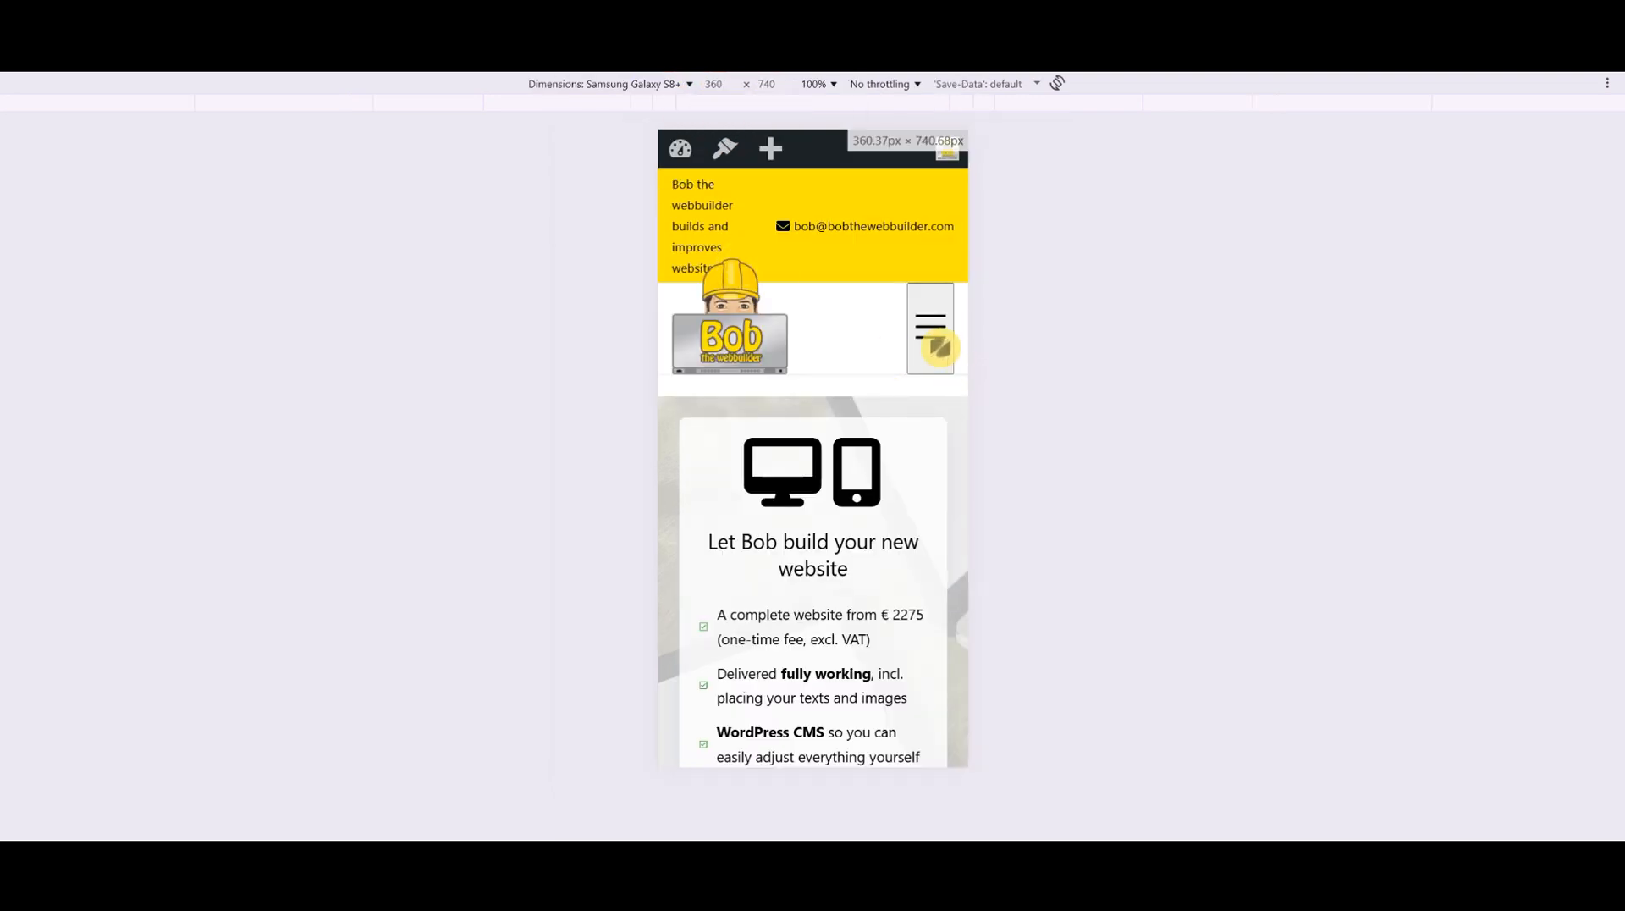
{"action": "left_click", "coordinate": [941, 342]}
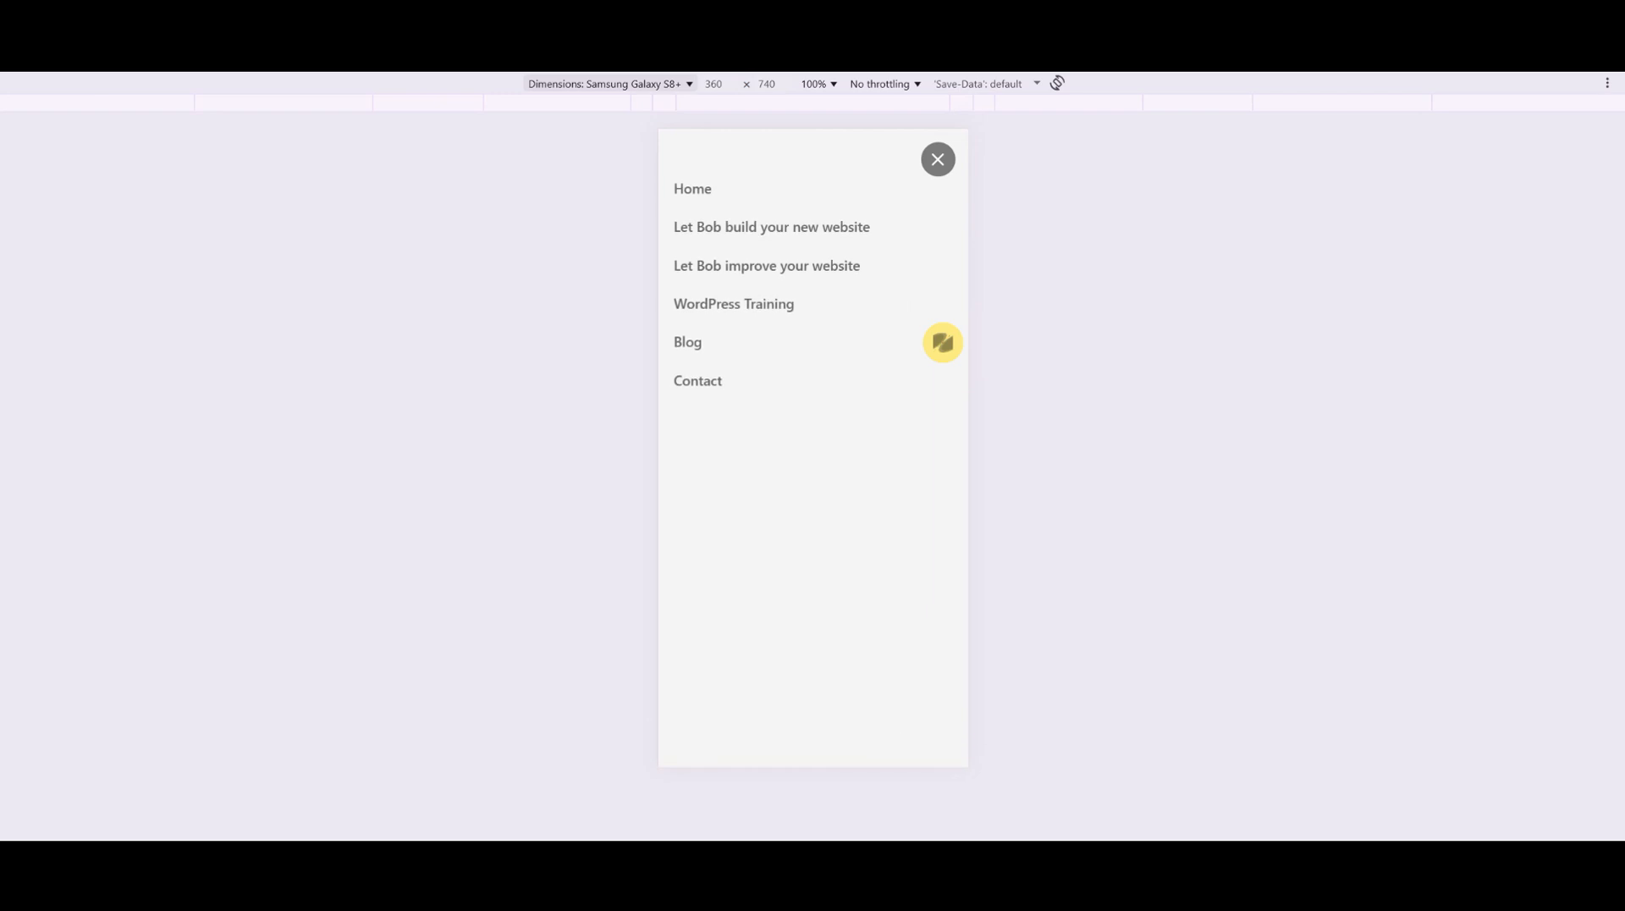
{"action": "left_click", "coordinate": [938, 159]}
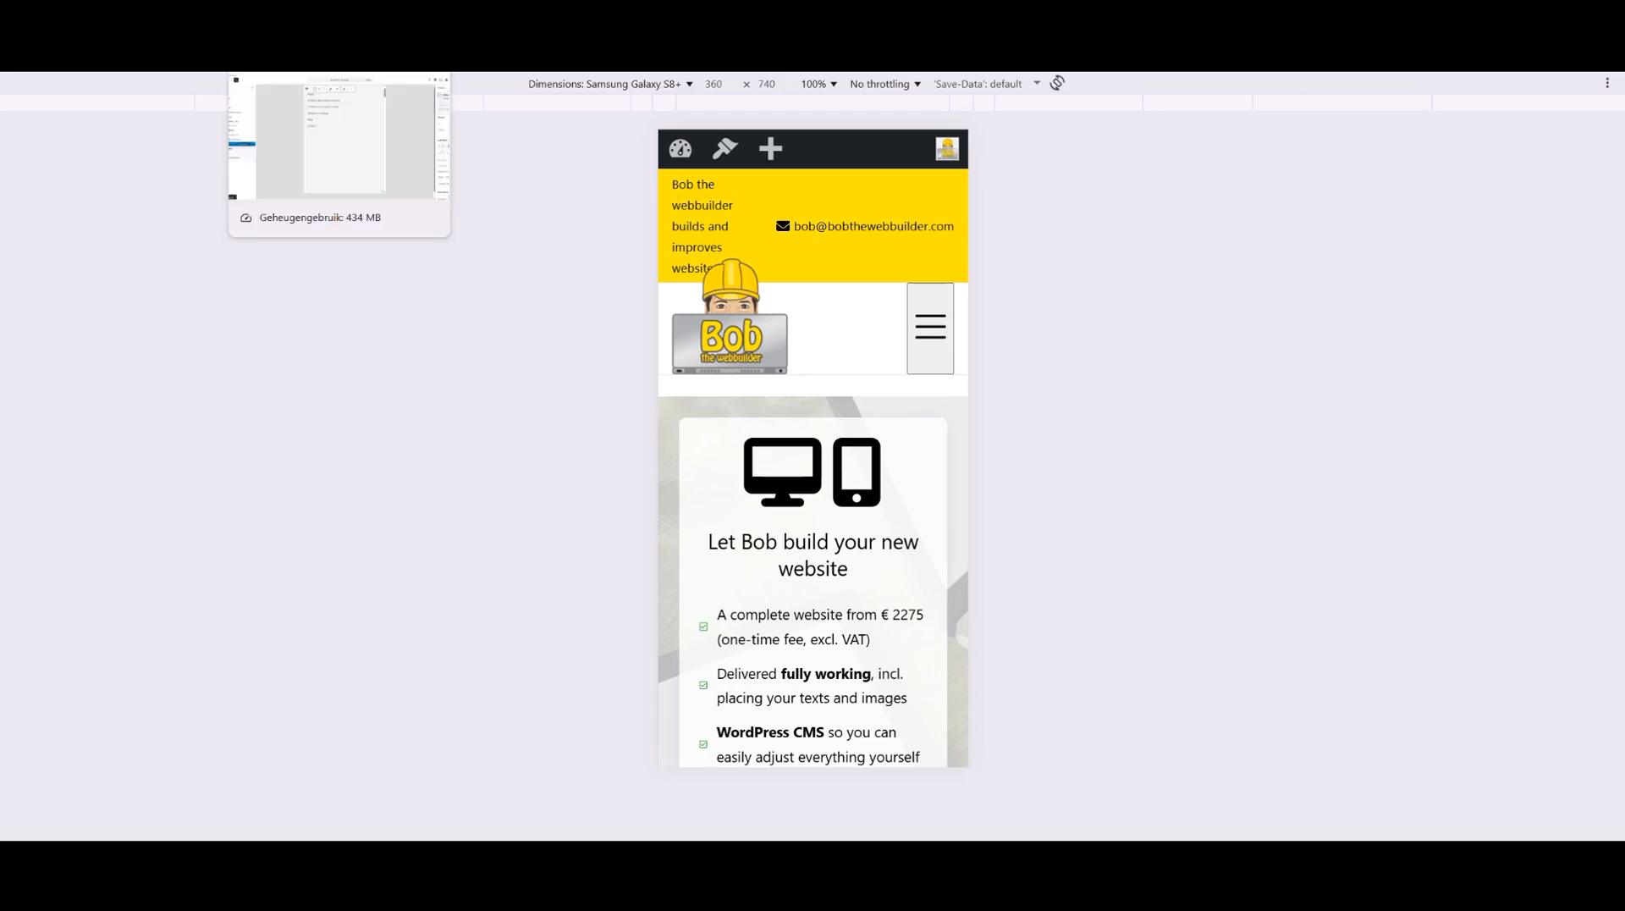
Switch back to the Blog Home template editor and copy the e-mail address wrapper from the Top header content.
{"action": "left_click", "coordinate": [292, 16]}
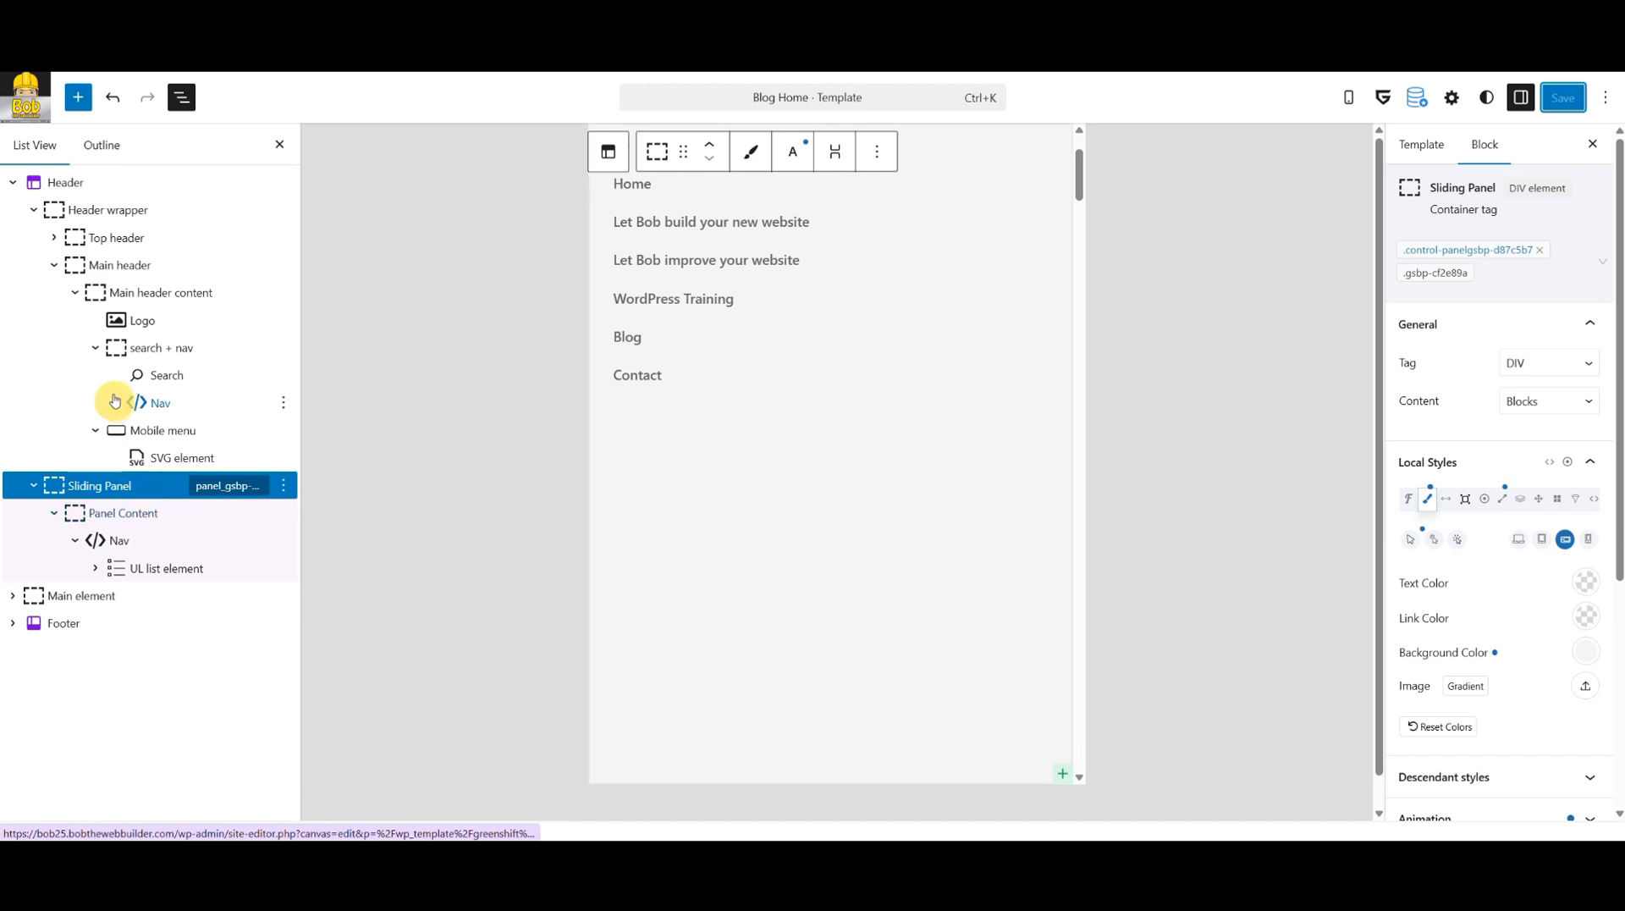
{"action": "left_click", "coordinate": [94, 347]}
{"action": "left_click", "coordinate": [56, 237]}
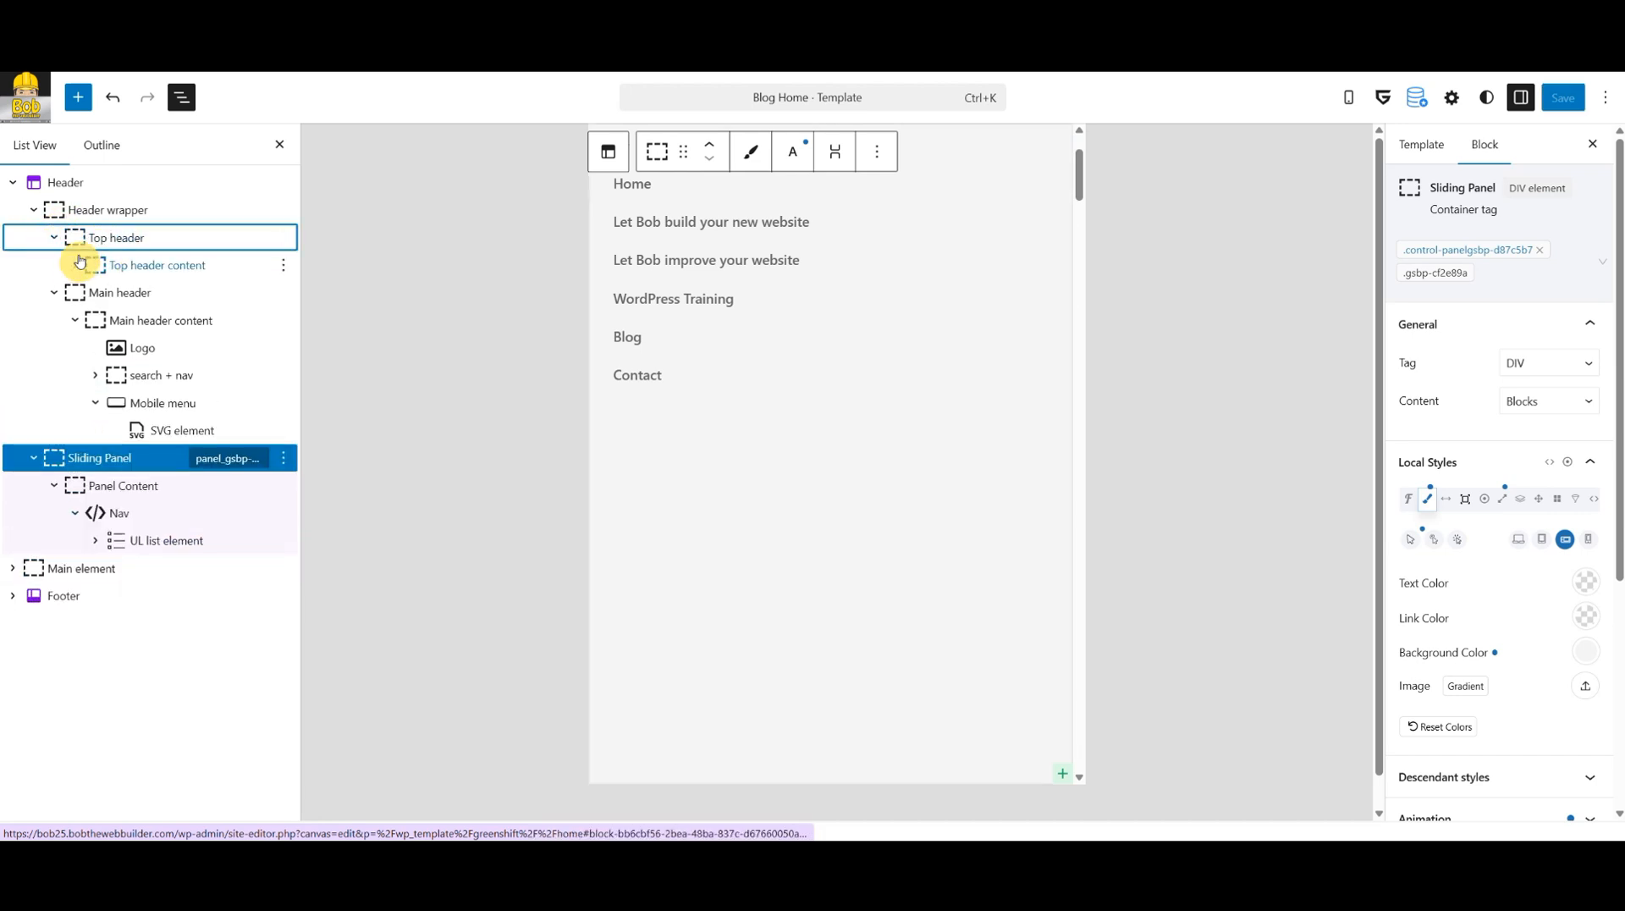
{"action": "left_click", "coordinate": [76, 265]}
{"action": "left_click", "coordinate": [108, 320]}
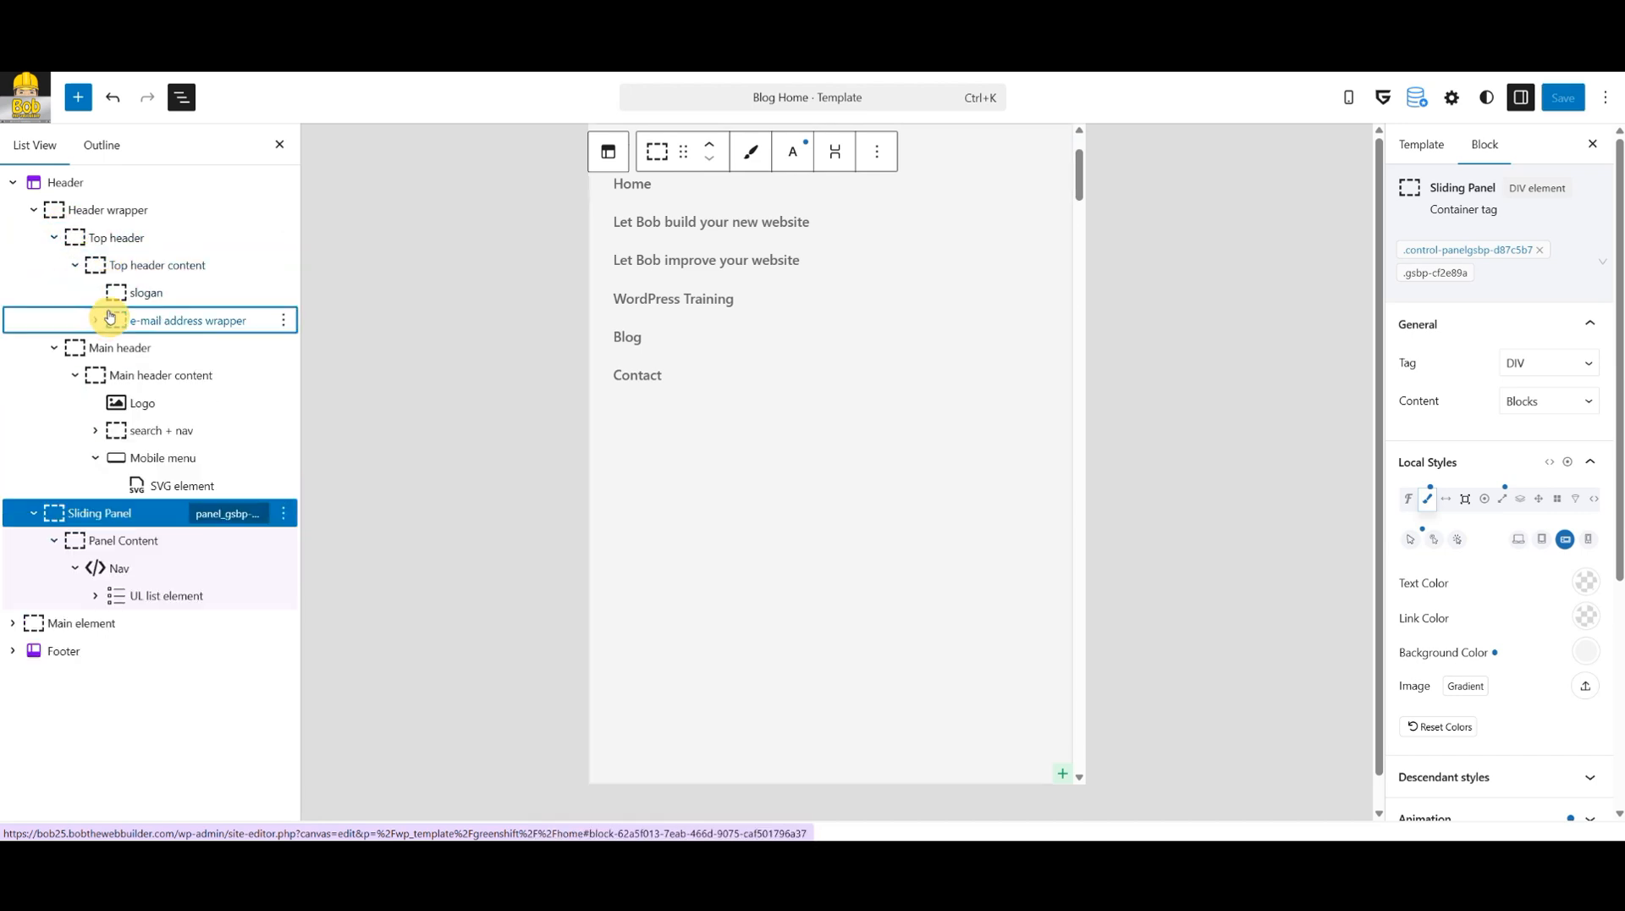
{"action": "left_click", "coordinate": [286, 323]}
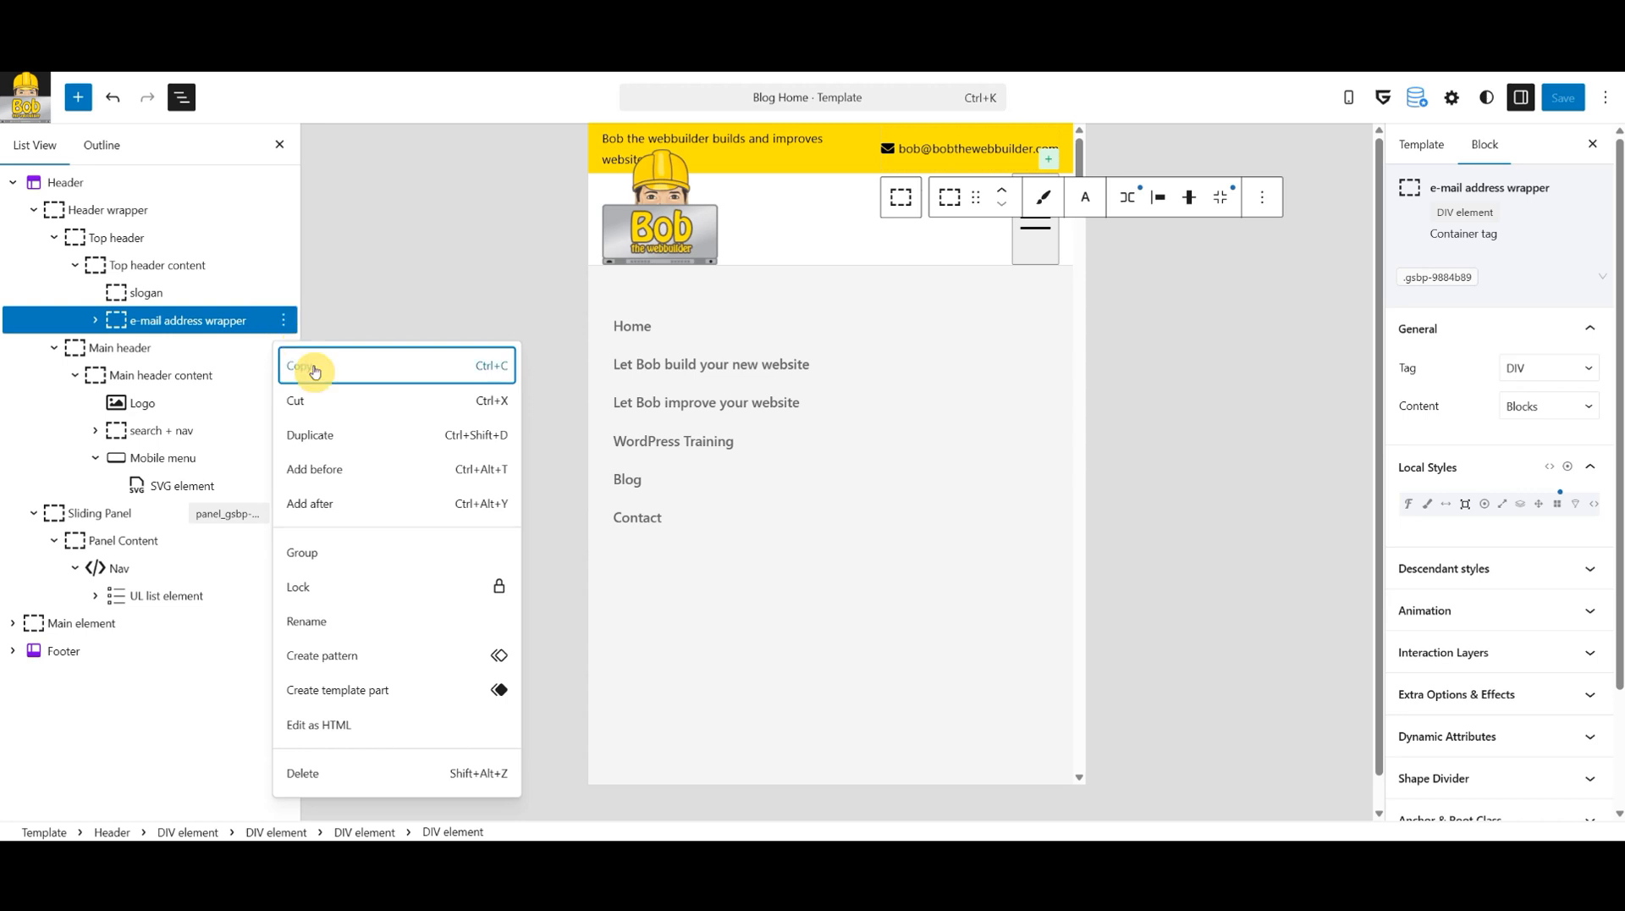
{"action": "left_click", "coordinate": [316, 366]}
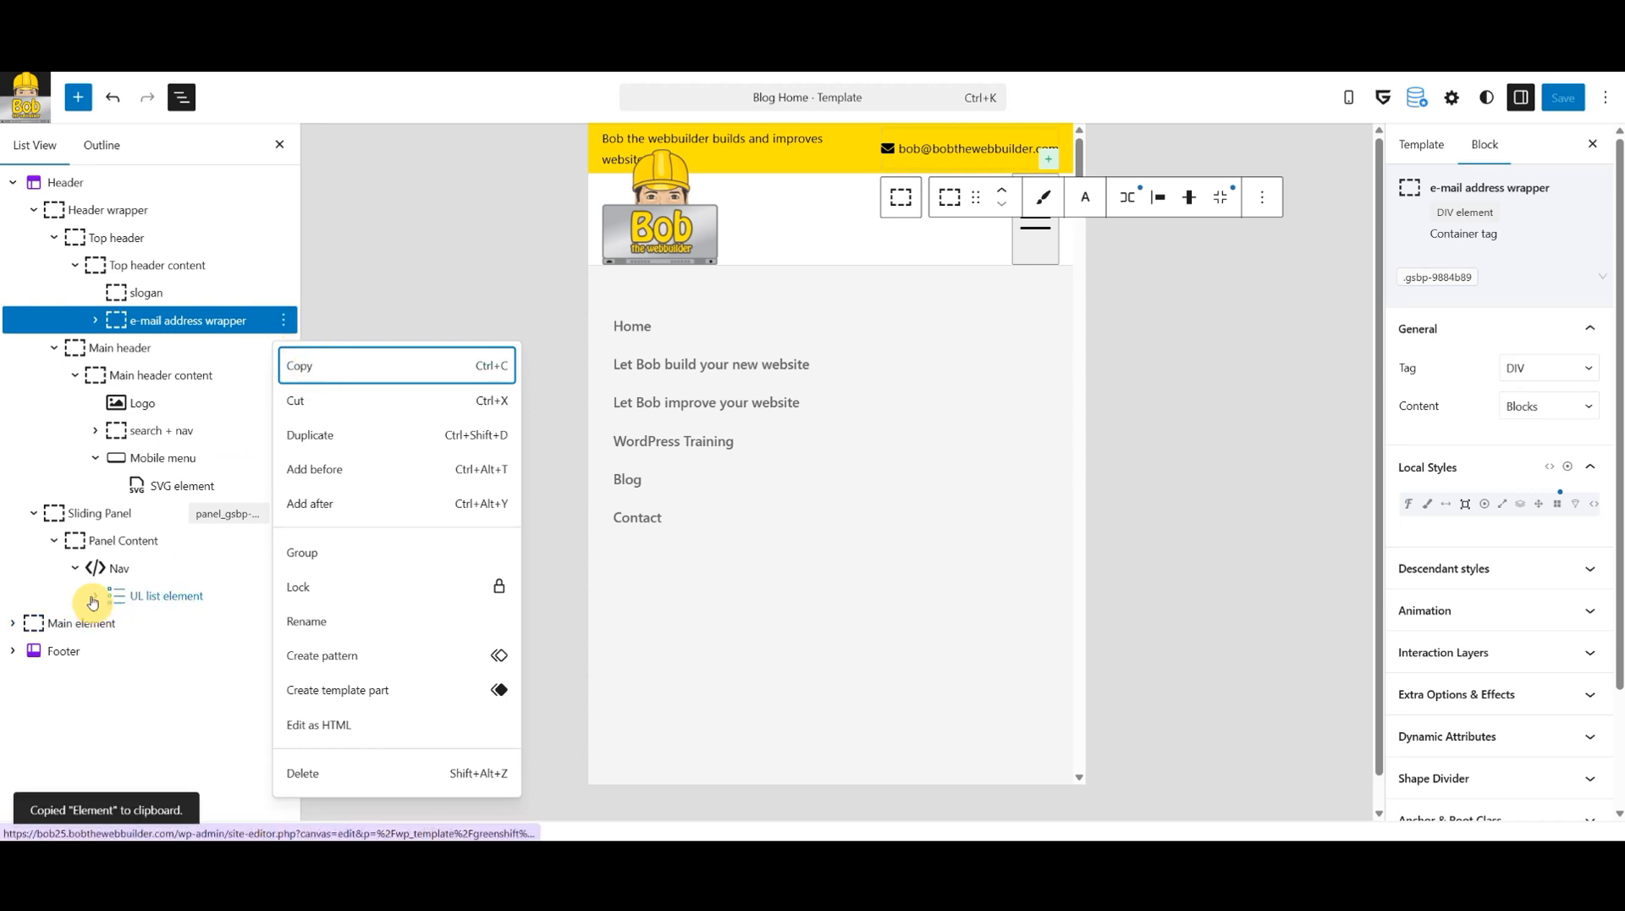
Paste the copied e-mail address wrapper after the UL list element in the Sliding Panel's Nav.
{"action": "left_click", "coordinate": [95, 596]}
{"action": "left_click", "coordinate": [170, 598]}
{"action": "left_click", "coordinate": [95, 596]}
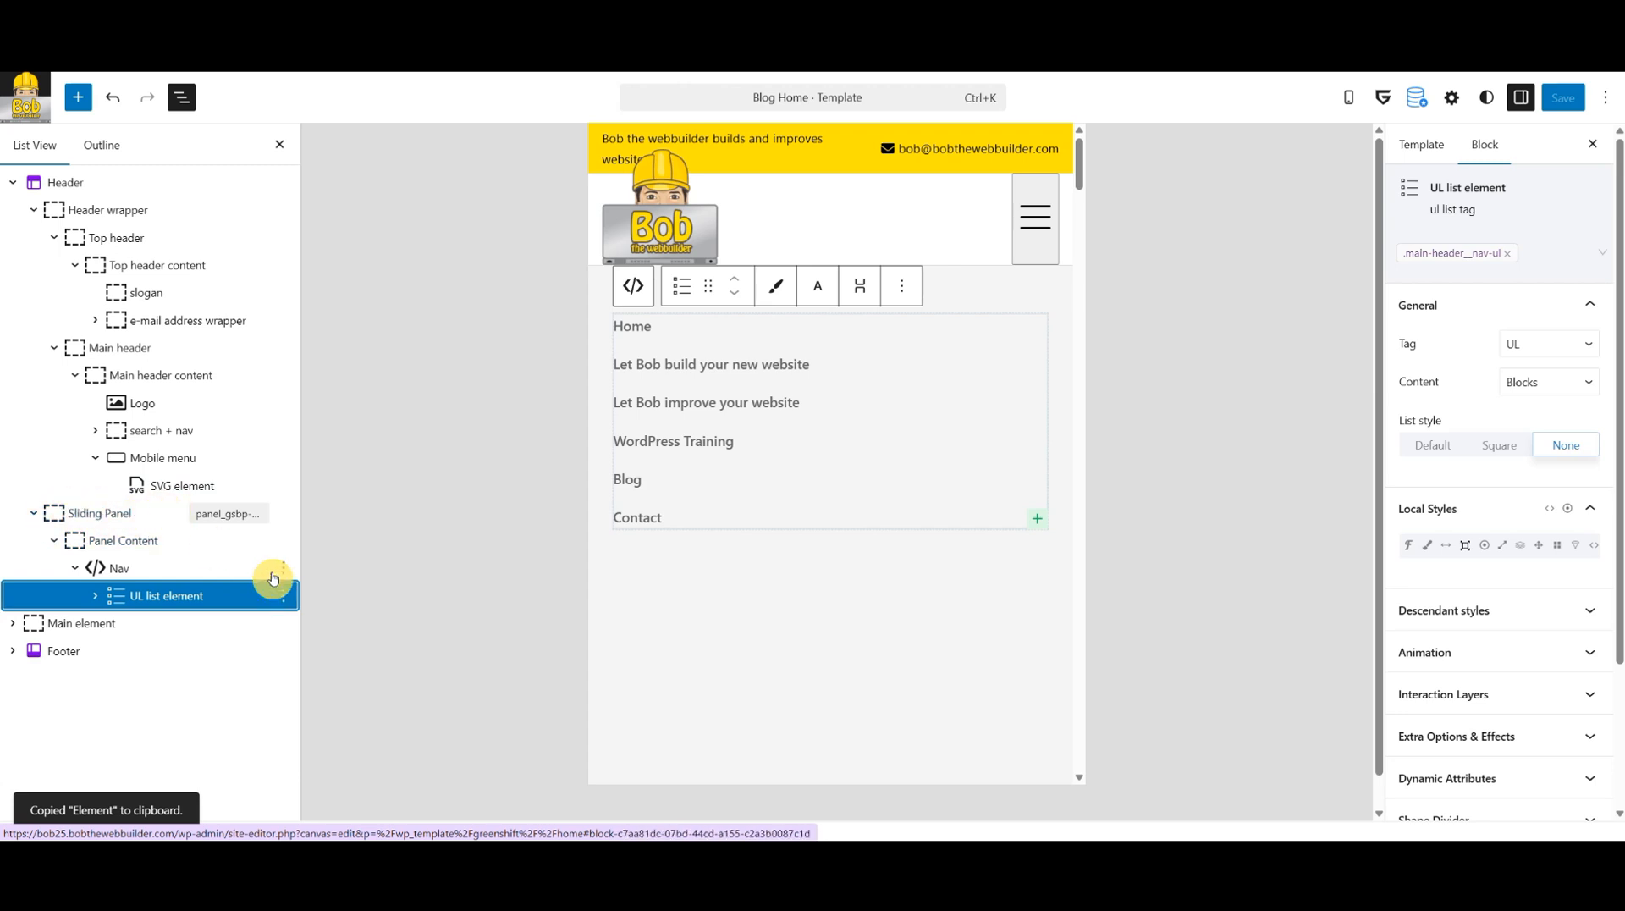
{"action": "left_click", "coordinate": [284, 597]}
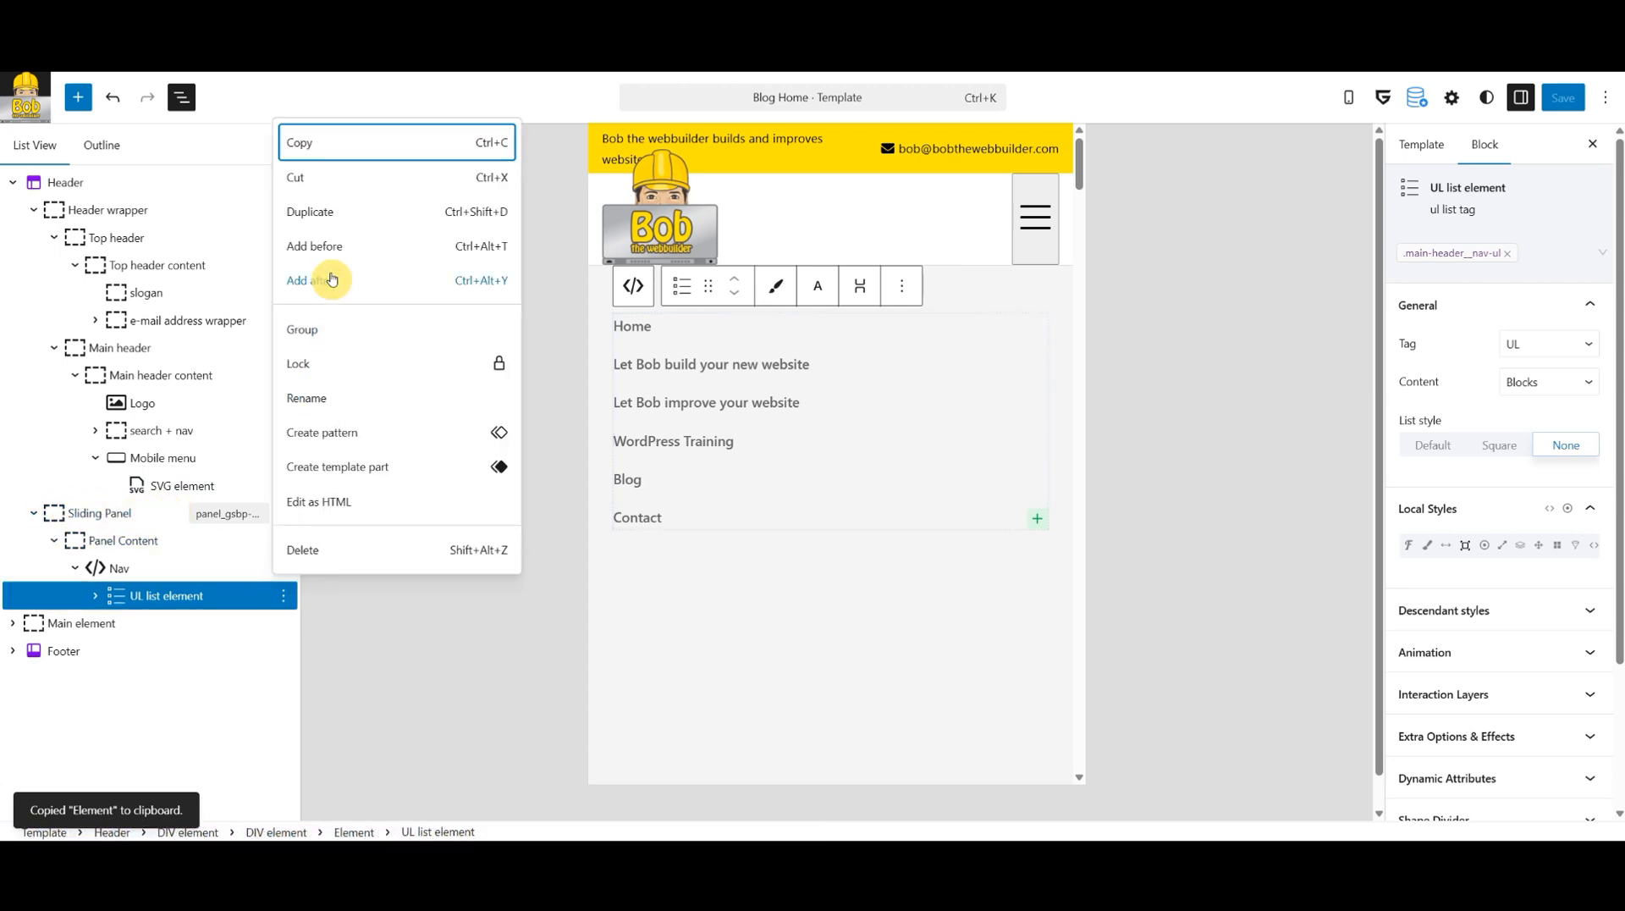
{"action": "left_click", "coordinate": [331, 279]}
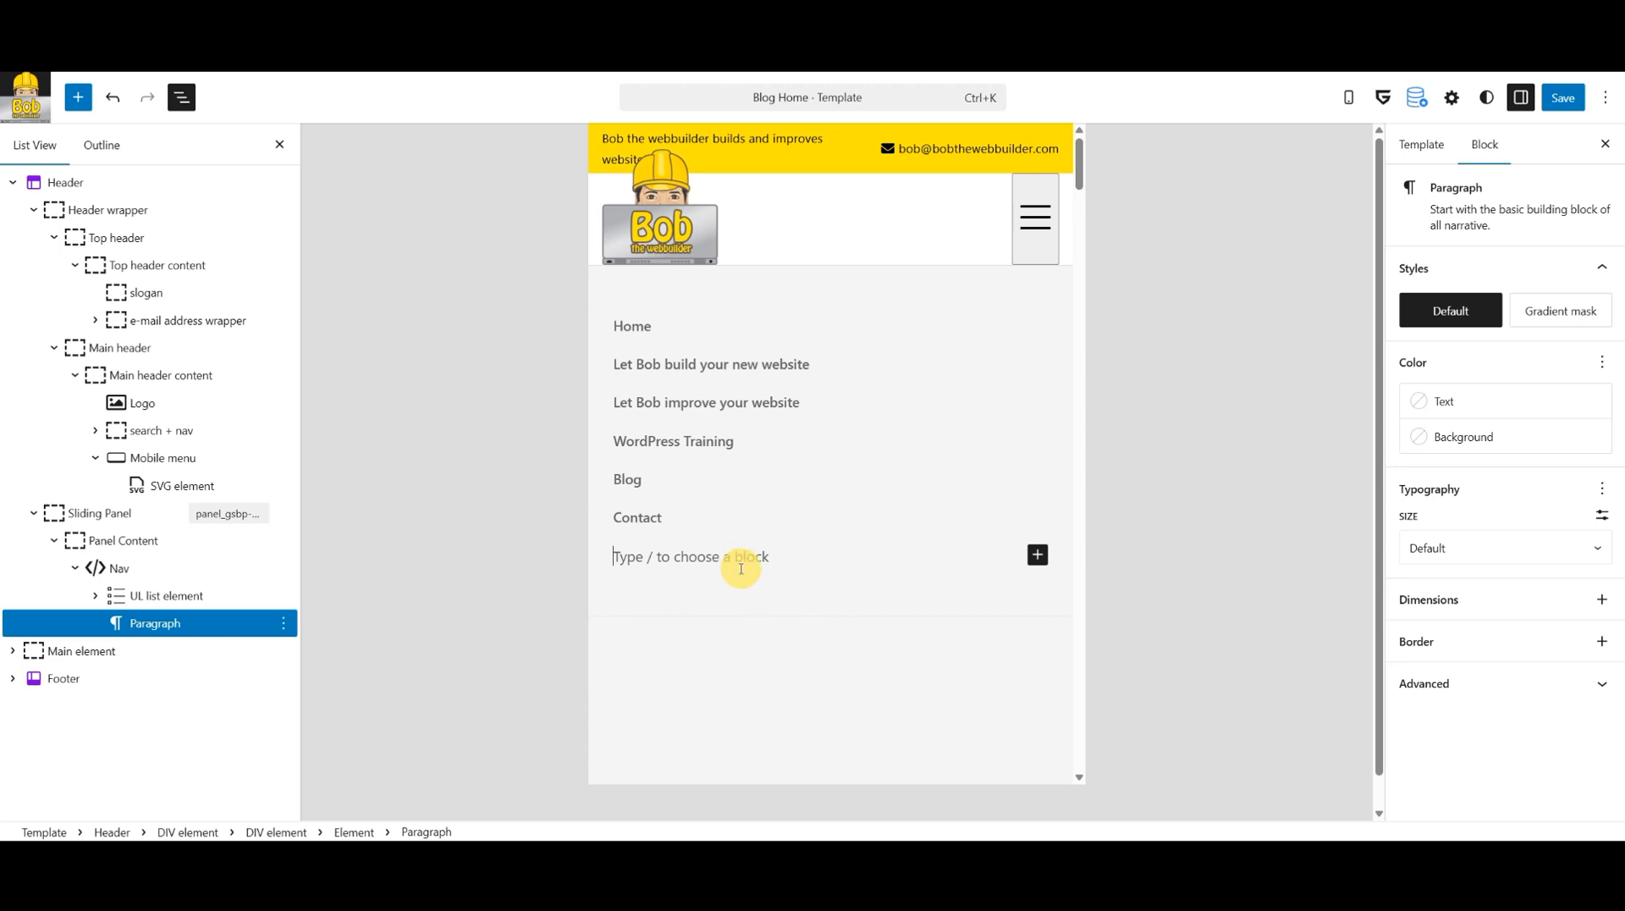
{"action": "key", "text": "ctrl+v"}
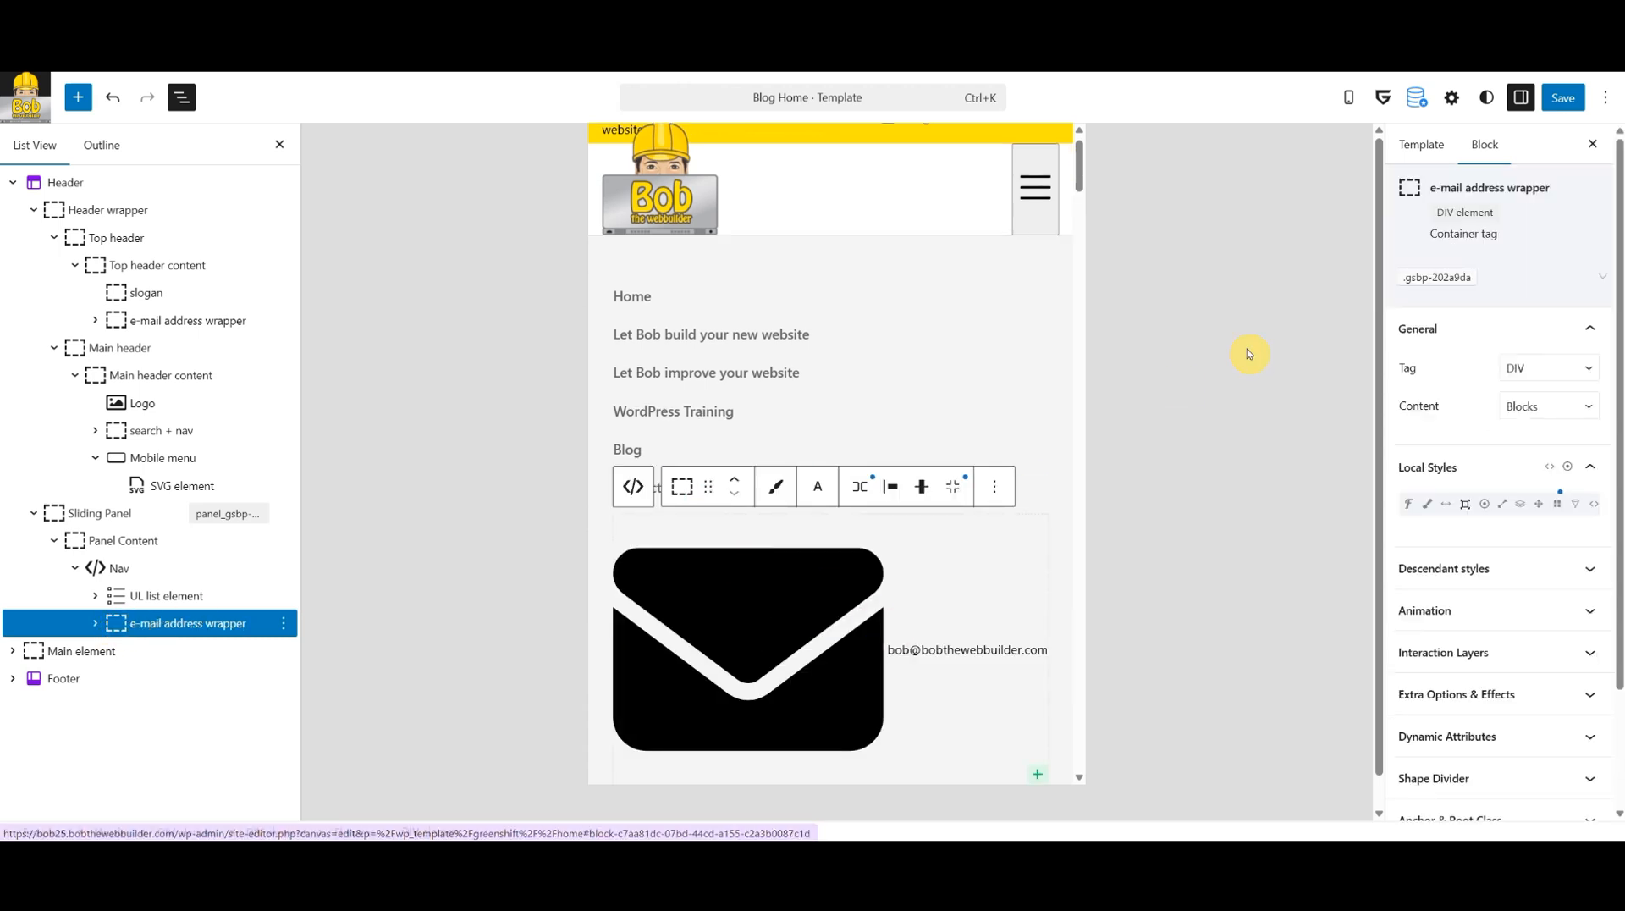
Save the changes and open the hamburger menu in the site's Samsung Galaxy S8+ preview.
{"action": "left_click", "coordinate": [1566, 95]}
{"action": "left_click", "coordinate": [1569, 94]}
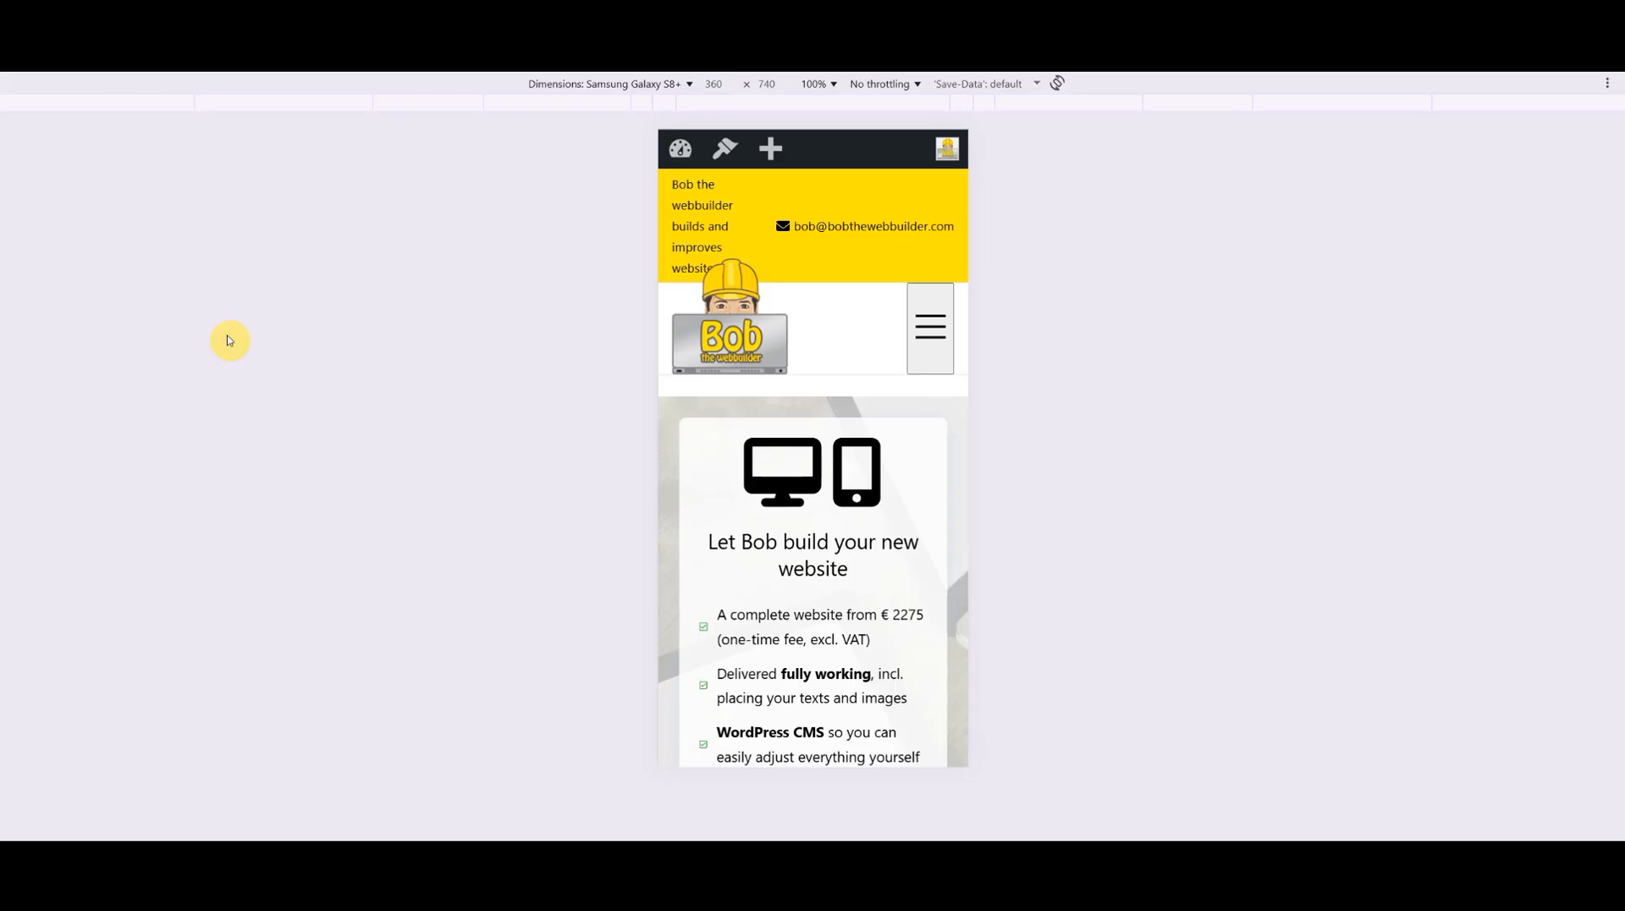
{"action": "left_click", "coordinate": [947, 334]}
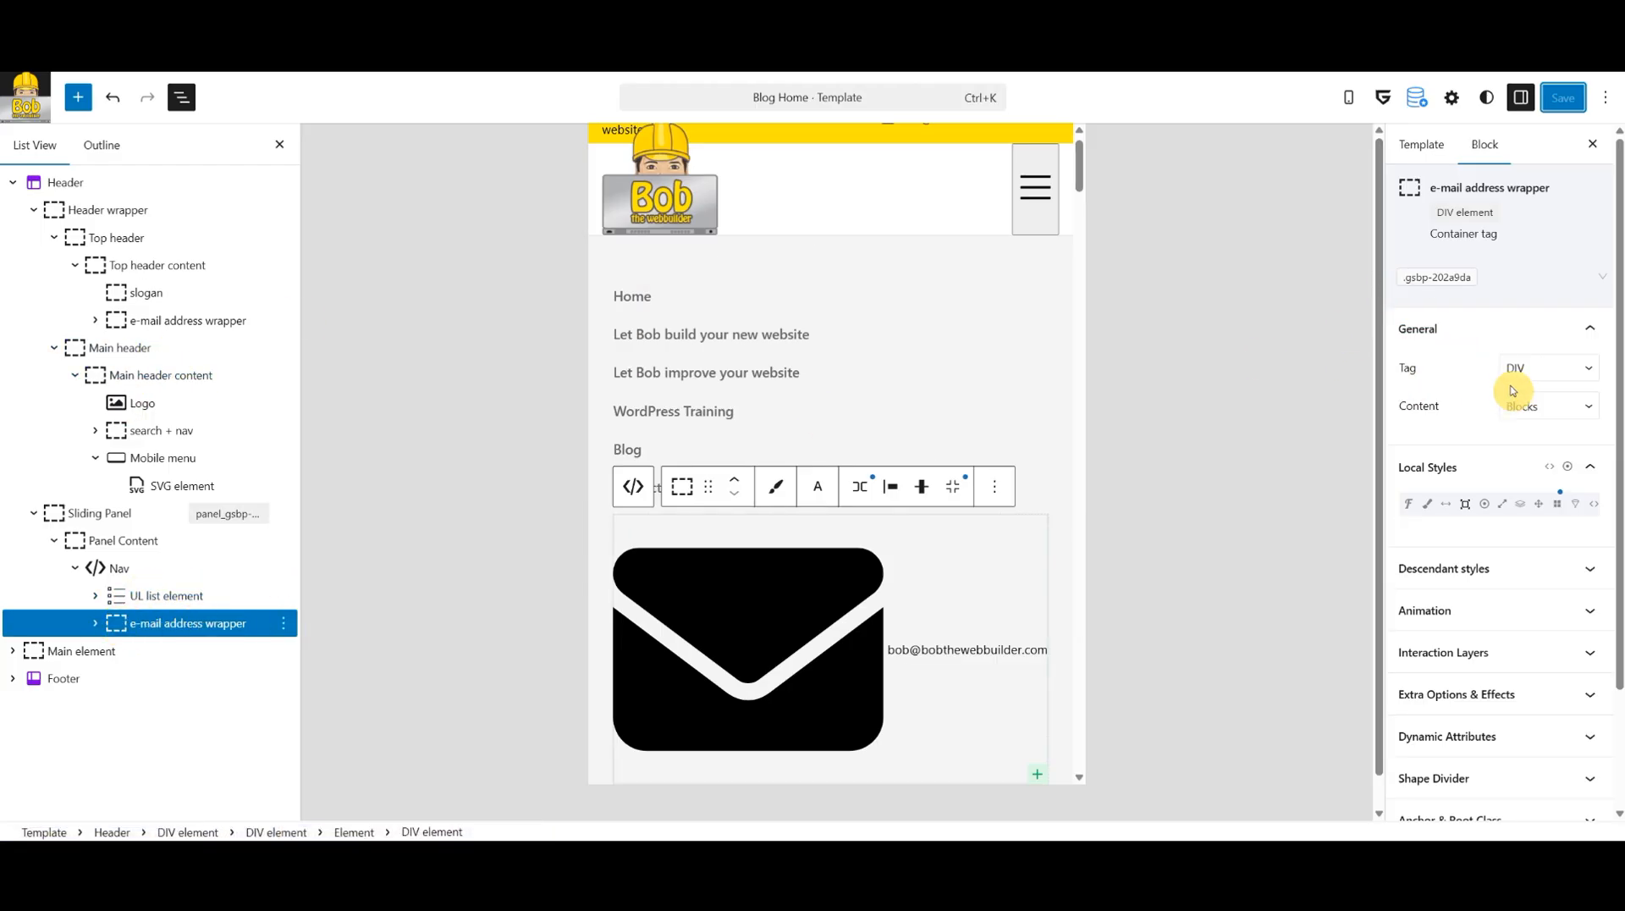
Set the width of the SVG icon in the Sliding Panel's e-mail address wrapper to 1 rem, save, and check the panel in the preview.
{"action": "left_click", "coordinate": [98, 624]}
{"action": "left_click", "coordinate": [182, 651]}
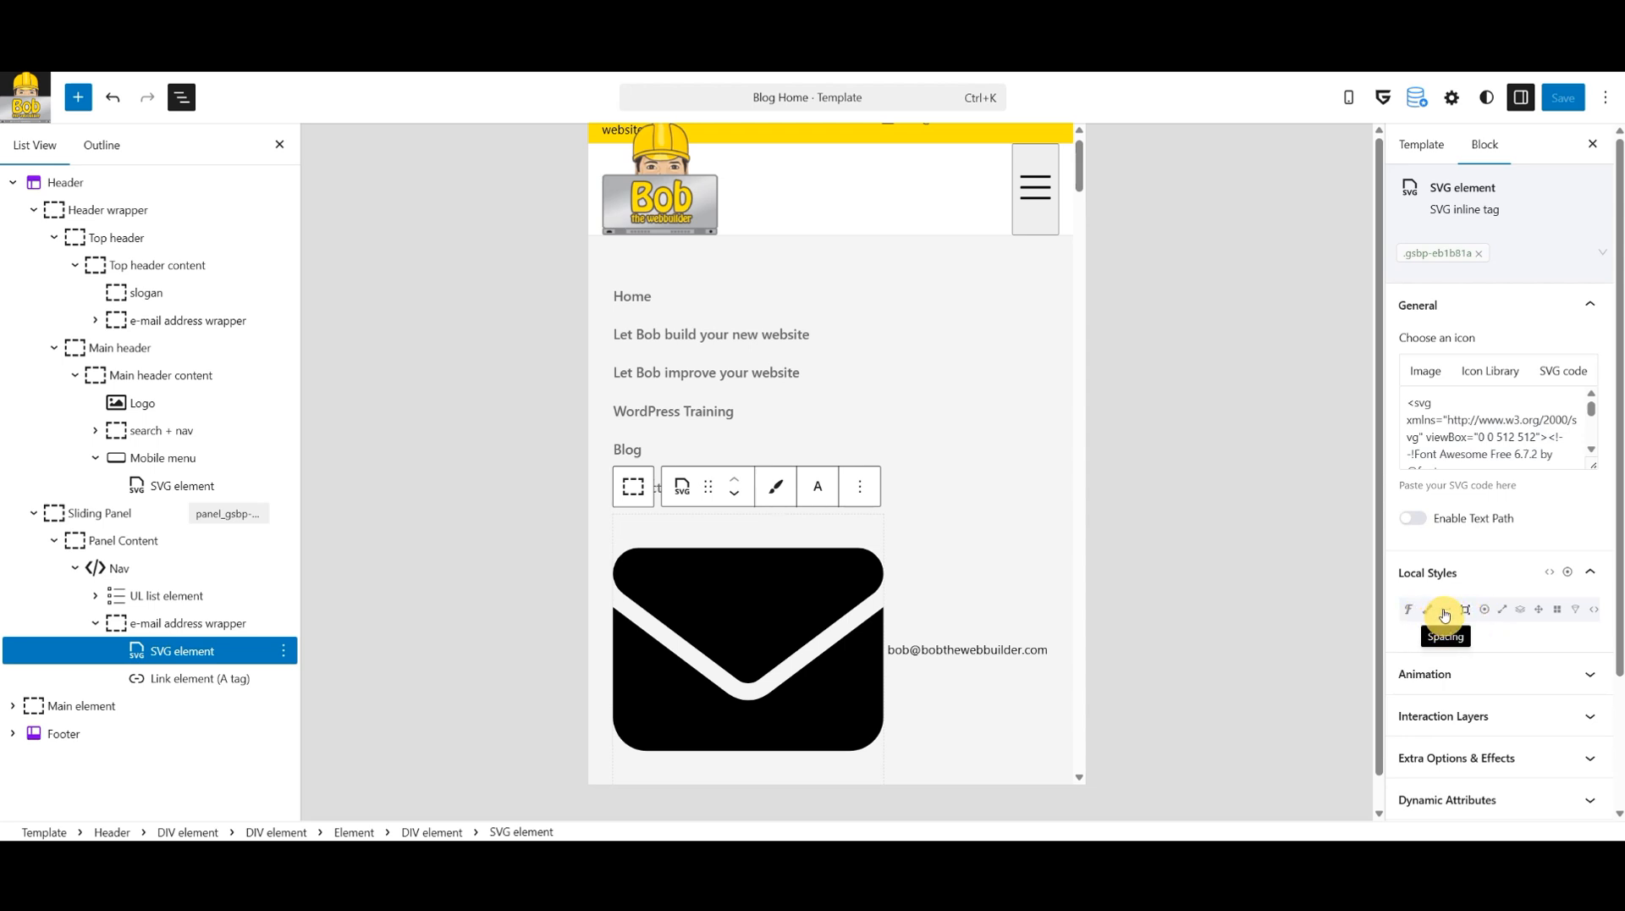
{"action": "left_click", "coordinate": [1500, 612]}
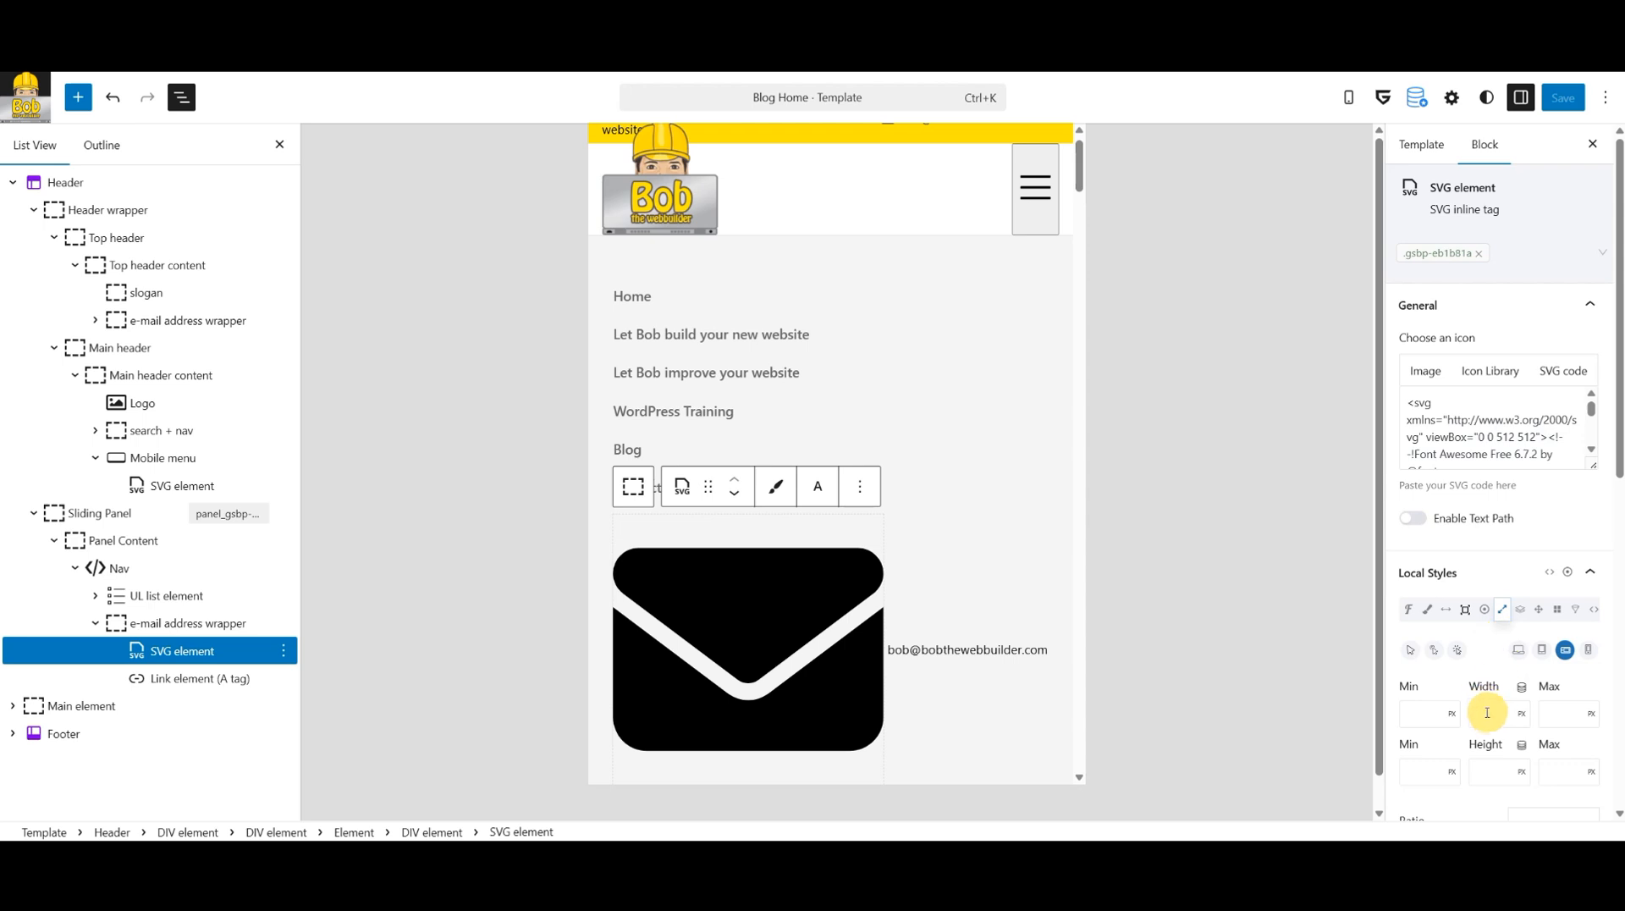
{"action": "type", "text": "1rem"}
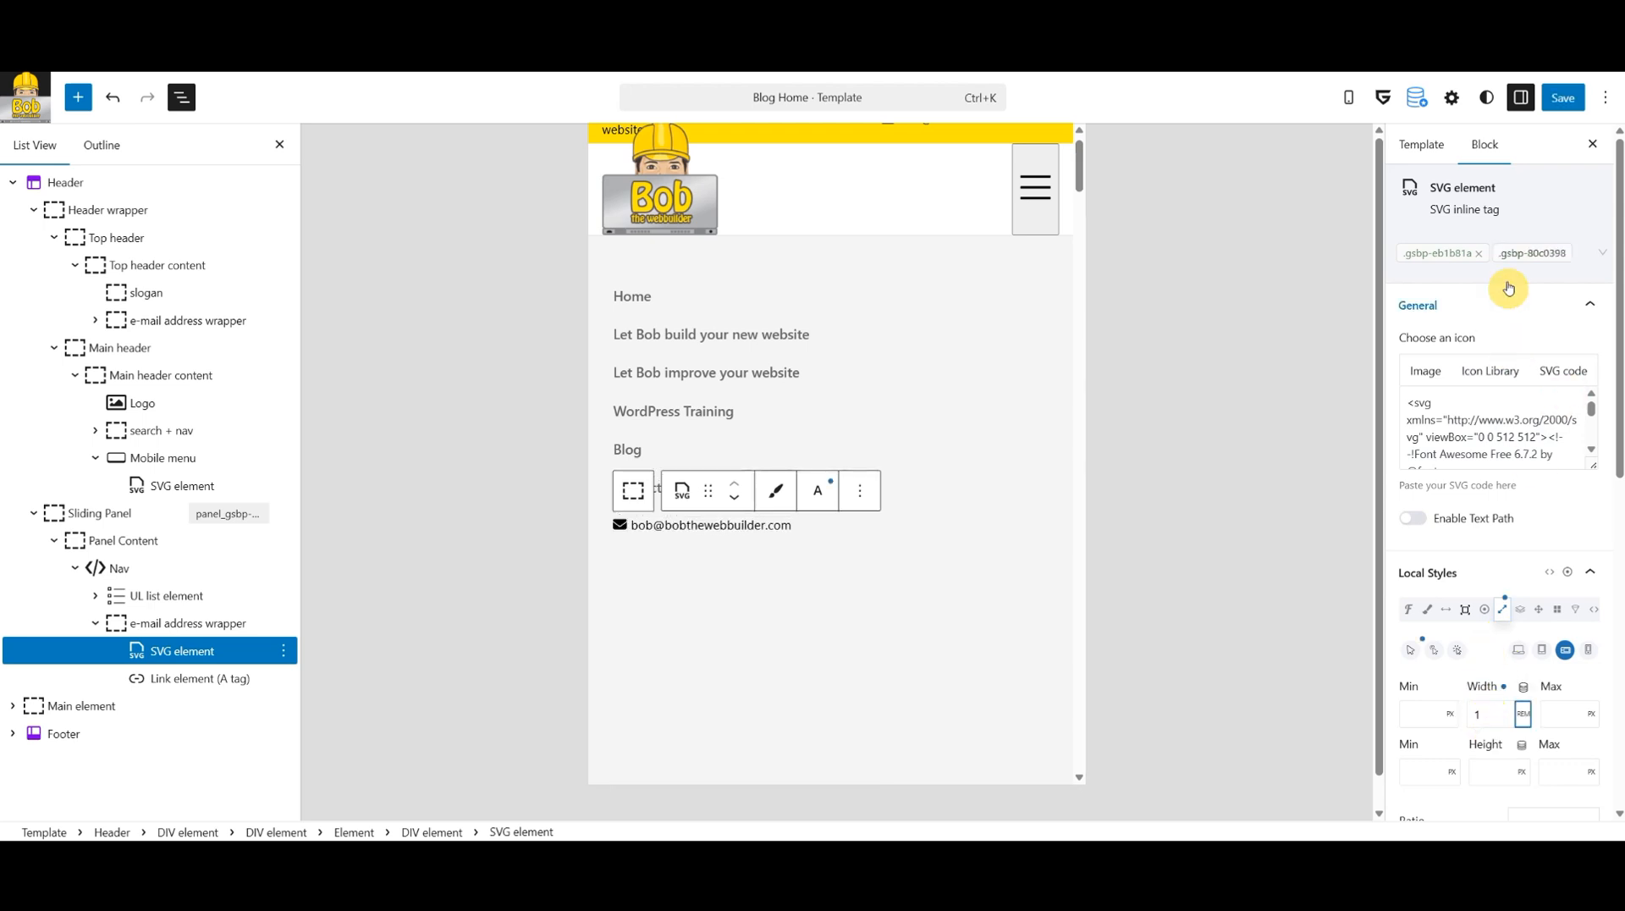
{"action": "left_click", "coordinate": [1568, 95]}
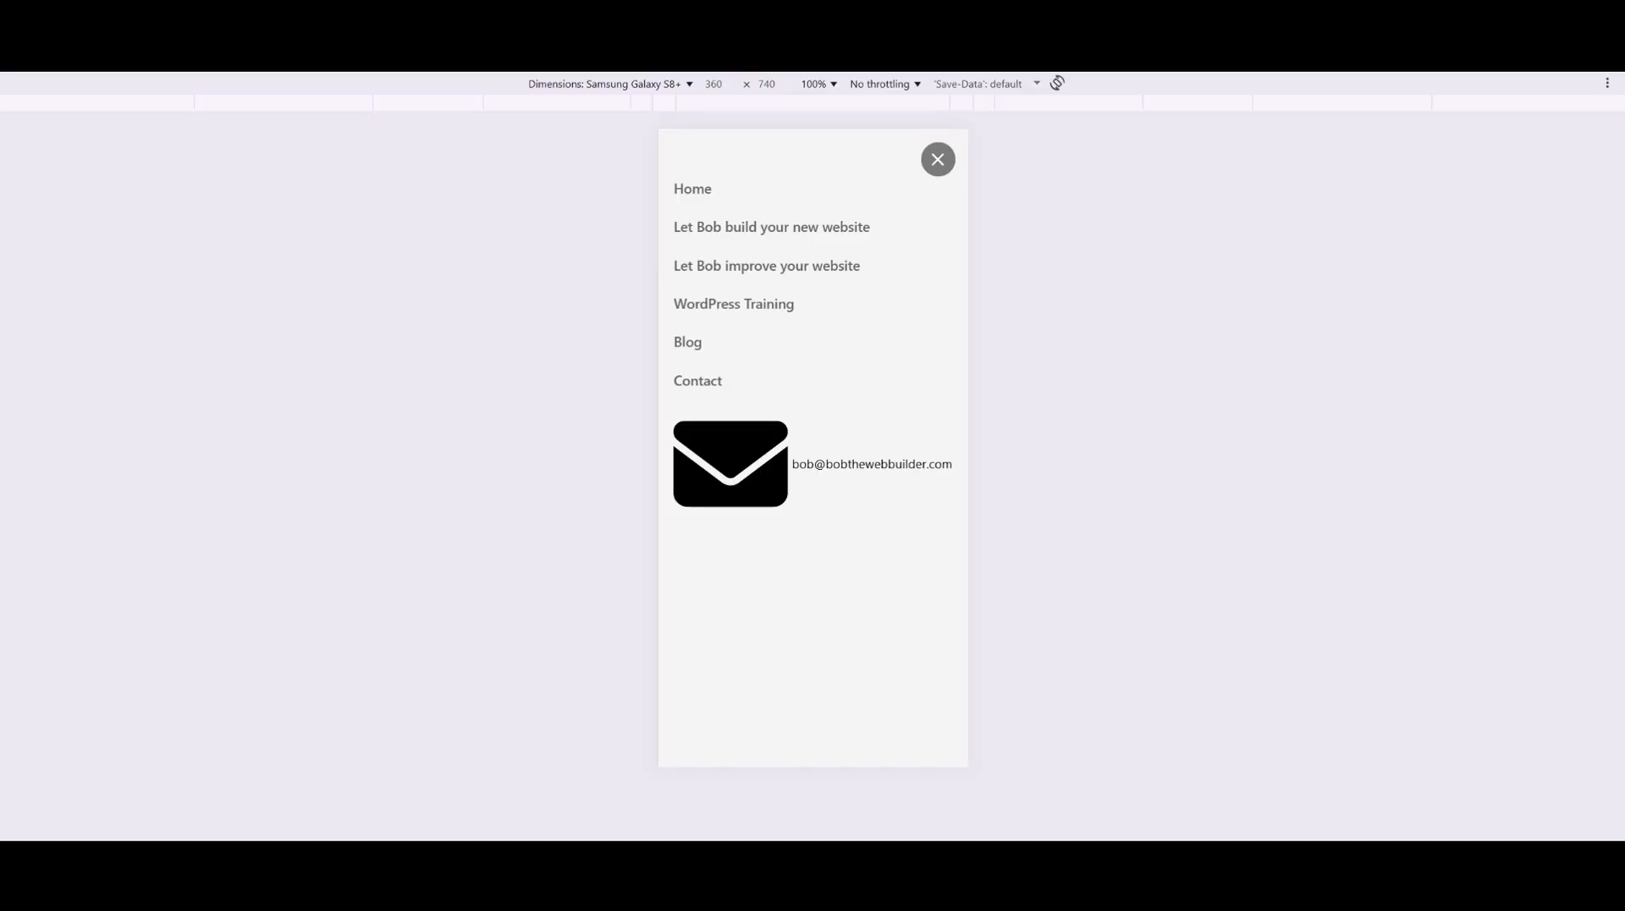
{"action": "left_click", "coordinate": [925, 240]}
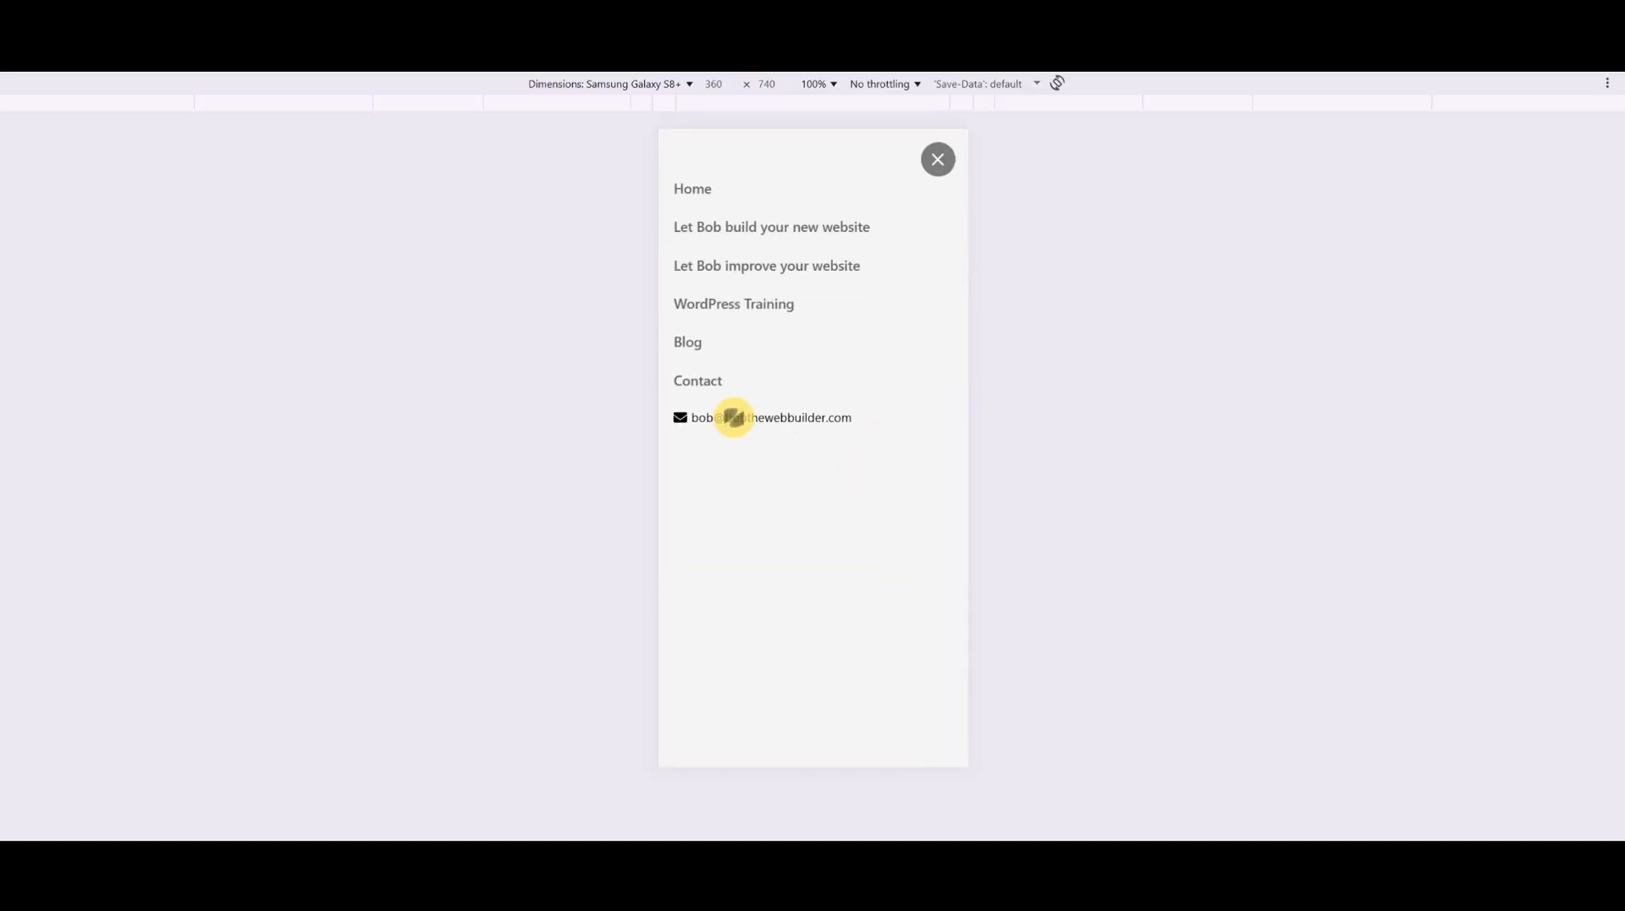
{"action": "left_click", "coordinate": [938, 159]}
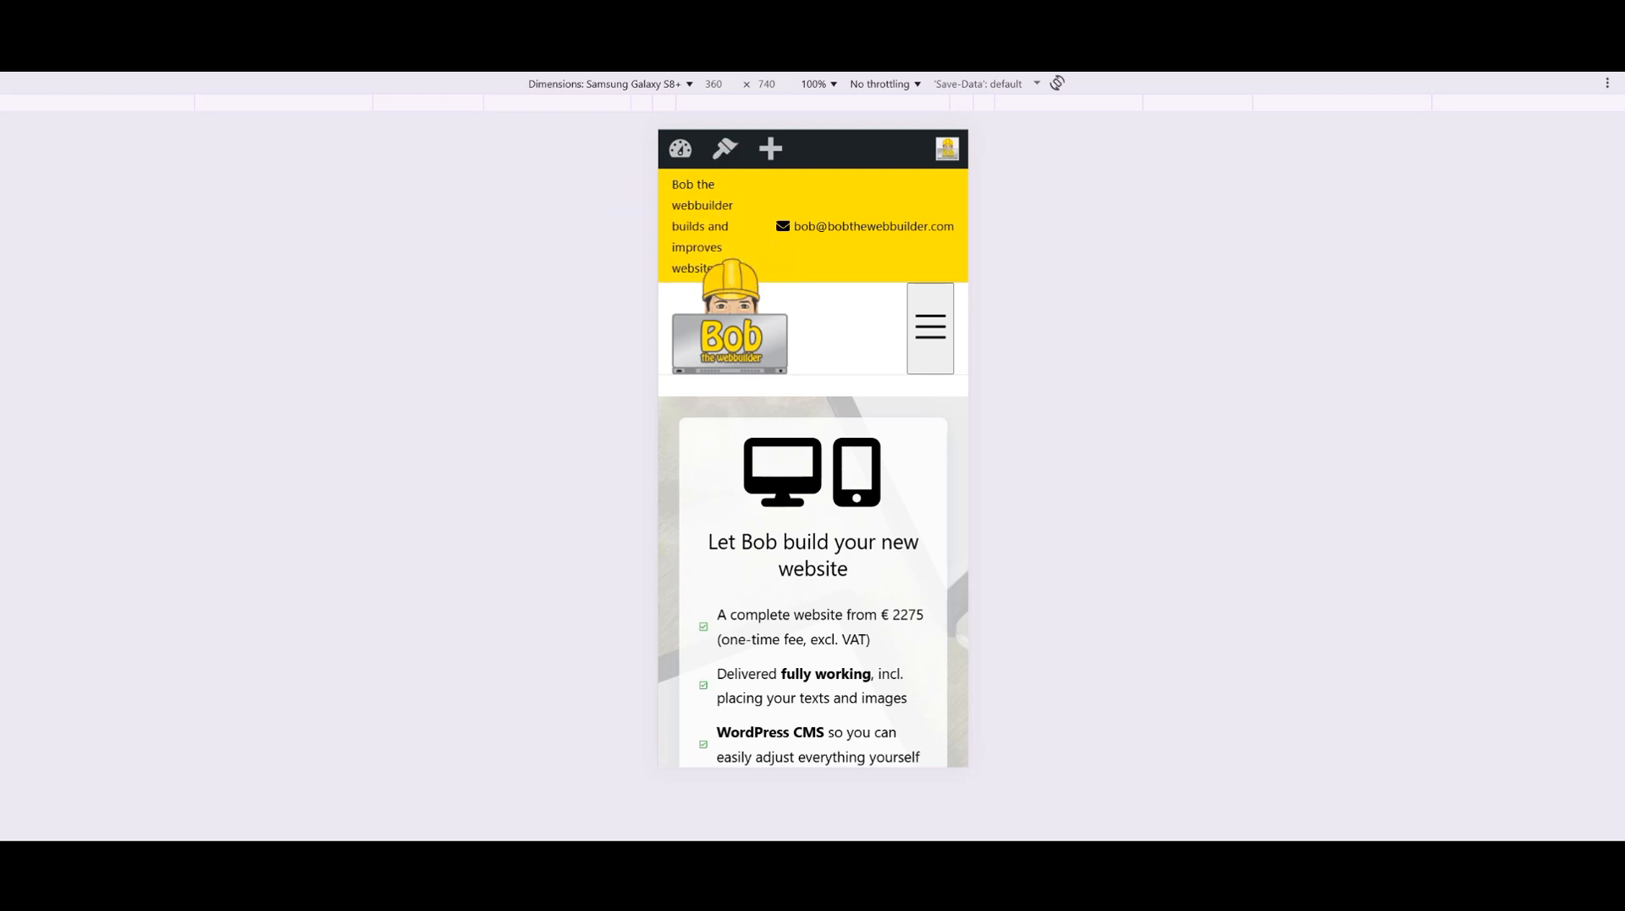
Hide the Top header's e-mail address wrapper on landscape mobile and mobile, save, and reload the Samsung Galaxy S8+ preview.
{"action": "left_click", "coordinate": [292, 17]}
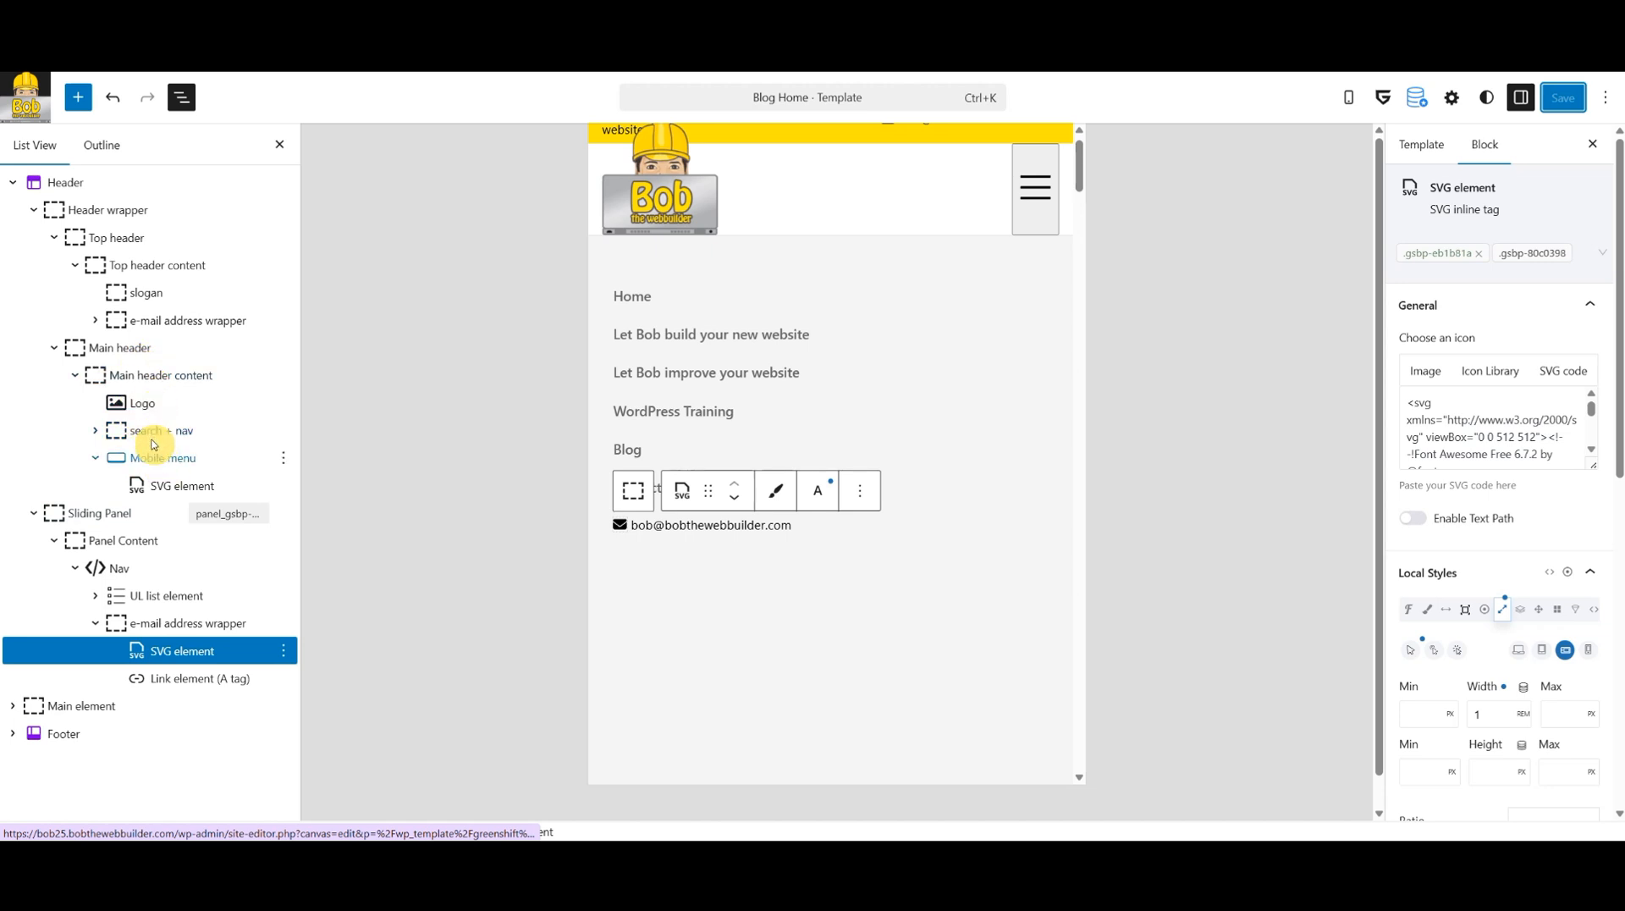
{"action": "left_click", "coordinate": [148, 319]}
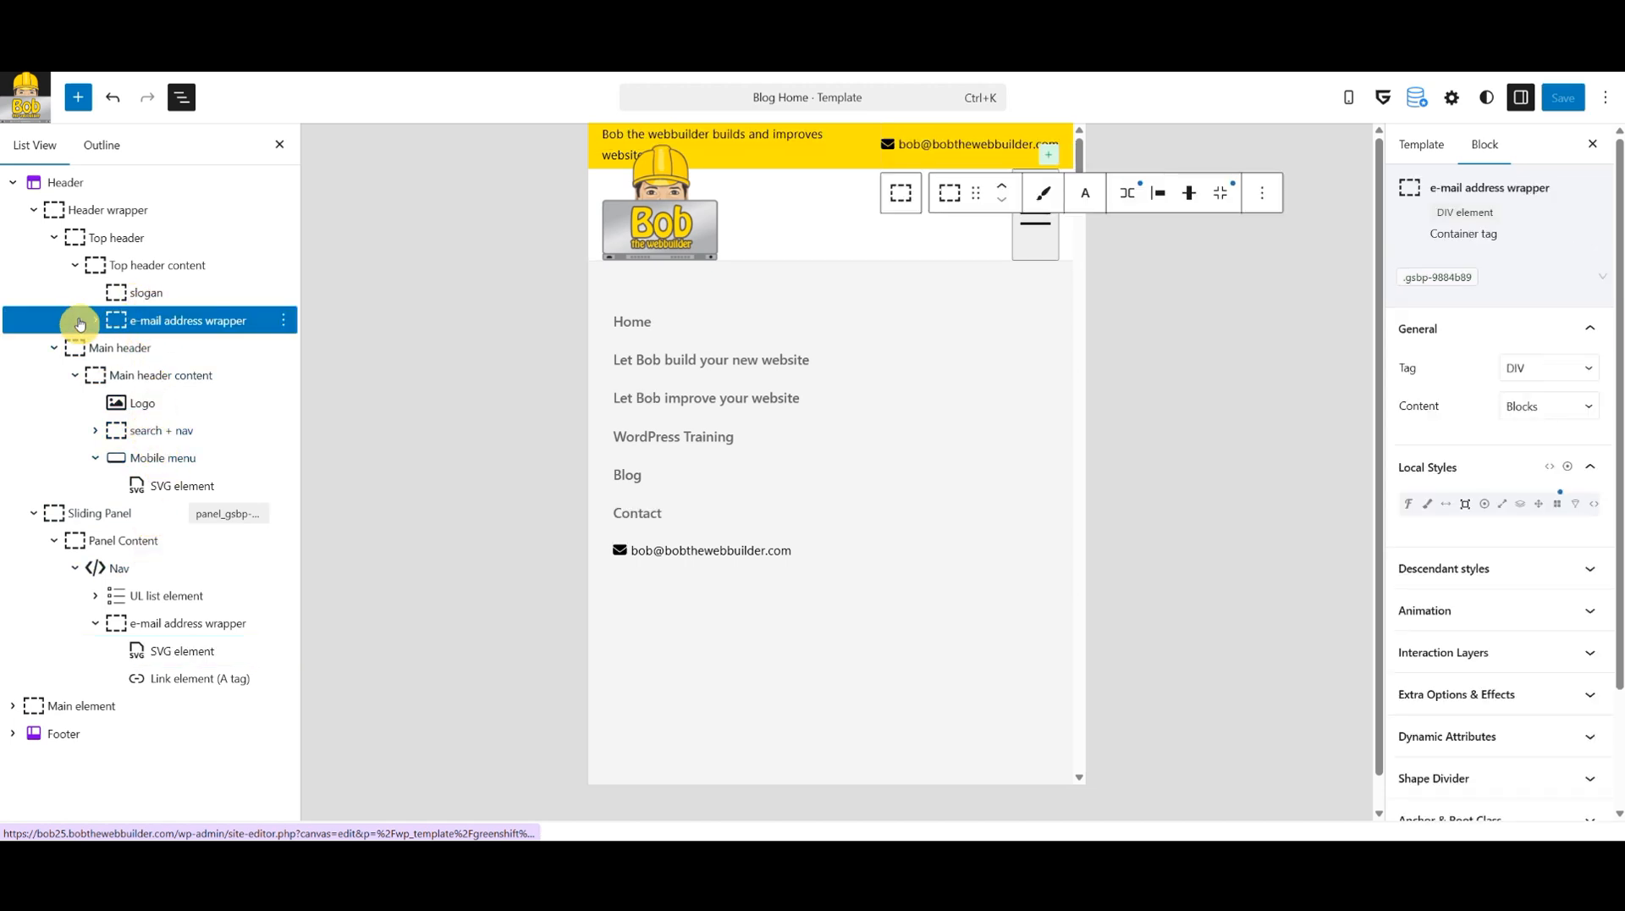
{"action": "left_click", "coordinate": [93, 321]}
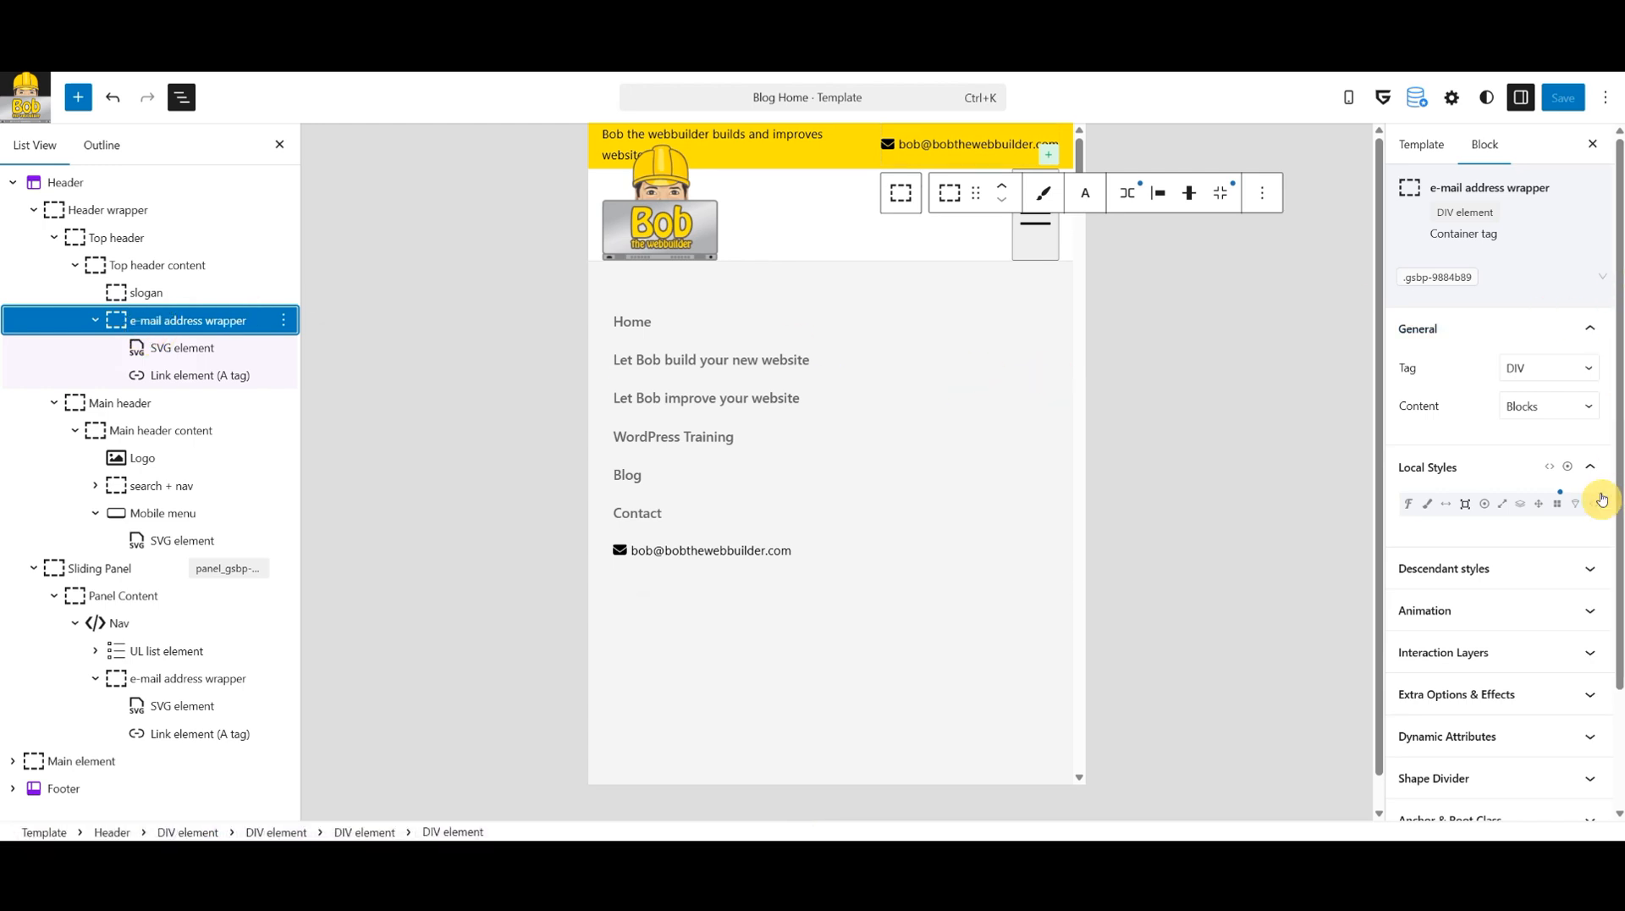
{"action": "left_click", "coordinate": [1597, 503]}
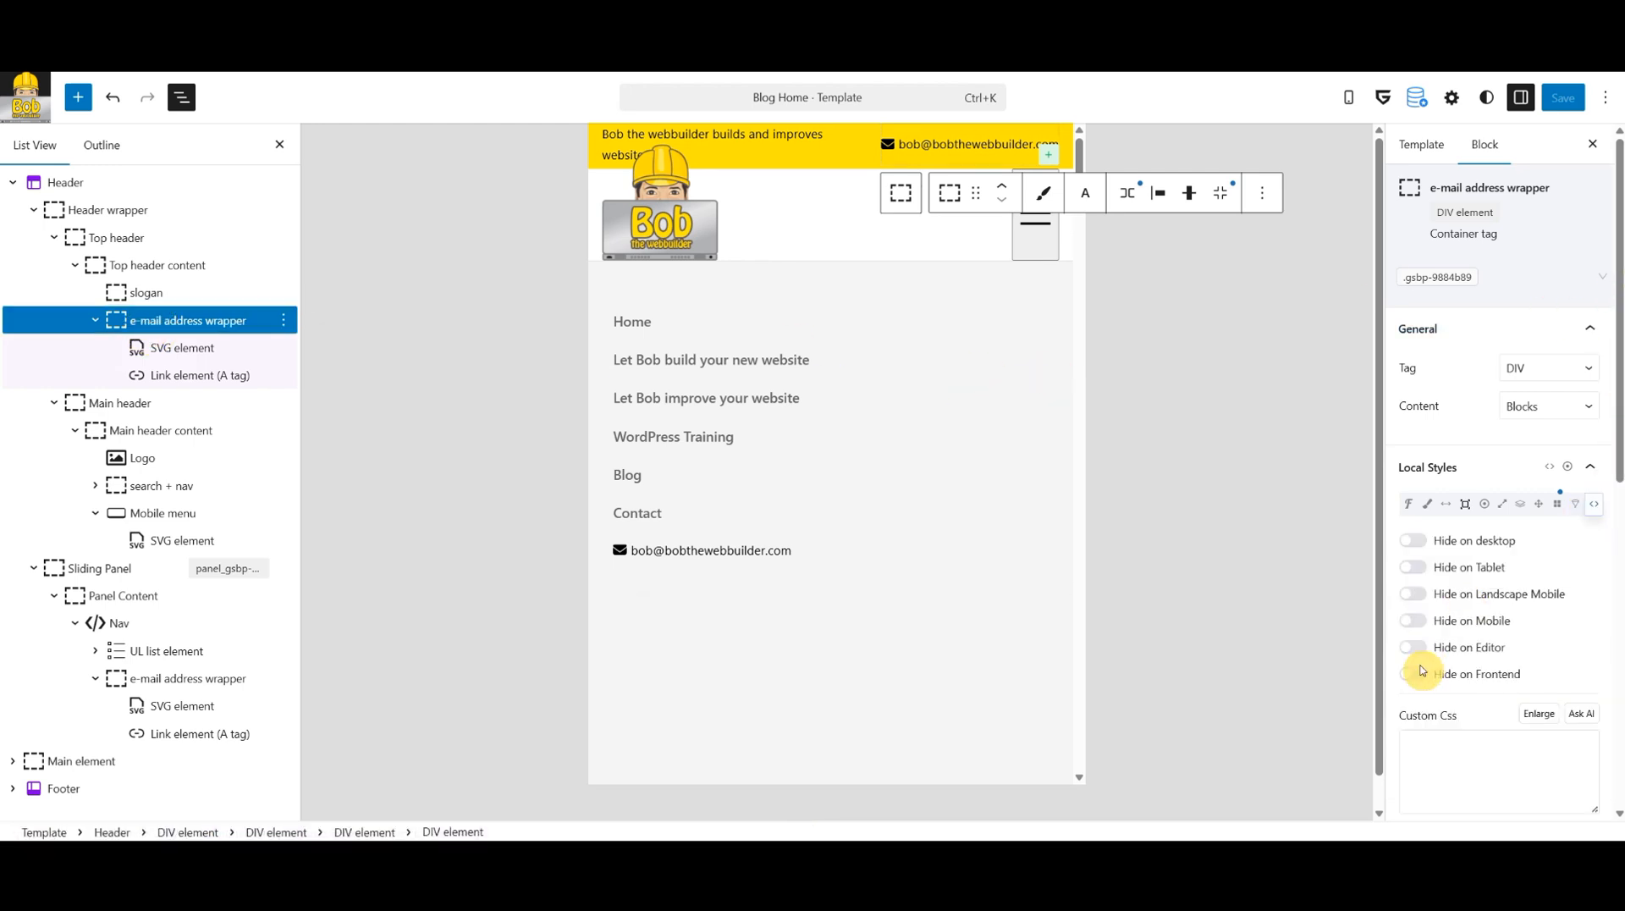
{"action": "left_click", "coordinate": [1415, 598]}
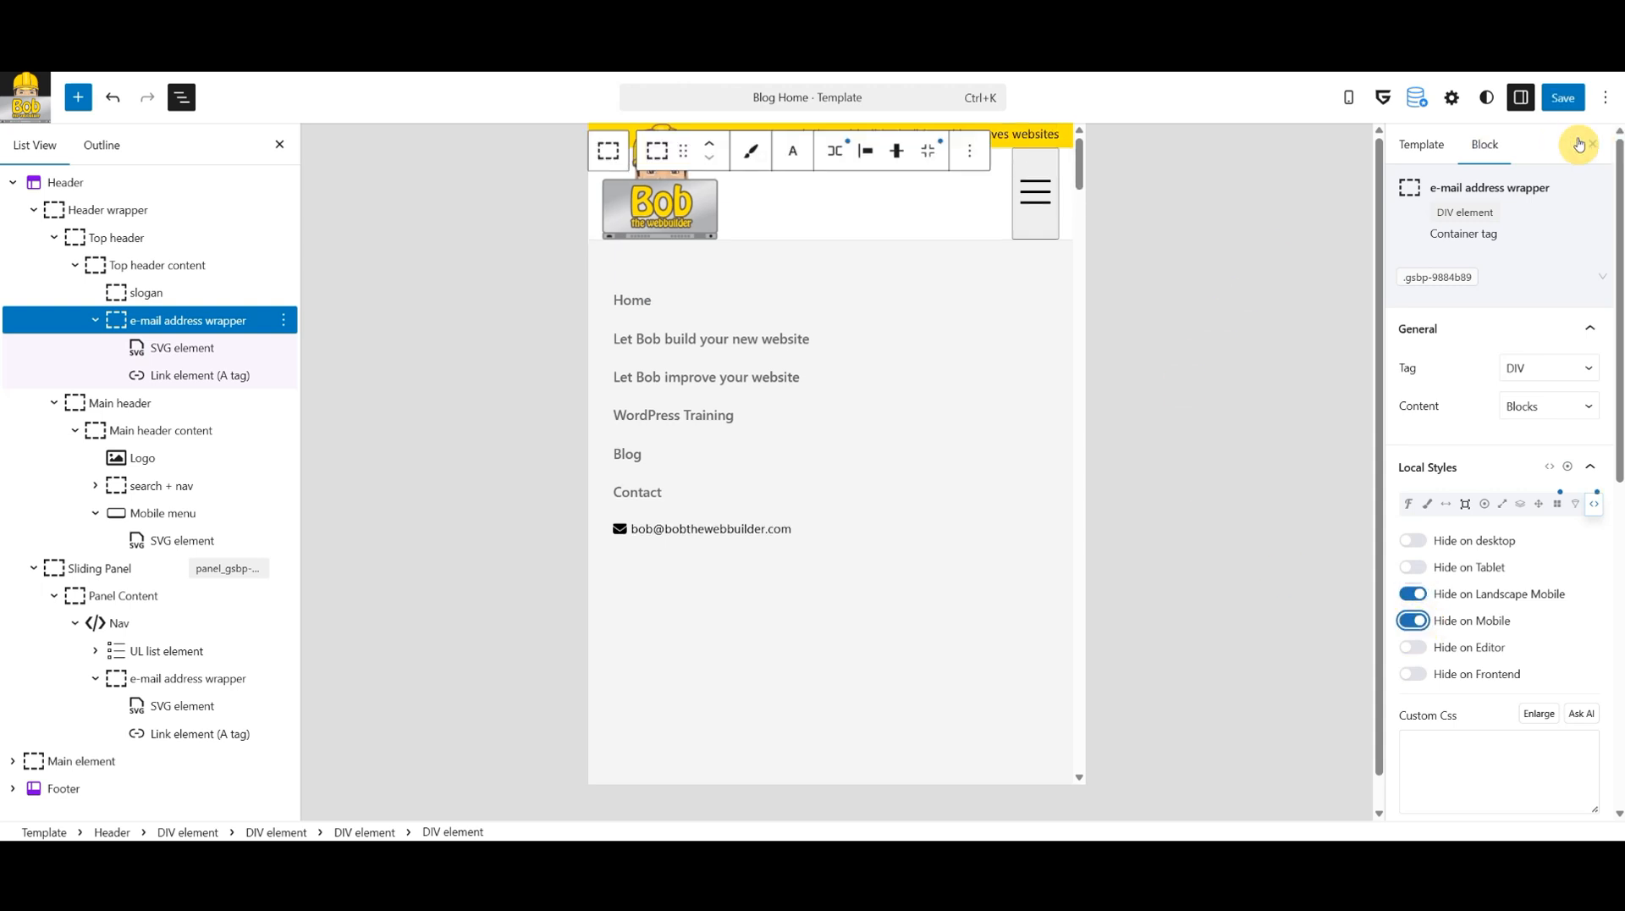
{"action": "left_click", "coordinate": [1564, 97]}
{"action": "left_click", "coordinate": [1563, 98]}
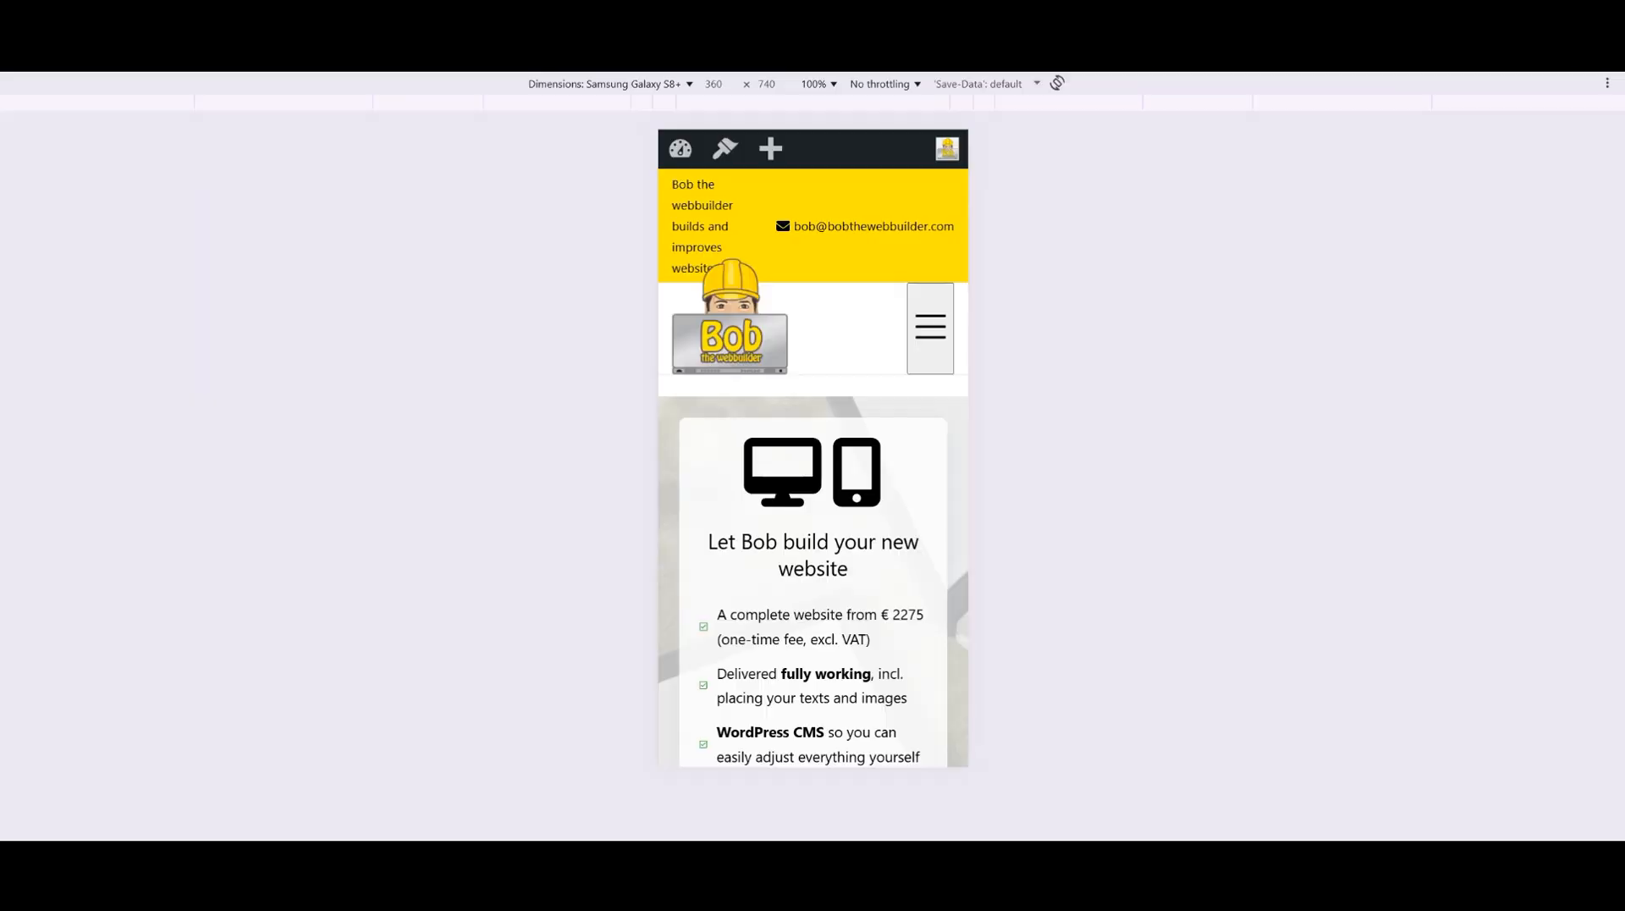
{"action": "key", "text": "F5"}
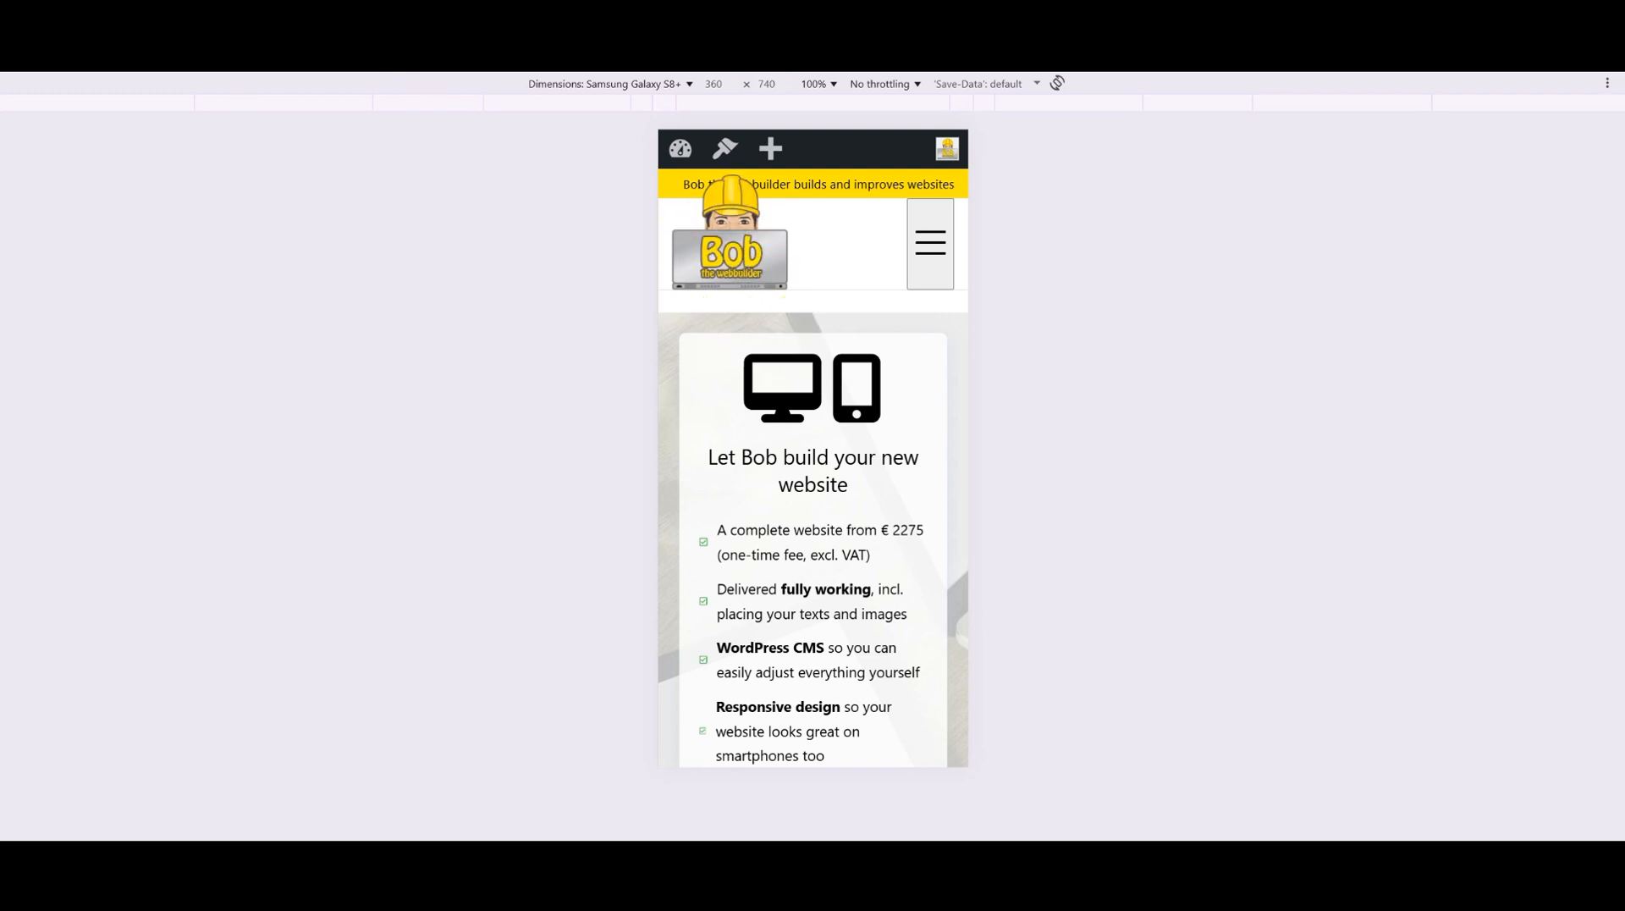
In the site editor, set the Logo's top margin to 0 px for landscape mobile in its .main-header__logo class.
{"action": "key", "text": "alt+Tab"}
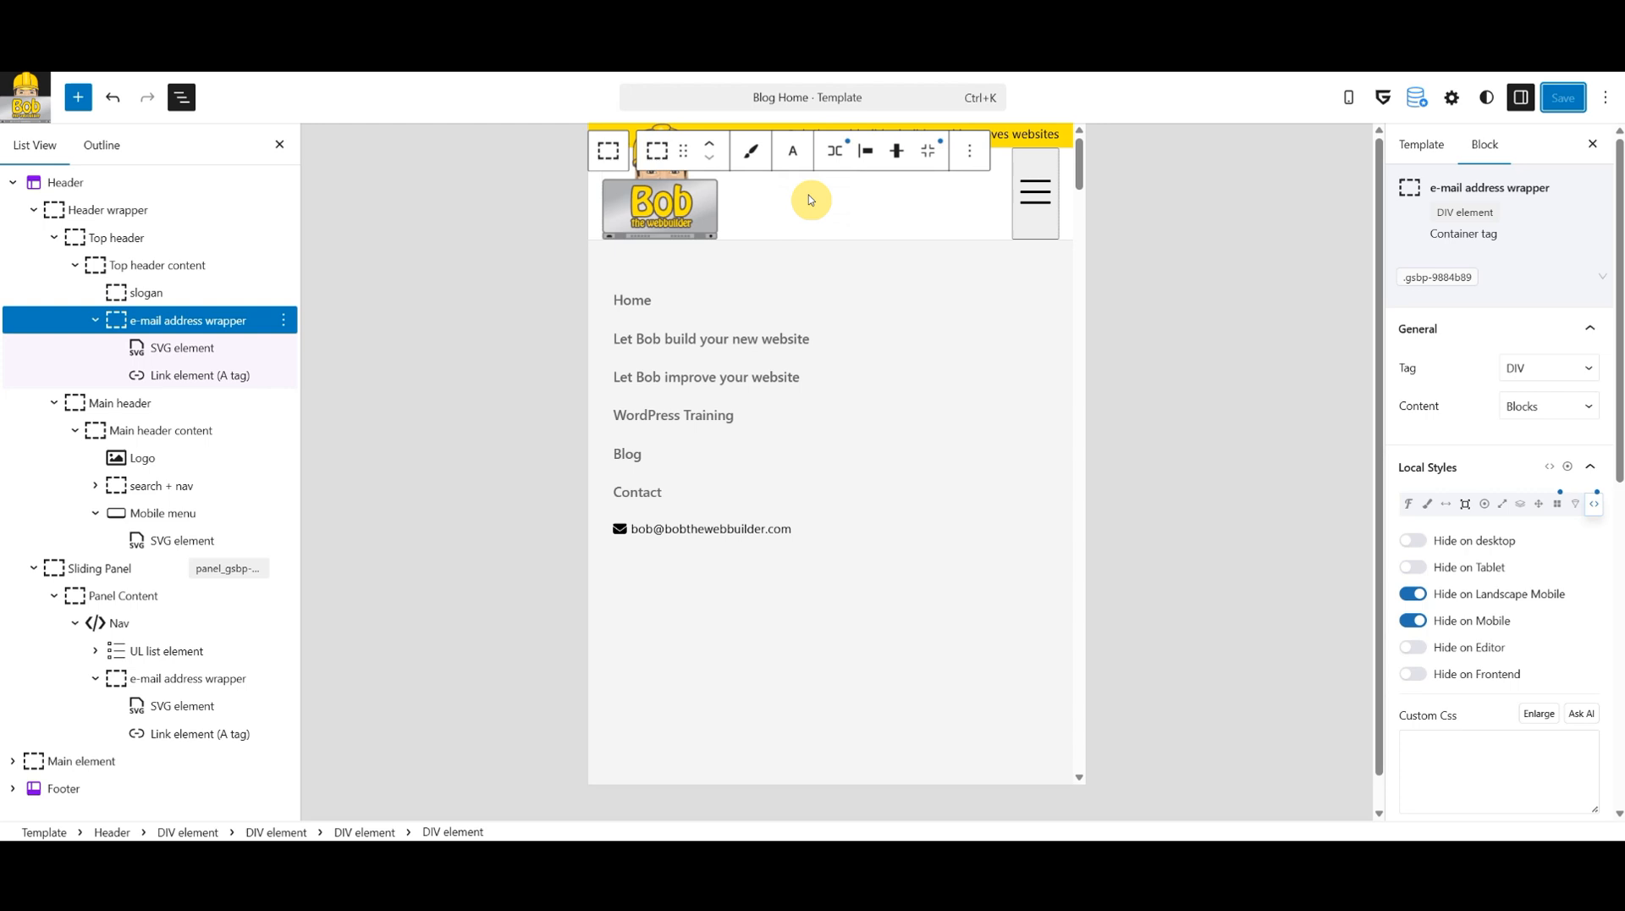
{"action": "left_click", "coordinate": [679, 207]}
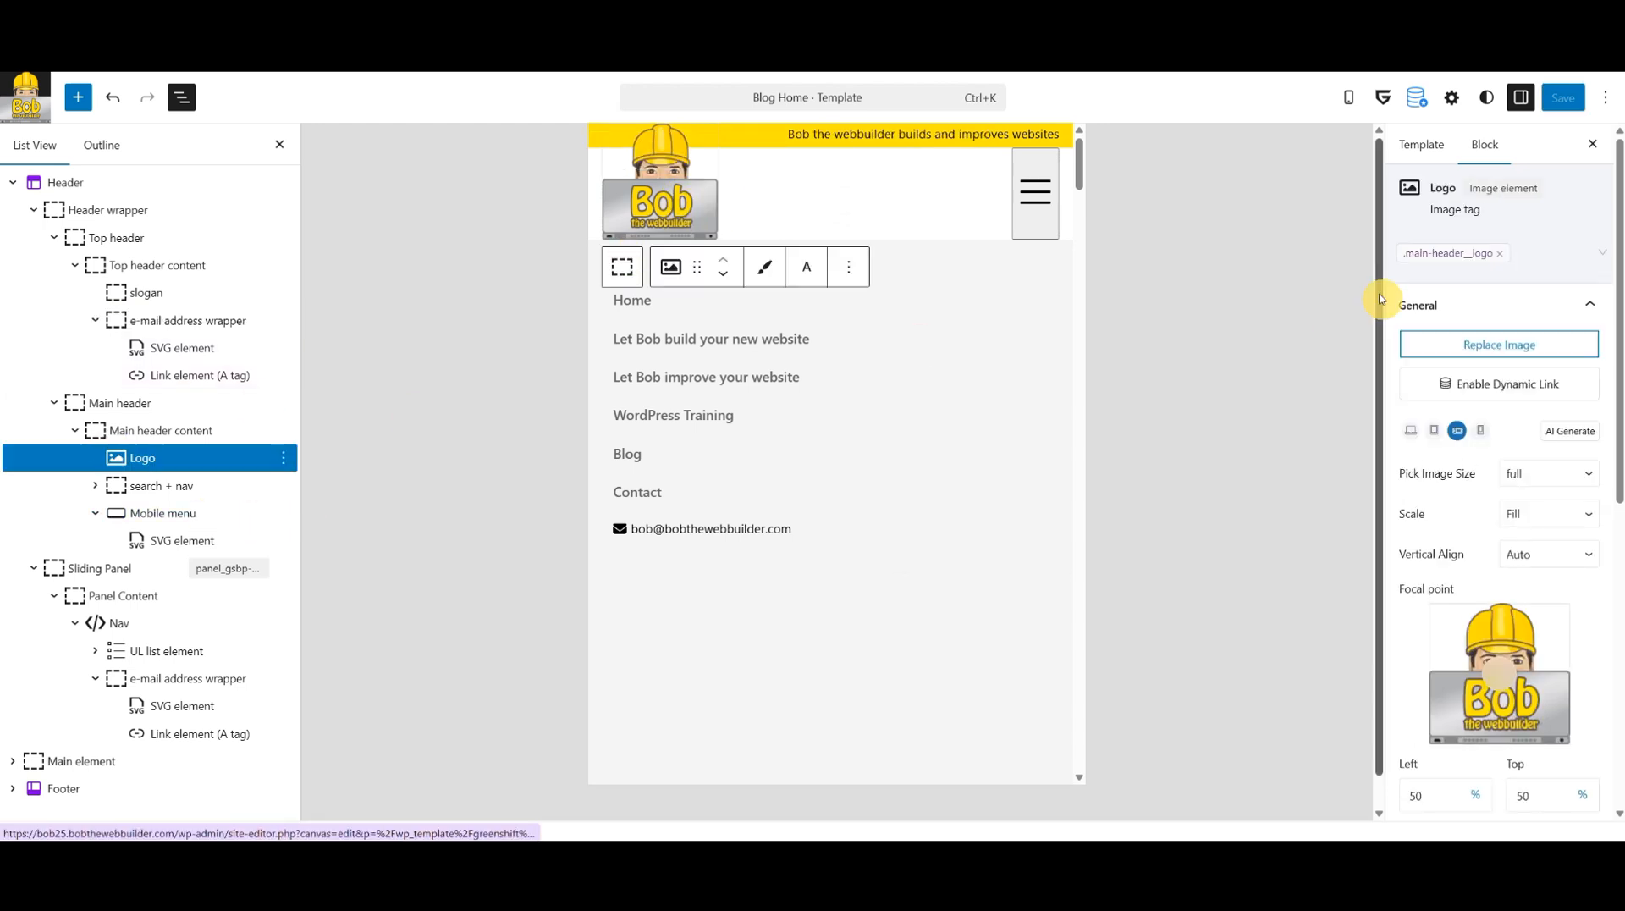
{"action": "left_click", "coordinate": [1436, 249]}
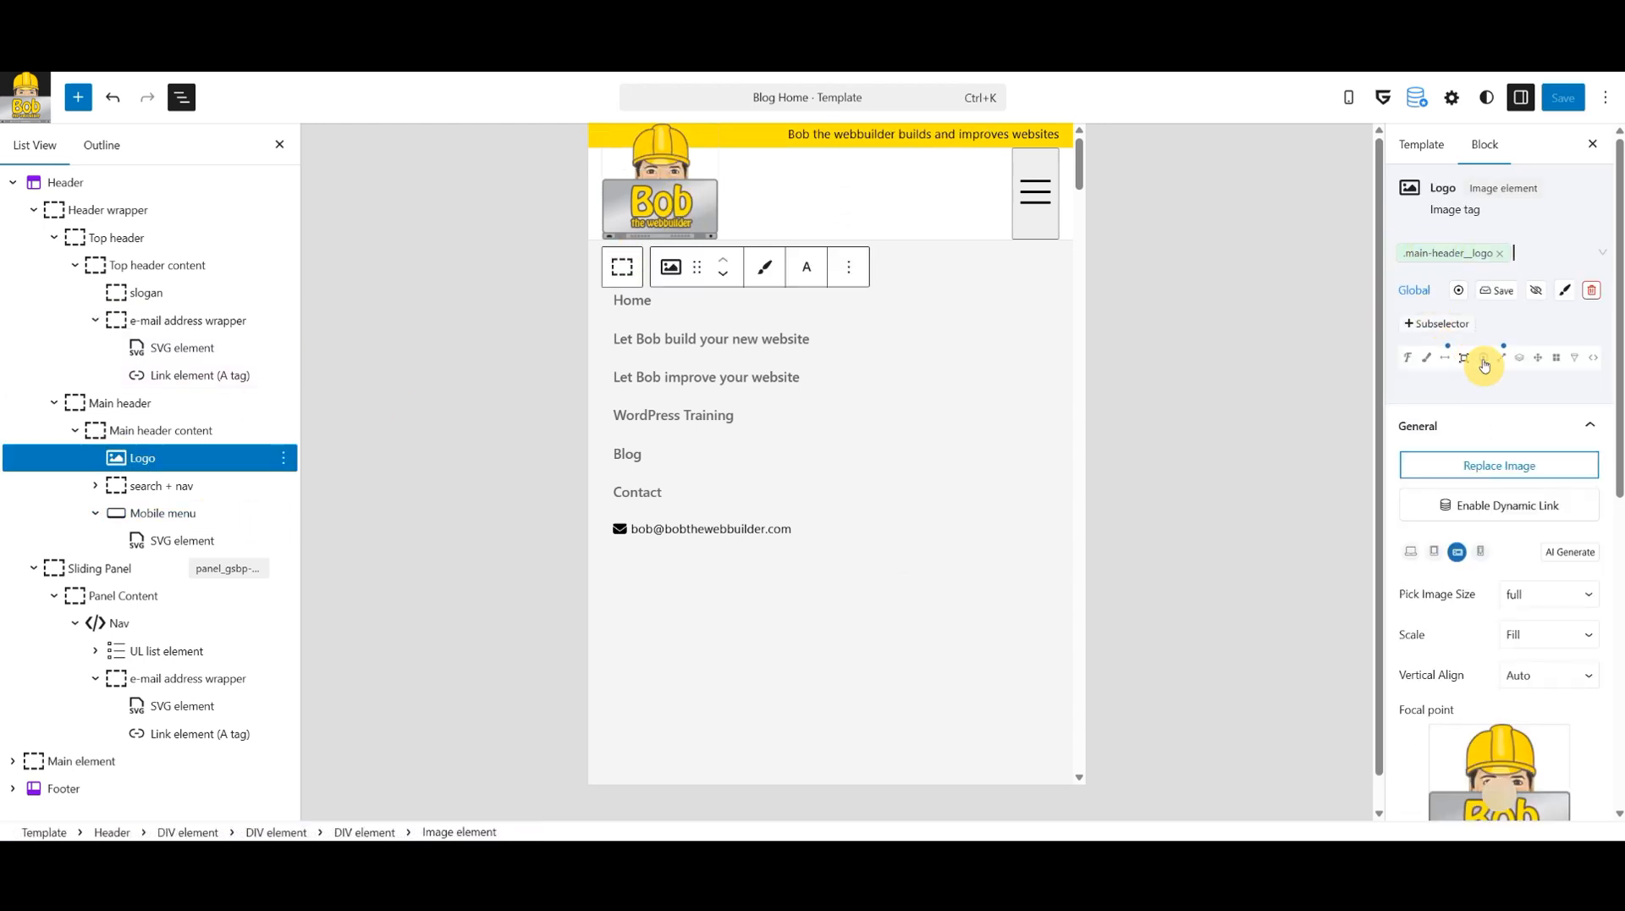
{"action": "left_click", "coordinate": [1448, 359]}
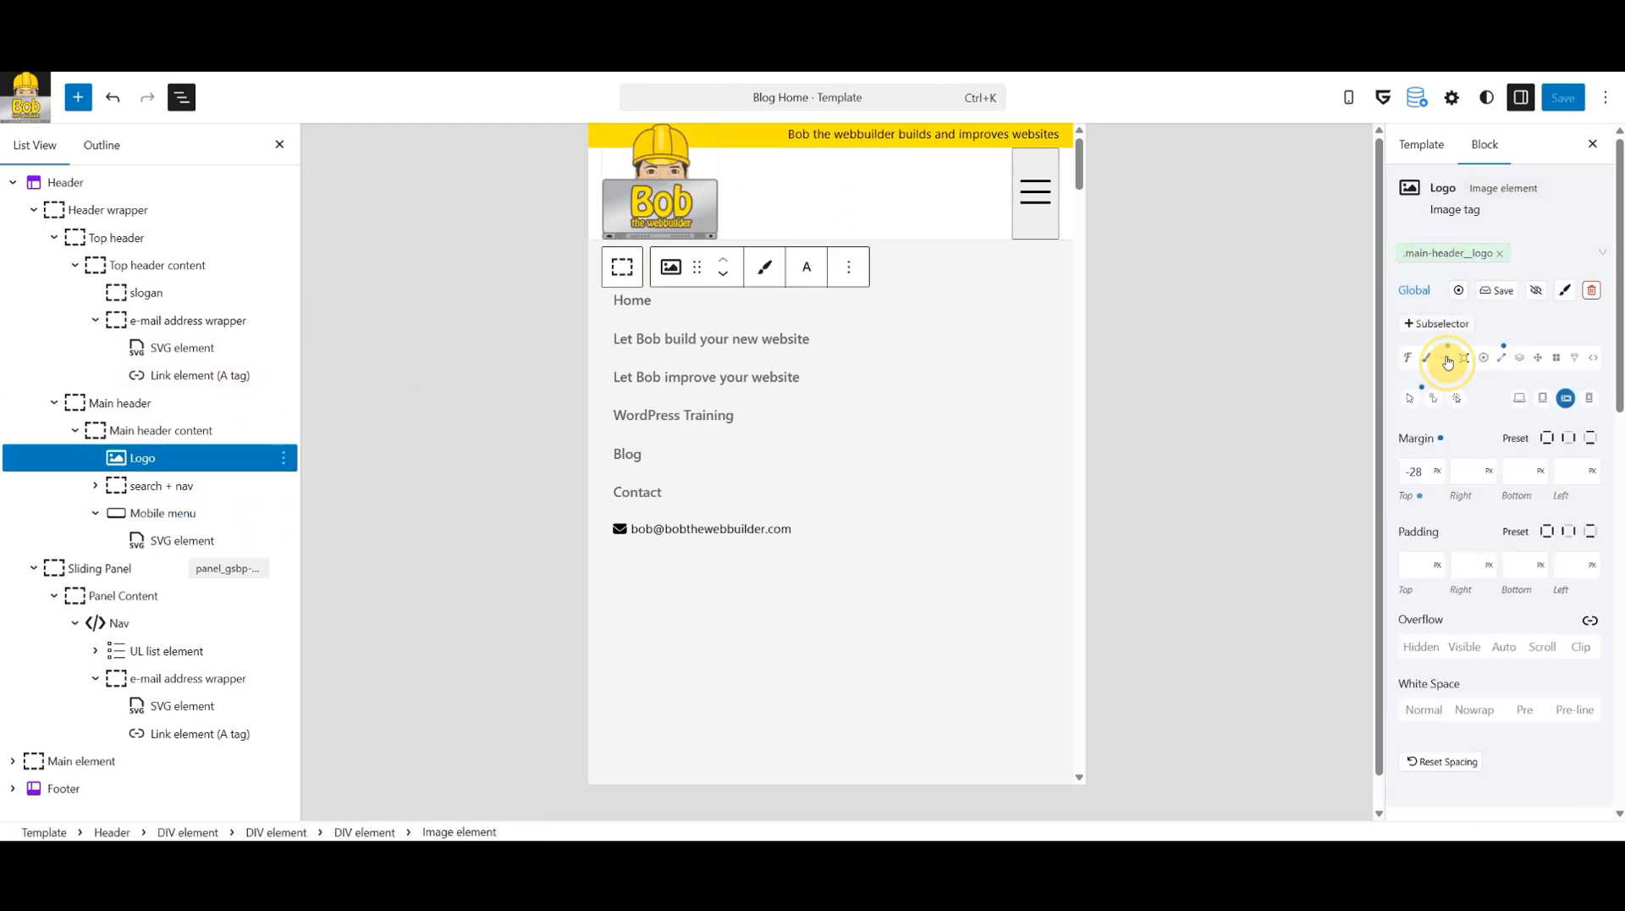
{"action": "left_click", "coordinate": [1434, 472]}
{"action": "double_click", "coordinate": [1414, 471]}
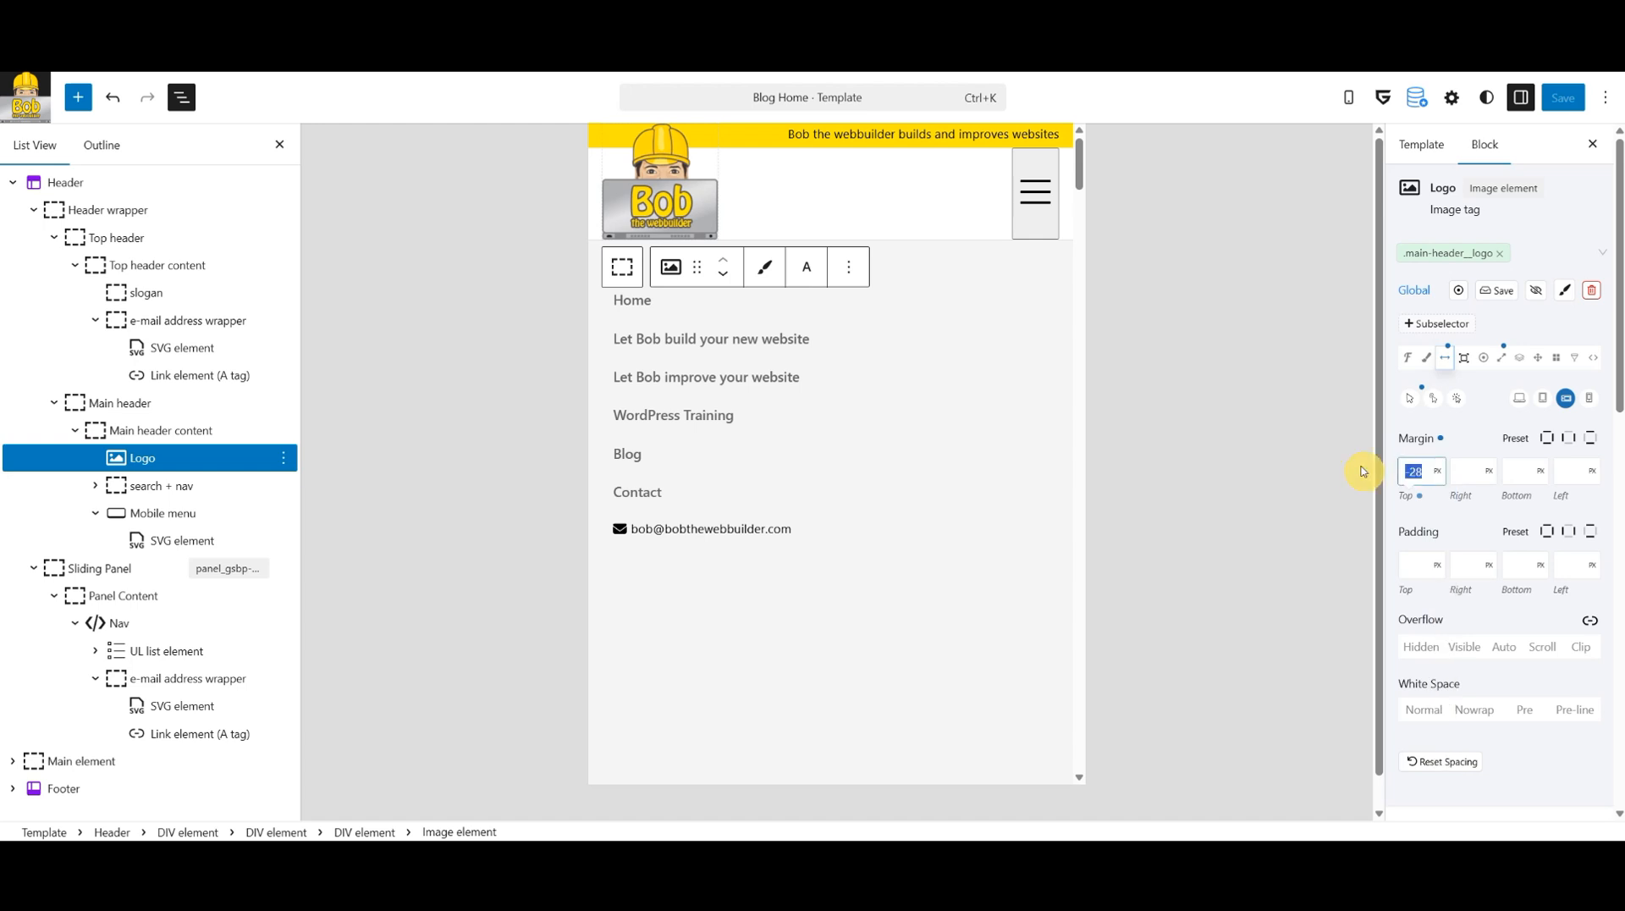
{"action": "type", "text": "0"}
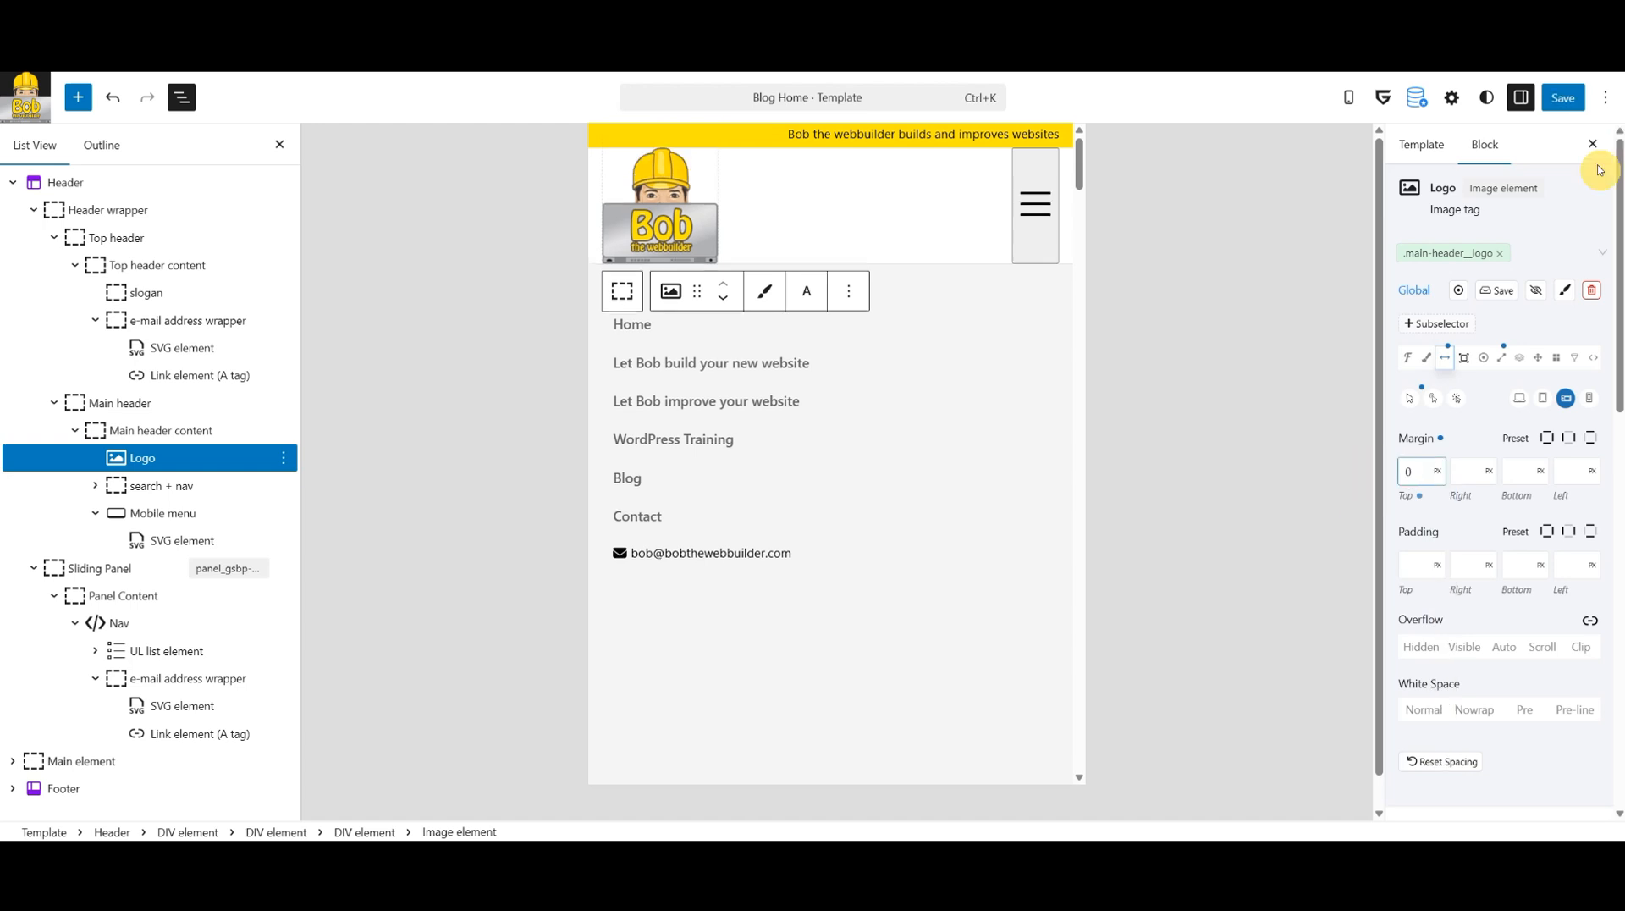
Save the logo class and the Header template part, and reload the Samsung Galaxy S8+ preview.
{"action": "left_click", "coordinate": [1493, 302]}
{"action": "left_click", "coordinate": [1563, 98]}
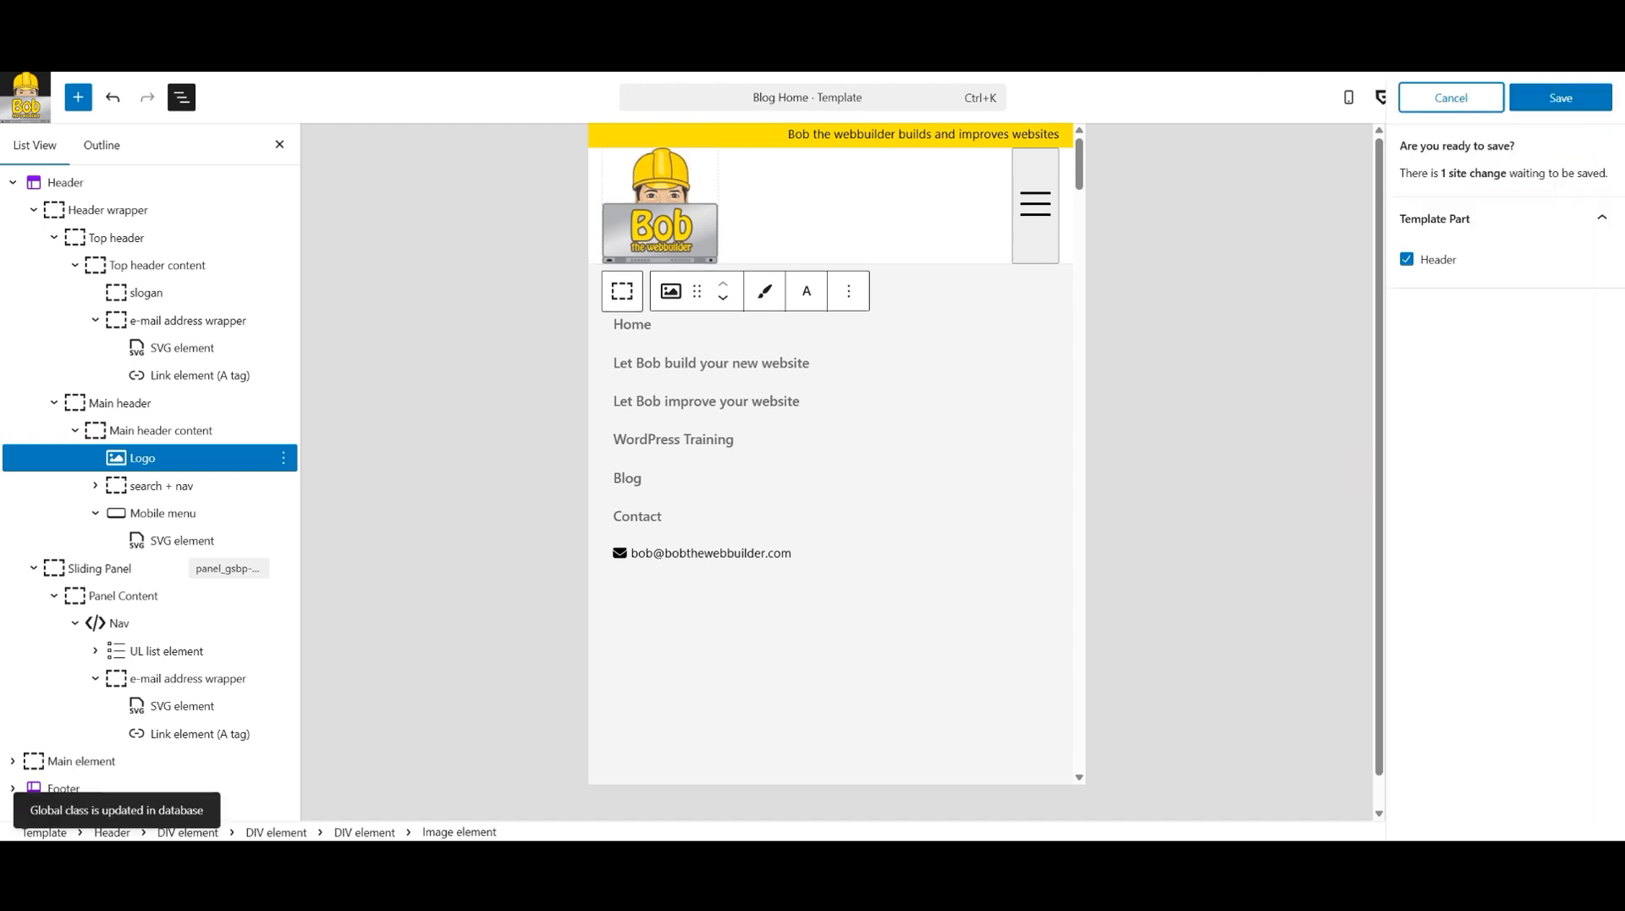
{"action": "left_click", "coordinate": [1561, 98]}
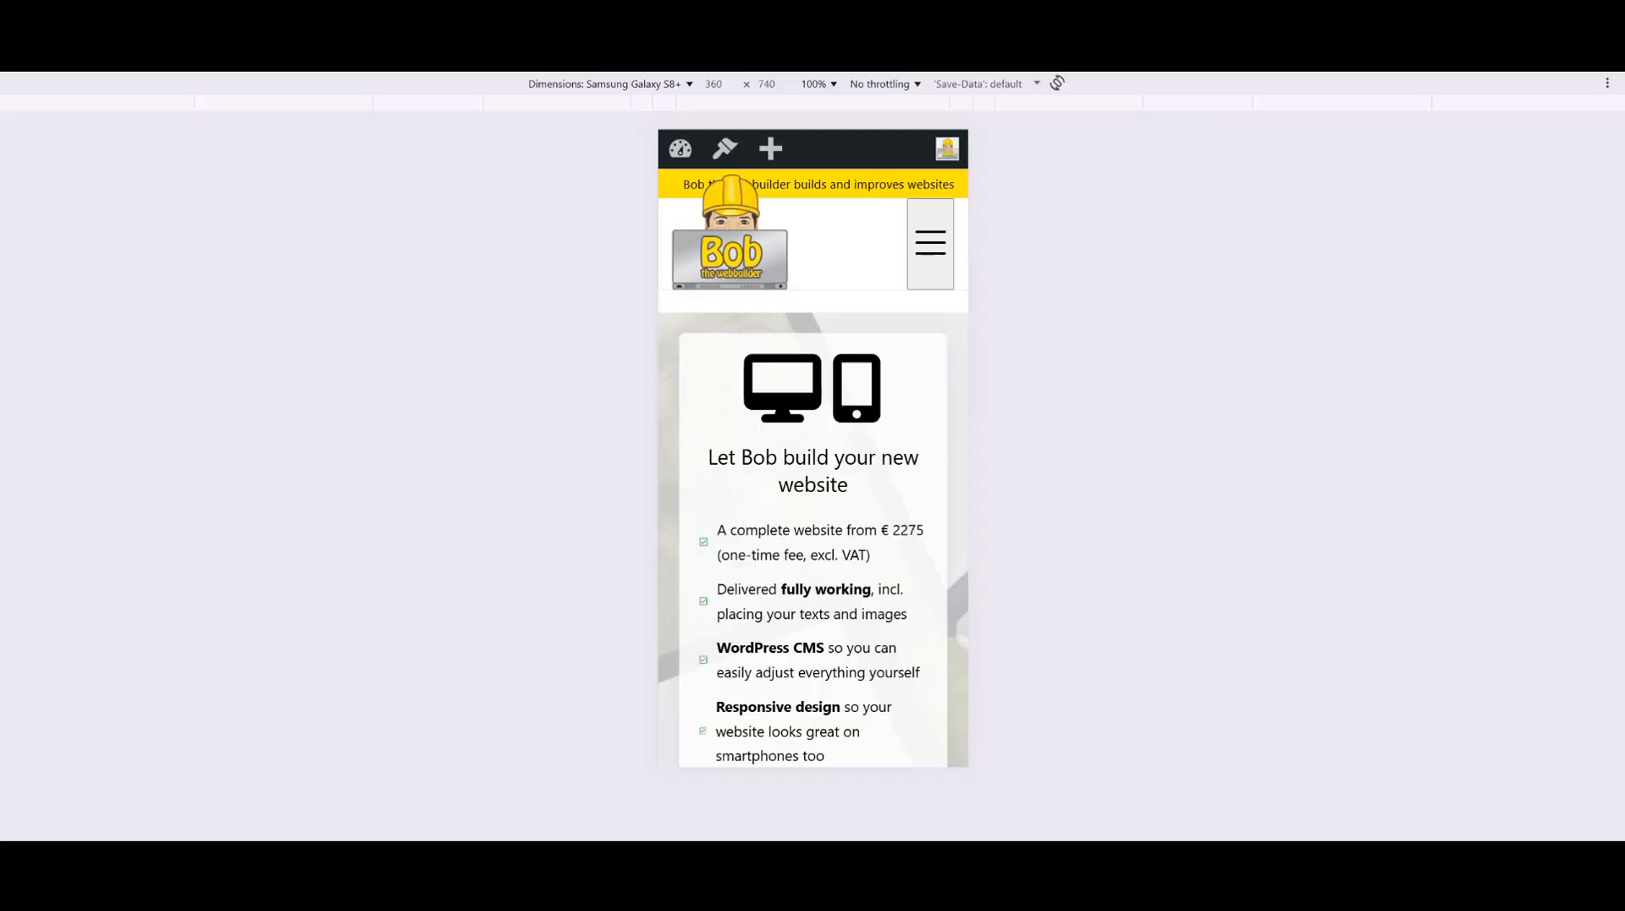
{"action": "key", "text": "F5"}
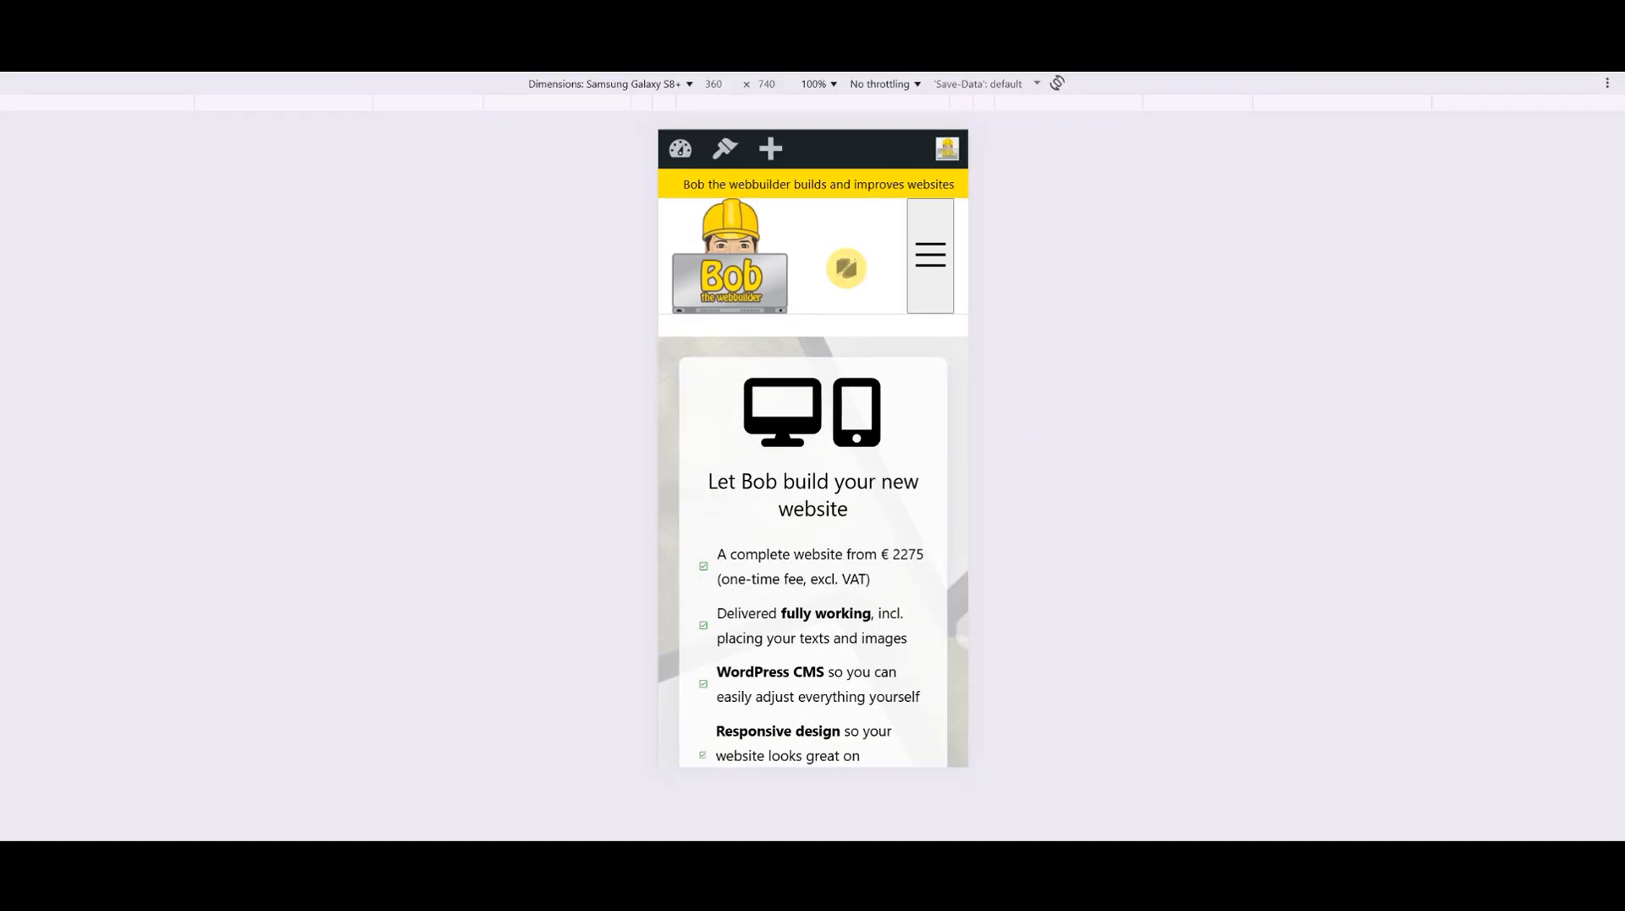
Check the header in the iPad Mini preview in both landscape and portrait orientation.
{"action": "left_click", "coordinate": [667, 85]}
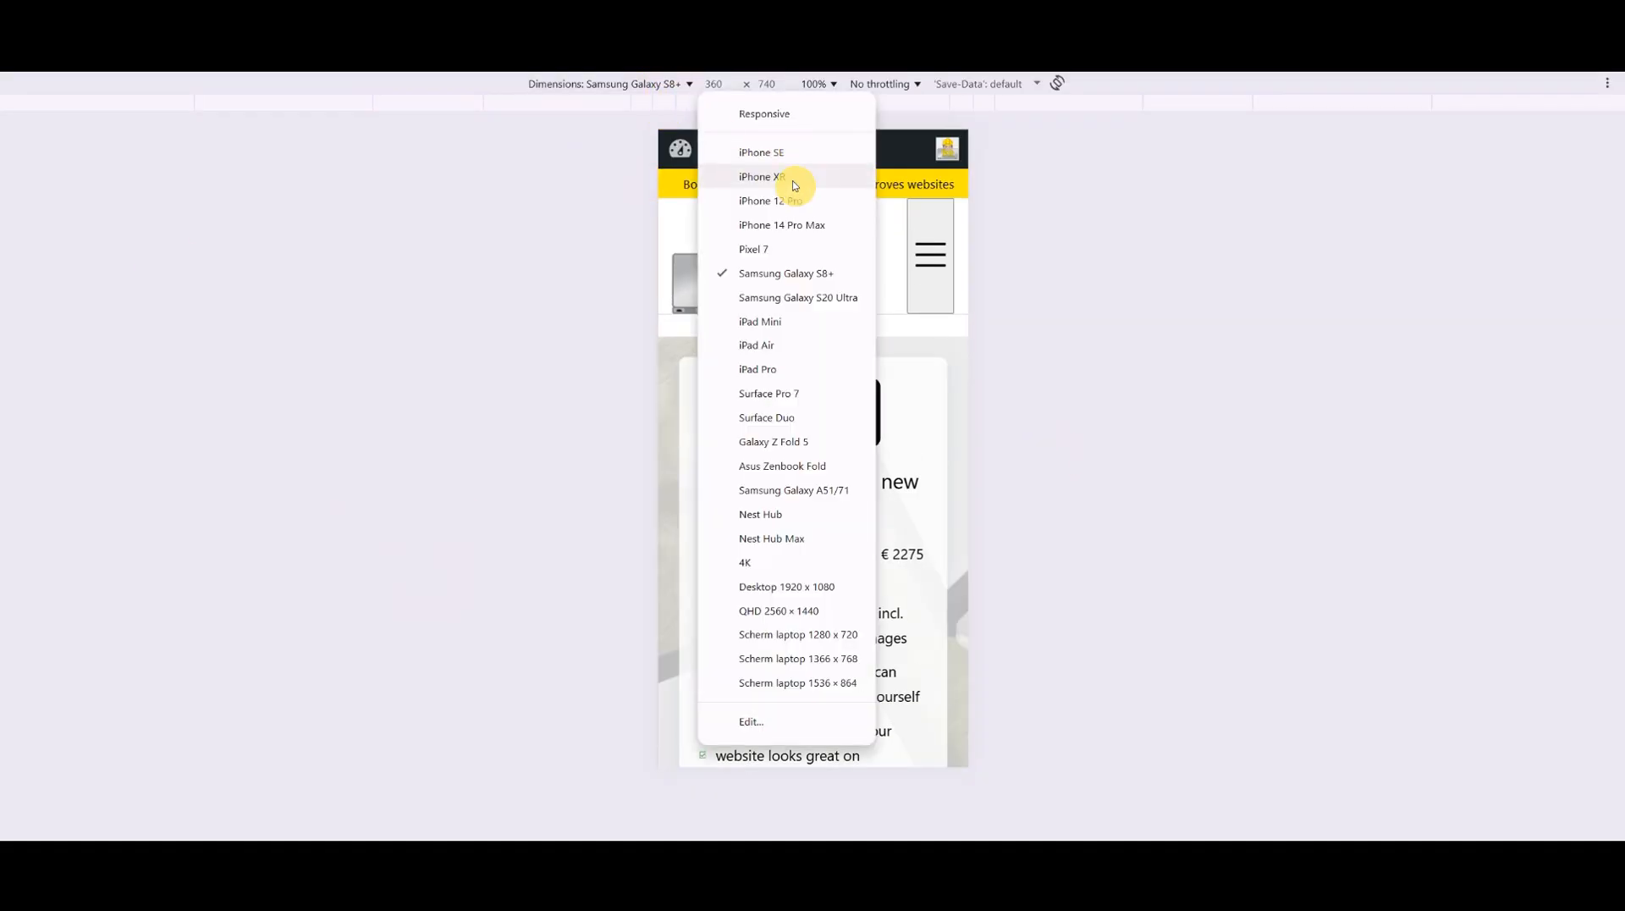
{"action": "left_click", "coordinate": [785, 330]}
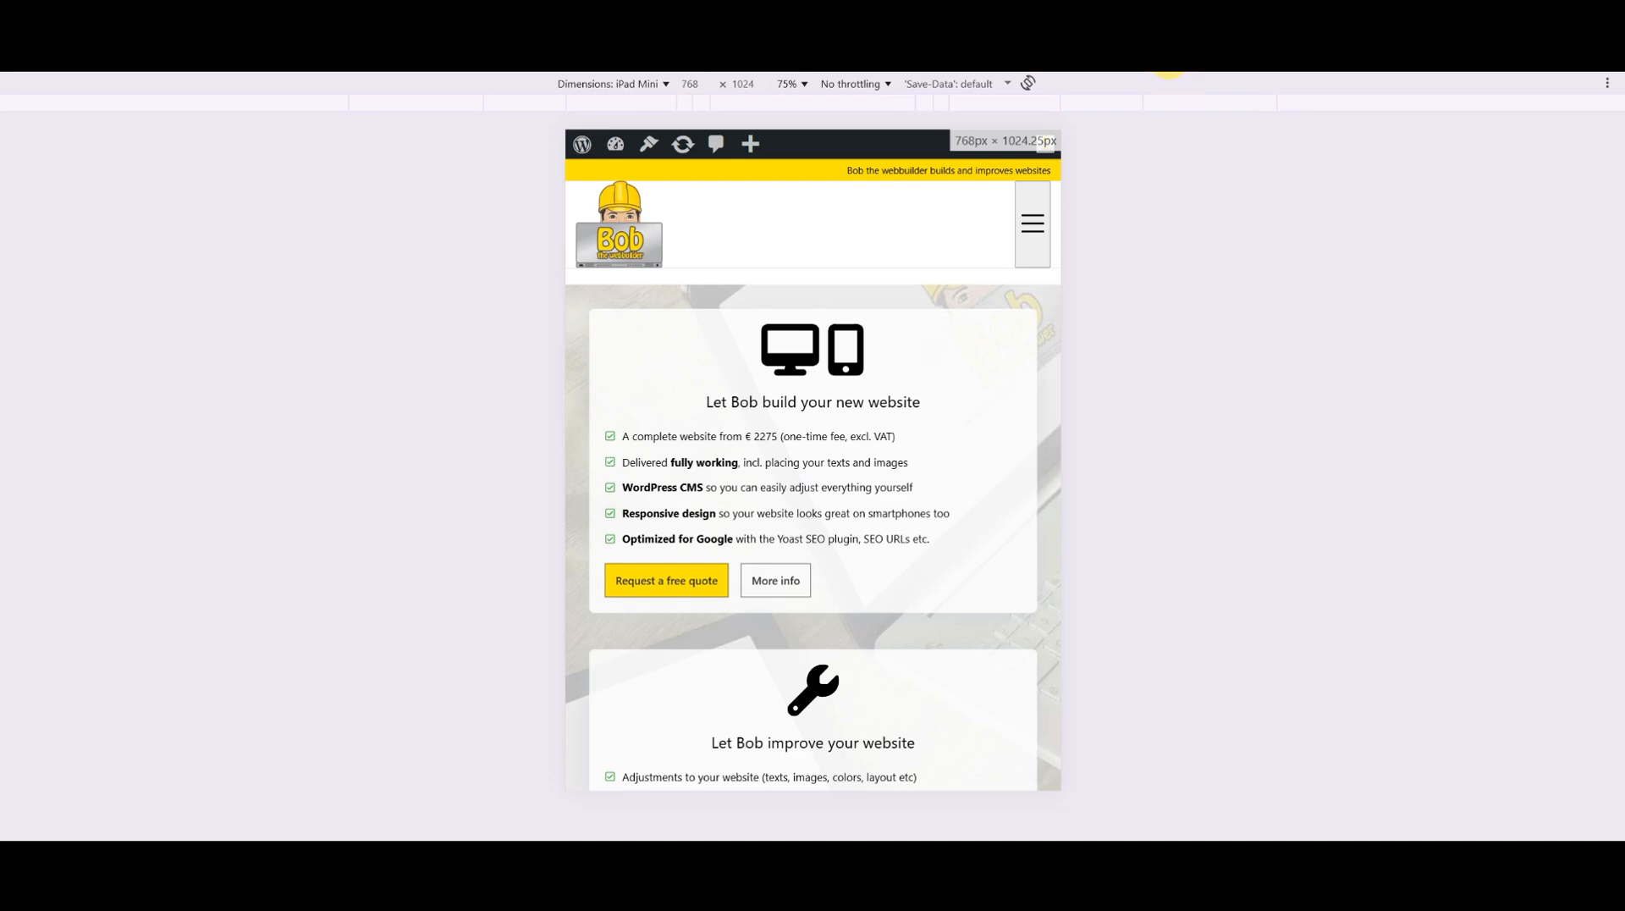
{"action": "left_click", "coordinate": [1028, 83]}
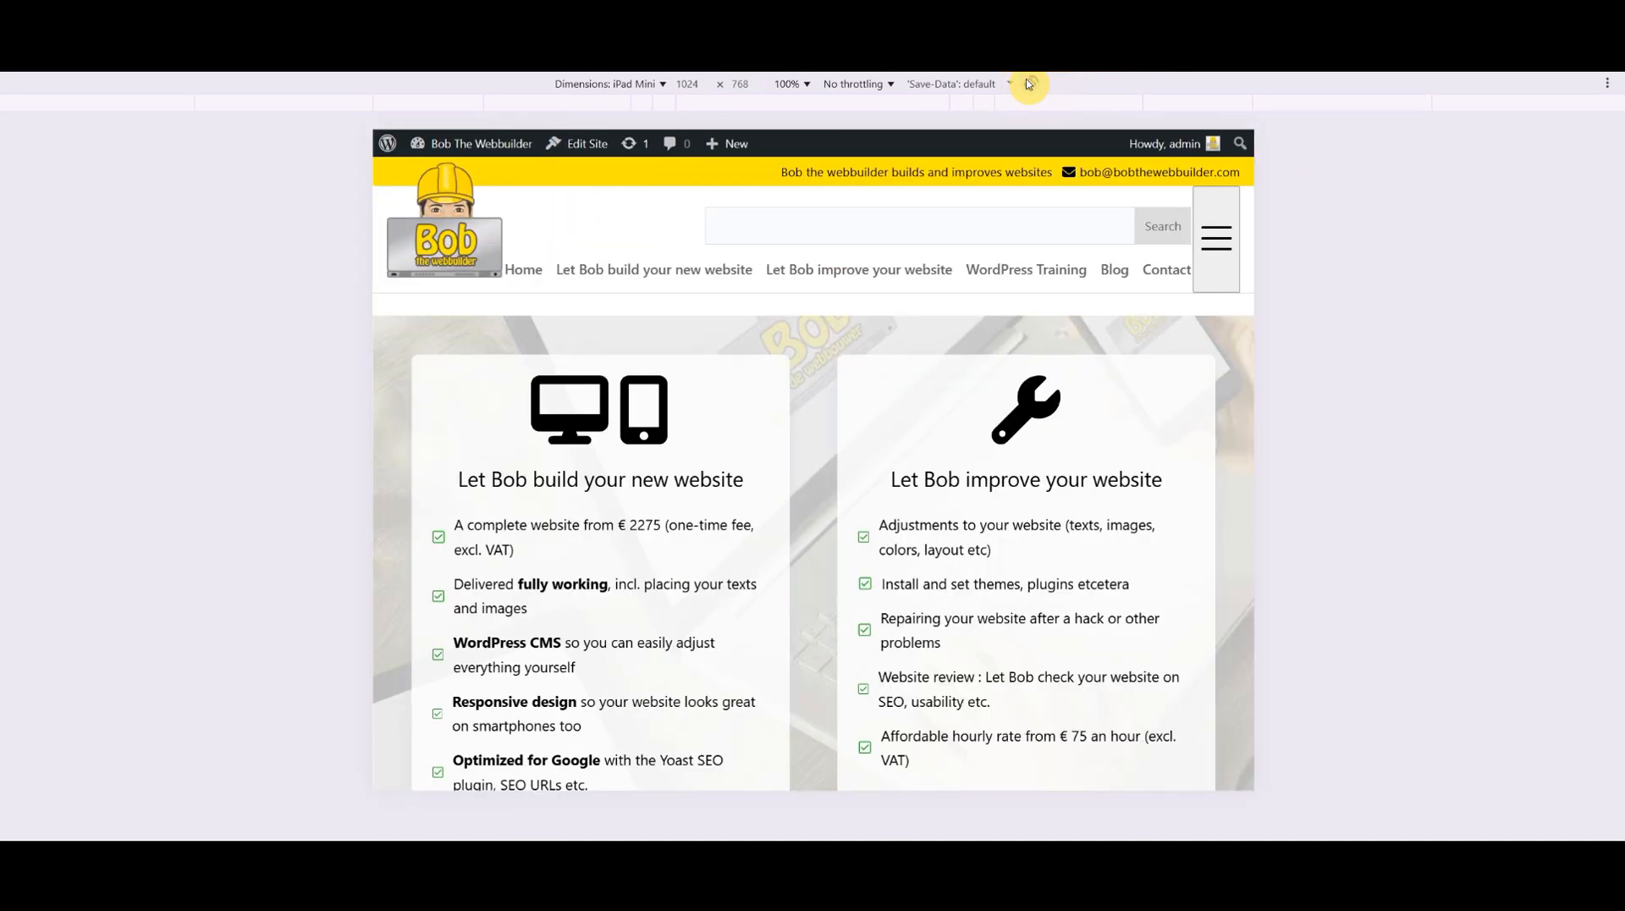
{"action": "left_click", "coordinate": [1028, 84]}
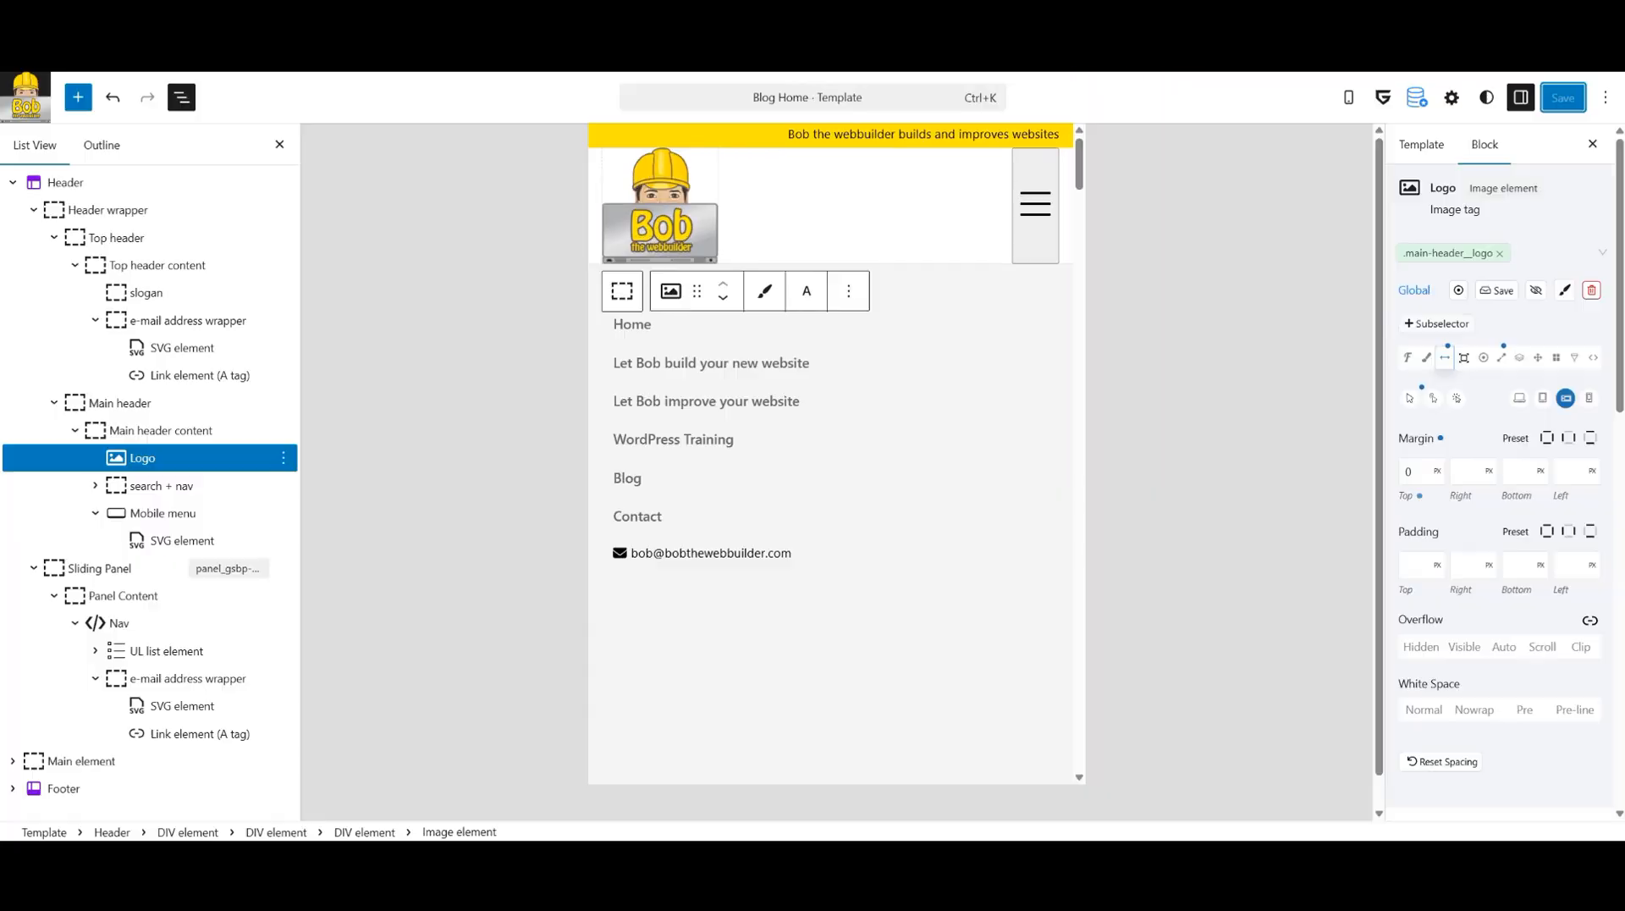
Set the Logo's top margin to -28 px on landscape mobile and 0 px on mobile, and save the class and Header.
{"action": "left_click", "coordinate": [1416, 471]}
{"action": "key", "text": "BackSpace"}
{"action": "type", "text": "-28"}
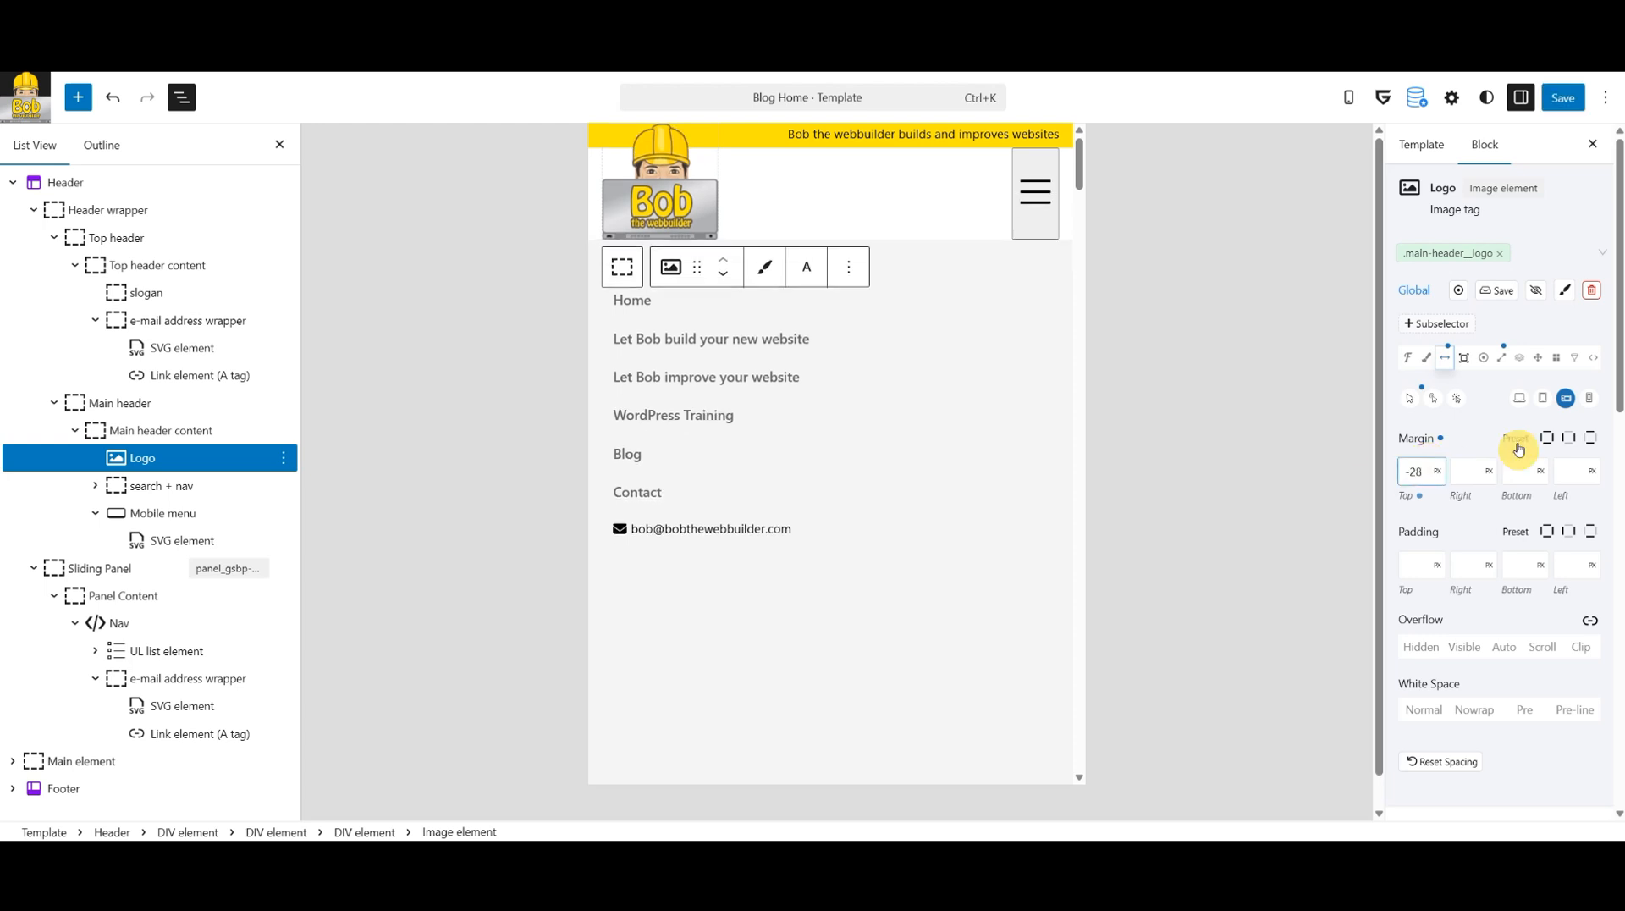
{"action": "left_click", "coordinate": [1593, 401]}
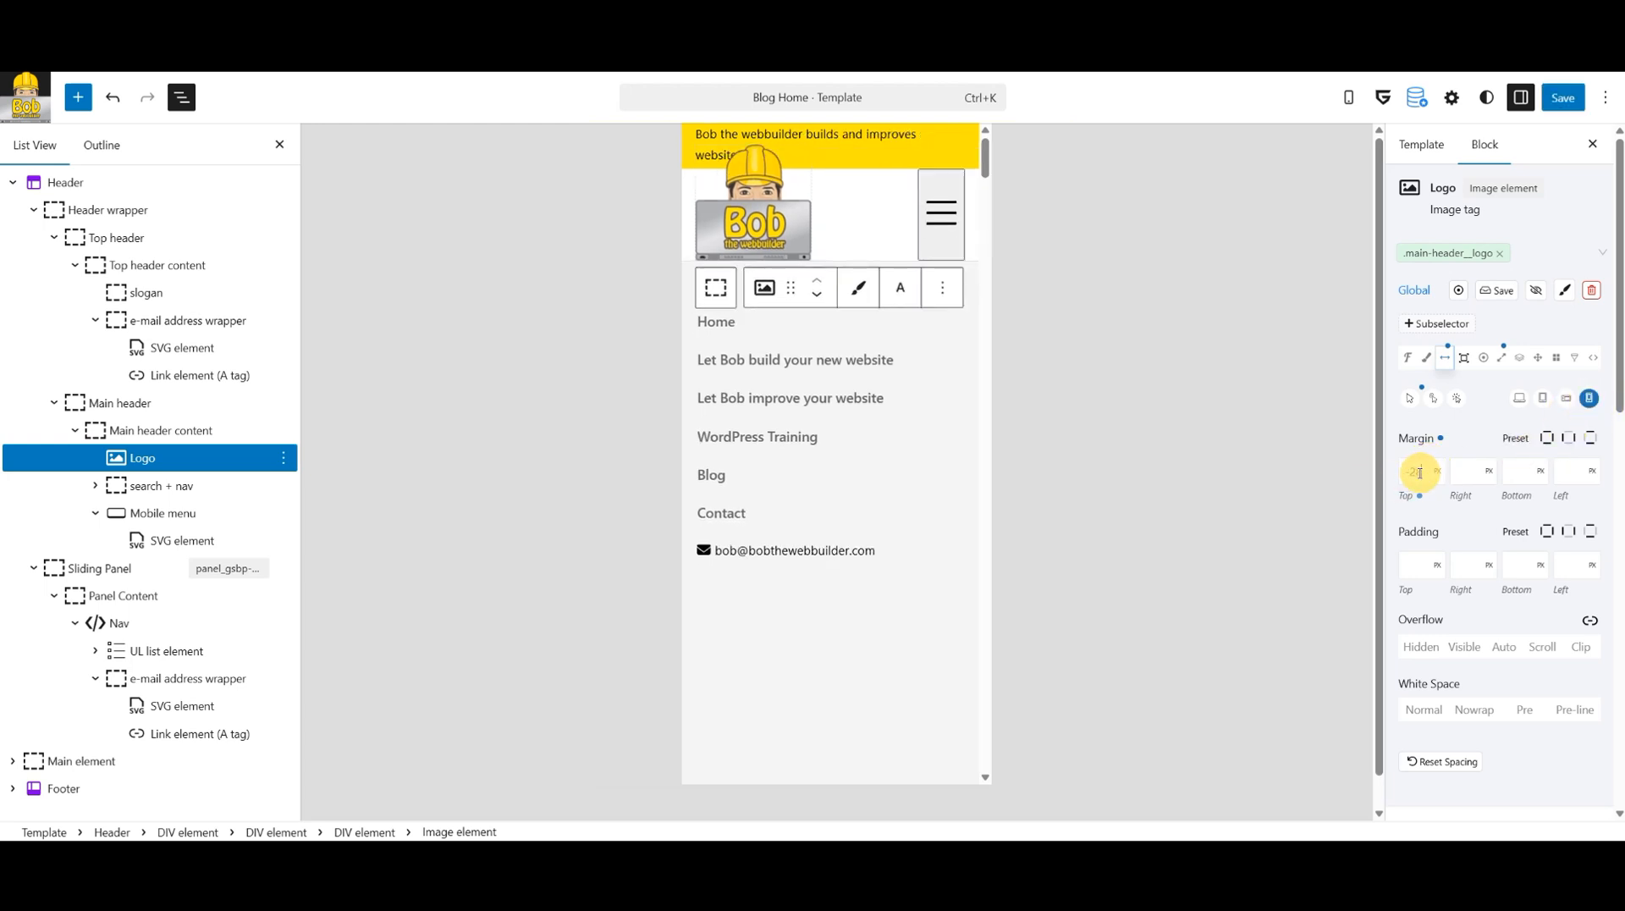
{"action": "type", "text": "0"}
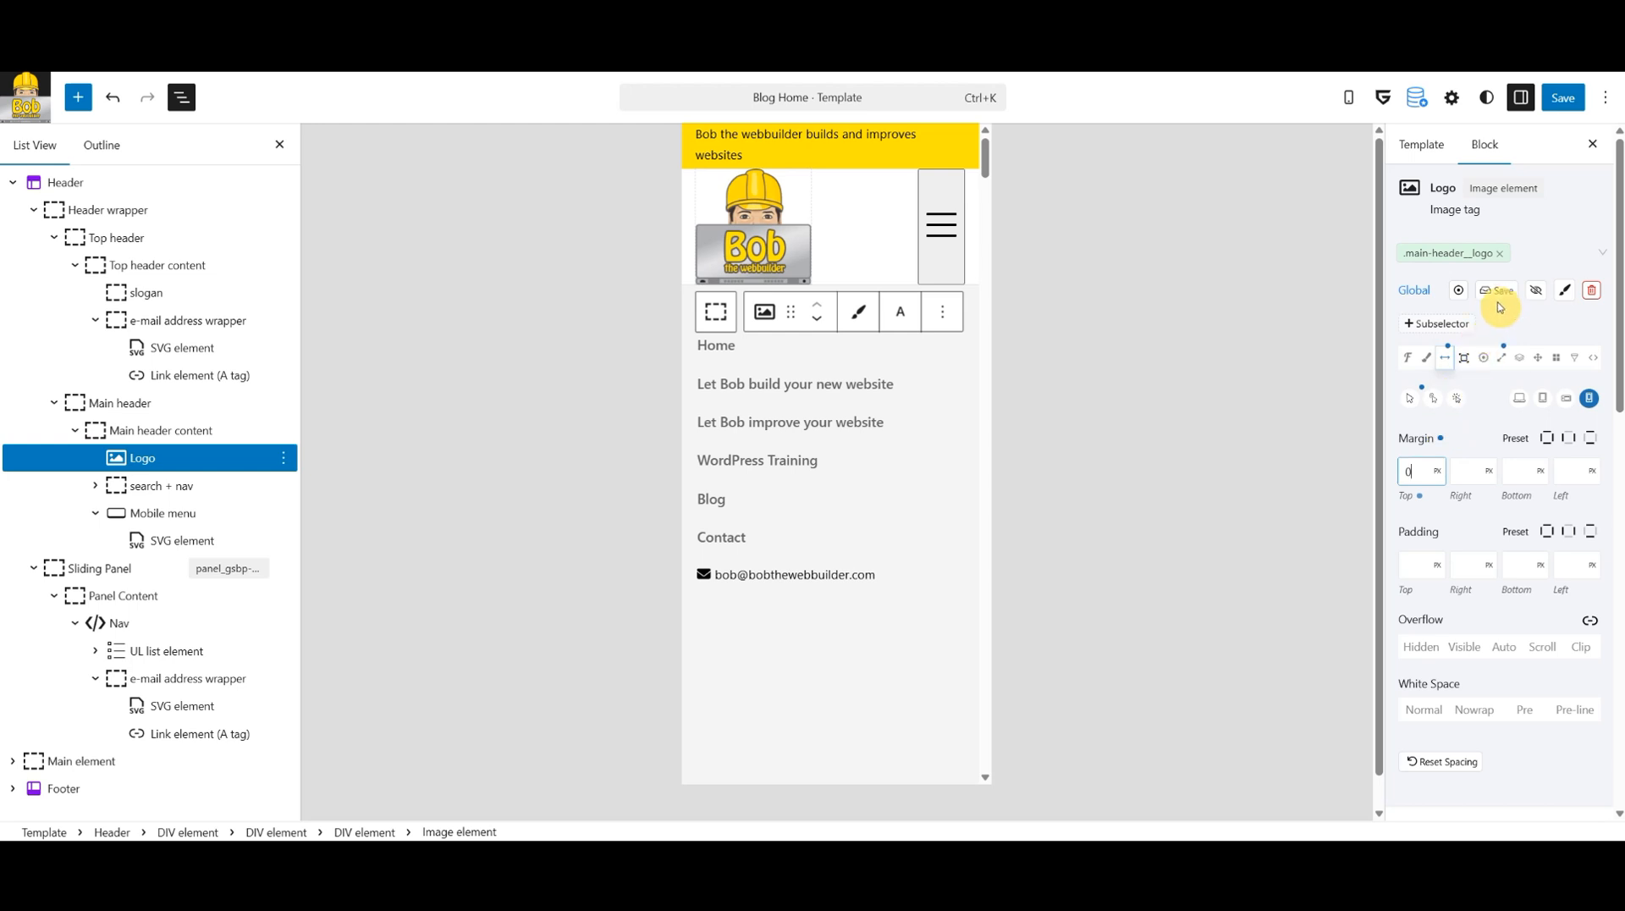
{"action": "left_click", "coordinate": [1499, 298]}
{"action": "left_click", "coordinate": [1563, 98]}
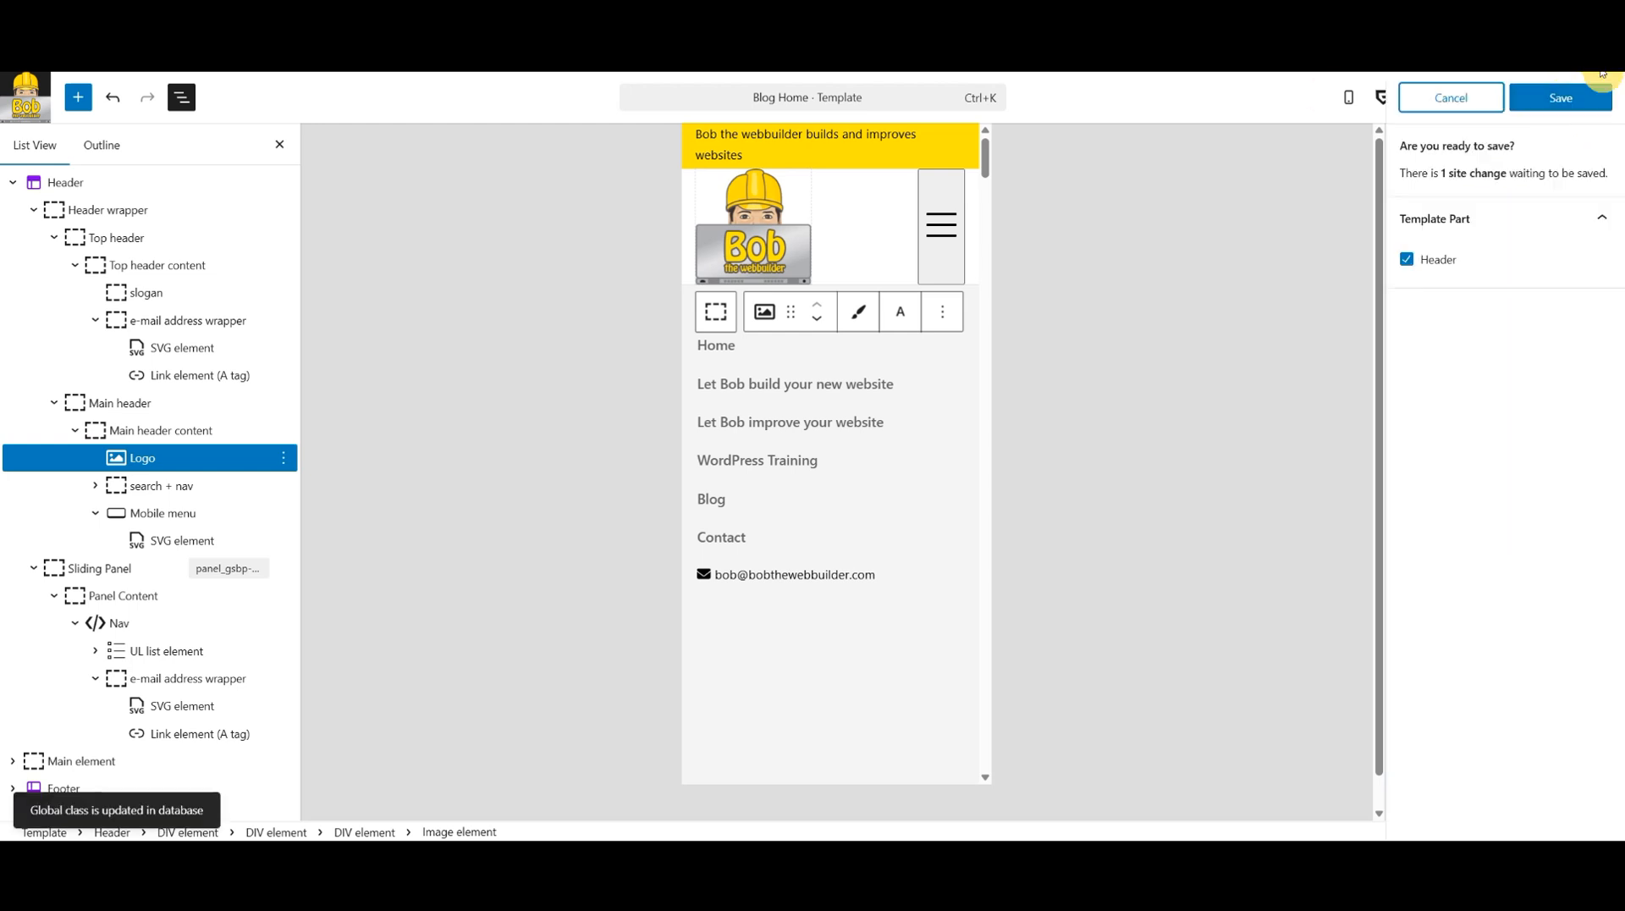
{"action": "left_click", "coordinate": [1564, 101]}
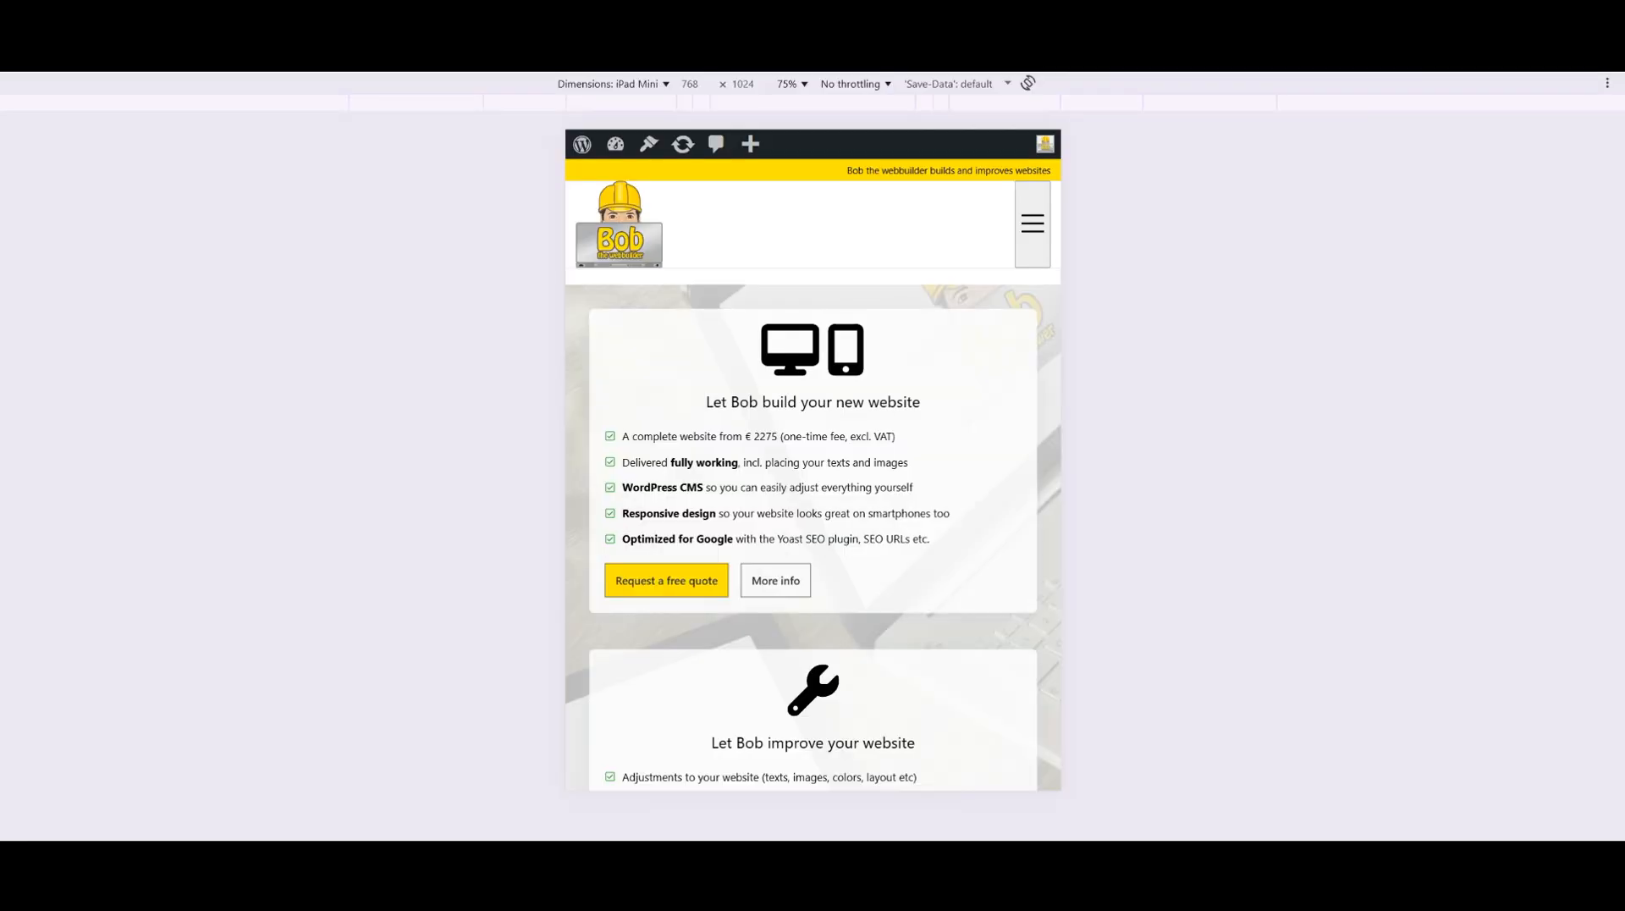
Switch the site preview to Samsung Galaxy S8+ and check the sliding panel by opening and closing the hamburger menu.
{"action": "left_click", "coordinate": [657, 86]}
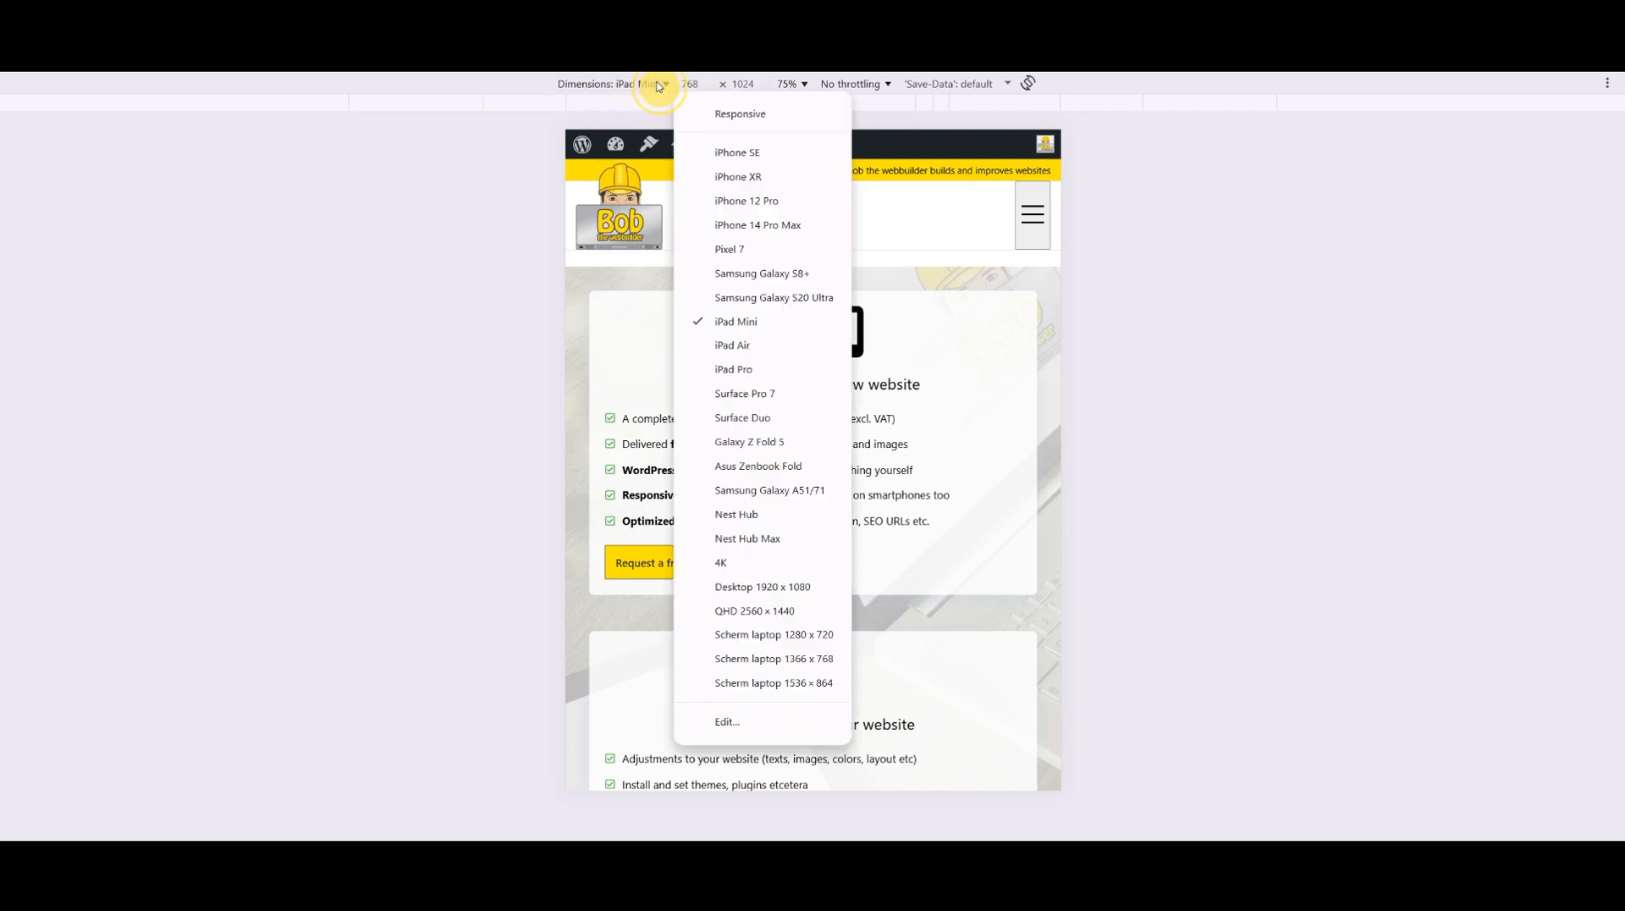
{"action": "left_click", "coordinate": [753, 272]}
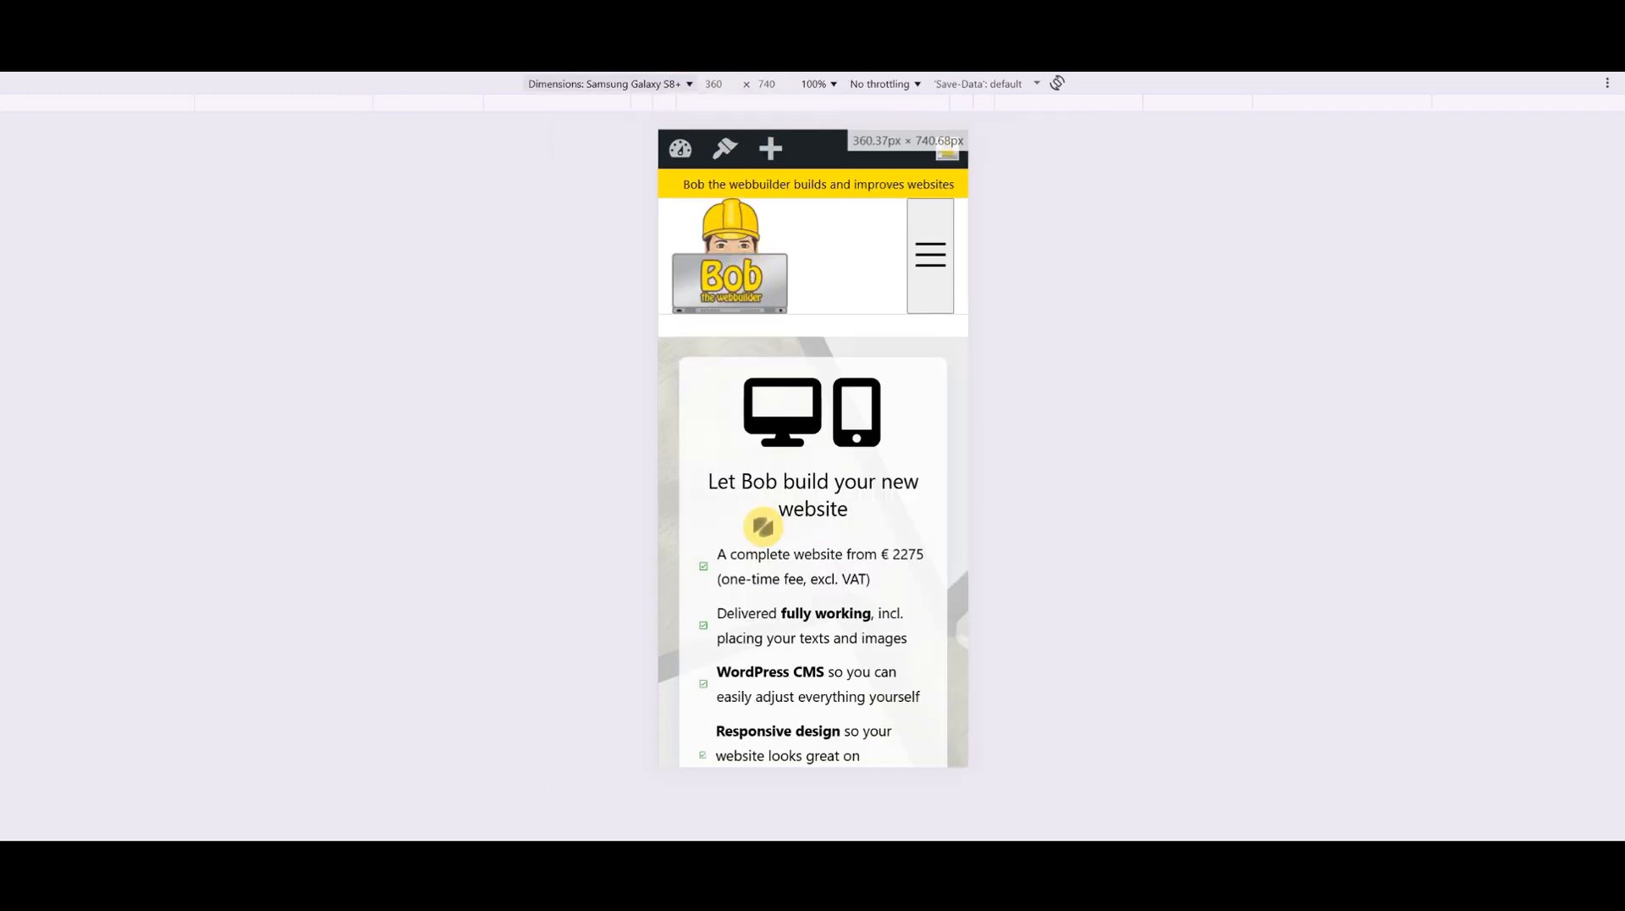
{"action": "left_click", "coordinate": [928, 252]}
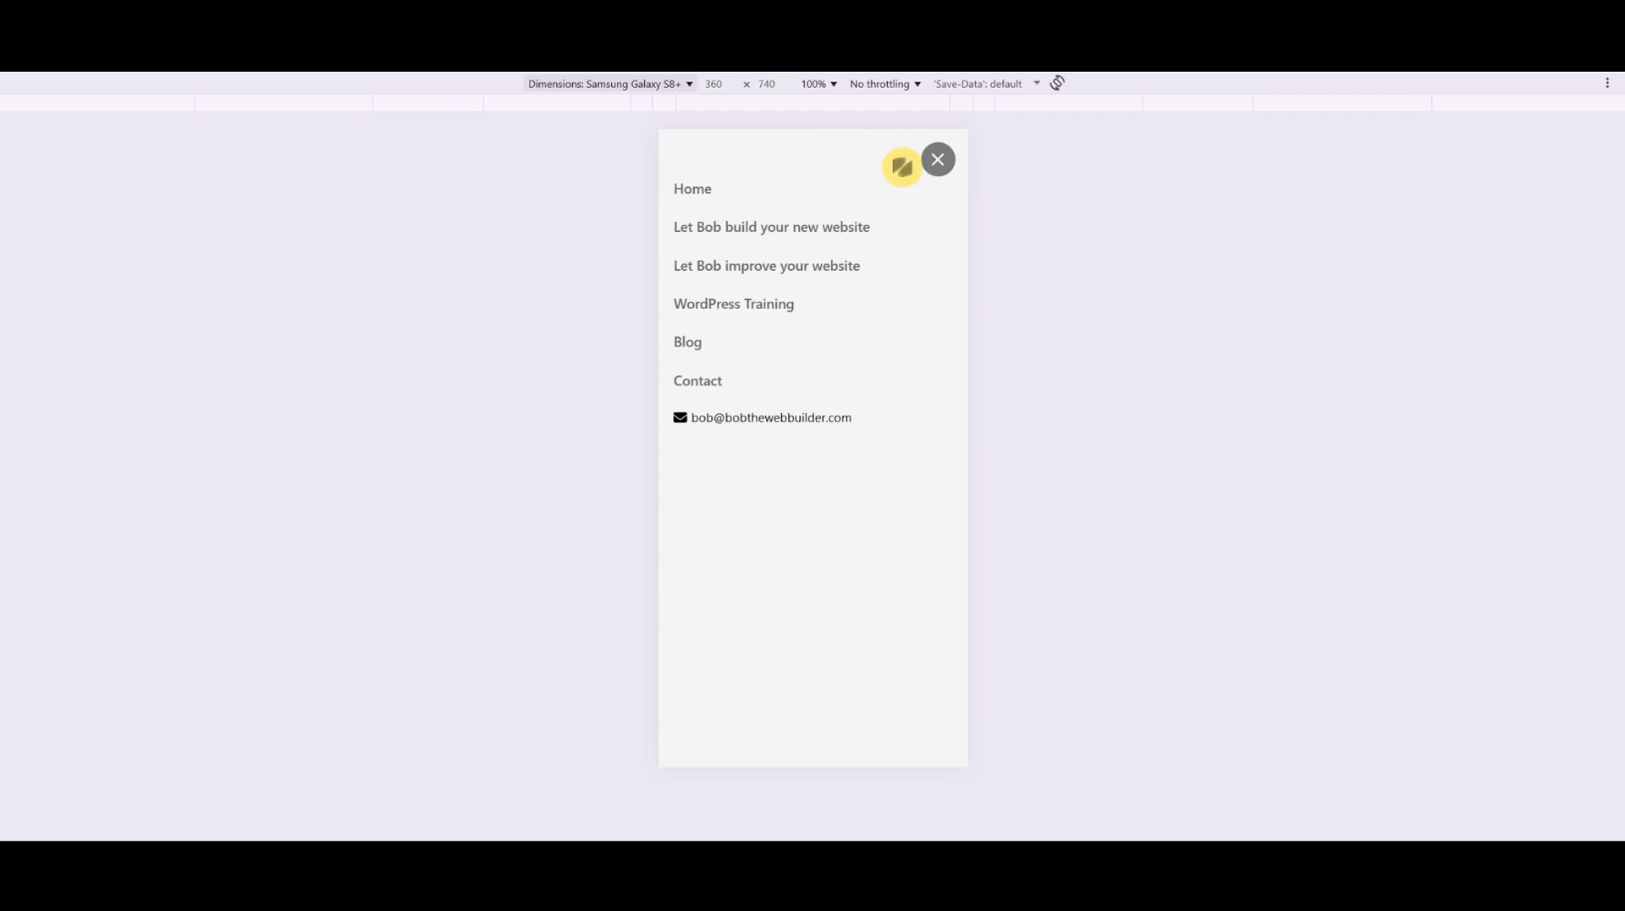
{"action": "left_click", "coordinate": [935, 157]}
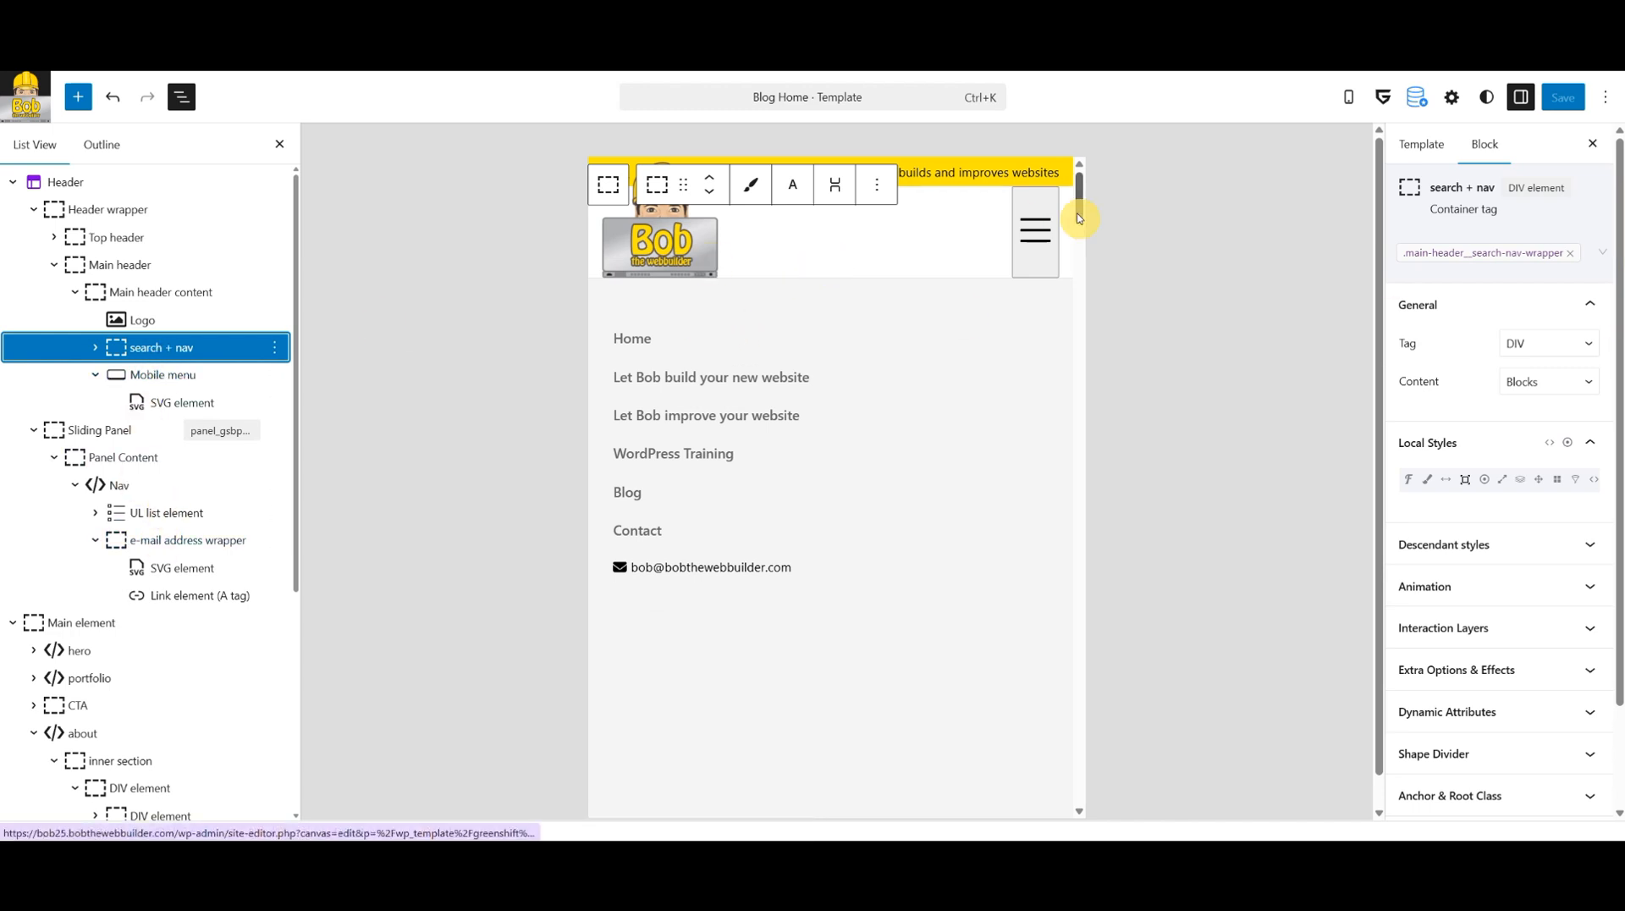
Give the Mobile menu button a fully transparent background color (#00000000) in its local styles on landscape mobile.
{"action": "left_click", "coordinate": [1050, 229]}
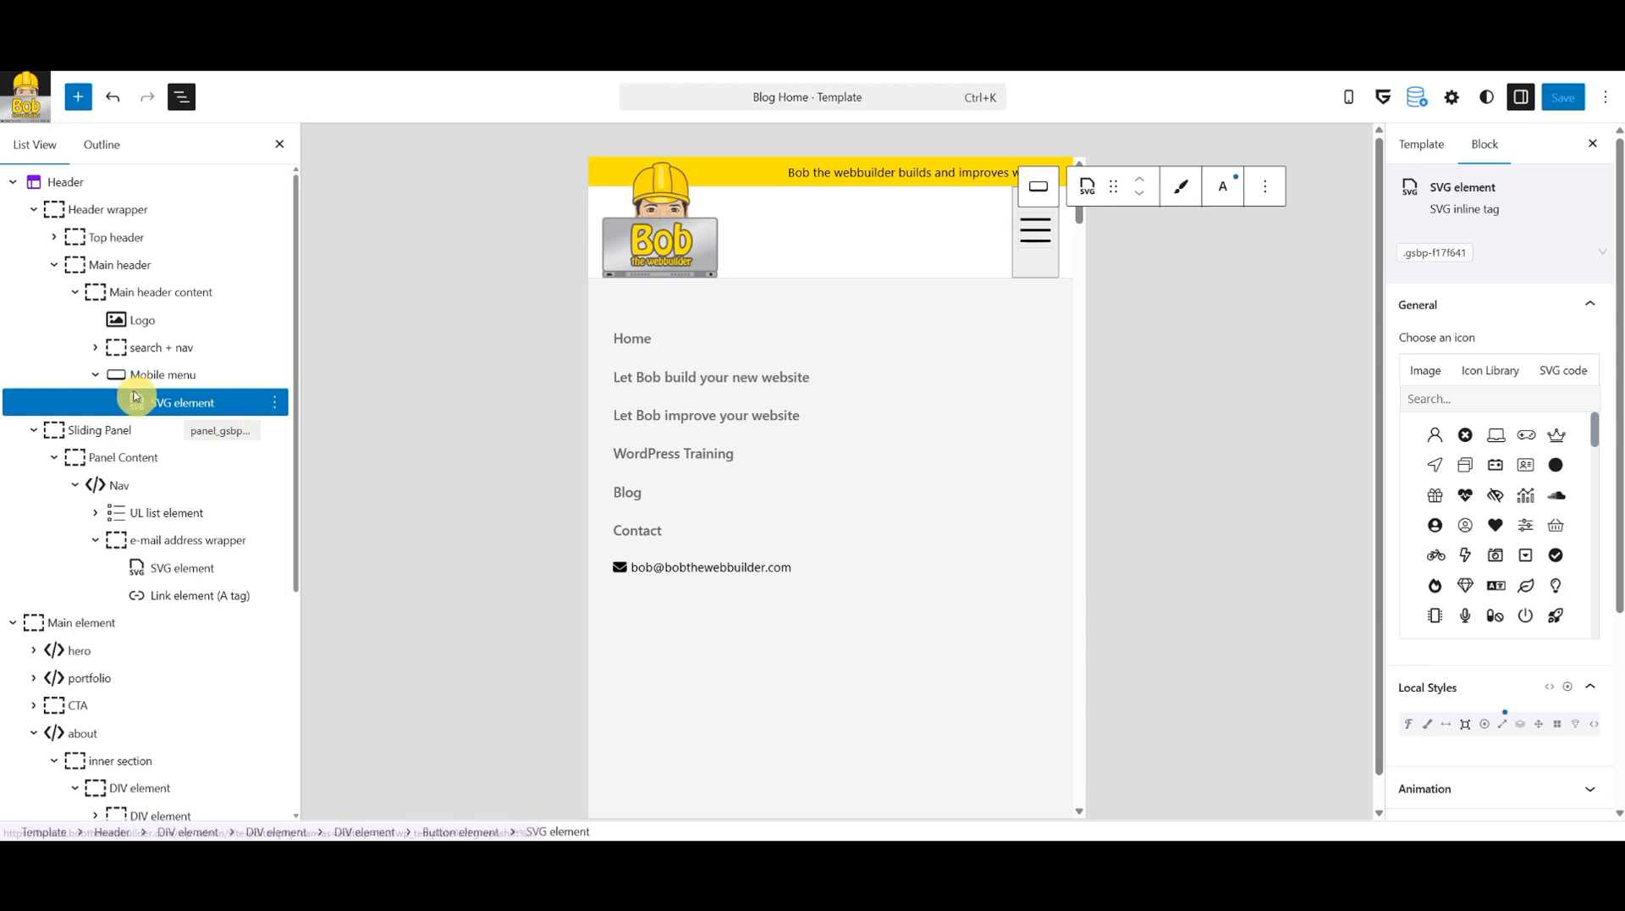
{"action": "left_click", "coordinate": [146, 381]}
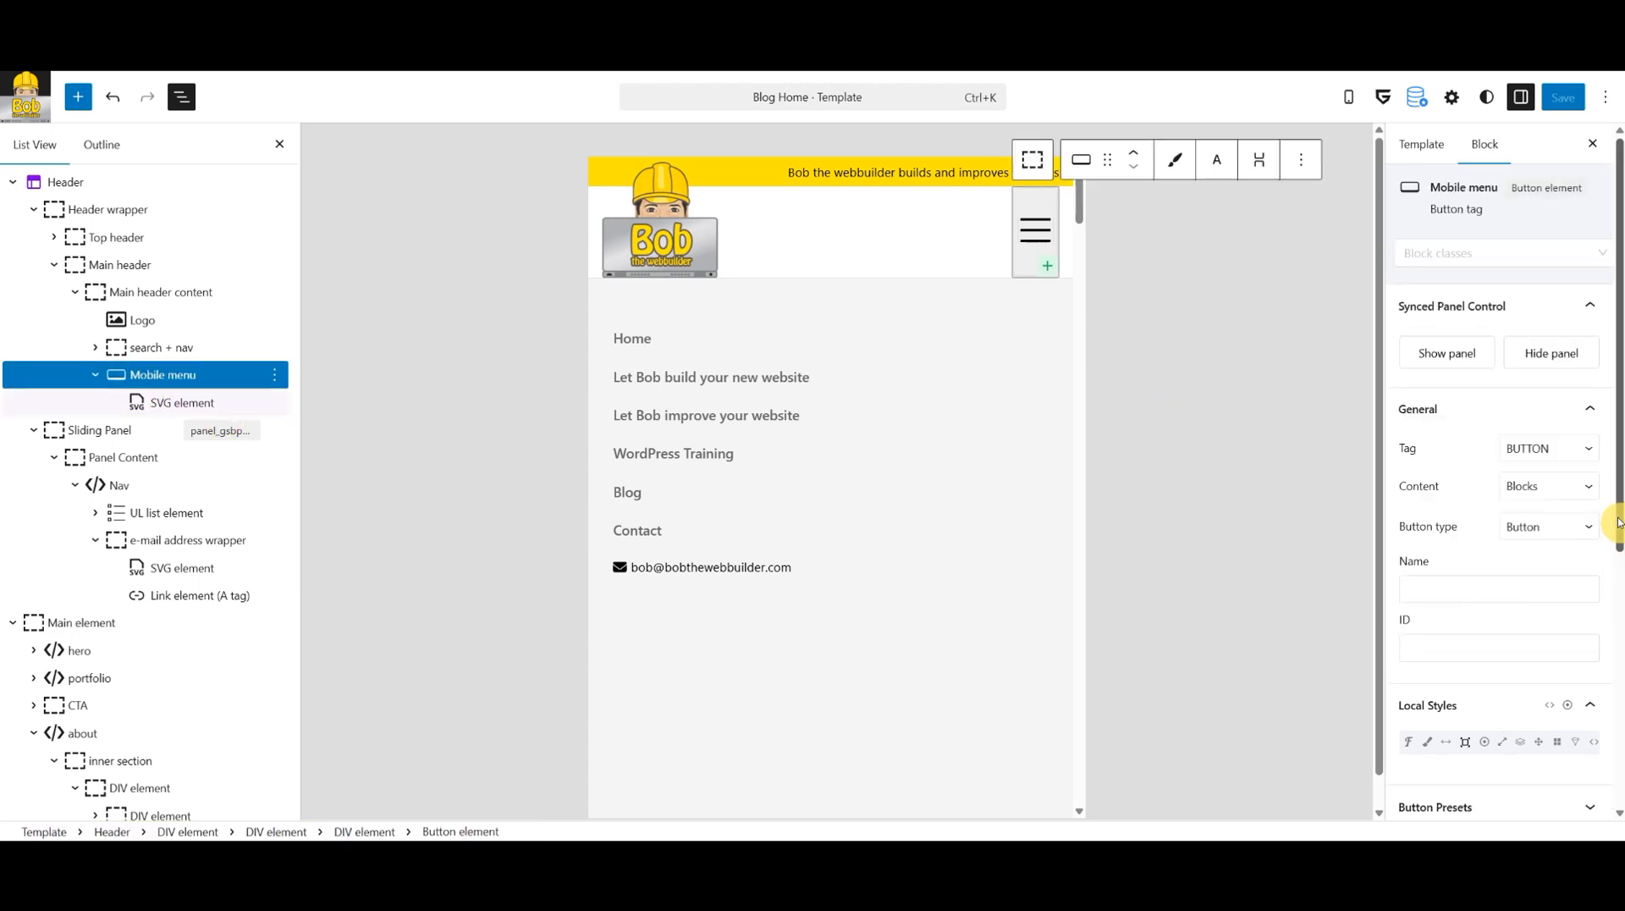
{"action": "scroll", "coordinate": [1613, 546], "scroll_direction": "down", "scroll_amount": 3}
{"action": "left_click", "coordinate": [1427, 524]}
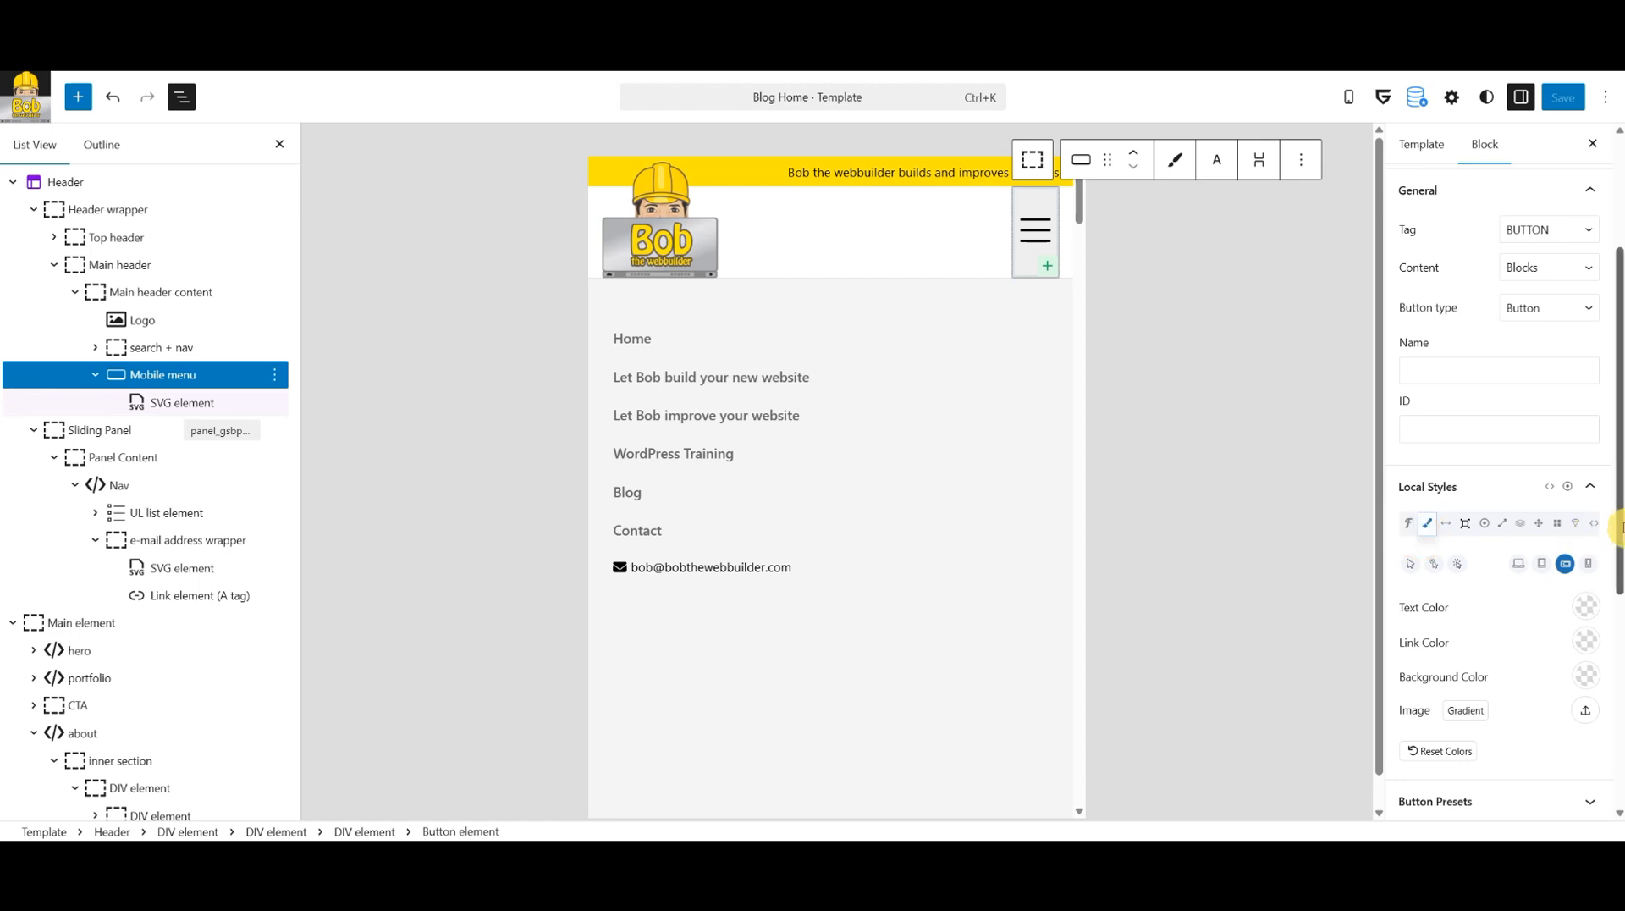
{"action": "scroll", "coordinate": [1615, 586], "scroll_direction": "down", "scroll_amount": 2}
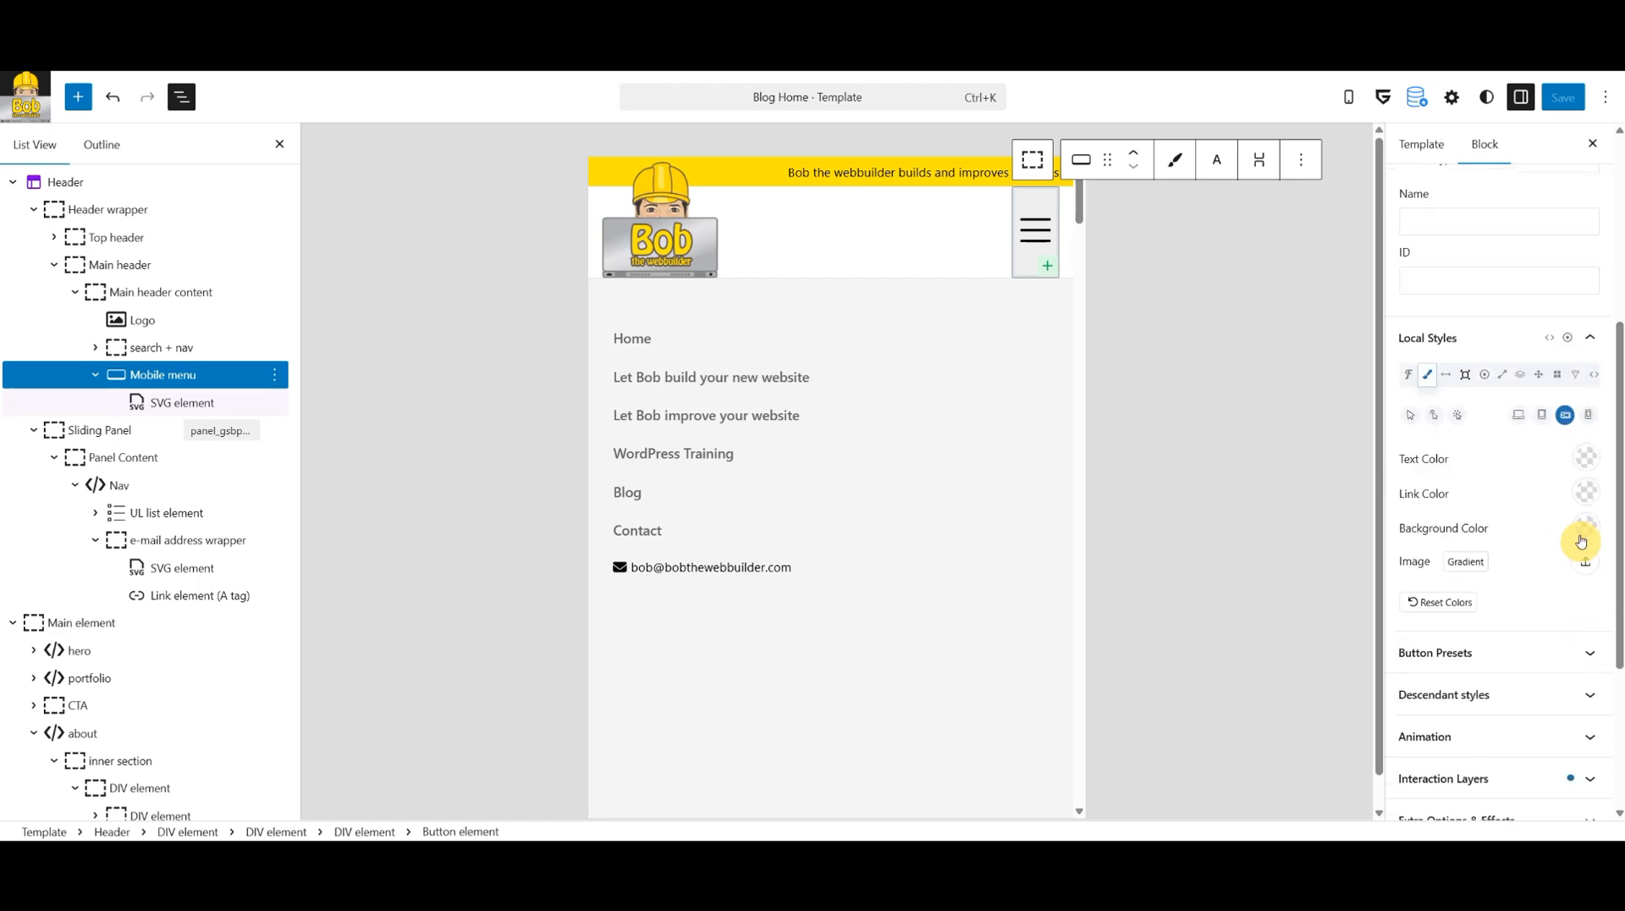
{"action": "left_click", "coordinate": [1583, 531]}
{"action": "left_click_drag", "start_coordinate": [1592, 284], "coordinate": [1395, 273]}
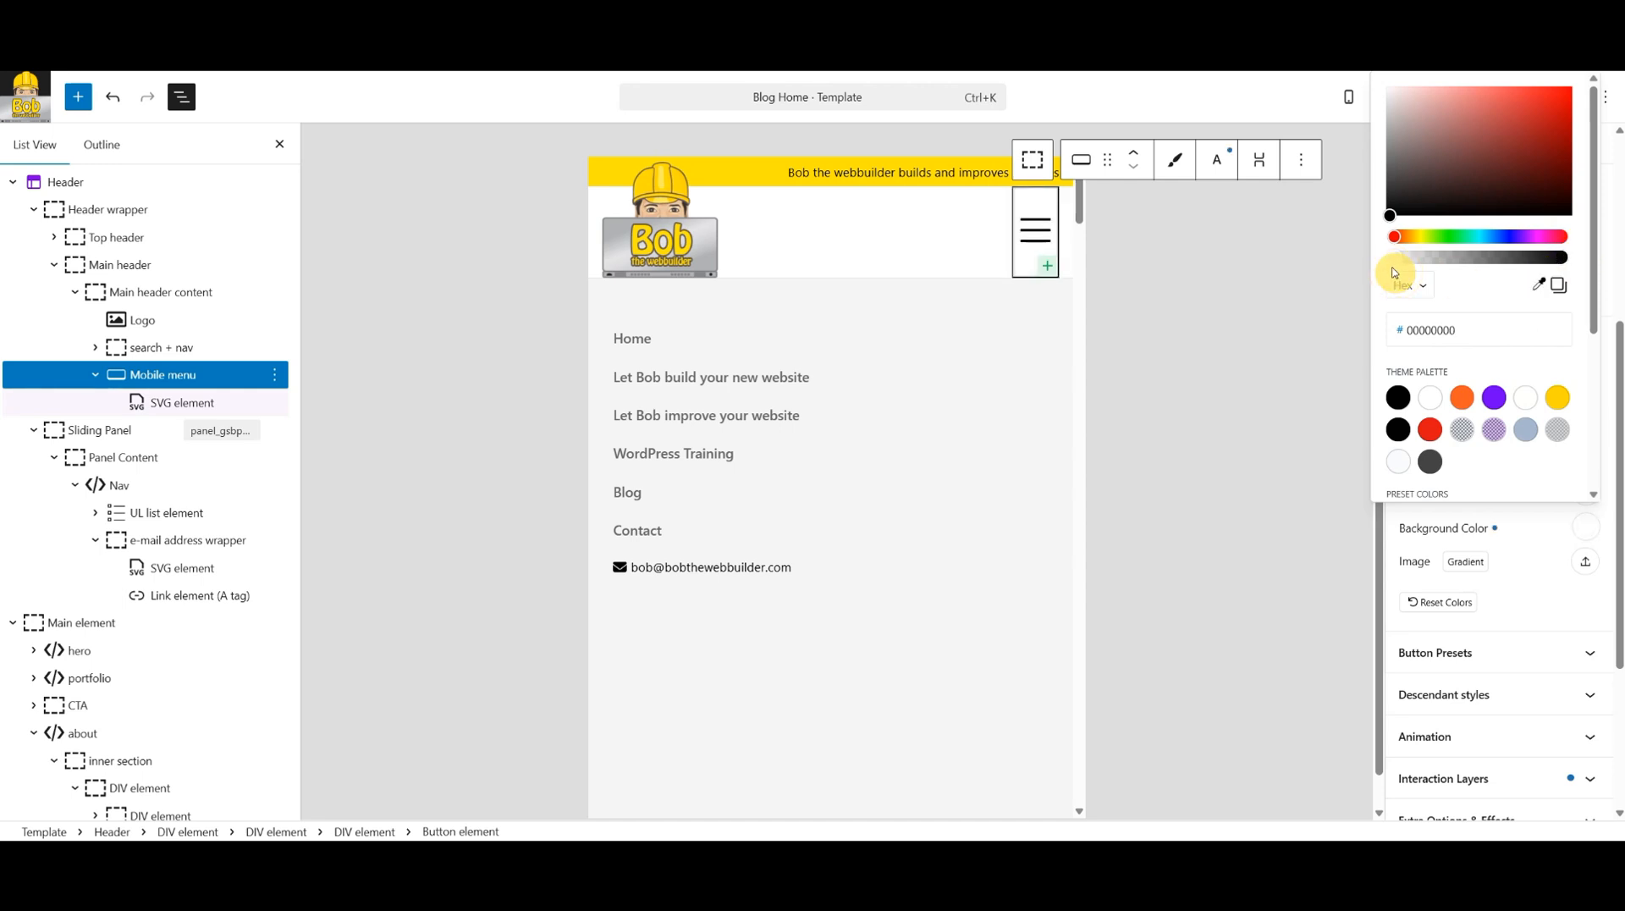
{"action": "left_click", "coordinate": [1618, 386]}
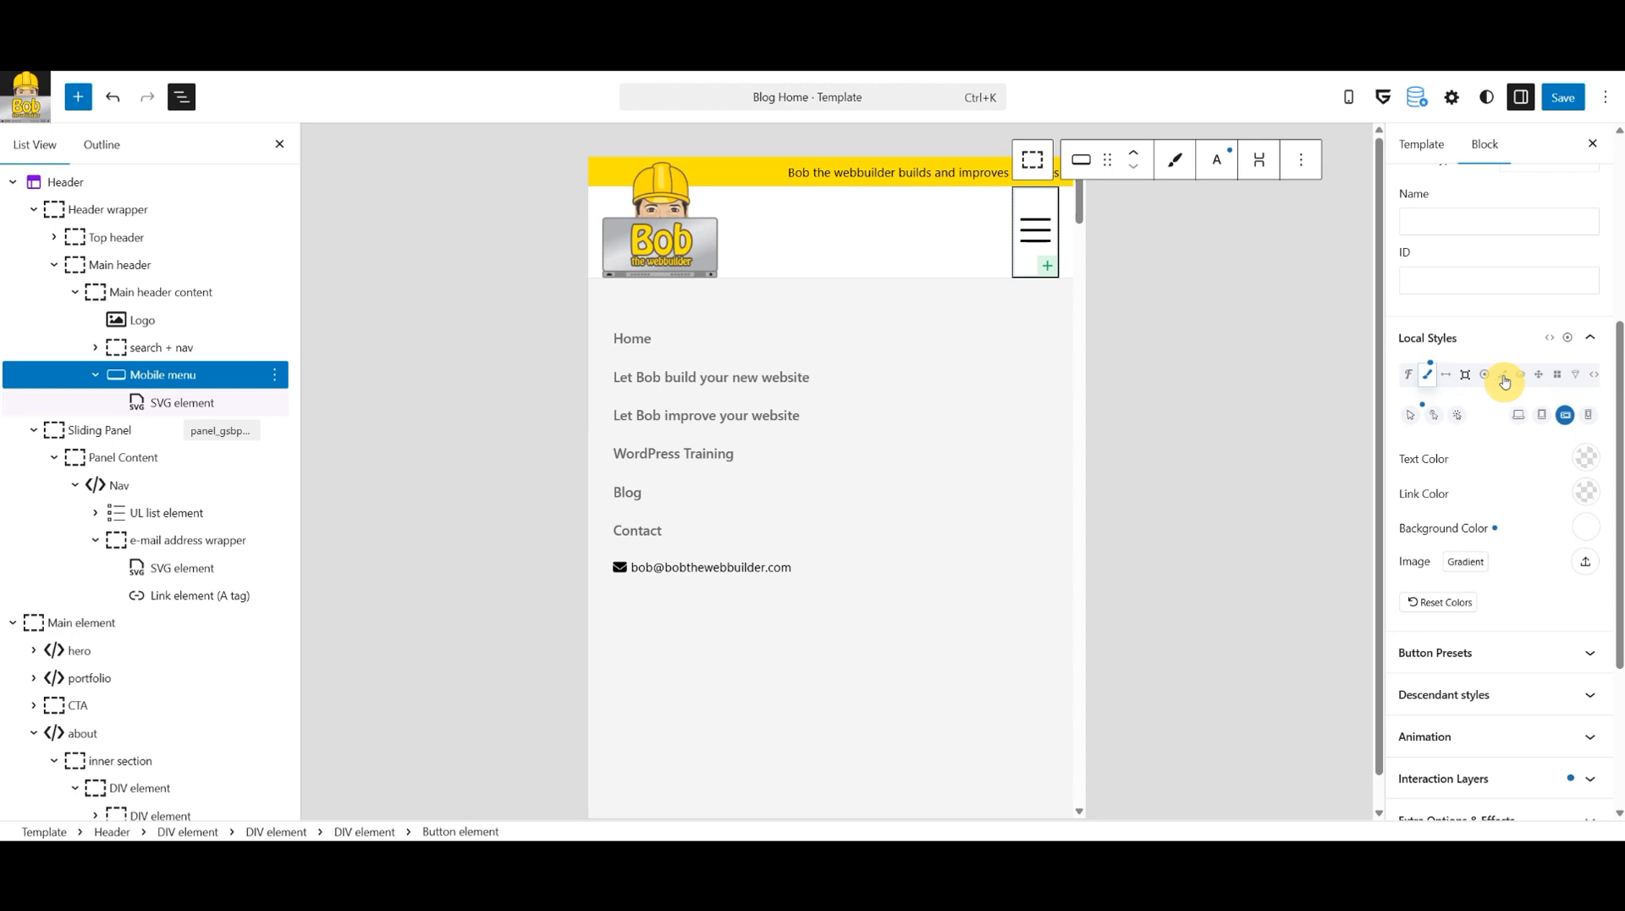
Set the Mobile menu button's border width to 0 px on landscape mobile.
{"action": "left_click", "coordinate": [1465, 375]}
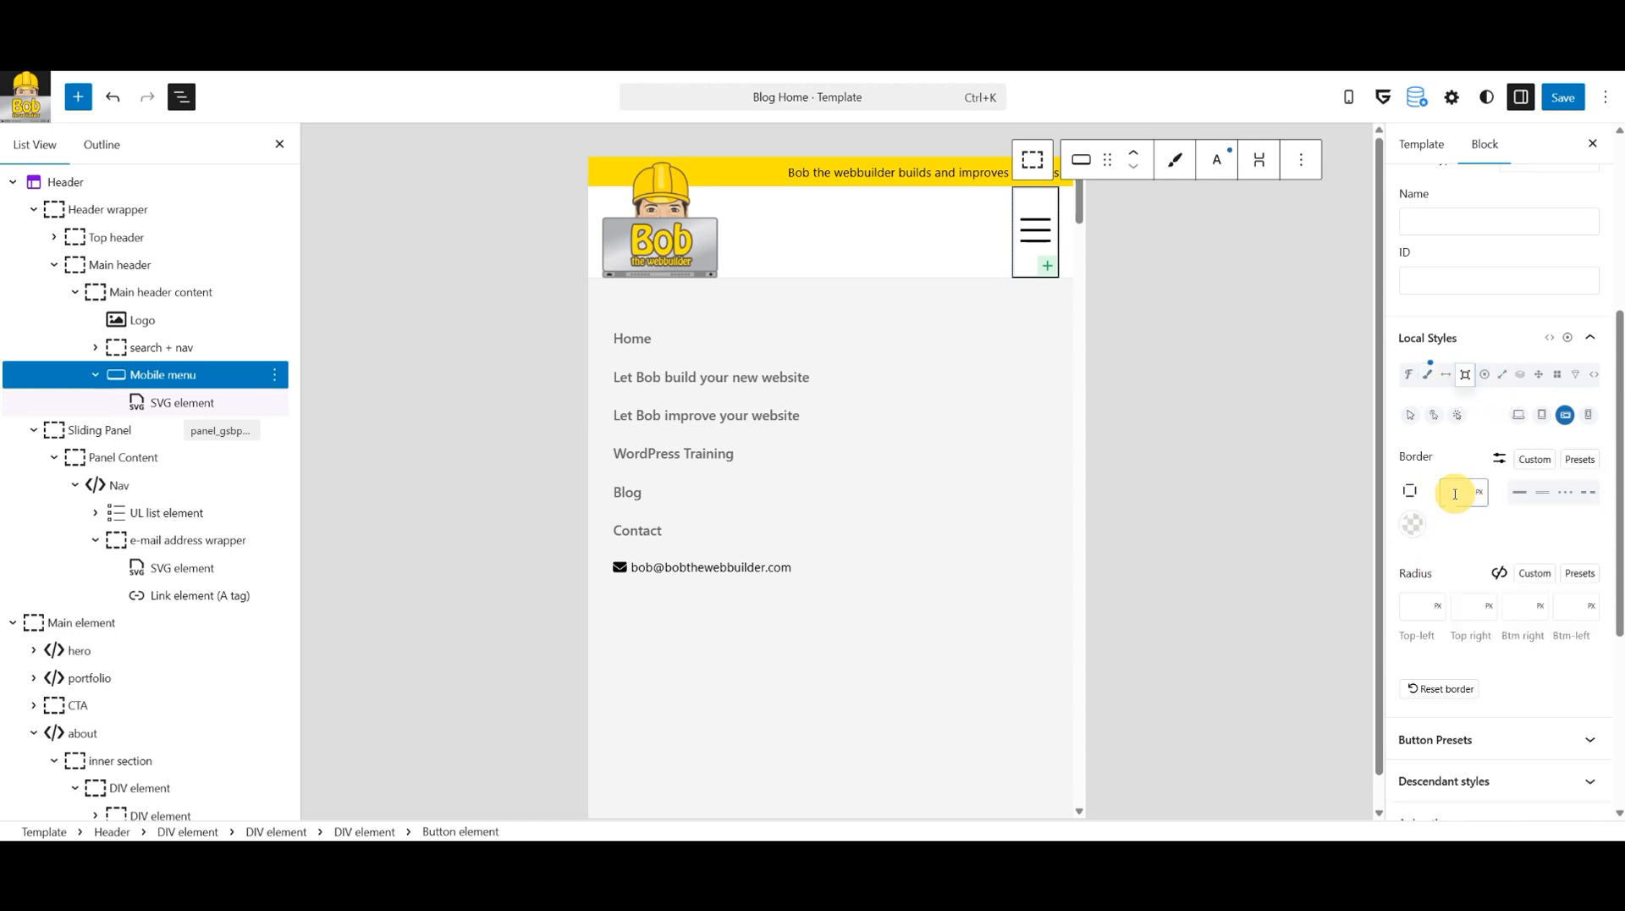
{"action": "left_click", "coordinate": [1455, 494]}
{"action": "type", "text": "0"}
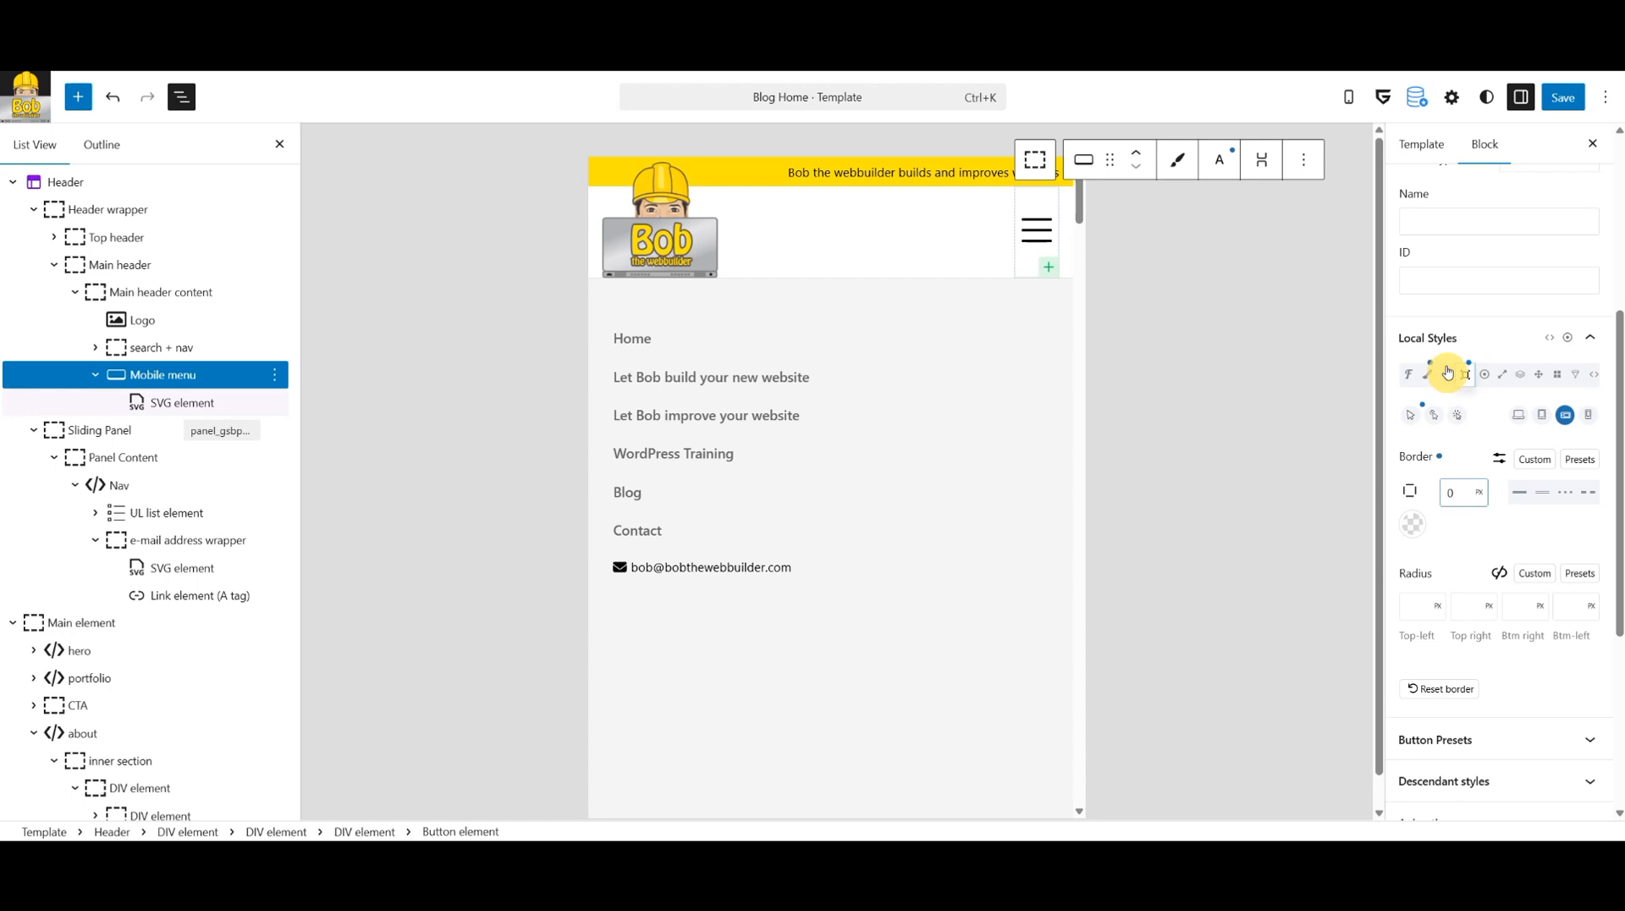
Enter a 1 rem width for the Mobile menu button on landscape mobile and replace it with the font-size-m variable preset.
{"action": "left_click", "coordinate": [1502, 375]}
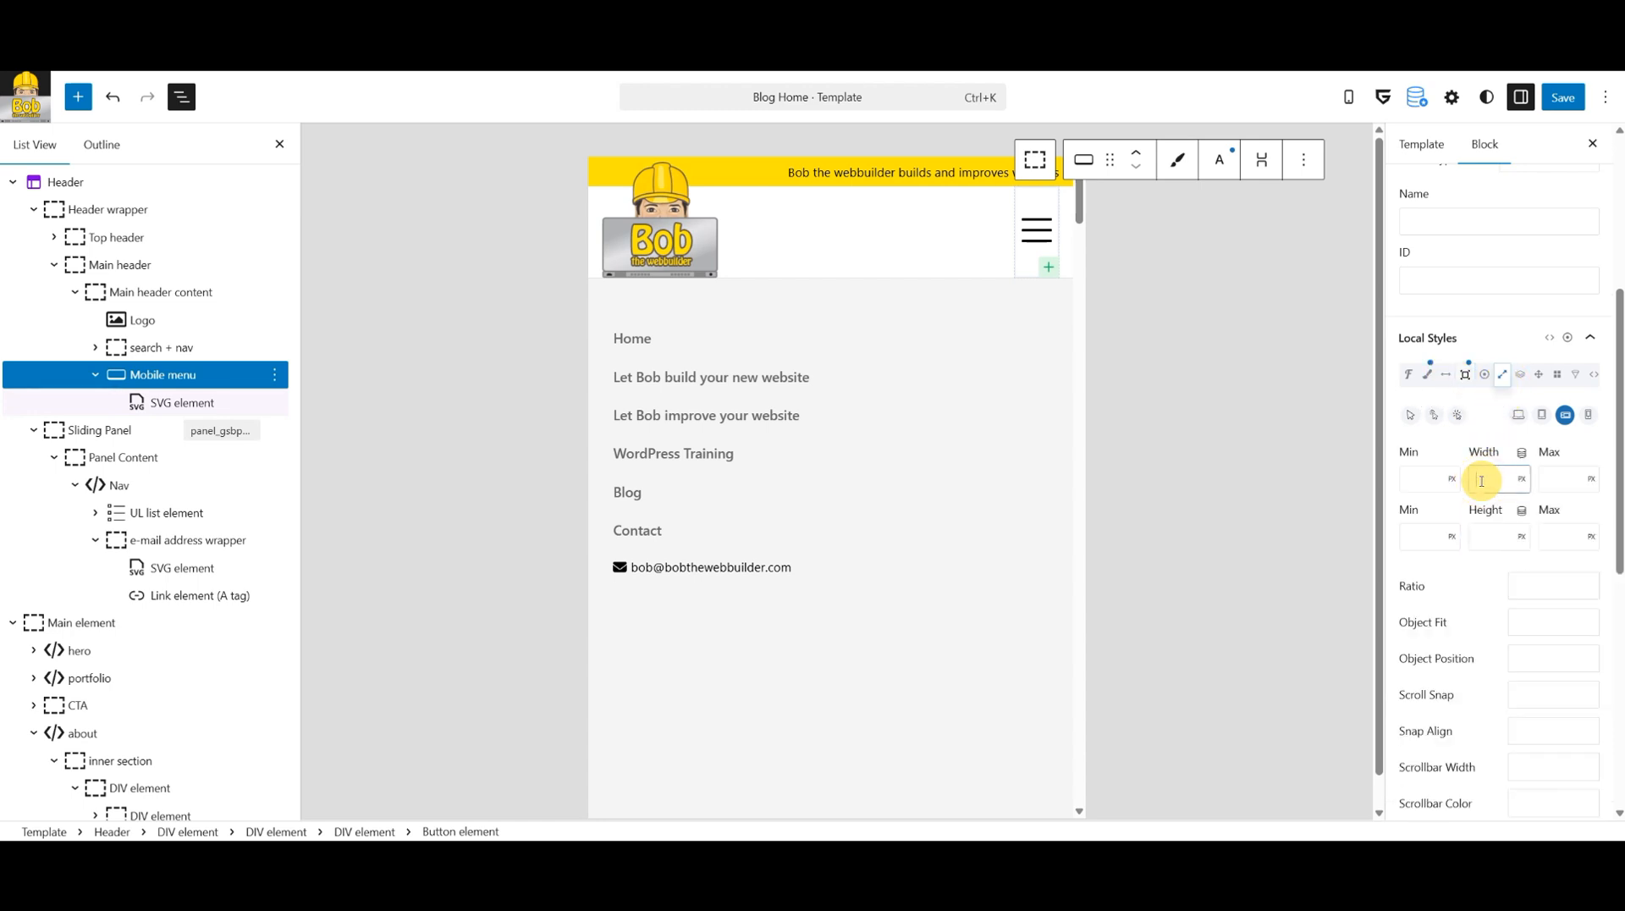
{"action": "type", "text": "1r"}
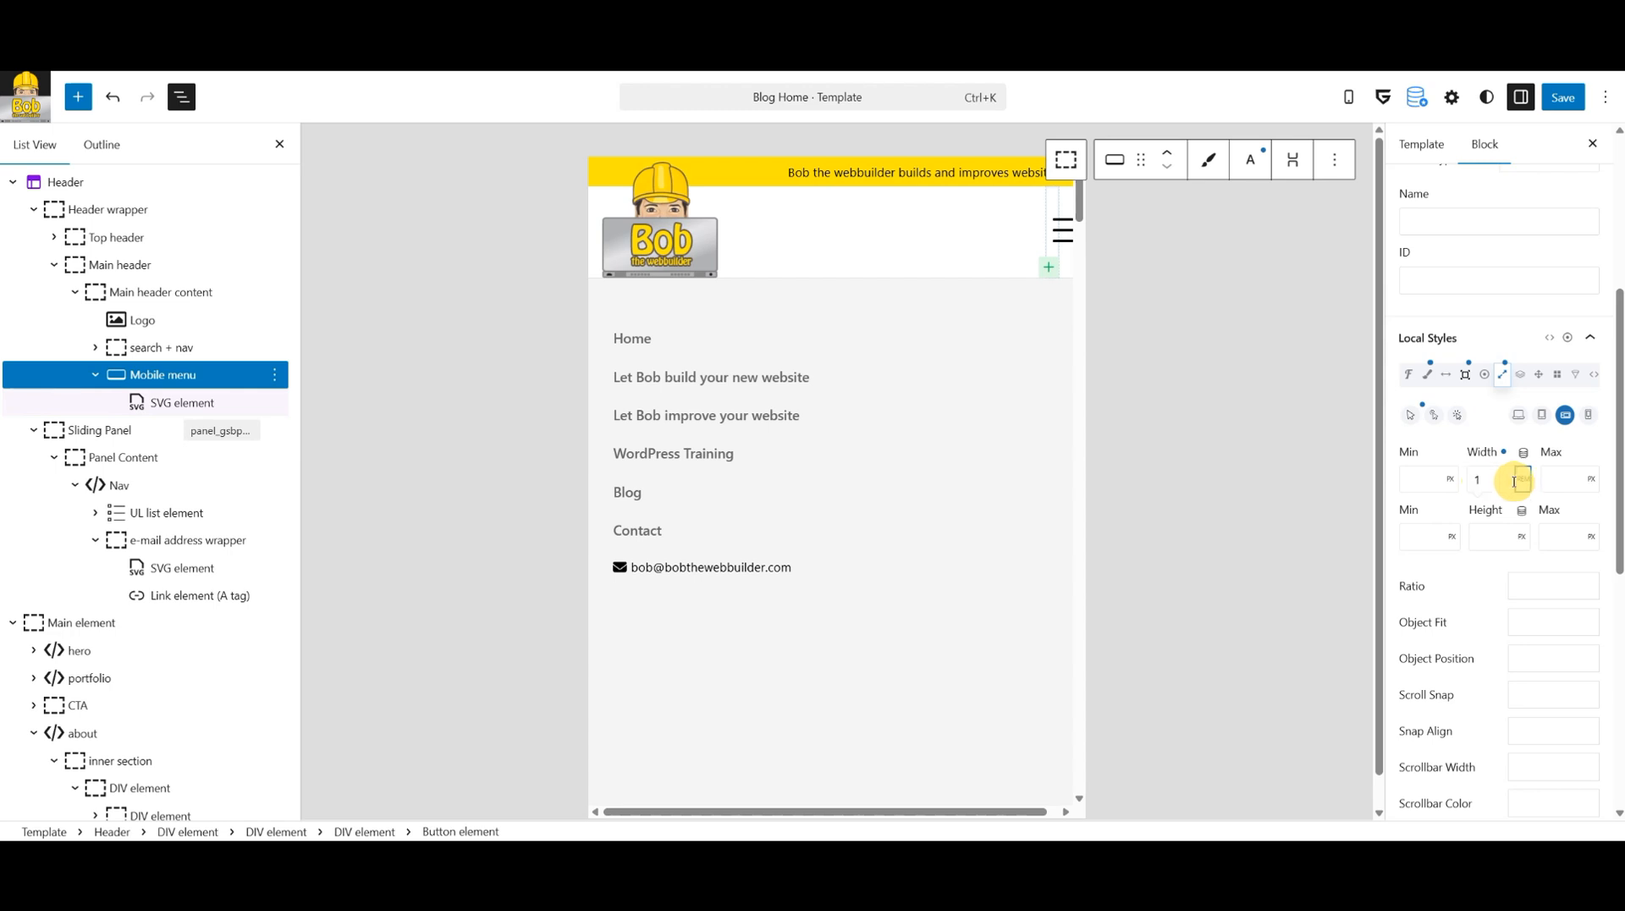
{"action": "left_click", "coordinate": [1481, 495]}
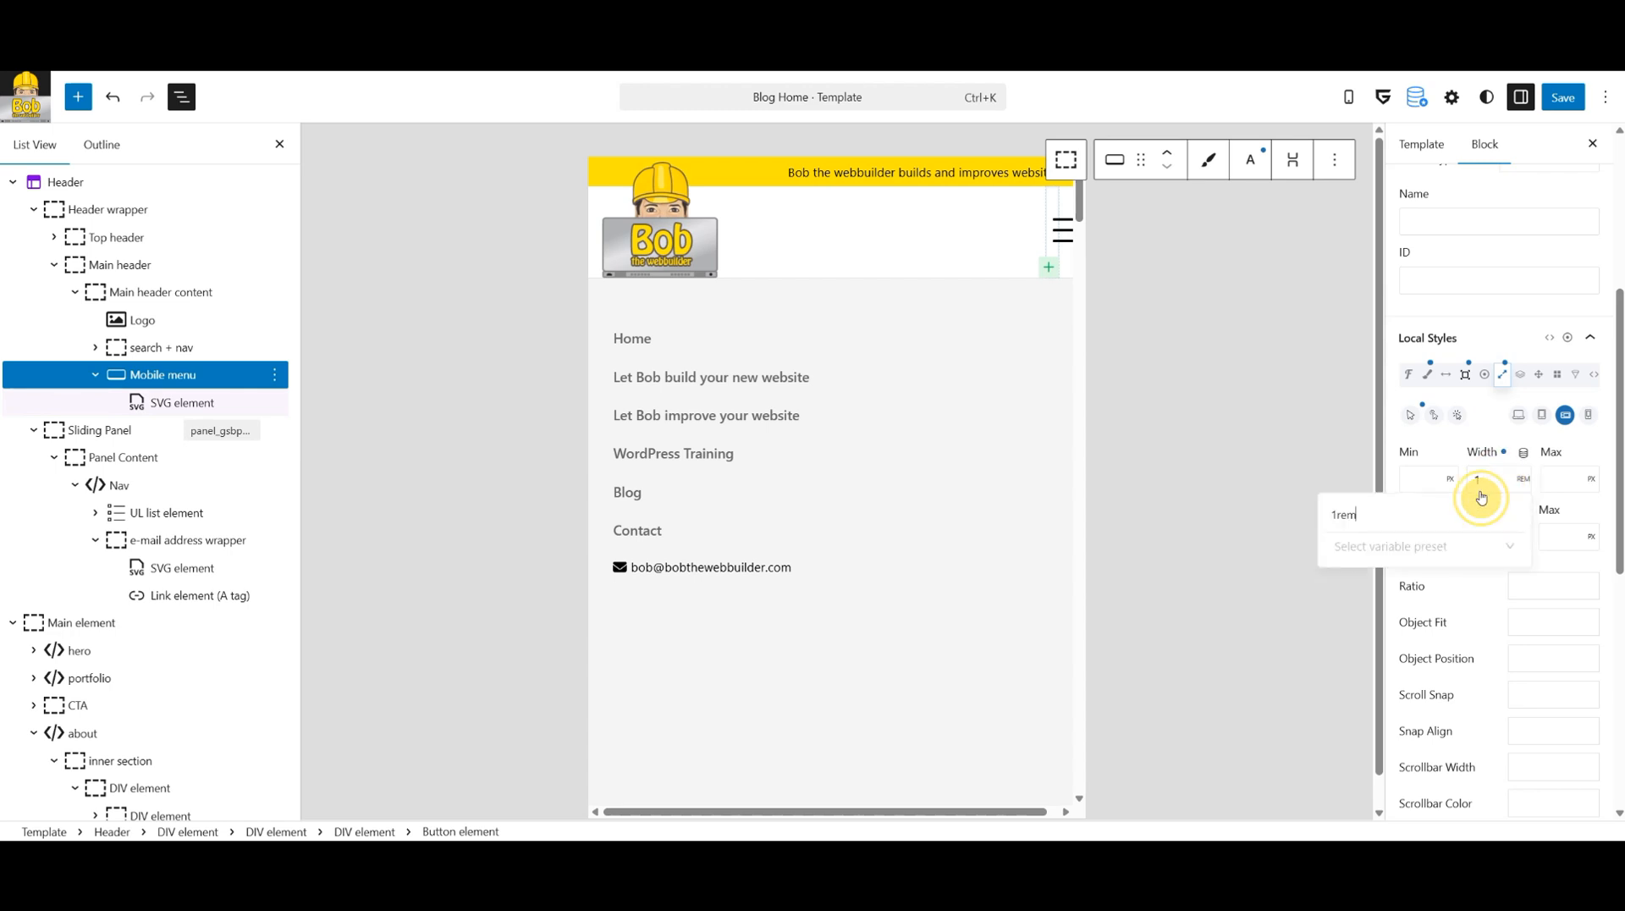
{"action": "left_click", "coordinate": [1440, 546]}
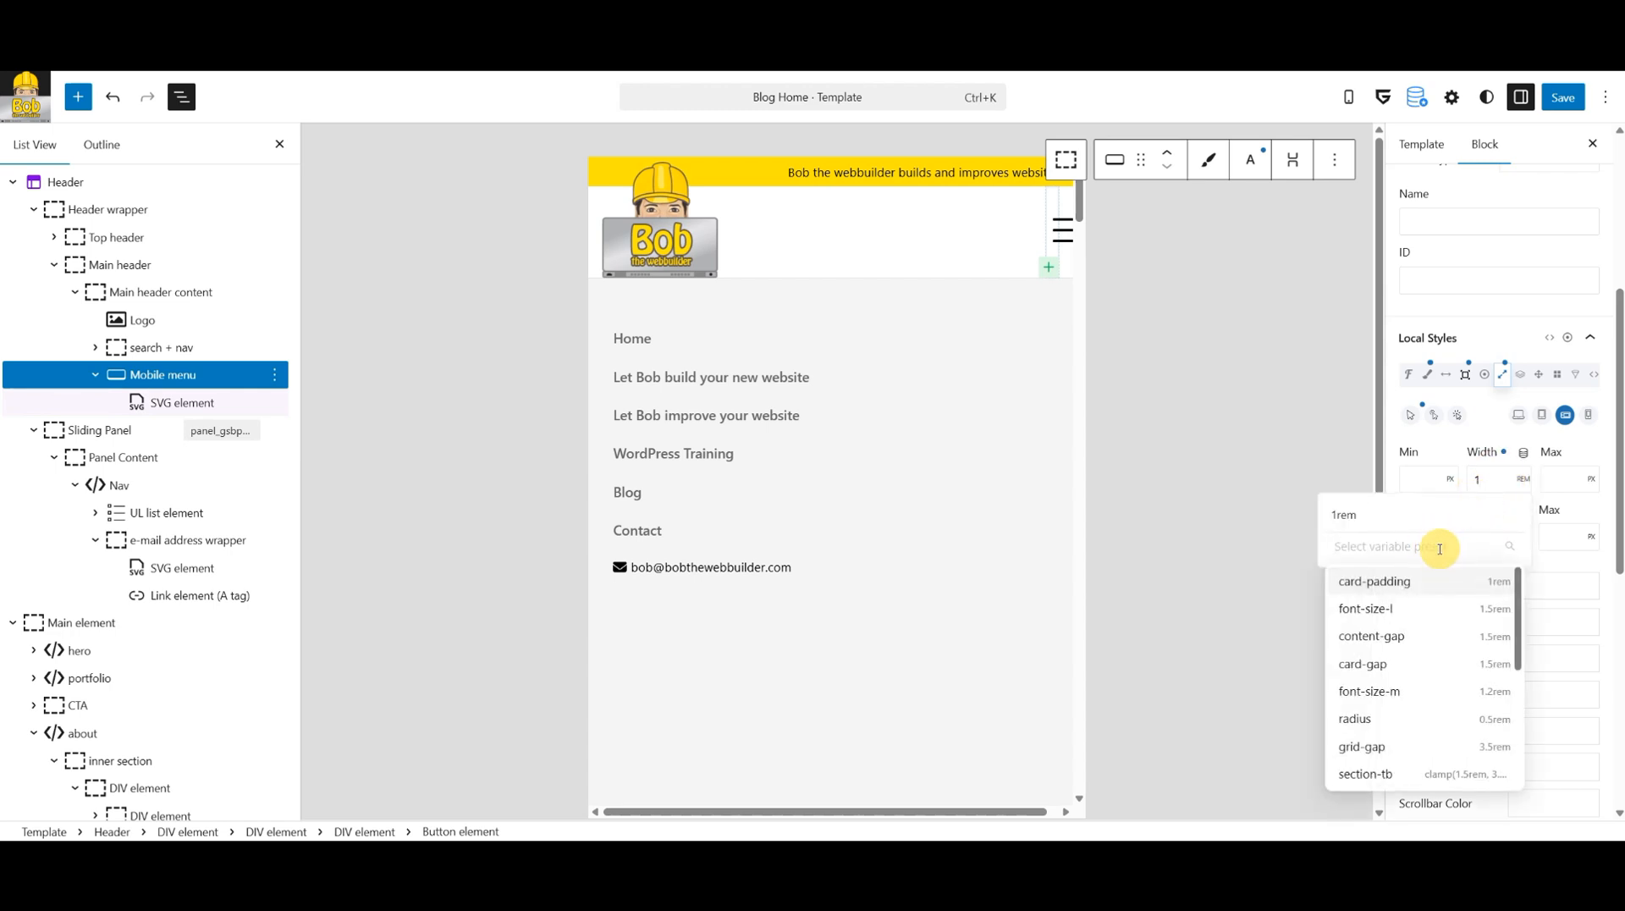
{"action": "left_click", "coordinate": [1419, 689]}
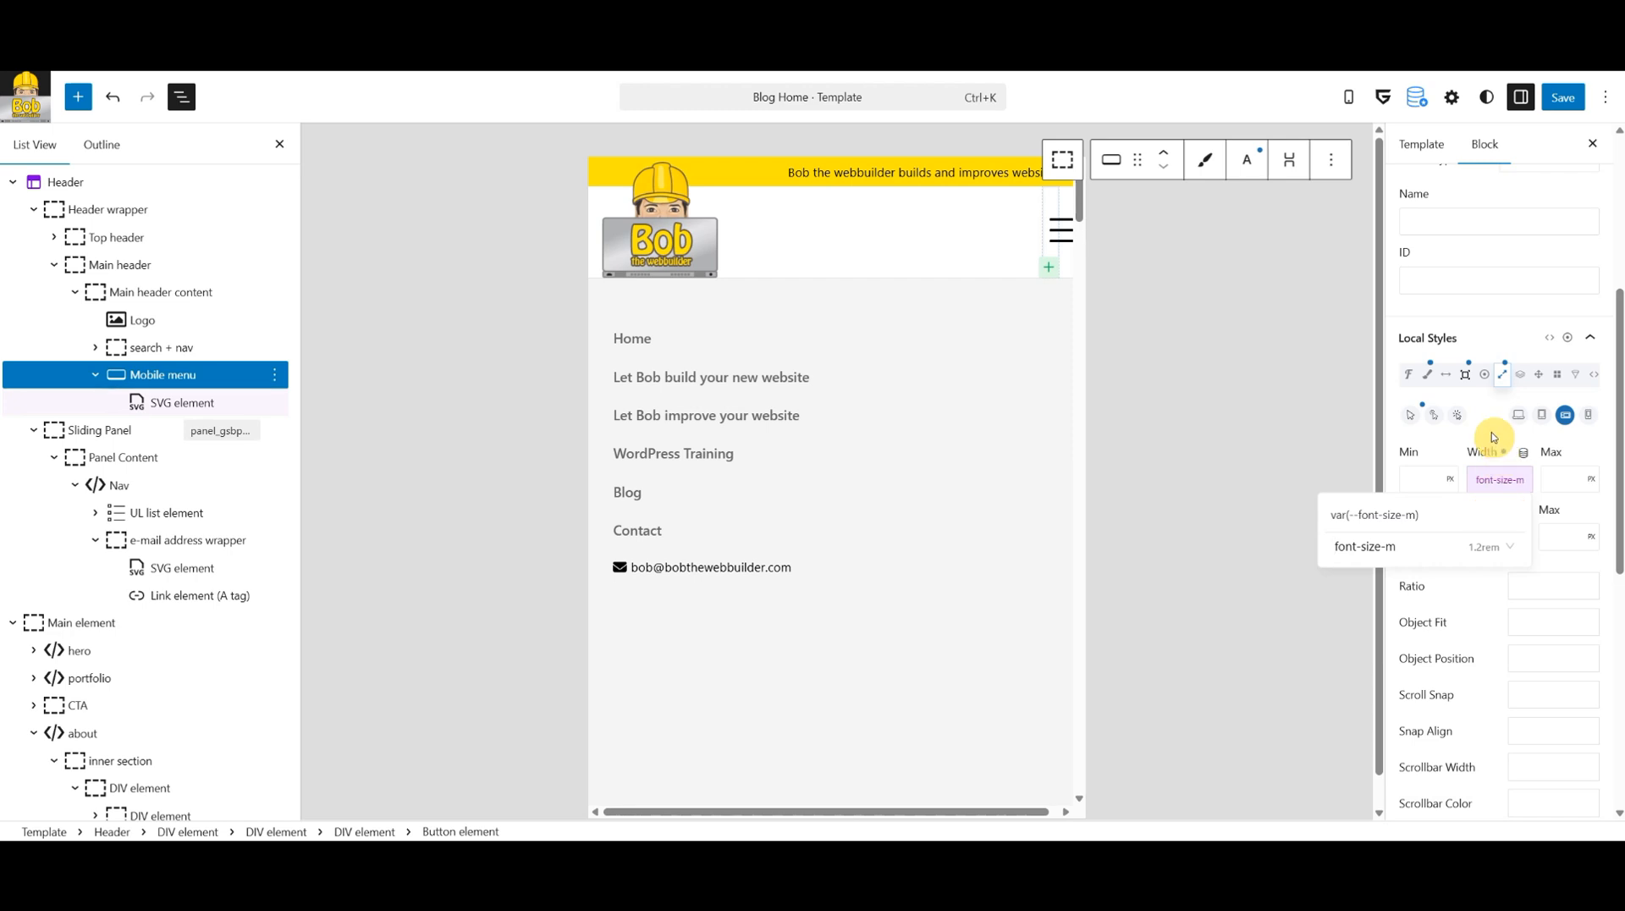
Set the Mobile menu button's height to the font-size-m variable preset on landscape mobile.
{"action": "left_click", "coordinate": [1491, 430]}
{"action": "left_click", "coordinate": [1480, 556]}
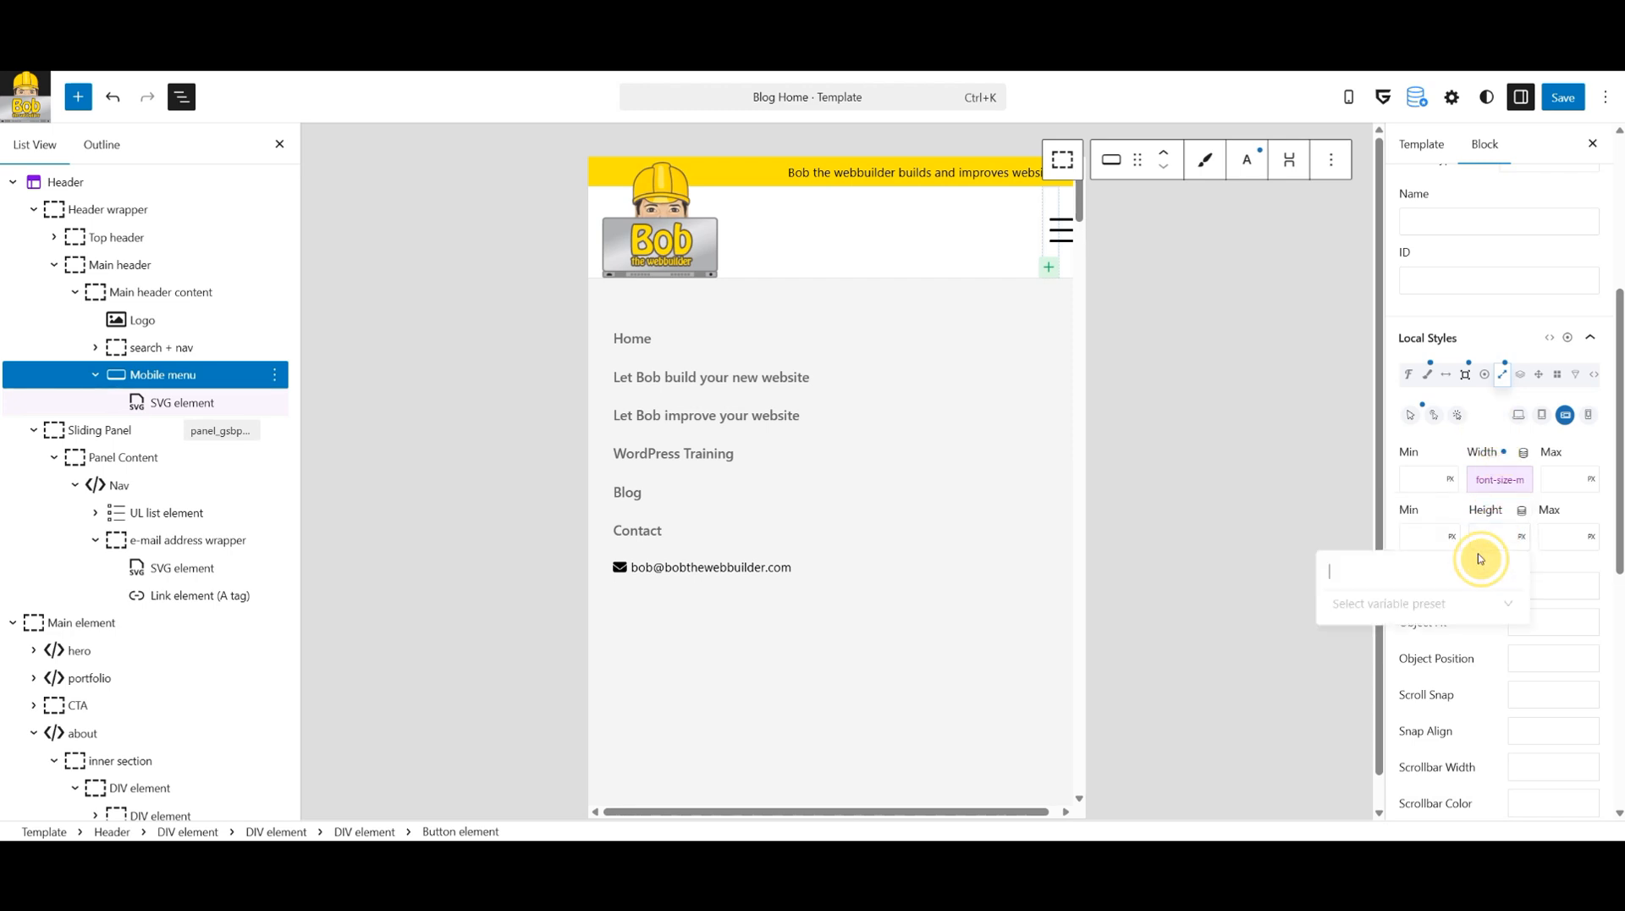
{"action": "left_click", "coordinate": [1431, 604]}
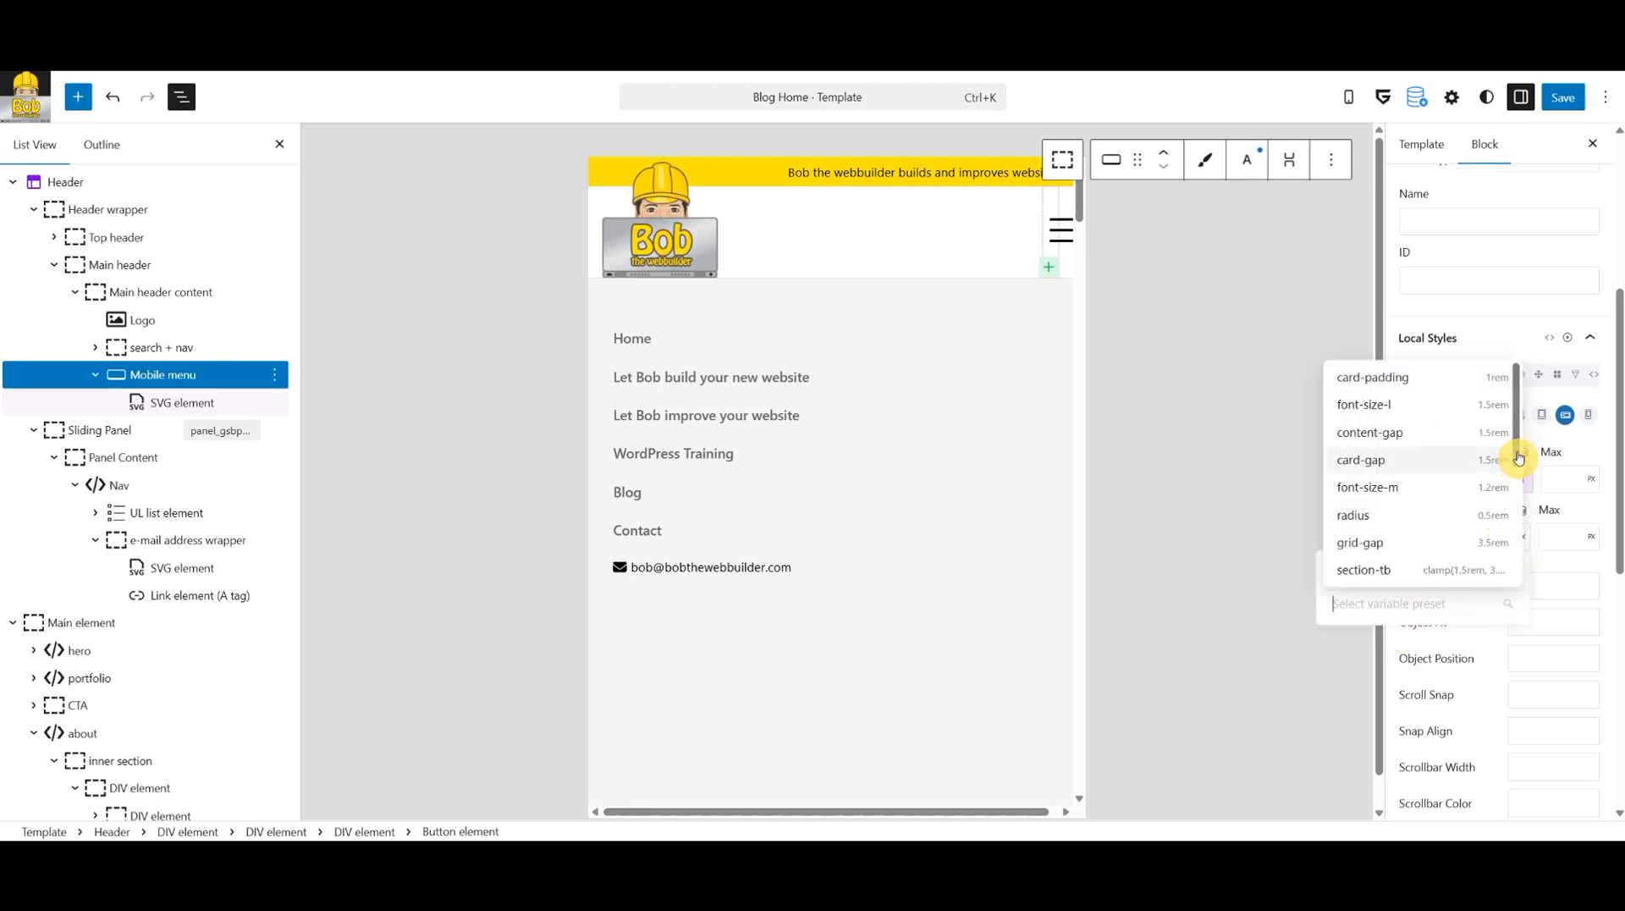
{"action": "left_click", "coordinate": [1424, 487]}
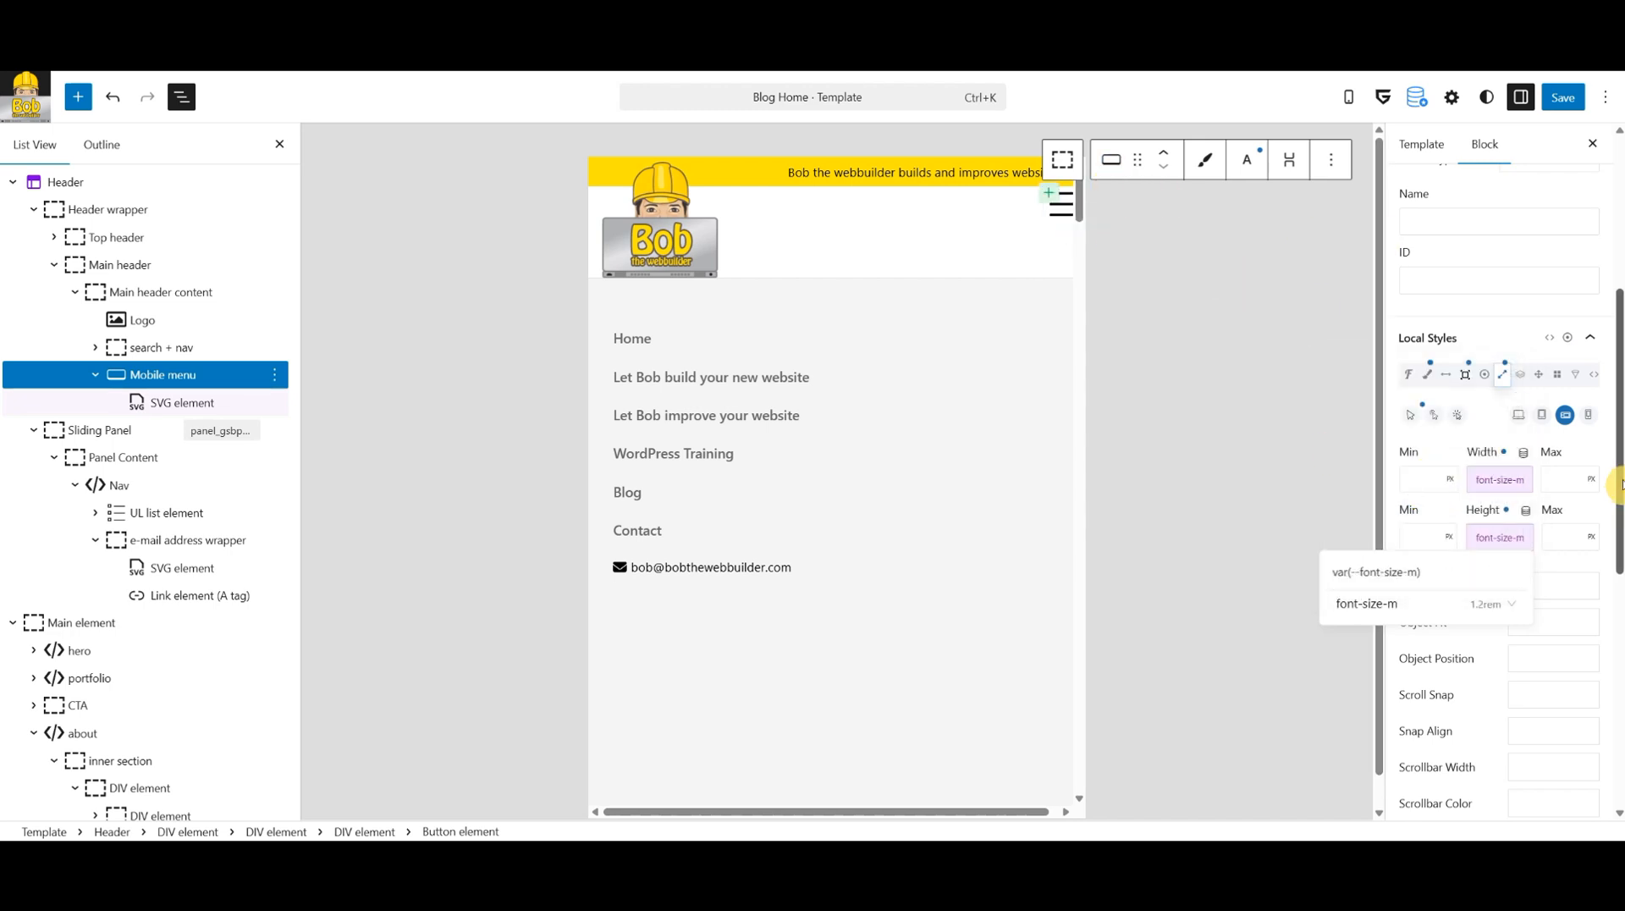
{"action": "left_click", "coordinate": [1492, 406]}
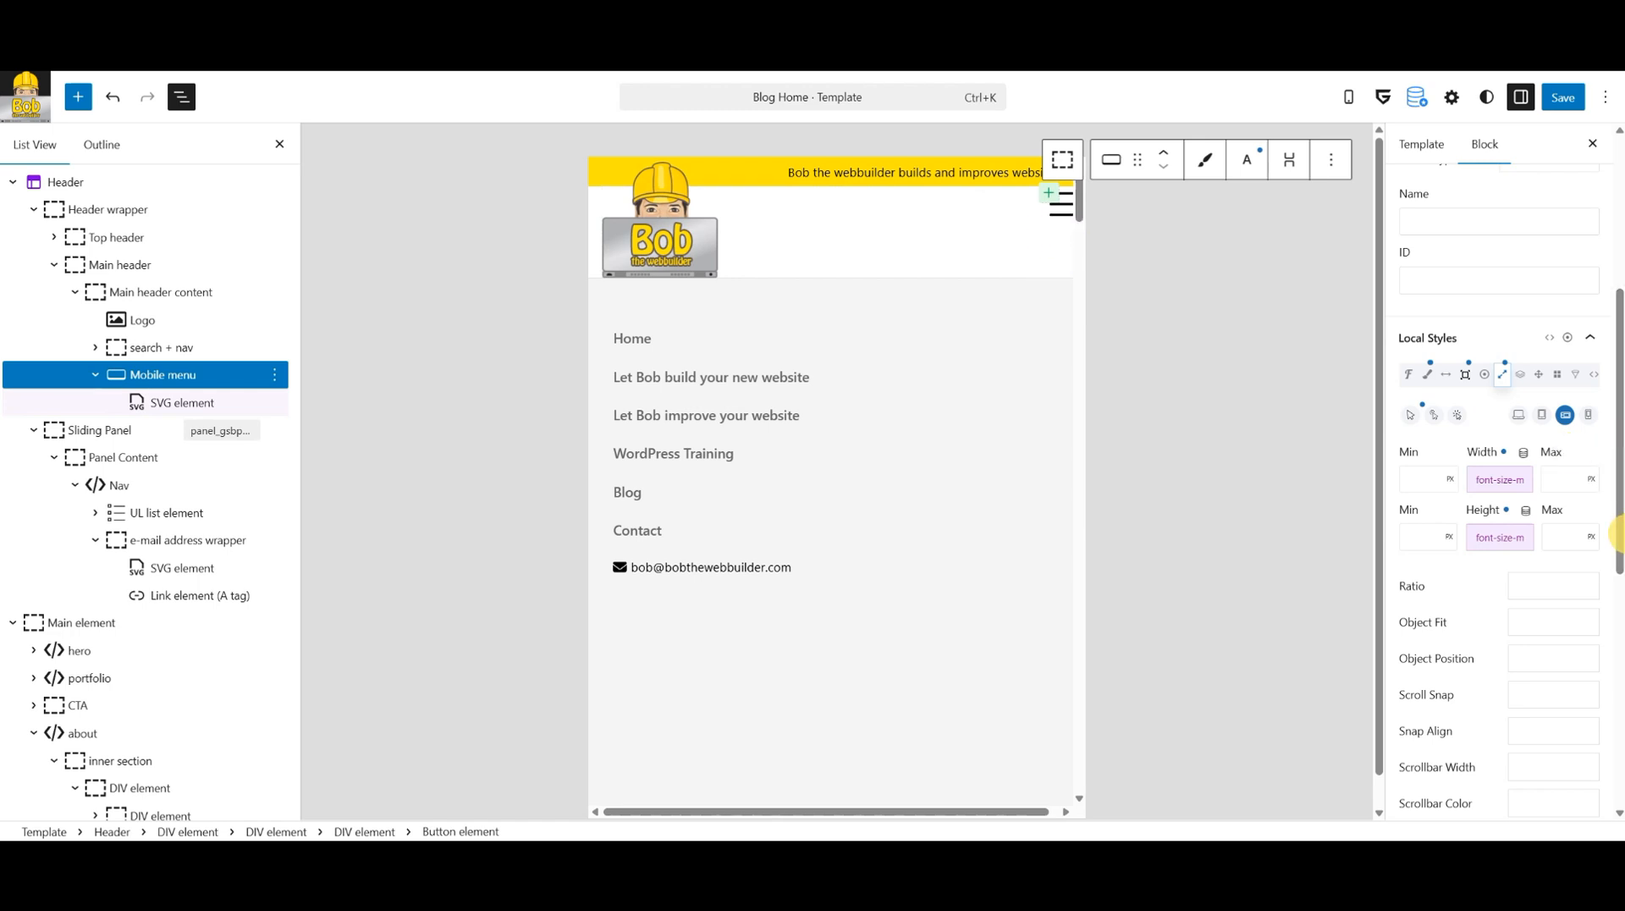
{"action": "mouse_move", "coordinate": [1621, 396]}
{"action": "left_mouse_down"}
{"action": "mouse_move", "coordinate": [1618, 282]}
{"action": "mouse_move", "coordinate": [1618, 405]}
{"action": "left_mouse_up"}
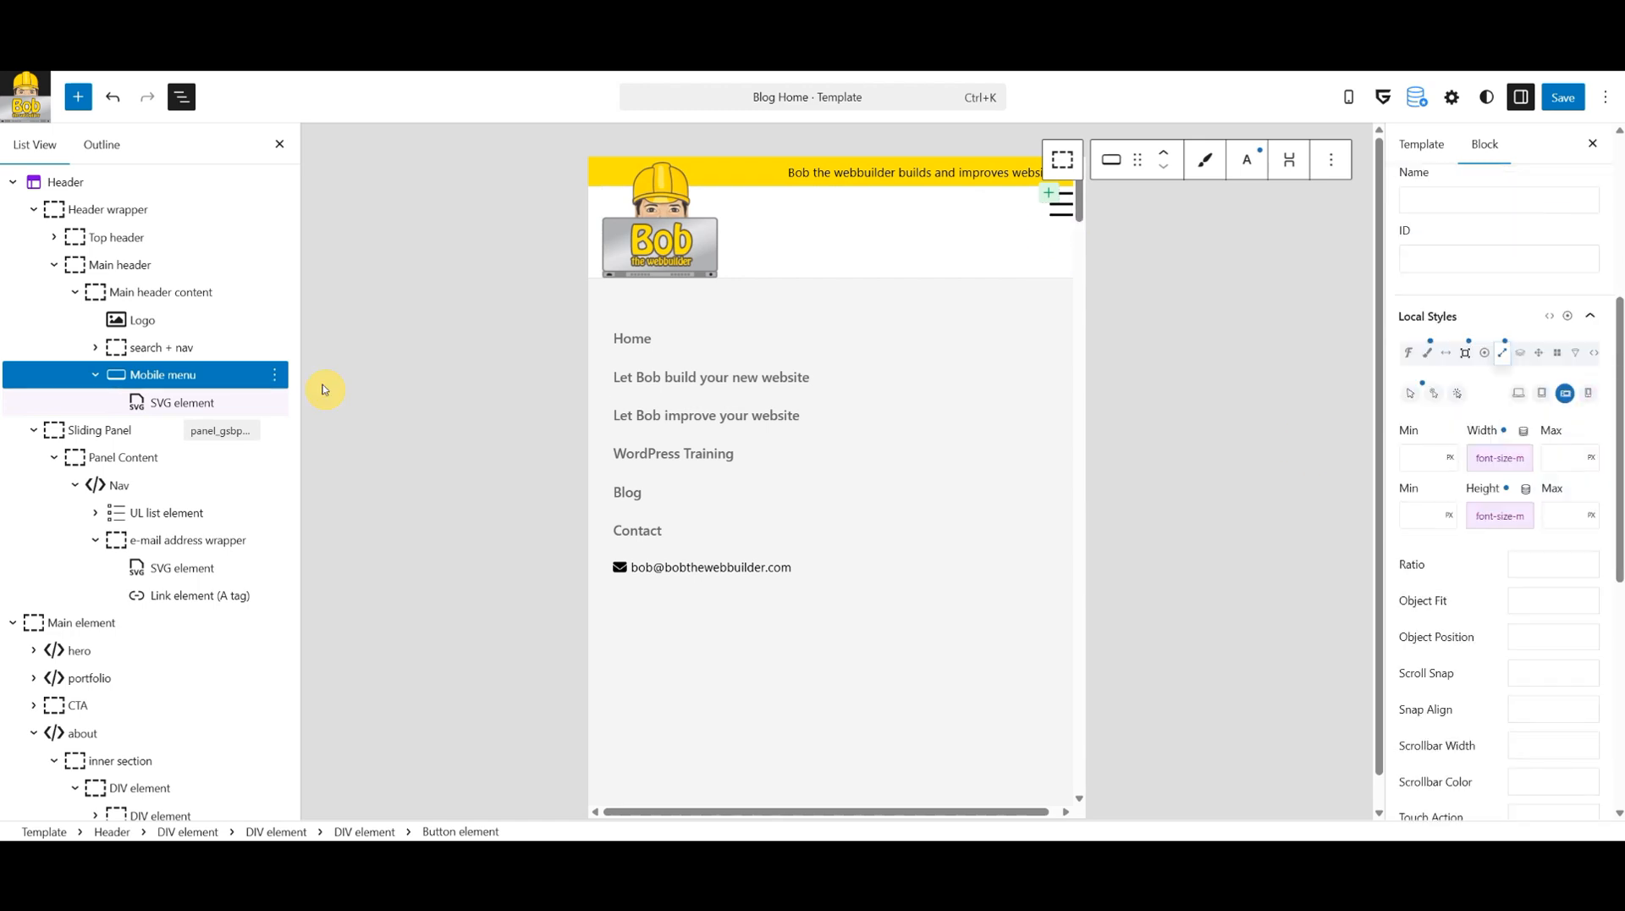
Replace the width and height of the SVG element inside Mobile menu with the font-size-m variable preset on landscape mobile.
{"action": "left_click", "coordinate": [145, 406]}
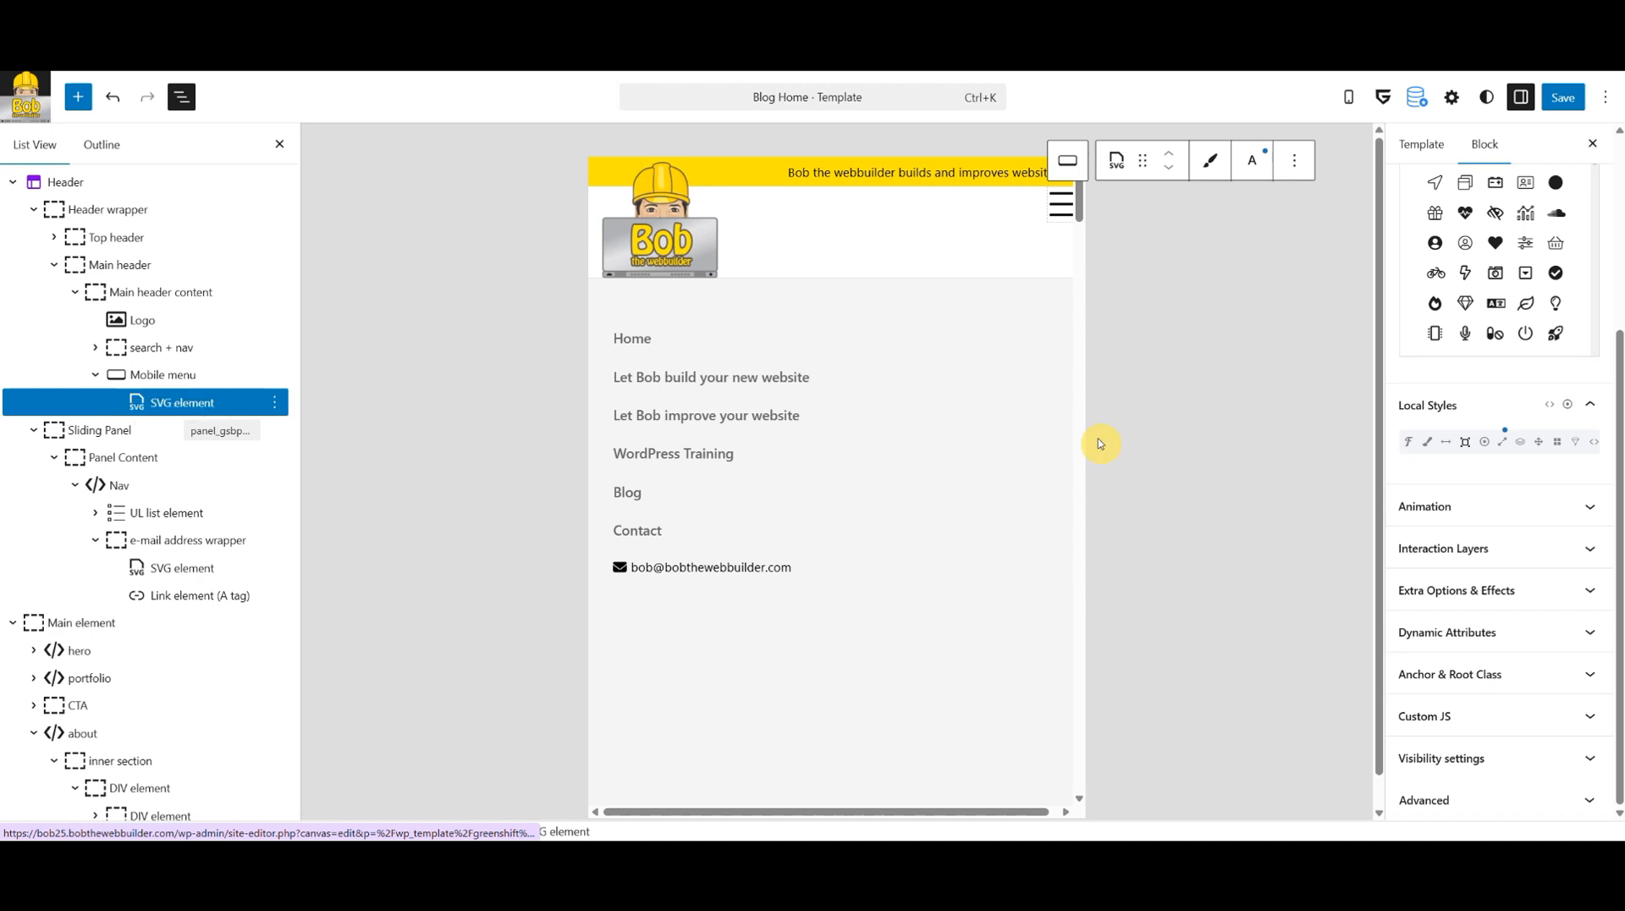
{"action": "left_click", "coordinate": [1503, 441]}
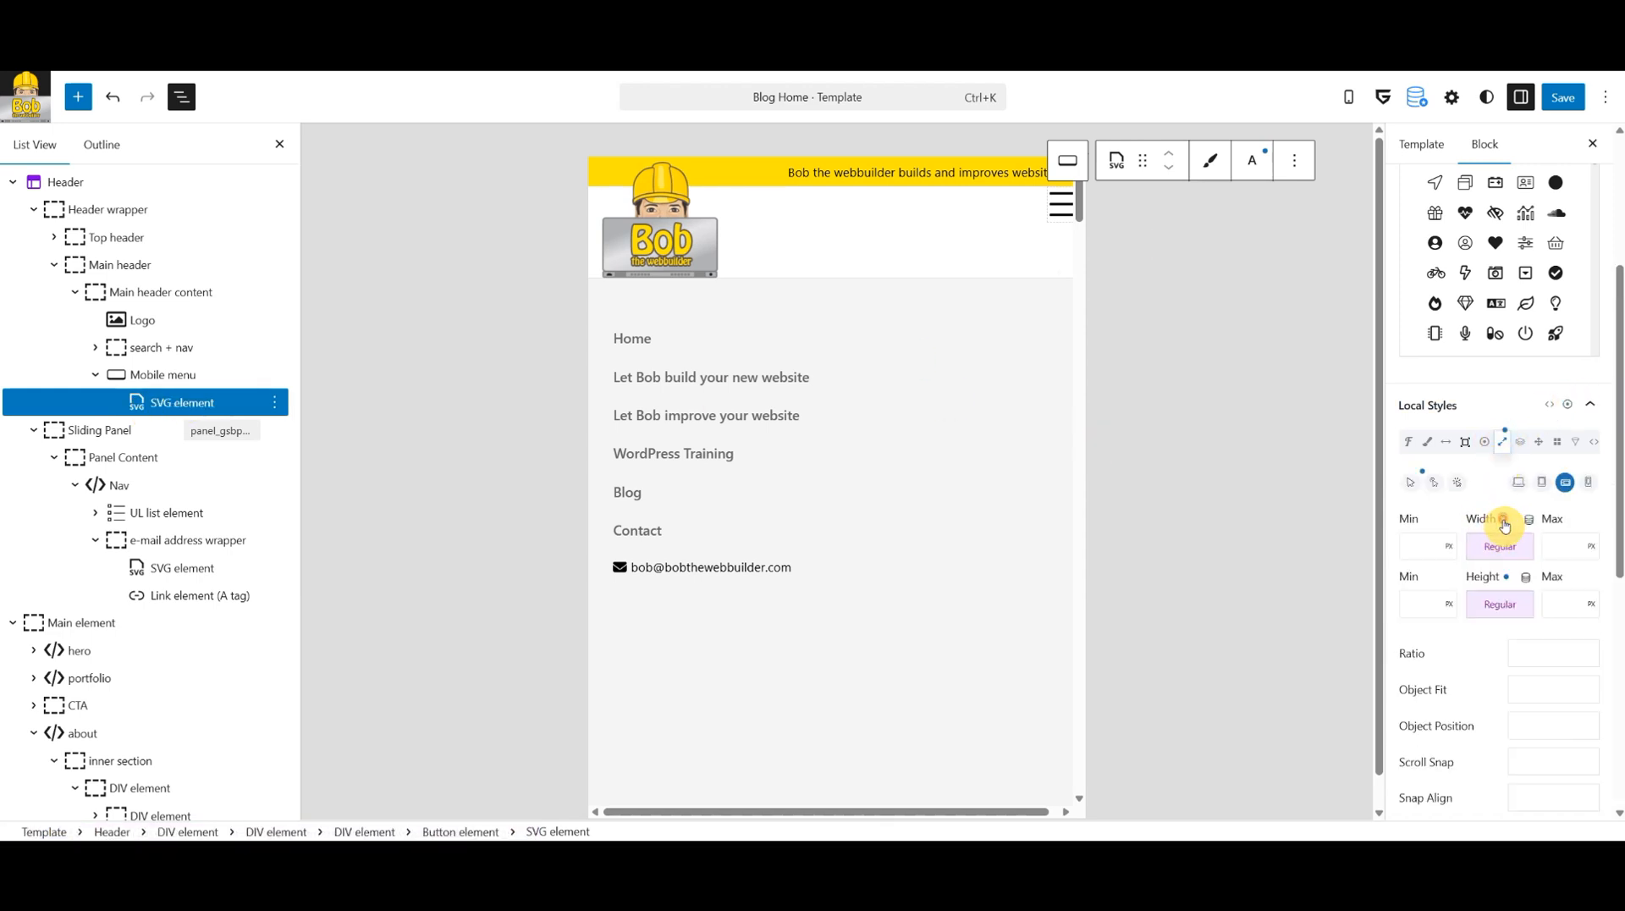
{"action": "left_click", "coordinate": [1504, 521]}
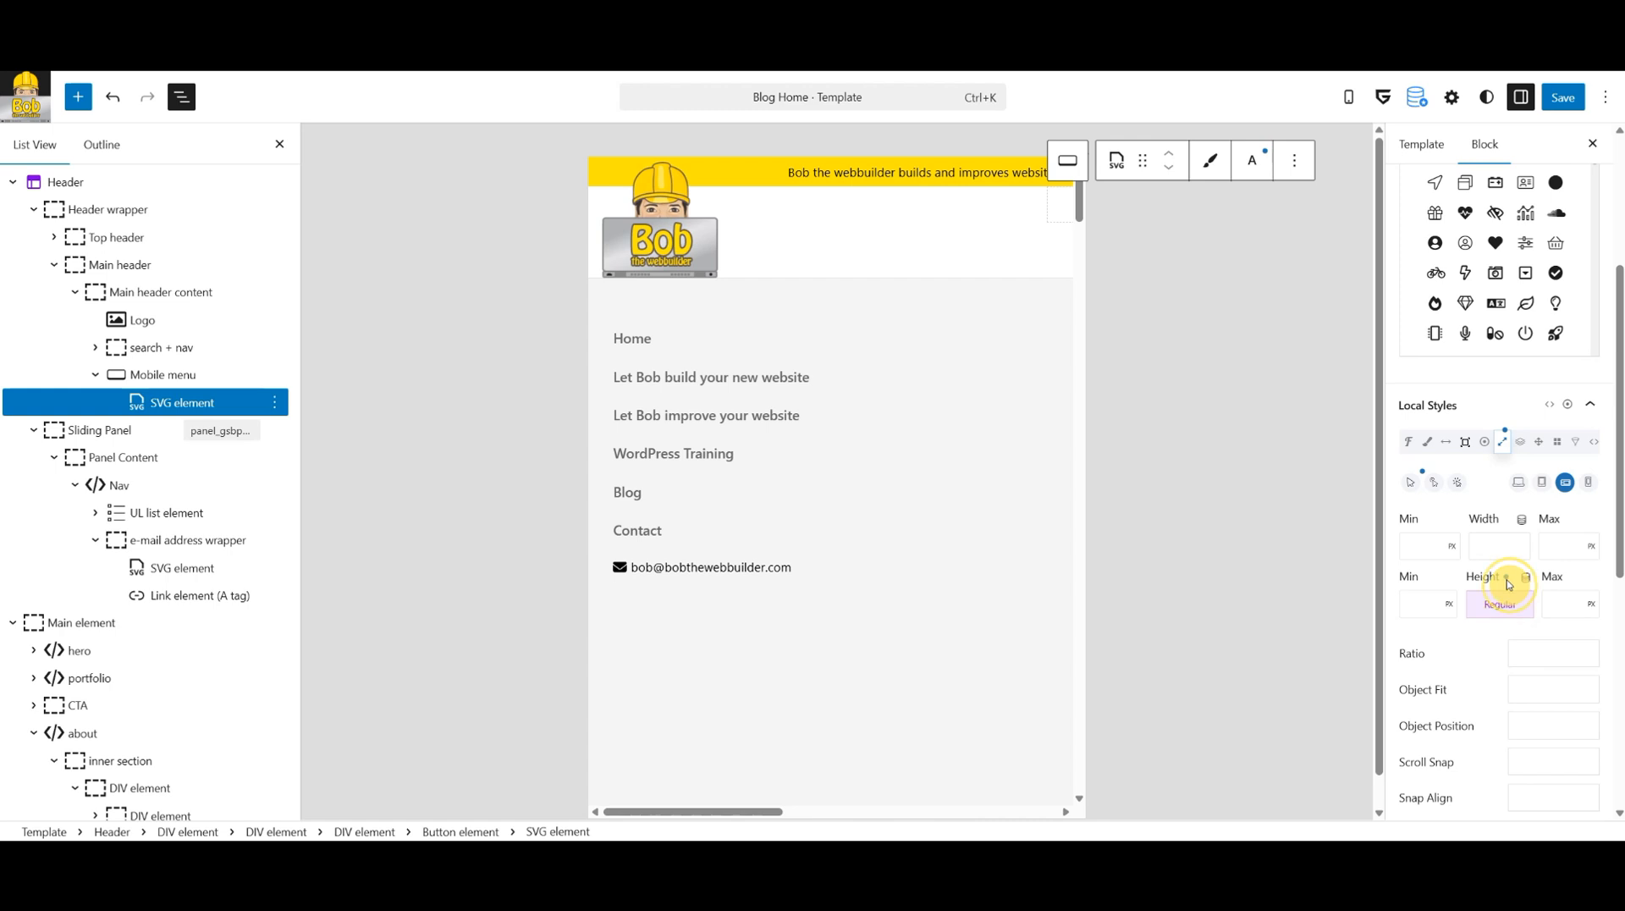
{"action": "left_click", "coordinate": [1508, 578]}
{"action": "left_click", "coordinate": [1497, 559]}
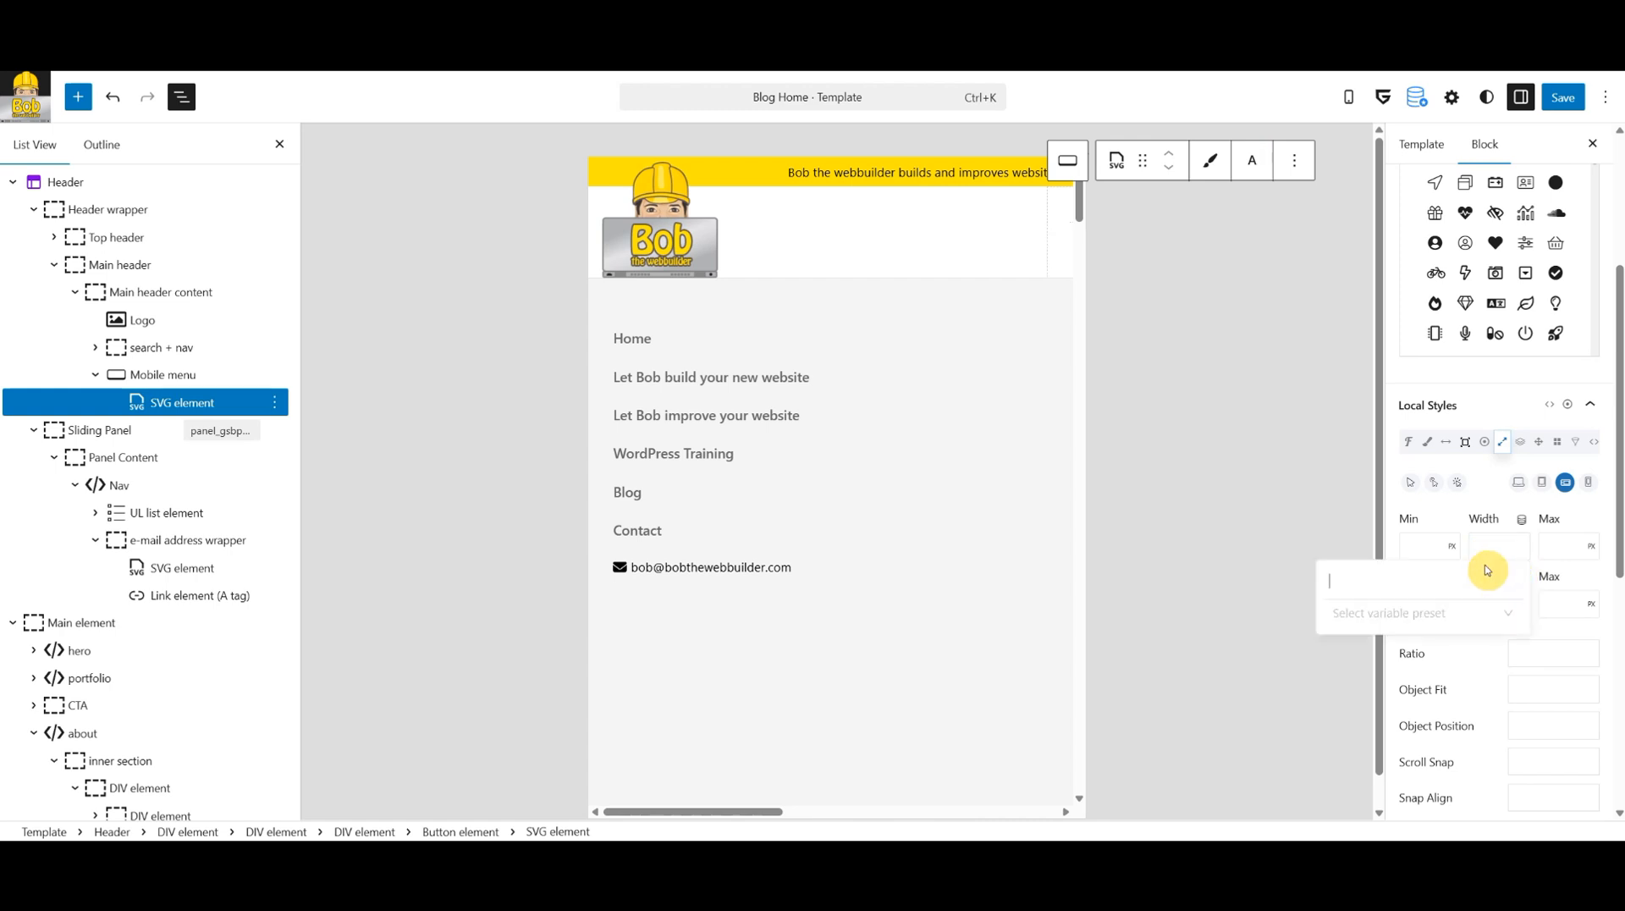
{"action": "left_click", "coordinate": [1411, 613]}
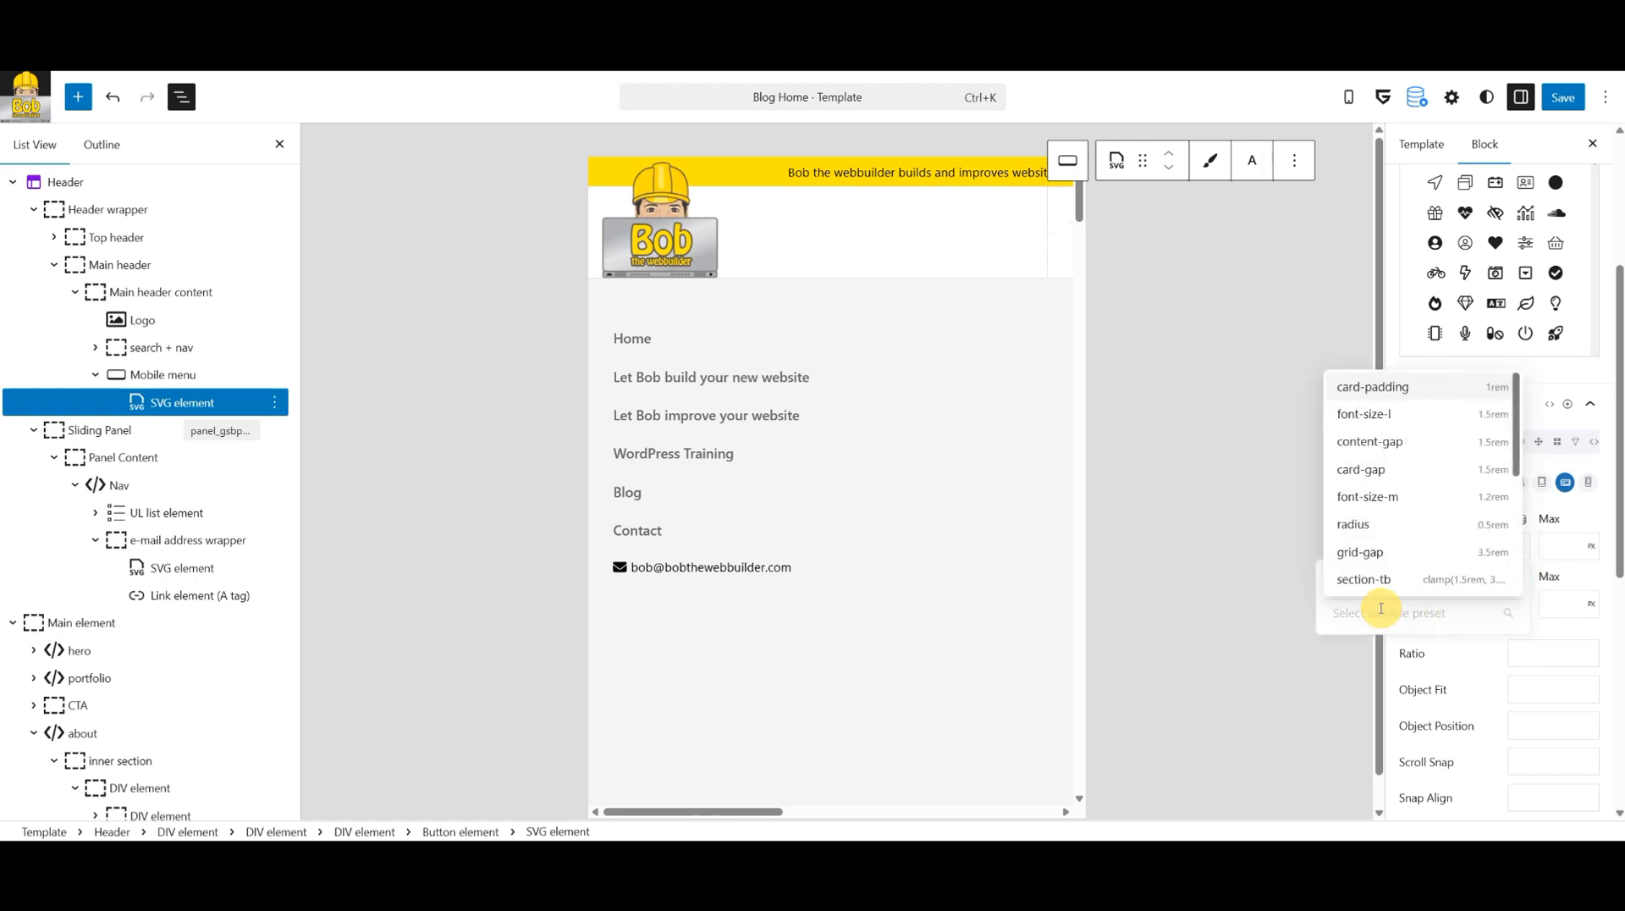
{"action": "left_click", "coordinate": [1396, 497]}
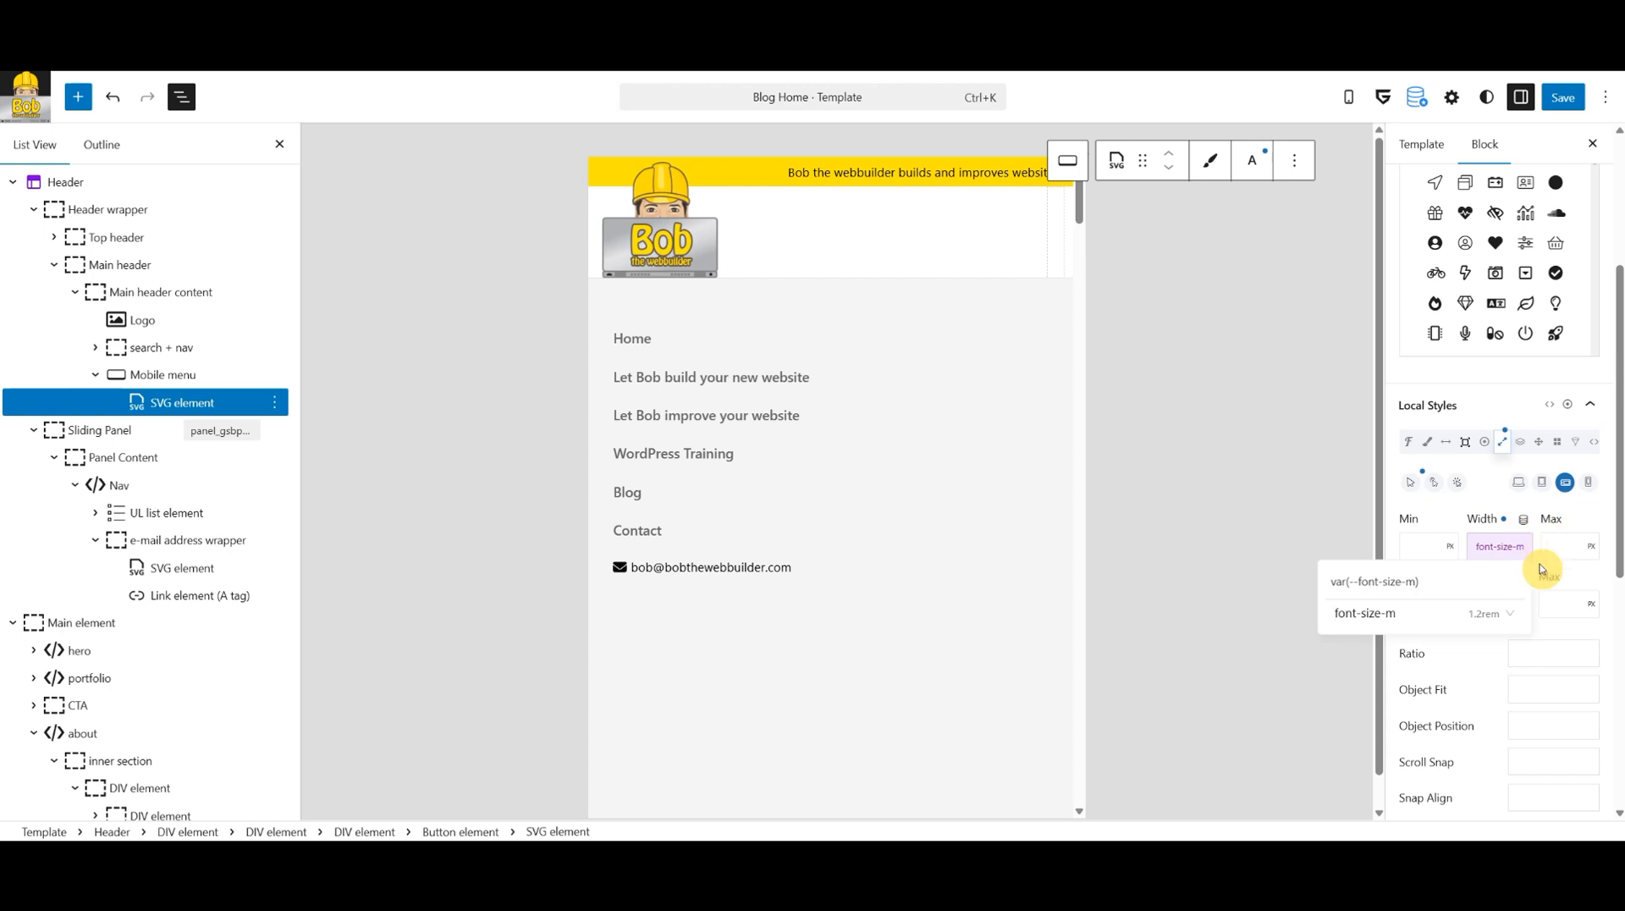
{"action": "left_click", "coordinate": [1492, 601]}
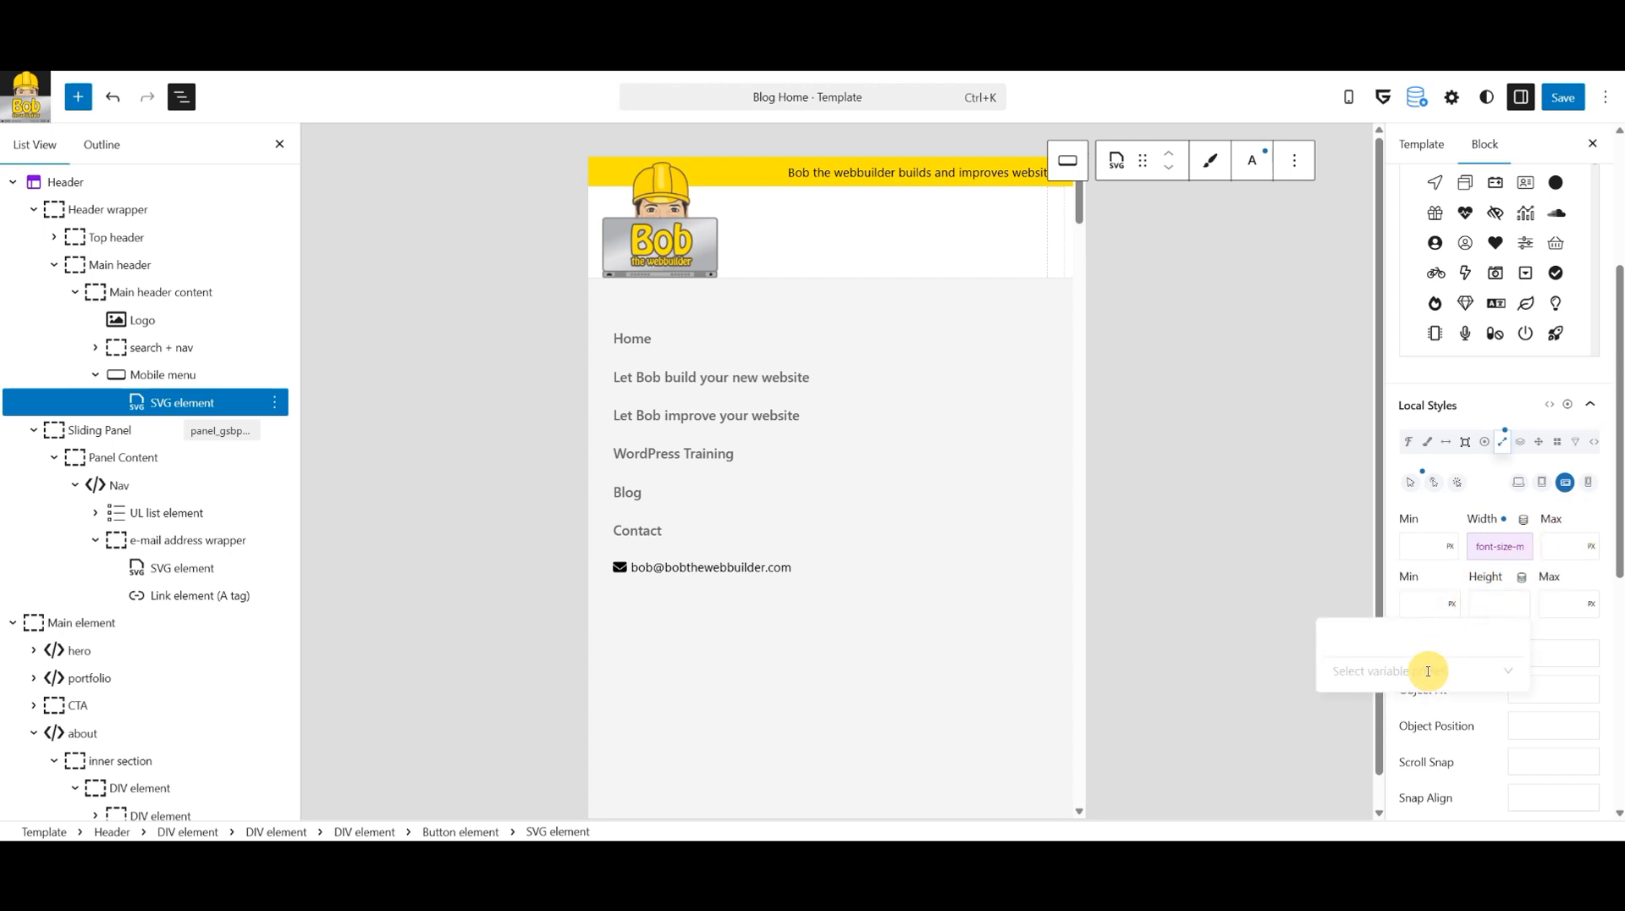
{"action": "left_click", "coordinate": [1428, 671]}
{"action": "left_click", "coordinate": [1389, 555]}
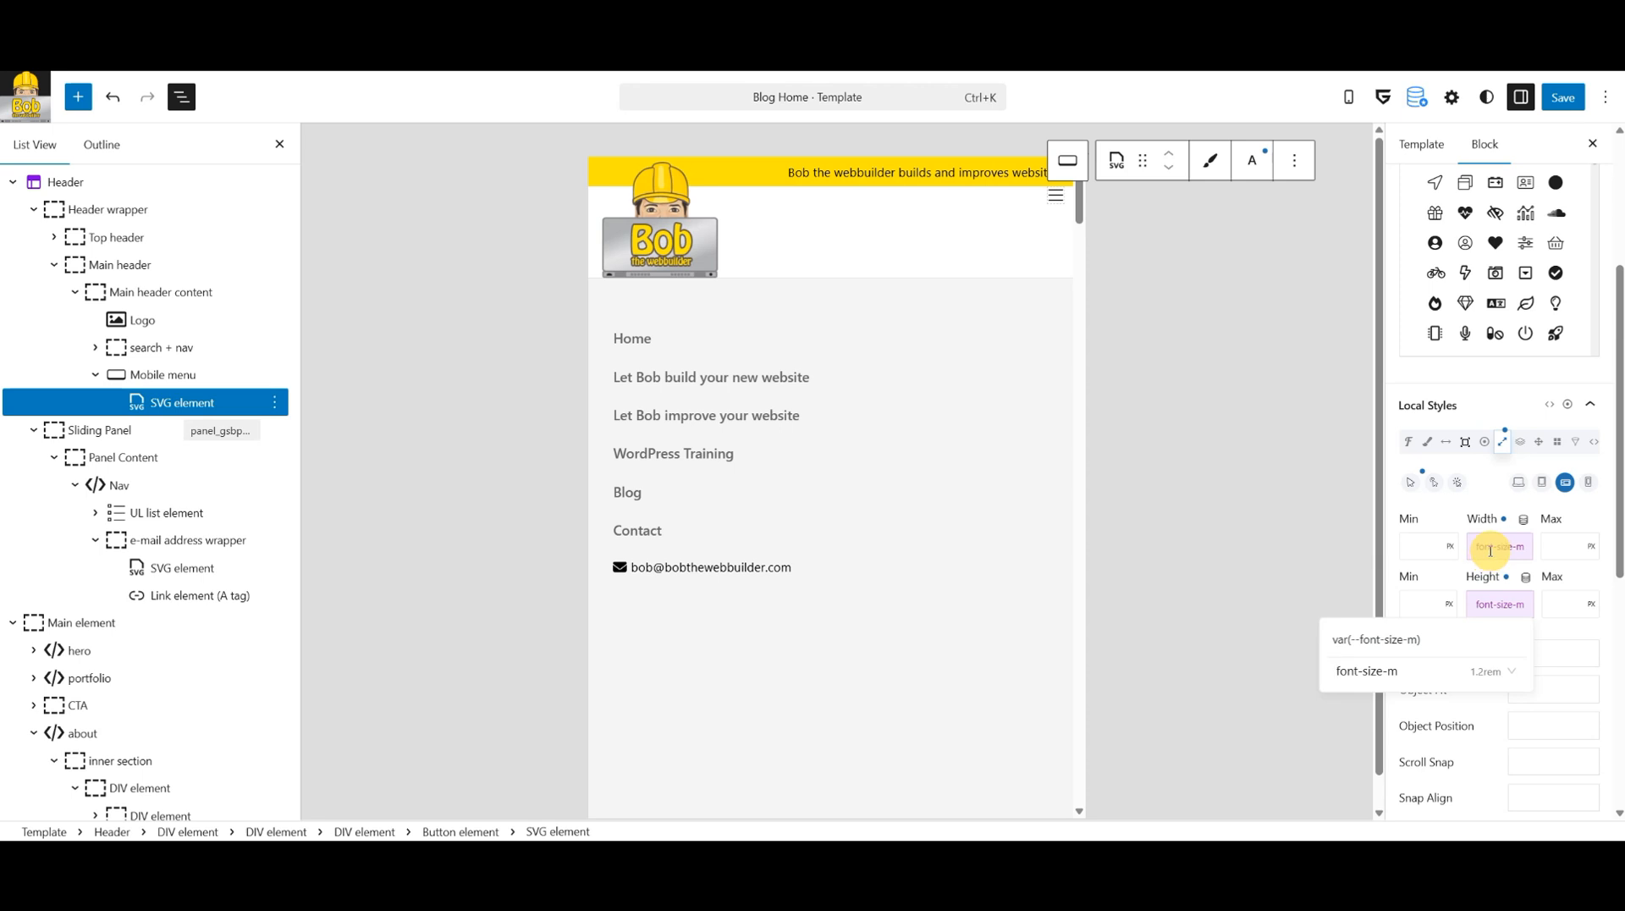
Change the hamburger SVG element's width to the font-size-l variable preset on landscape mobile.
{"action": "left_click", "coordinate": [1491, 549]}
{"action": "left_click", "coordinate": [1382, 611]}
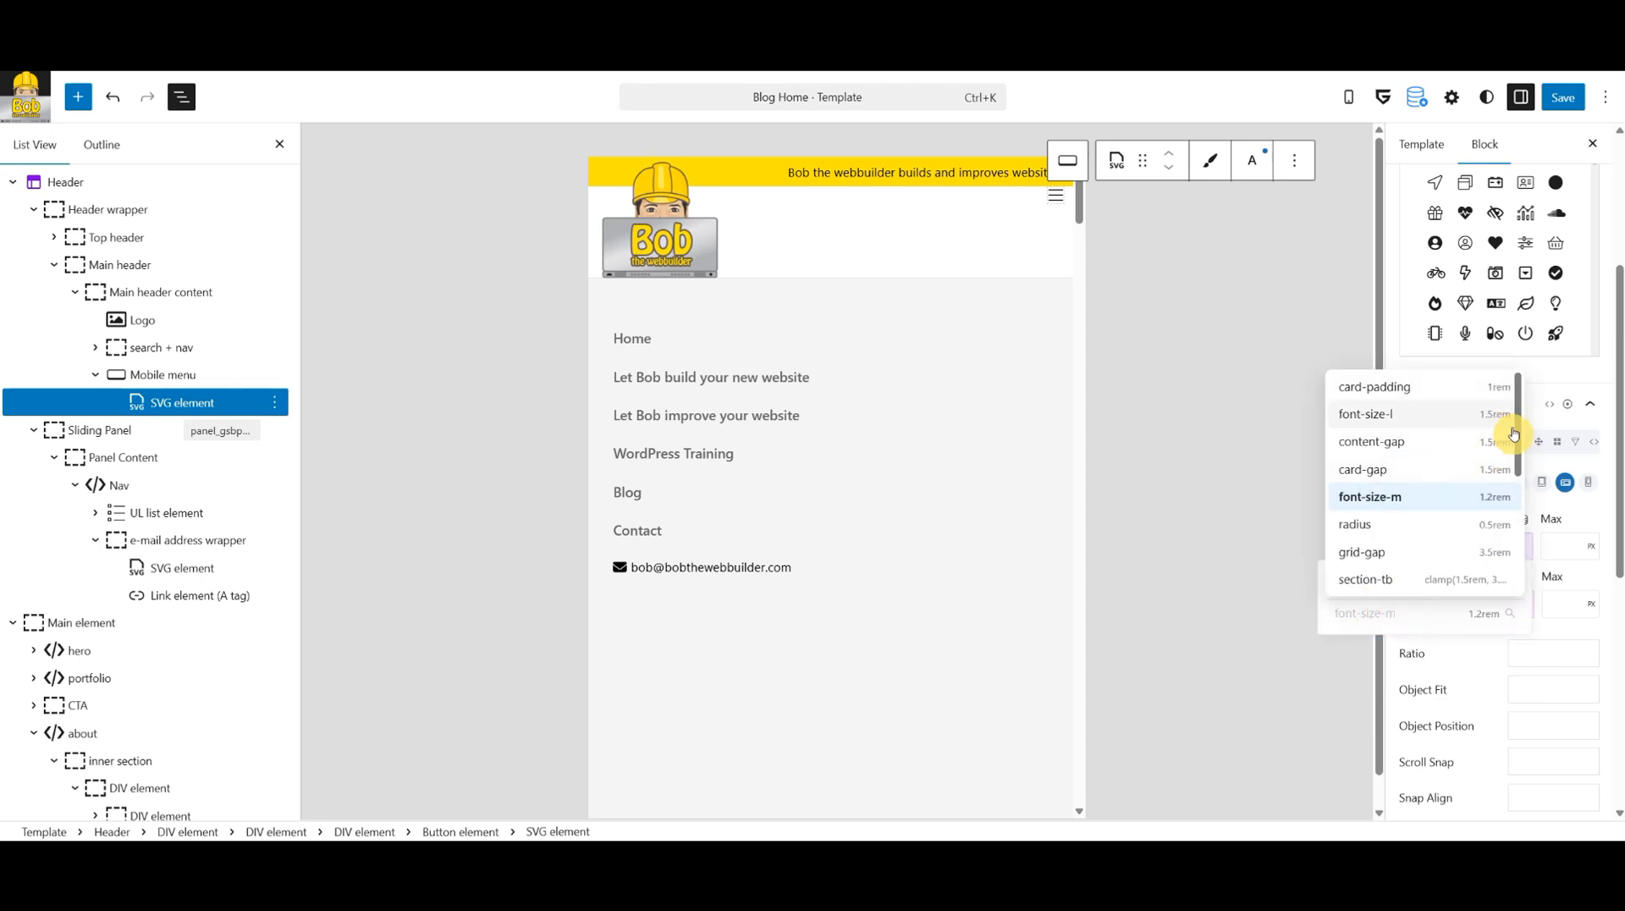
{"action": "mouse_move", "coordinate": [1521, 436]}
{"action": "left_mouse_down"}
{"action": "mouse_move", "coordinate": [1515, 550]}
{"action": "mouse_move", "coordinate": [1511, 428]}
{"action": "left_mouse_up"}
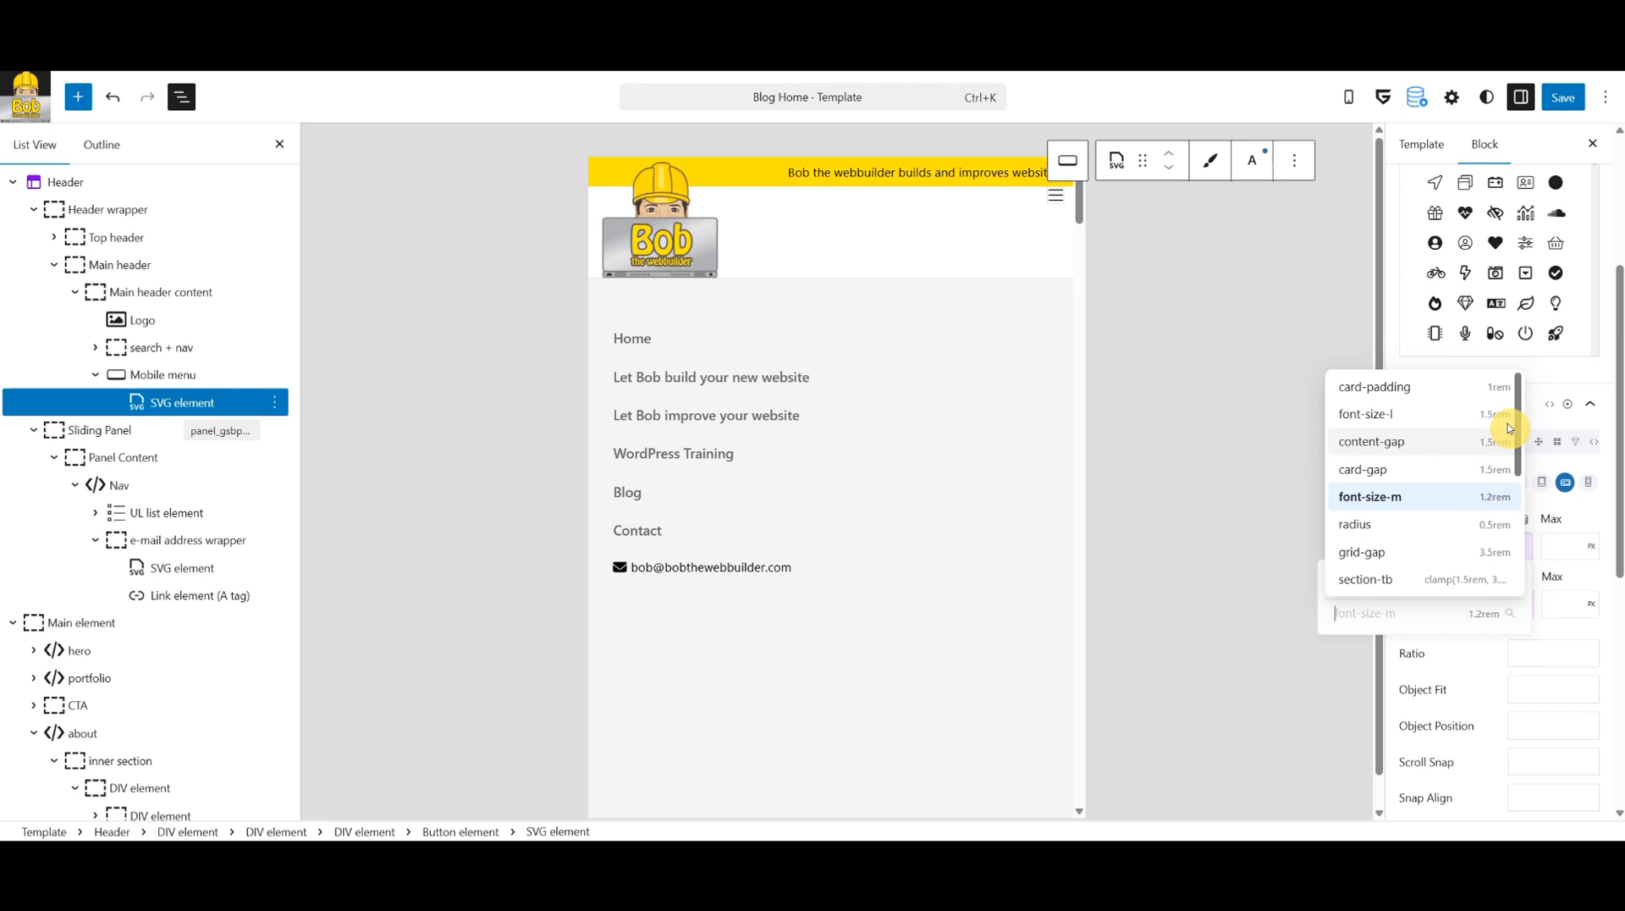
{"action": "left_click", "coordinate": [1481, 416]}
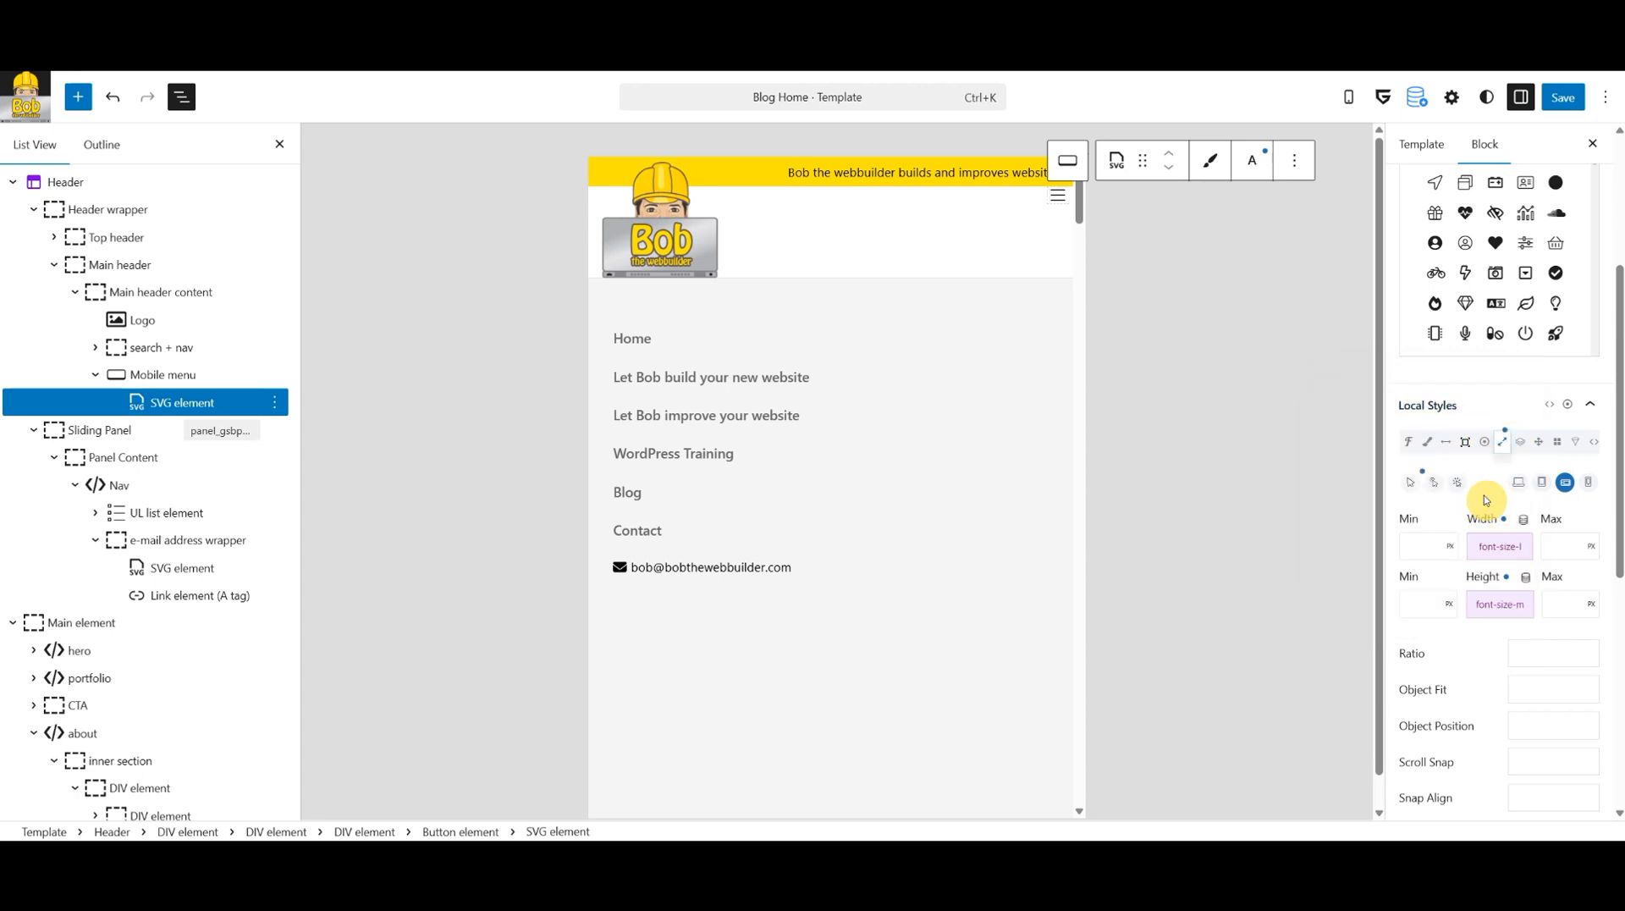
Clear the hamburger SVG element's width and height presets and set both dimensions to 3rem on landscape mobile.
{"action": "left_click", "coordinate": [1504, 521]}
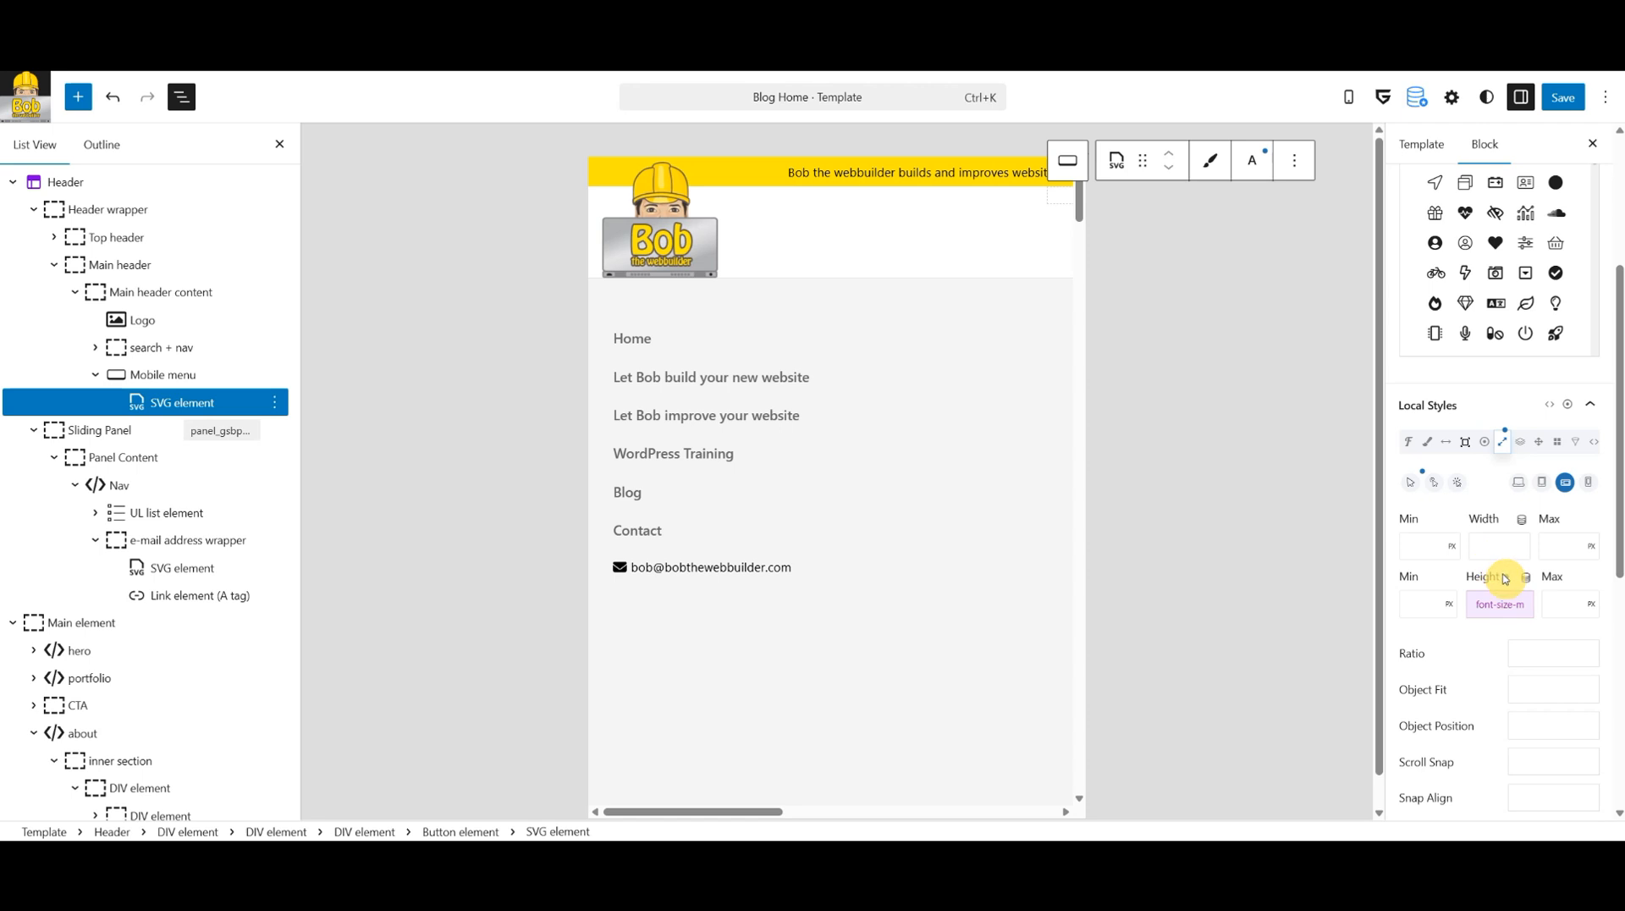
{"action": "left_click", "coordinate": [1506, 582]}
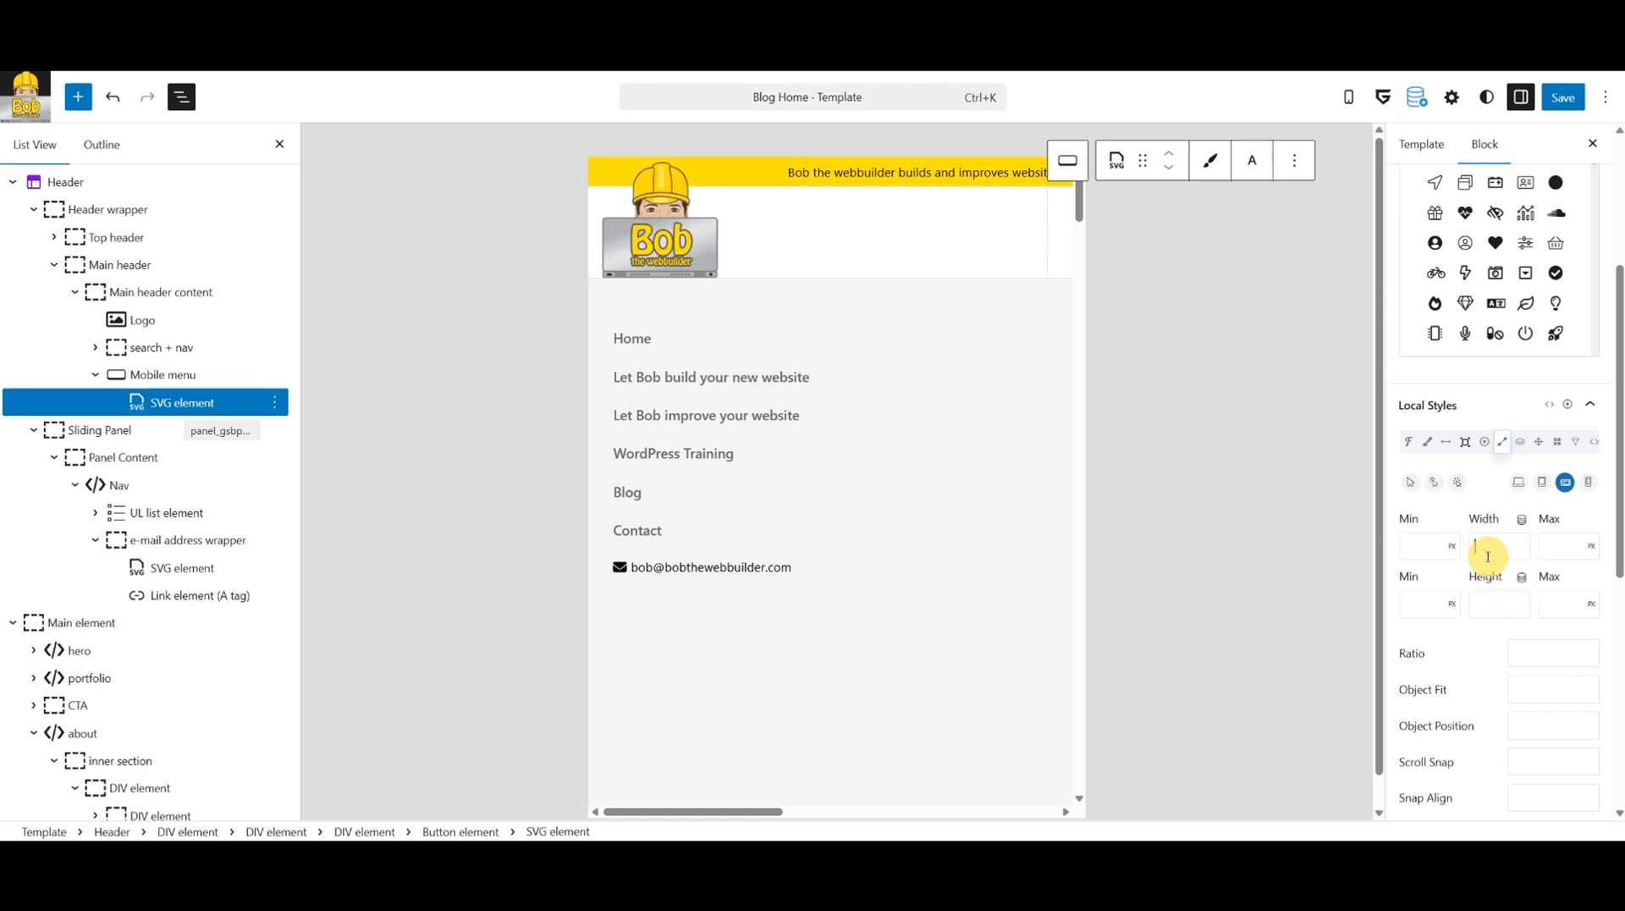
{"action": "left_click", "coordinate": [1486, 550]}
{"action": "type", "text": "3rem"}
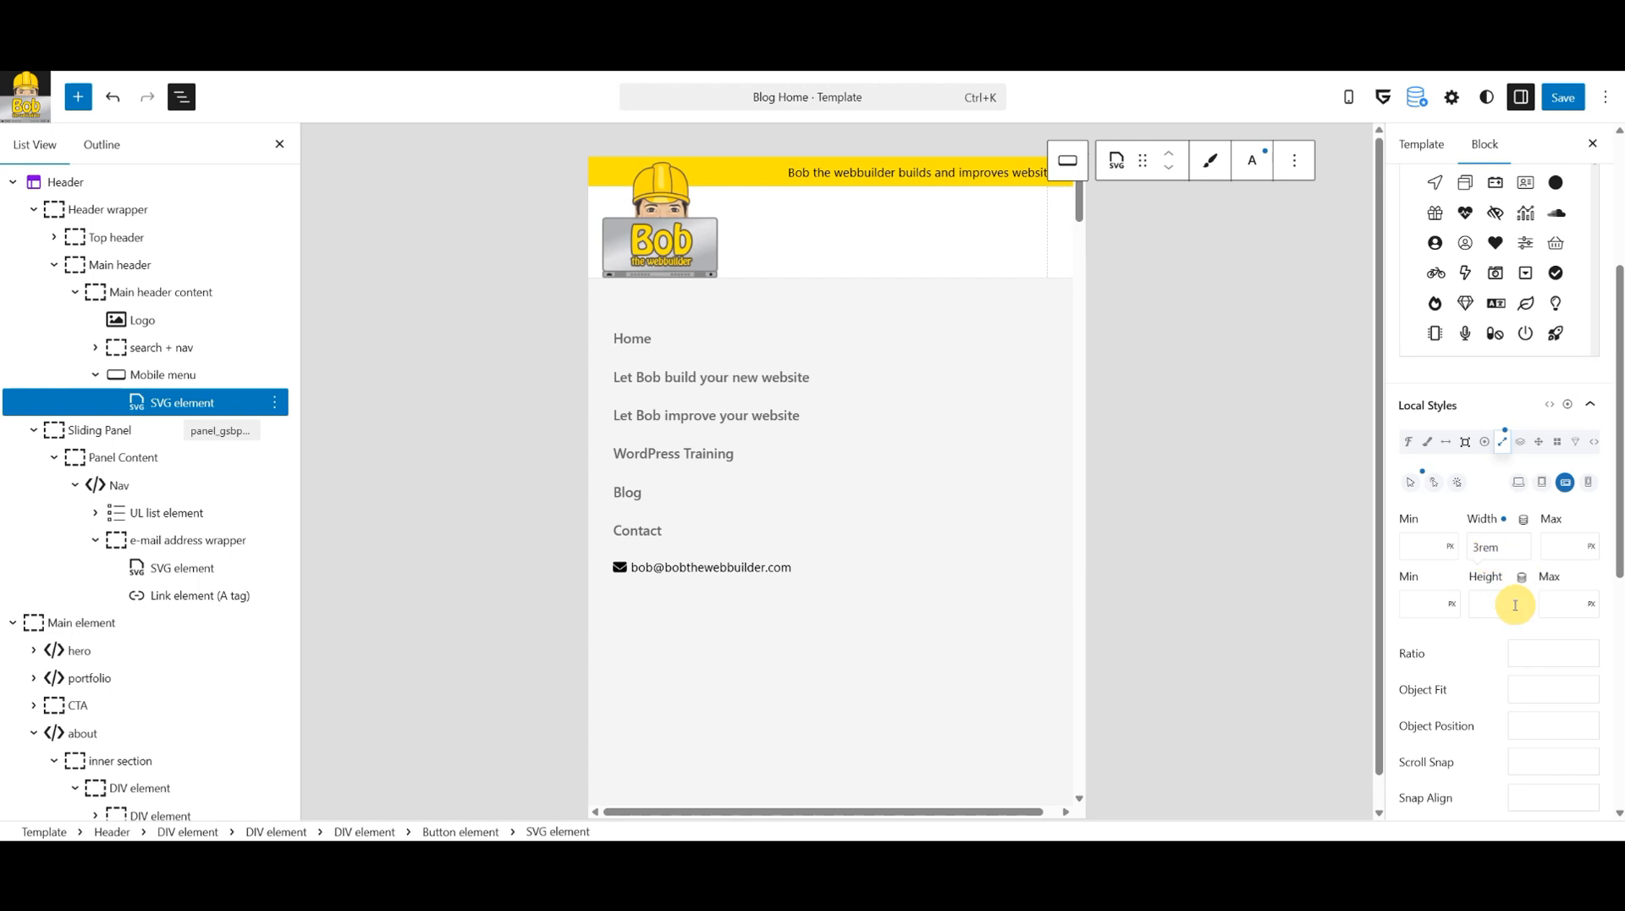
{"action": "left_click", "coordinate": [1501, 610]}
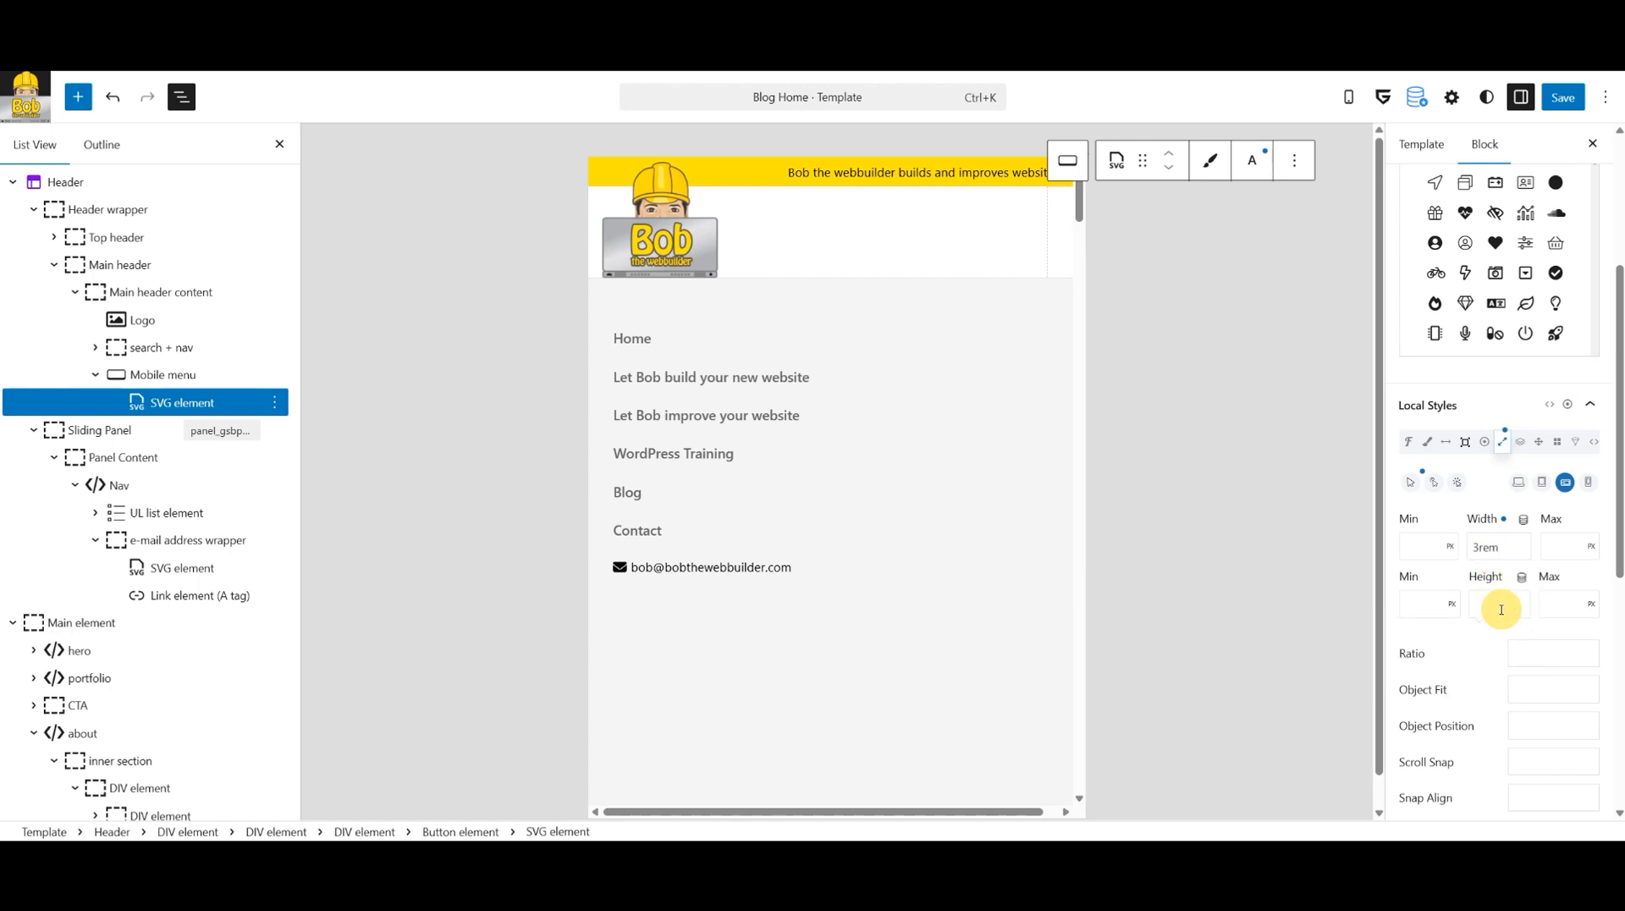
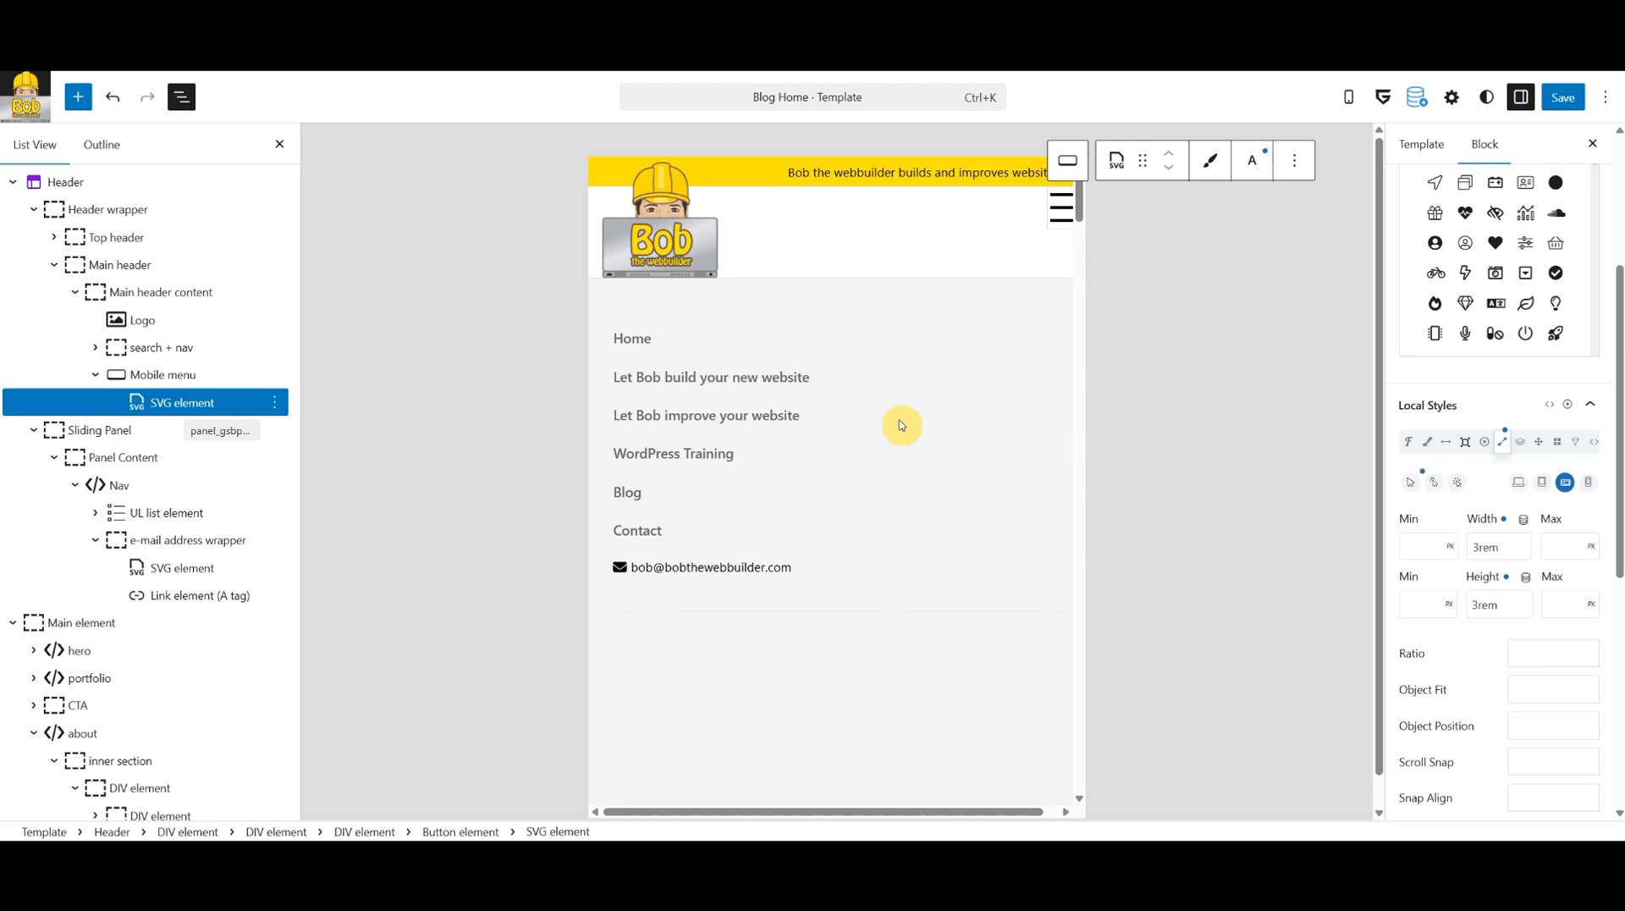
Set the hamburger SVG element's height and width to 2rem on landscape mobile.
{"action": "left_click_drag", "start_coordinate": [1476, 603], "coordinate": [1459, 613]}
{"action": "type", "text": "2"}
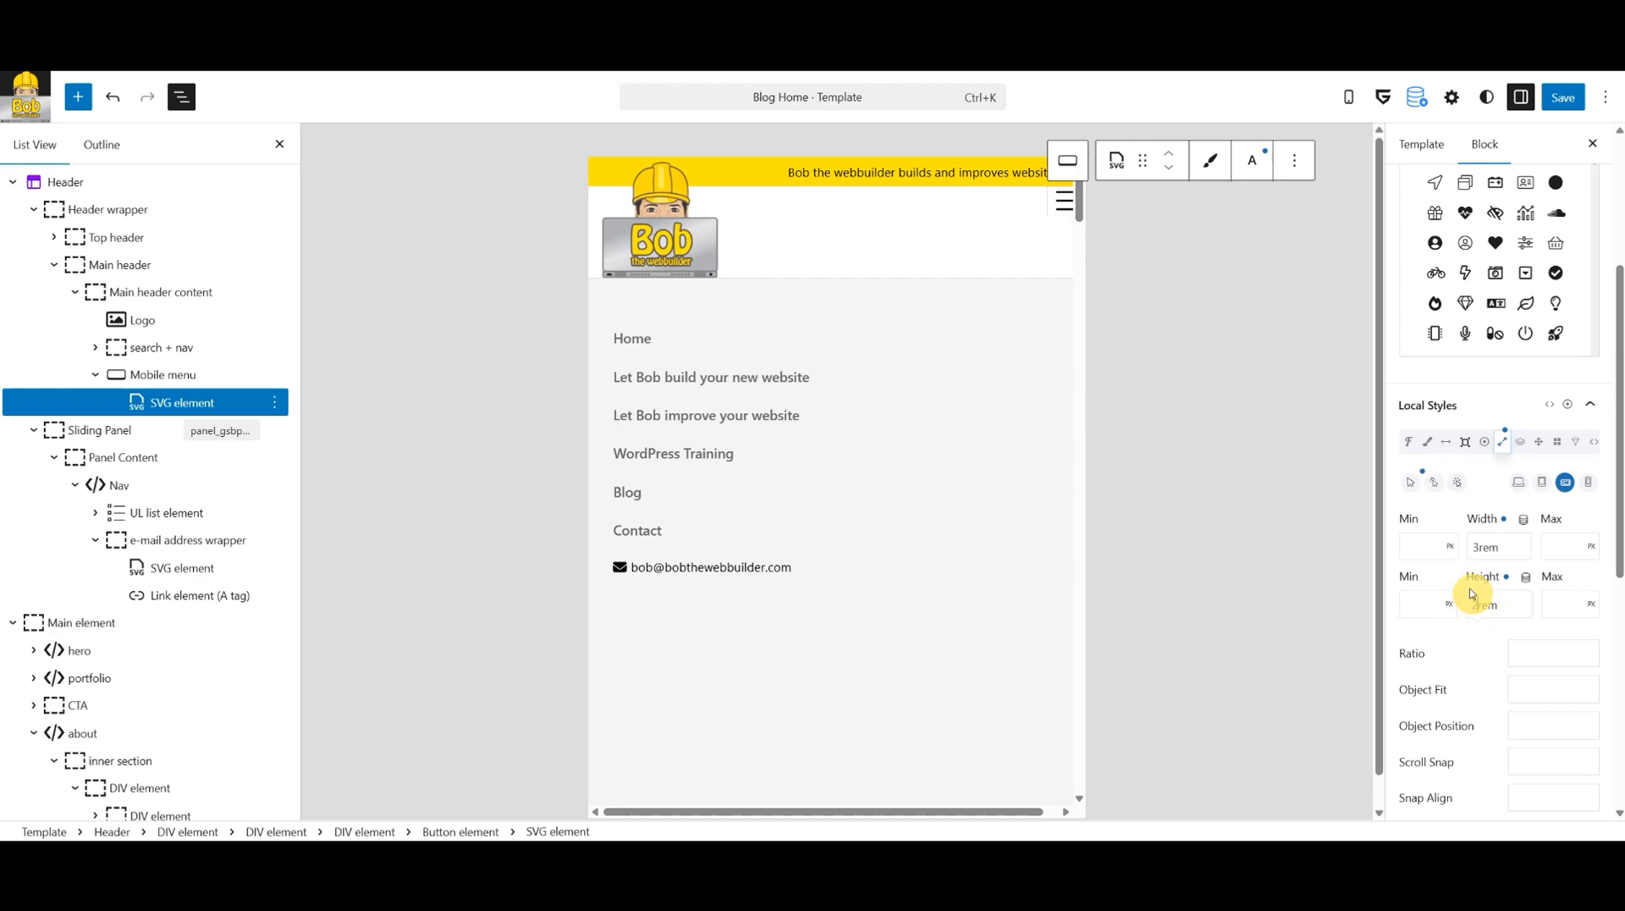
{"action": "left_click", "coordinate": [1478, 546]}
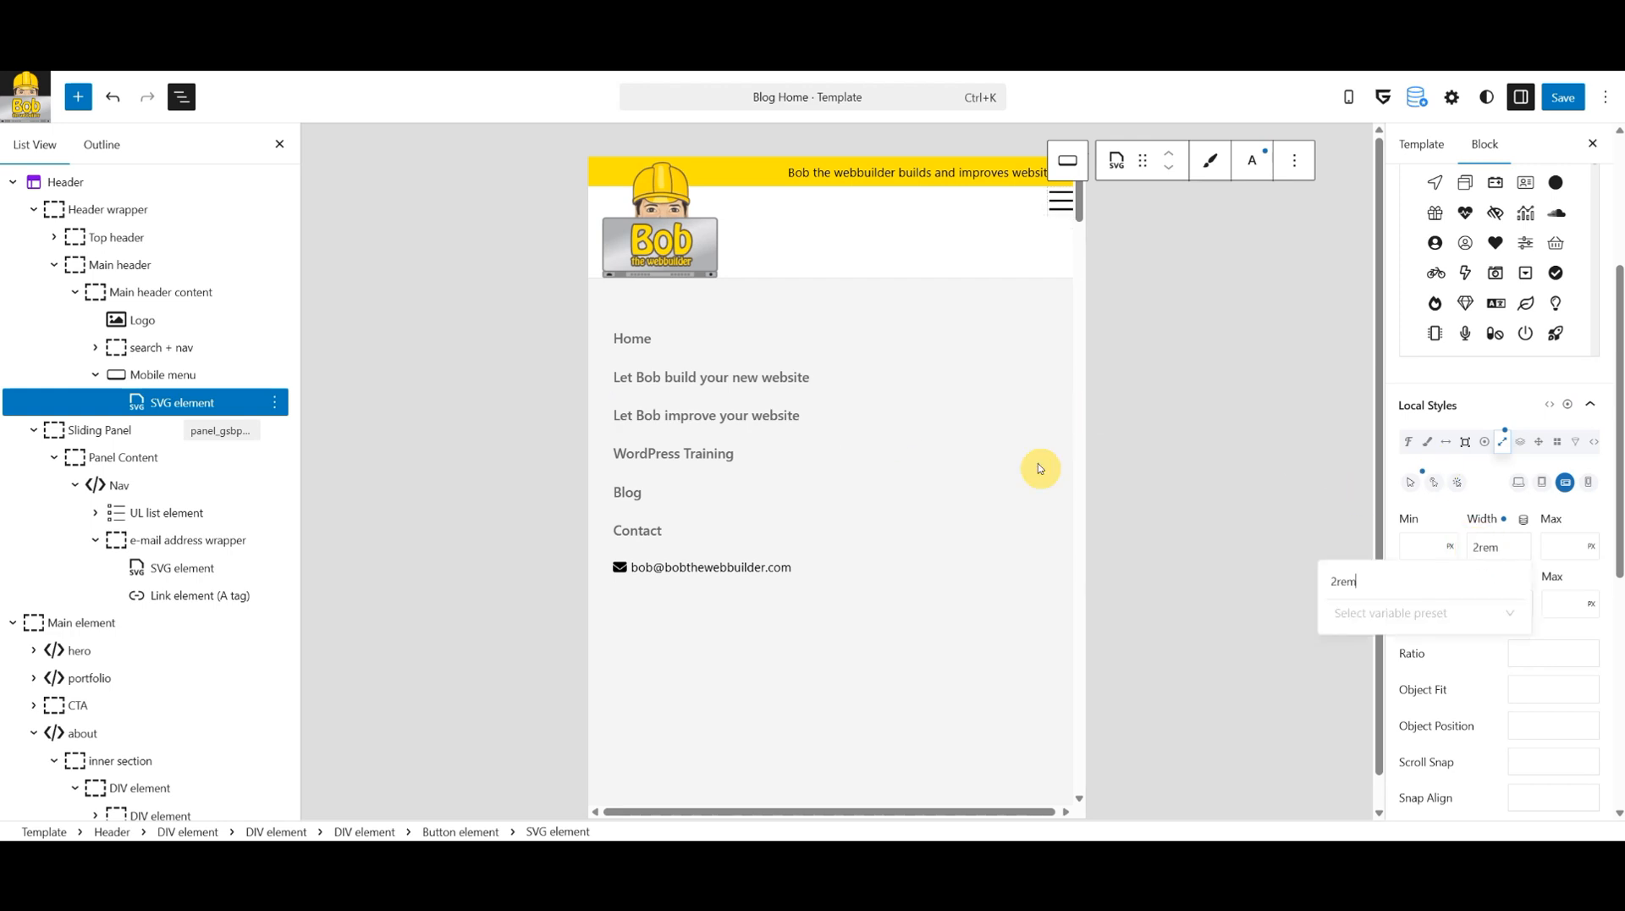
Clear the Mobile menu button's width and height presets and set both dimensions to 2rem on landscape mobile.
{"action": "left_click", "coordinate": [169, 375]}
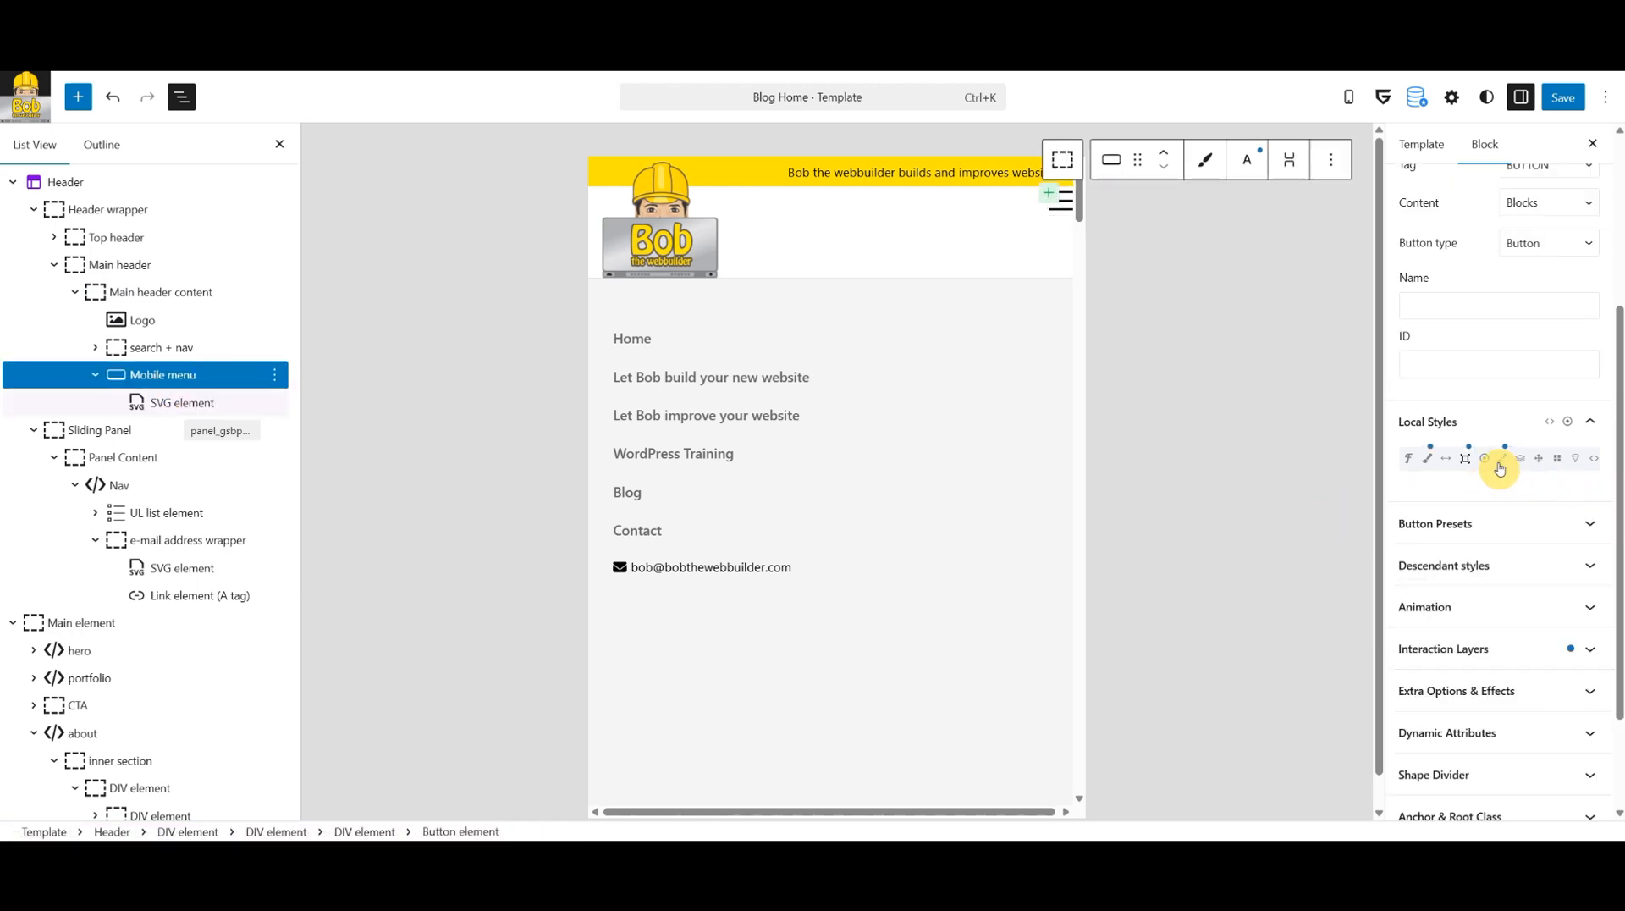
{"action": "left_click", "coordinate": [1503, 461]}
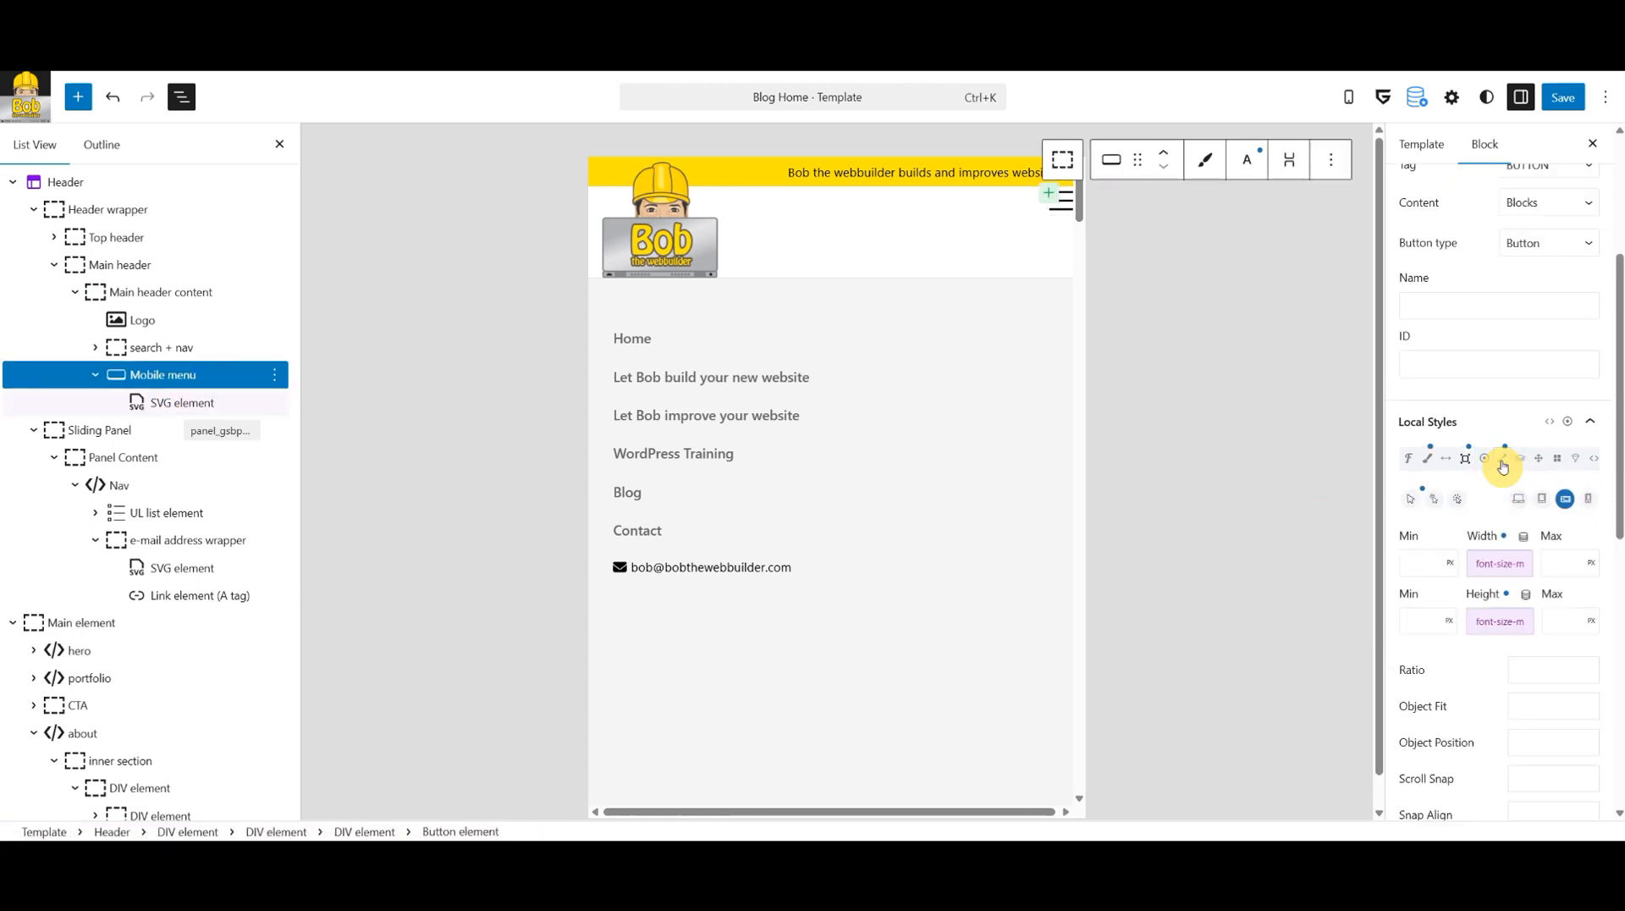
{"action": "left_click", "coordinate": [1505, 538]}
{"action": "left_click", "coordinate": [1506, 593]}
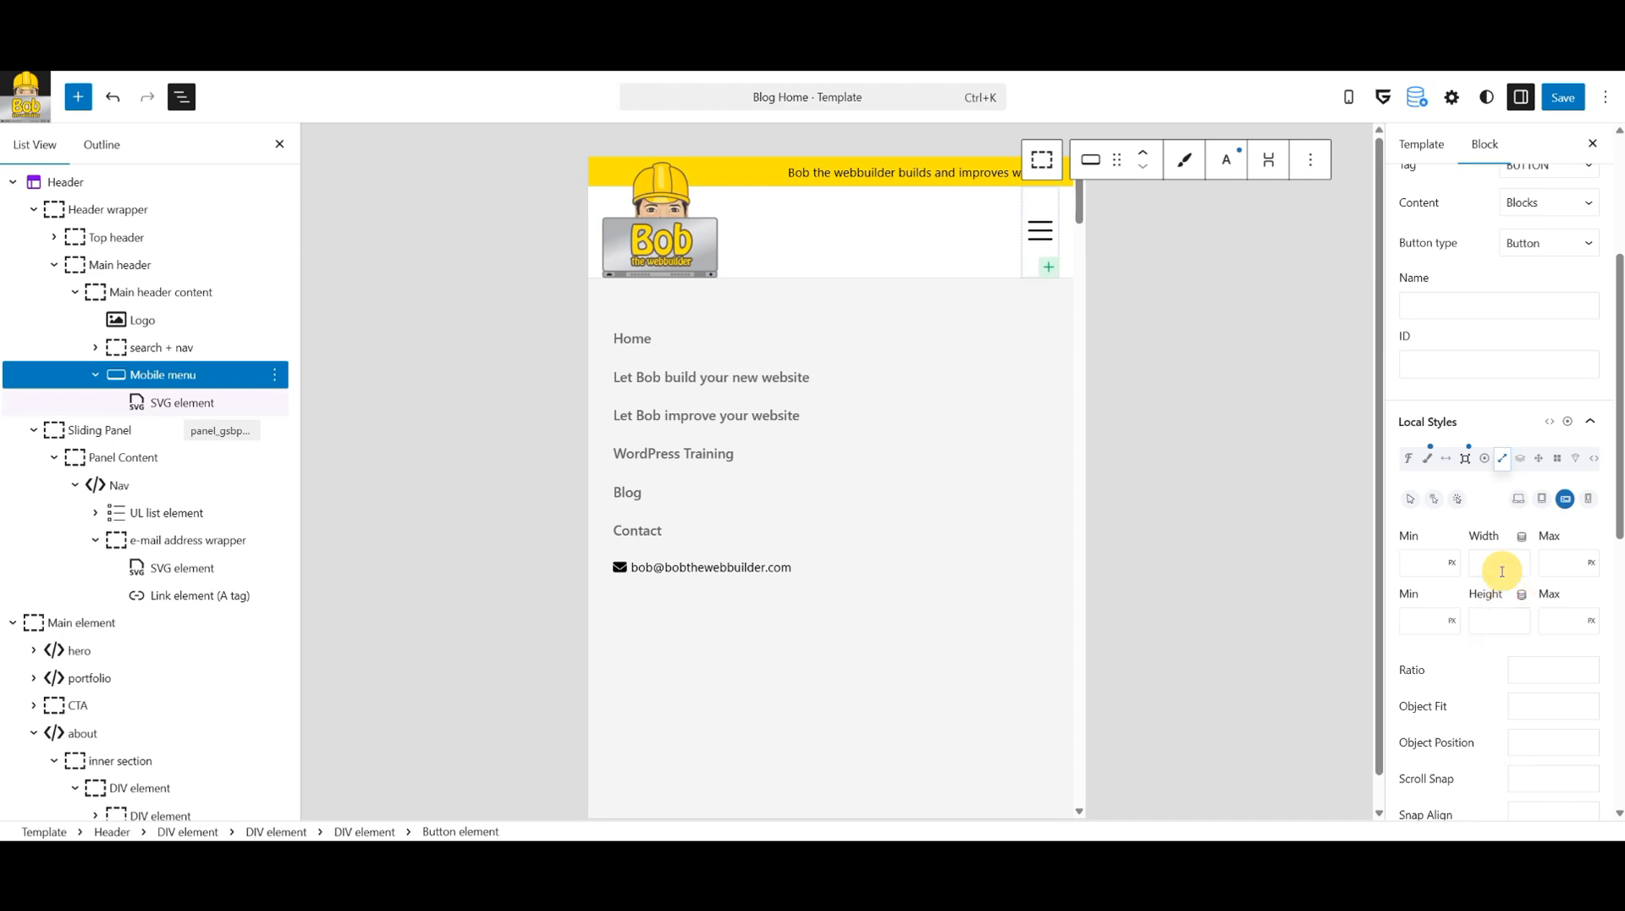
{"action": "left_click", "coordinate": [1503, 563]}
{"action": "left_click", "coordinate": [1503, 563]}
{"action": "type", "text": "2rem"}
{"action": "key", "text": "Tab"}
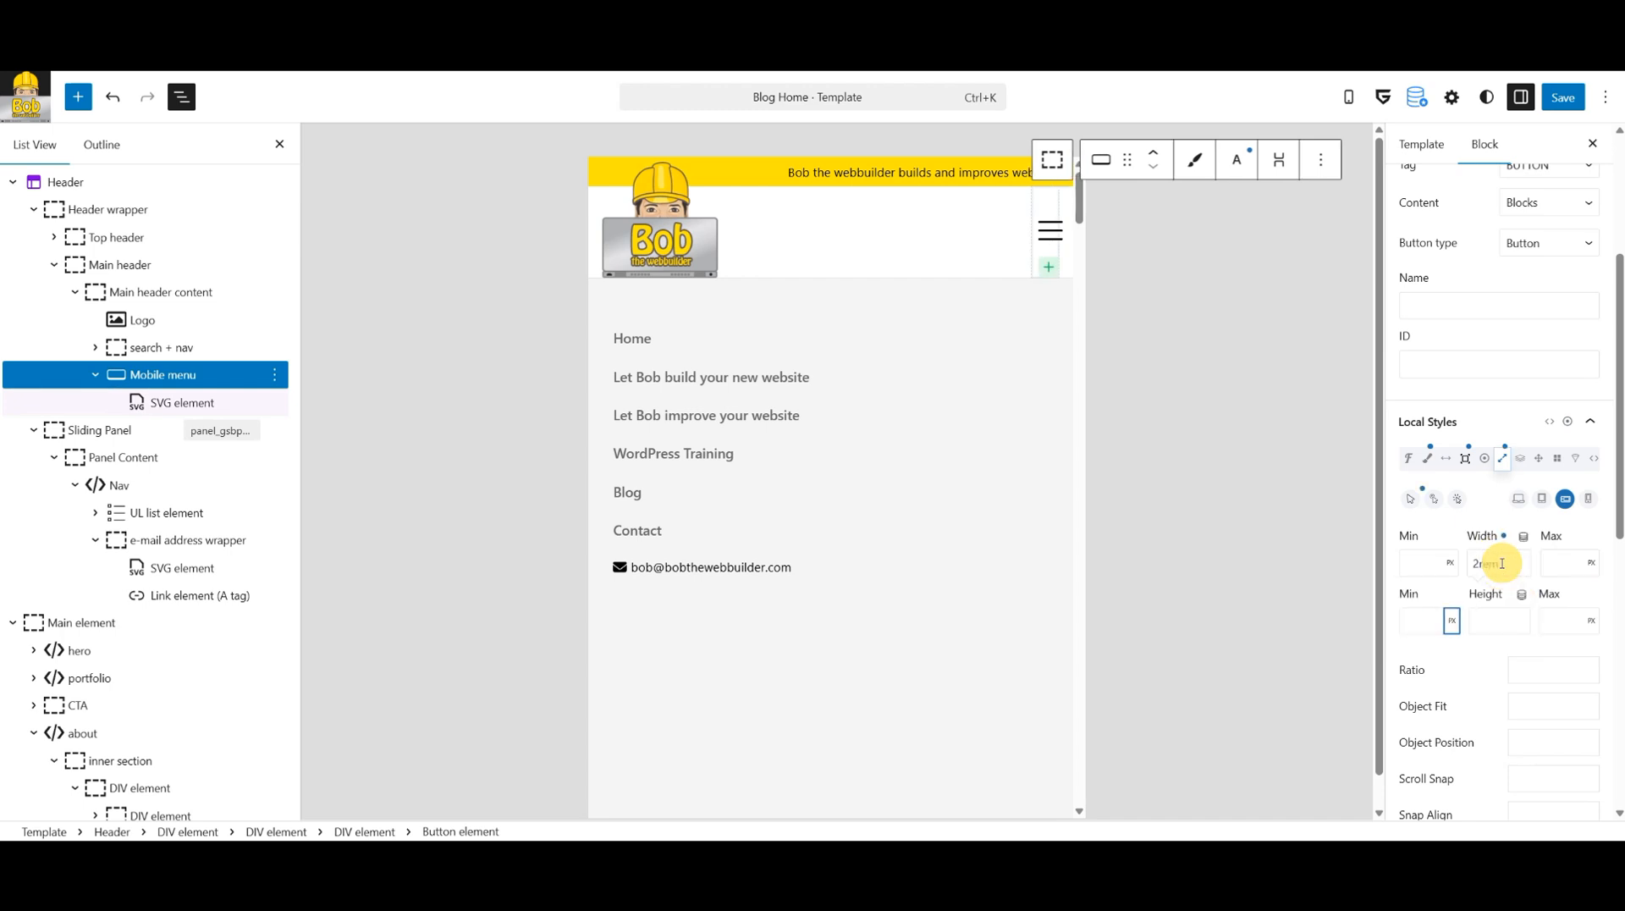
{"action": "type", "text": "2rem"}
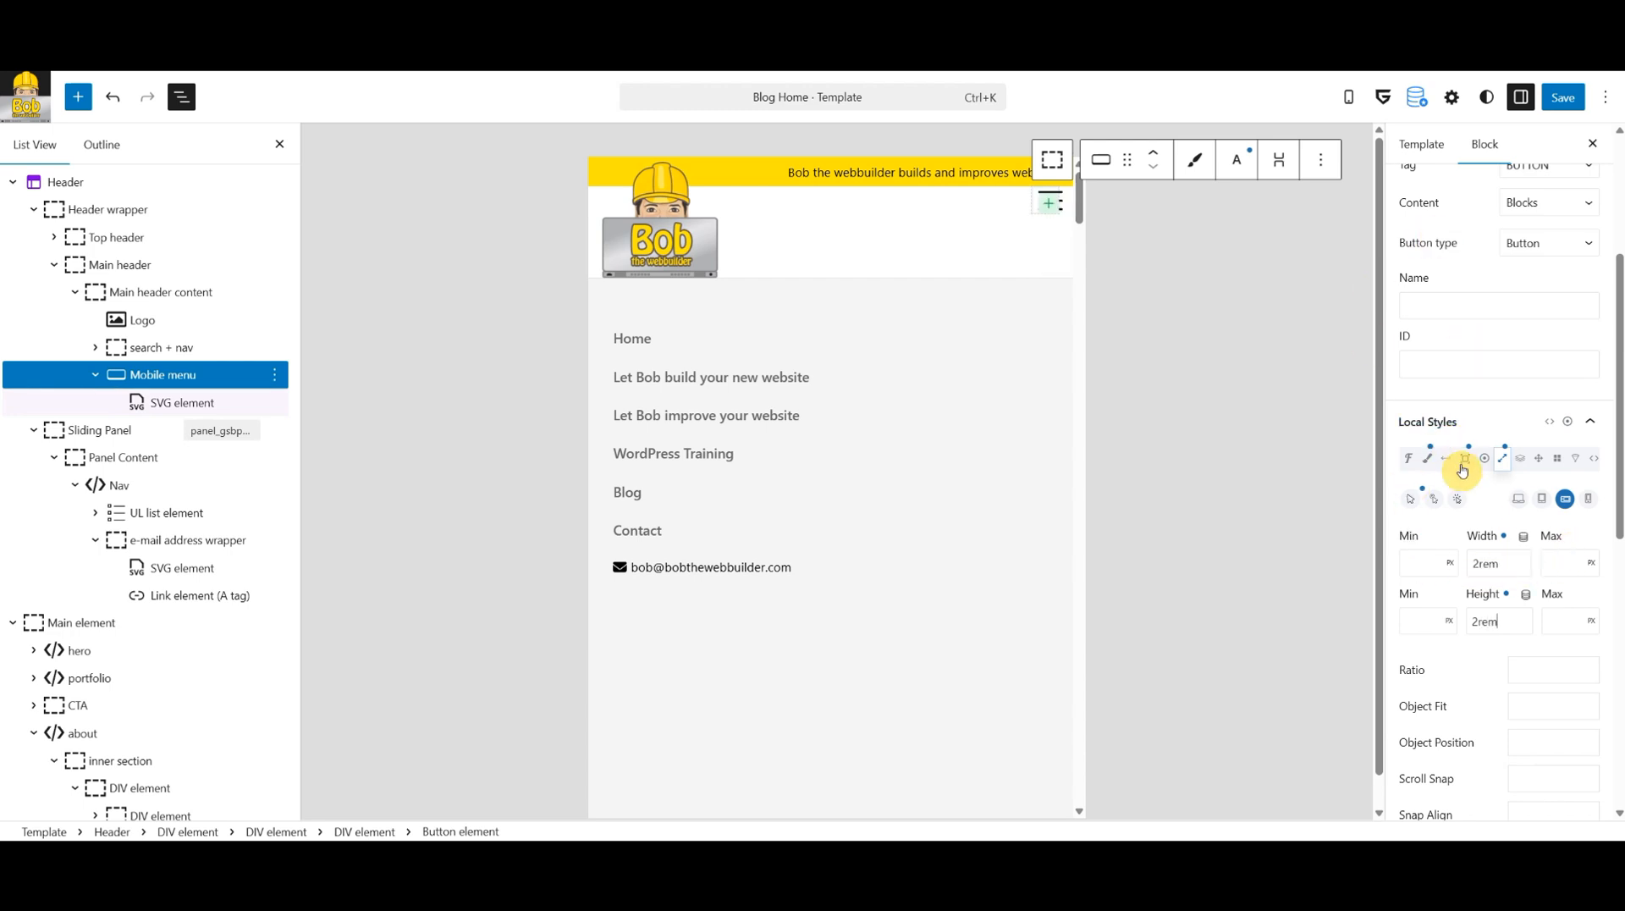
Apply the card-padding variable preset to the Mobile menu button's top and right padding on landscape mobile.
{"action": "left_click", "coordinate": [1446, 466]}
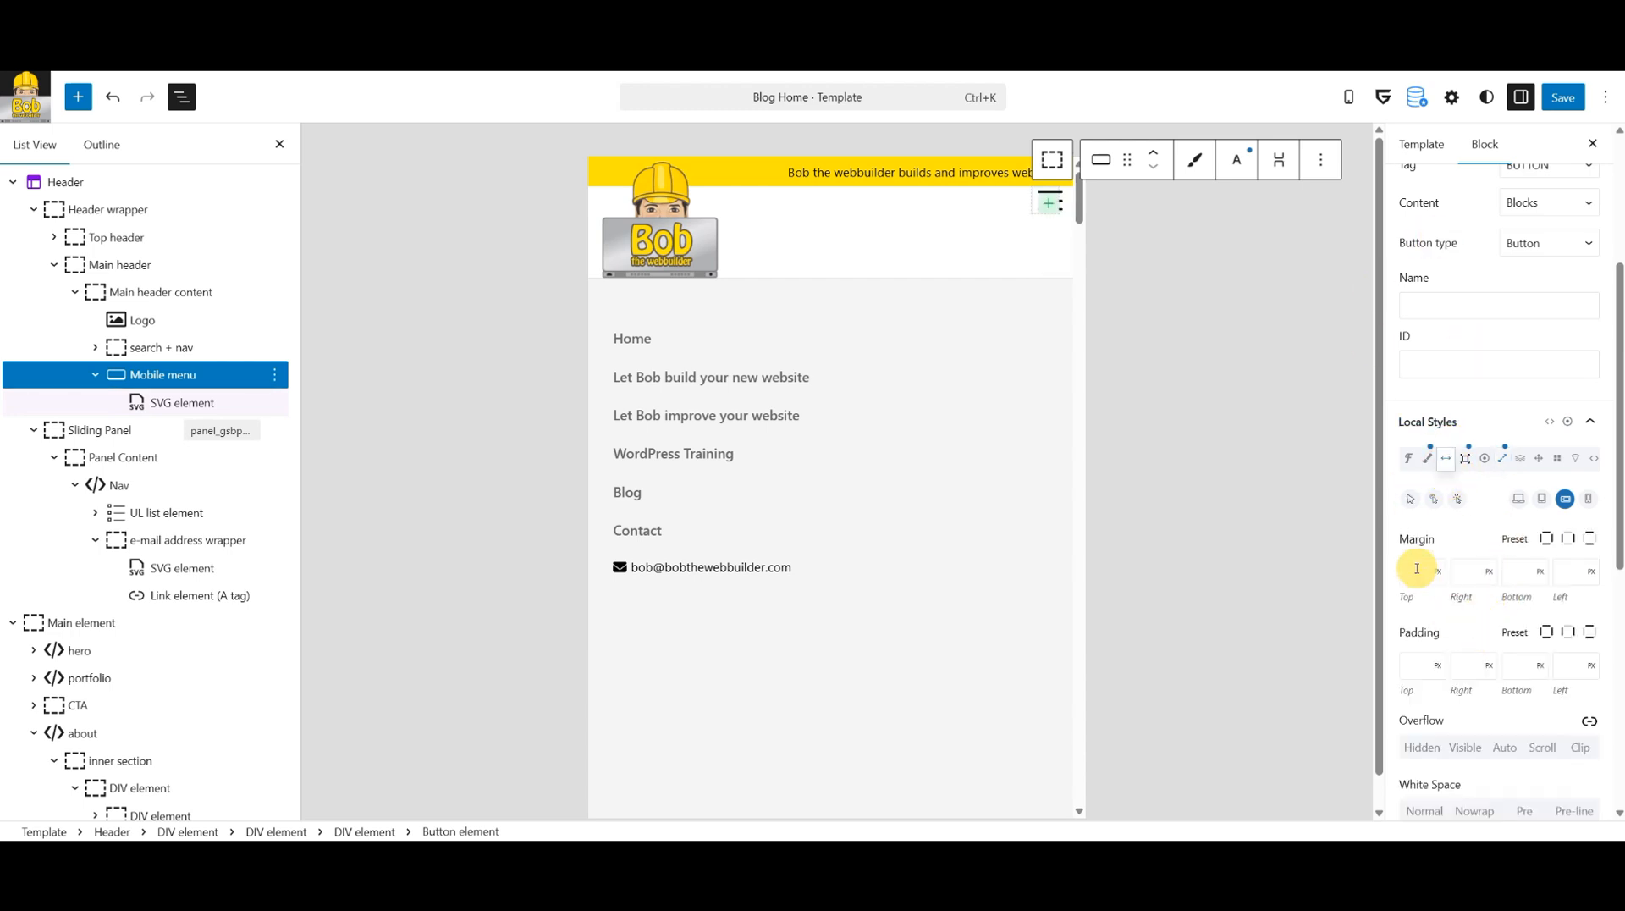
{"action": "left_click", "coordinate": [1411, 684]}
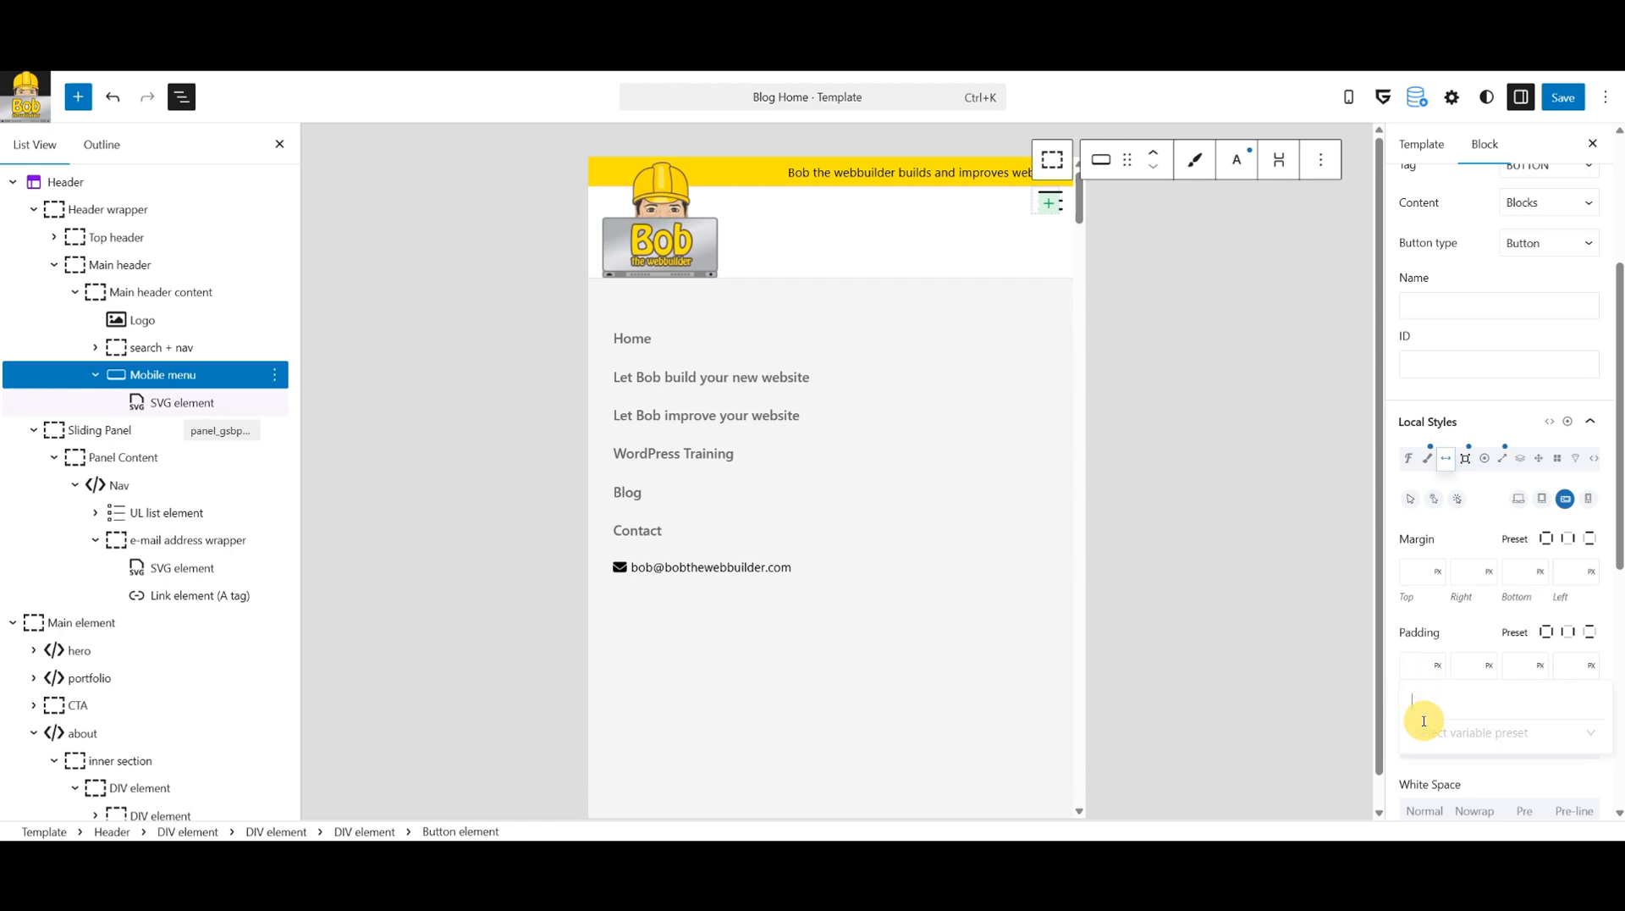
{"action": "left_click", "coordinate": [1430, 734]}
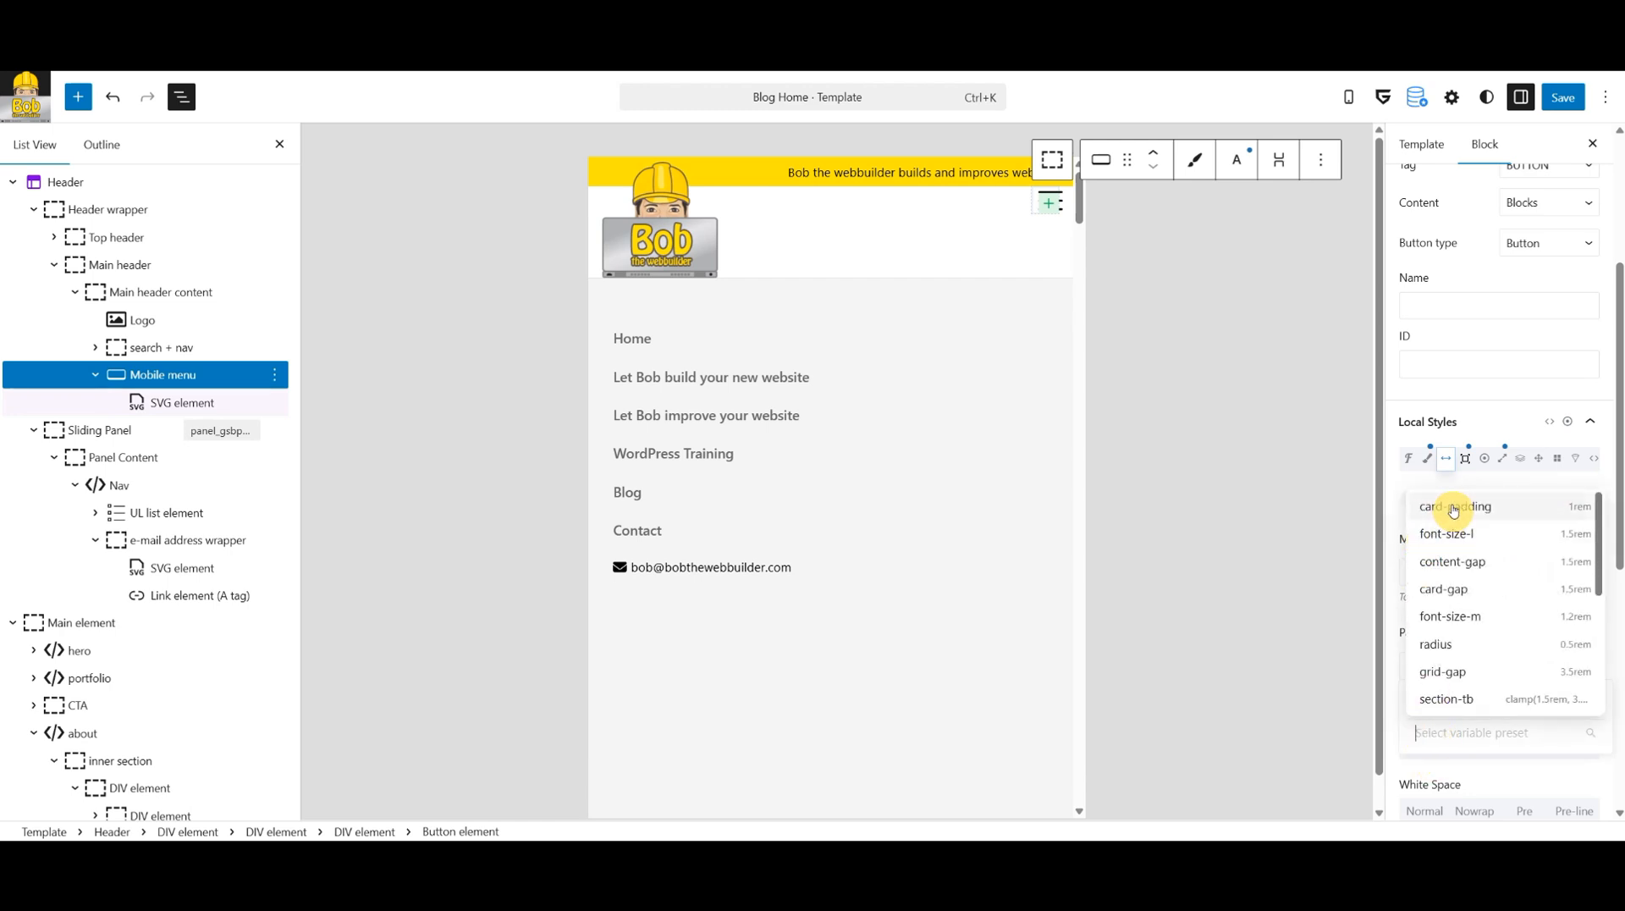
{"action": "left_click", "coordinate": [1453, 506]}
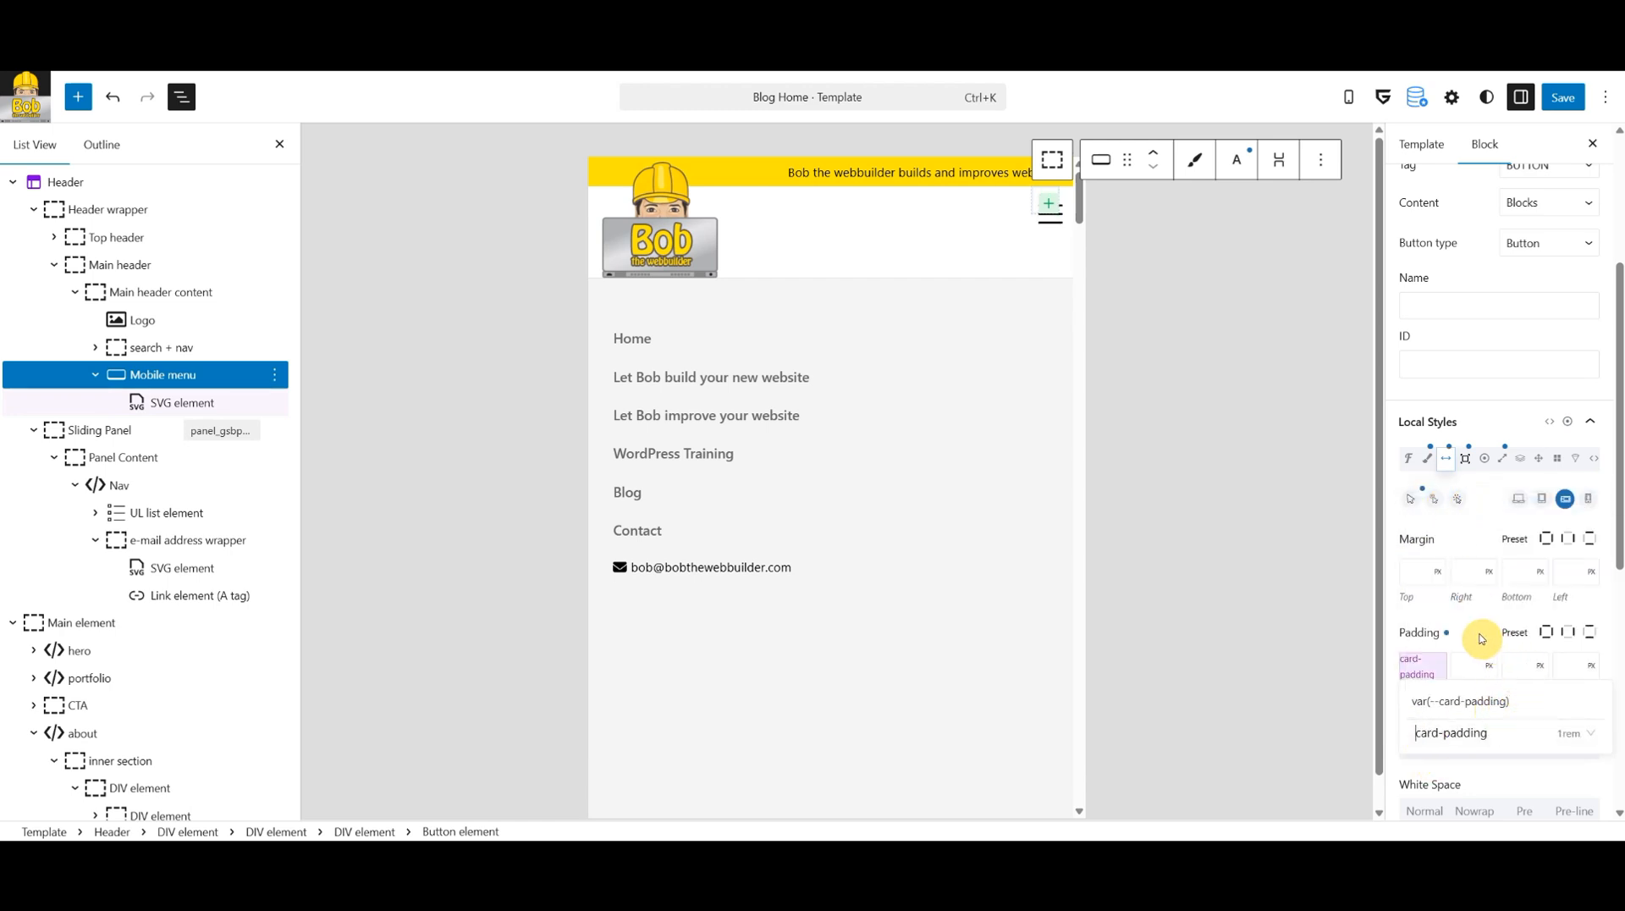
{"action": "left_click", "coordinate": [1463, 677]}
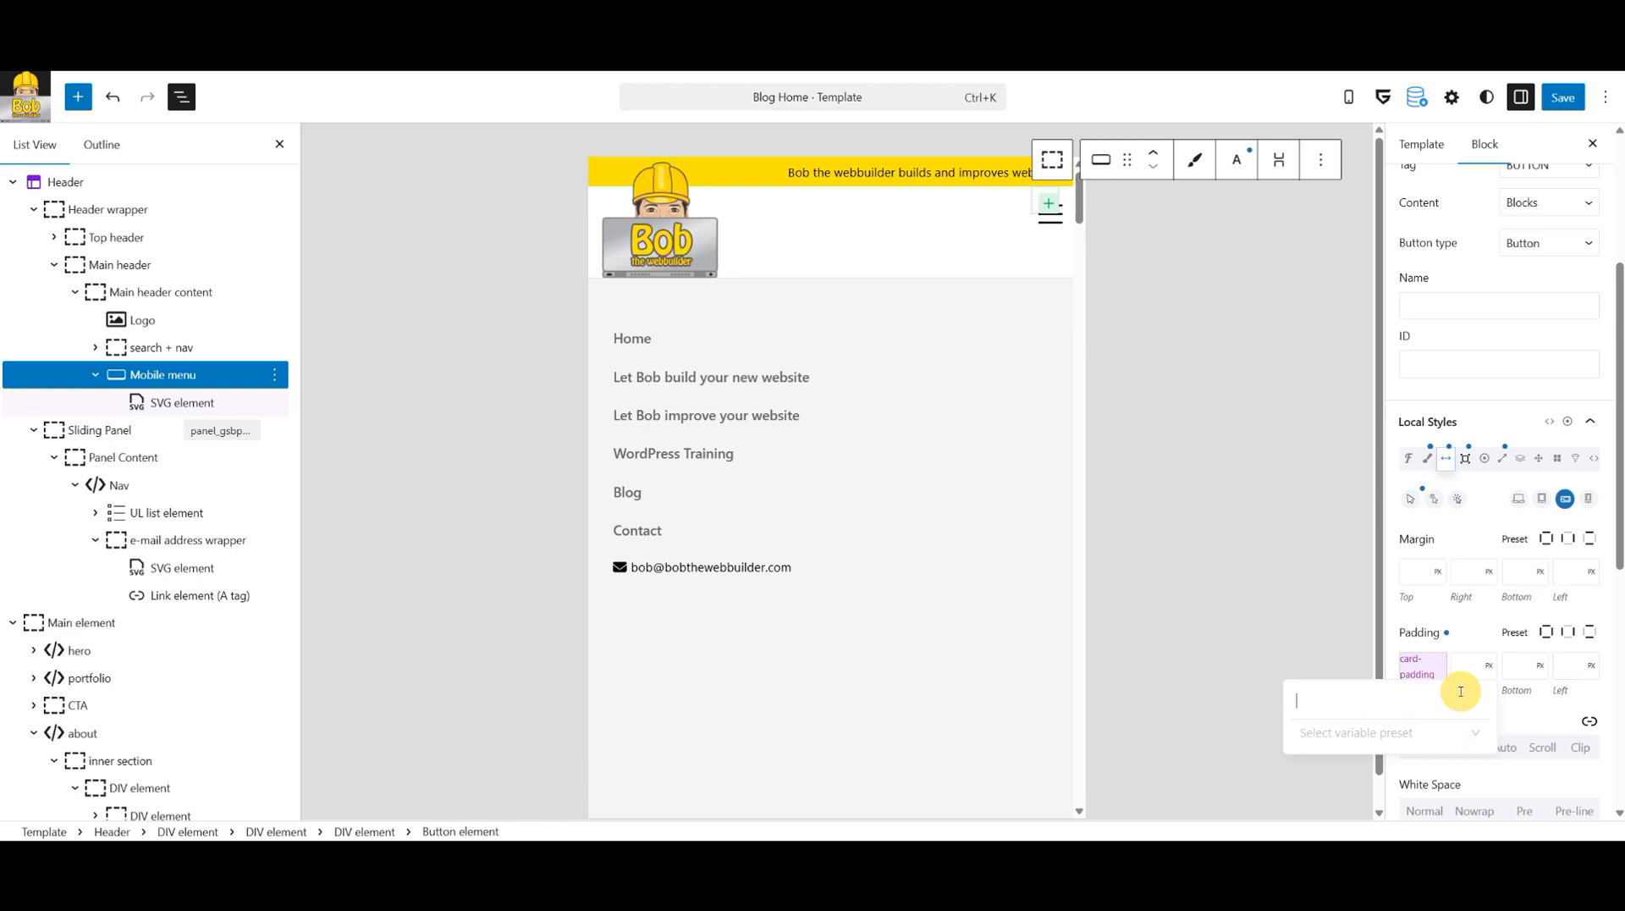
{"action": "left_click", "coordinate": [1386, 733]}
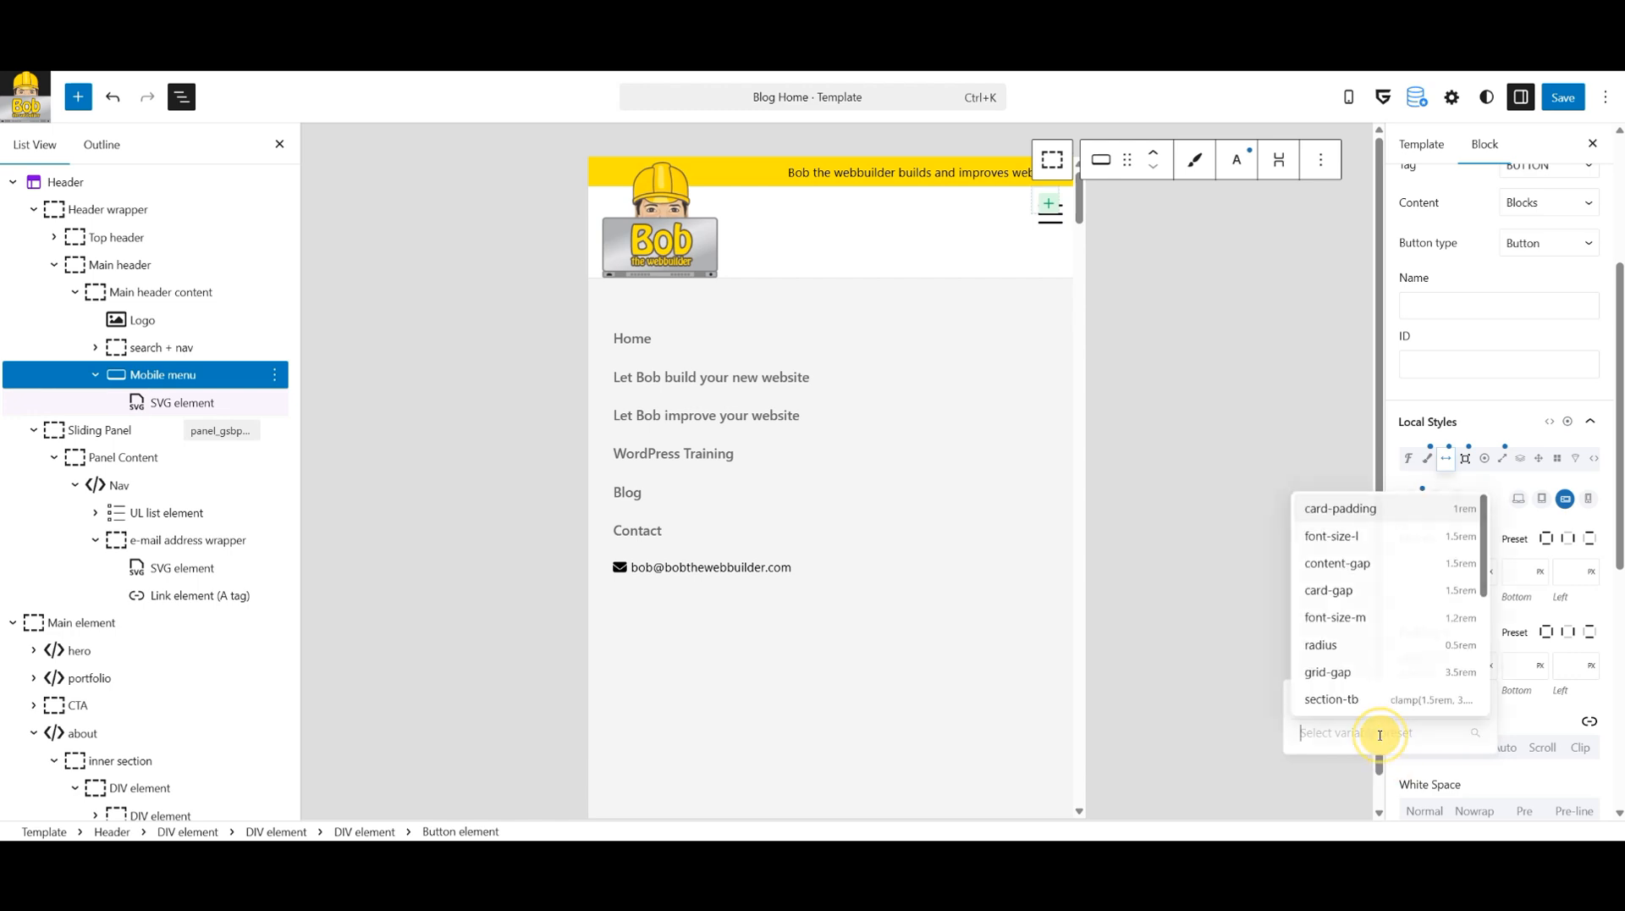
{"action": "left_click", "coordinate": [1340, 508]}
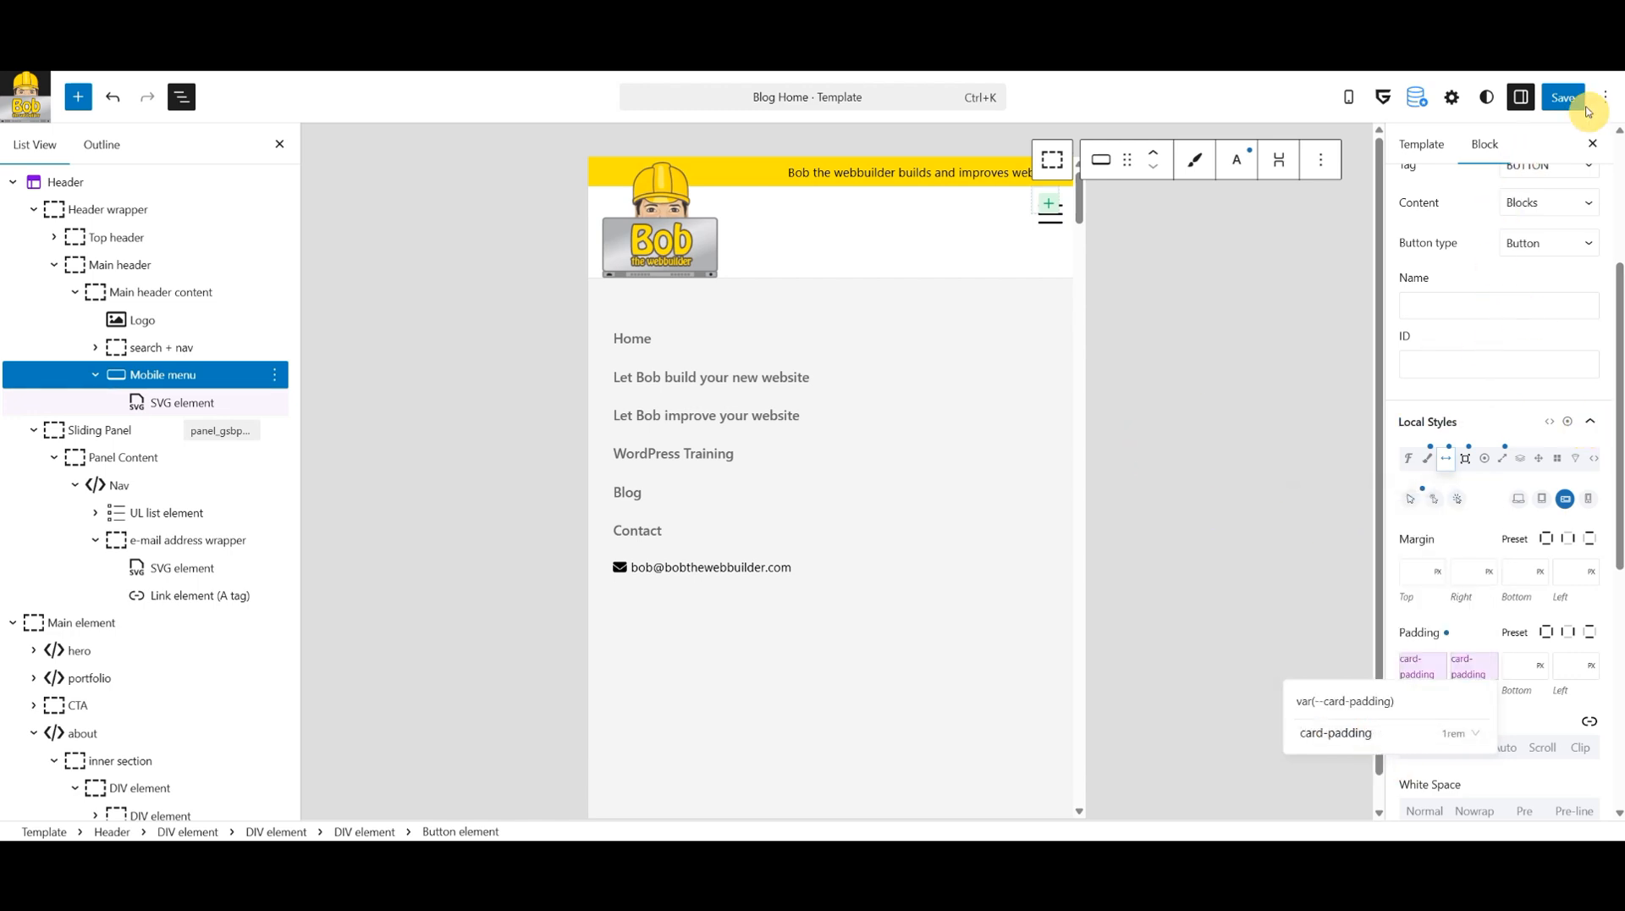
Save the header changes and test opening and closing the sliding panel in the Samsung Galaxy S8+ preview.
{"action": "left_click", "coordinate": [1565, 97]}
{"action": "left_click", "coordinate": [1566, 96]}
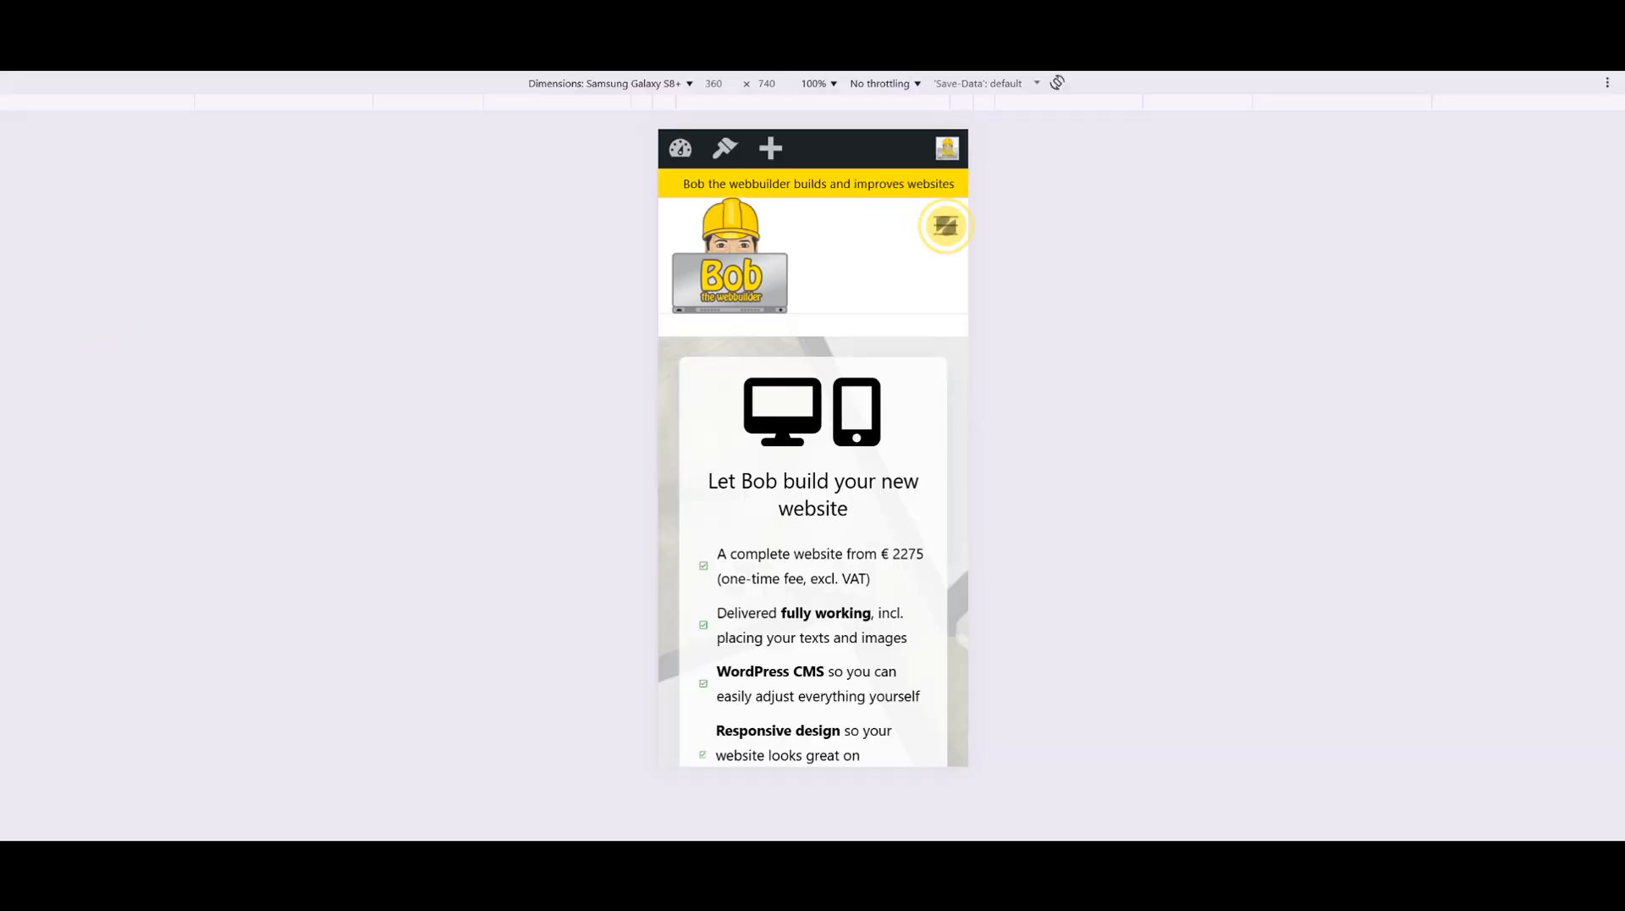
{"action": "left_click", "coordinate": [945, 225]}
{"action": "left_click", "coordinate": [938, 156]}
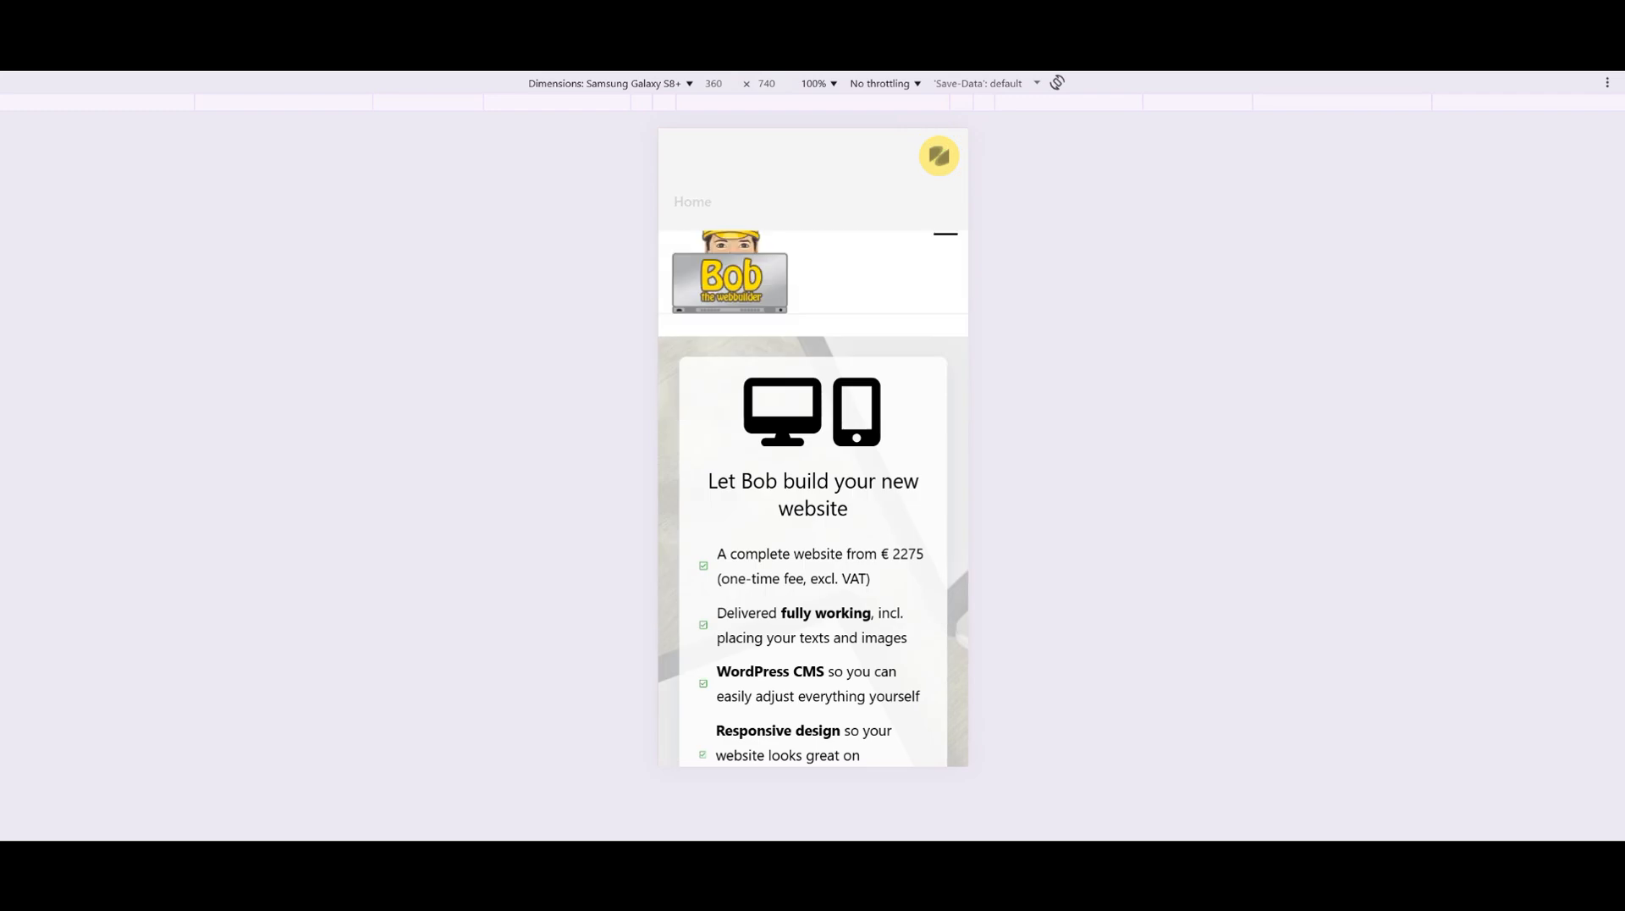
Switch the device preview to iPad Mini and test opening and closing the sliding panel with the hamburger button.
{"action": "left_click", "coordinate": [673, 84]}
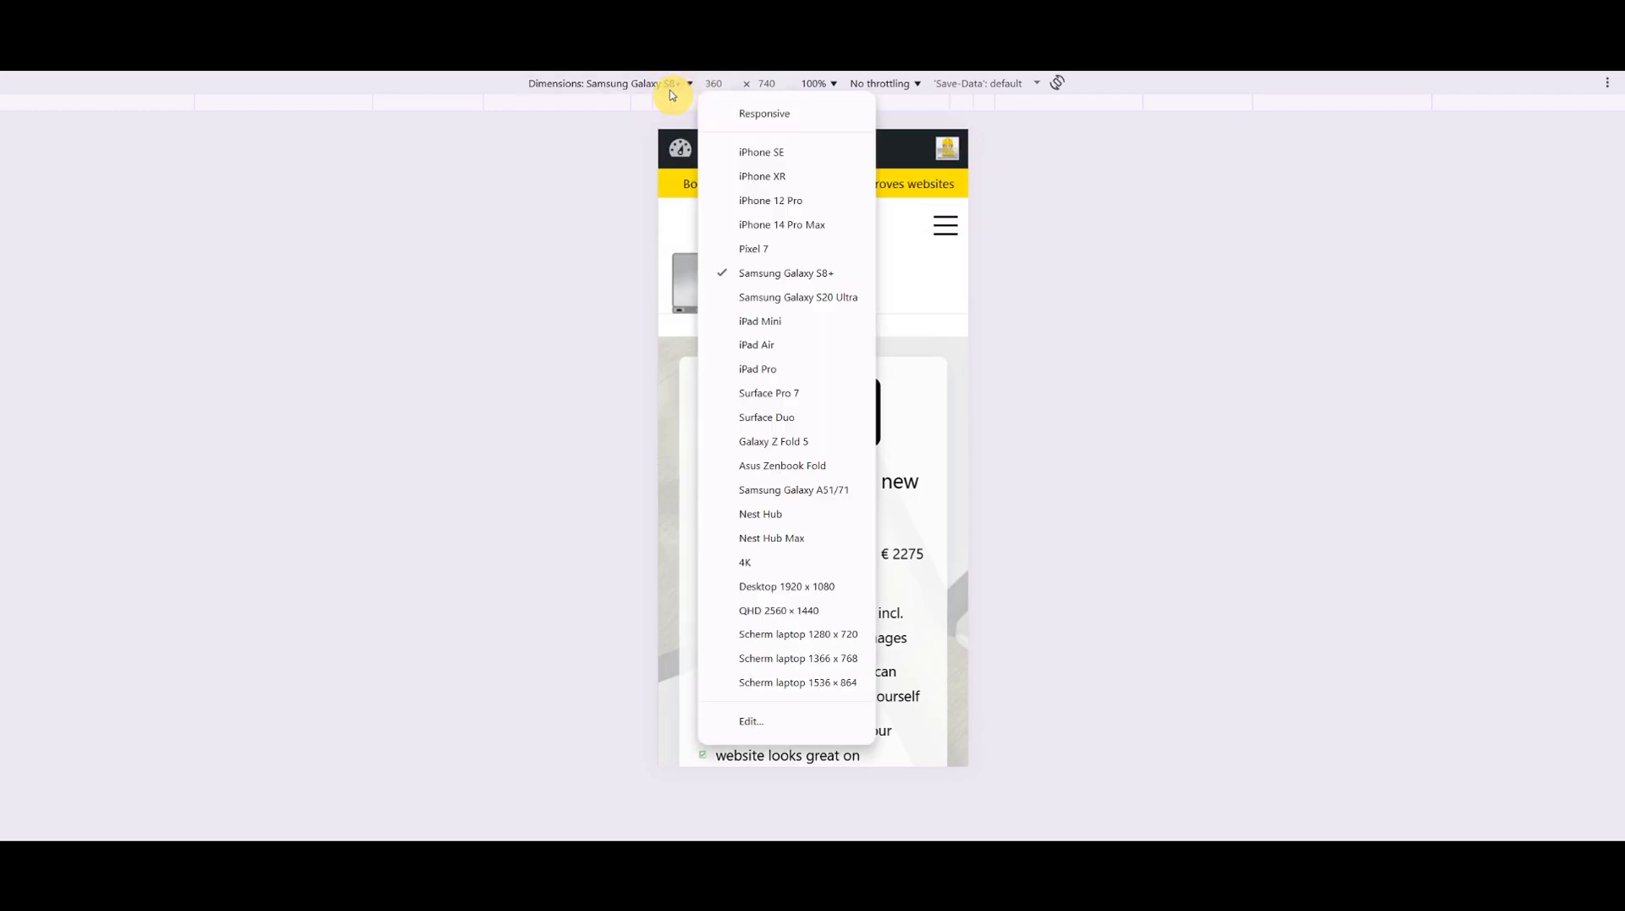
{"action": "left_click", "coordinate": [777, 319]}
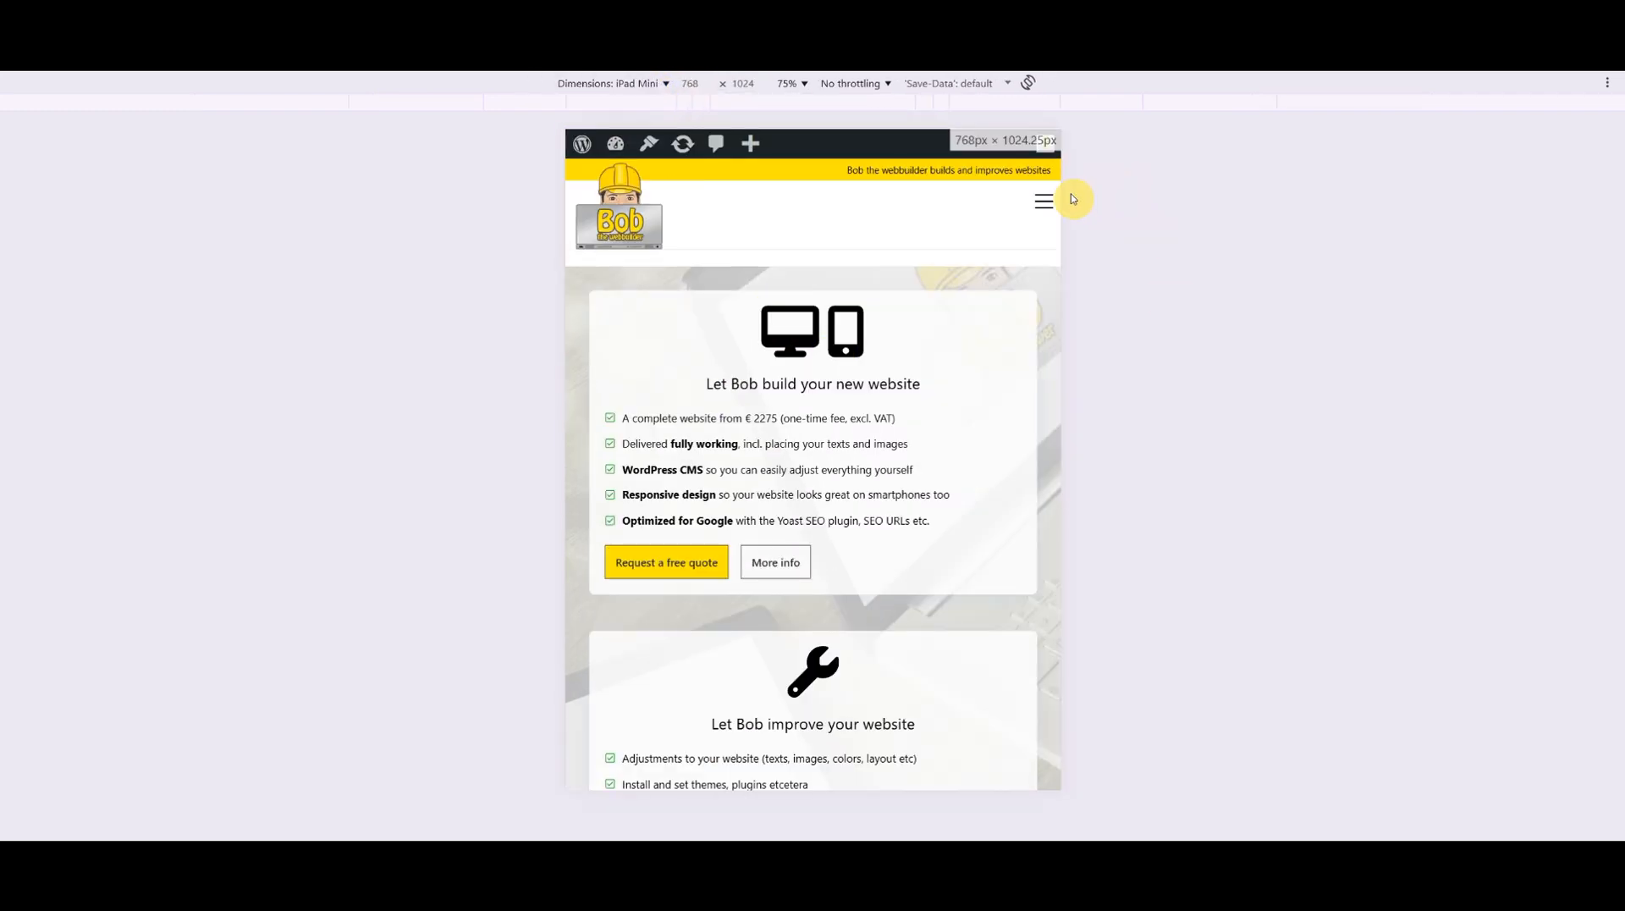
{"action": "left_click", "coordinate": [1044, 202]}
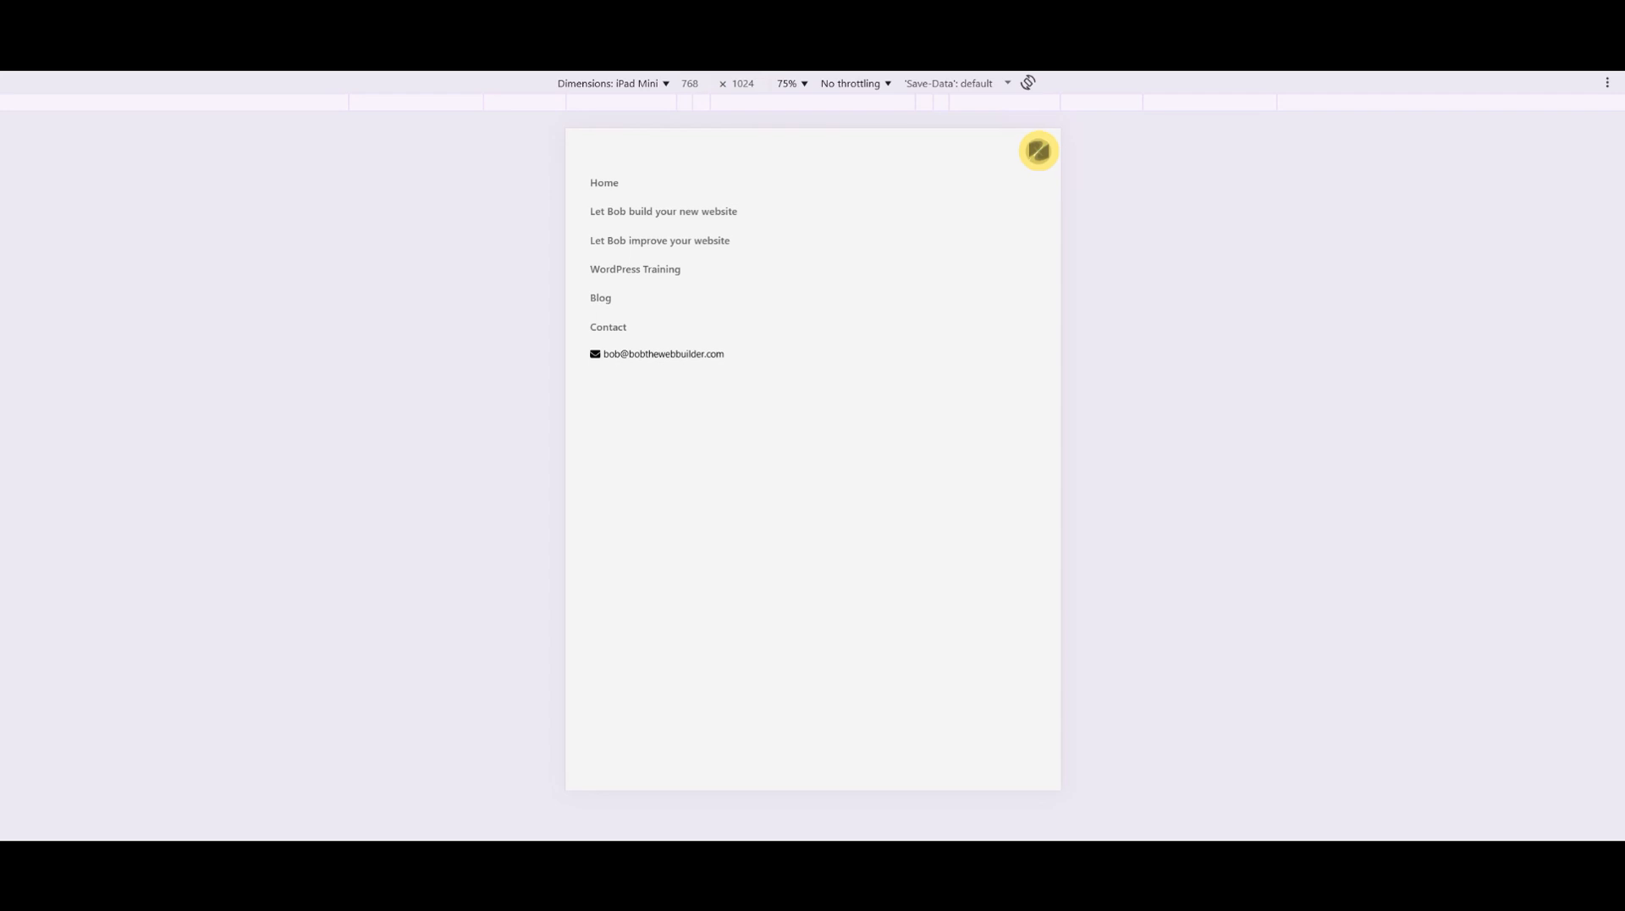
{"action": "left_click", "coordinate": [1040, 158]}
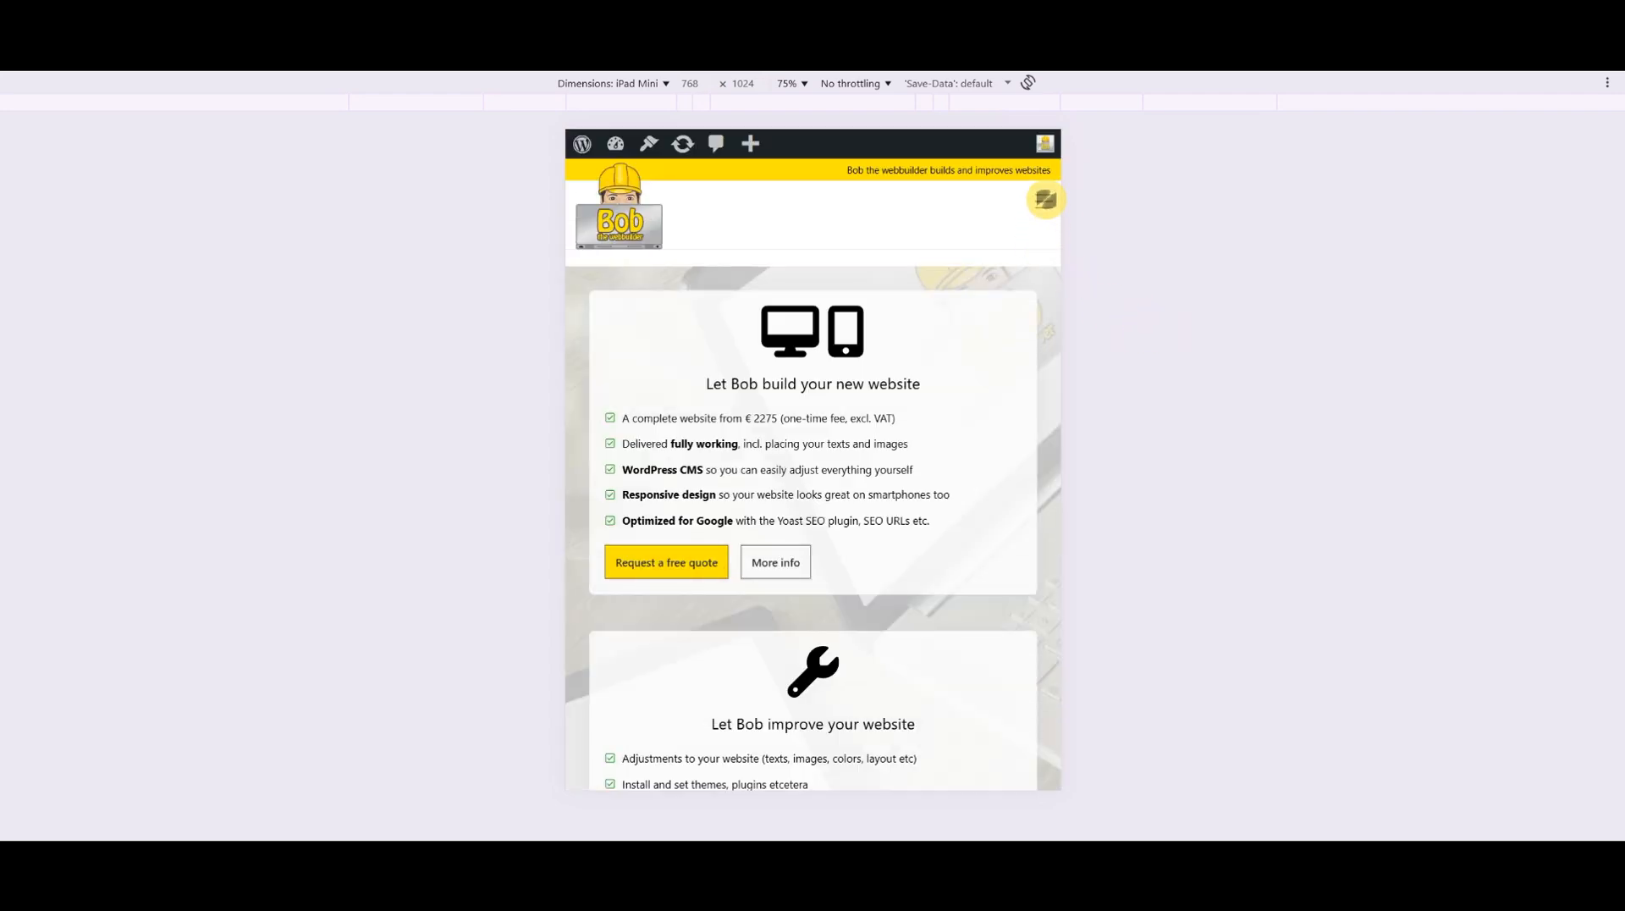
{"action": "left_click", "coordinate": [1043, 202]}
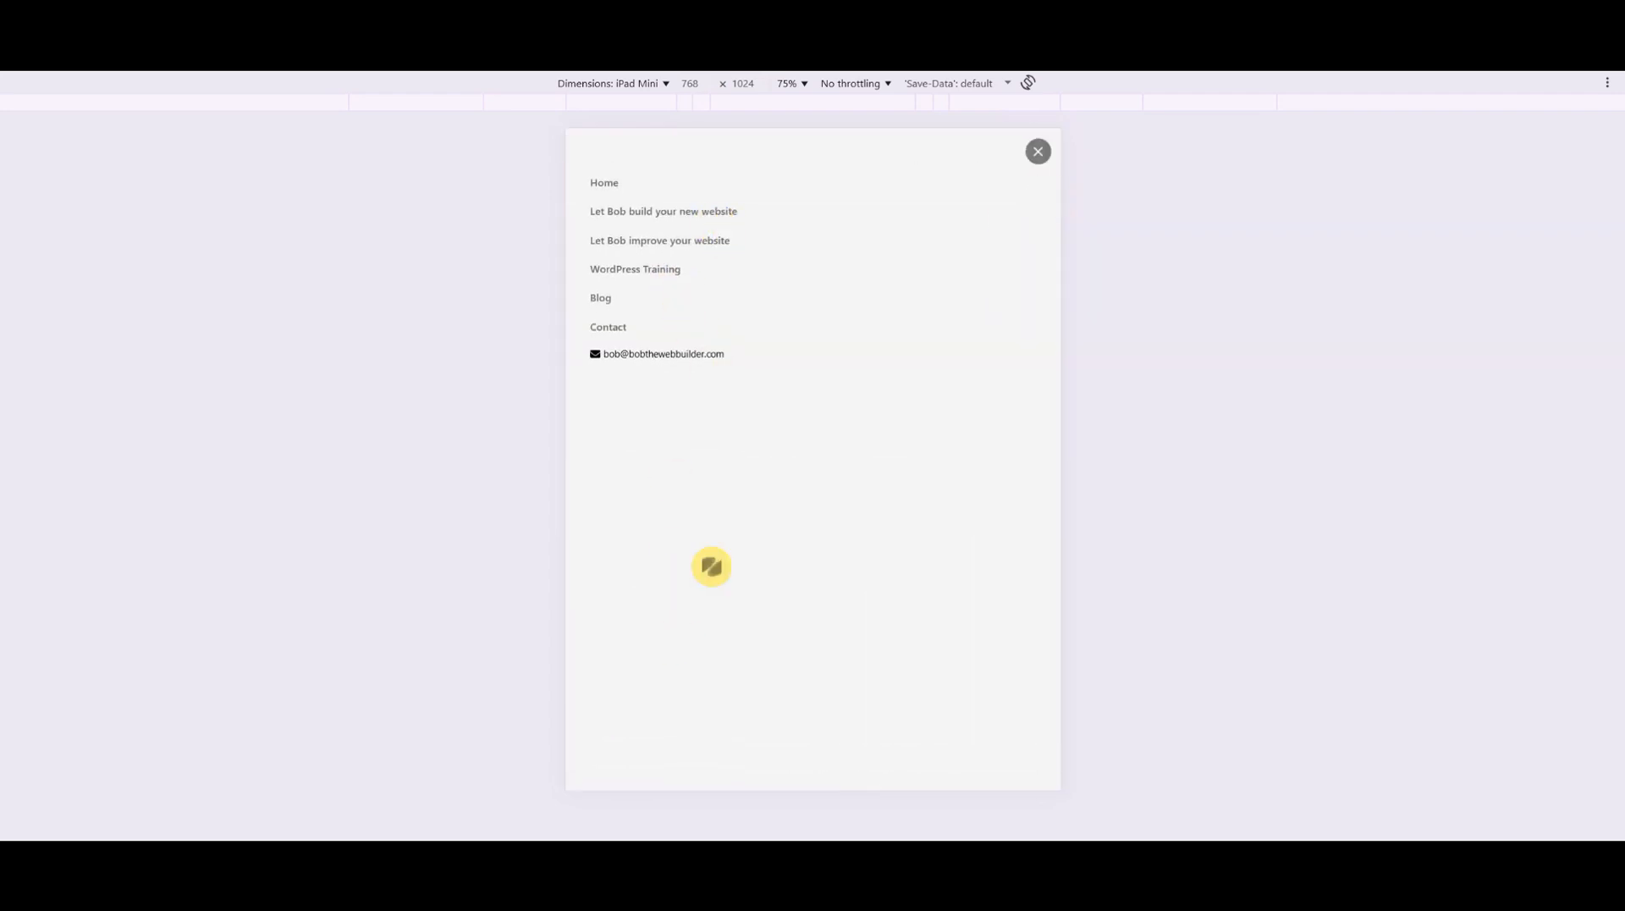
Switch the device preview to iPhone SE and test closing and reopening the sliding panel.
{"action": "left_click", "coordinate": [662, 85]}
{"action": "left_click", "coordinate": [765, 154]}
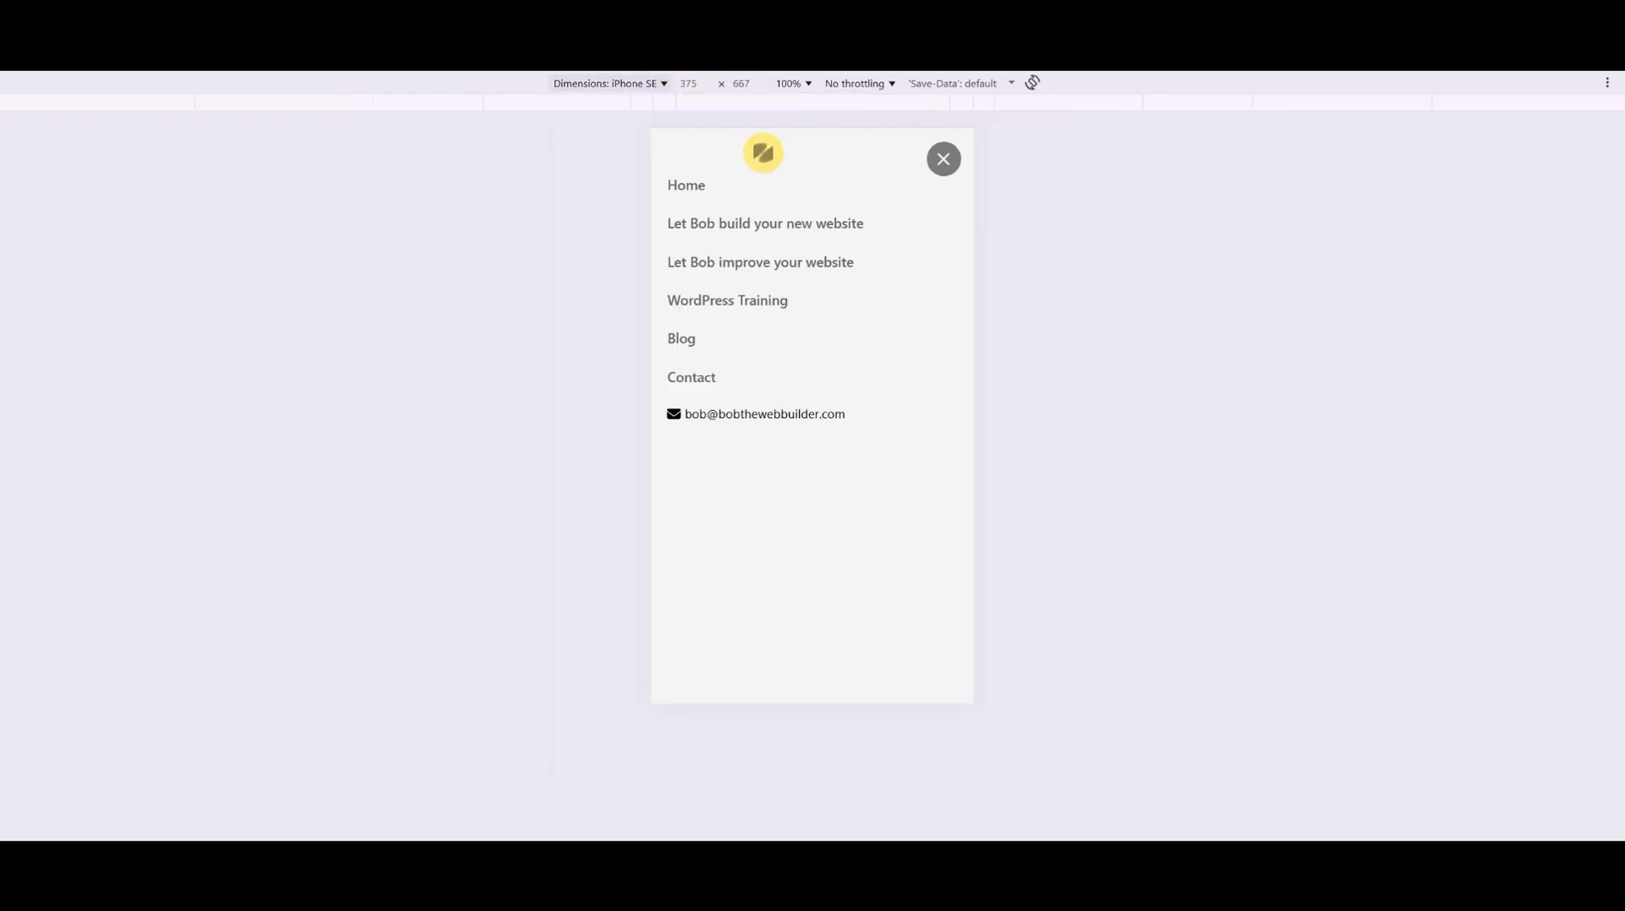
{"action": "left_click", "coordinate": [945, 163]}
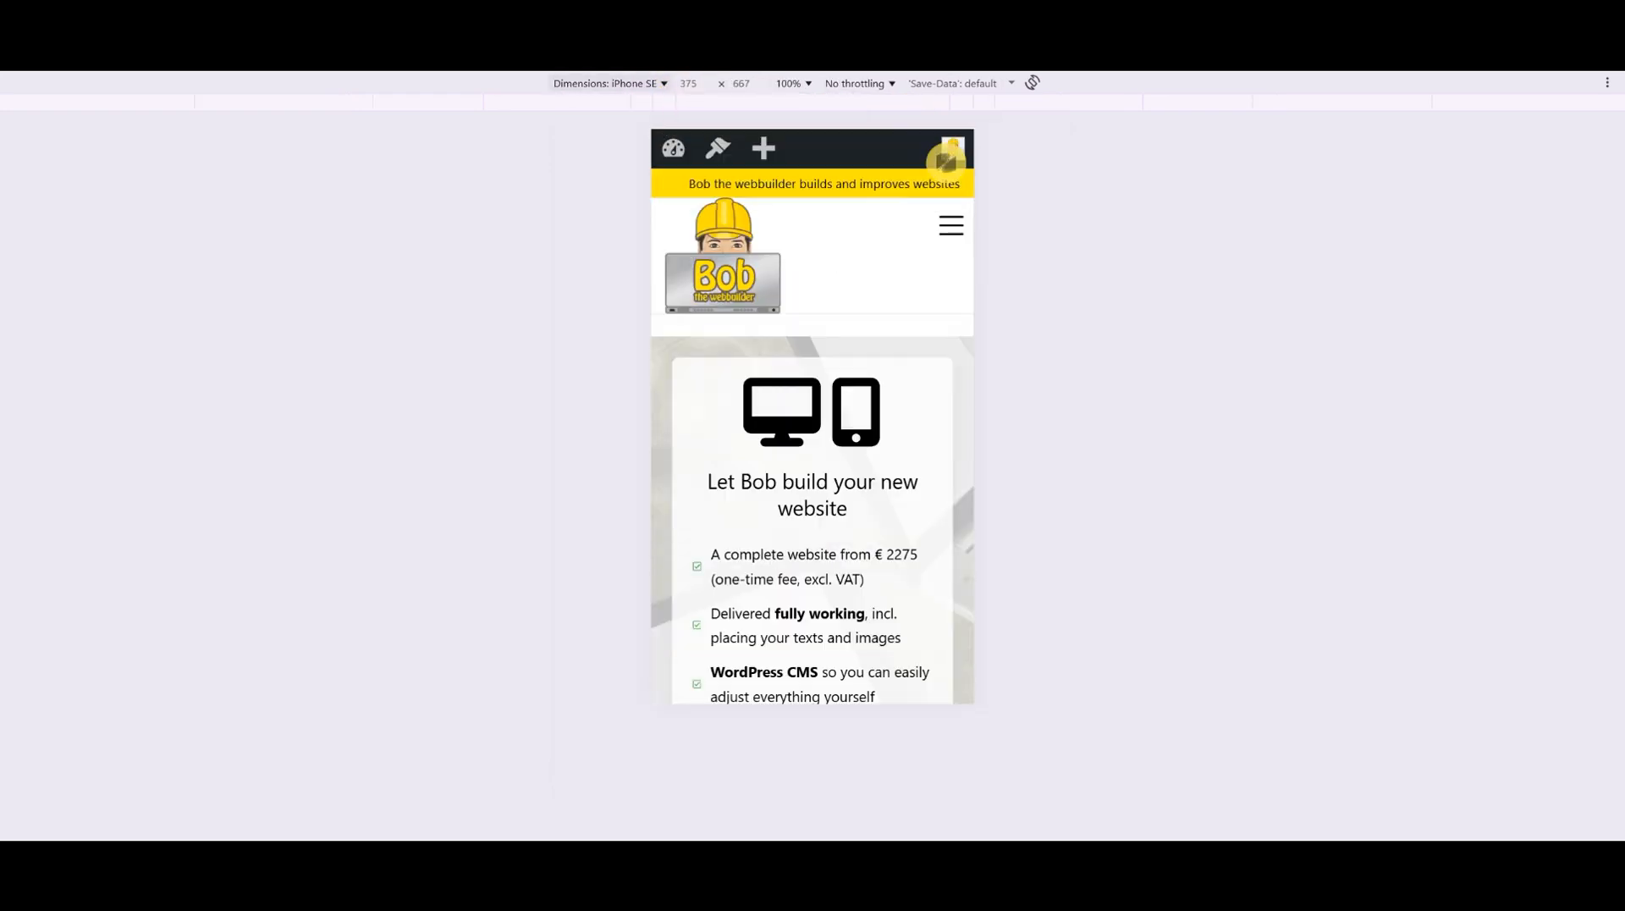
{"action": "left_click", "coordinate": [951, 218]}
{"action": "left_click", "coordinate": [948, 169]}
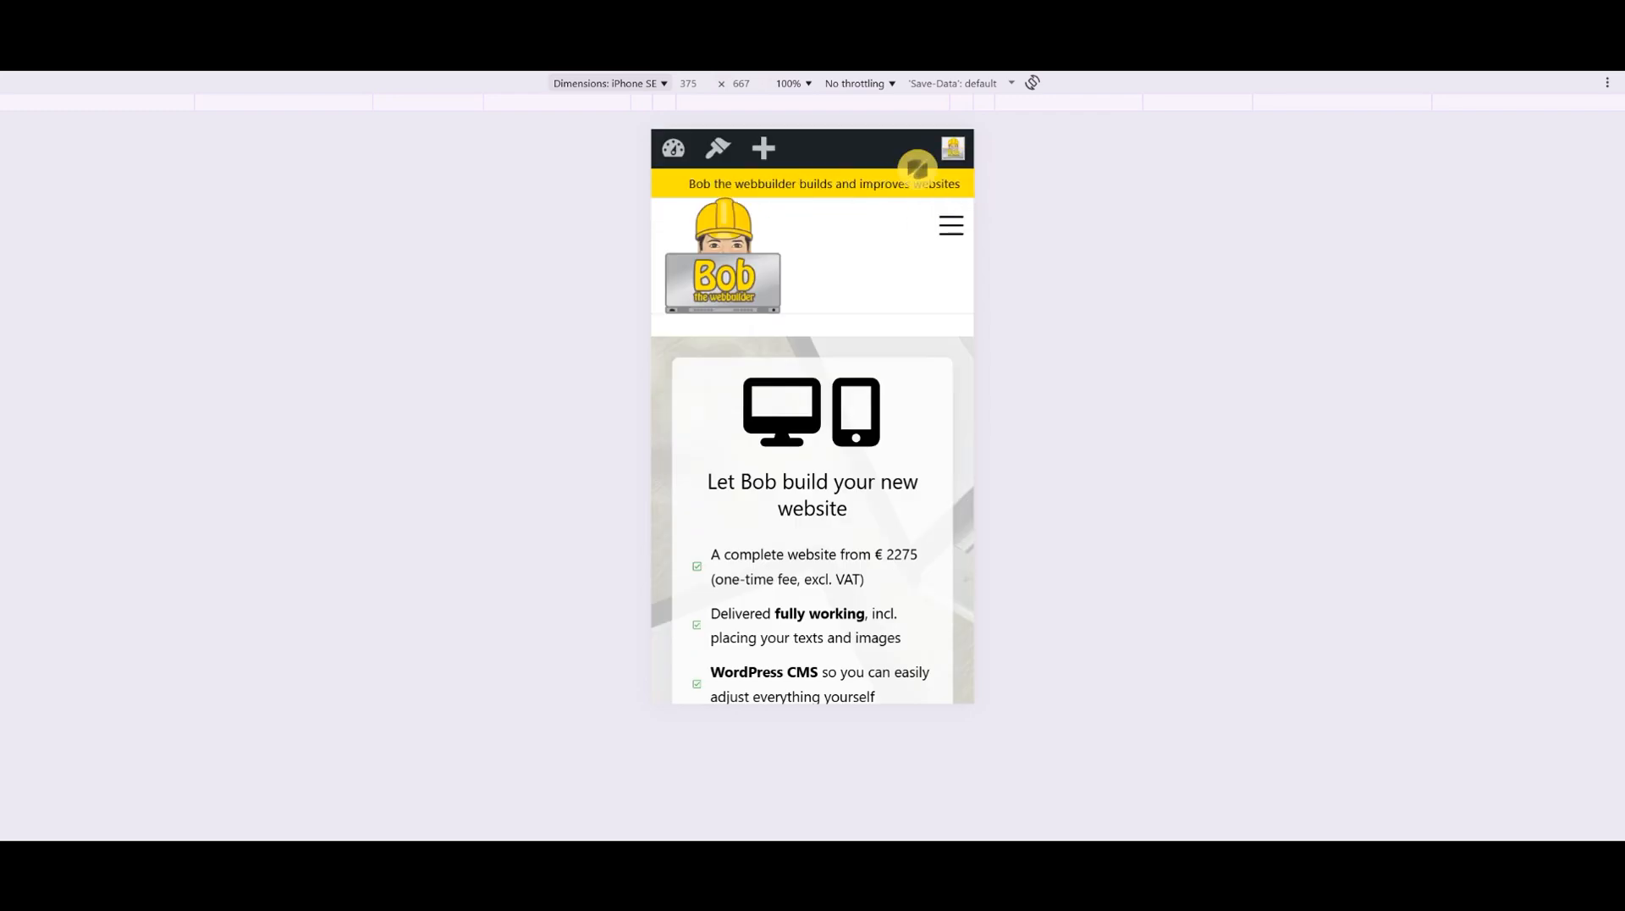
Return the device preview to iPad Mini in portrait and recheck that the sliding panel opens and closes.
{"action": "left_click", "coordinate": [658, 83]}
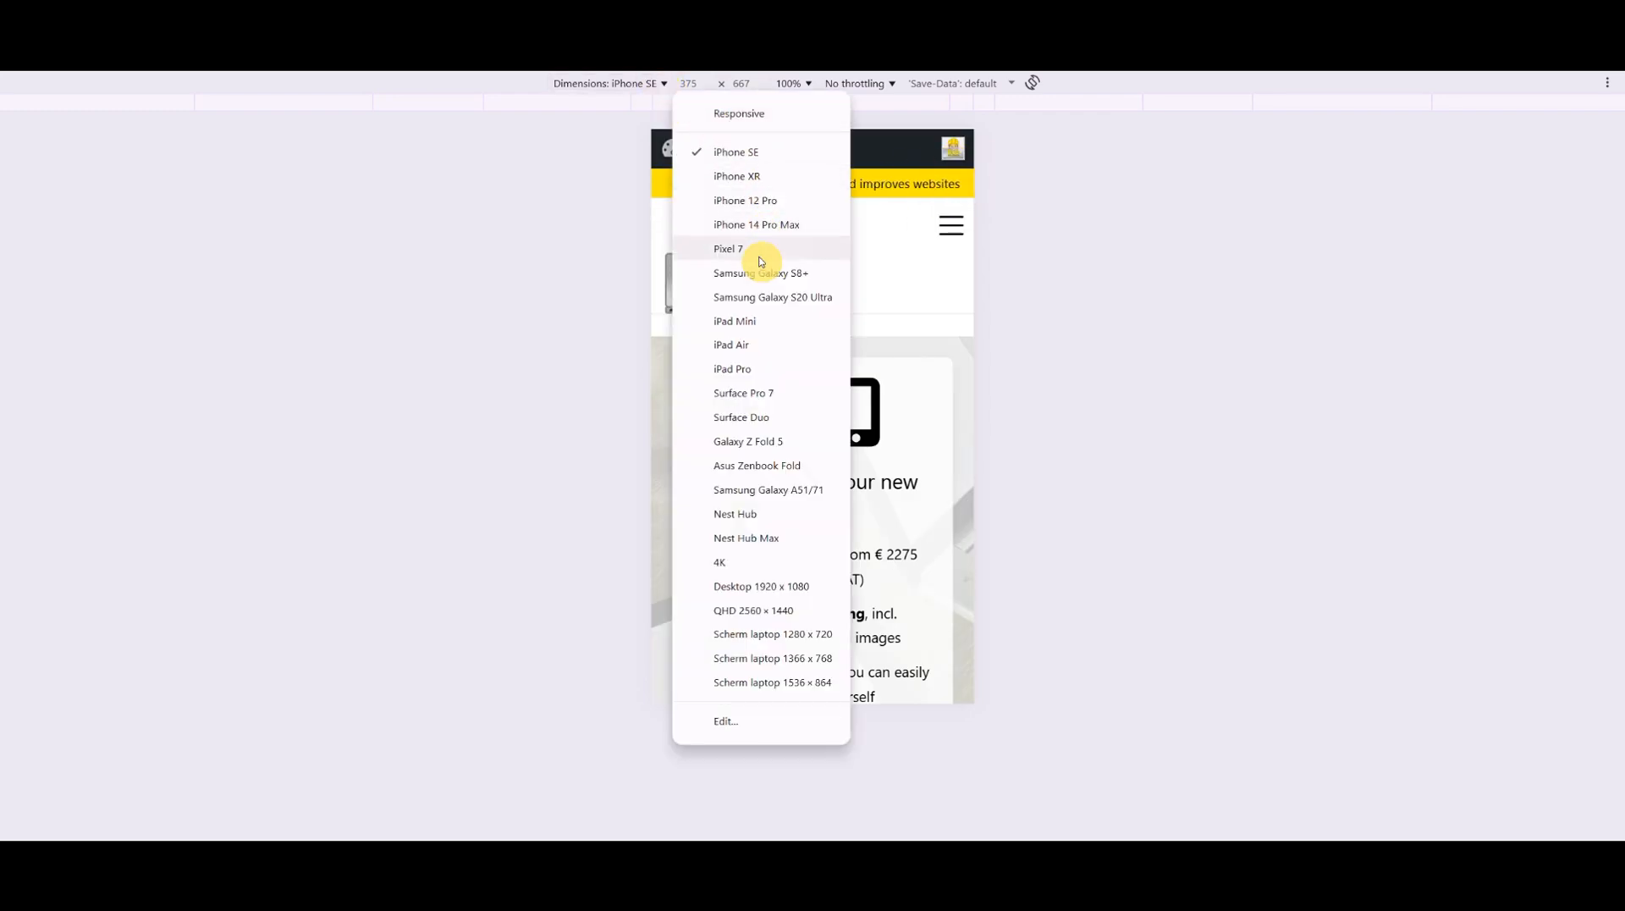
{"action": "left_click", "coordinate": [734, 322]}
{"action": "left_click", "coordinate": [1031, 195]}
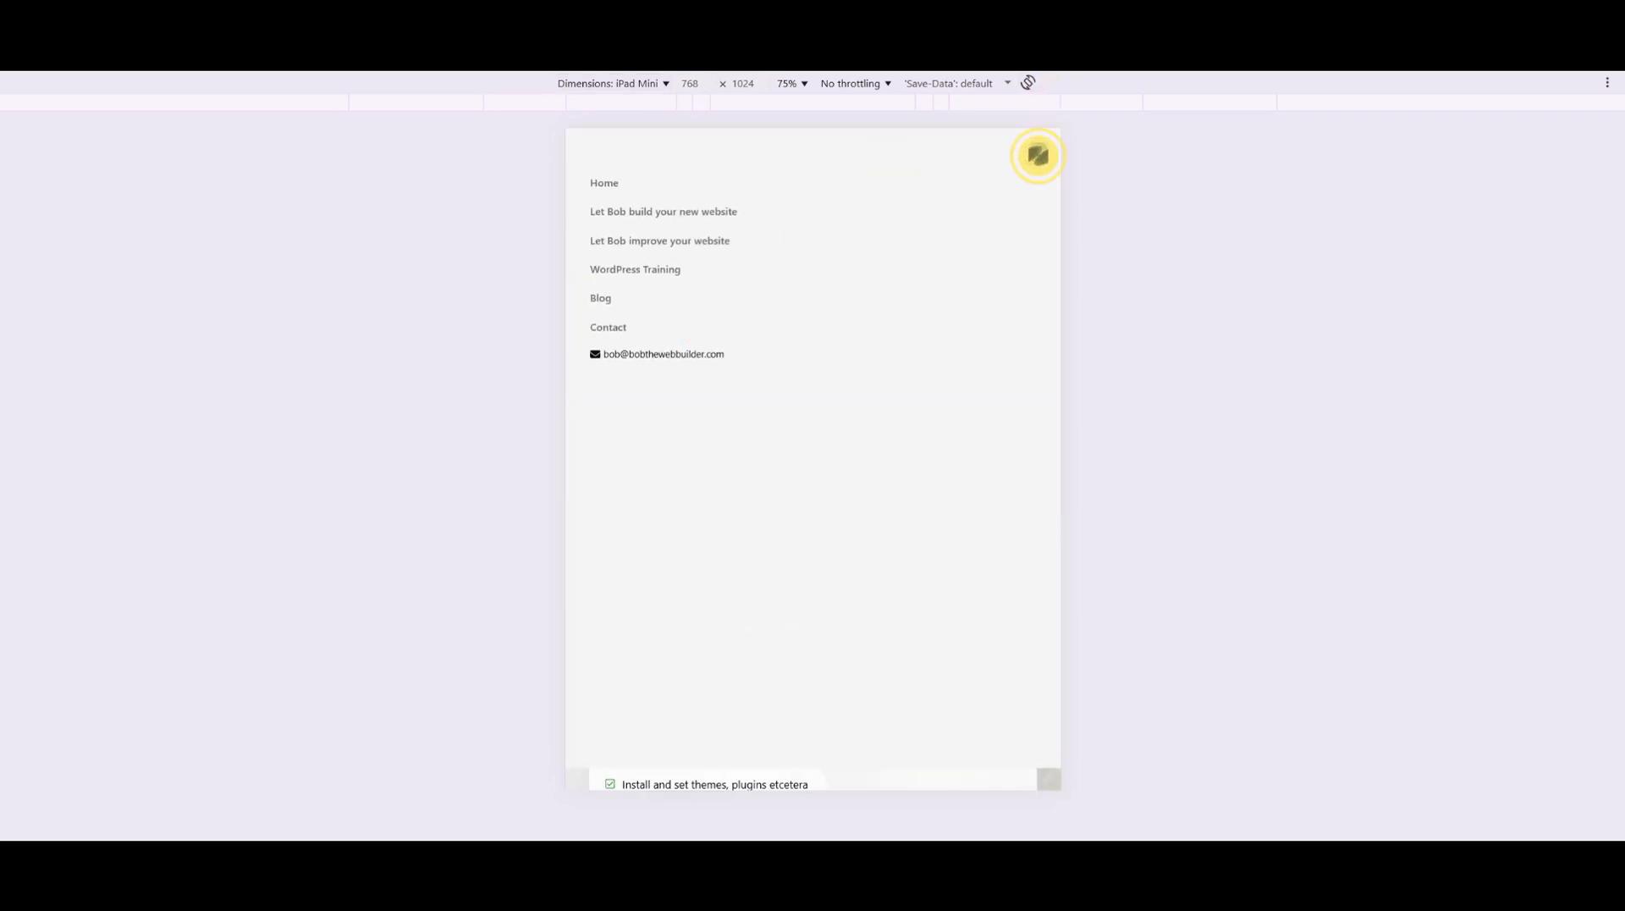
{"action": "left_click", "coordinate": [1037, 151]}
Check the header in the rotated iPad Mini preview and in the 1366 x 768 laptop preview.
{"action": "left_click", "coordinate": [1030, 83]}
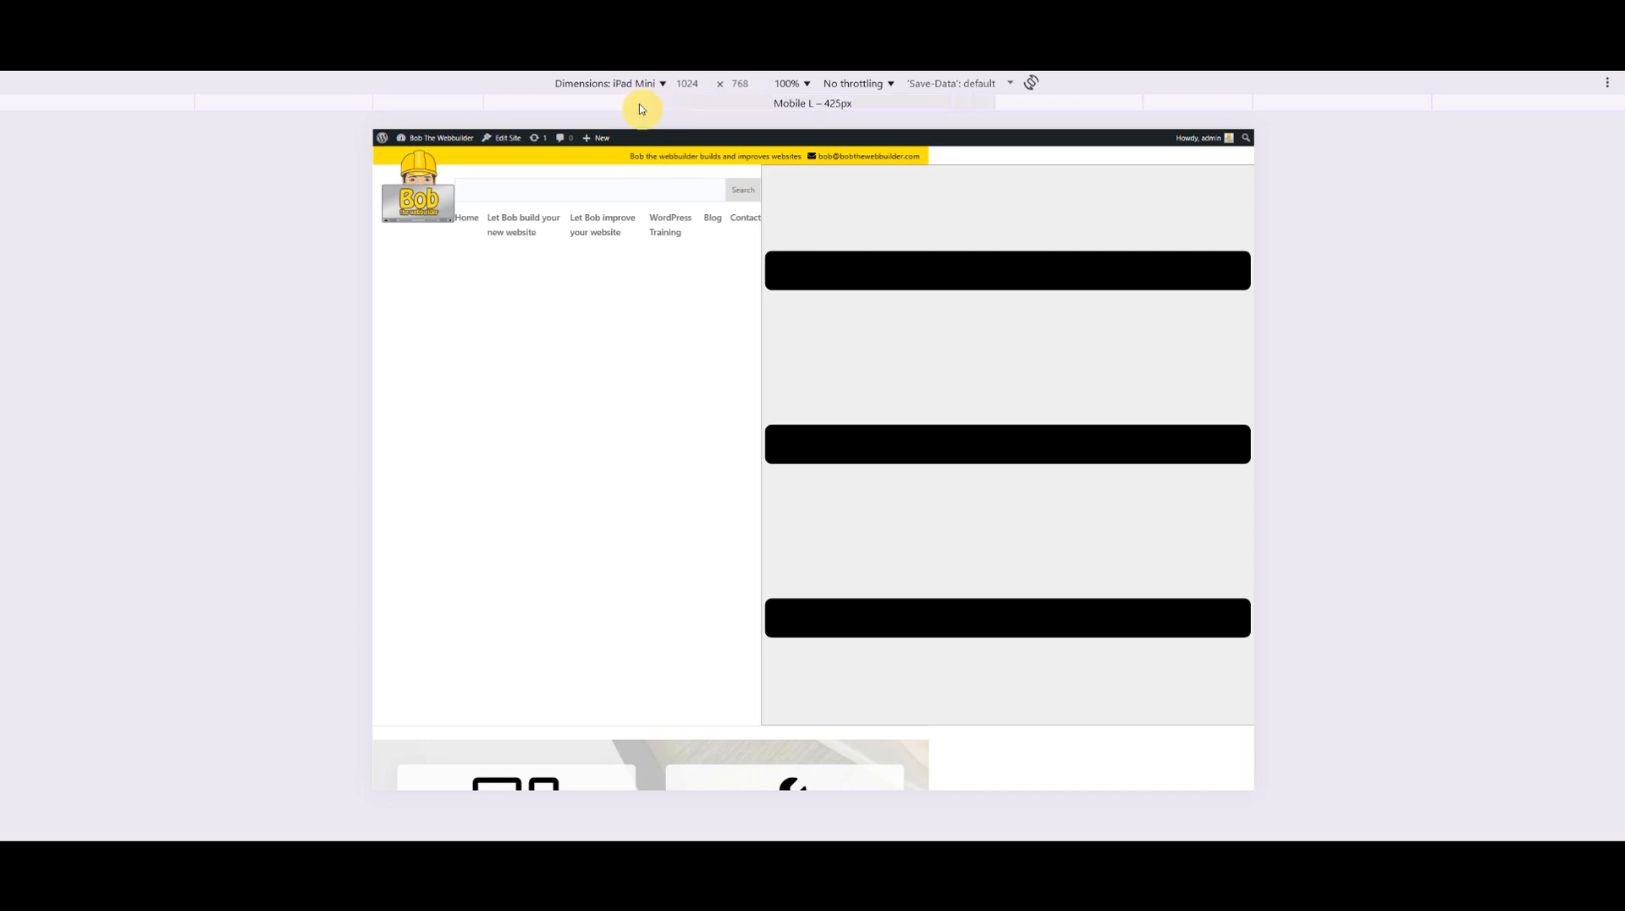
{"action": "left_click", "coordinate": [657, 84]}
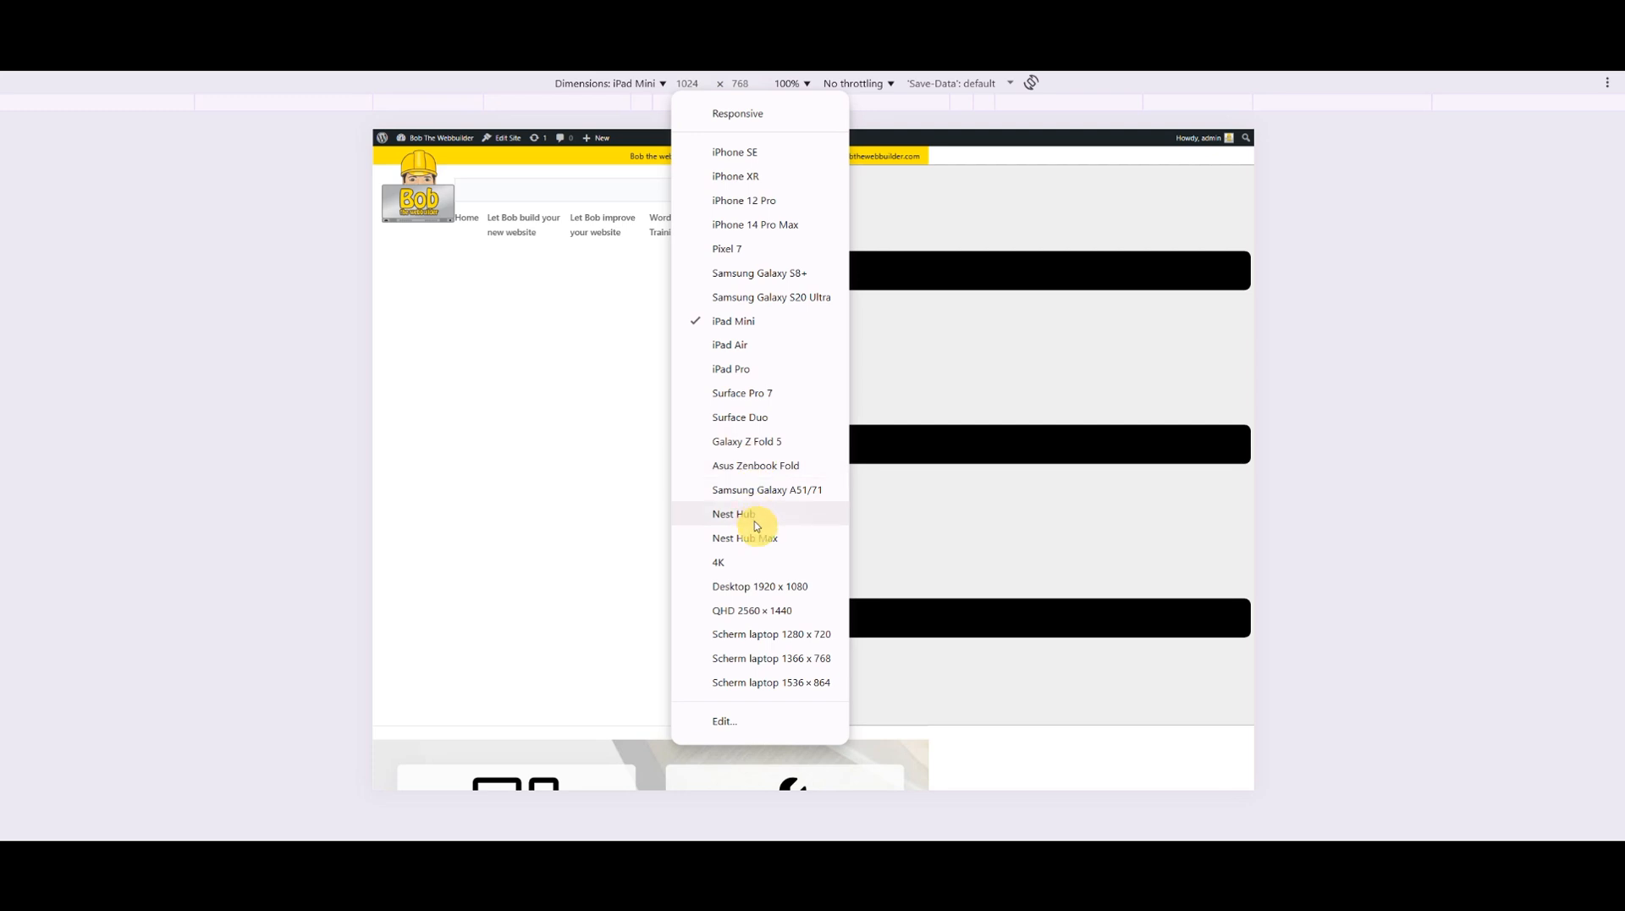
{"action": "left_click", "coordinate": [766, 658]}
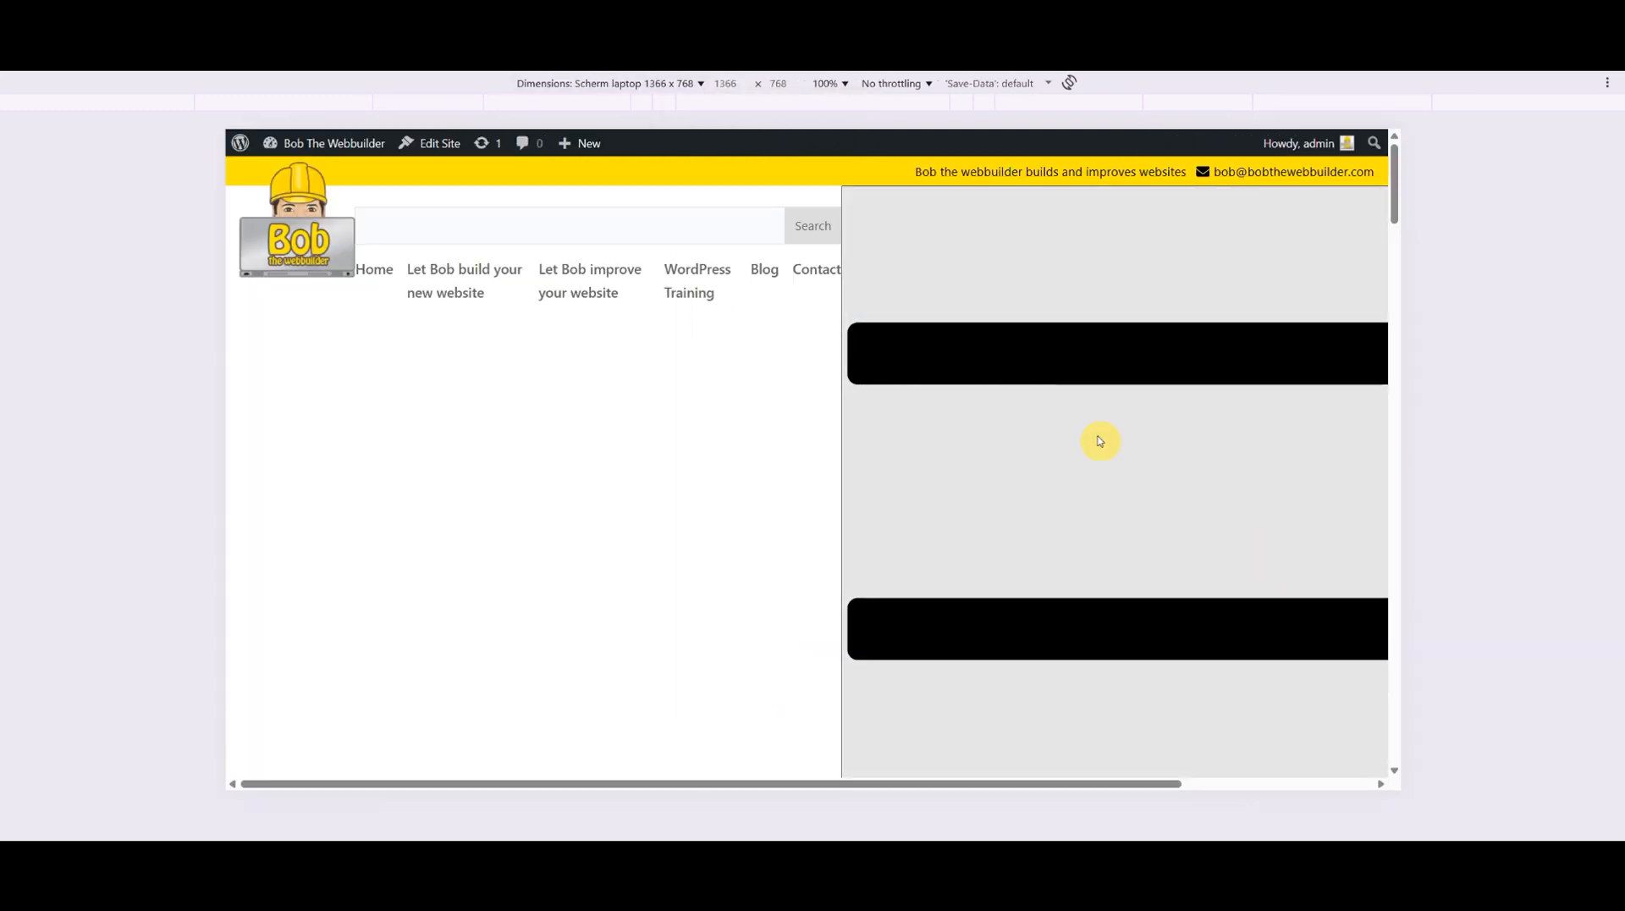
{"action": "left_click", "coordinate": [1100, 440]}
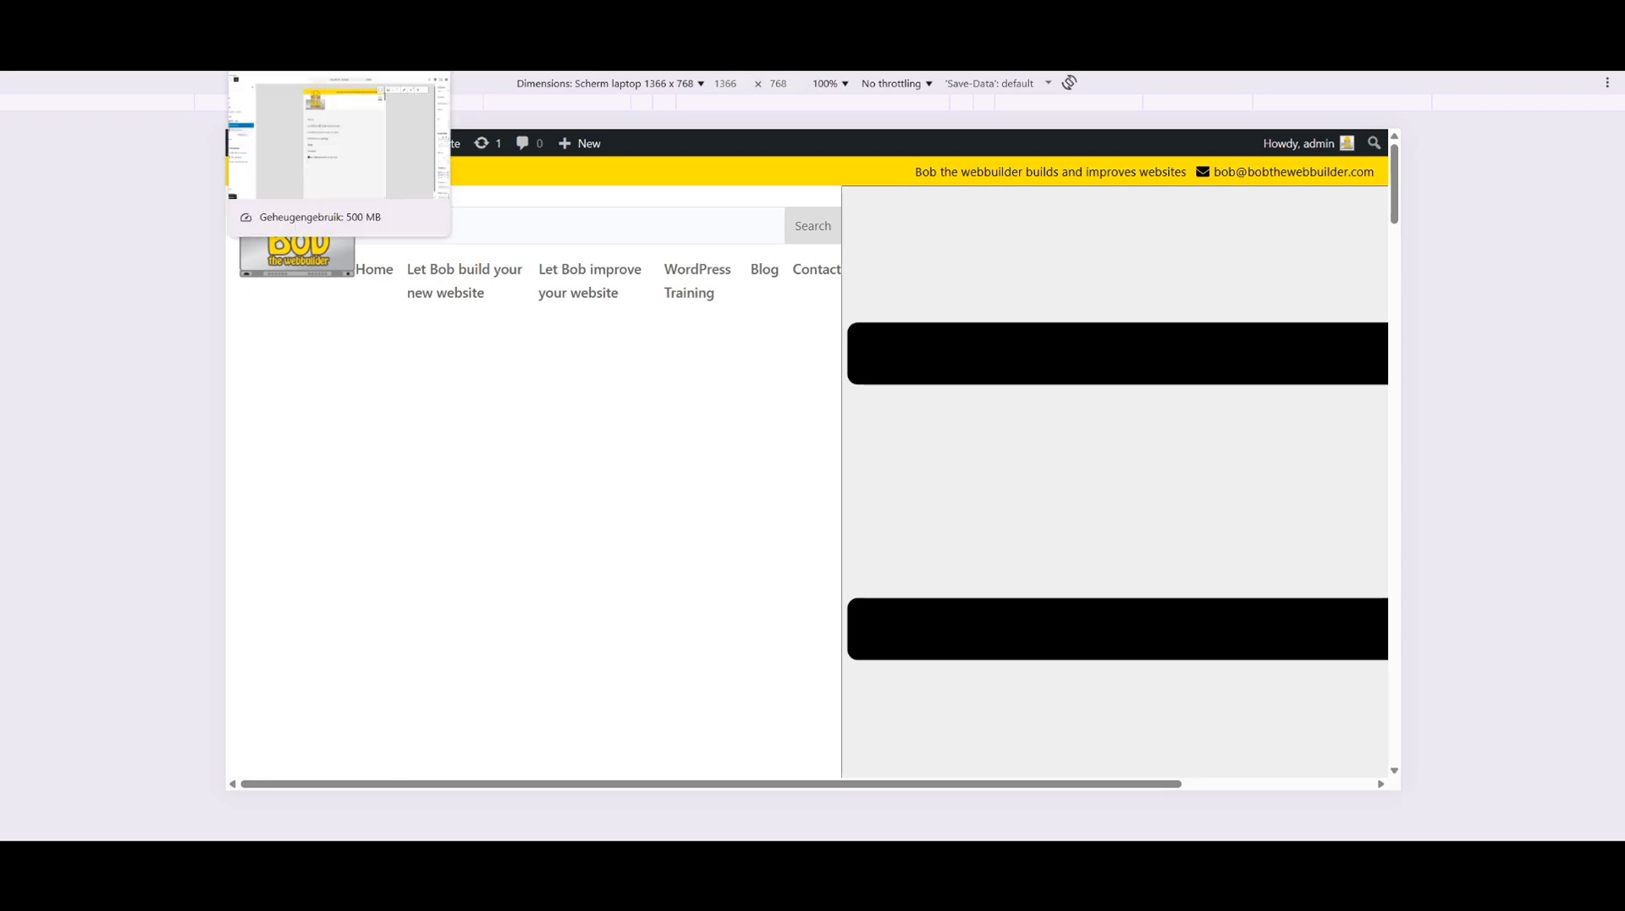
Return to the template editor, switch to the desktop view and inspect the hamburger SVG element's size settings.
{"action": "left_click", "coordinate": [305, 15]}
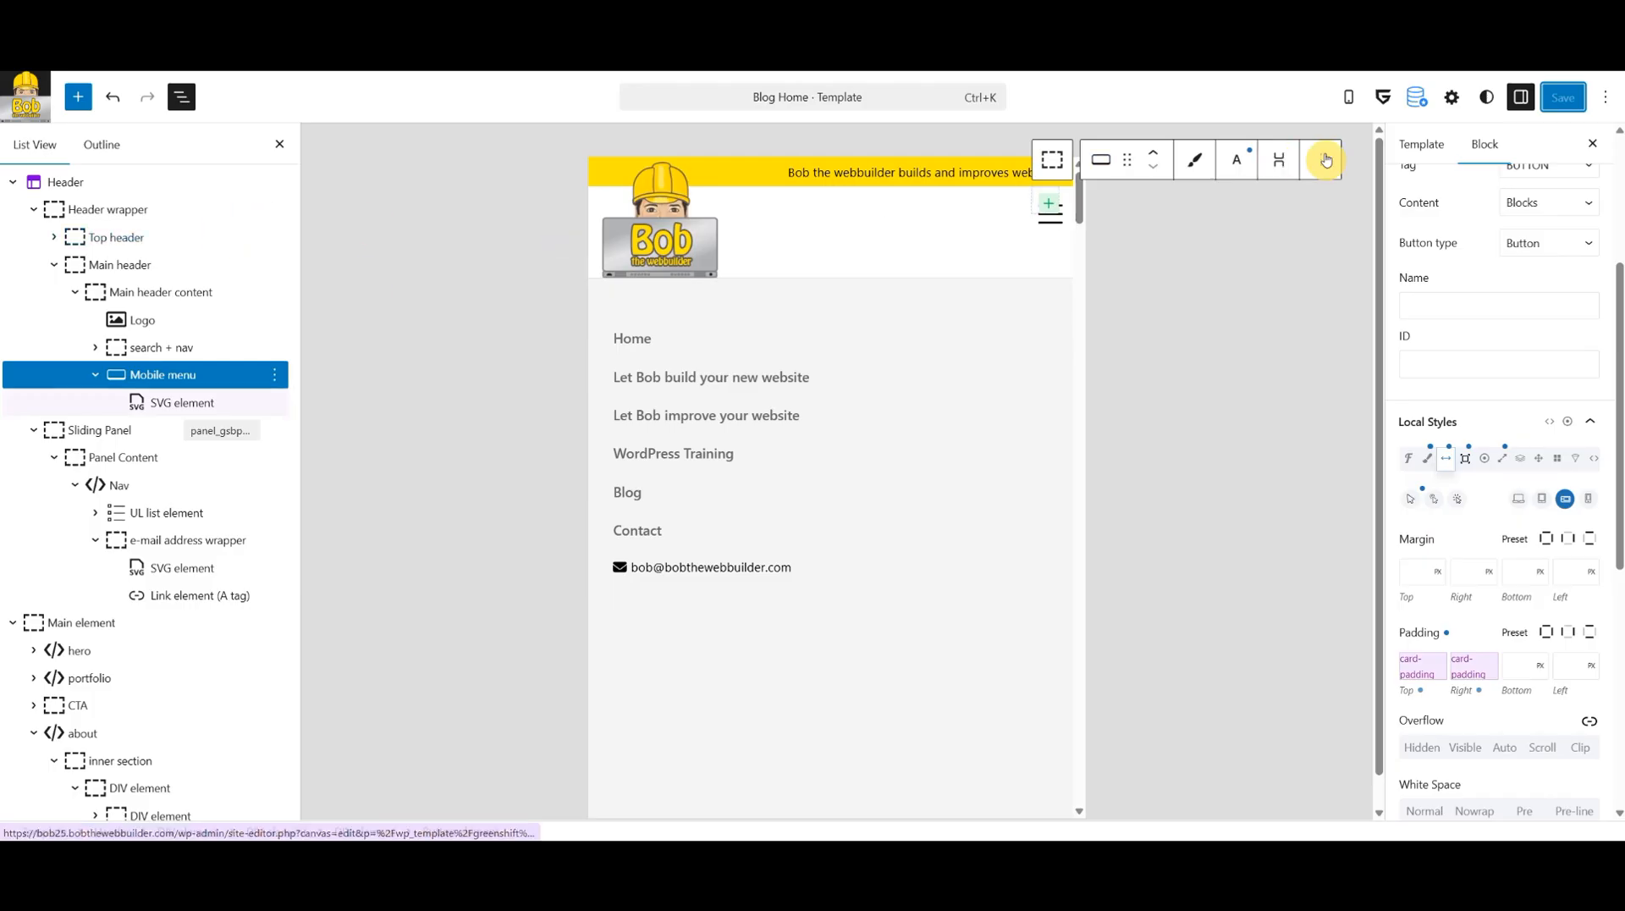
{"action": "left_click", "coordinate": [1520, 501]}
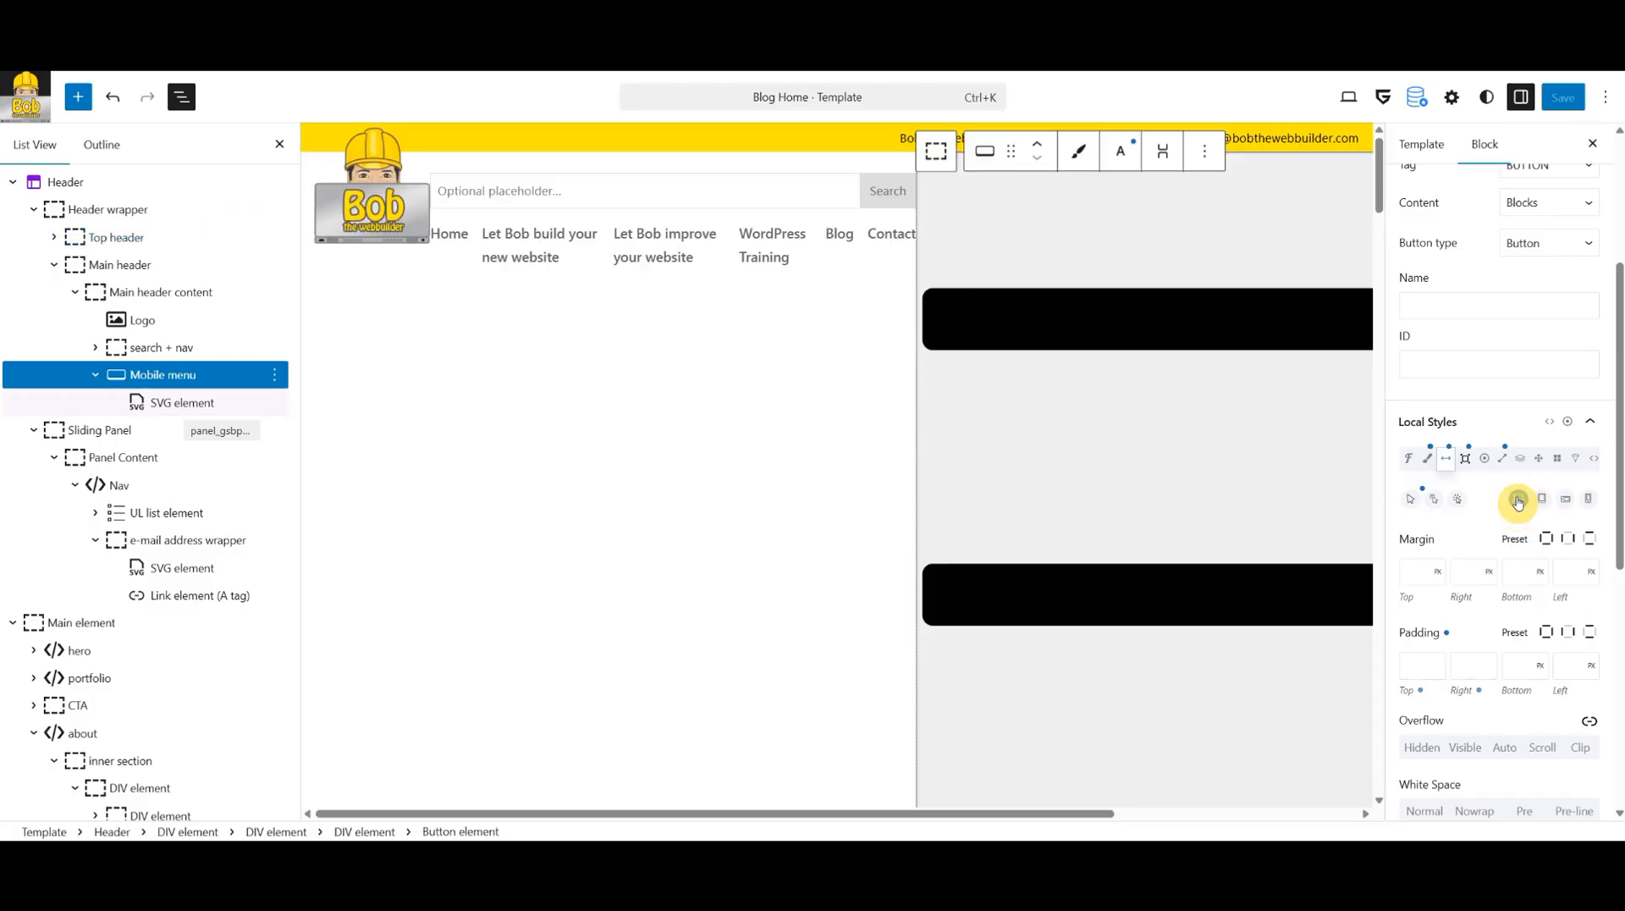
{"action": "left_click", "coordinate": [1061, 223]}
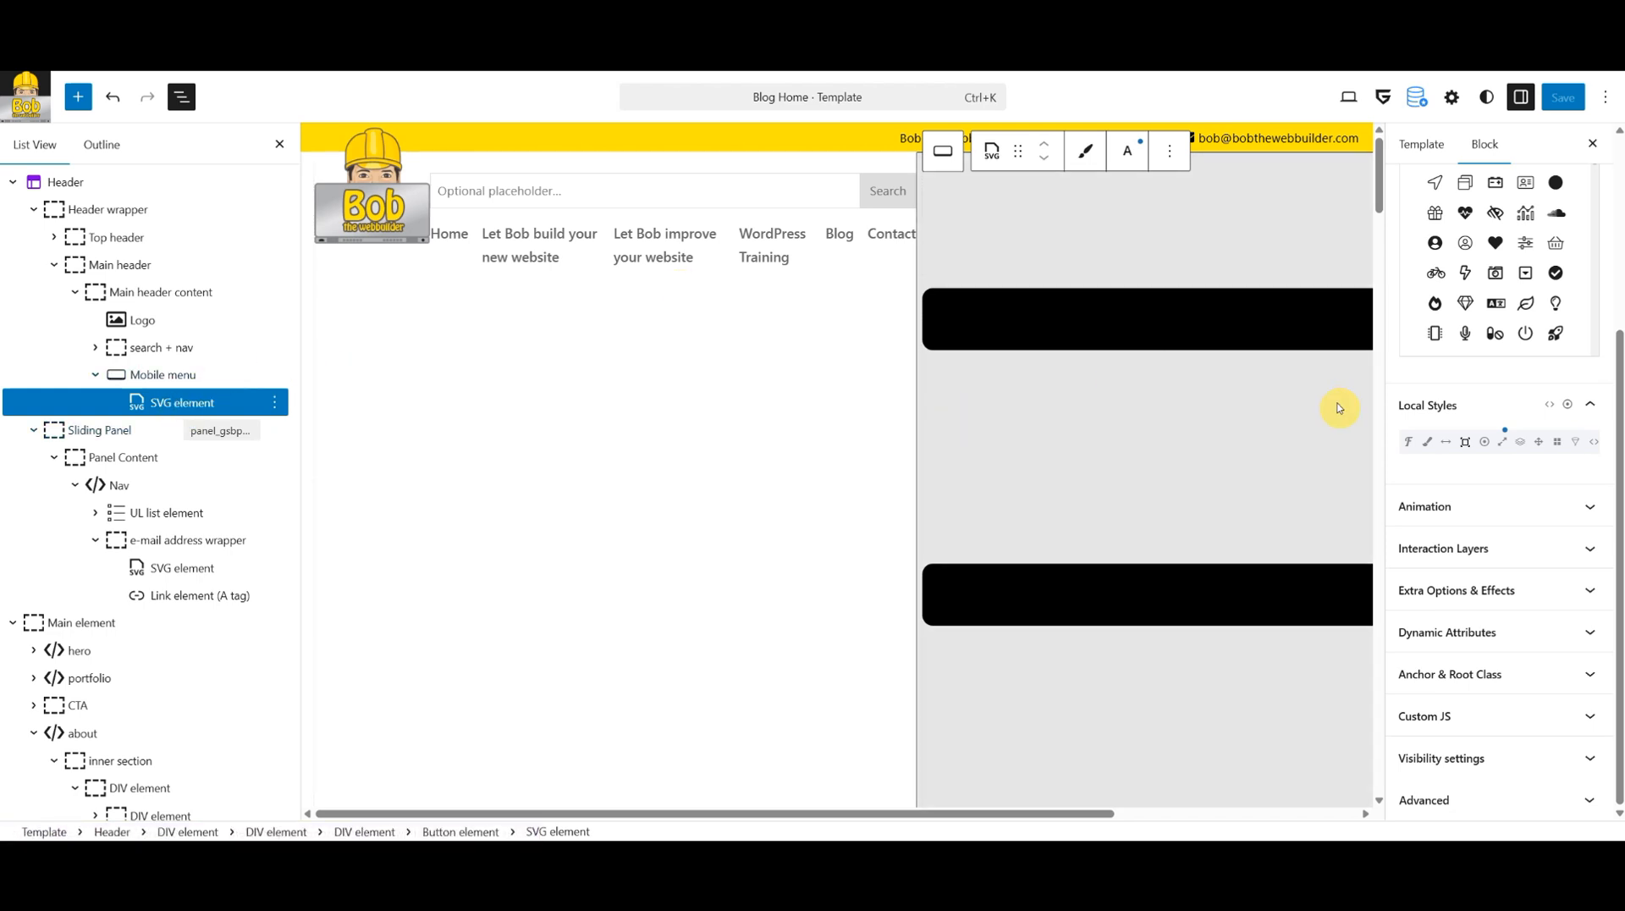
{"action": "right_click", "coordinate": [1500, 447]}
{"action": "left_click", "coordinate": [1500, 447]}
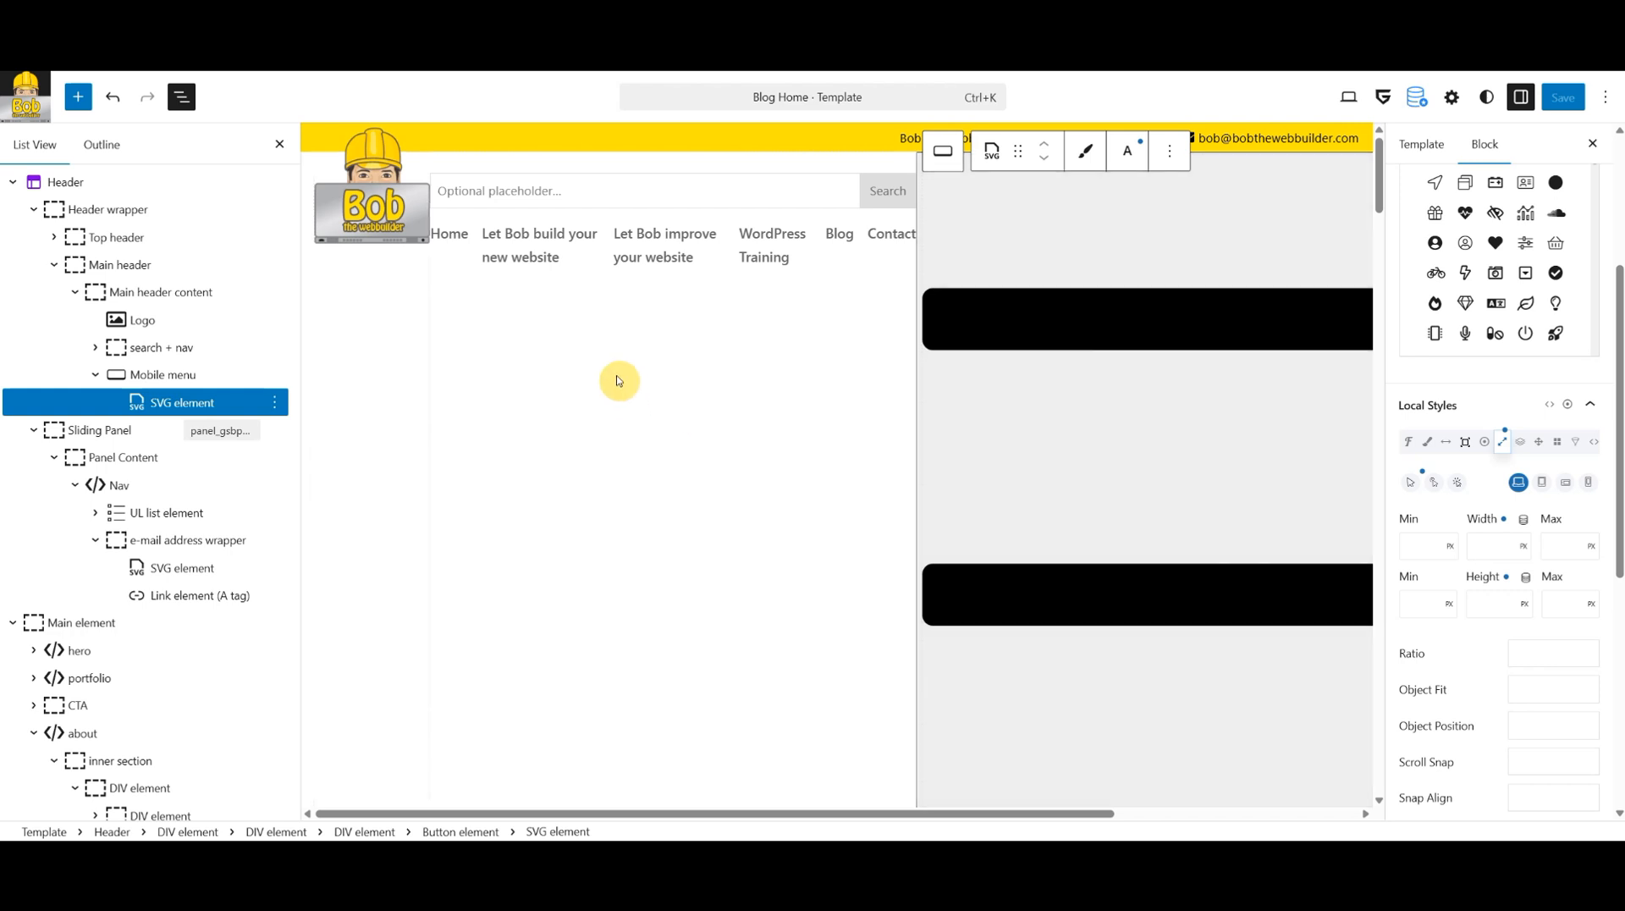
Hide the Mobile menu button on desktop and tablet, and save the Header template part.
{"action": "left_click", "coordinate": [174, 376]}
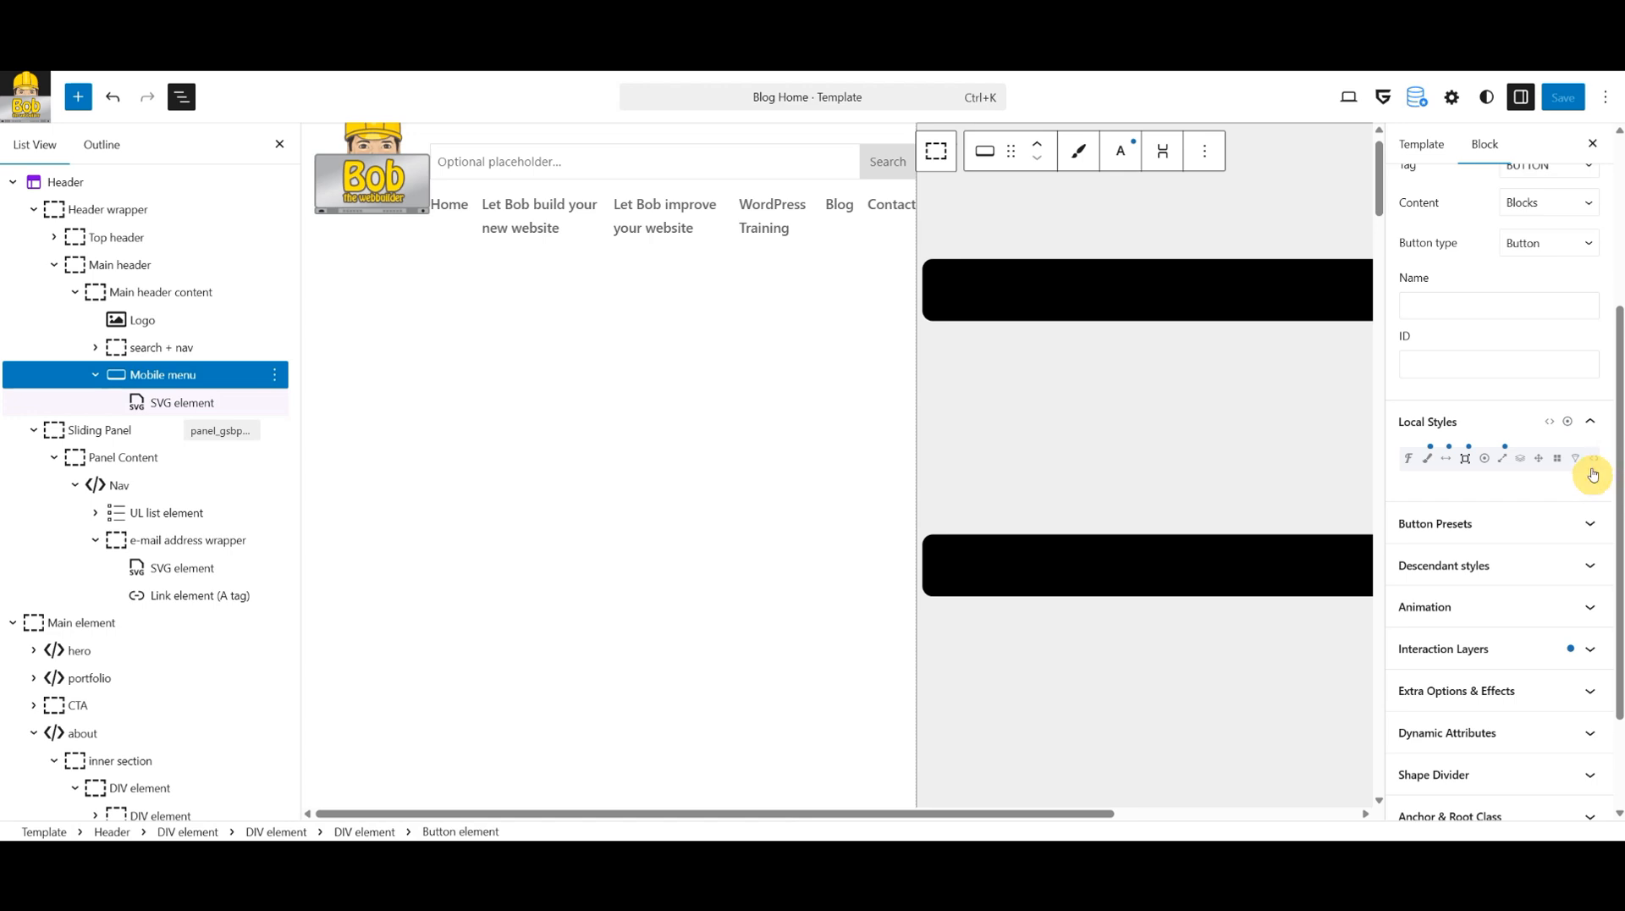
{"action": "left_click", "coordinate": [1599, 466]}
{"action": "left_click", "coordinate": [1414, 496]}
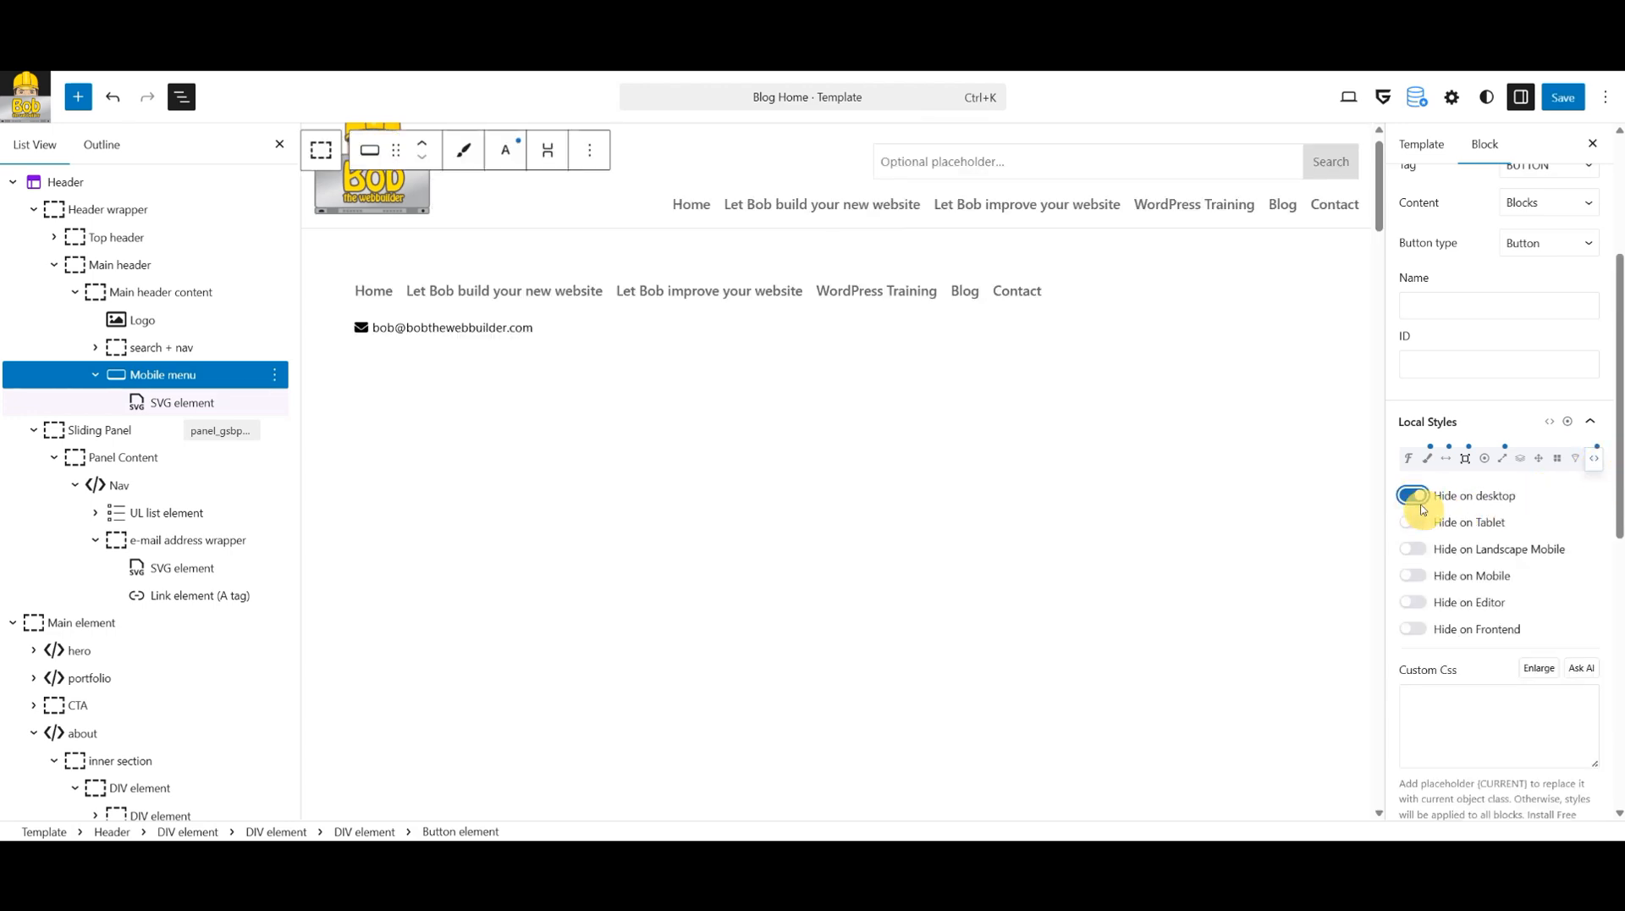
{"action": "left_click", "coordinate": [1563, 96]}
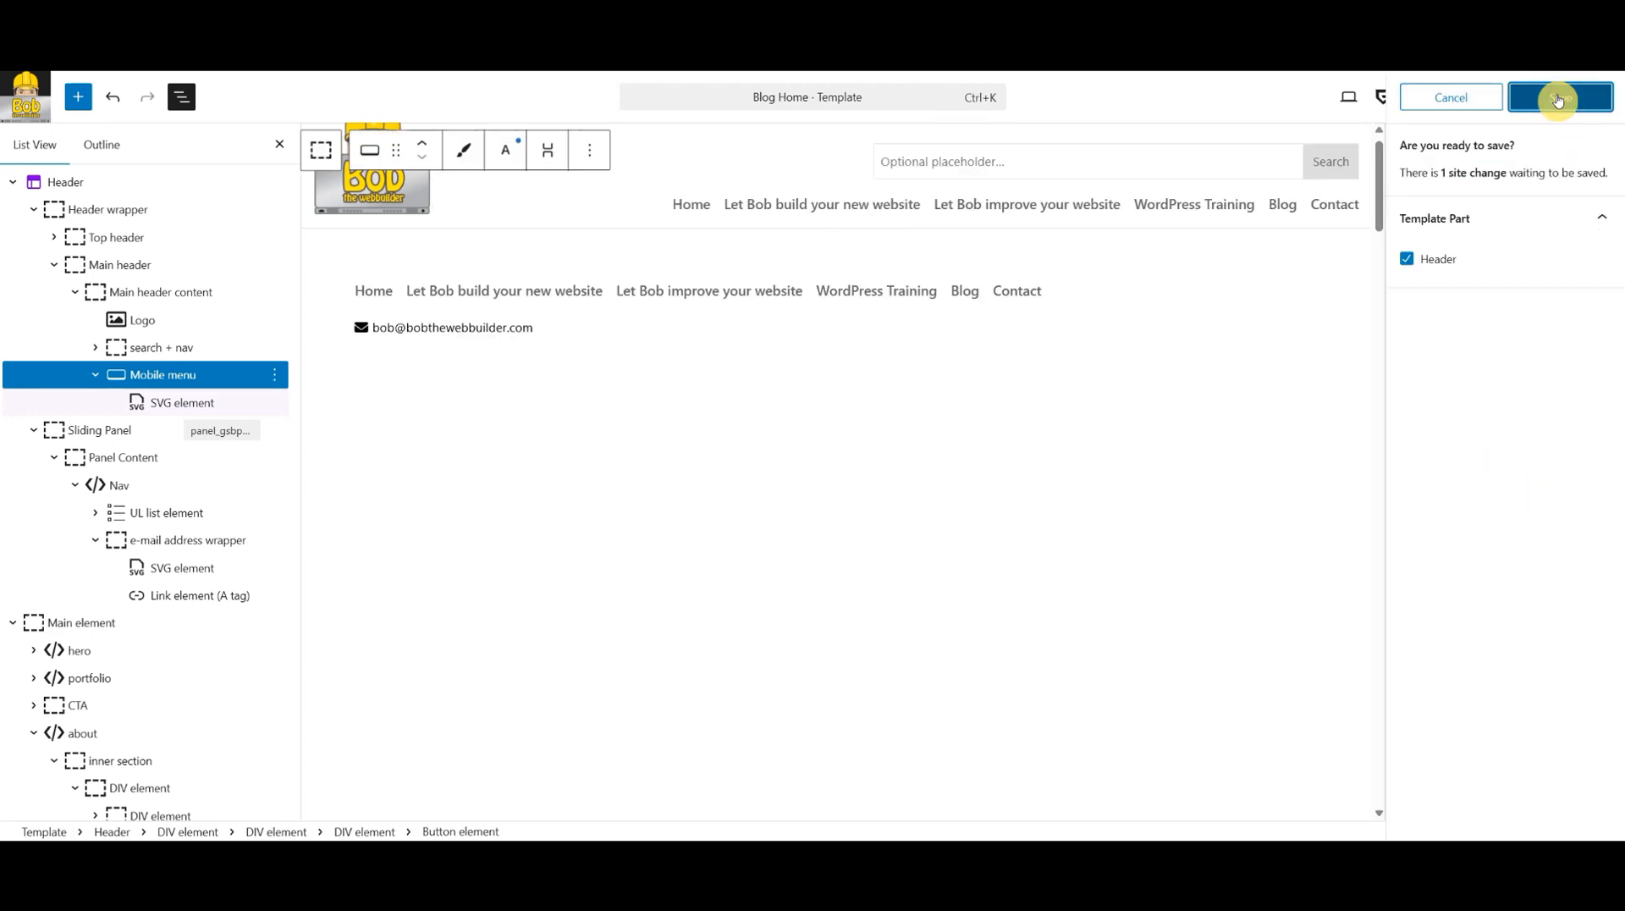
{"action": "left_click", "coordinate": [1564, 96]}
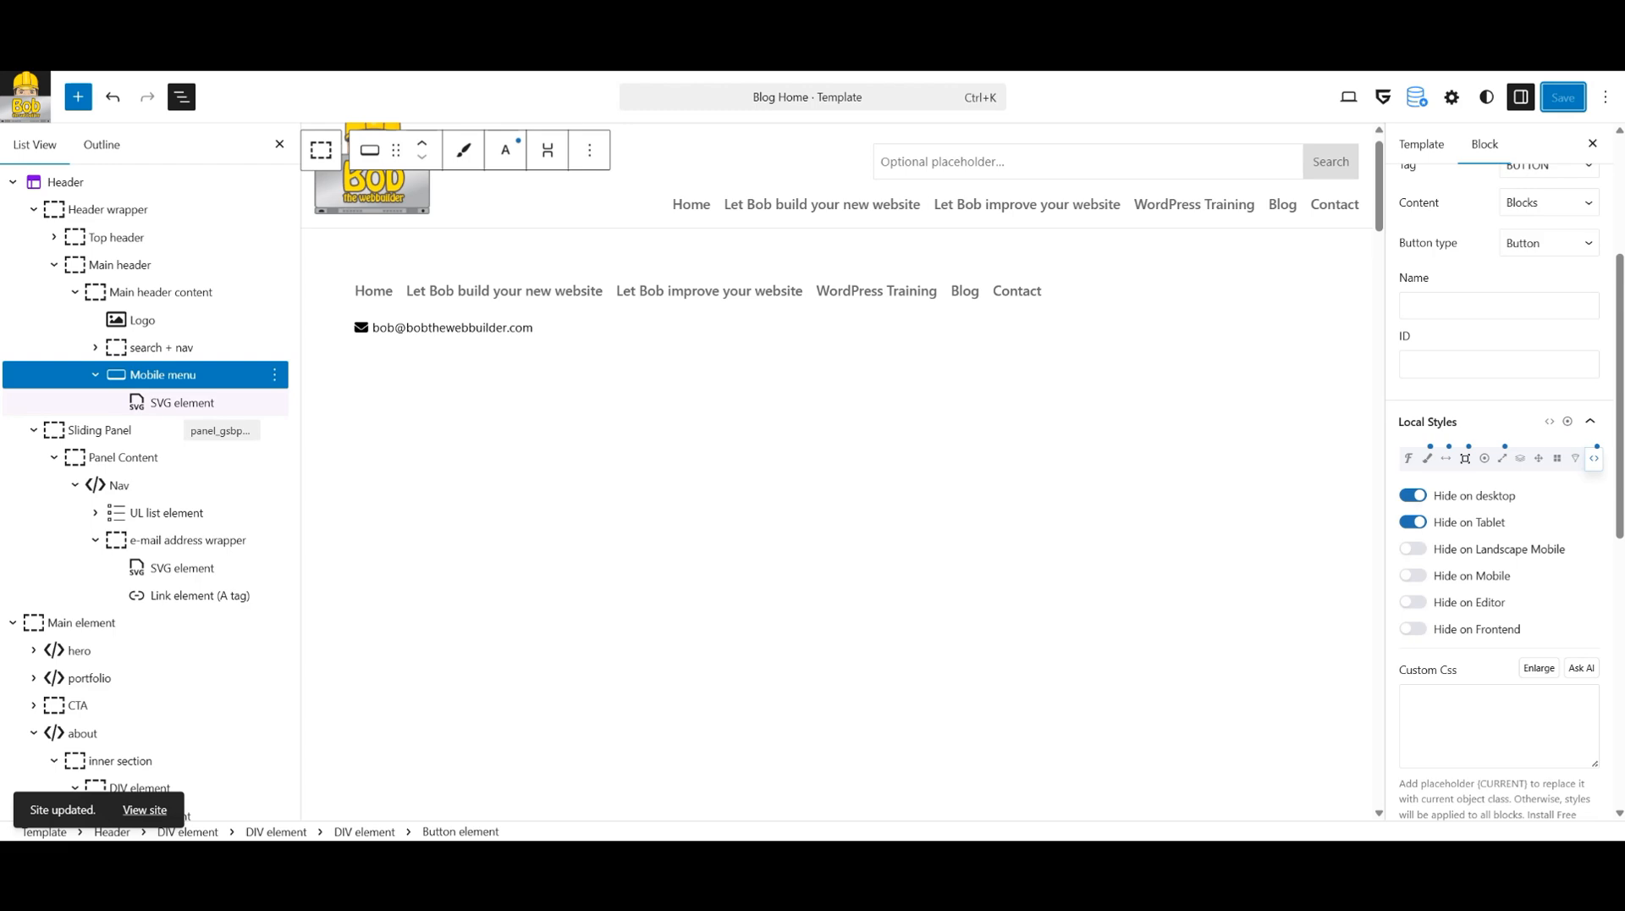
Check the updated header in the laptop and both iPad Mini orientations, testing the sliding panel in portrait.
{"action": "key", "text": "ctrl+Tab"}
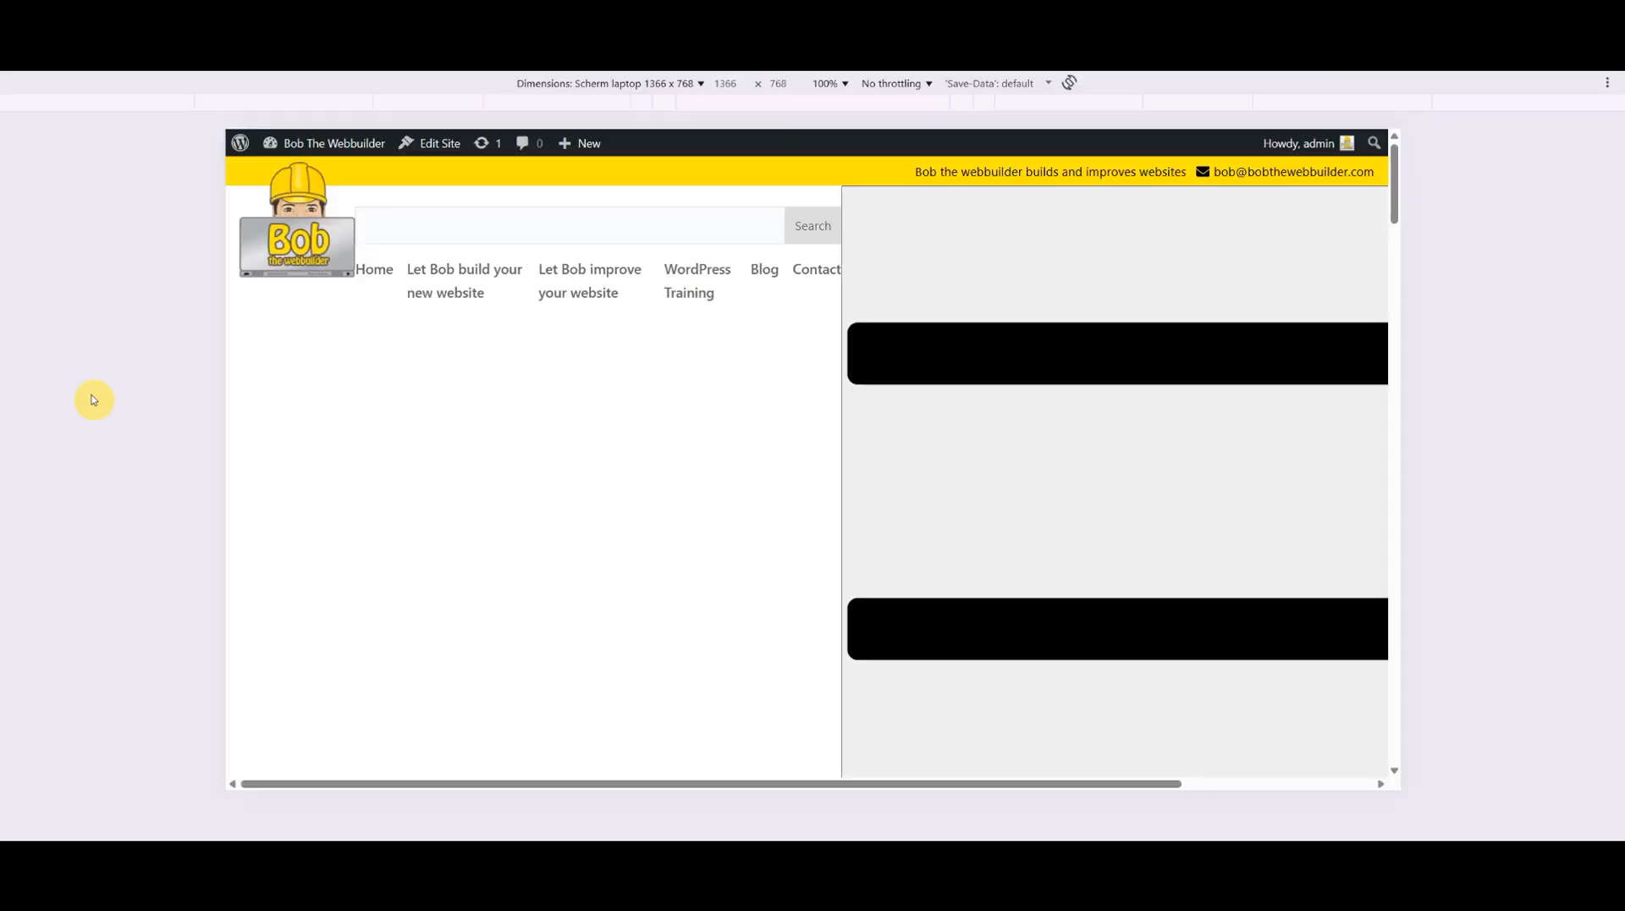
{"action": "left_click", "coordinate": [690, 83]}
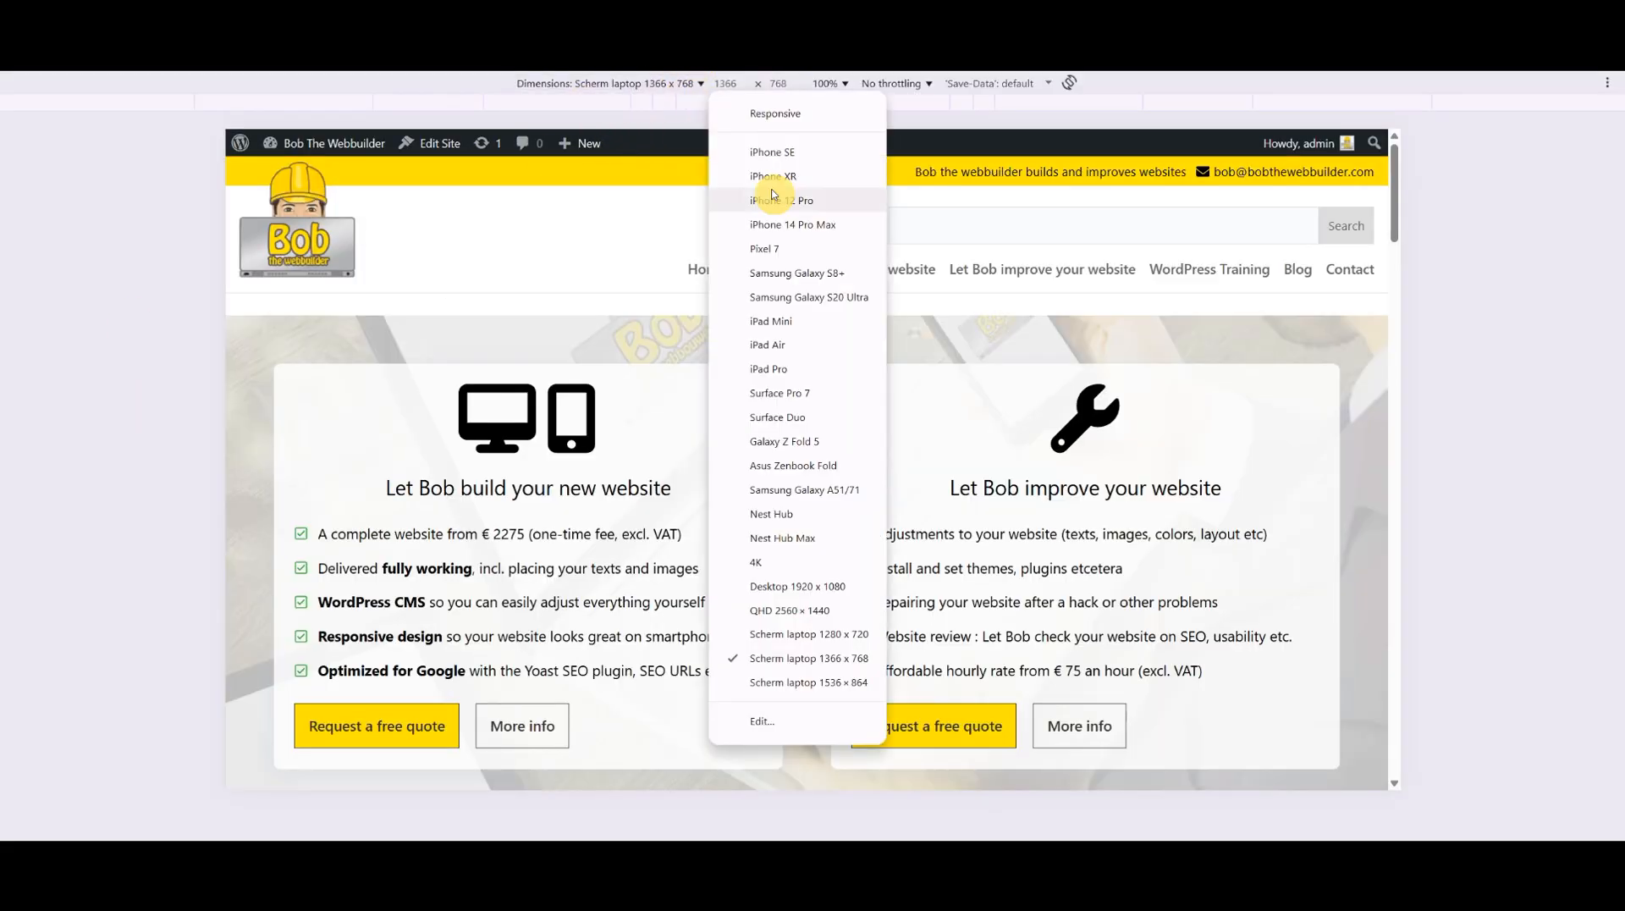
{"action": "left_click", "coordinate": [781, 320]}
{"action": "left_click", "coordinate": [1032, 83]}
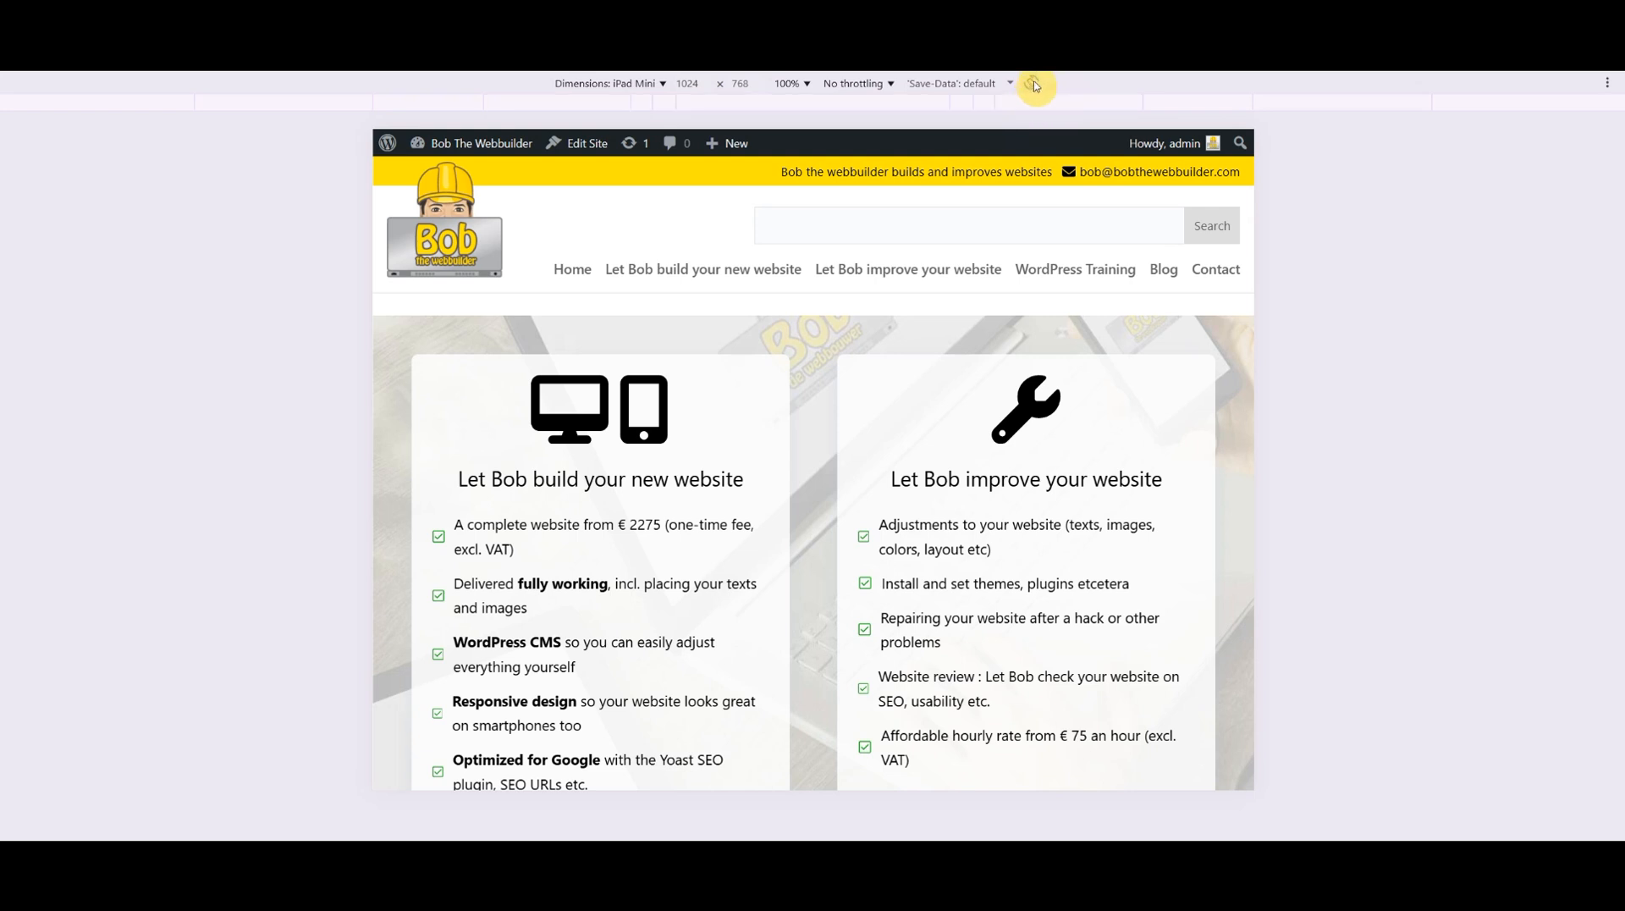
{"action": "left_click", "coordinate": [1043, 201]}
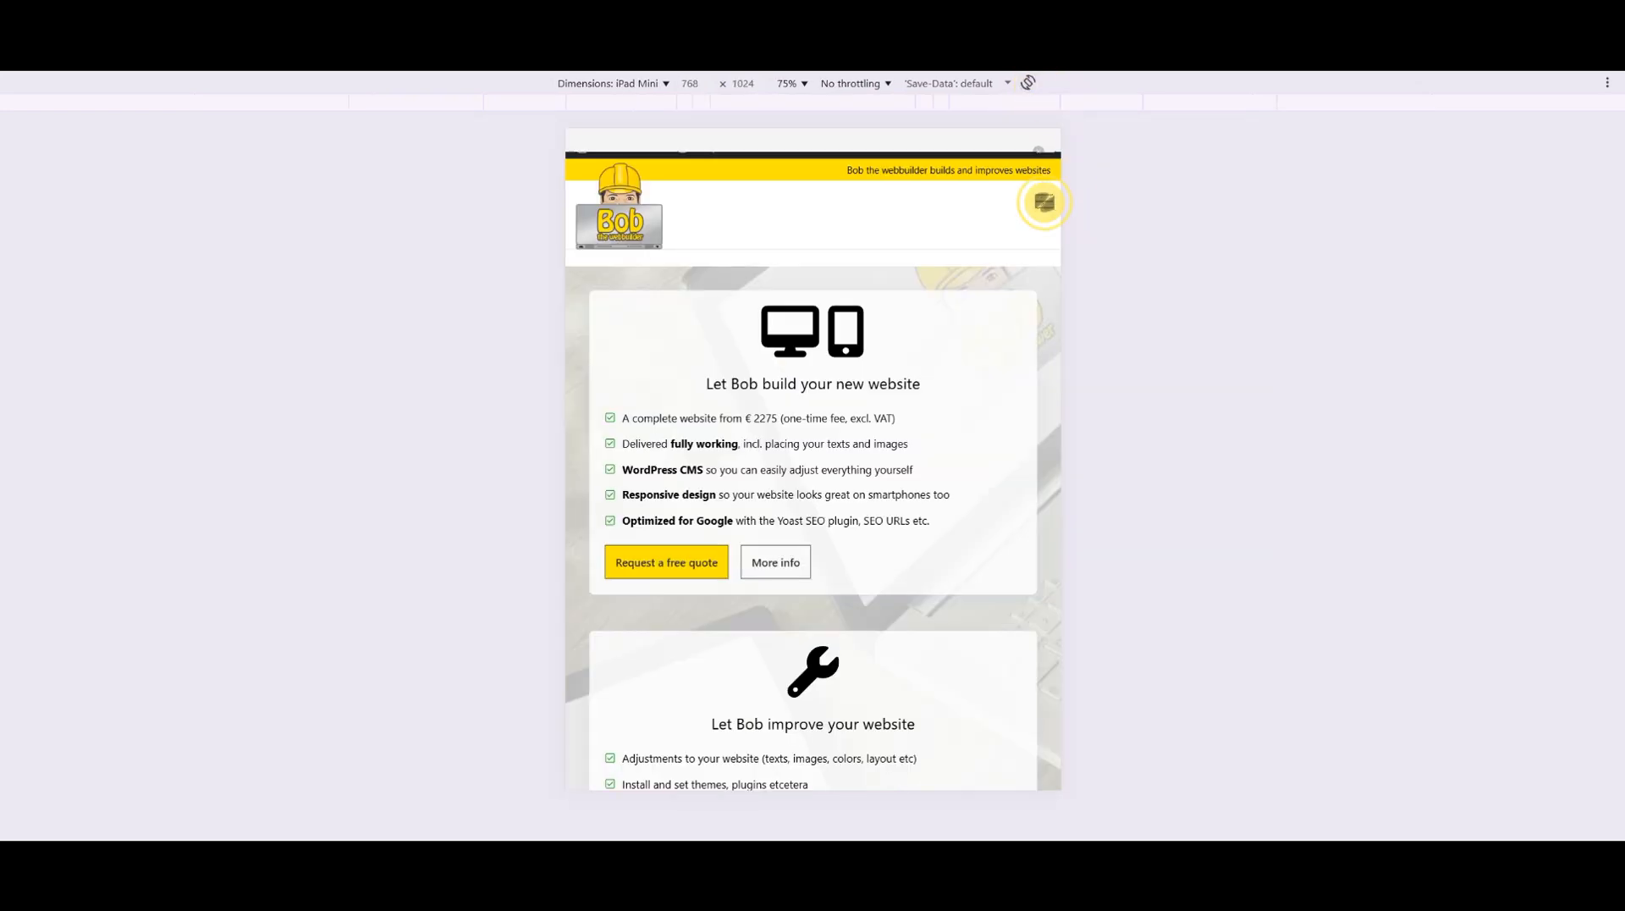
{"action": "left_click", "coordinate": [1041, 157]}
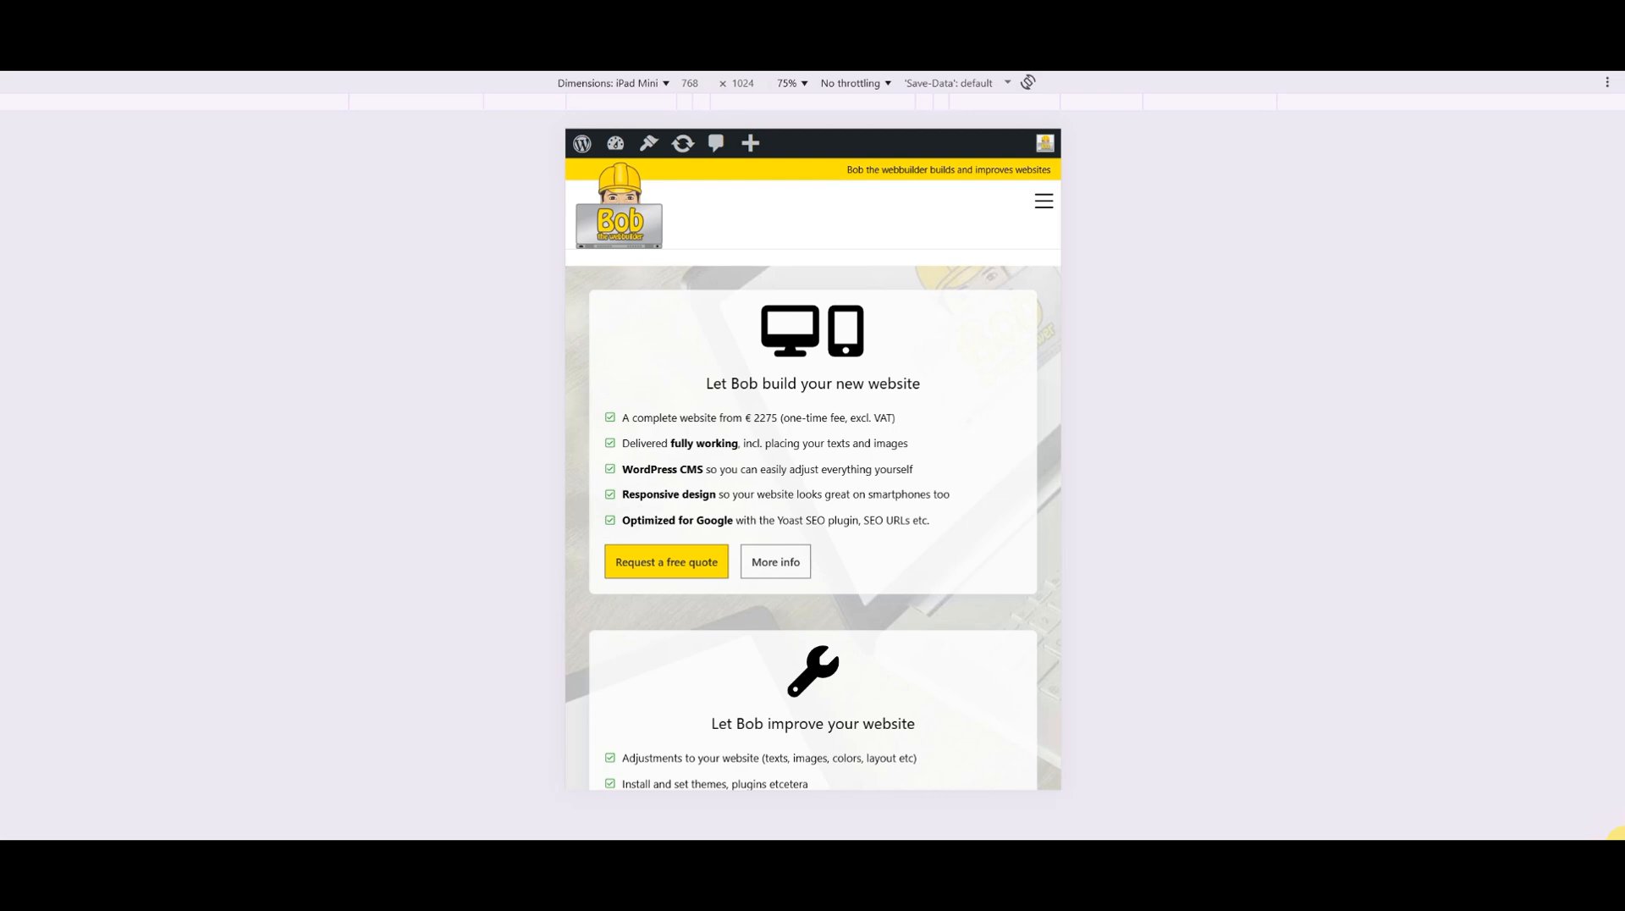
Examine the layout of the homepage's hero, portfolio, call-to-action and about sections in the portrait iPad Mini preview.
{"action": "scroll", "coordinate": [969, 595], "scroll_direction": "down", "scroll_amount": 5}
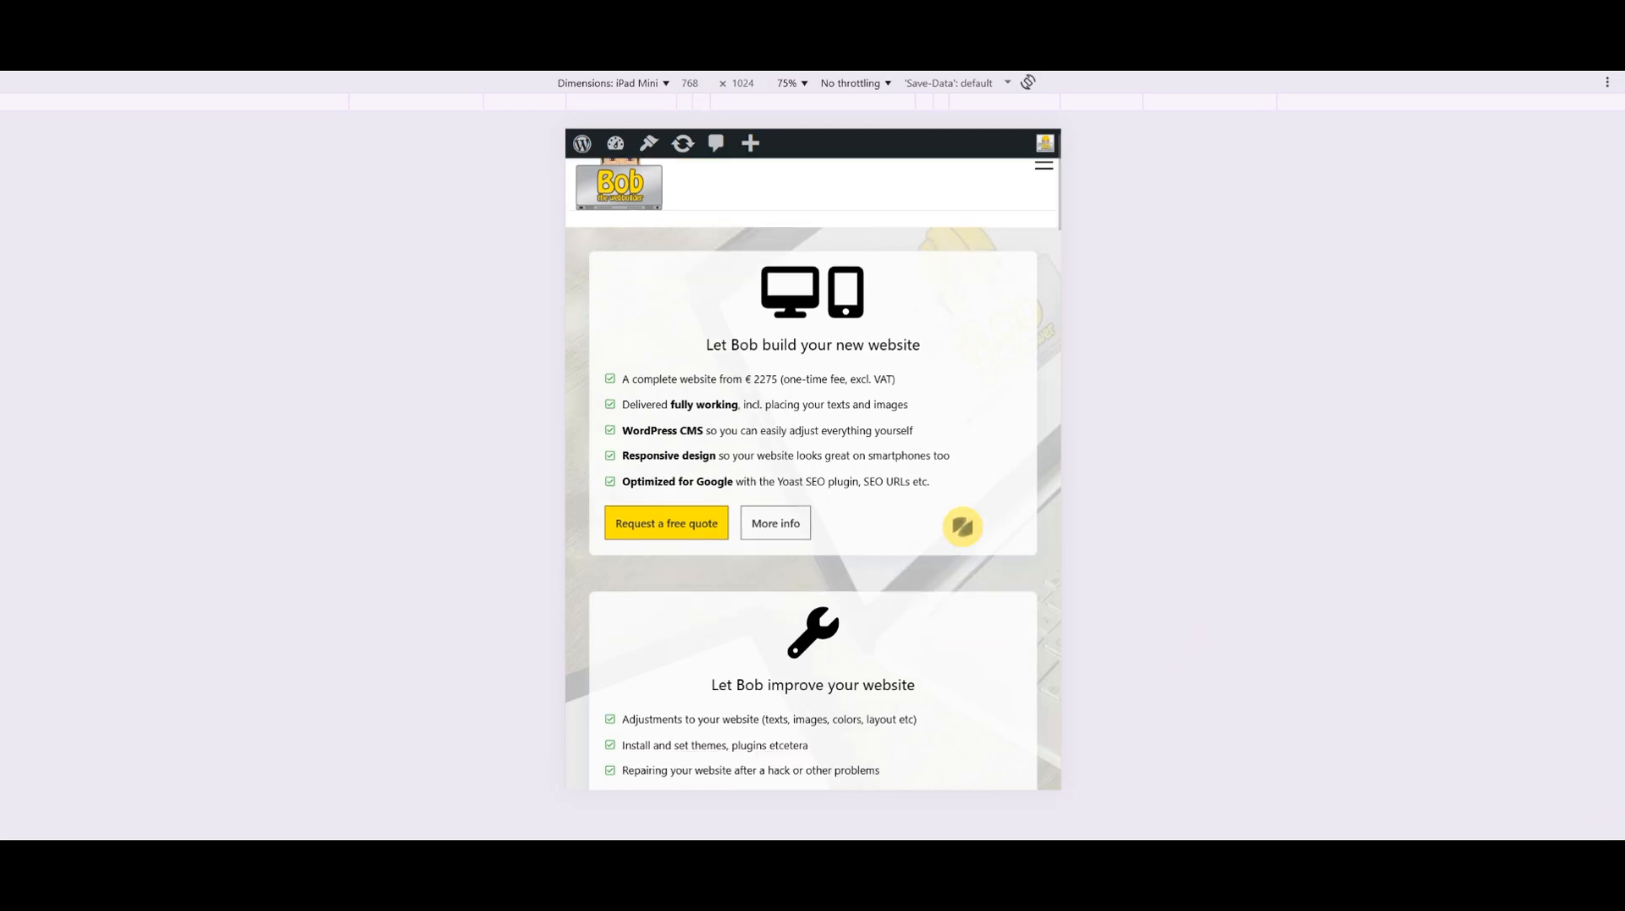
{"action": "scroll", "coordinate": [813, 474], "scroll_direction": "down", "scroll_amount": 3}
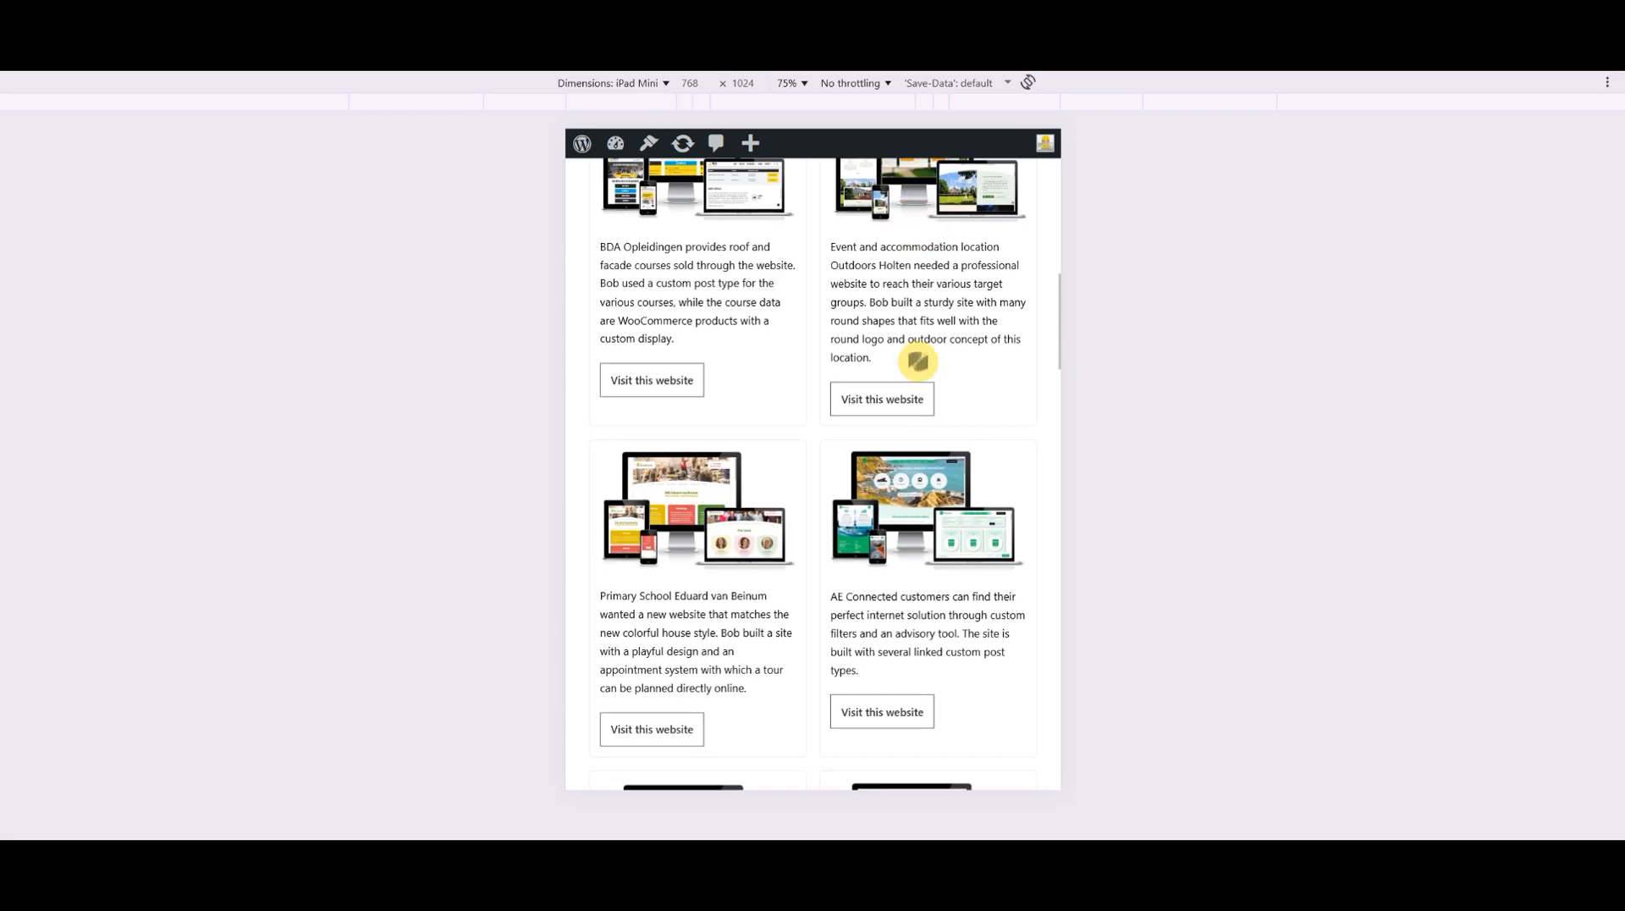
{"action": "scroll", "coordinate": [946, 339], "scroll_direction": "down", "scroll_amount": 3}
{"action": "scroll", "coordinate": [954, 615], "scroll_direction": "up", "scroll_amount": 5}
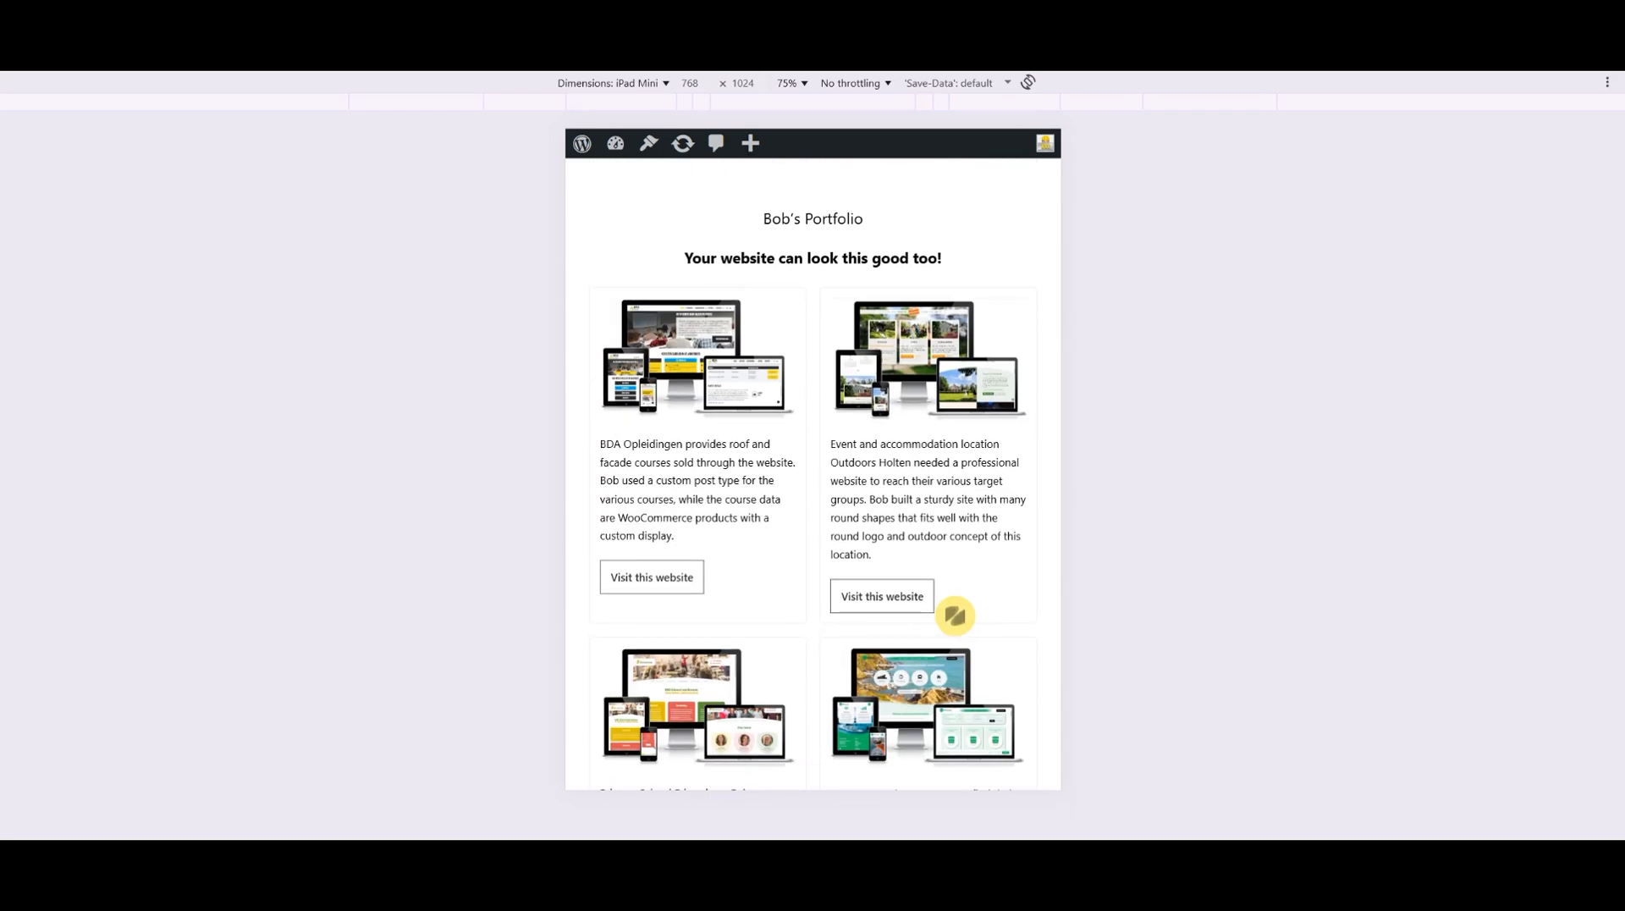
{"action": "scroll", "coordinate": [955, 615], "scroll_direction": "down", "scroll_amount": 6}
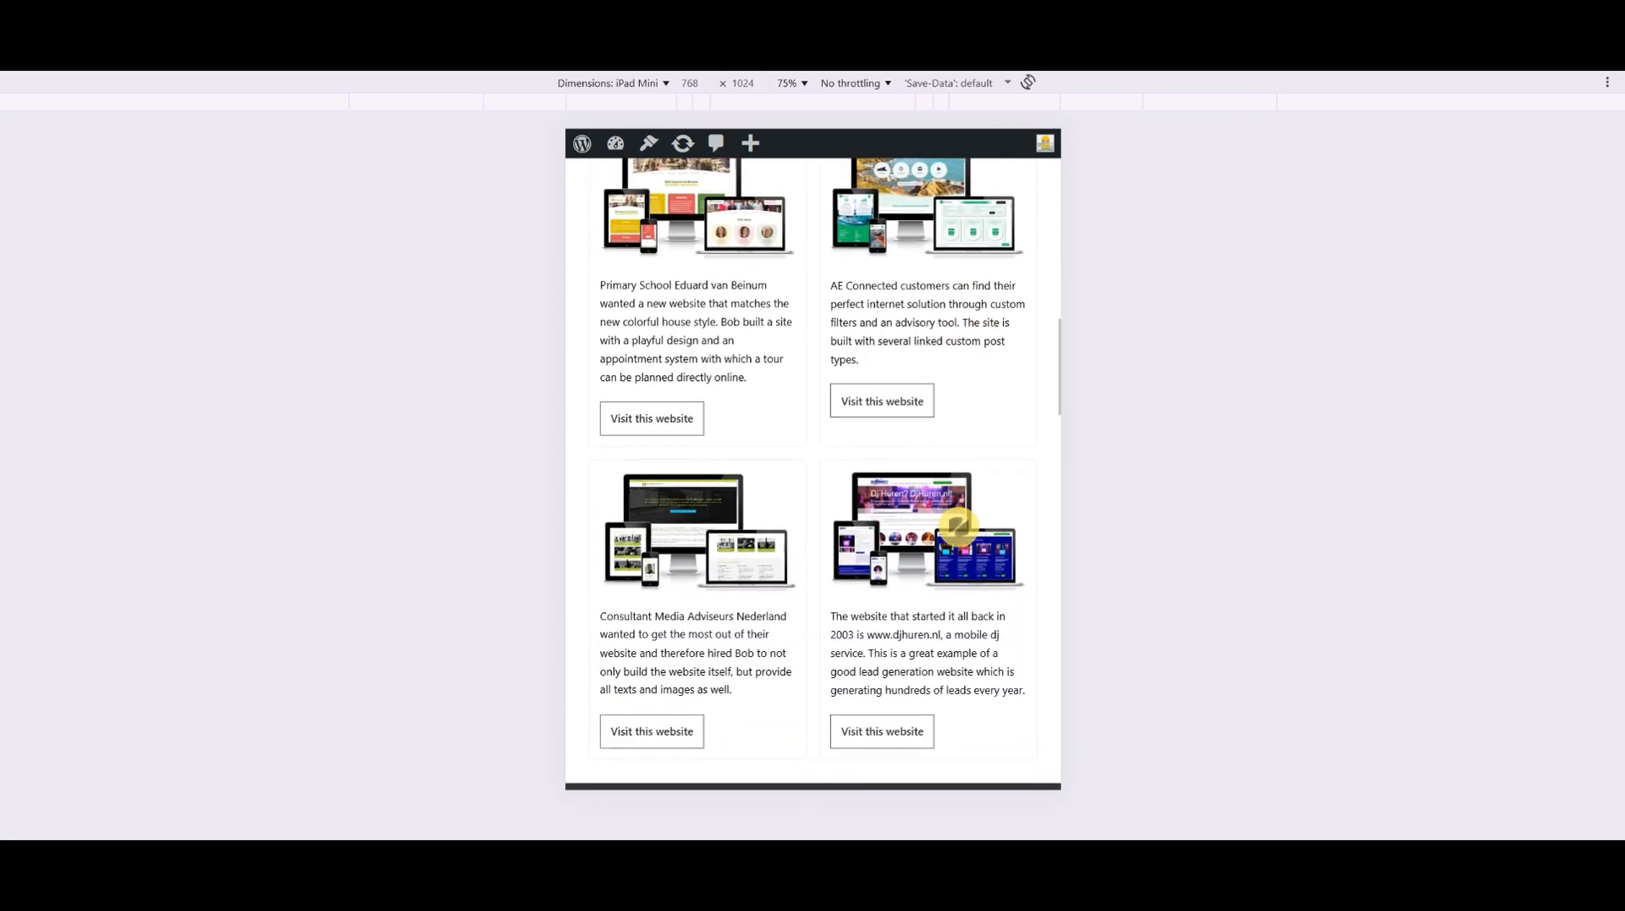
{"action": "scroll", "coordinate": [958, 526], "scroll_direction": "down", "scroll_amount": 5}
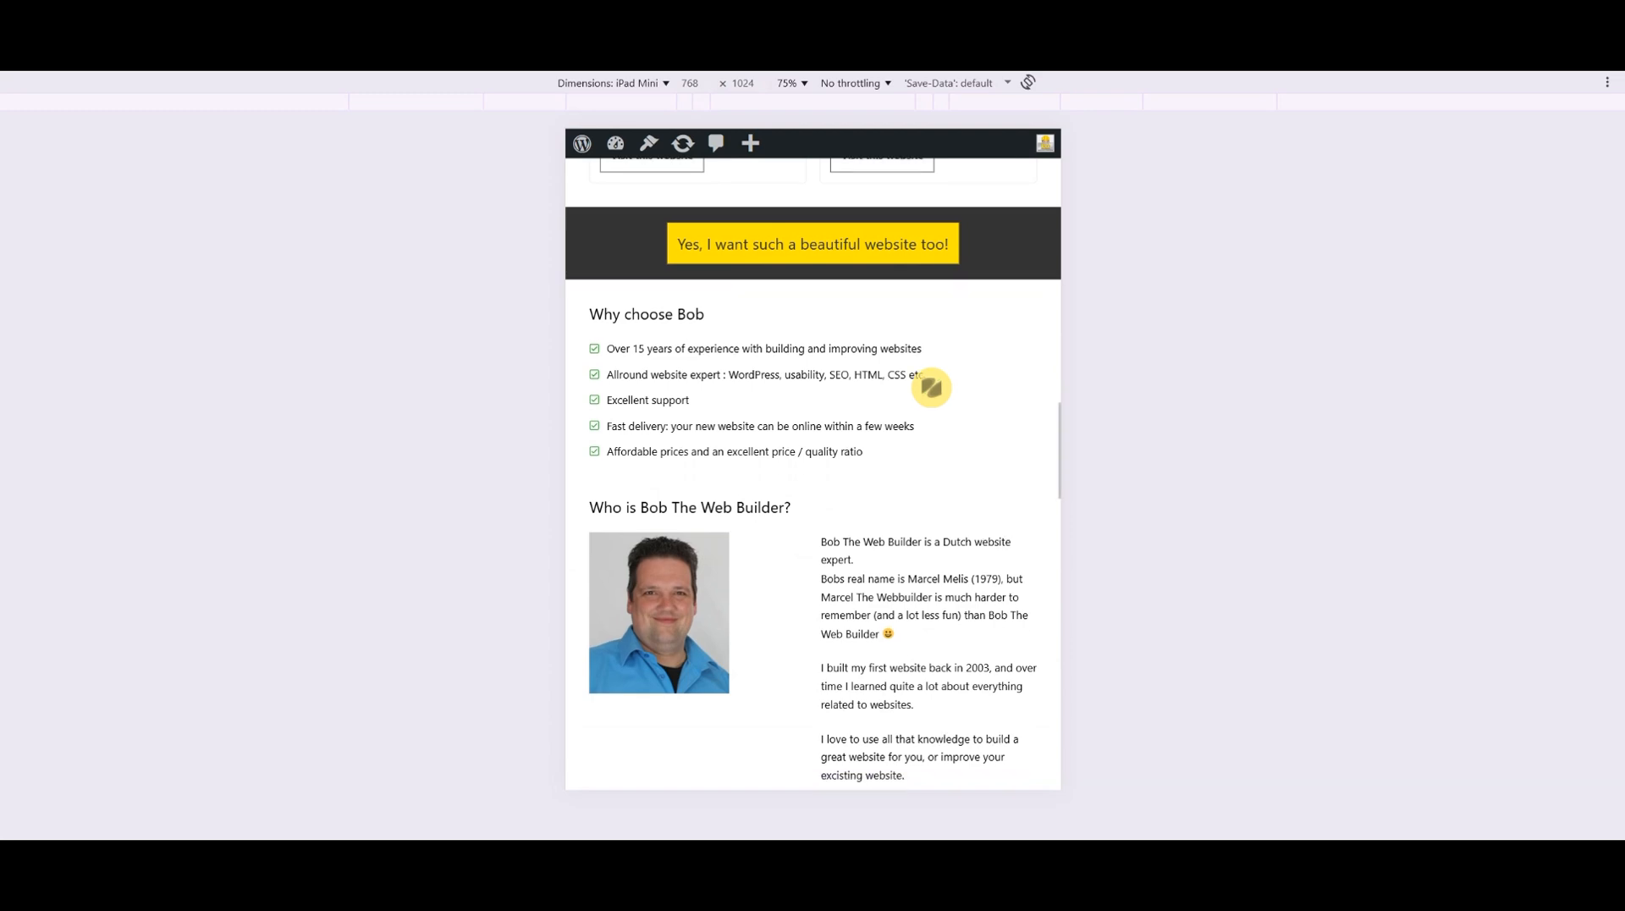
{"action": "scroll", "coordinate": [931, 386], "scroll_direction": "down", "scroll_amount": 1}
{"action": "scroll", "coordinate": [918, 355], "scroll_direction": "down", "scroll_amount": 1}
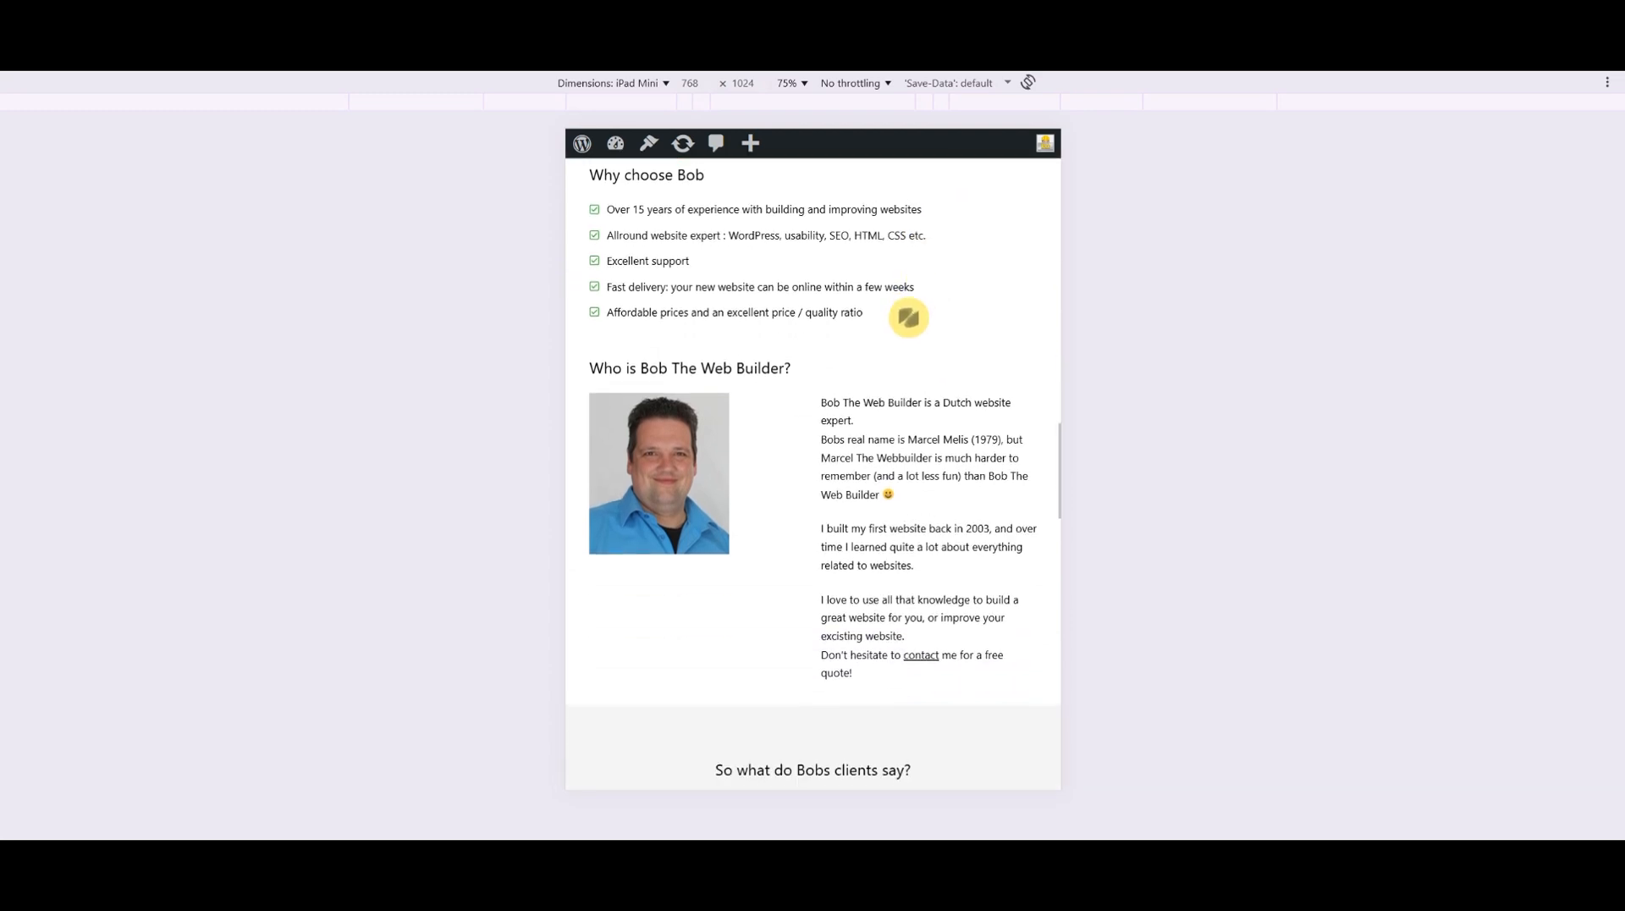
Examine the layout of the homepage's testimonials, quote call-to-action and blog sections in the portrait iPad Mini preview.
{"action": "scroll", "coordinate": [911, 316], "scroll_direction": "down", "scroll_amount": 6}
{"action": "scroll", "coordinate": [892, 359], "scroll_direction": "down", "scroll_amount": 5}
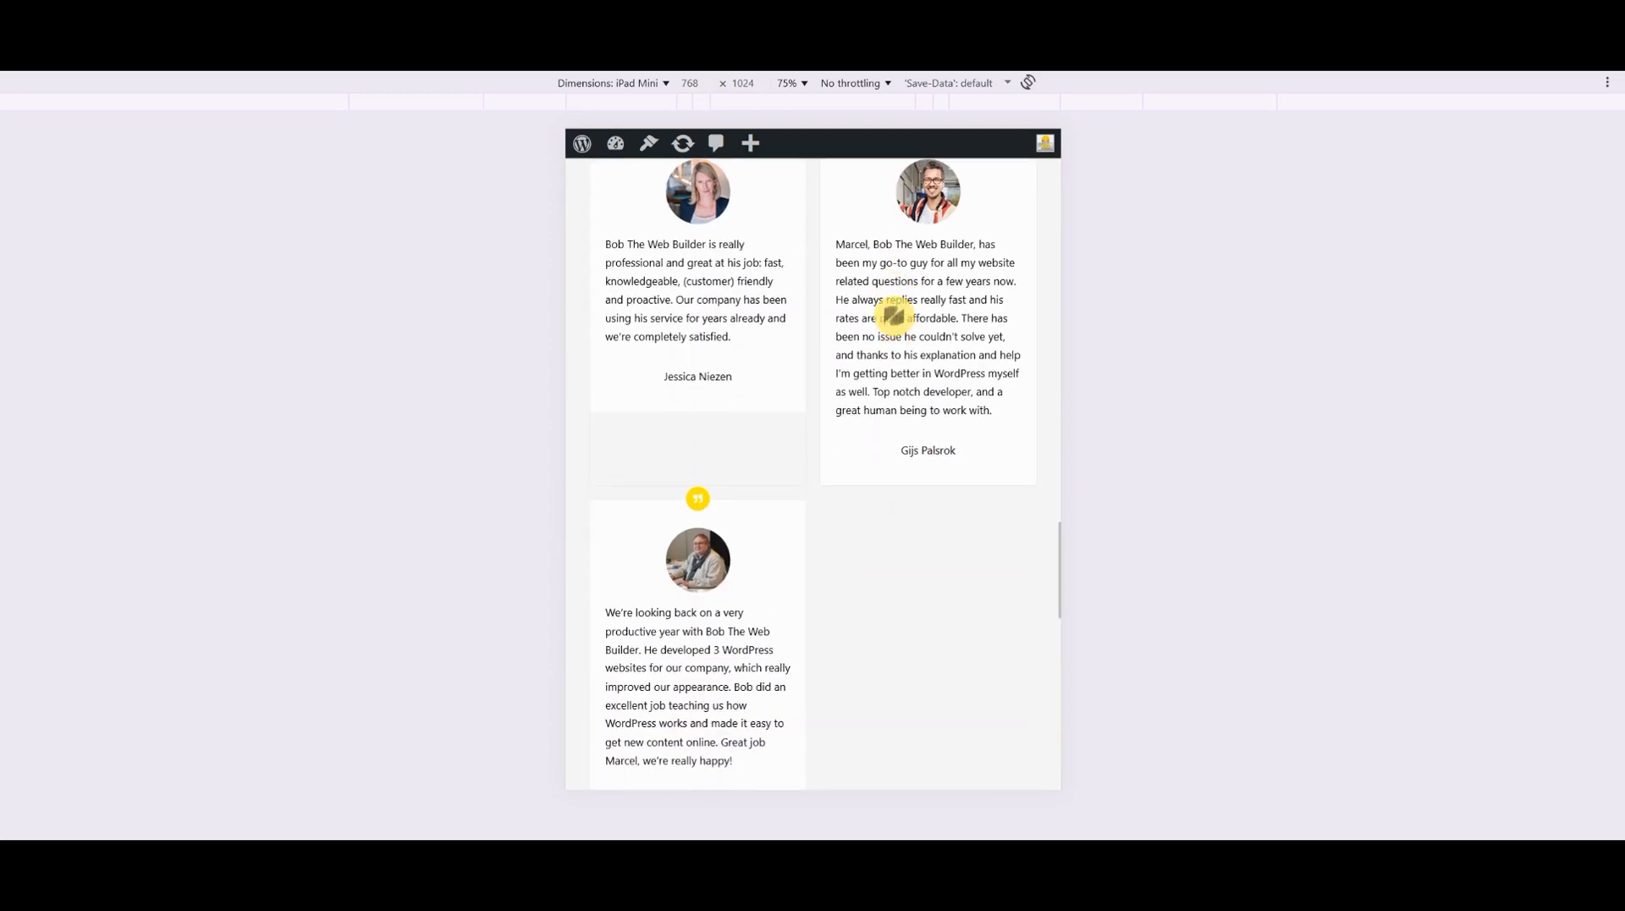
{"action": "scroll", "coordinate": [875, 417], "scroll_direction": "up", "scroll_amount": 2}
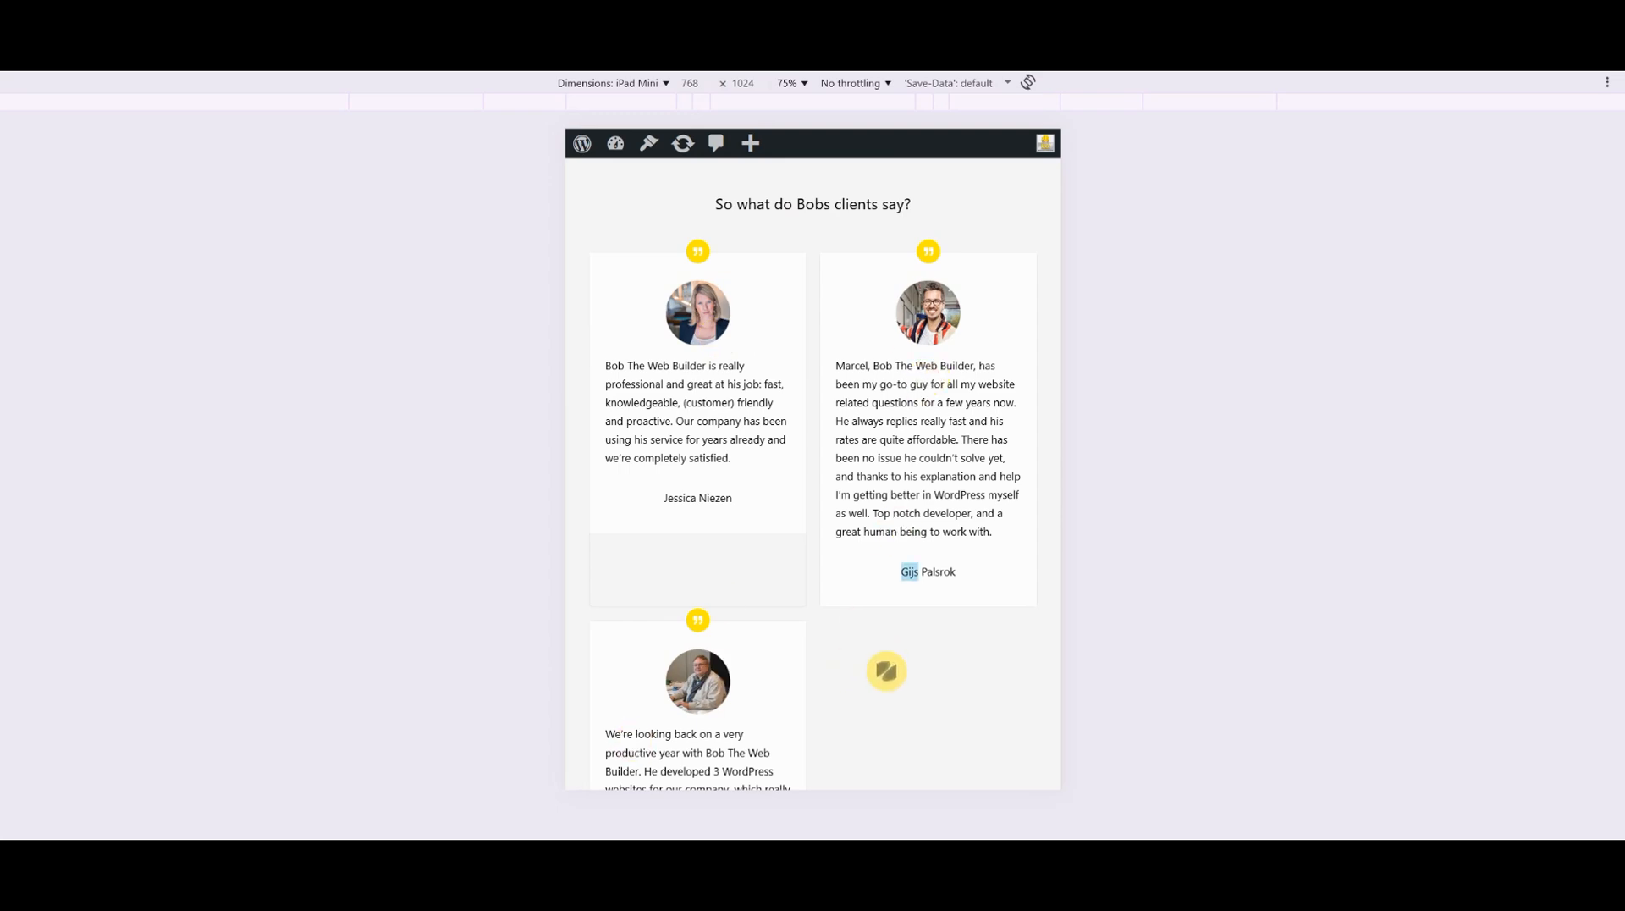
{"action": "scroll", "coordinate": [886, 670], "scroll_direction": "down", "scroll_amount": 10}
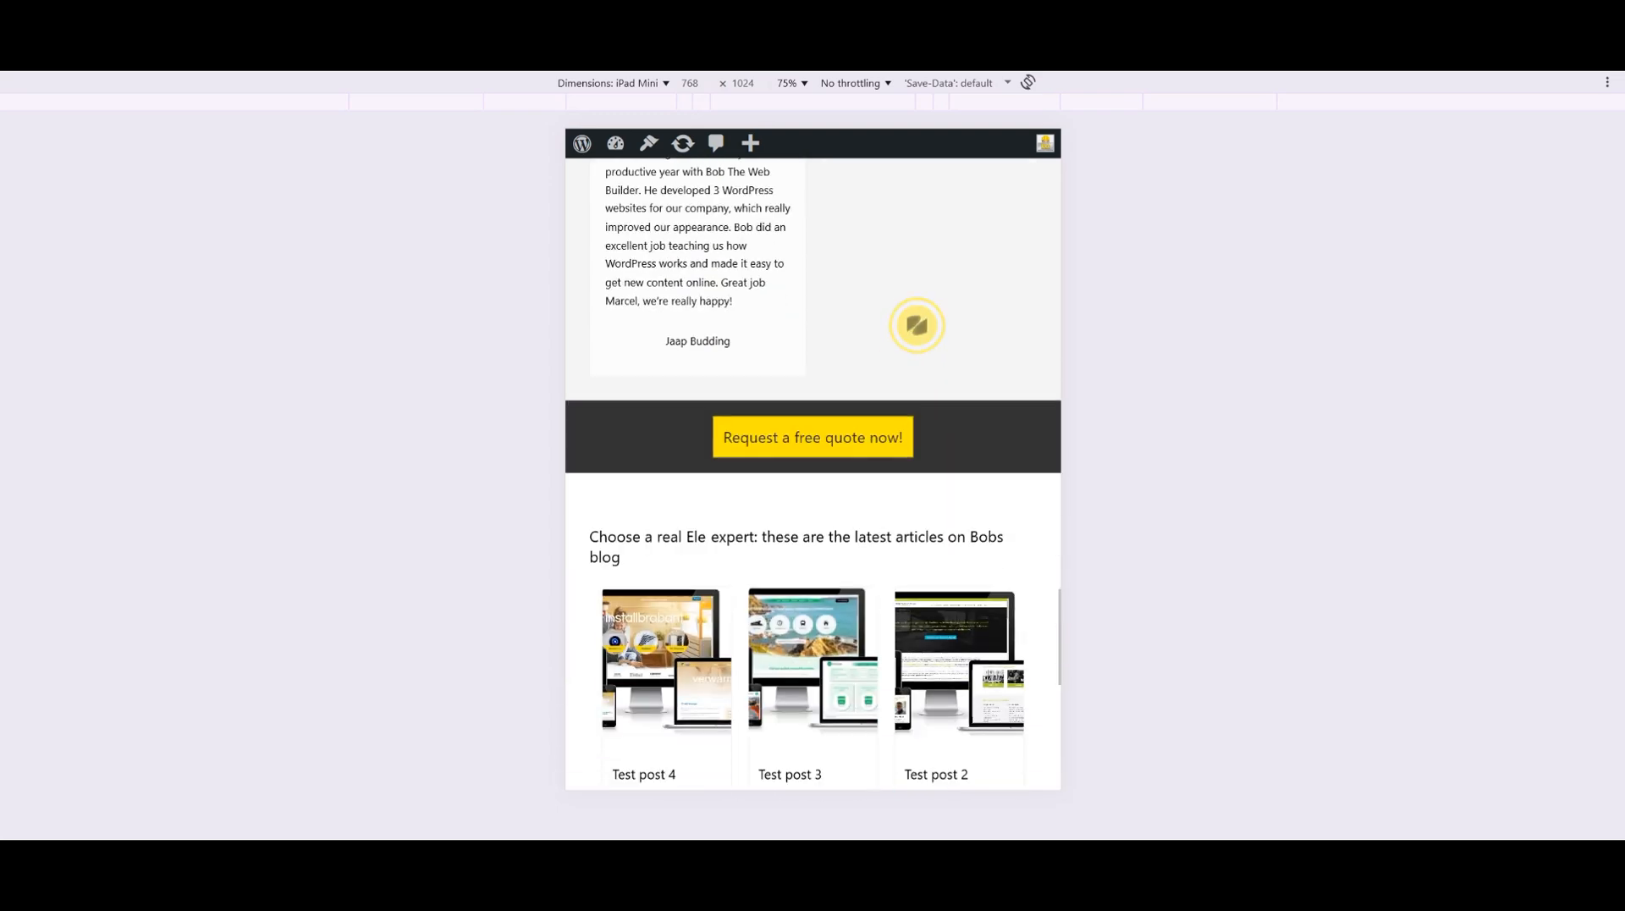
{"action": "type", "text": "Web"}
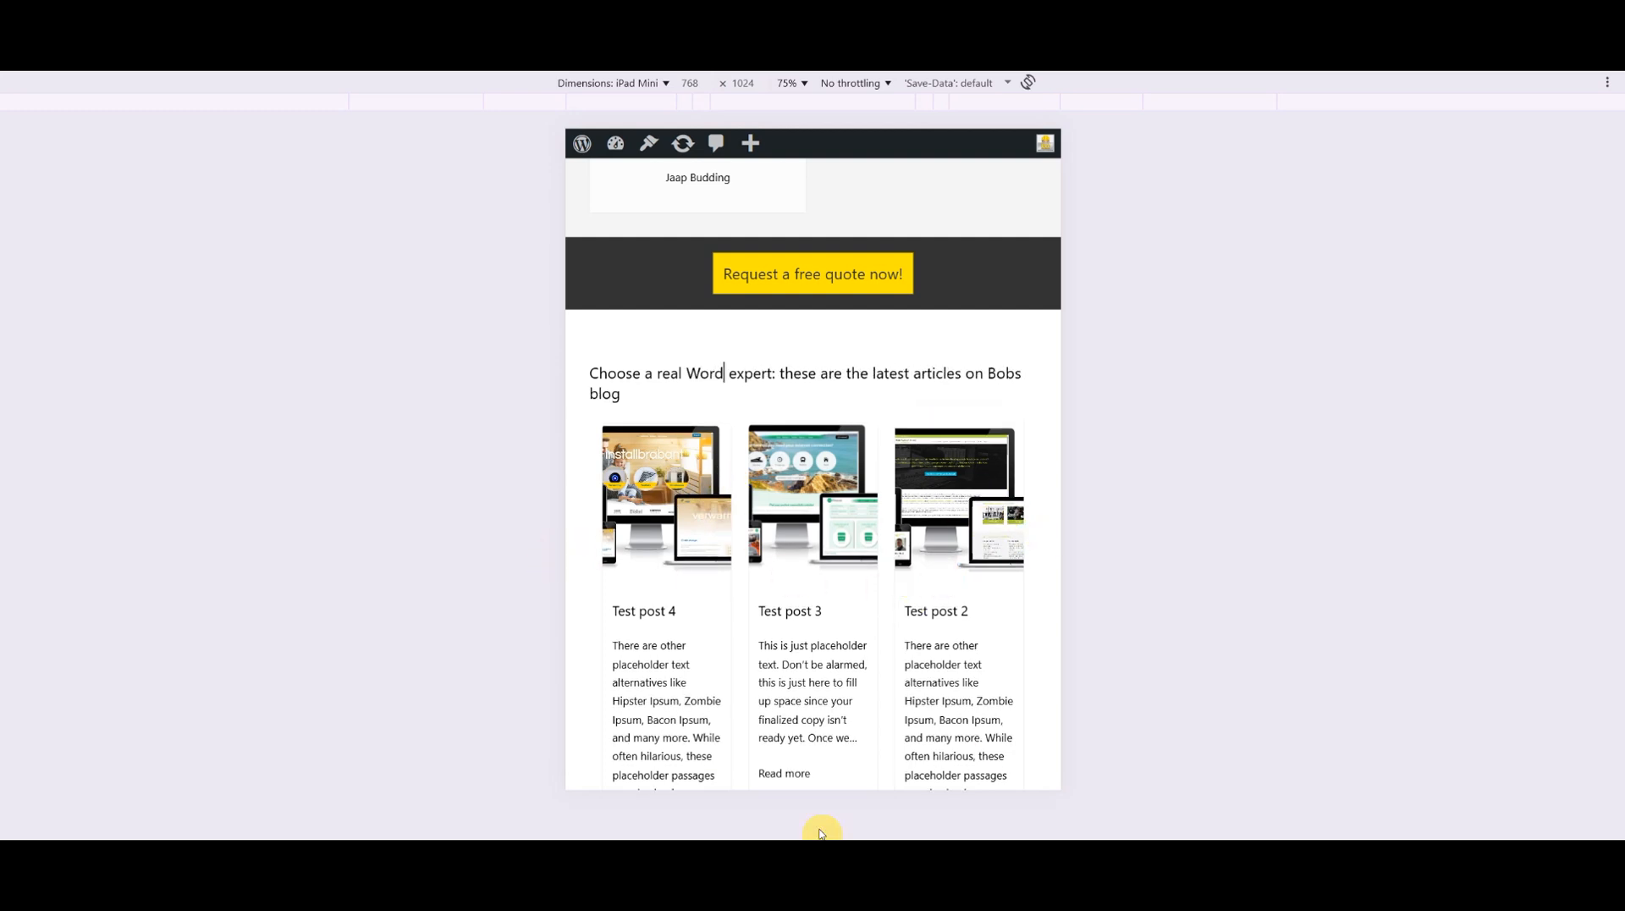
{"action": "mouse_move", "coordinate": [962, 410]}
{"action": "left_mouse_down"}
{"action": "mouse_move", "coordinate": [954, 592]}
{"action": "mouse_move", "coordinate": [929, 476]}
{"action": "left_mouse_up"}
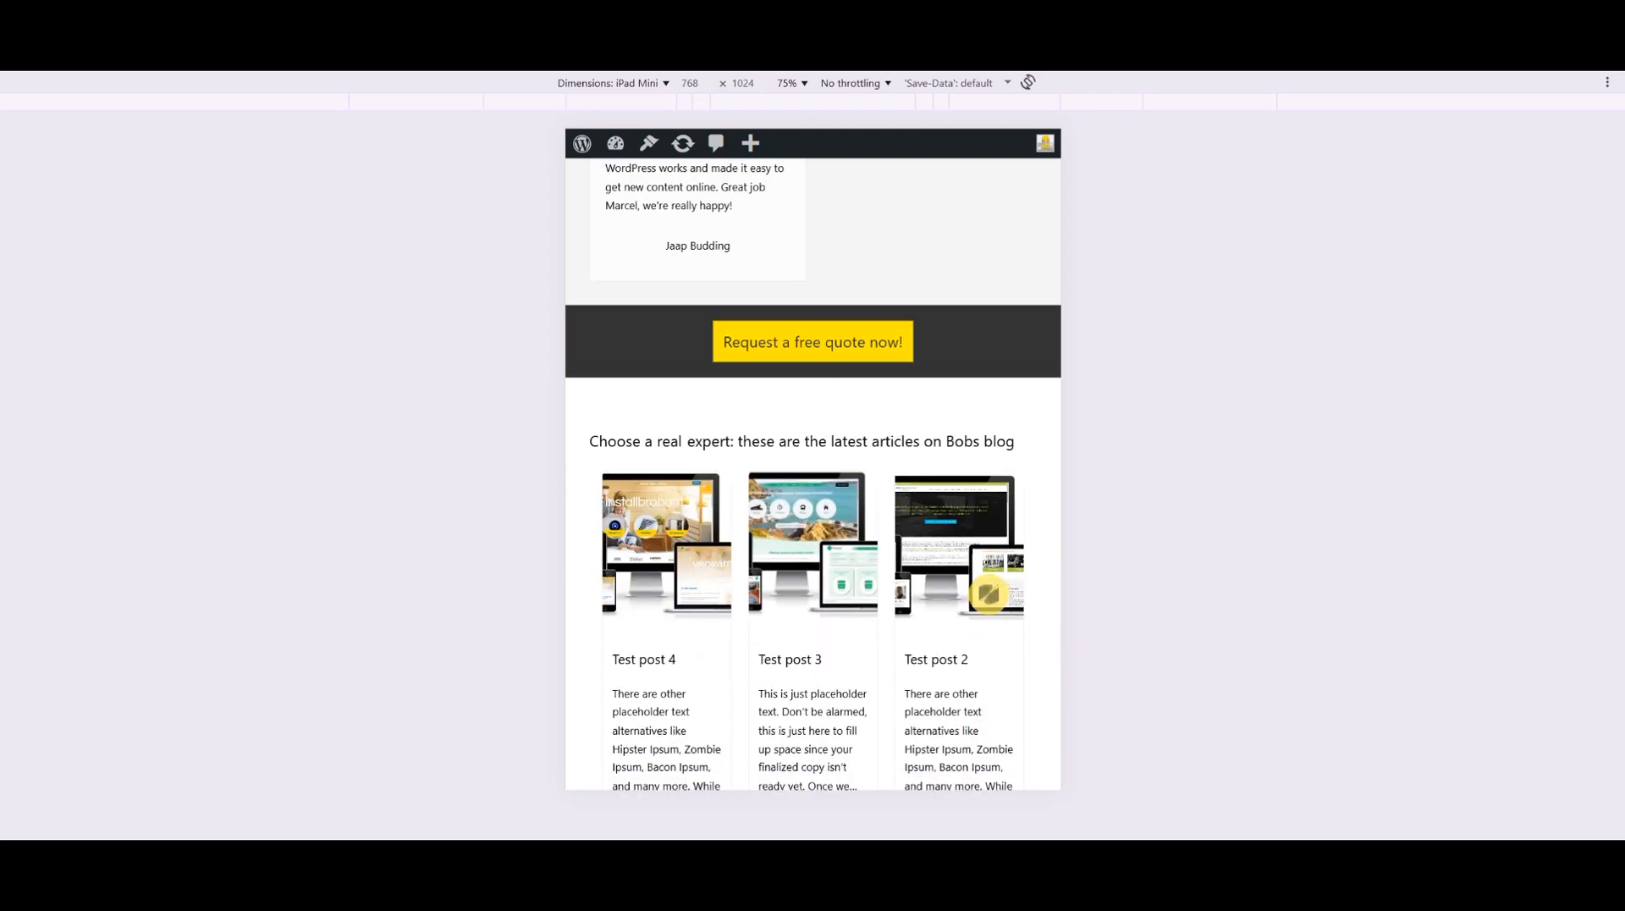
{"action": "left_click_drag", "start_coordinate": [990, 596], "coordinate": [986, 424]}
{"action": "mouse_move", "coordinate": [939, 570]}
{"action": "left_mouse_down"}
{"action": "mouse_move", "coordinate": [932, 428]}
{"action": "mouse_move", "coordinate": [942, 593]}
{"action": "left_mouse_up"}
{"action": "left_click_drag", "start_coordinate": [950, 373], "coordinate": [926, 506]}
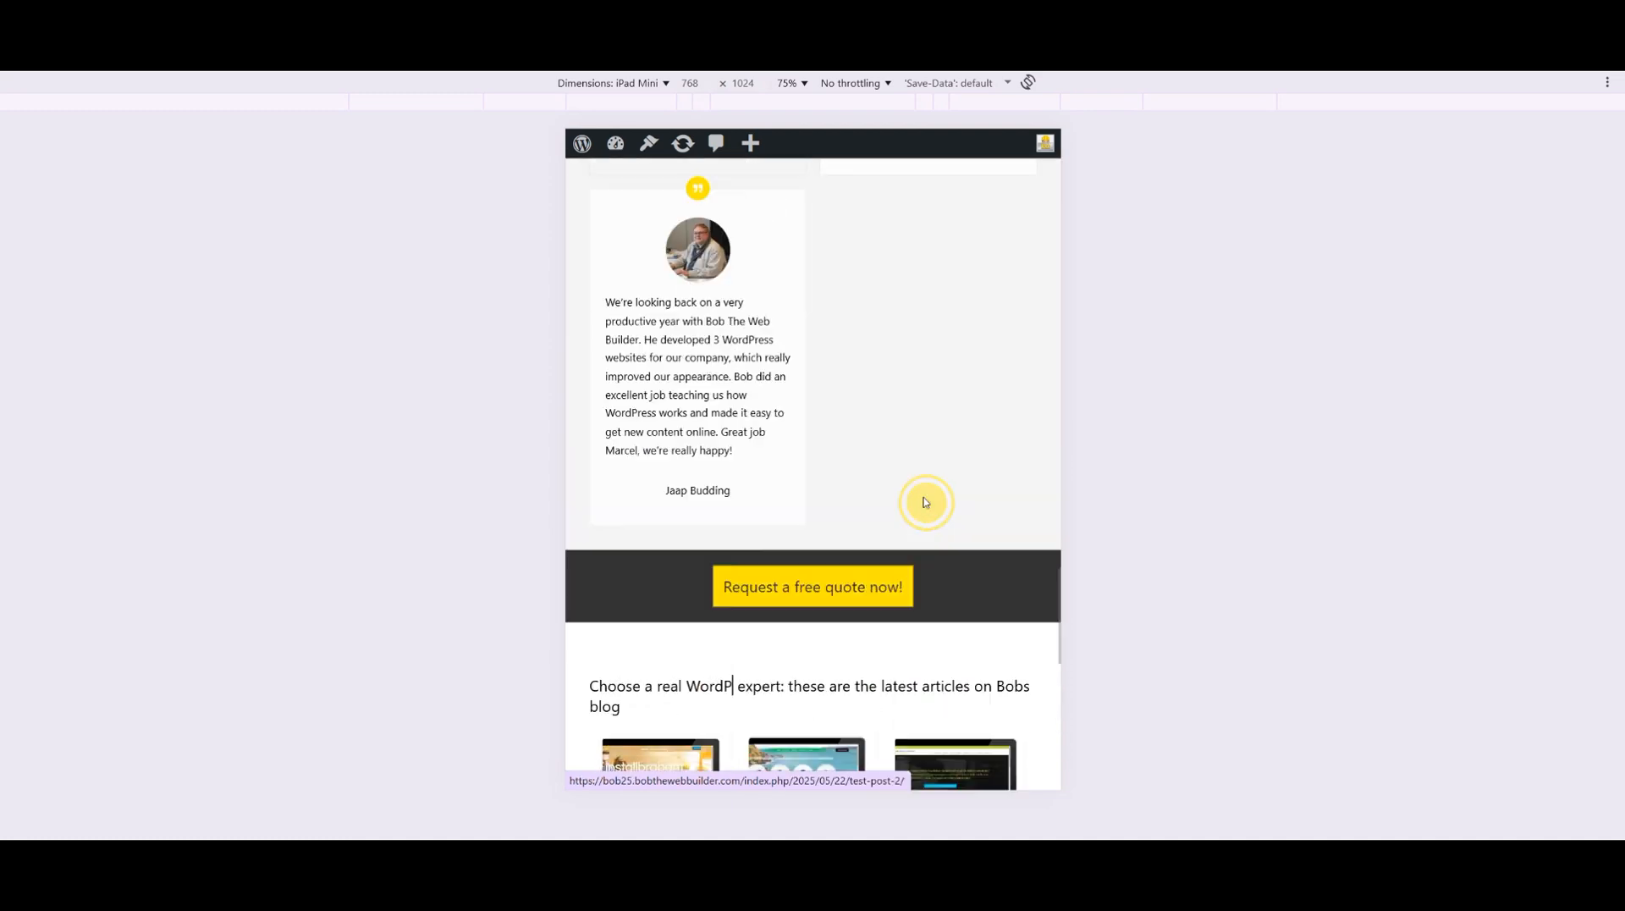
{"action": "left_click_drag", "start_coordinate": [935, 412], "coordinate": [921, 335]}
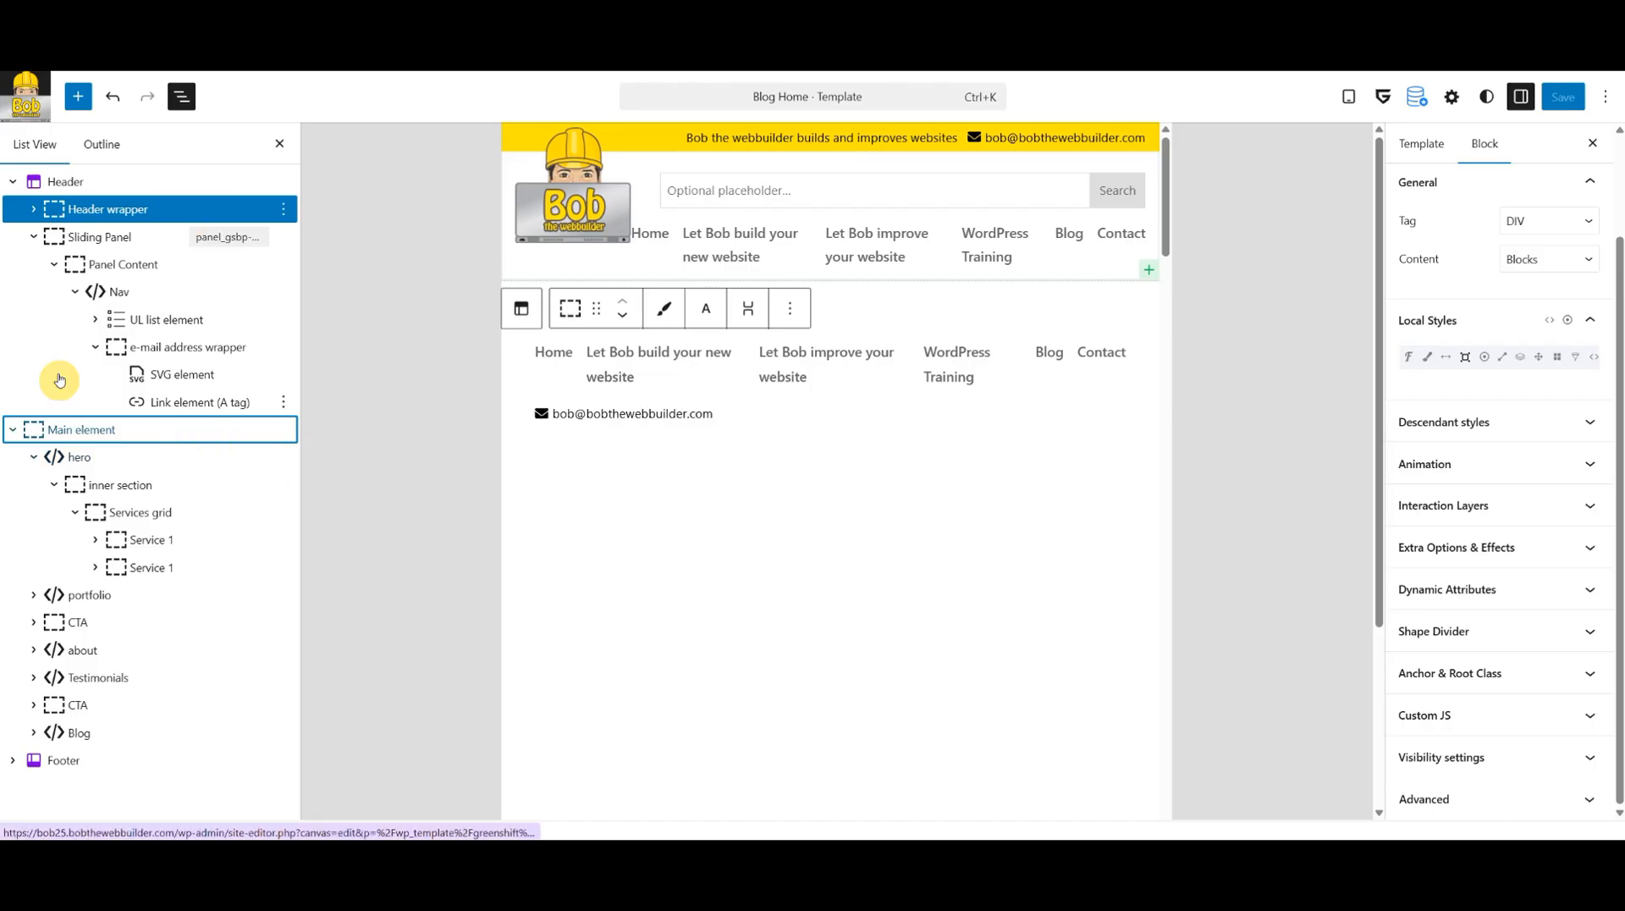
Set the Testimonials Query Loop Builder to 1 grid column for landscape mobile and save the Blog Home template.
{"action": "left_click", "coordinate": [14, 182]}
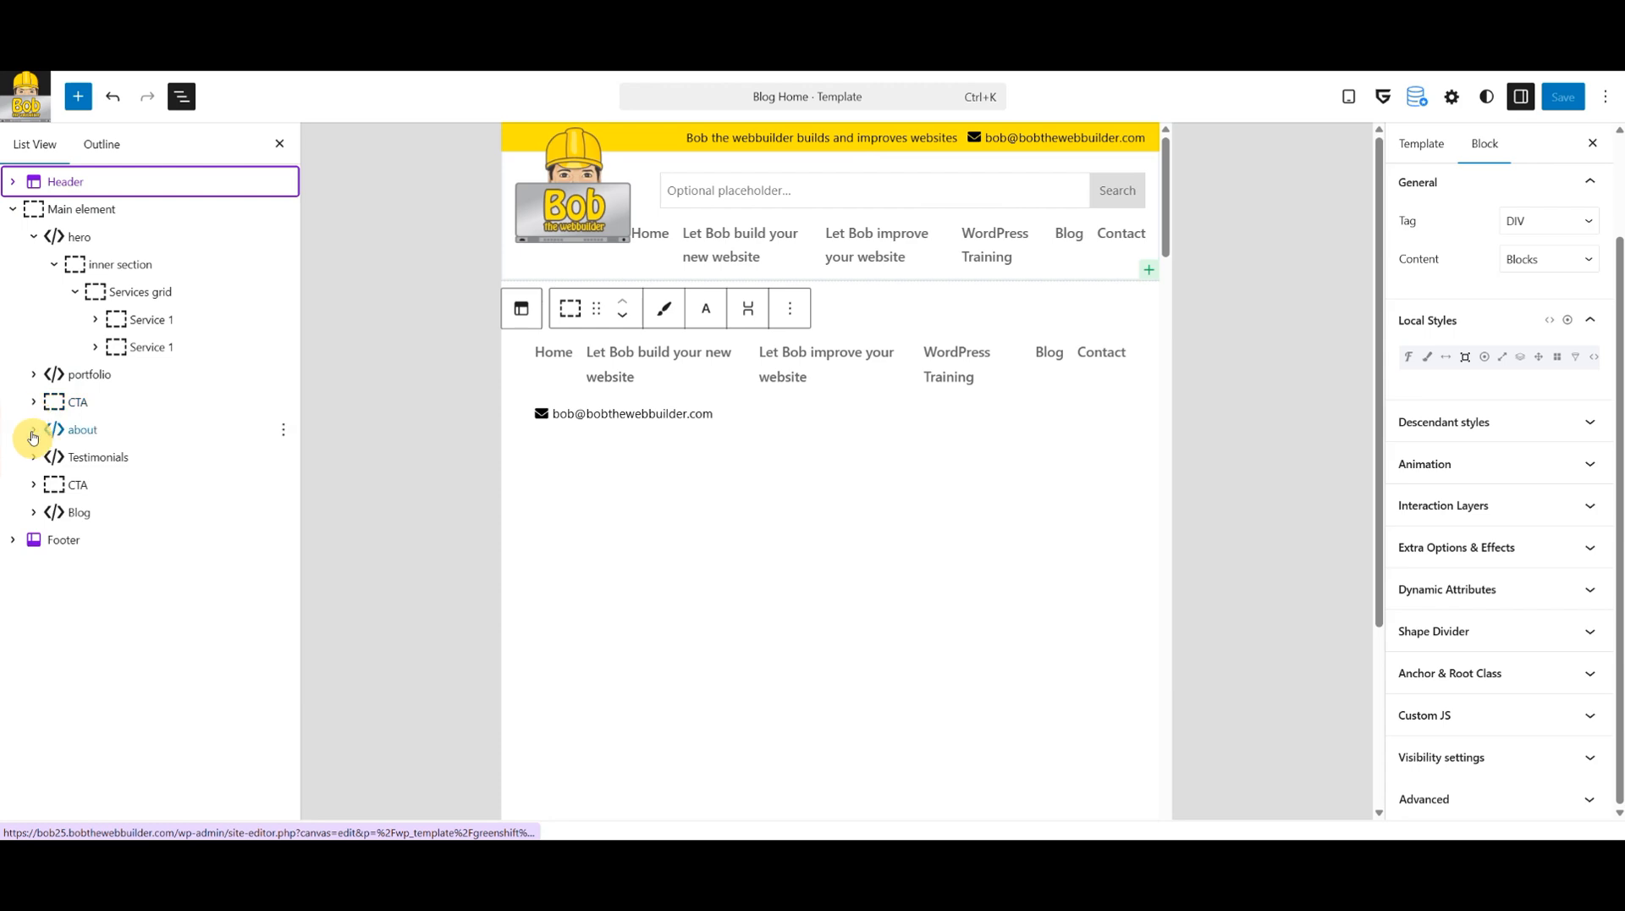
{"action": "left_click", "coordinate": [32, 452]}
{"action": "left_click", "coordinate": [92, 457]}
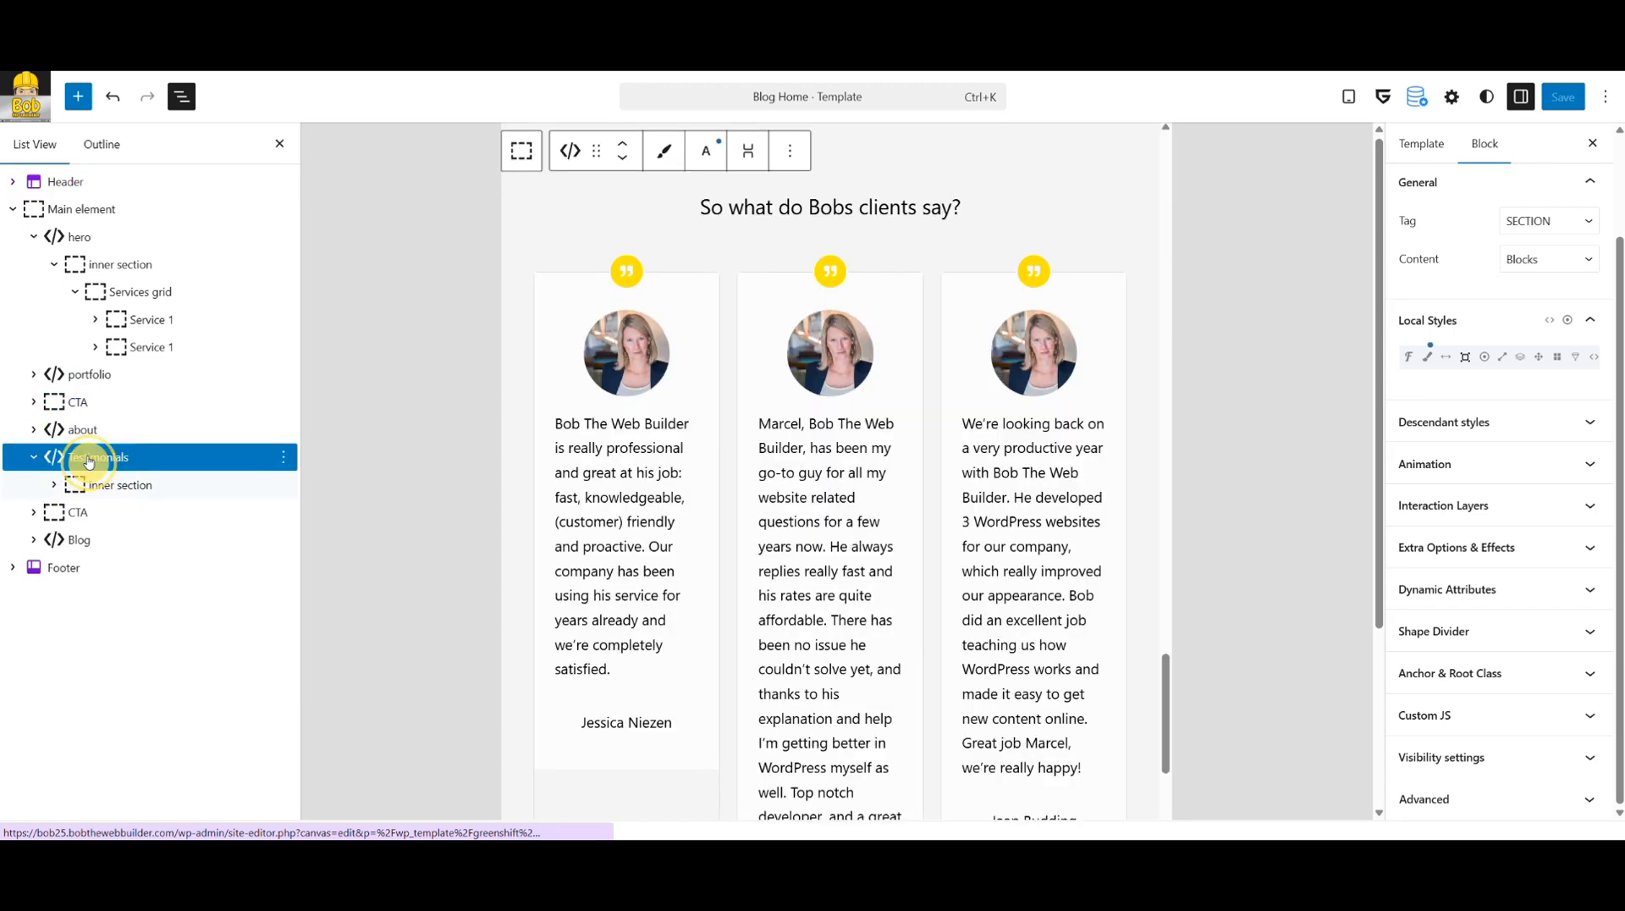
{"action": "left_click", "coordinate": [57, 485]}
{"action": "left_click", "coordinate": [118, 538]}
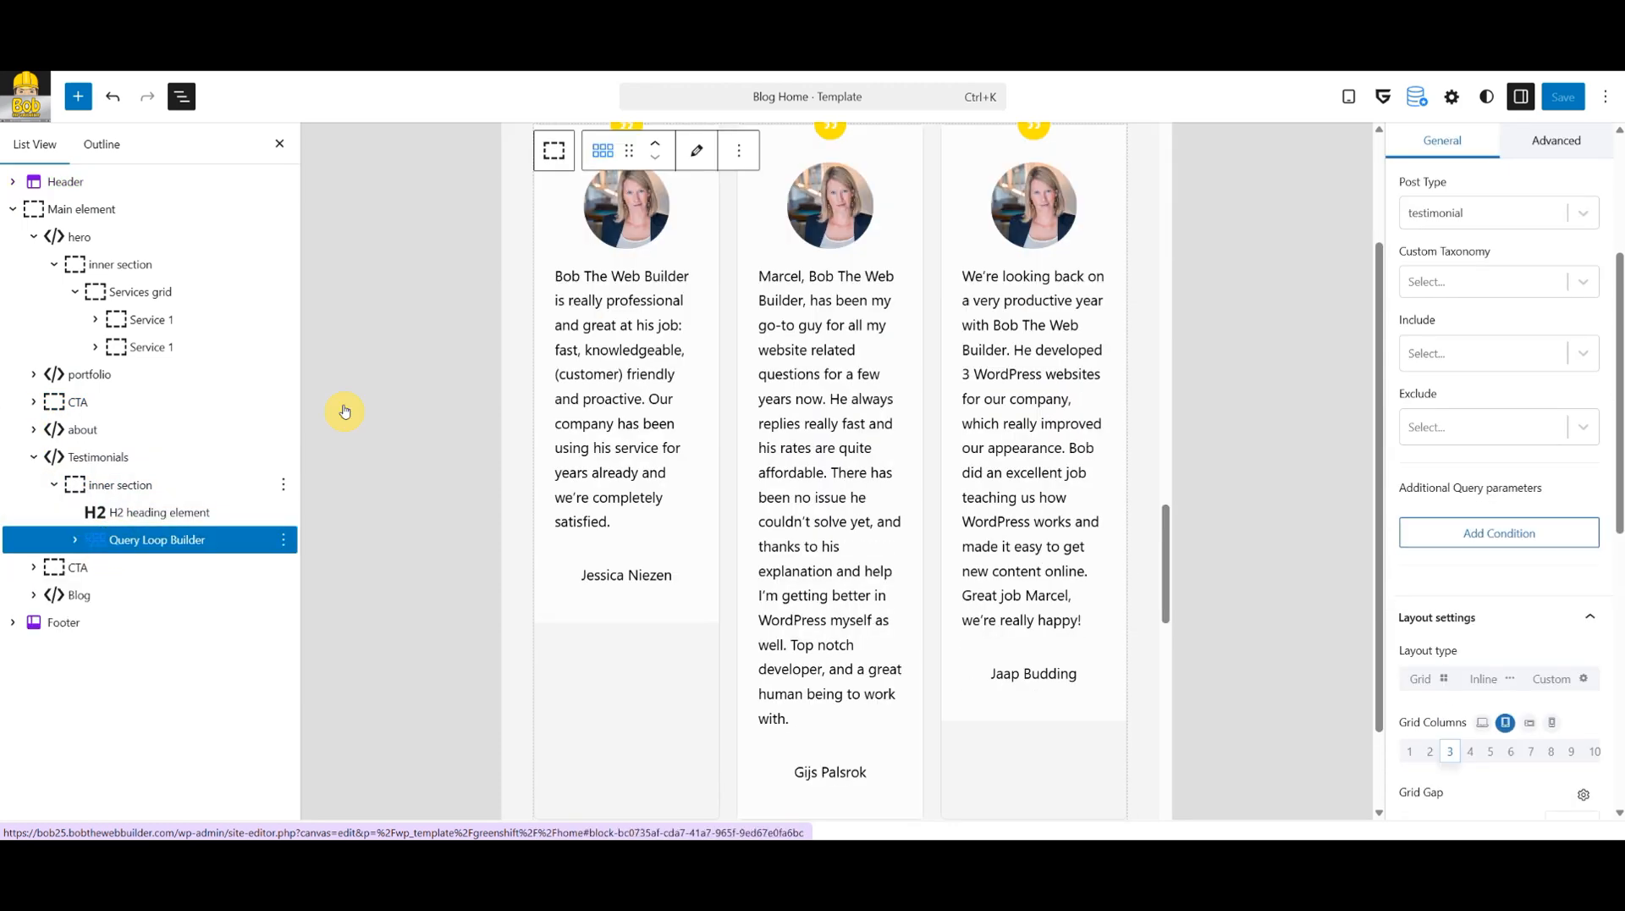
{"action": "left_click_drag", "start_coordinate": [1618, 381], "coordinate": [1618, 523]}
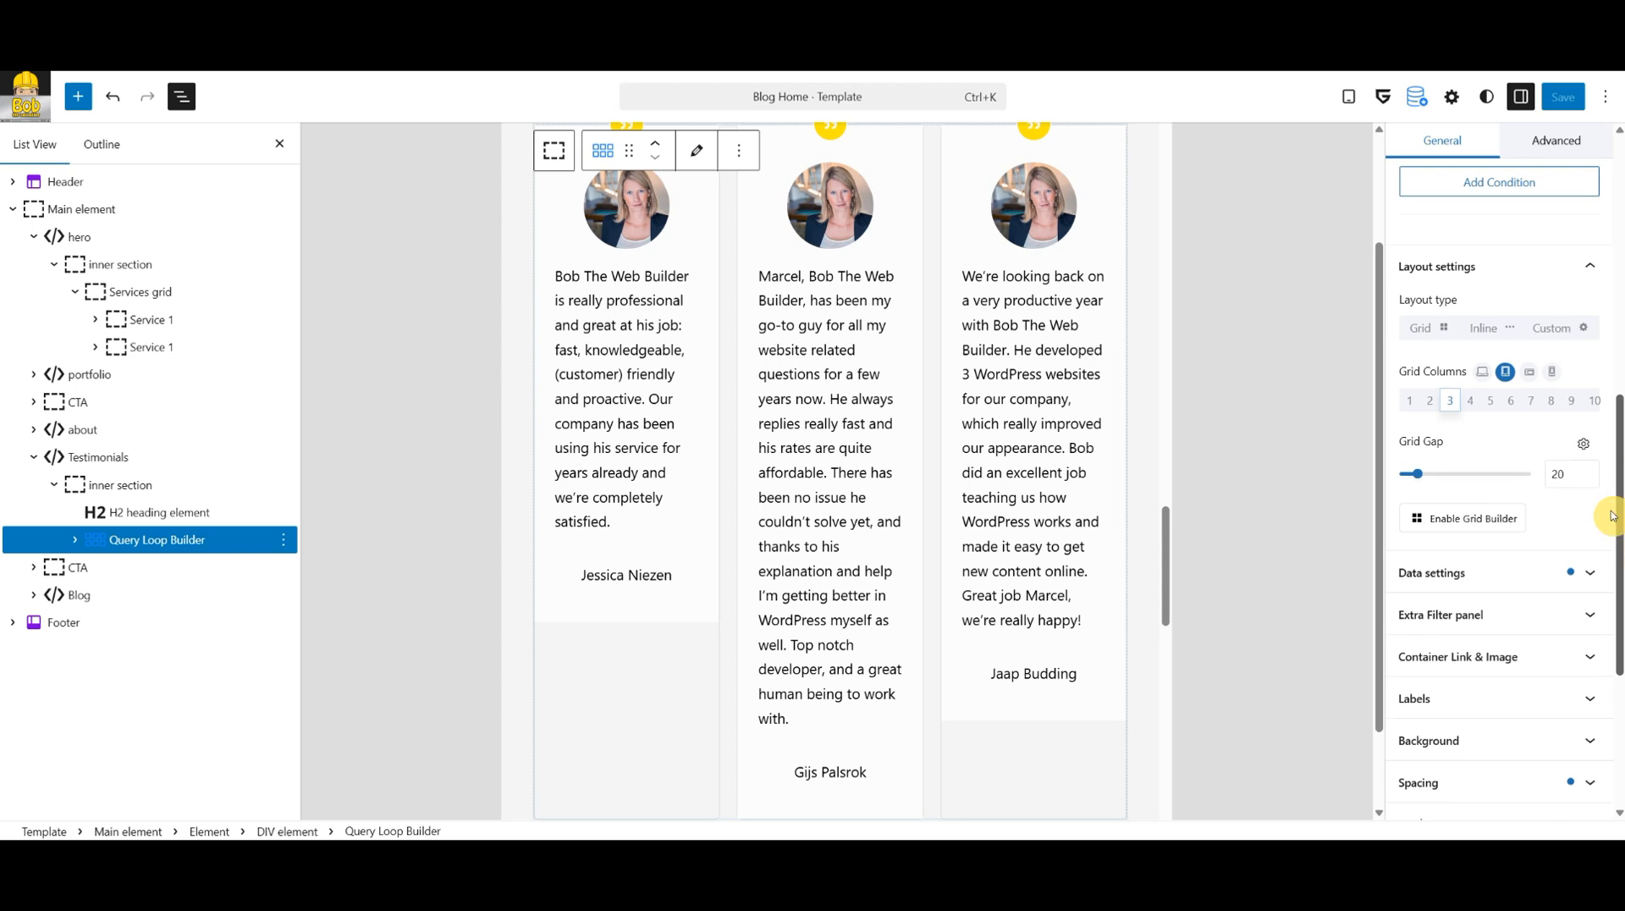
{"action": "left_click", "coordinate": [1526, 377]}
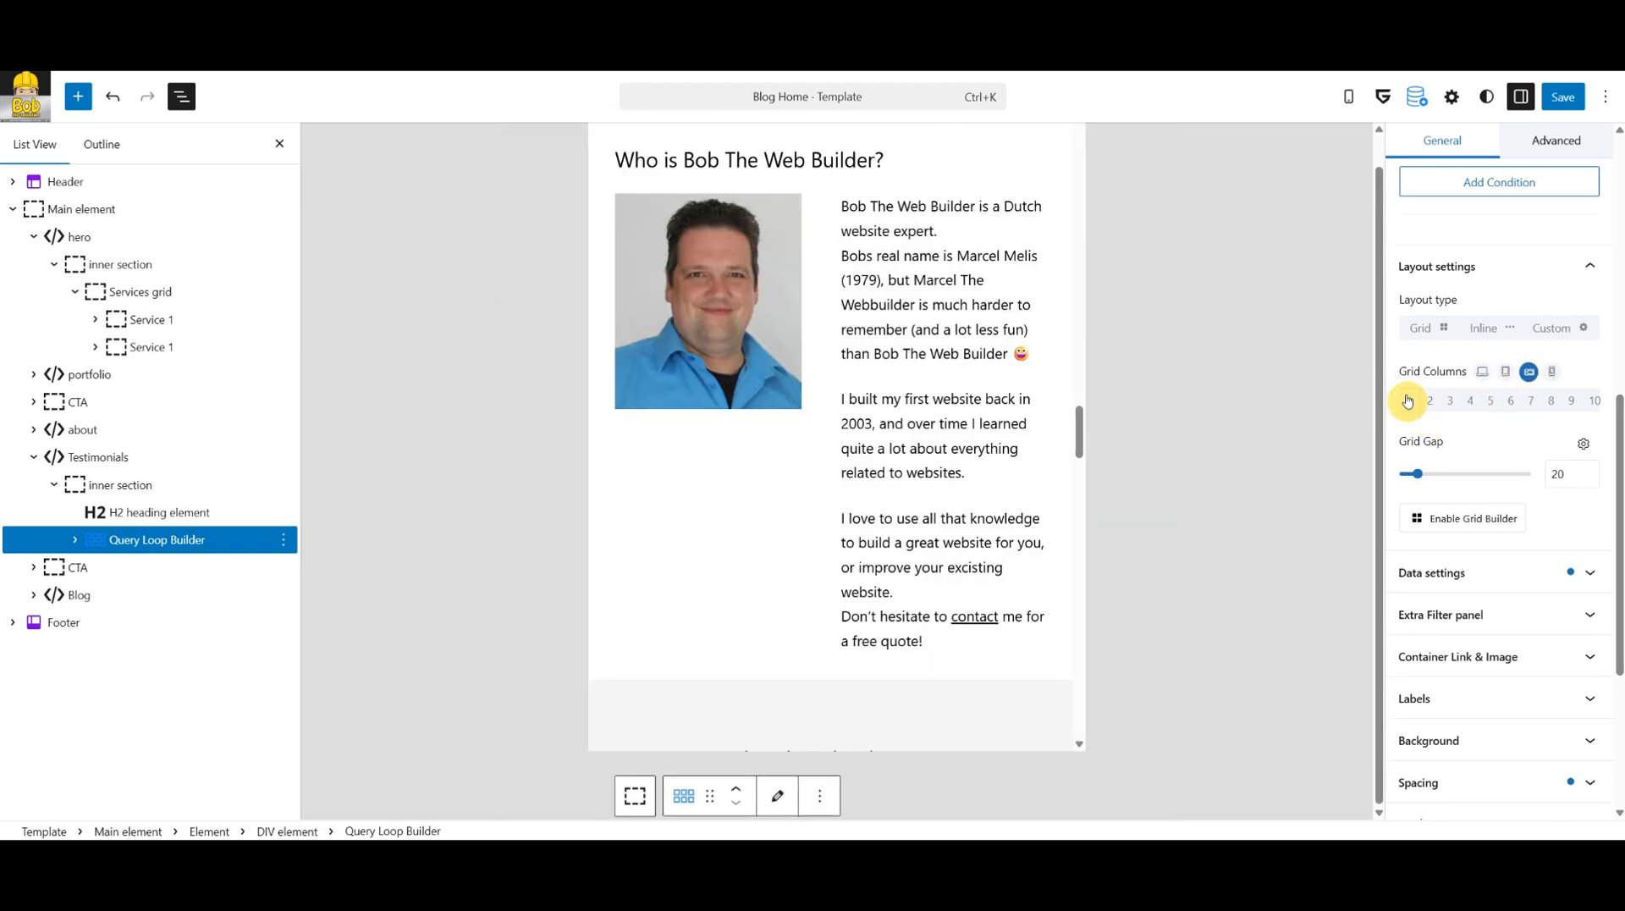
{"action": "left_click", "coordinate": [1567, 100]}
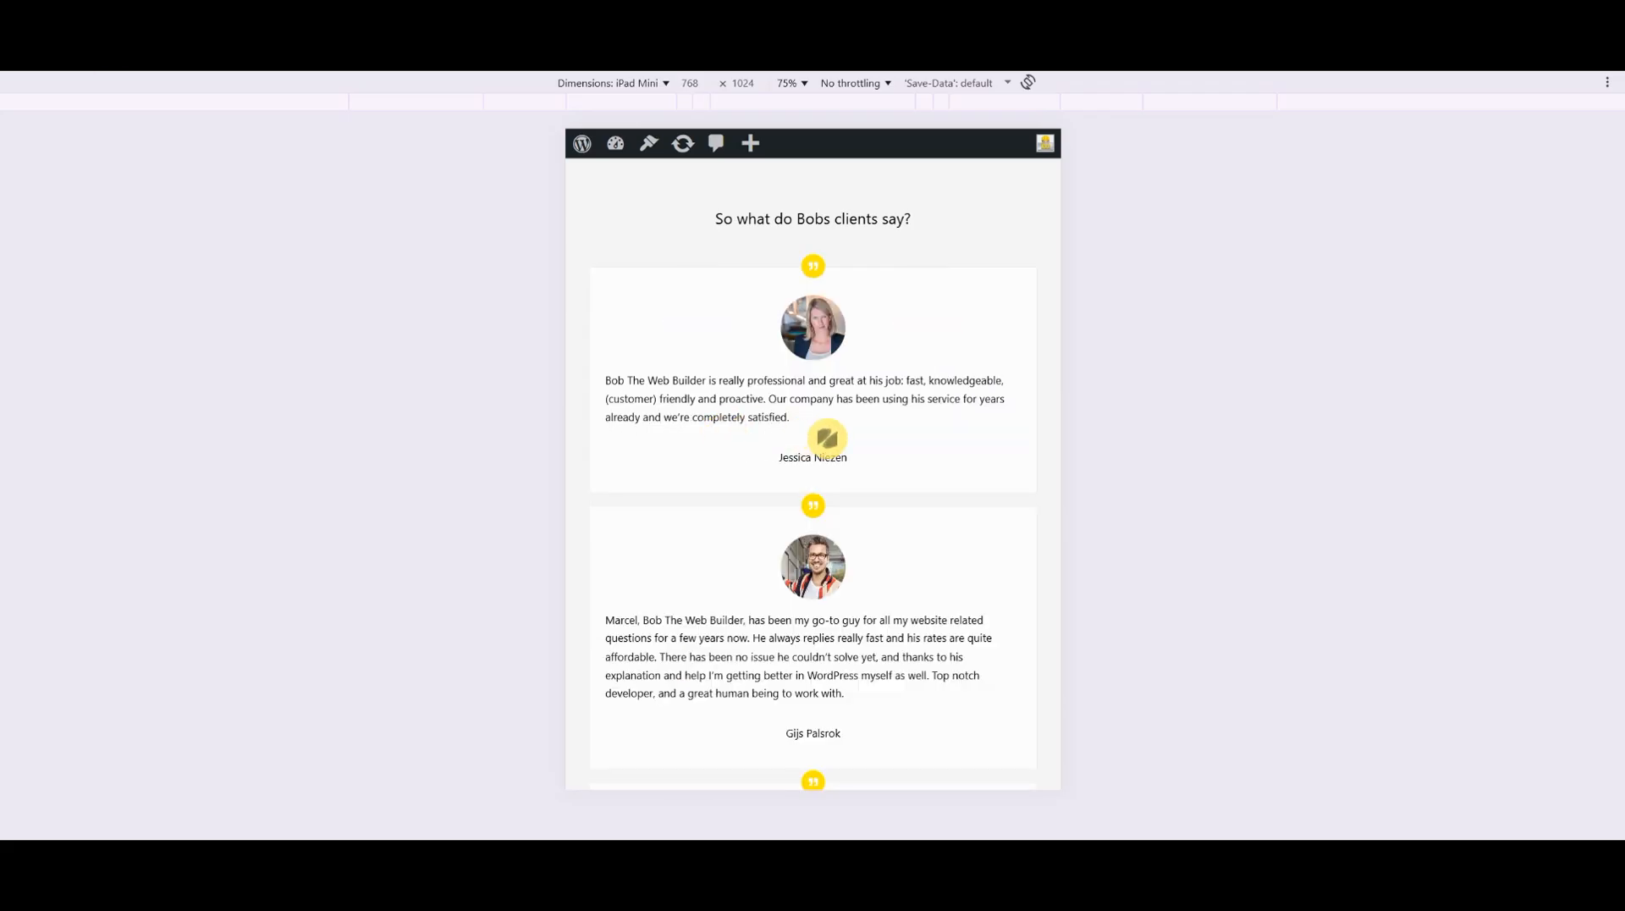
Check the updated testimonials in the portrait iPad Mini preview, and review the rest of the homepage from the blog section up to the header.
{"action": "left_click_drag", "start_coordinate": [827, 435], "coordinate": [827, 250]}
{"action": "left_click_drag", "start_coordinate": [817, 595], "coordinate": [830, 206]}
{"action": "mouse_move", "coordinate": [834, 450]}
{"action": "left_mouse_down"}
{"action": "mouse_move", "coordinate": [849, 352]}
{"action": "mouse_move", "coordinate": [834, 428]}
{"action": "left_mouse_up"}
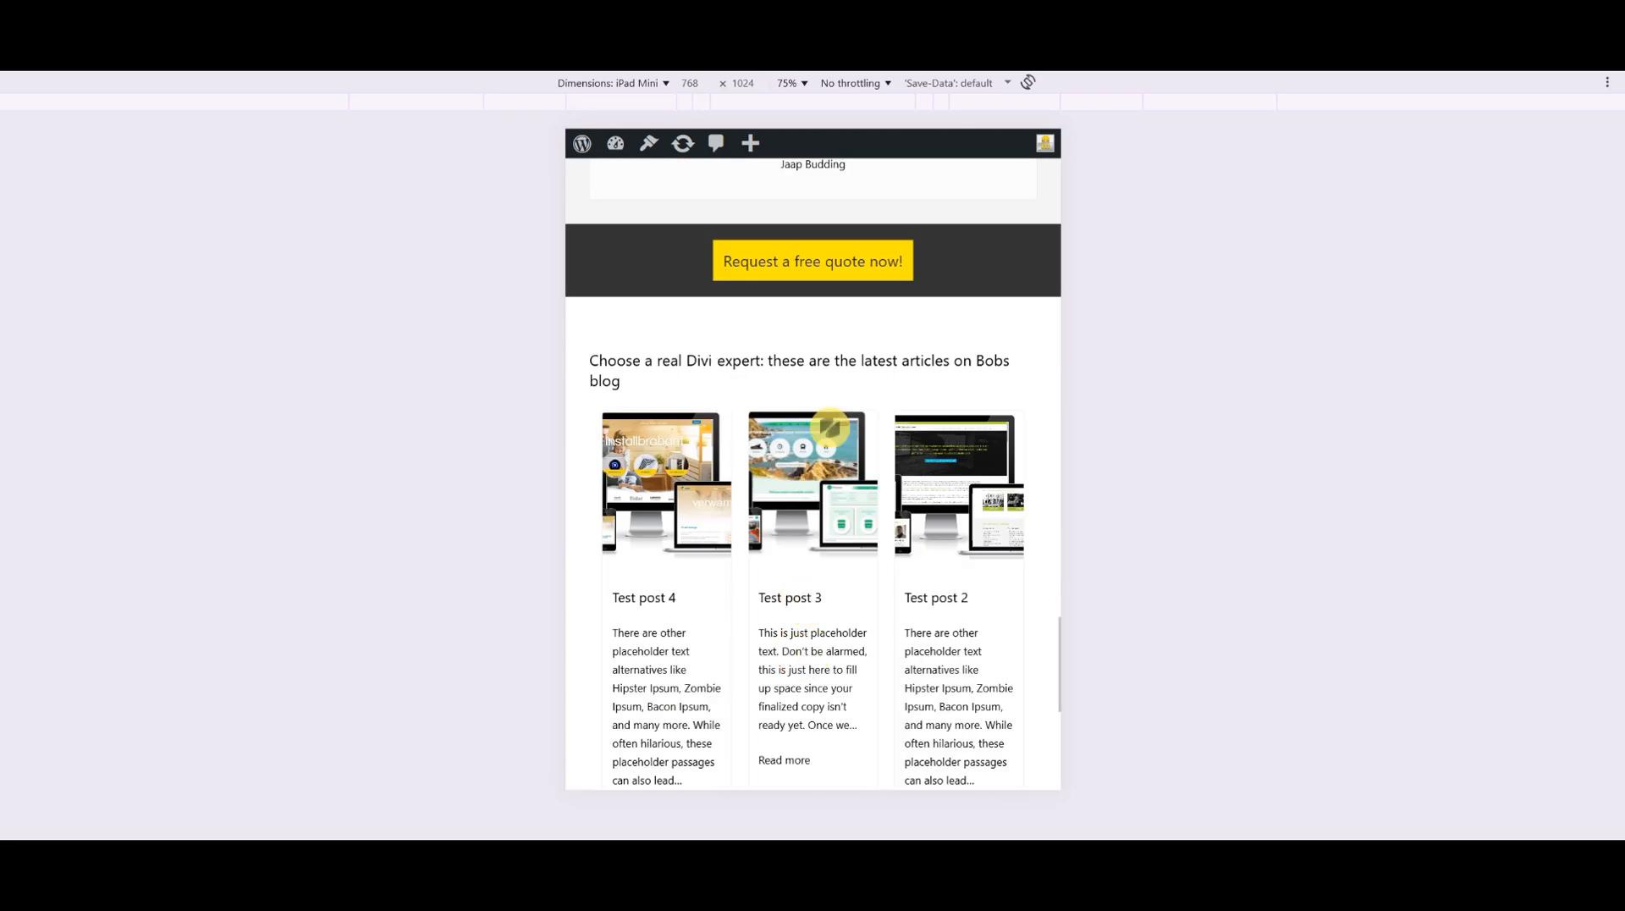
{"action": "left_click_drag", "start_coordinate": [849, 364], "coordinate": [833, 487]}
{"action": "left_click_drag", "start_coordinate": [856, 399], "coordinate": [820, 508]}
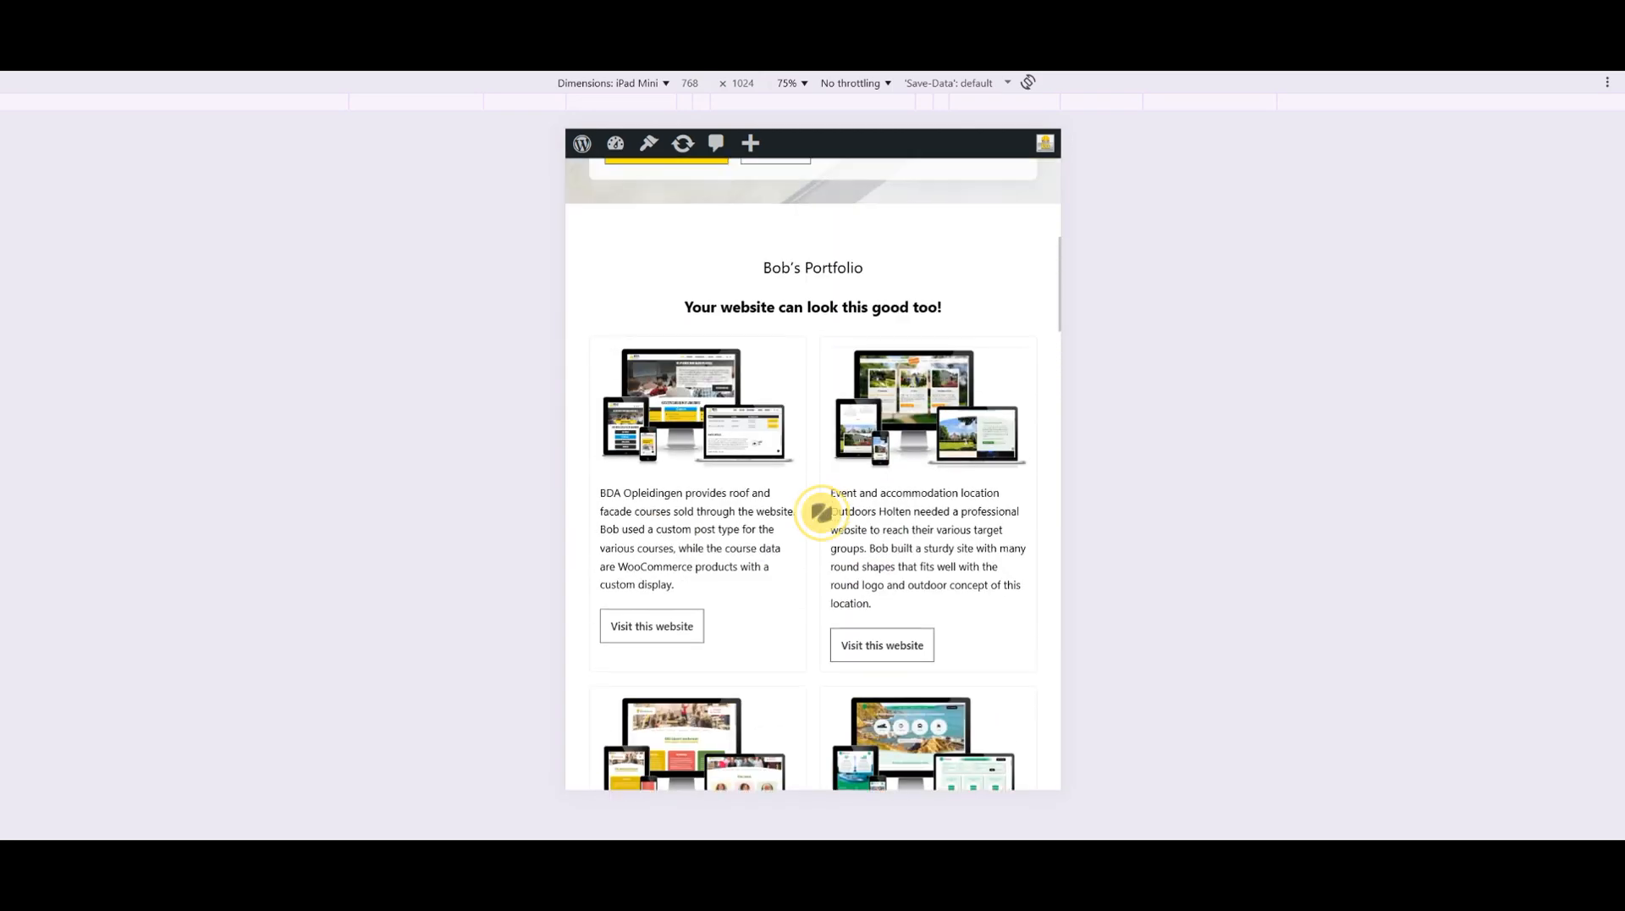
{"action": "left_click_drag", "start_coordinate": [794, 381], "coordinate": [766, 654]}
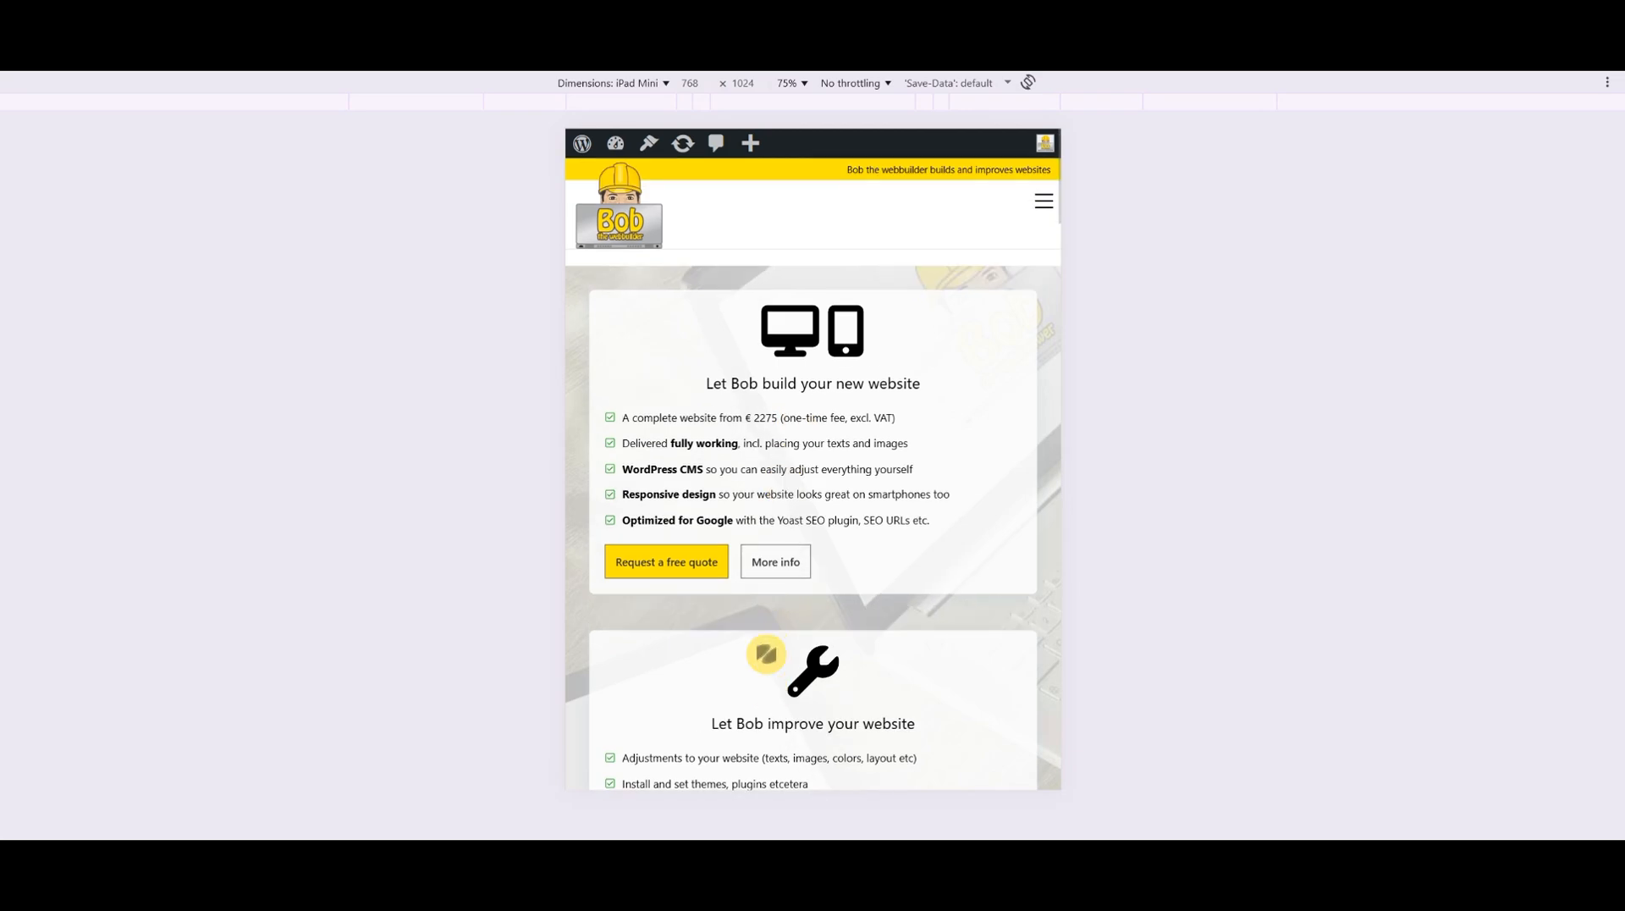
Rotate the iPad Mini preview to landscape and examine the homepage's hero and portfolio sections.
{"action": "left_click", "coordinate": [1024, 86]}
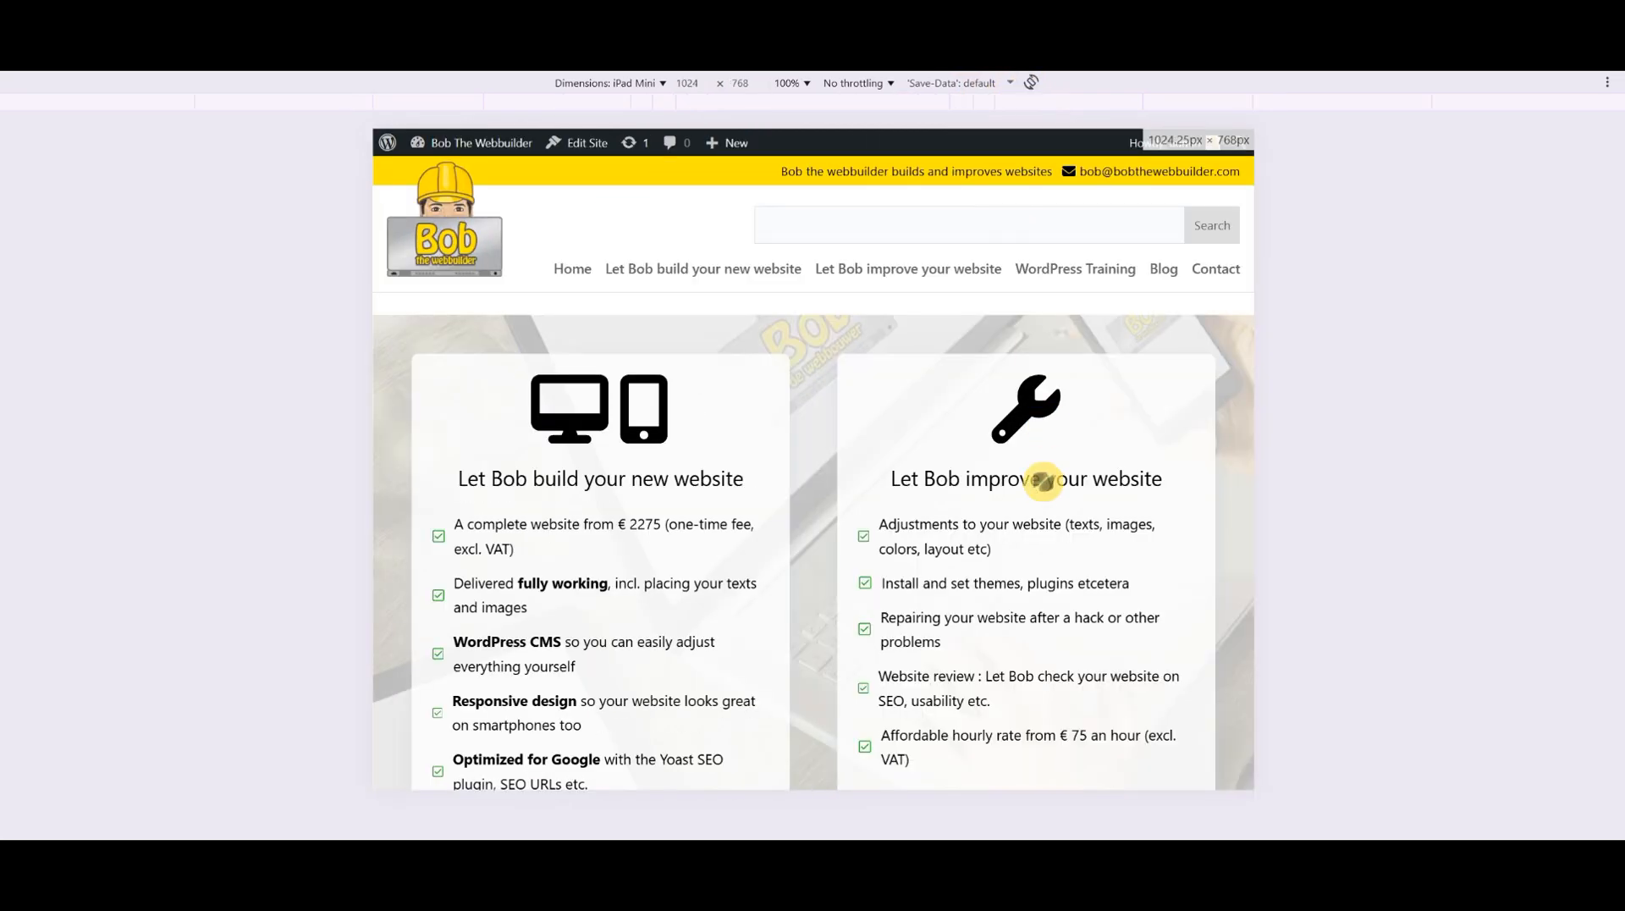
{"action": "left_click_drag", "start_coordinate": [1042, 481], "coordinate": [1025, 308]}
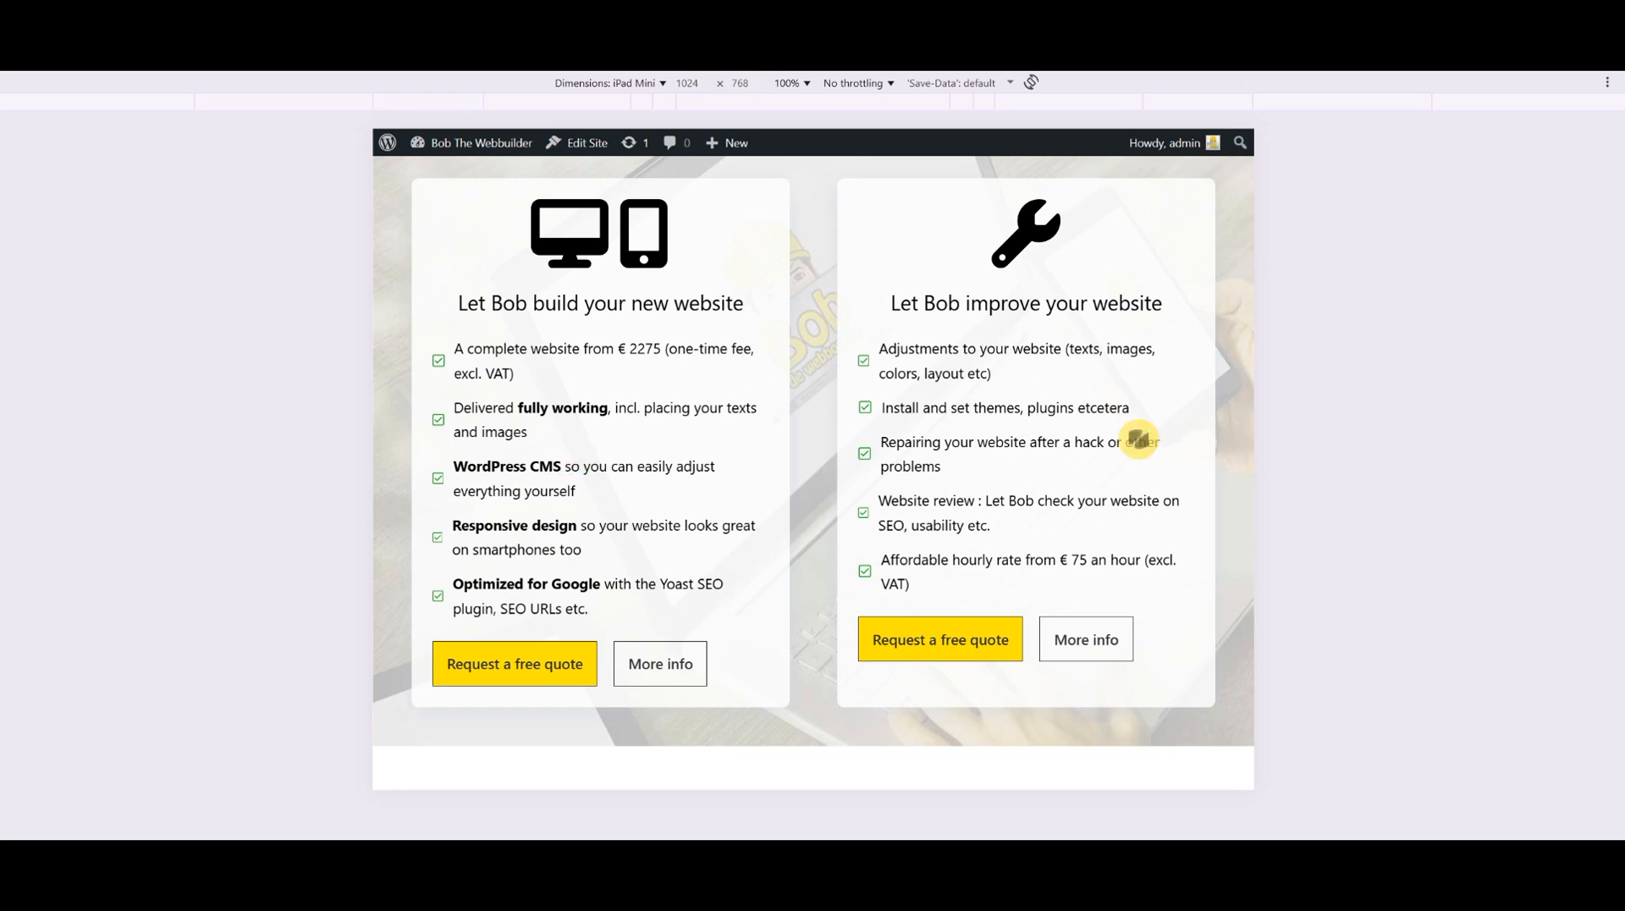
{"action": "left_click_drag", "start_coordinate": [1135, 474], "coordinate": [1135, 245]}
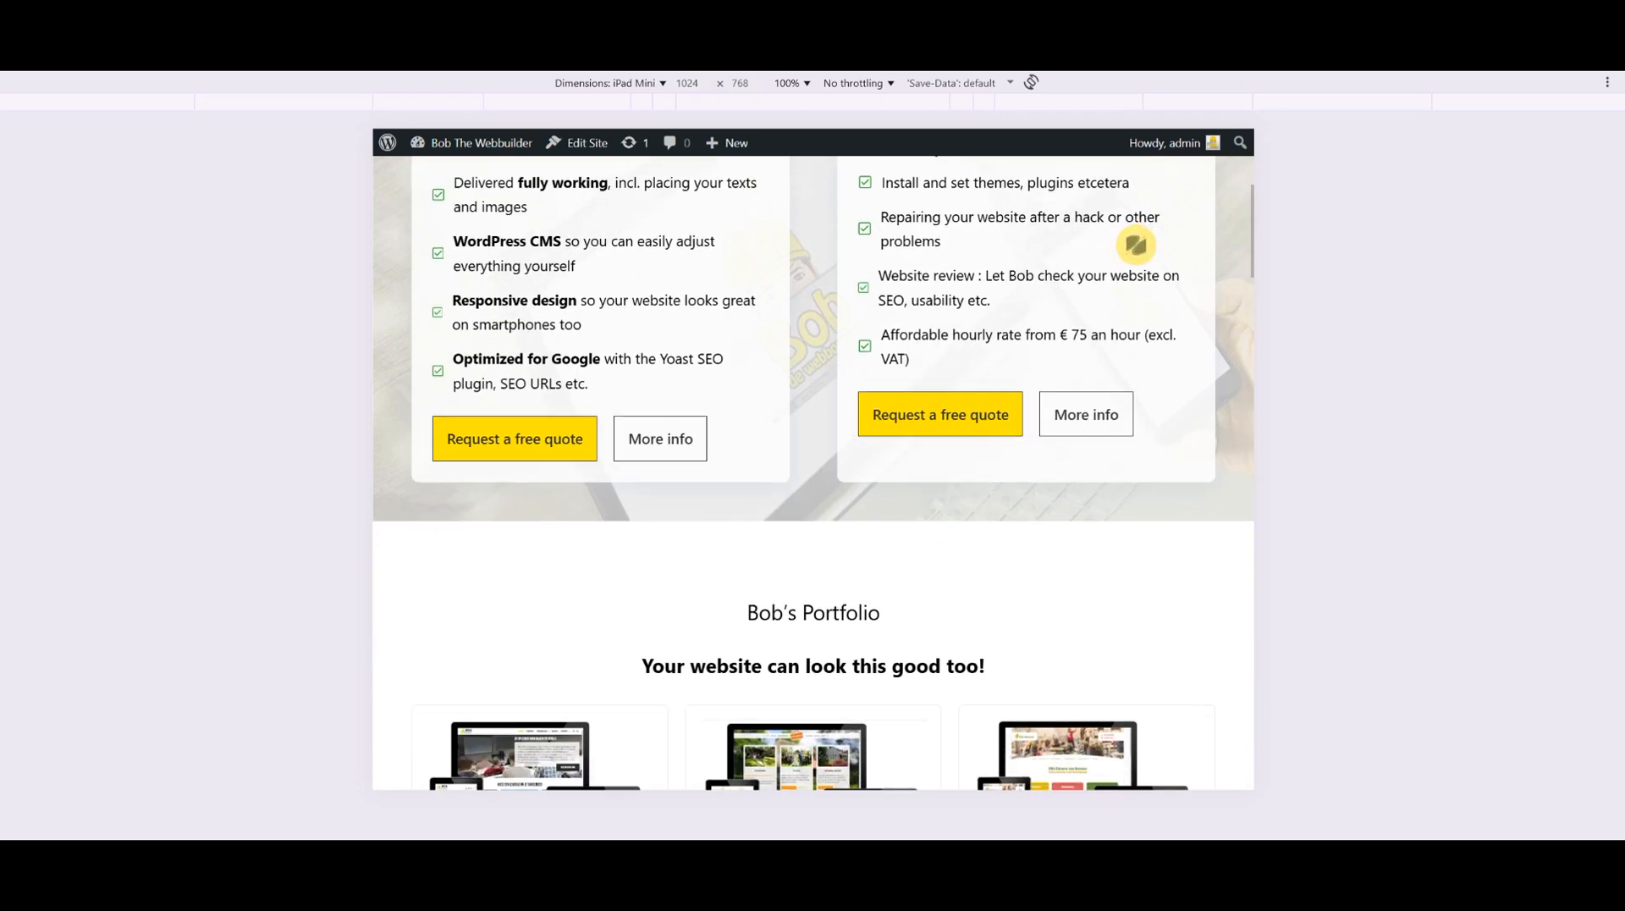
{"action": "left_click_drag", "start_coordinate": [1157, 497], "coordinate": [1151, 313]}
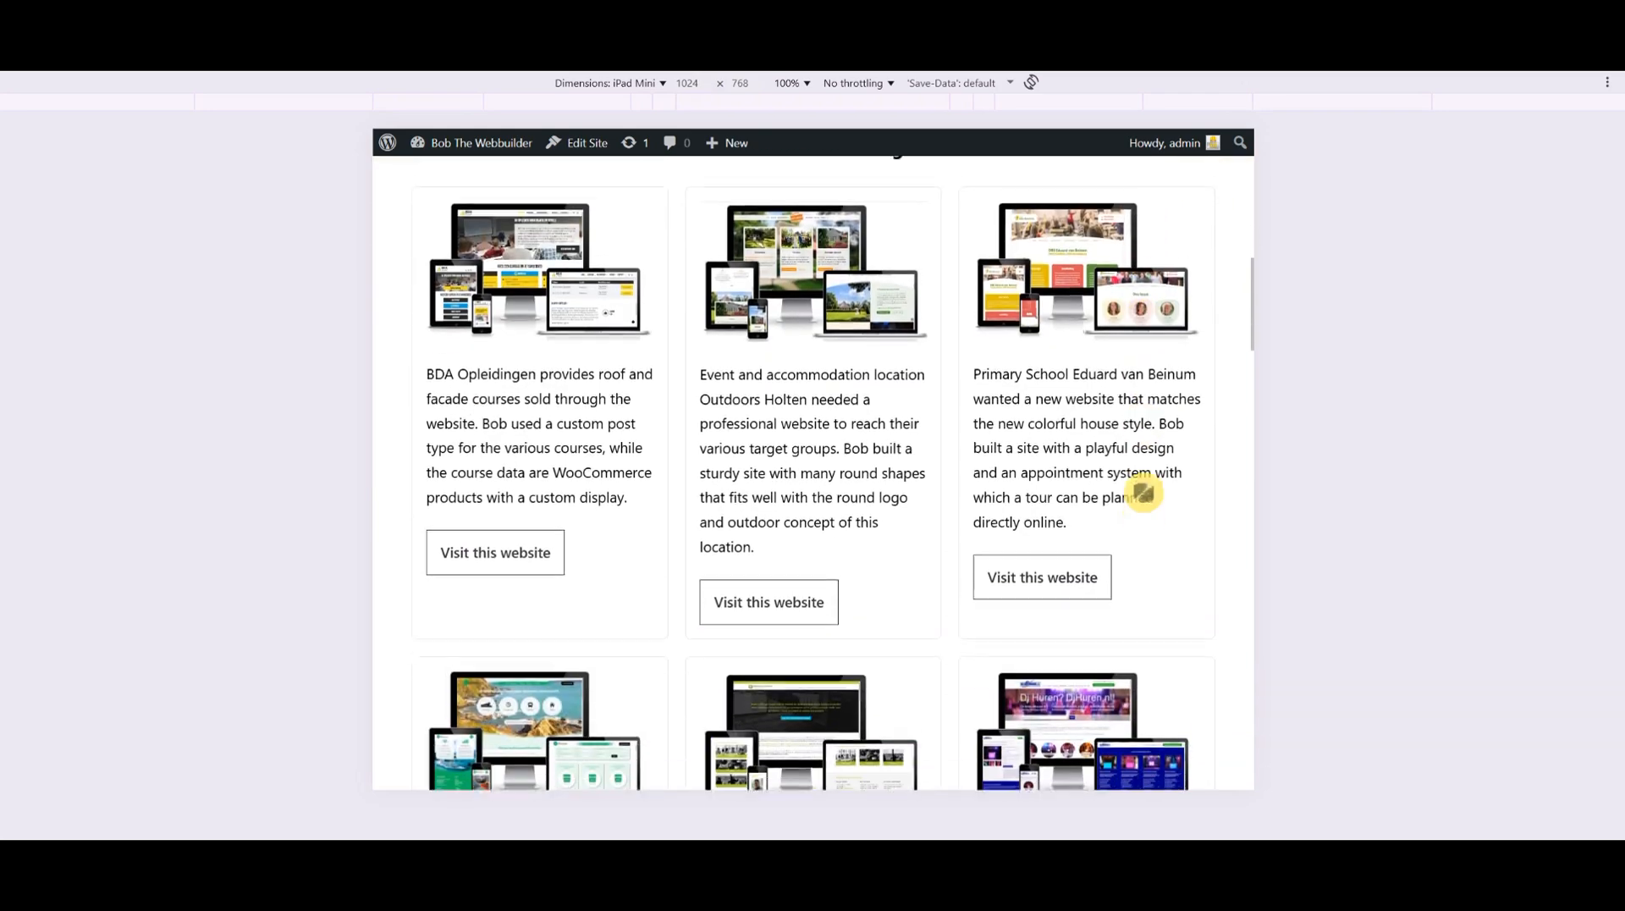
{"action": "left_click_drag", "start_coordinate": [1143, 496], "coordinate": [1131, 375]}
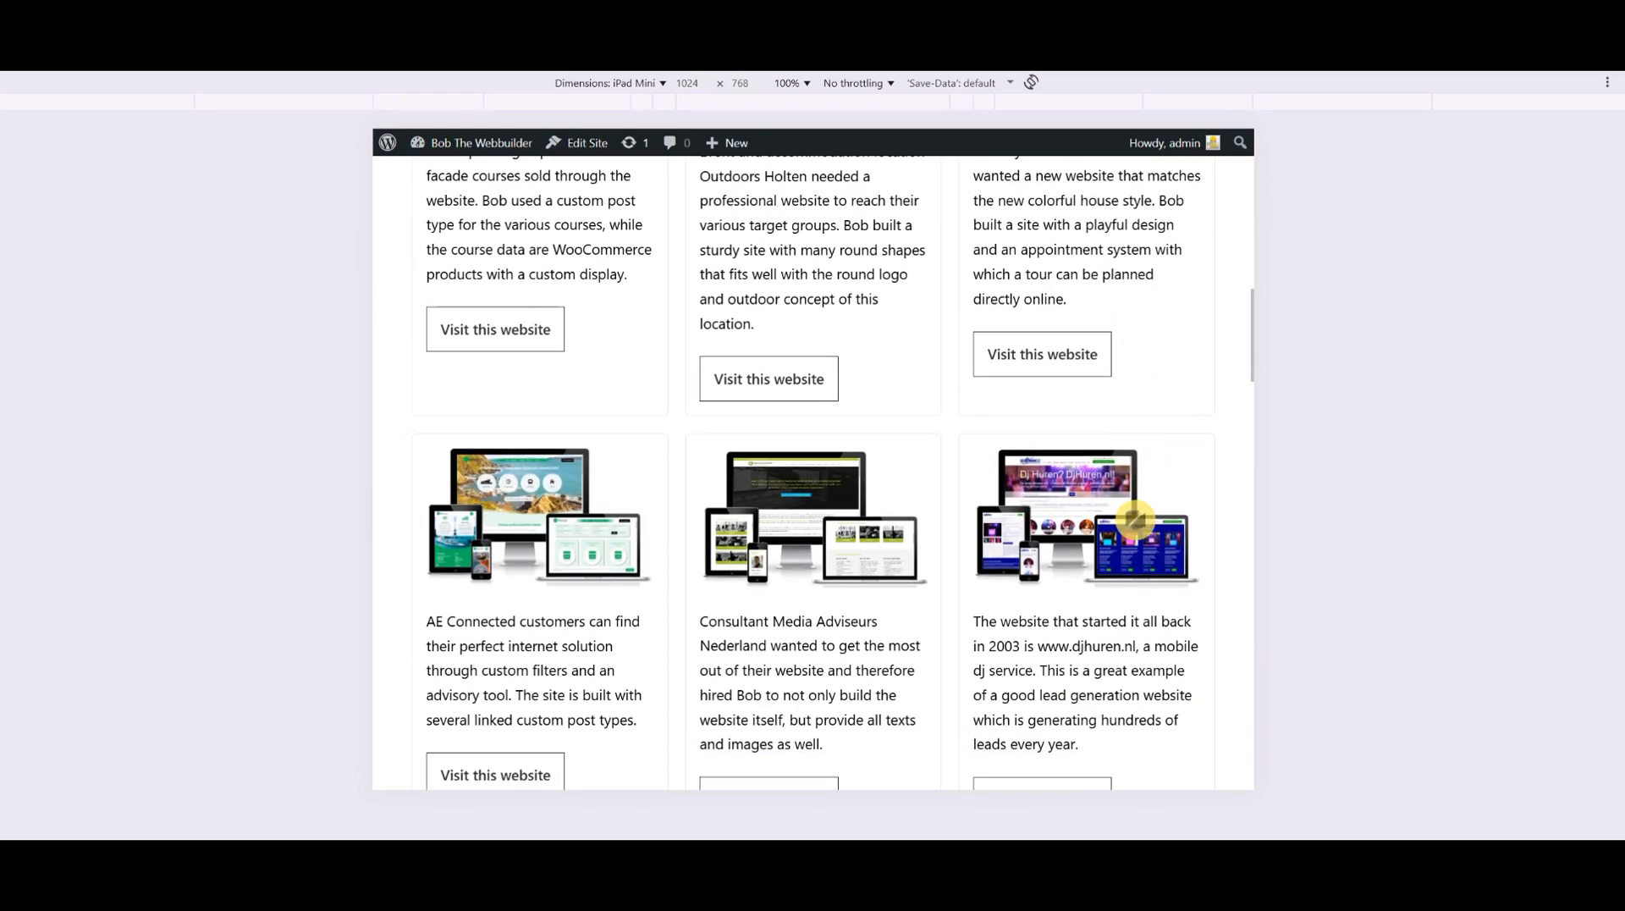
{"action": "left_click_drag", "start_coordinate": [1128, 519], "coordinate": [1063, 395]}
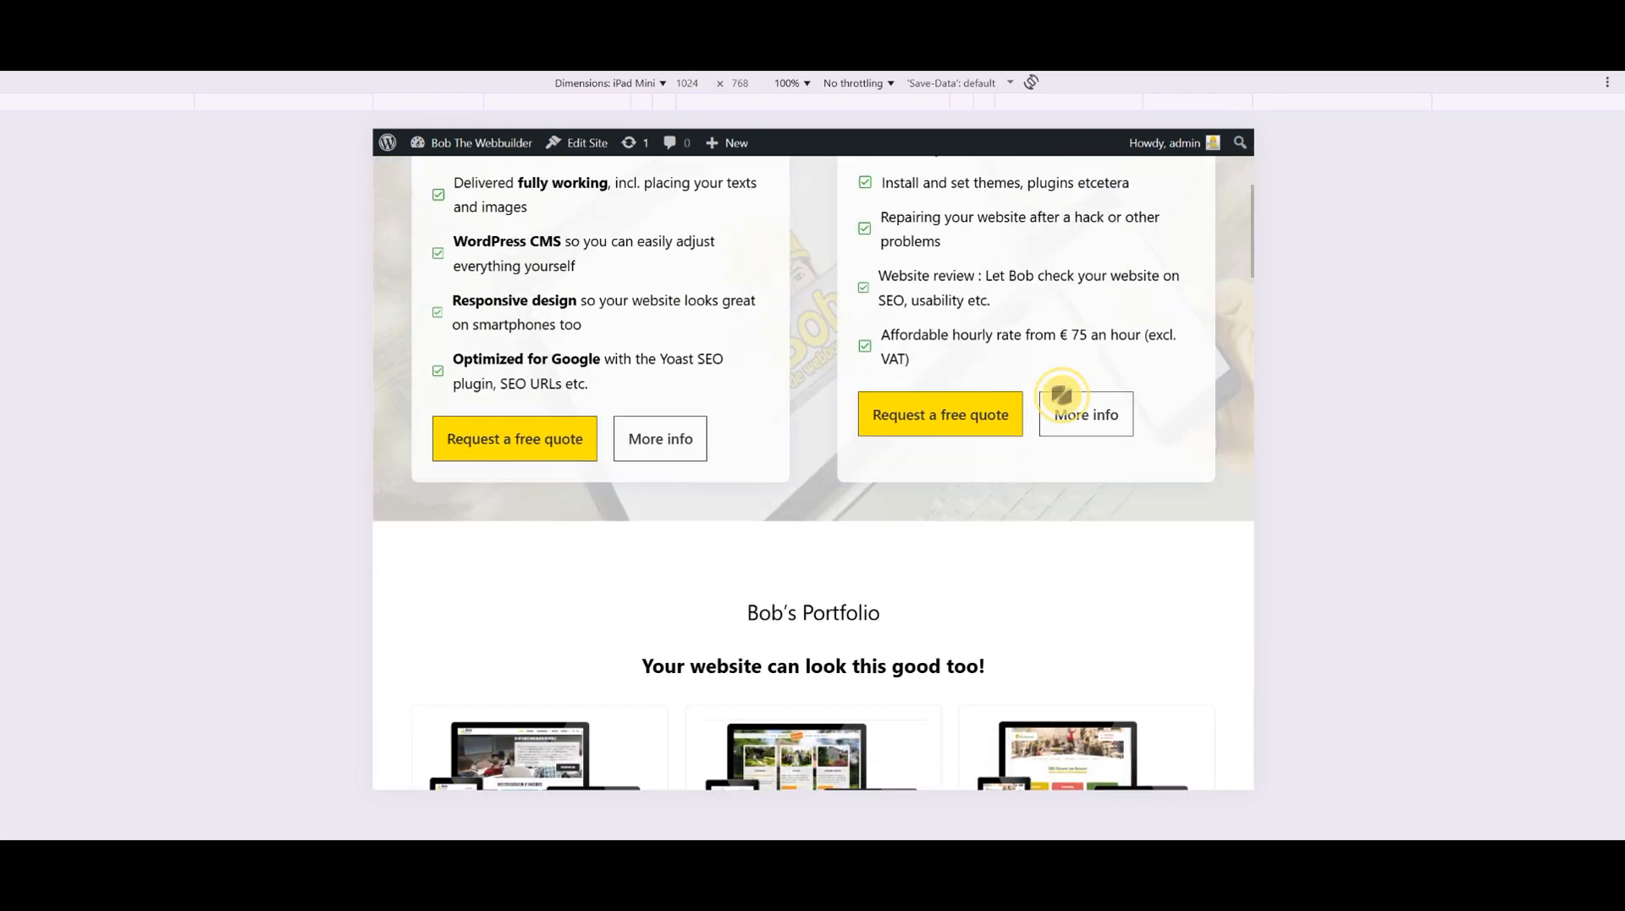
{"action": "left_click_drag", "start_coordinate": [1067, 542], "coordinate": [1078, 215]}
{"action": "left_click_drag", "start_coordinate": [1114, 514], "coordinate": [1100, 428]}
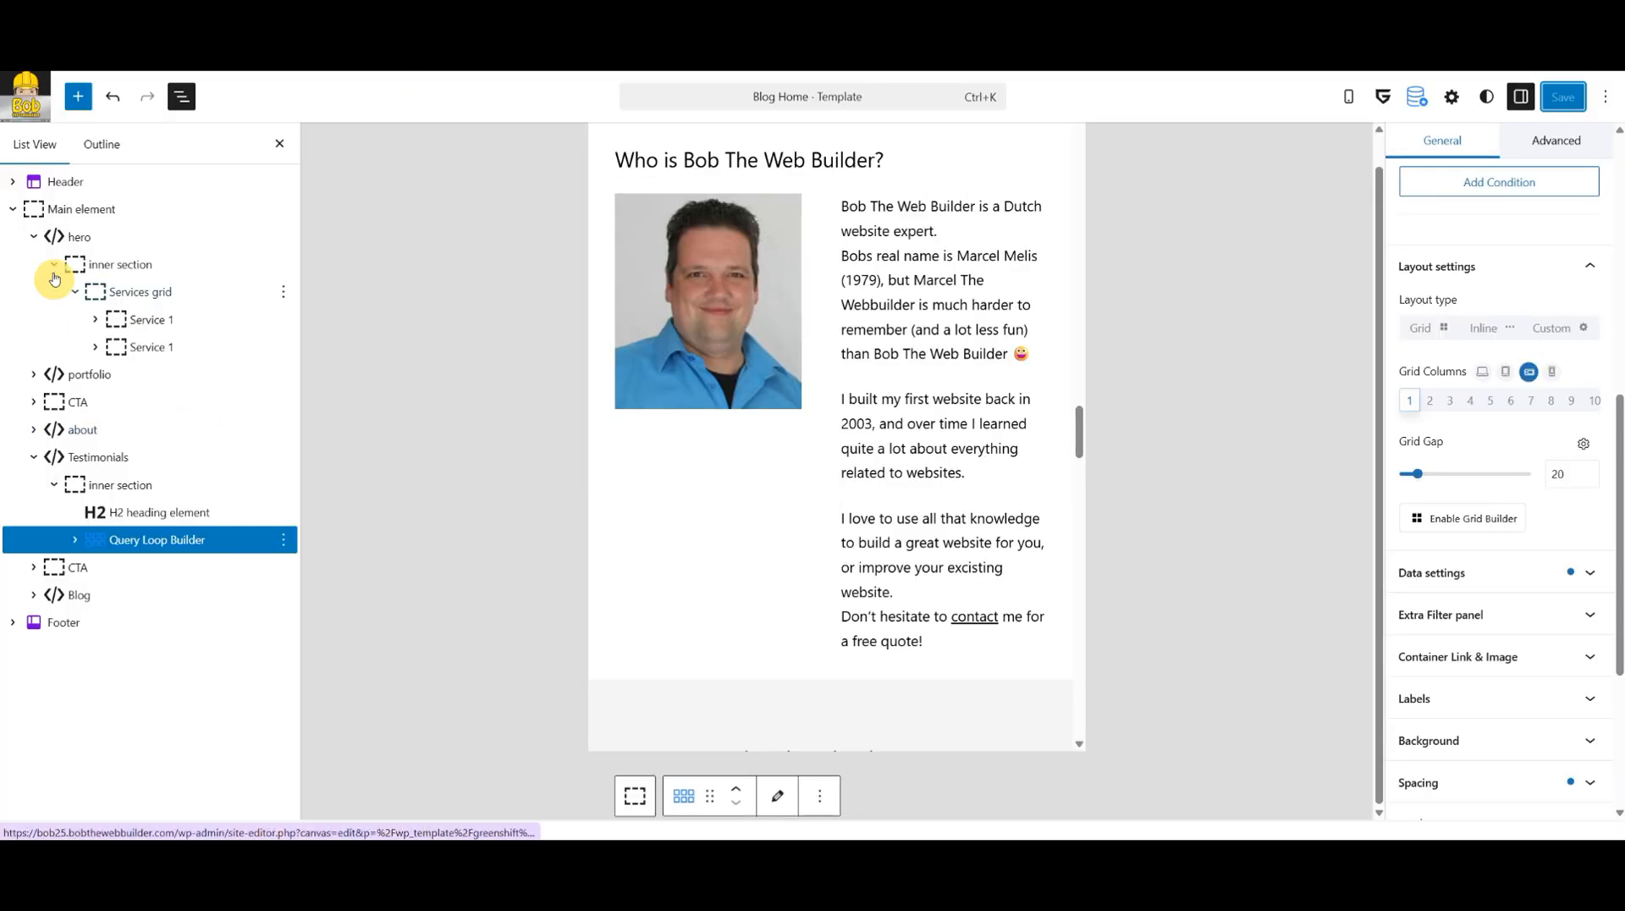
Set the portfolio section's Query Loop Builder to 2 grid columns for tablet and save the template.
{"action": "left_click", "coordinate": [34, 375]}
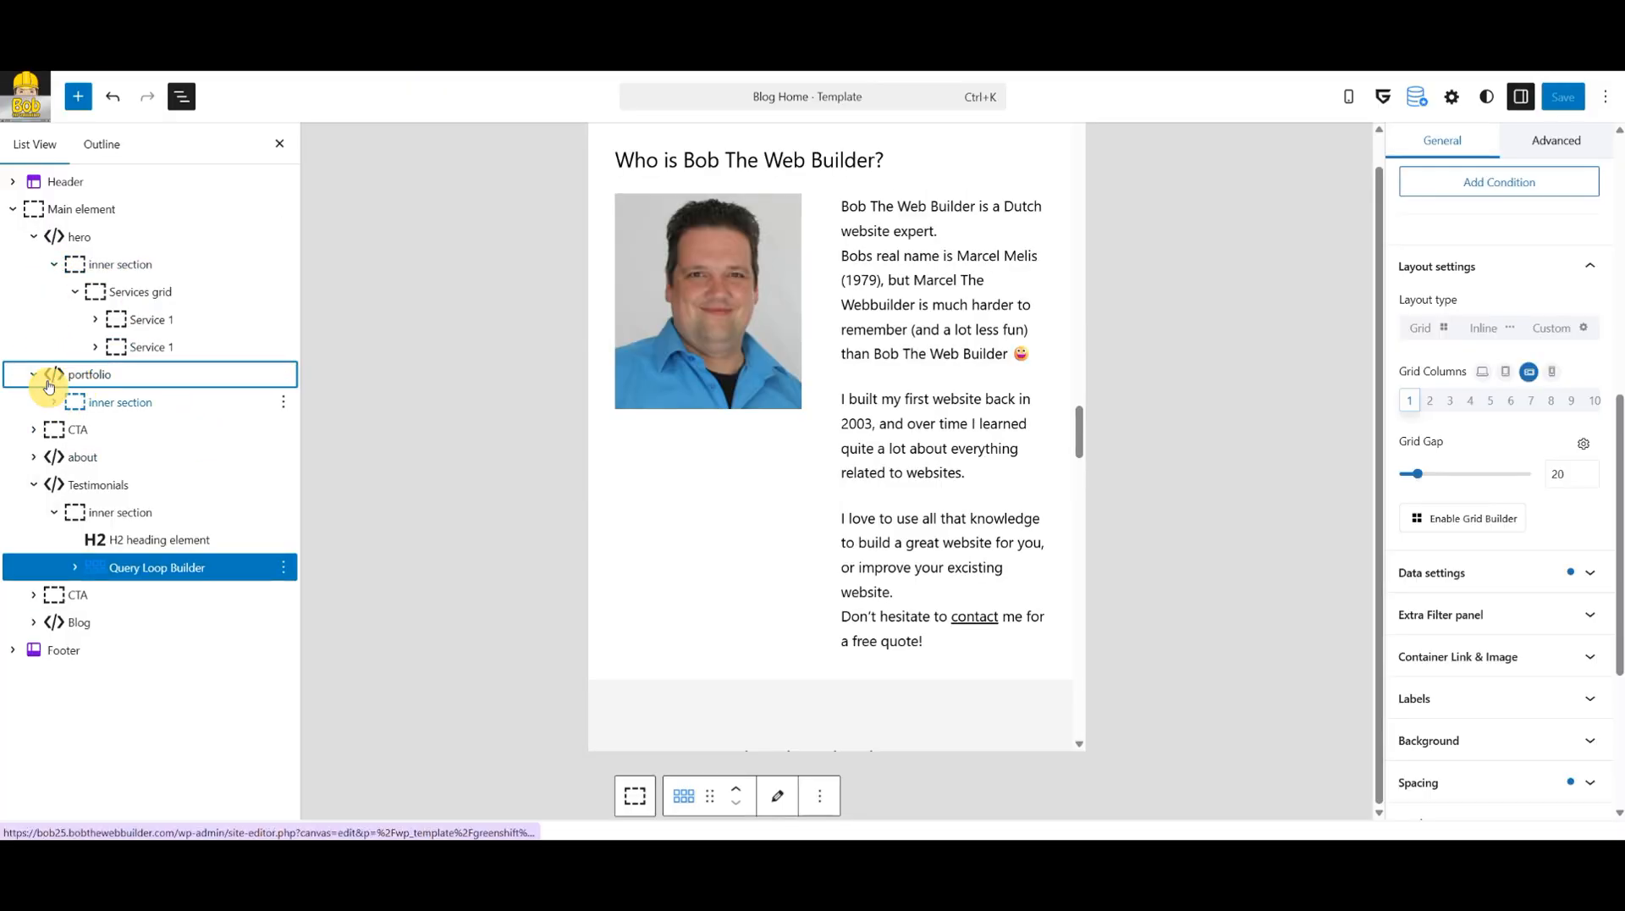
{"action": "left_click", "coordinate": [54, 402]}
{"action": "left_click", "coordinate": [145, 486]}
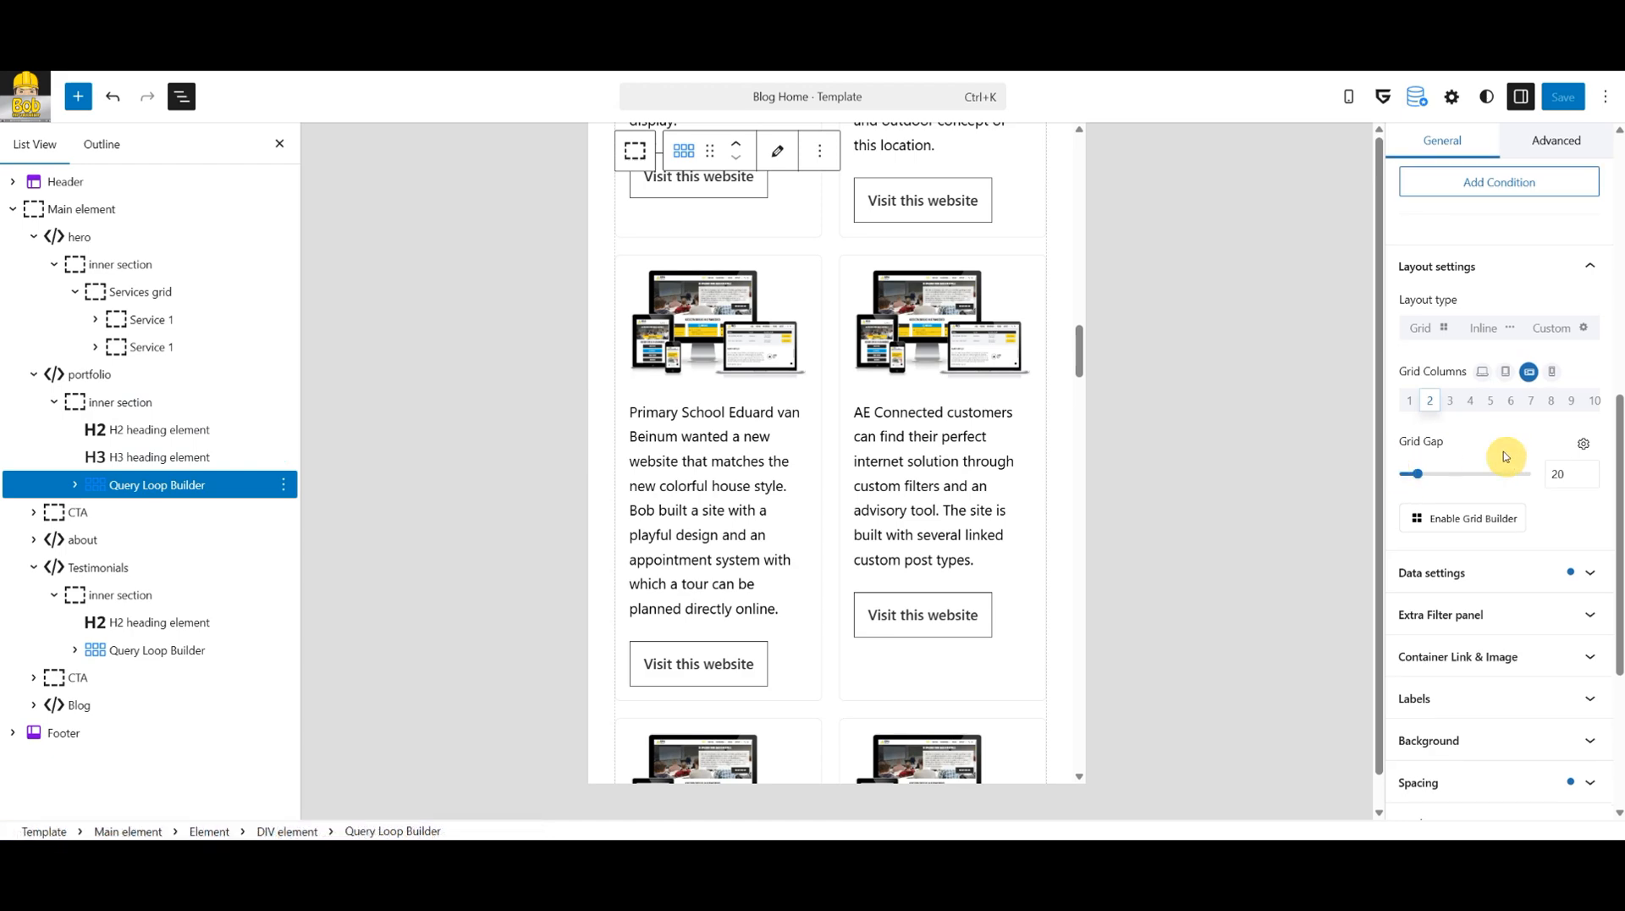
{"action": "left_click", "coordinate": [1505, 373]}
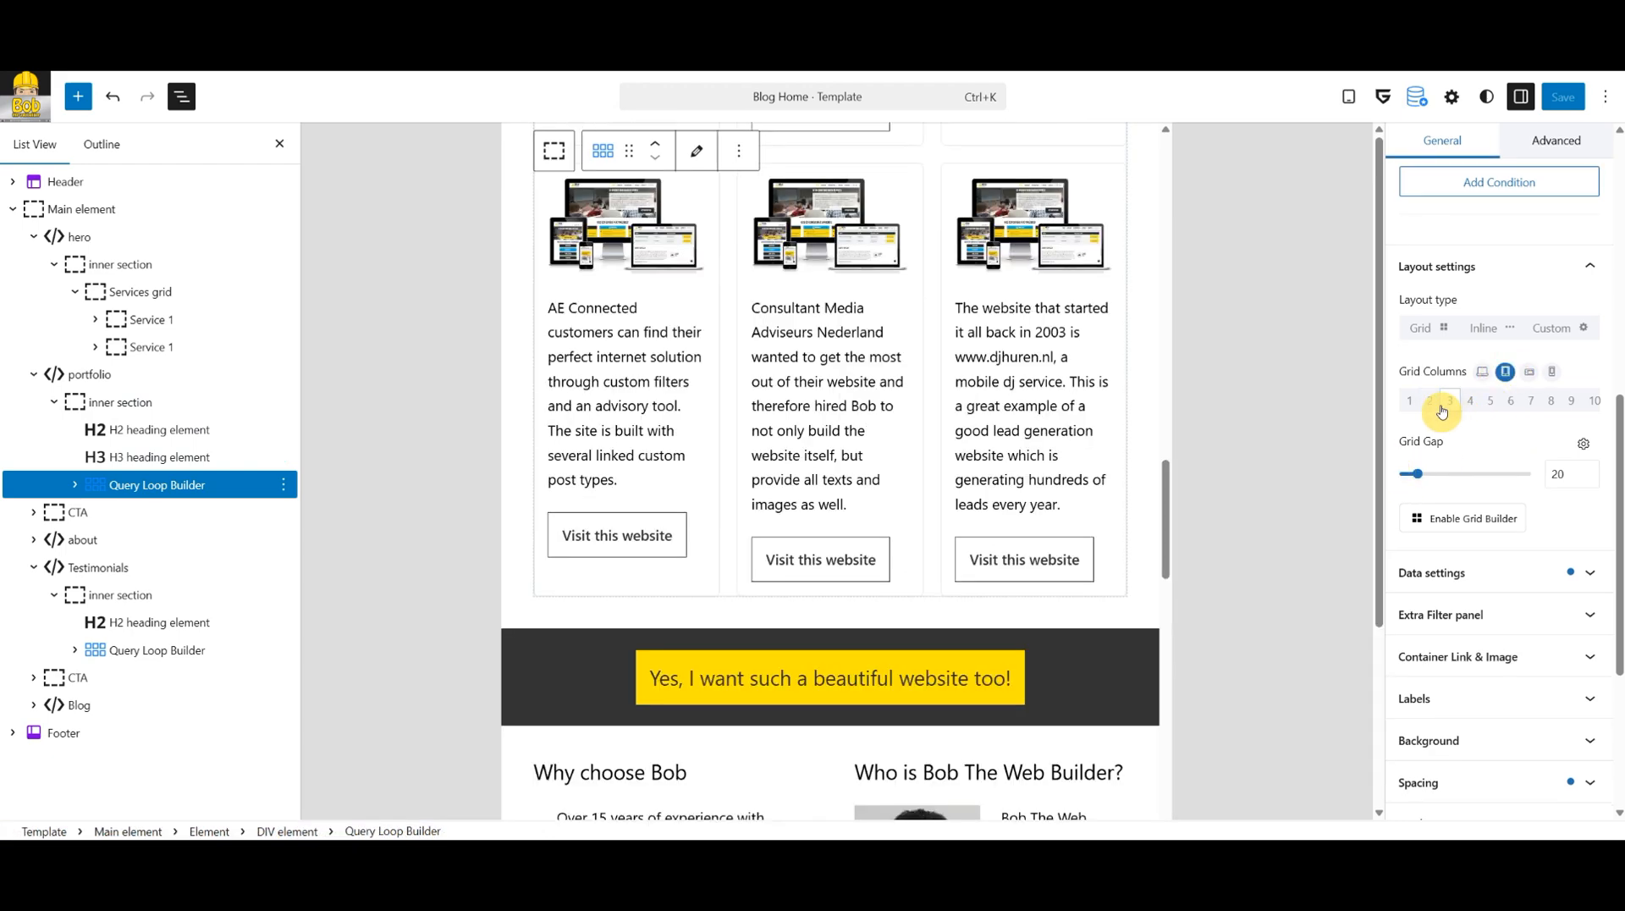
{"action": "left_click", "coordinate": [1429, 402]}
{"action": "left_click", "coordinate": [1563, 96]}
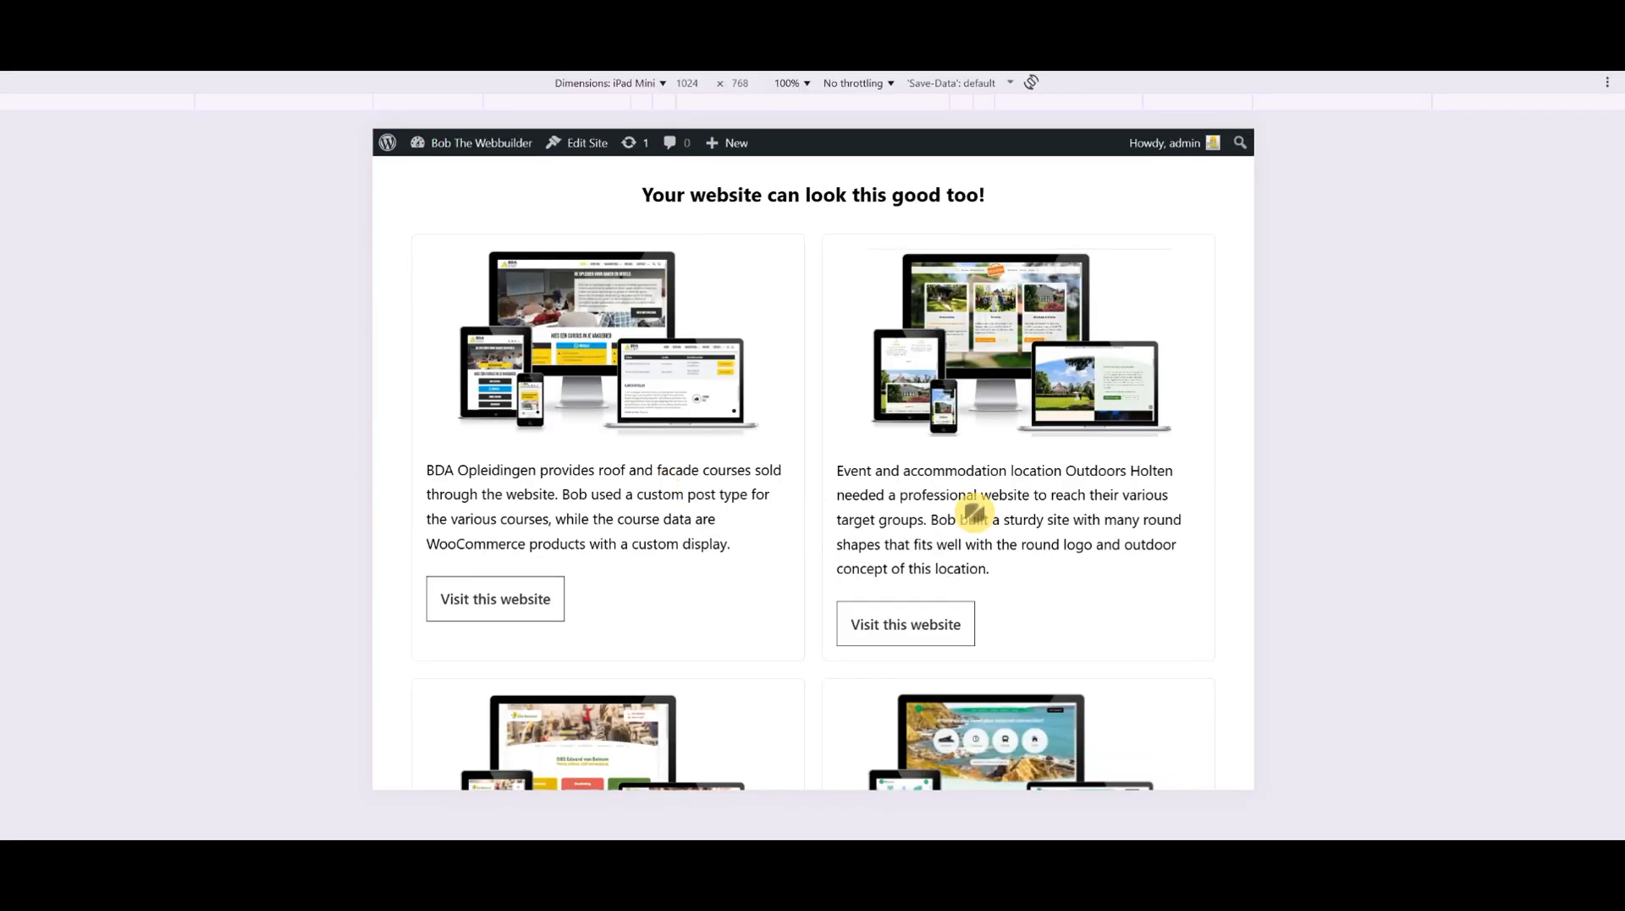
Check the updated portfolio grid, the call-to-action and the about section in the landscape iPad Mini preview.
{"action": "scroll", "coordinate": [982, 508], "scroll_direction": "down", "scroll_amount": 3}
{"action": "scroll", "coordinate": [1013, 390], "scroll_direction": "down", "scroll_amount": 10}
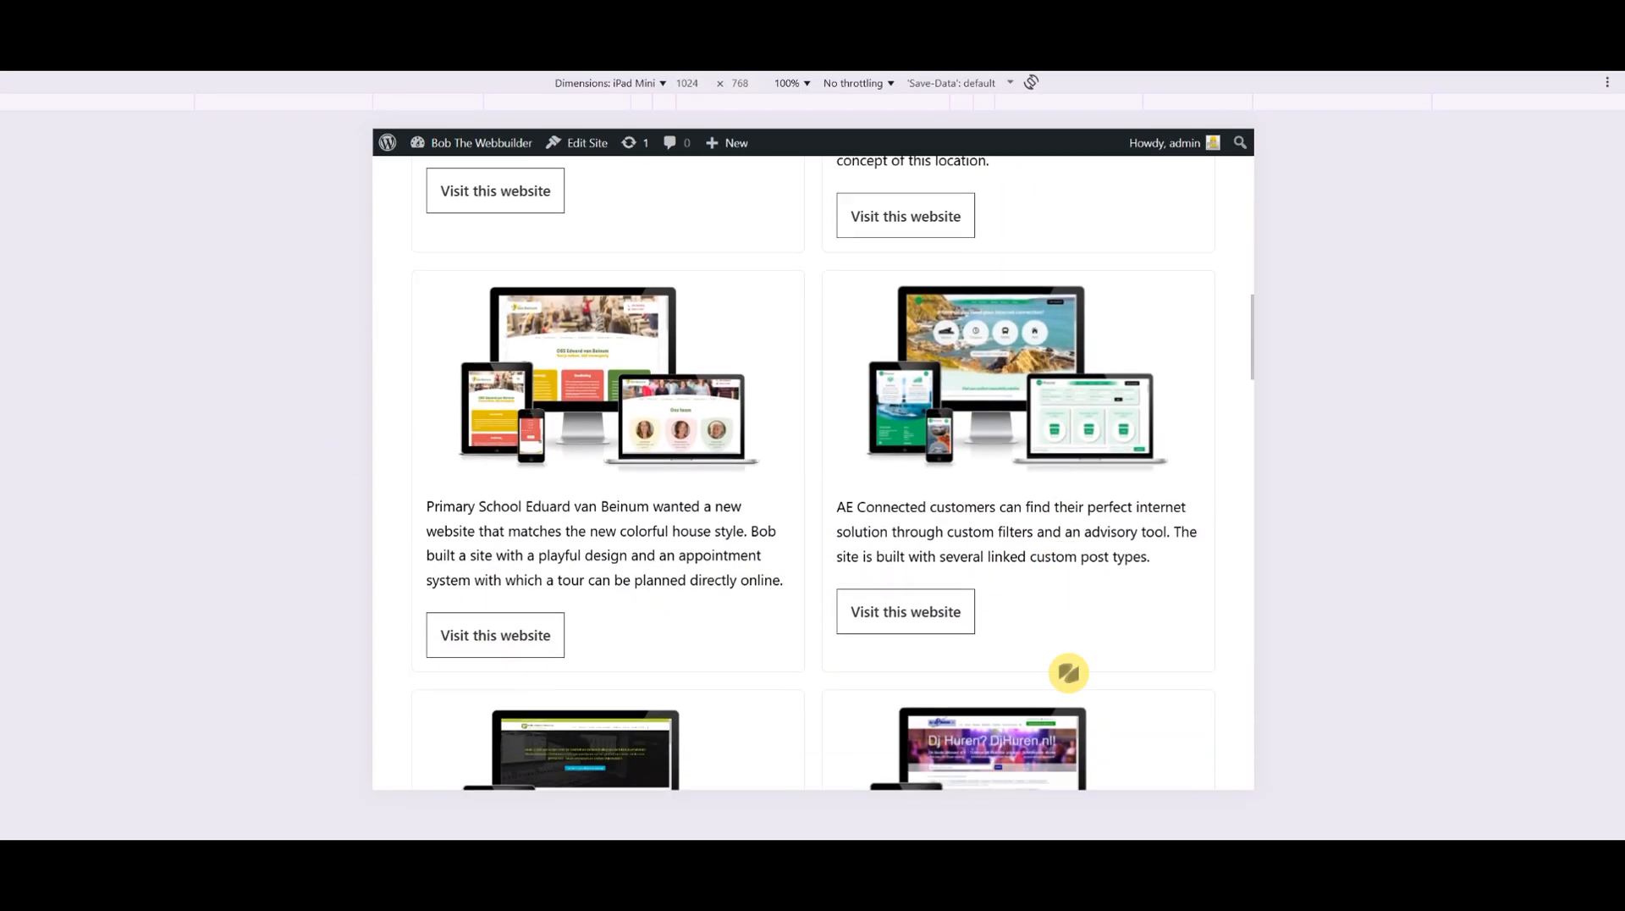
{"action": "right_click", "coordinate": [1071, 572]}
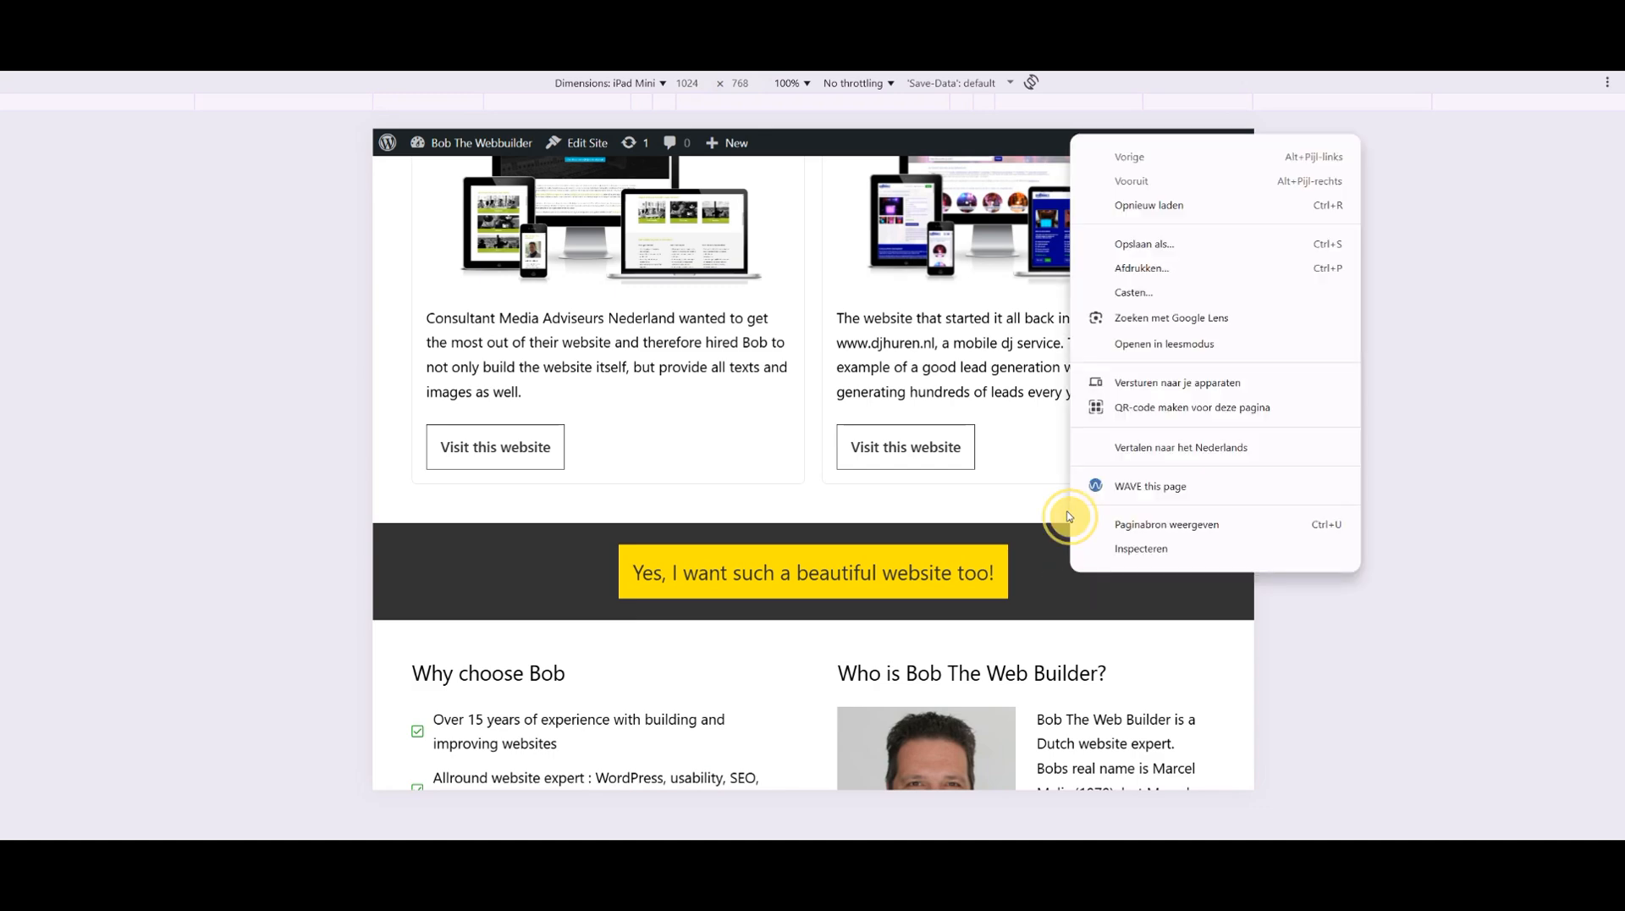
{"action": "left_click", "coordinate": [976, 470]}
{"action": "left_click_drag", "start_coordinate": [1016, 454], "coordinate": [1037, 236]}
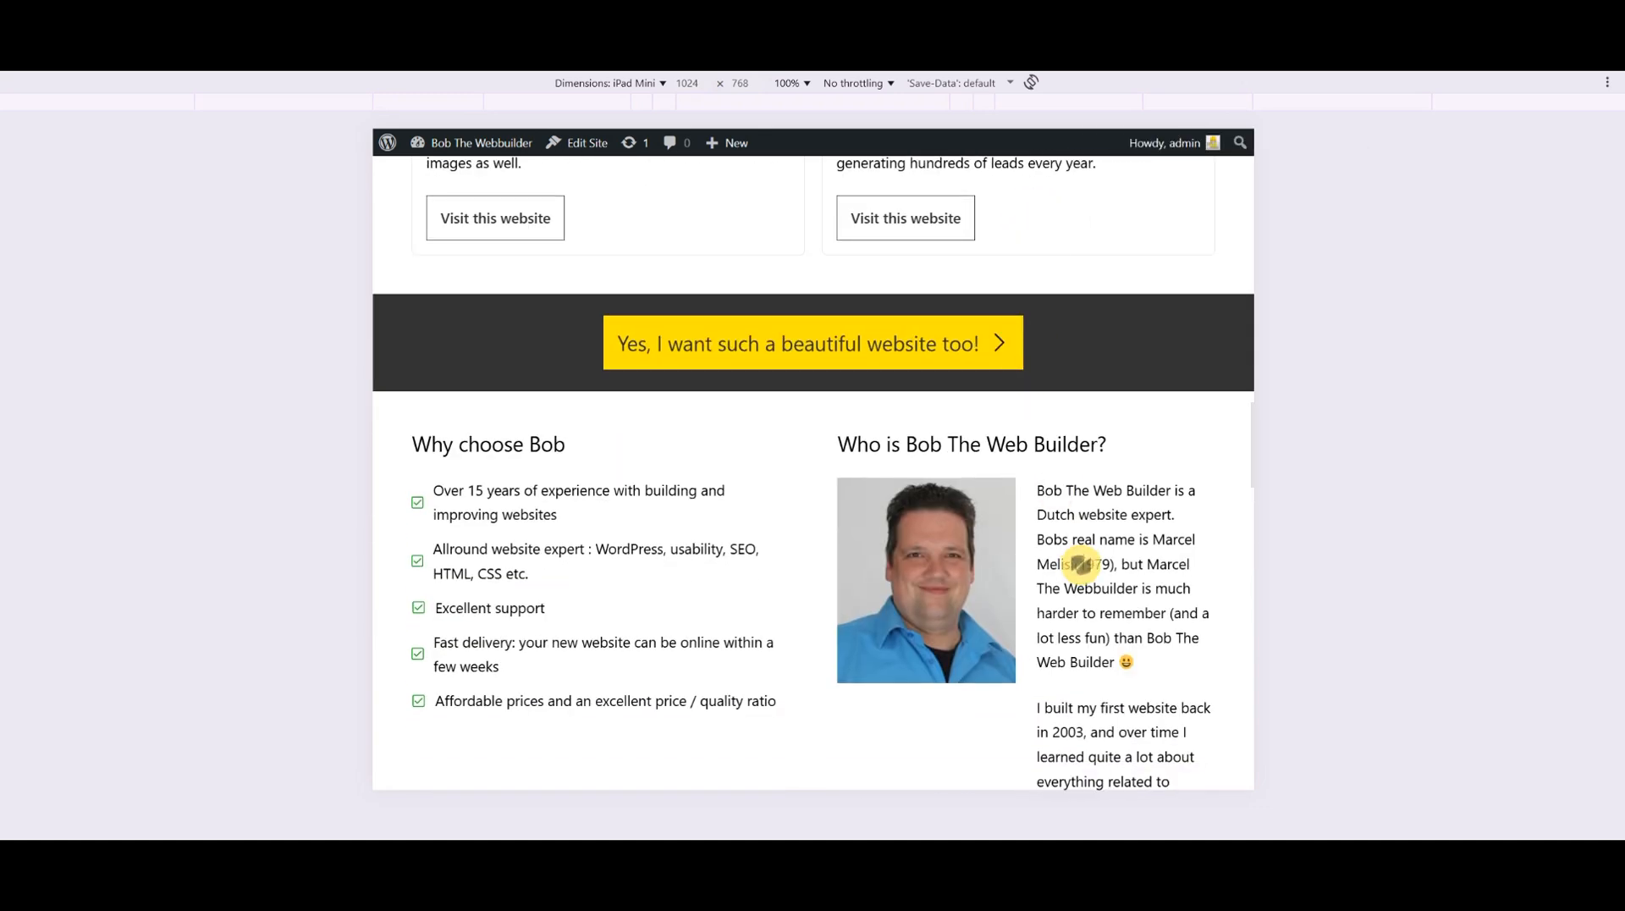
{"action": "left_click_drag", "start_coordinate": [1078, 562], "coordinate": [1078, 364]}
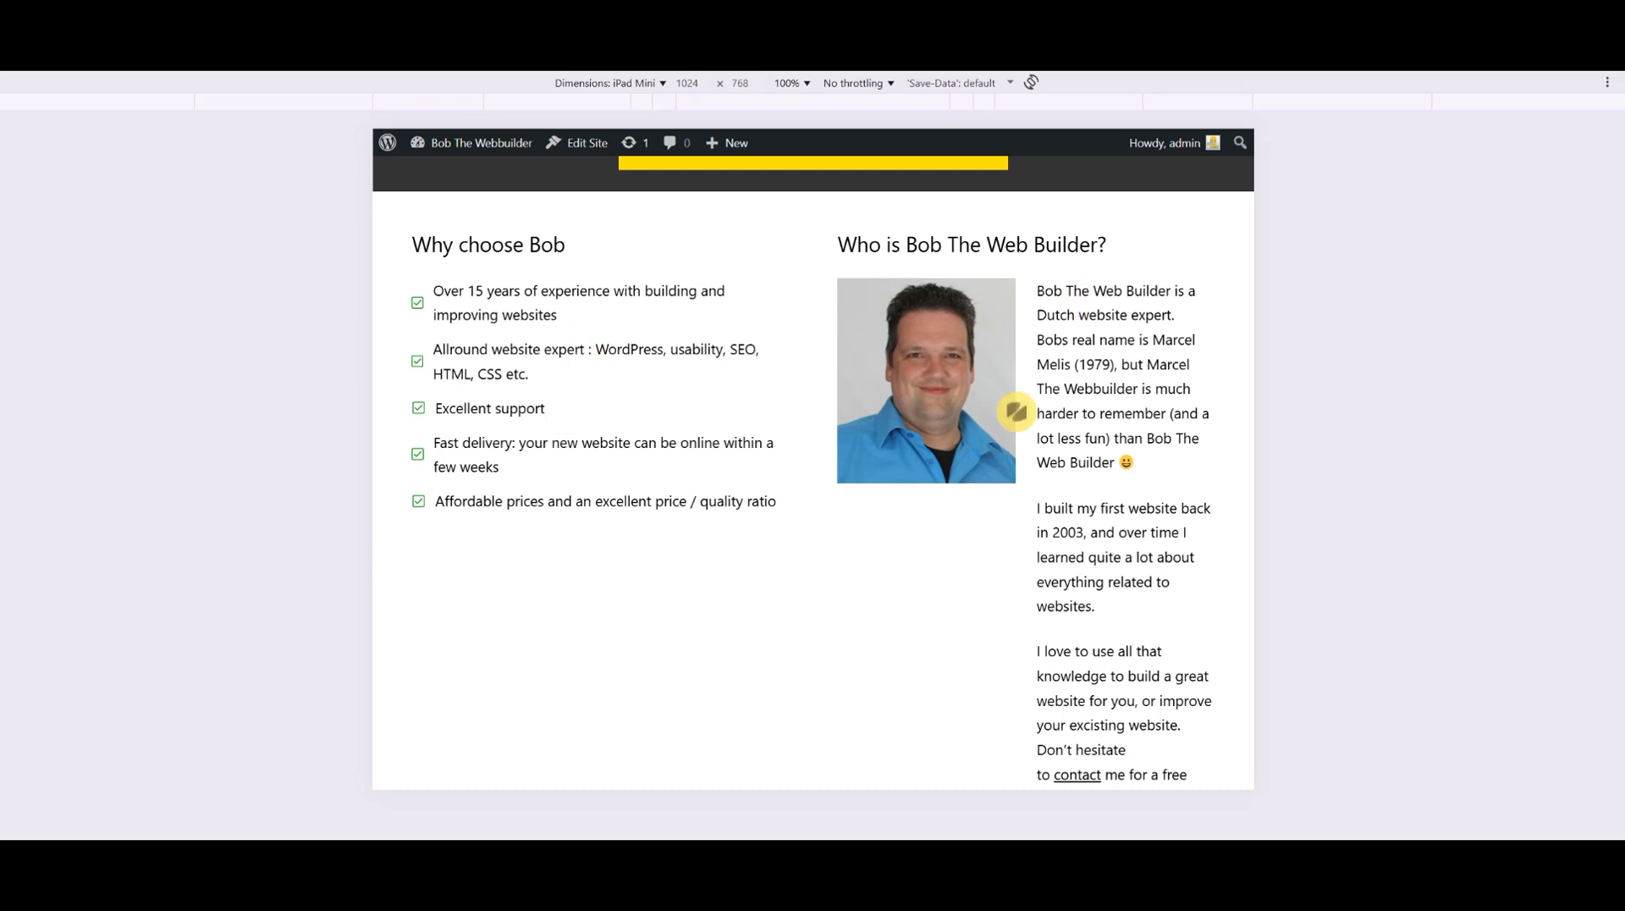
{"action": "left_click_drag", "start_coordinate": [1129, 510], "coordinate": [1114, 415]}
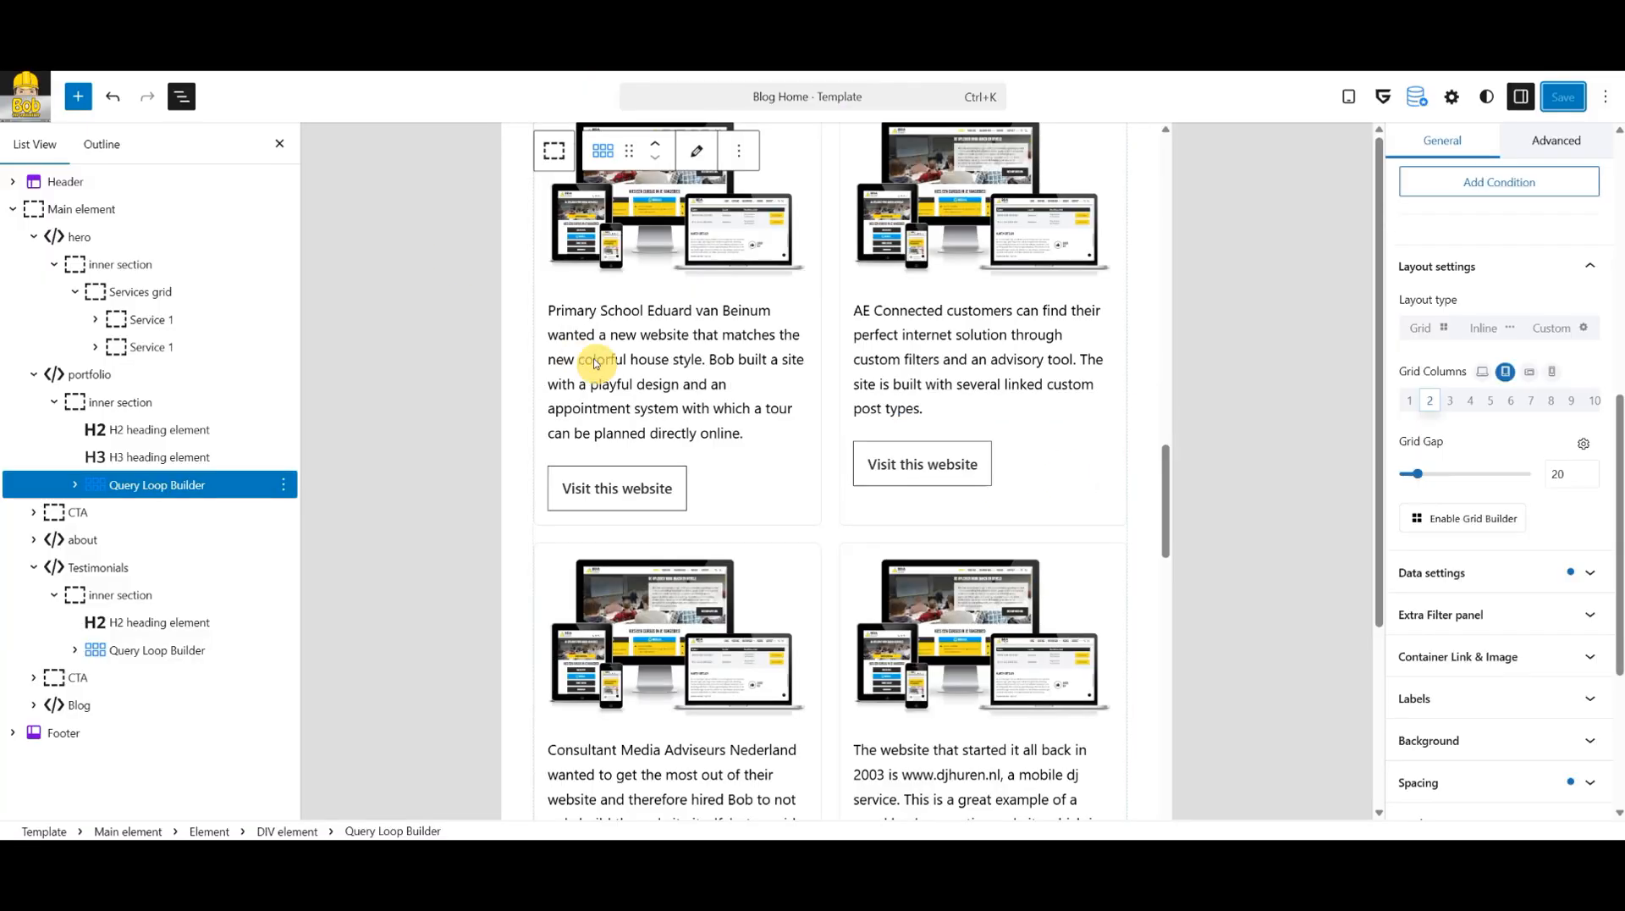
Stack the photo and biography text containers in the about section as two full-width tablet rows with Grid Builder, and save the template.
{"action": "left_click", "coordinate": [52, 540]}
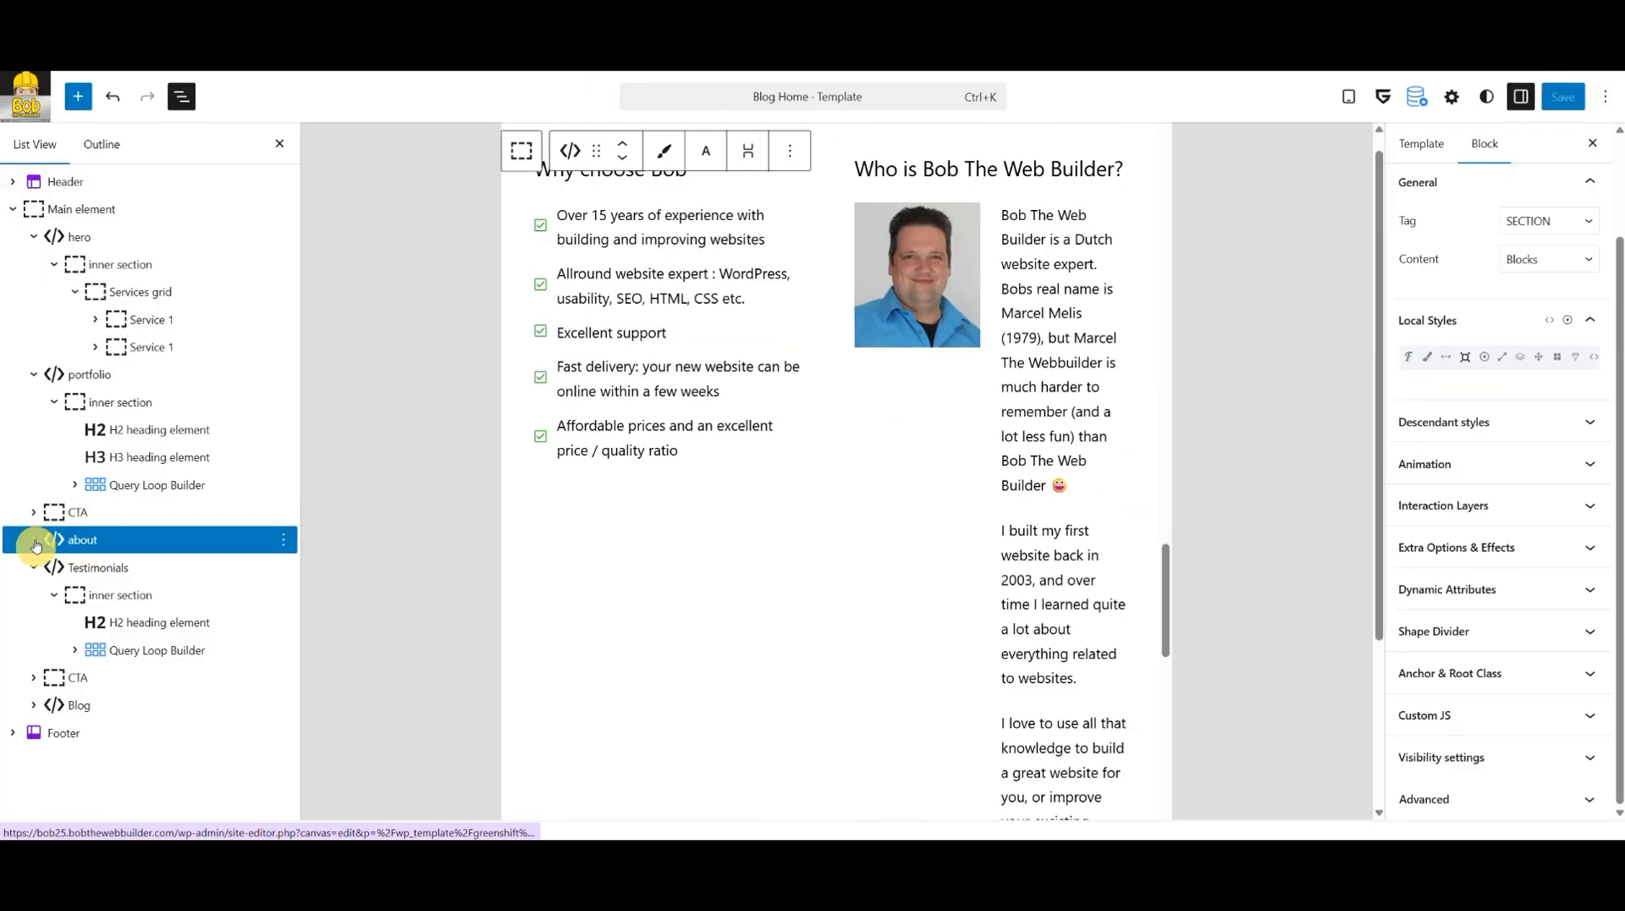
{"action": "left_click", "coordinate": [34, 539]}
{"action": "left_click", "coordinate": [54, 567]}
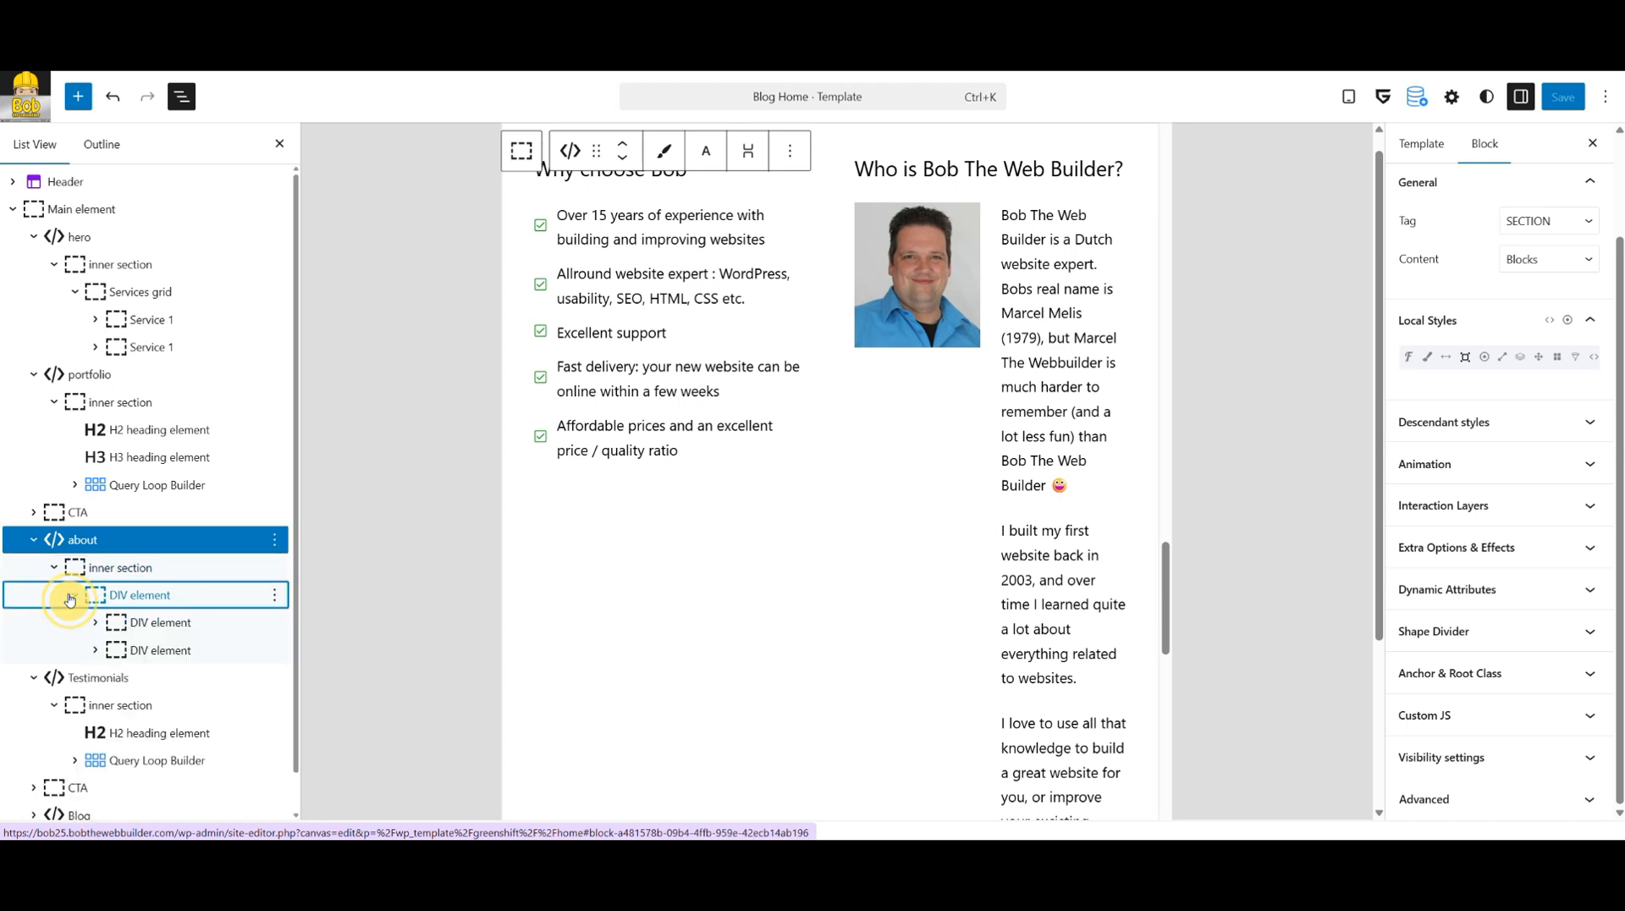
{"action": "left_click", "coordinate": [156, 597]}
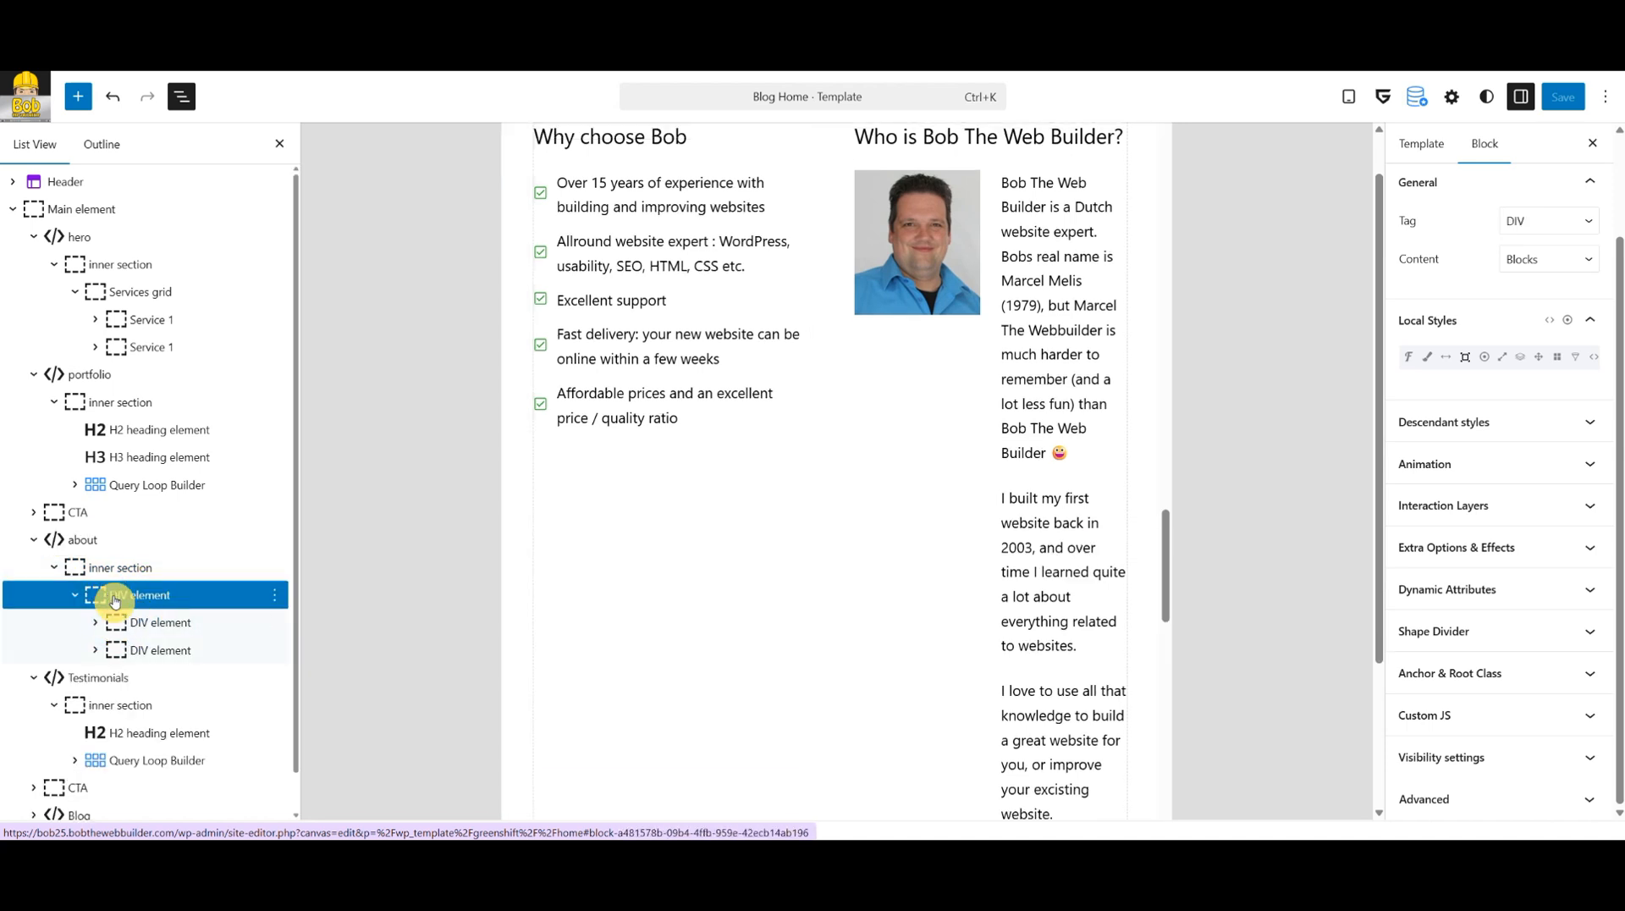
{"action": "left_click", "coordinate": [133, 621]}
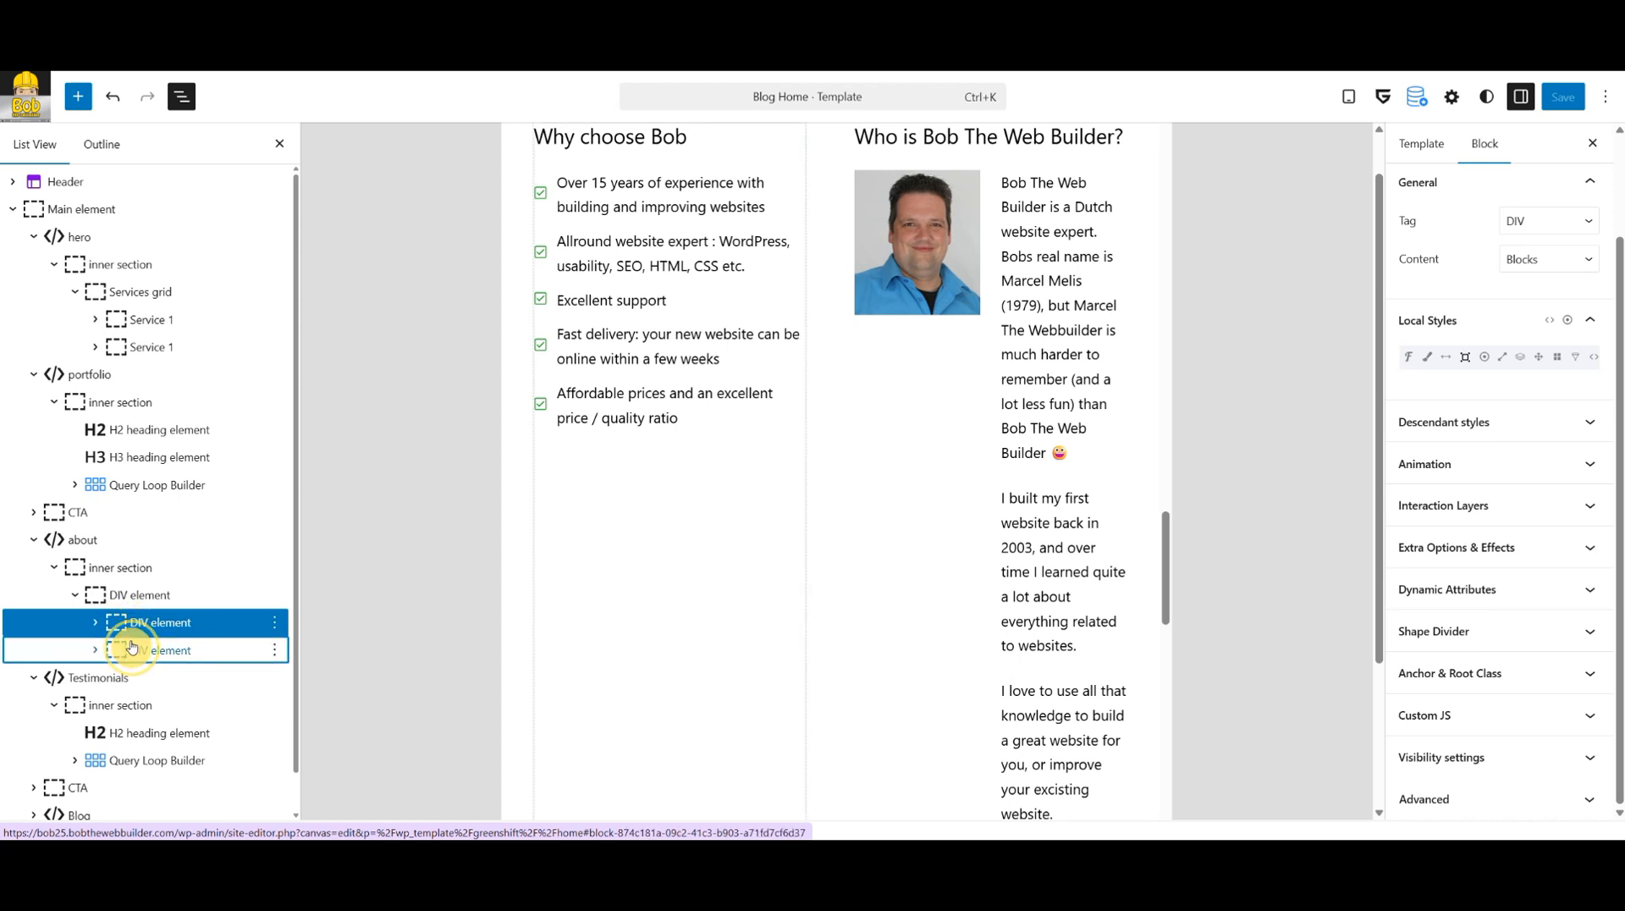
{"action": "left_click", "coordinate": [132, 648]}
{"action": "left_click", "coordinate": [172, 703]}
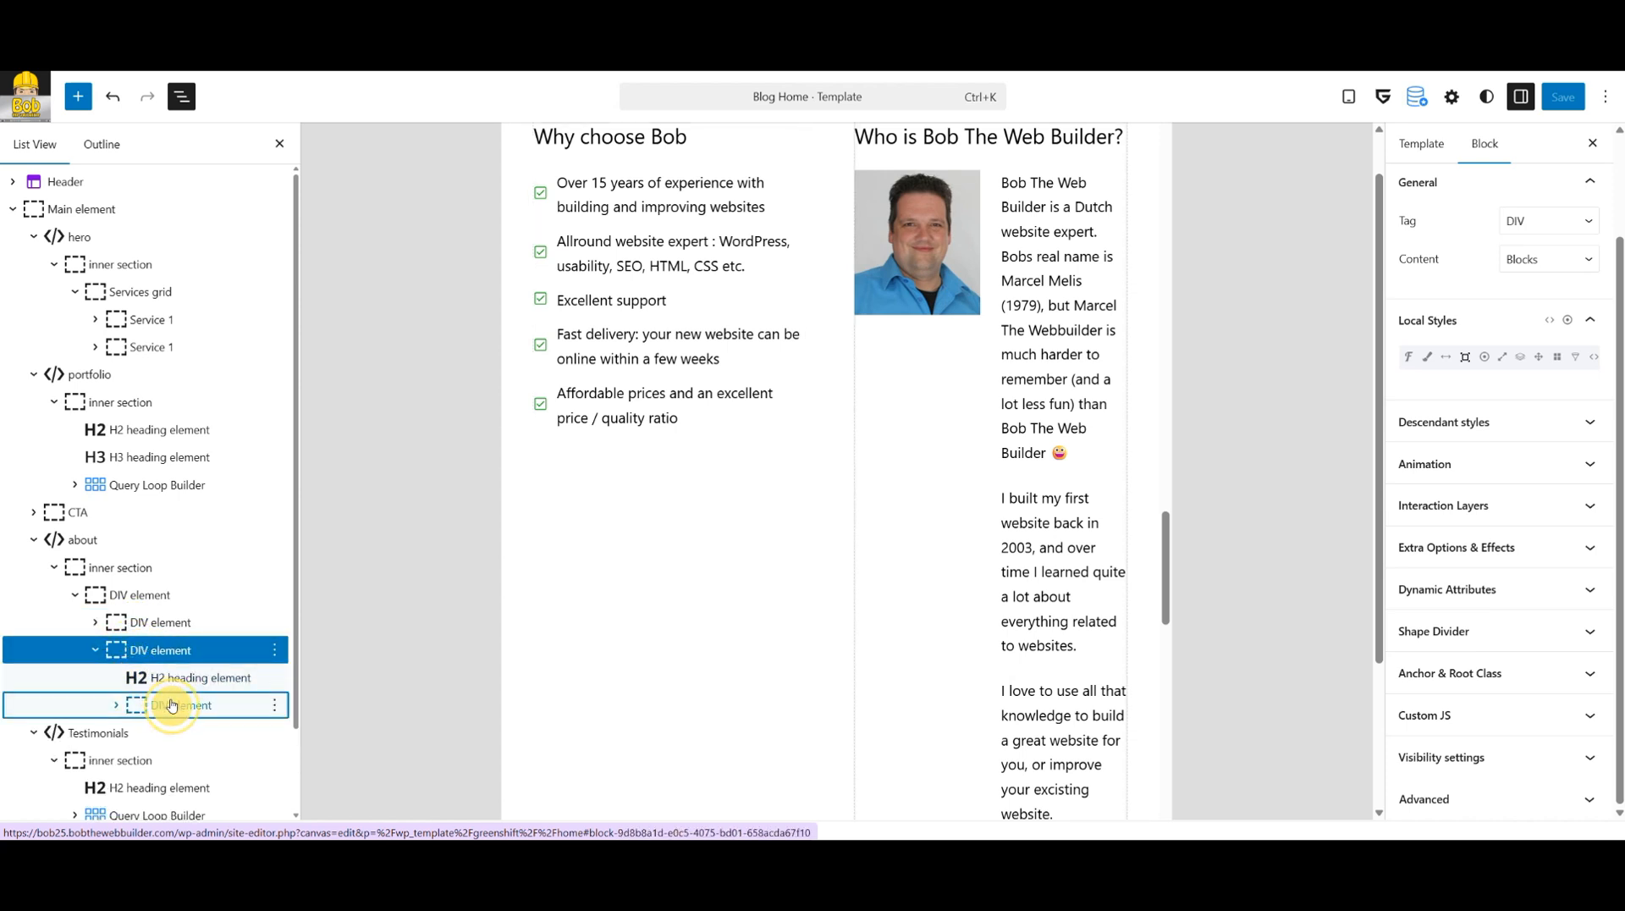
{"action": "left_click", "coordinate": [1558, 357]}
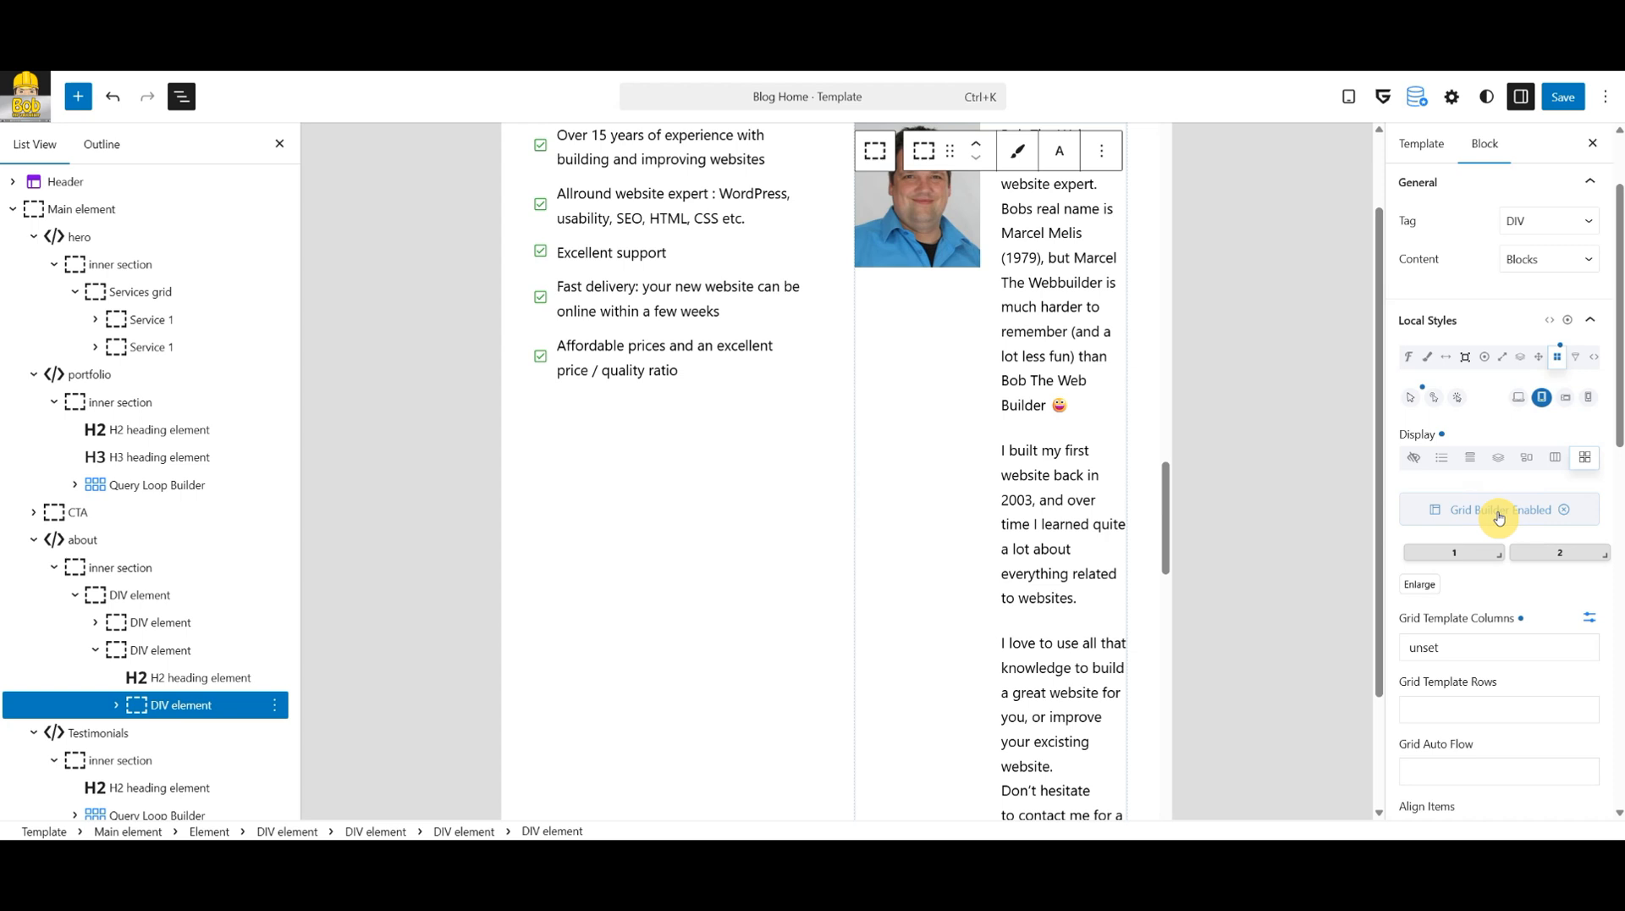
{"action": "left_click", "coordinate": [1419, 585]}
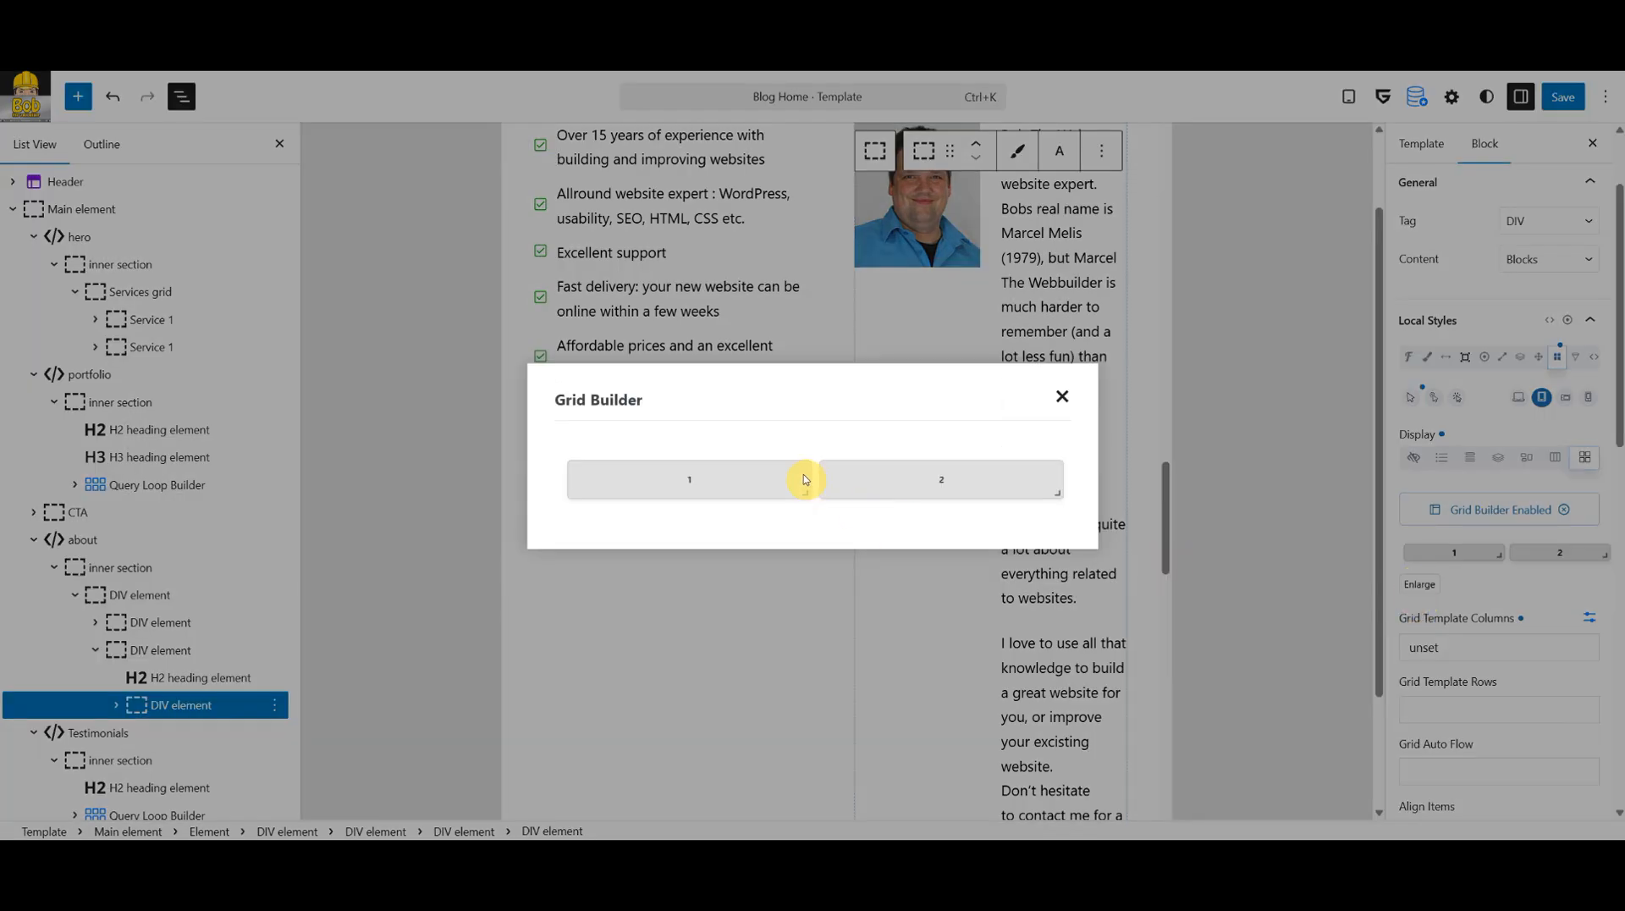
{"action": "left_click_drag", "start_coordinate": [802, 488], "coordinate": [1056, 468]}
{"action": "left_click_drag", "start_coordinate": [805, 516], "coordinate": [1065, 509]}
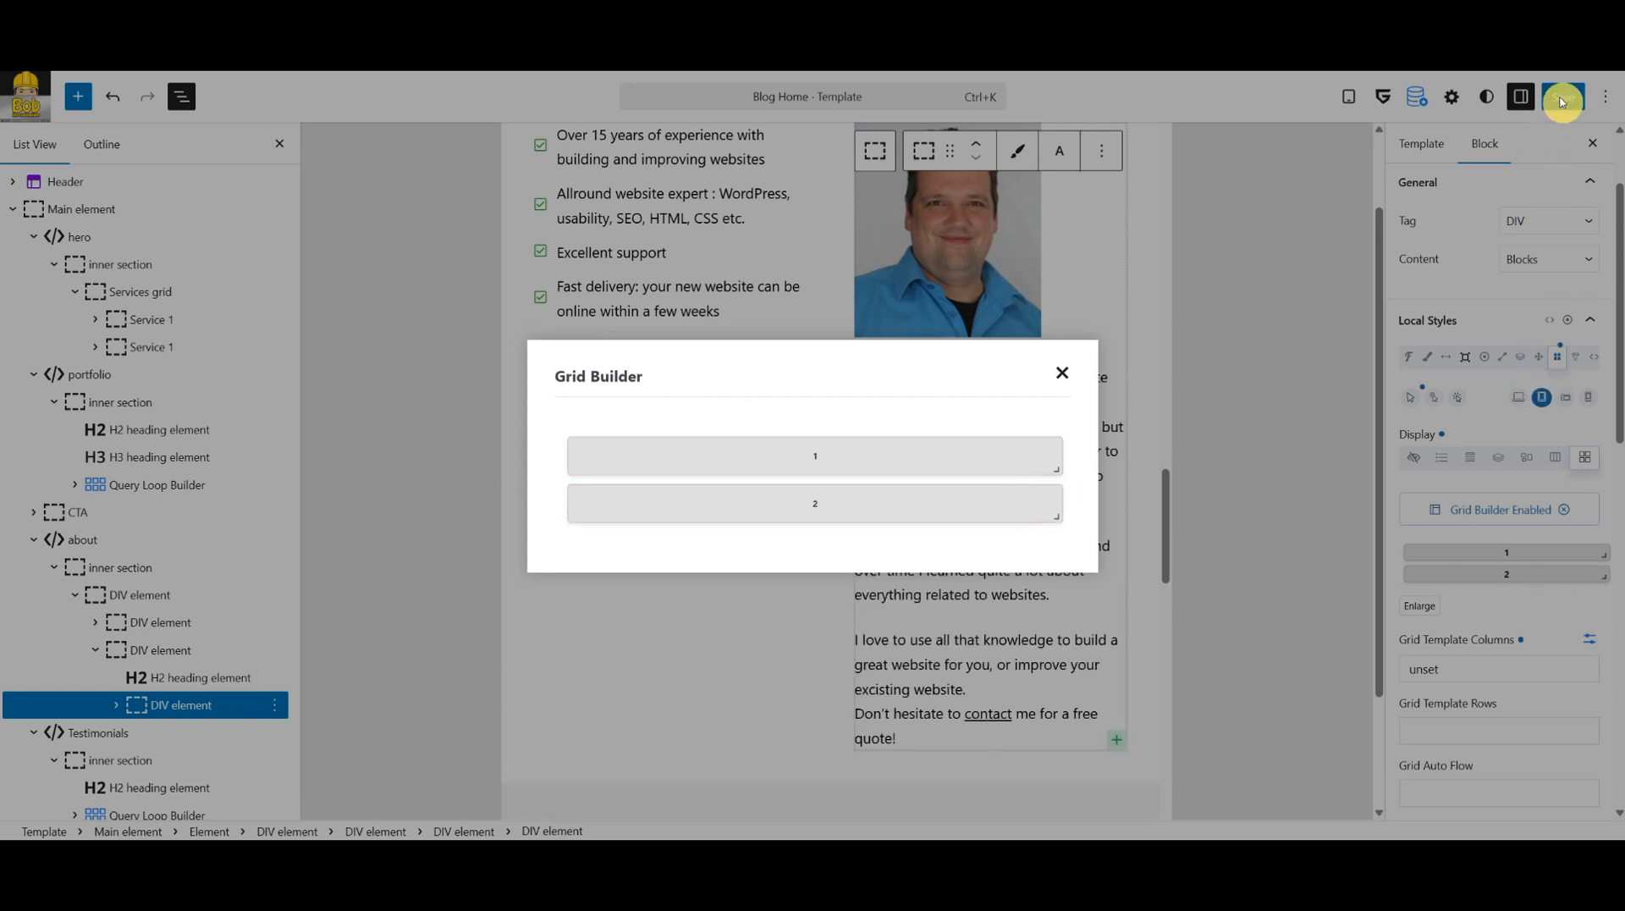
{"action": "left_click", "coordinate": [1064, 371]}
{"action": "left_click", "coordinate": [1544, 108]}
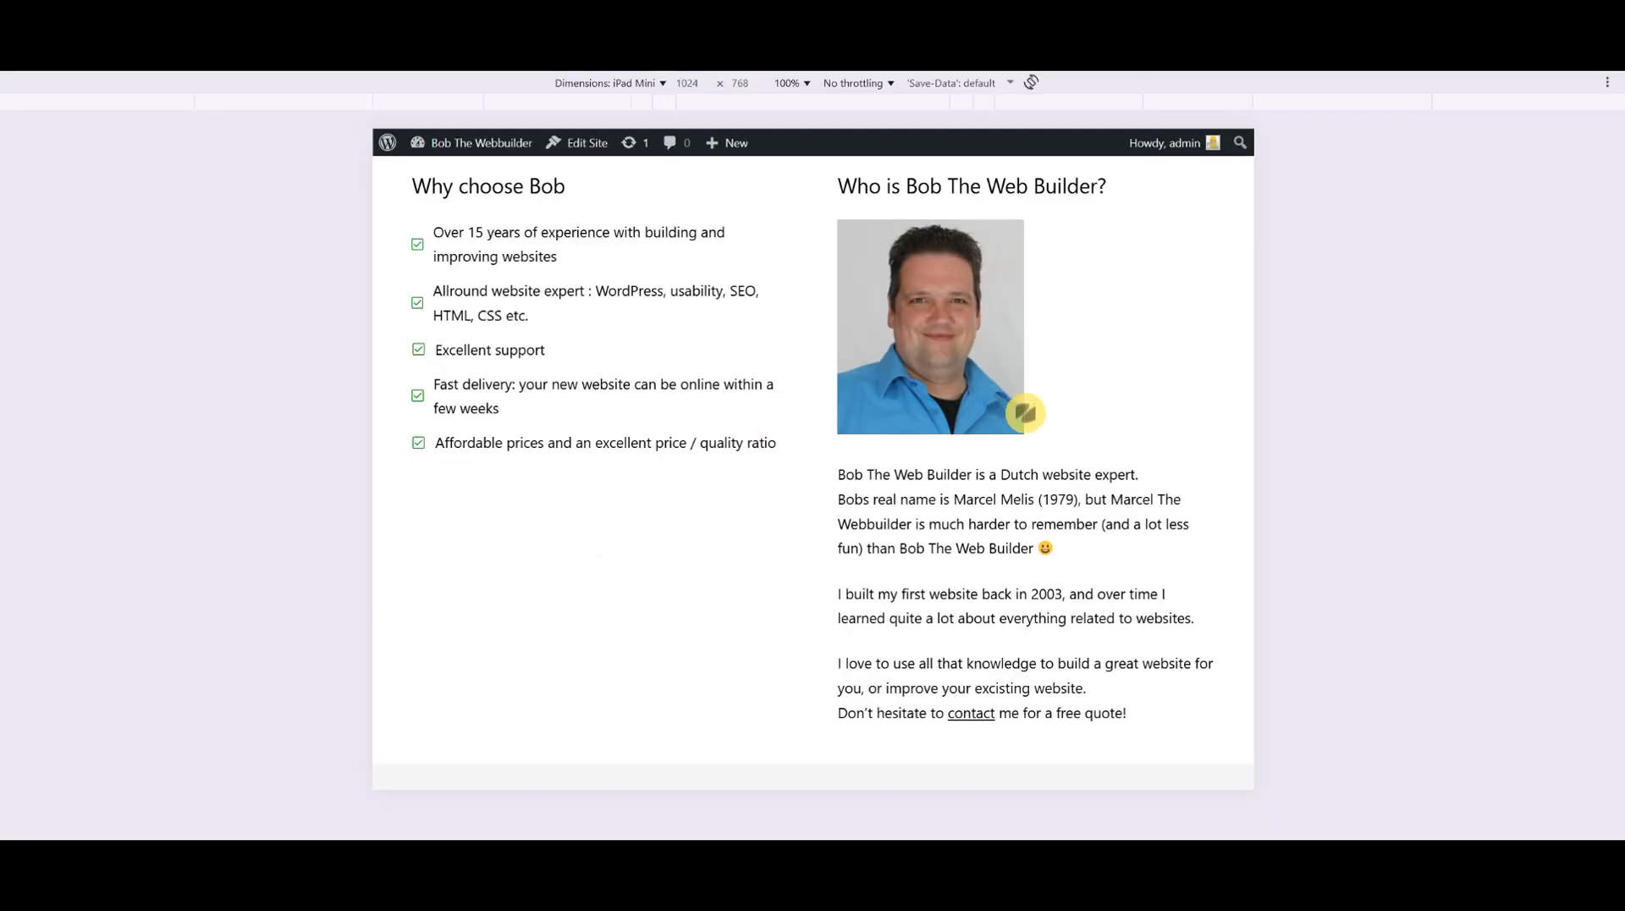
Check the updated about section in the landscape iPad Mini preview, and review the testimonials, blog, portfolio and header.
{"action": "scroll", "coordinate": [1078, 617], "scroll_direction": "up", "scroll_amount": 3}
{"action": "scroll", "coordinate": [1080, 620], "scroll_direction": "down", "scroll_amount": 5}
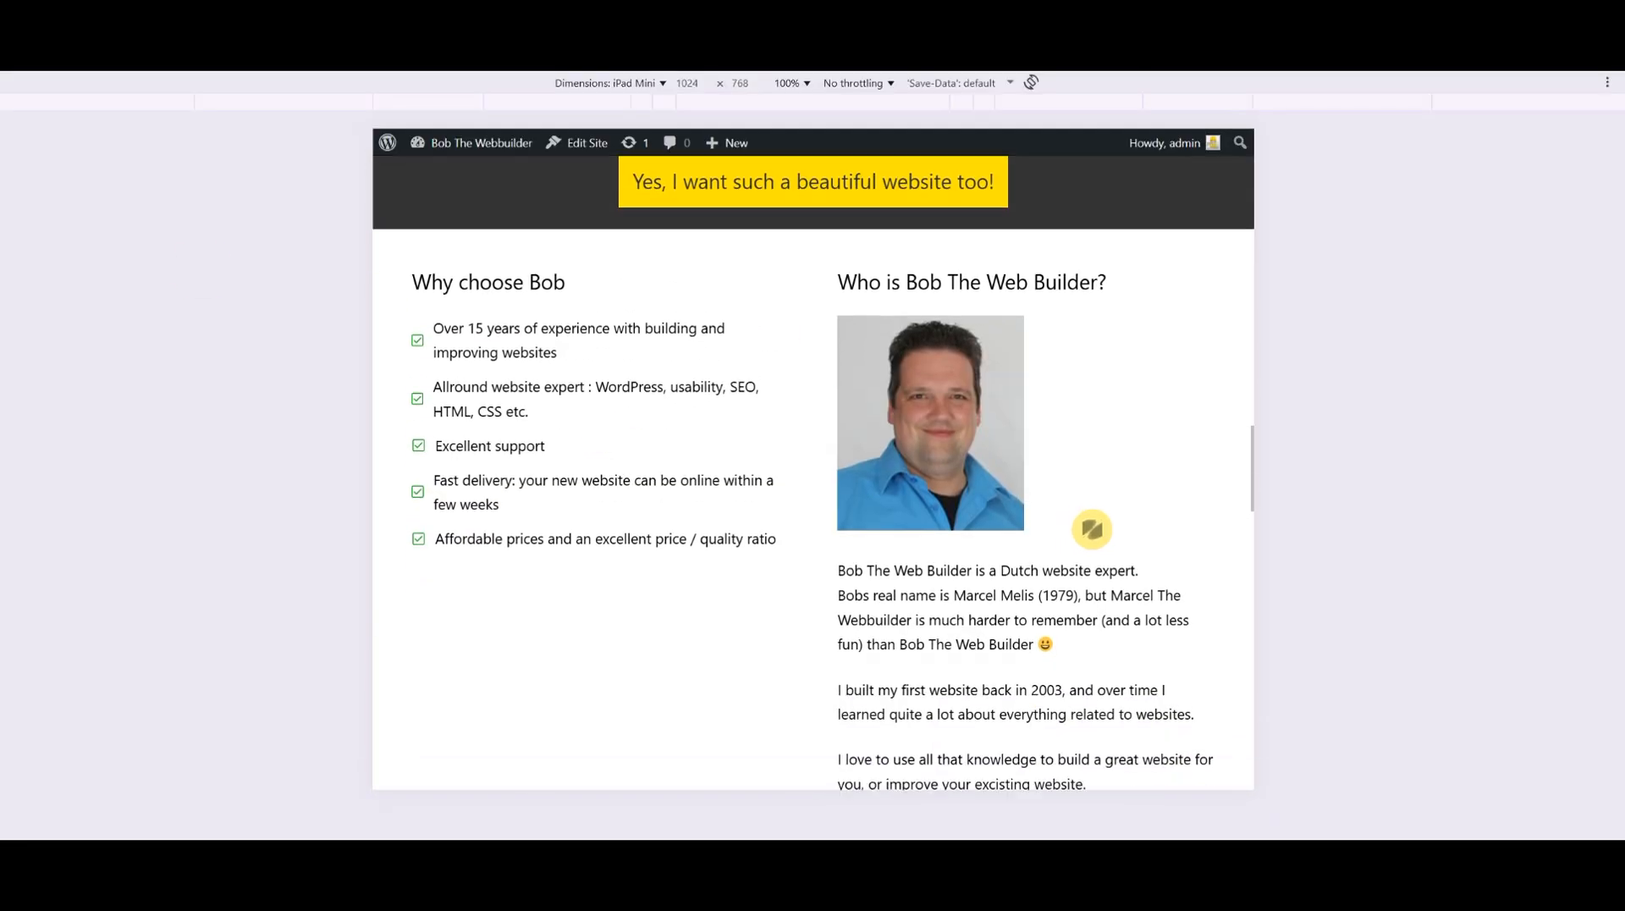
{"action": "scroll", "coordinate": [1085, 498], "scroll_direction": "down", "scroll_amount": 2}
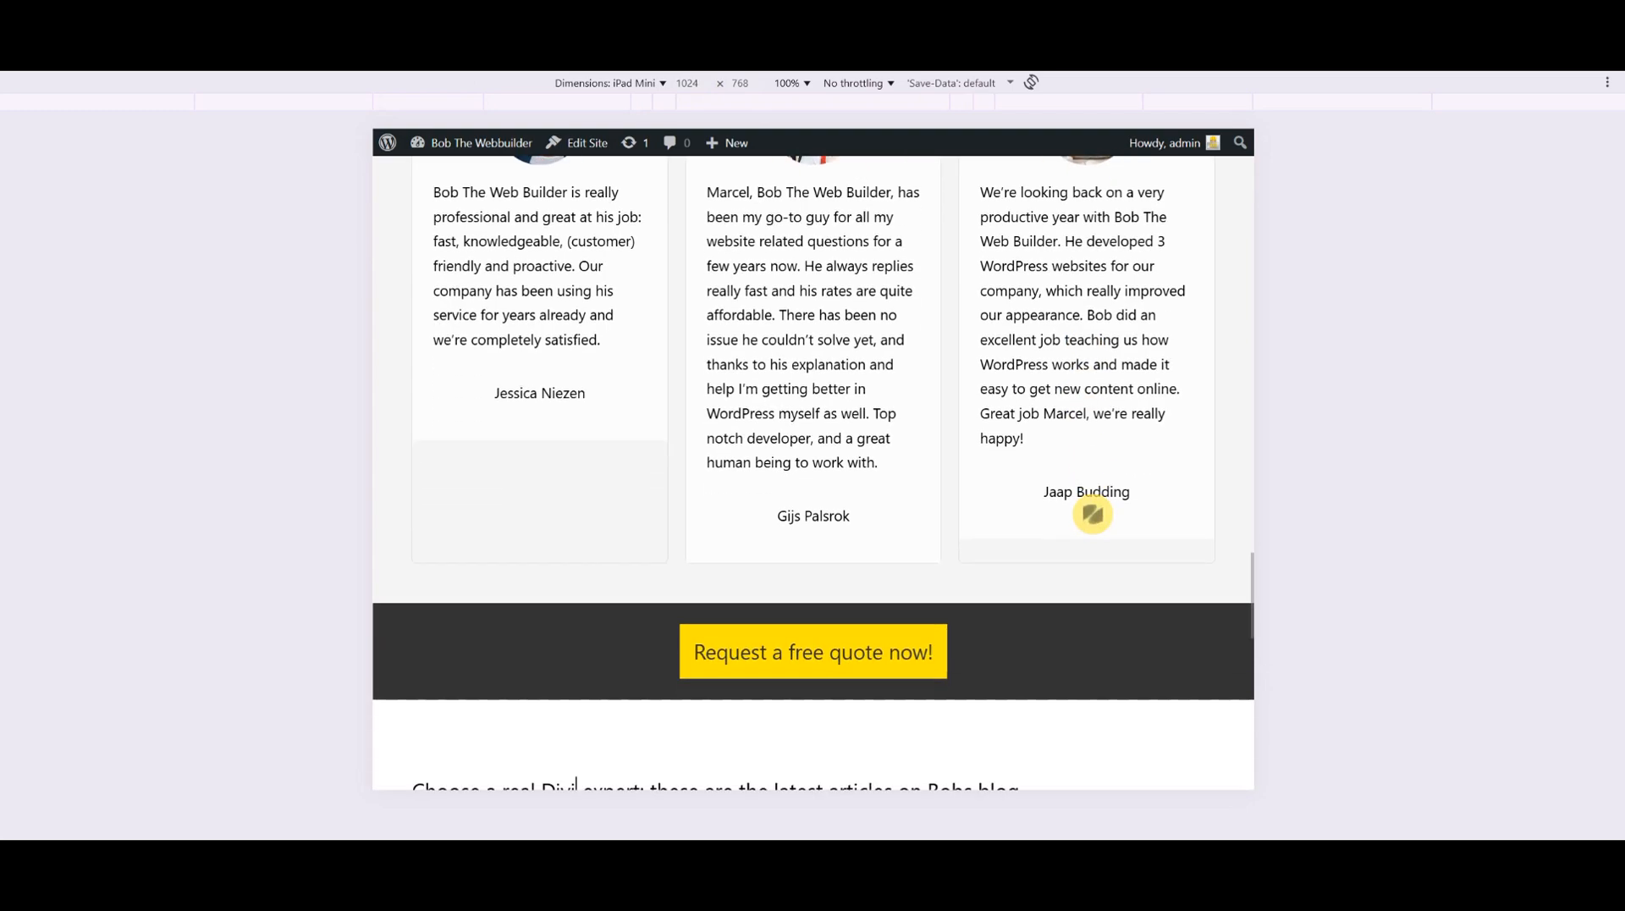
{"action": "scroll", "coordinate": [1100, 412], "scroll_direction": "up", "scroll_amount": 3}
{"action": "scroll", "coordinate": [1067, 524], "scroll_direction": "down", "scroll_amount": 8}
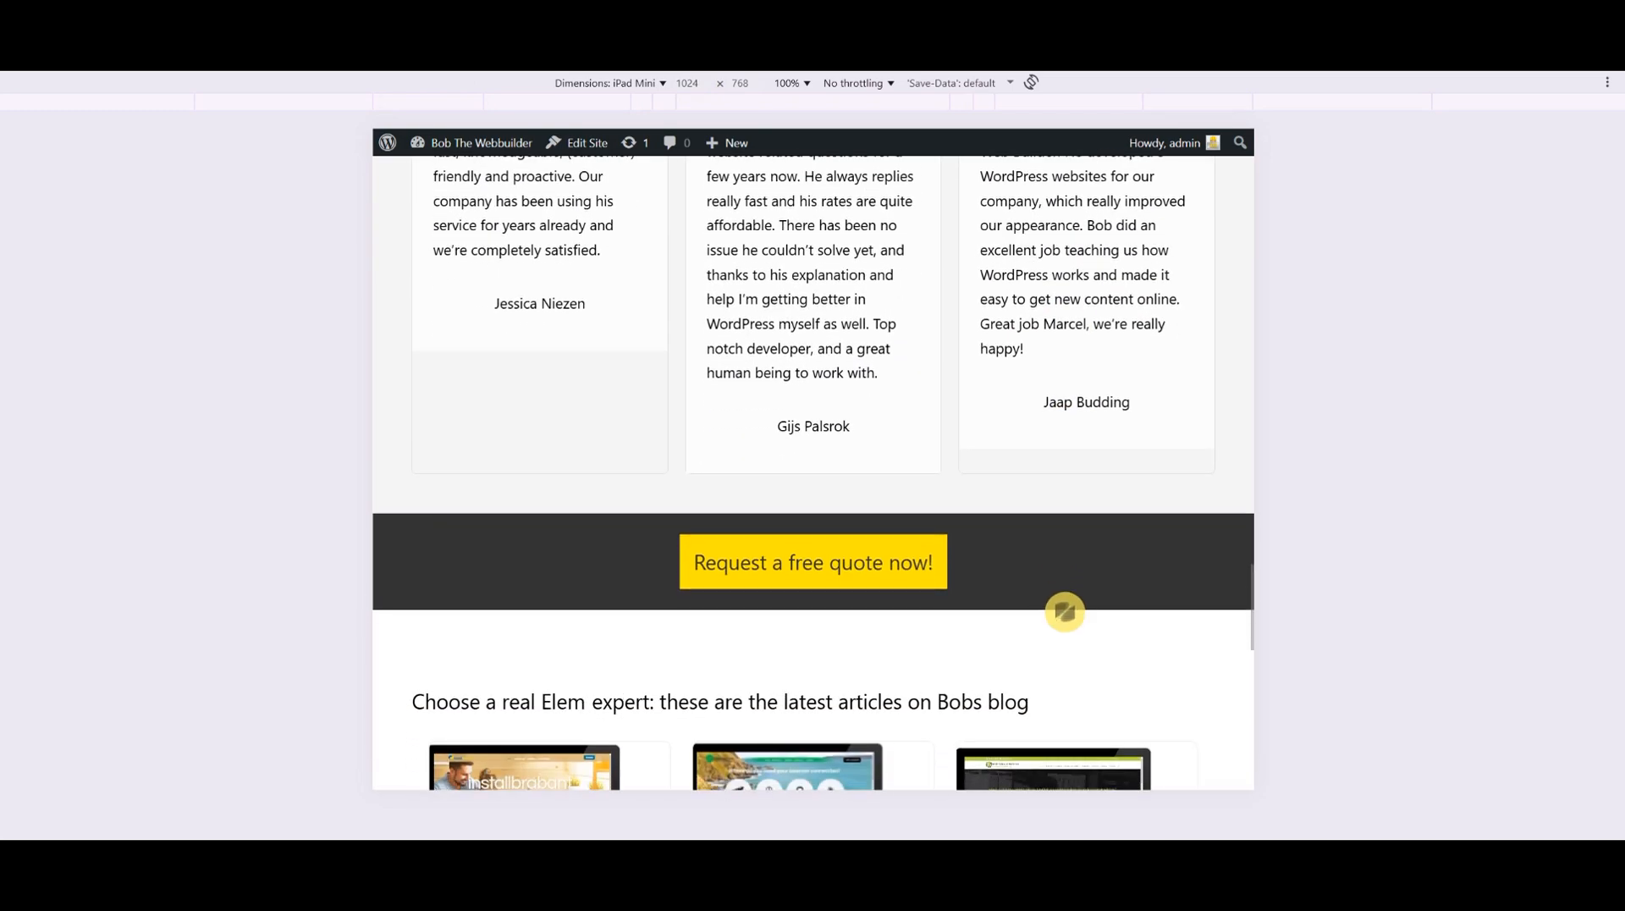
{"action": "scroll", "coordinate": [1075, 562], "scroll_direction": "down", "scroll_amount": 4}
{"action": "scroll", "coordinate": [1095, 362], "scroll_direction": "up", "scroll_amount": 12}
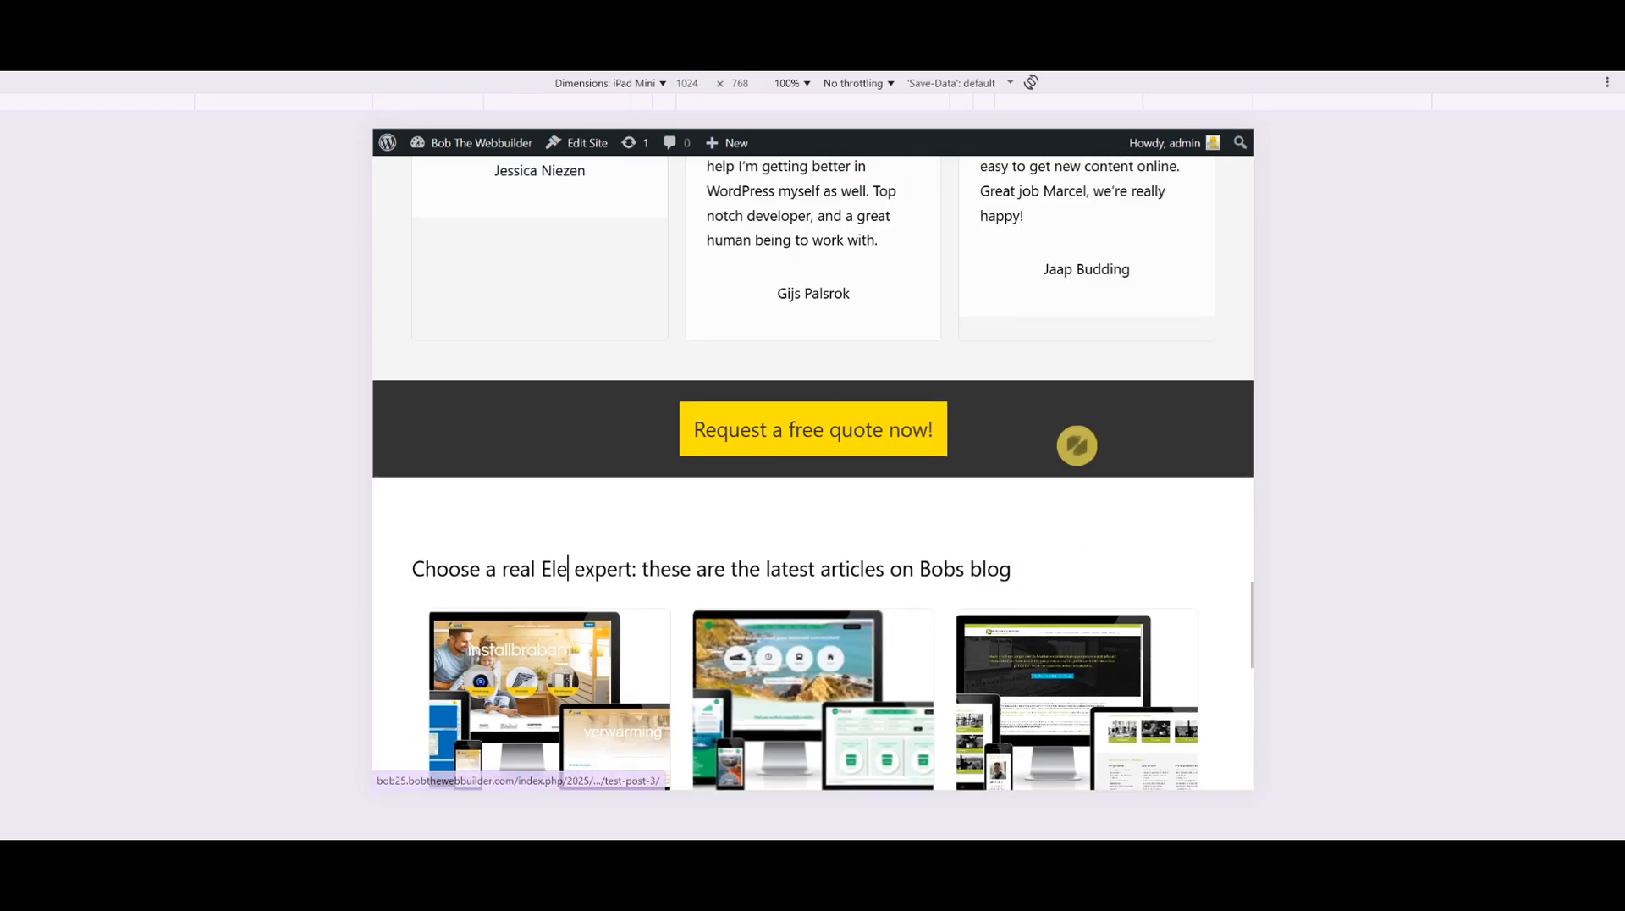
{"action": "scroll", "coordinate": [1052, 632], "scroll_direction": "up", "scroll_amount": 10}
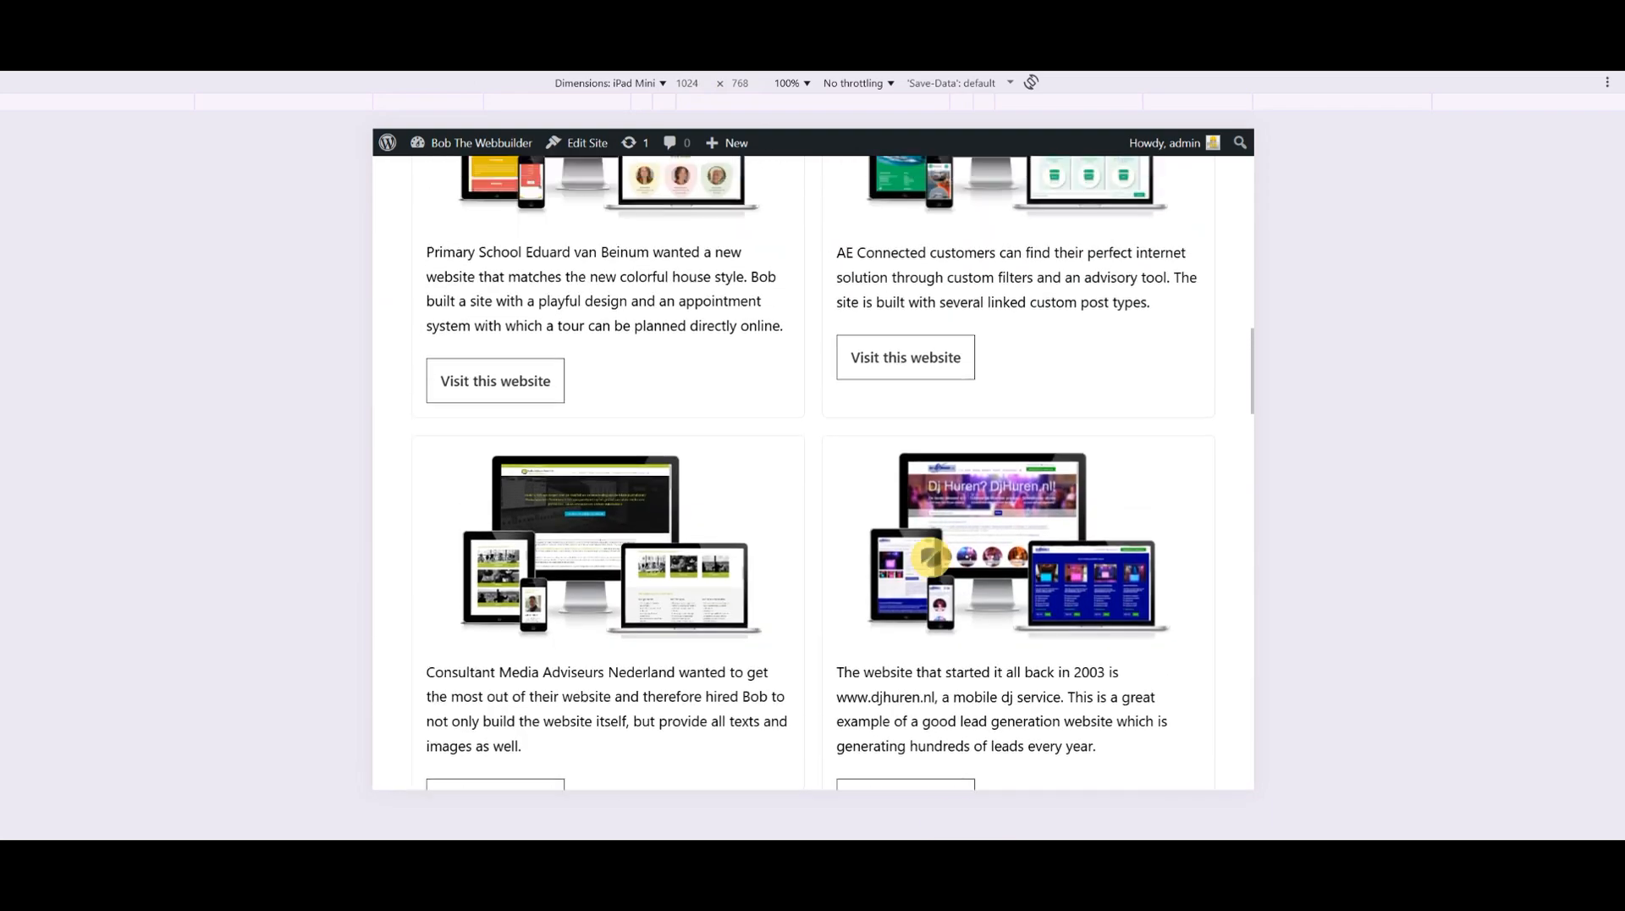
{"action": "scroll", "coordinate": [977, 473], "scroll_direction": "up", "scroll_amount": 10}
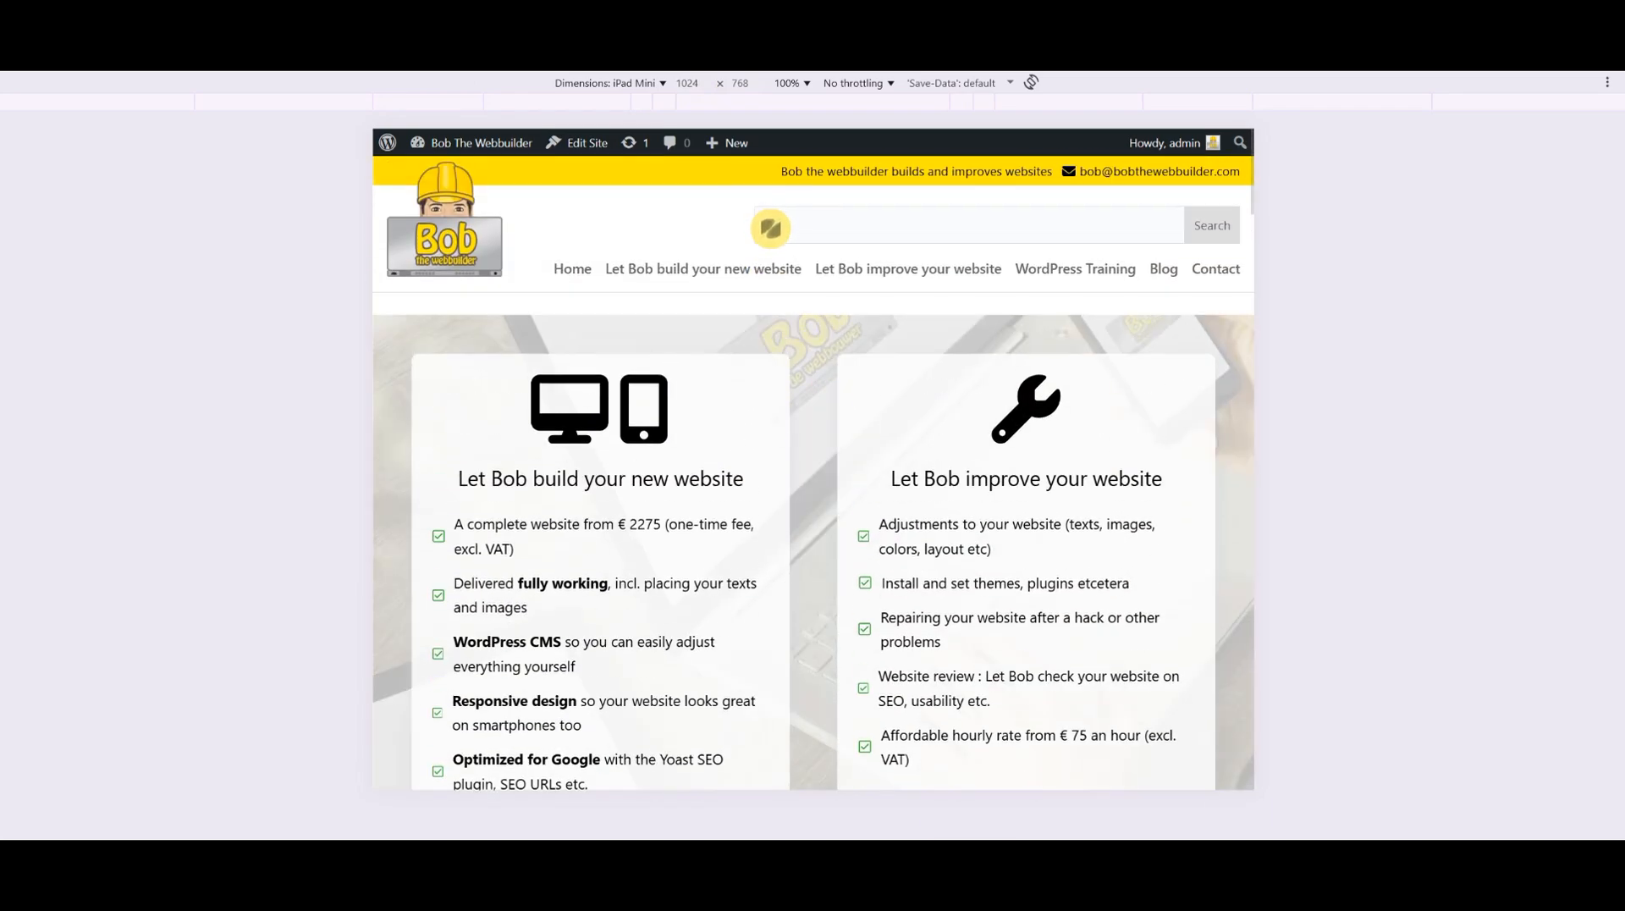
Rotate the iPad Mini preview to portrait and check the about section's photo and text layout.
{"action": "left_click", "coordinate": [1031, 86]}
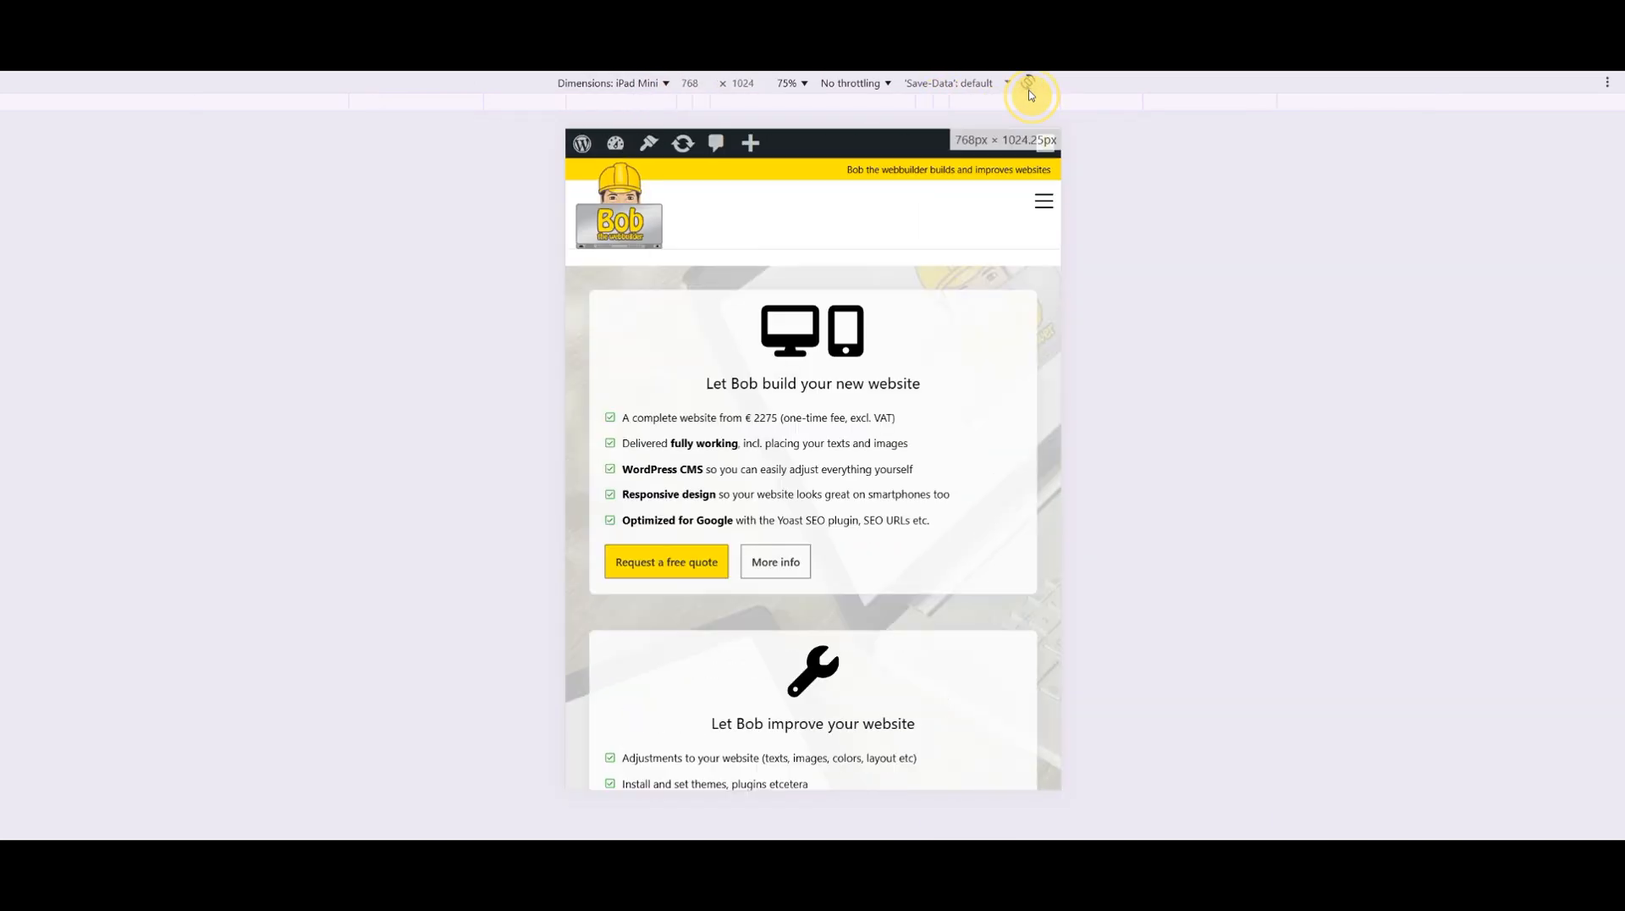
{"action": "scroll", "coordinate": [937, 501], "scroll_direction": "down", "scroll_amount": 15}
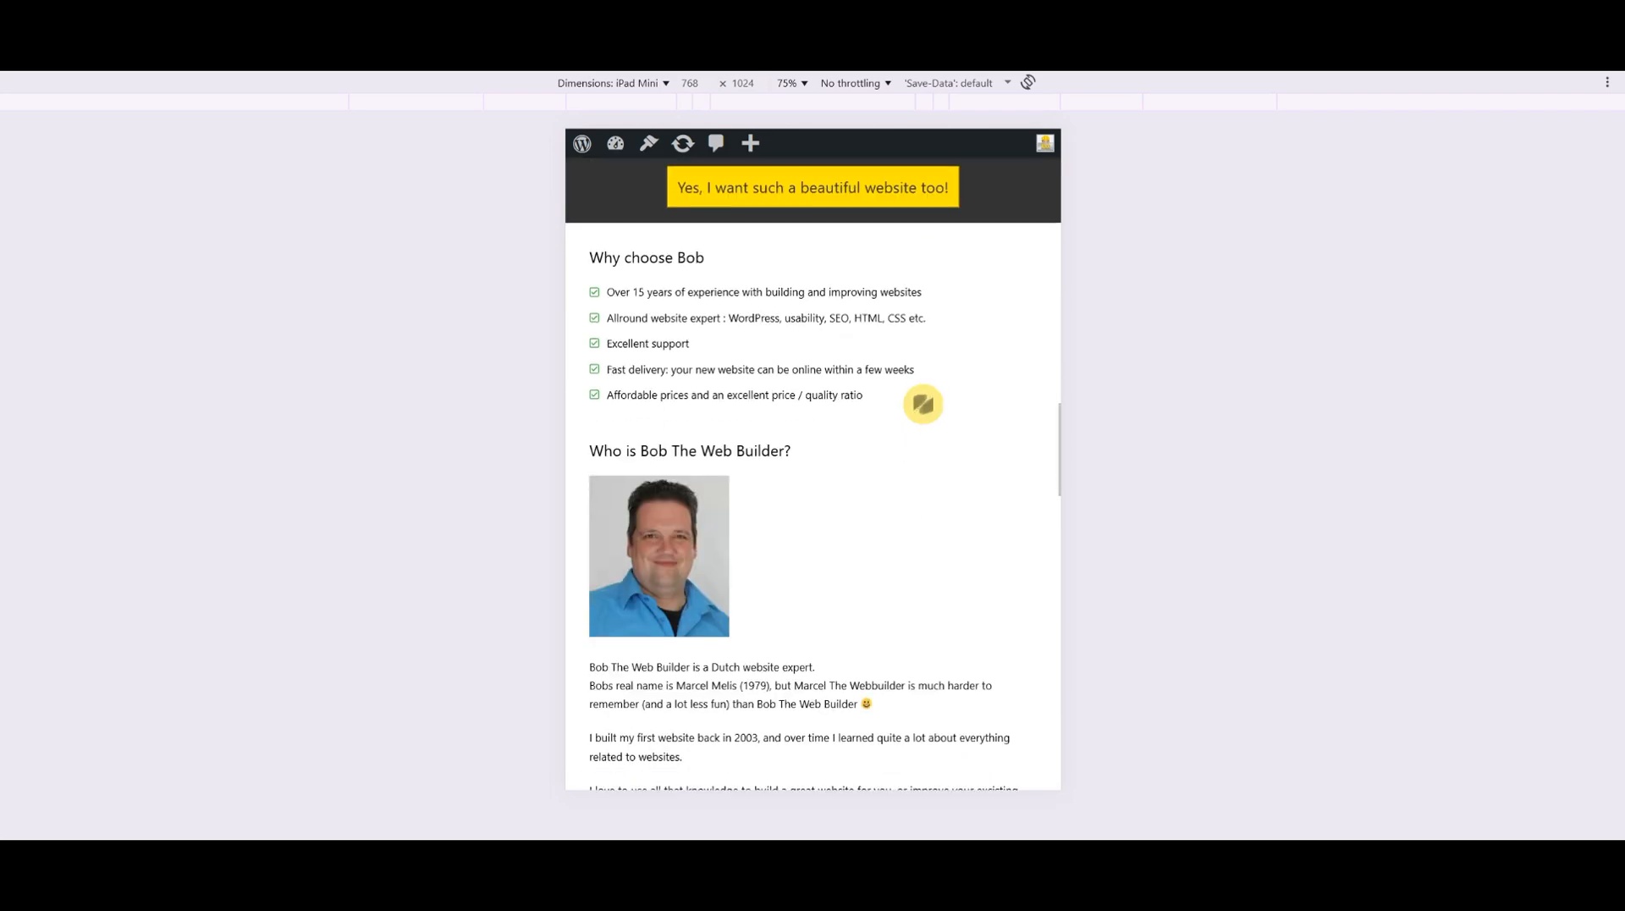
{"action": "left_click_drag", "start_coordinate": [660, 678], "coordinate": [751, 664]}
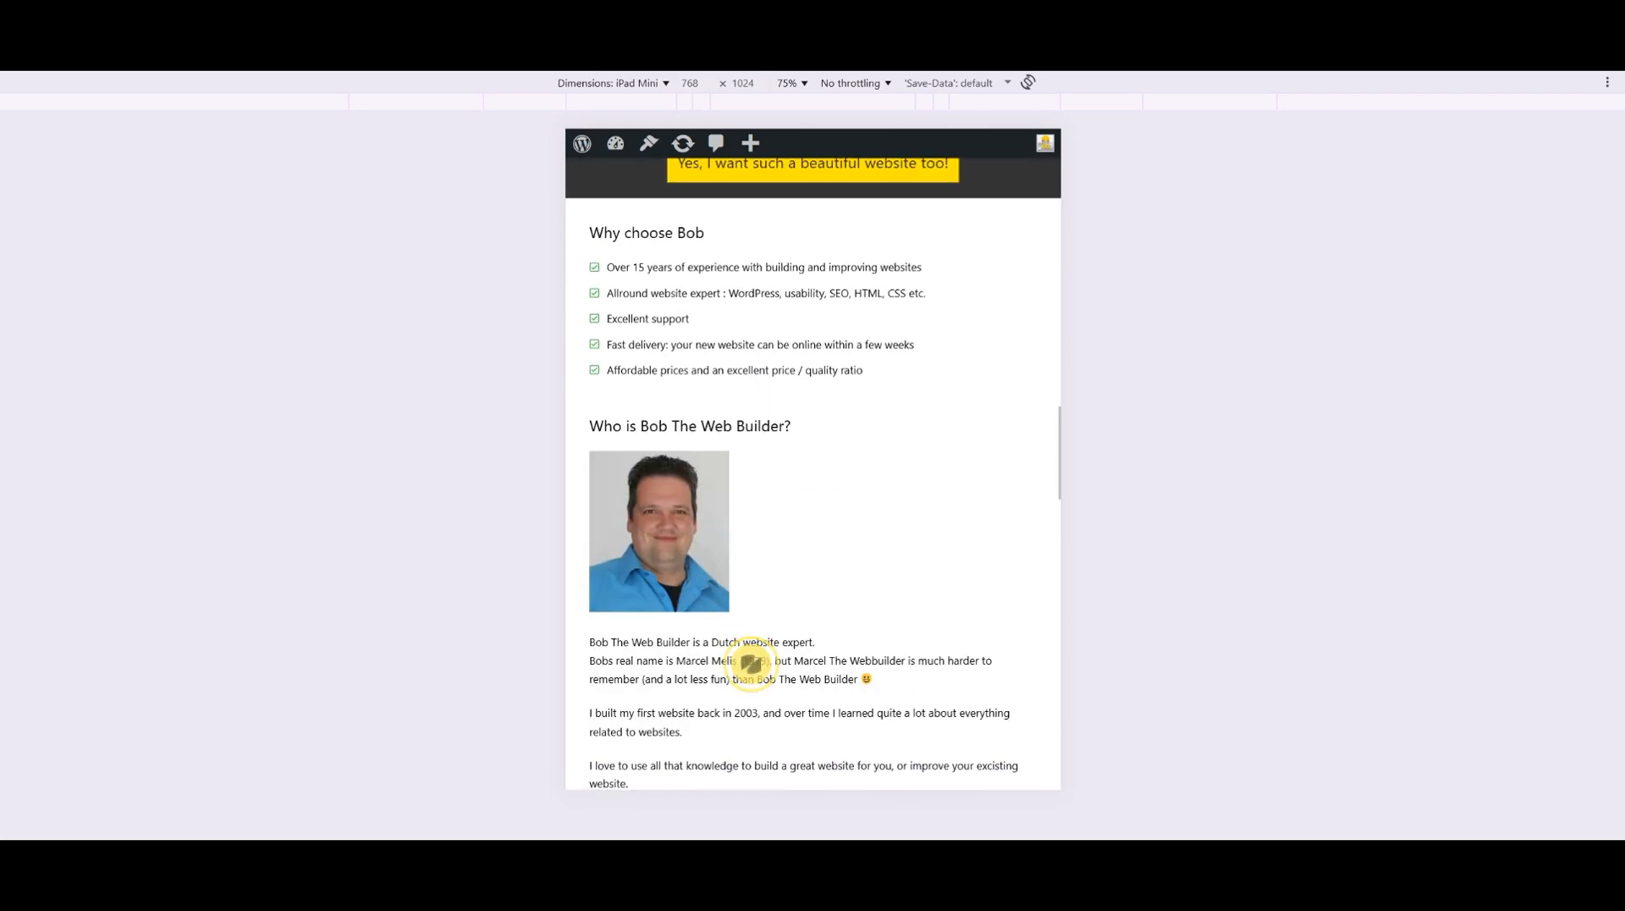
Switch the device preview to Samsung Galaxy S8+ and examine the homepage's hero and portfolio sections.
{"action": "left_click", "coordinate": [661, 82]}
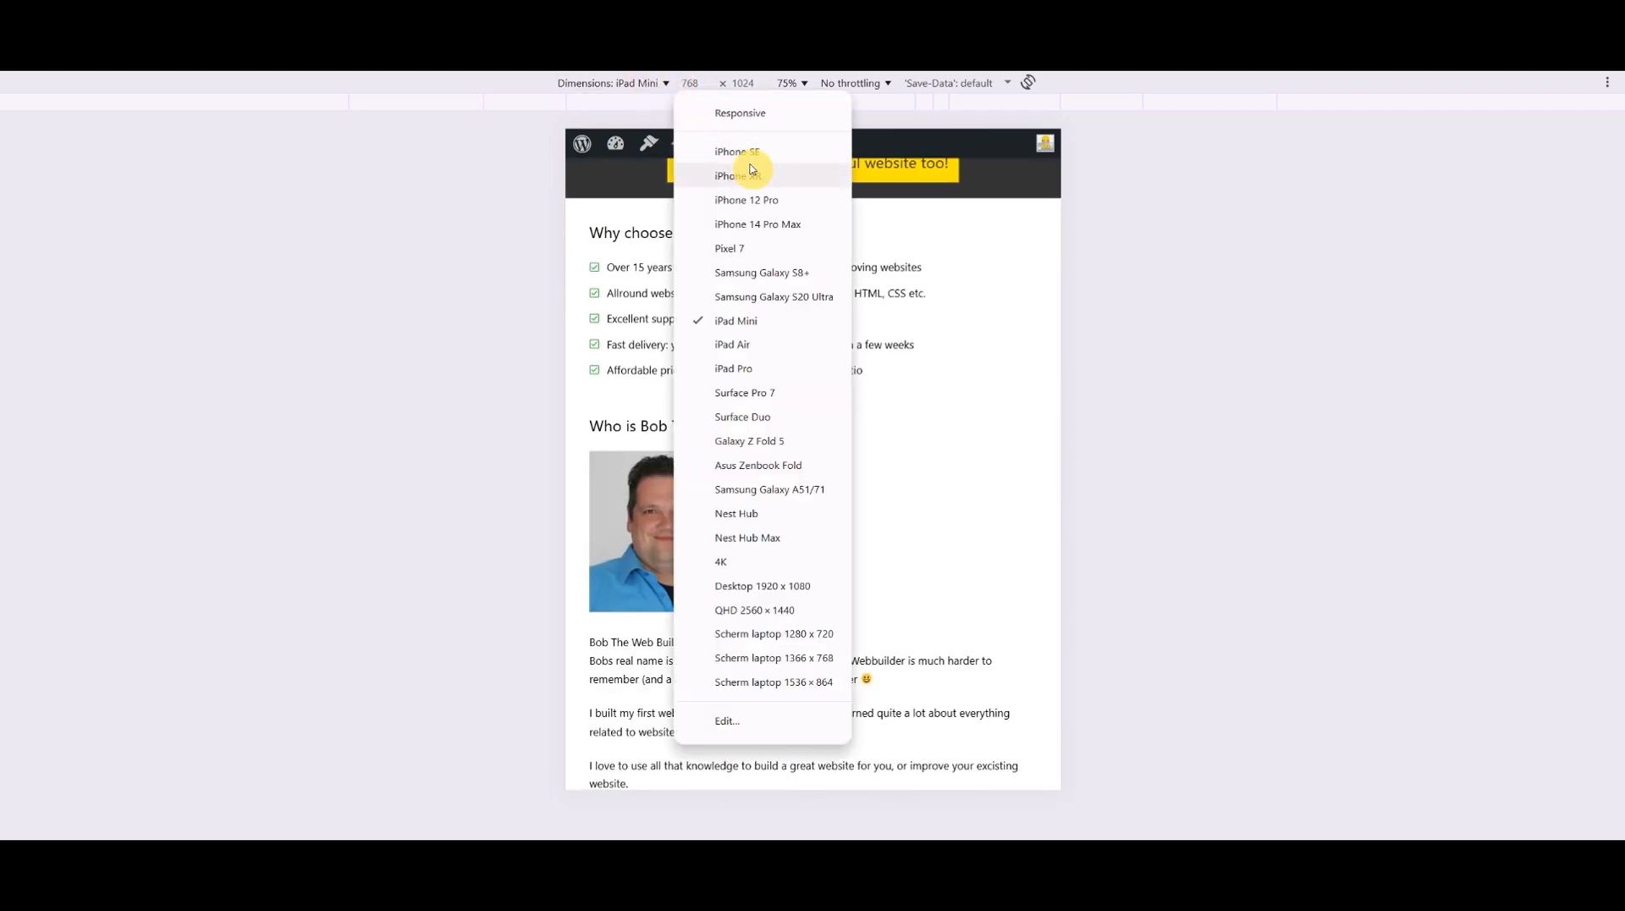
{"action": "left_click", "coordinate": [745, 272]}
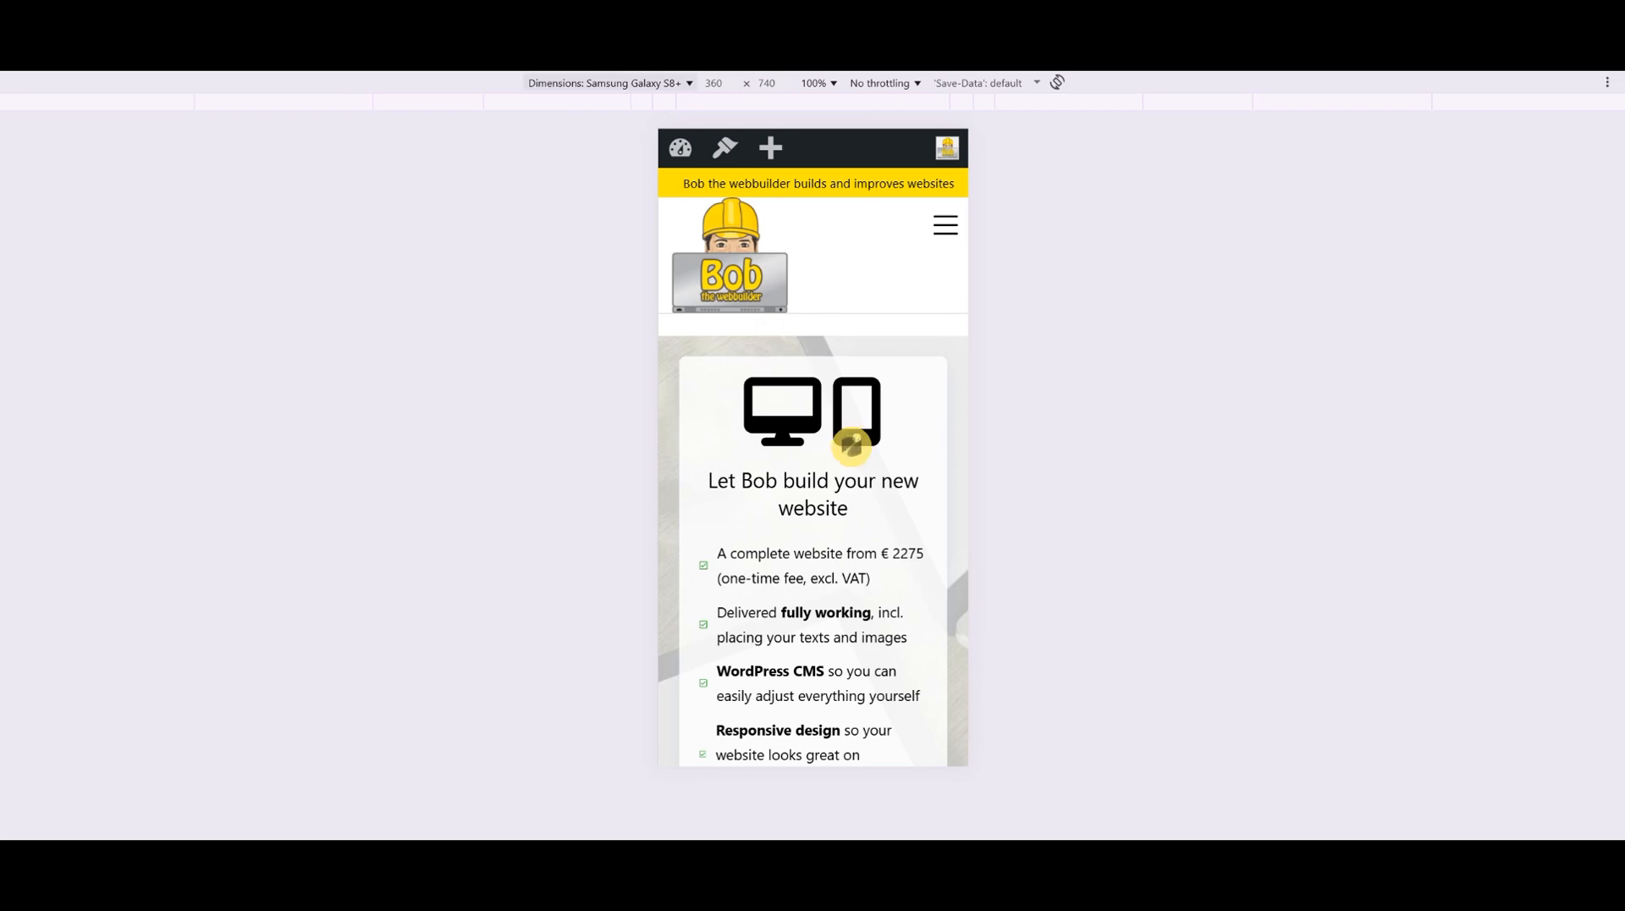
{"action": "left_click_drag", "start_coordinate": [851, 445], "coordinate": [856, 312]}
{"action": "left_click_drag", "start_coordinate": [842, 474], "coordinate": [842, 198]}
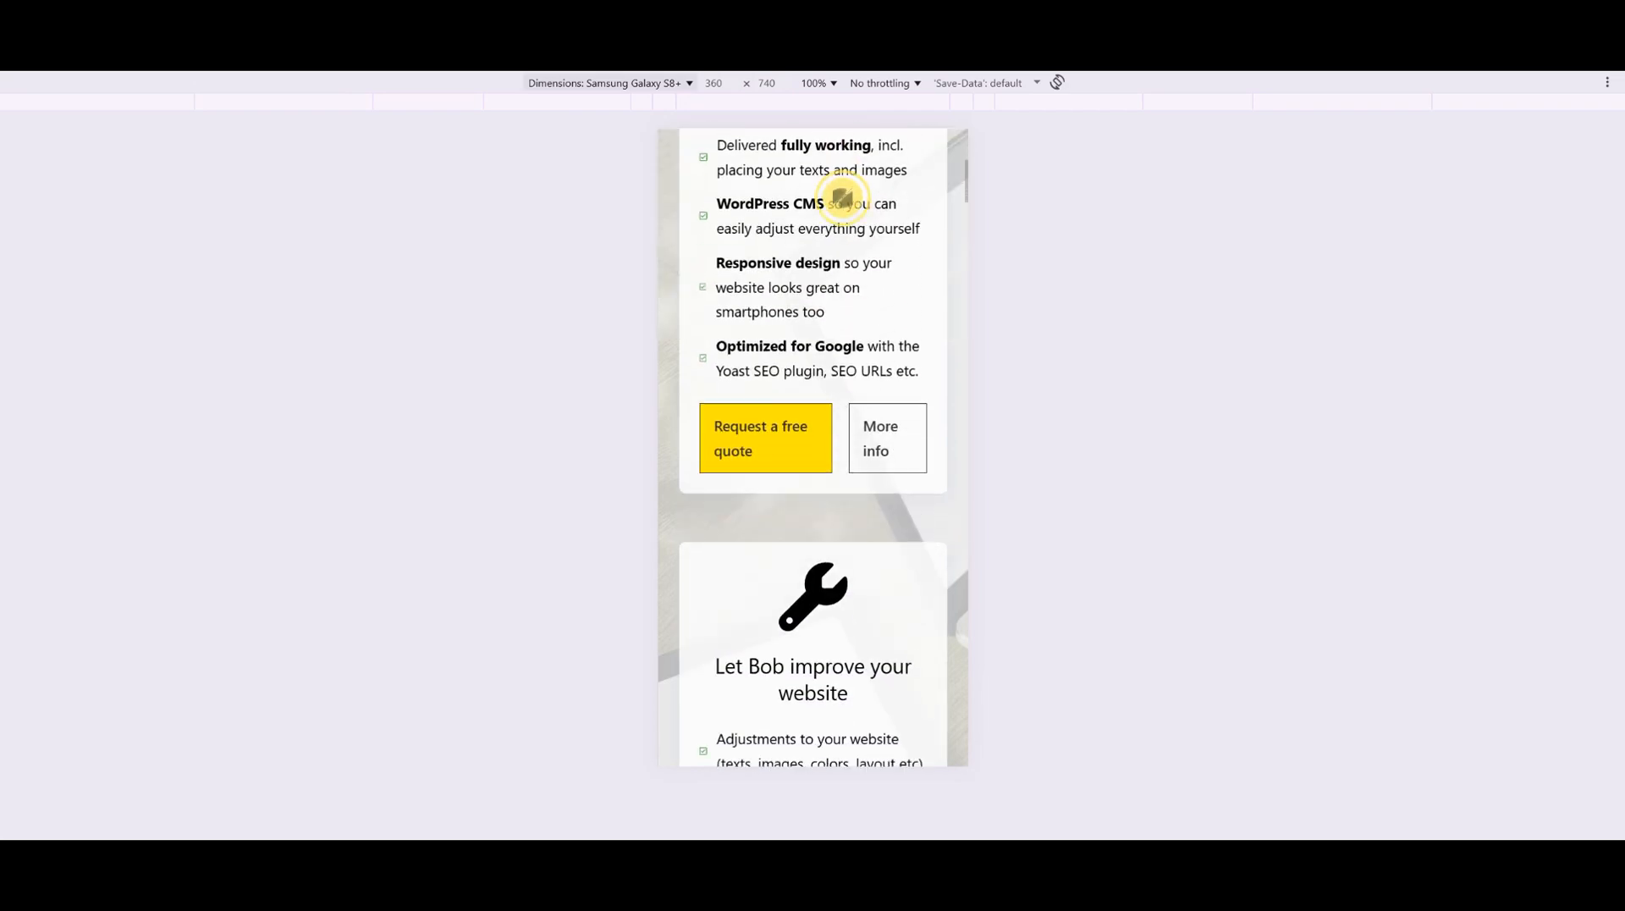
{"action": "scroll", "coordinate": [816, 377], "scroll_direction": "down", "scroll_amount": 15}
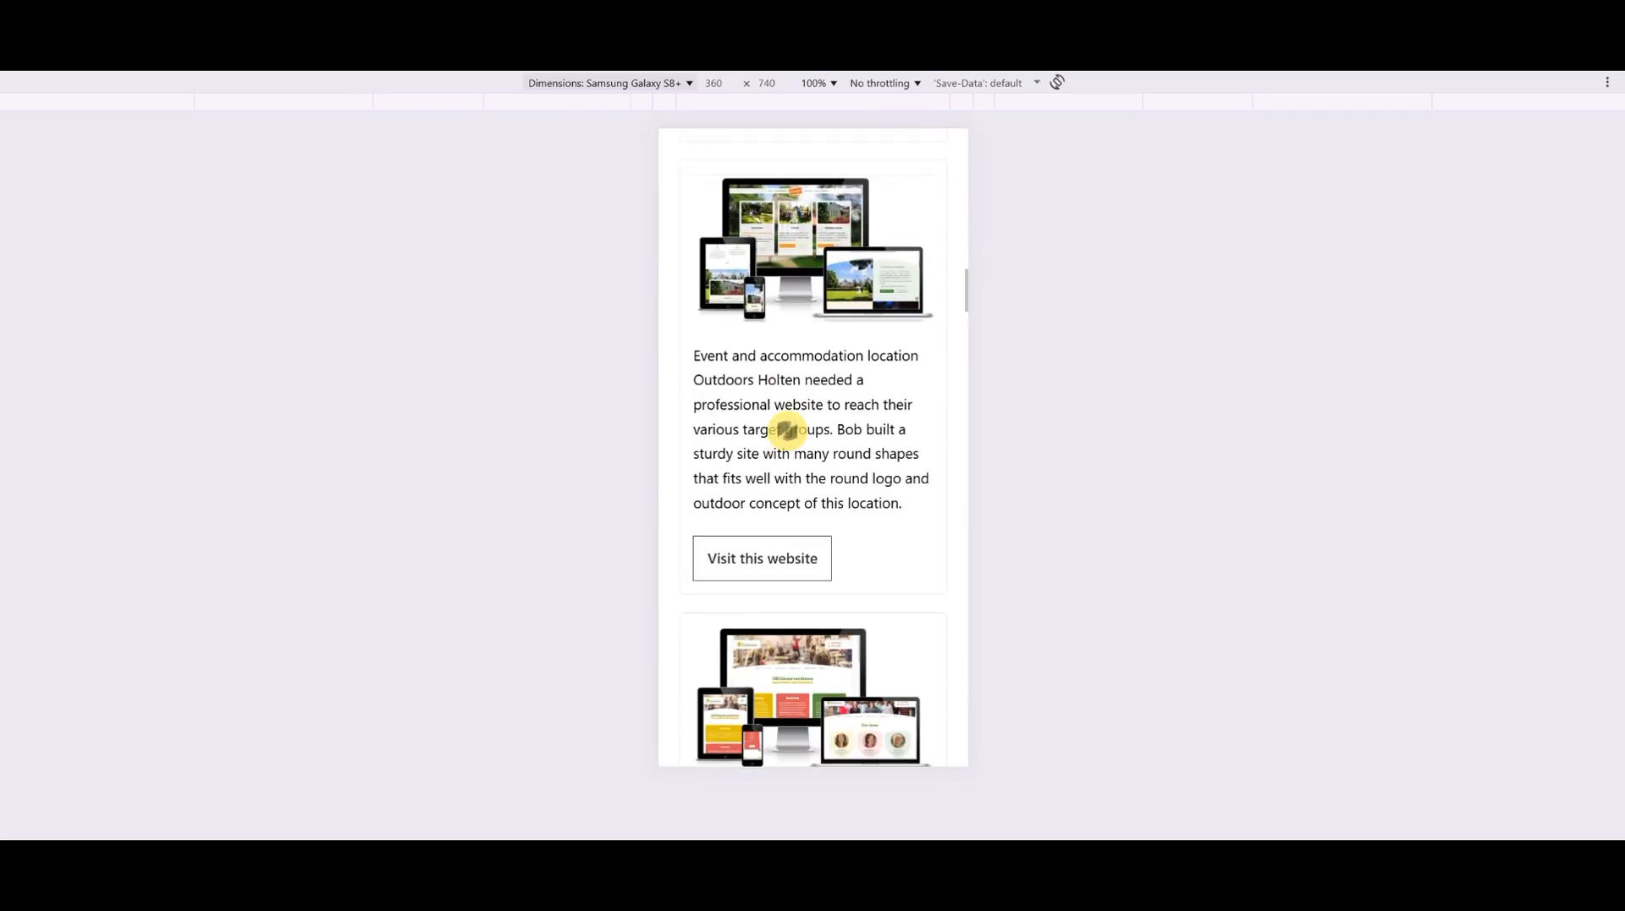
{"action": "scroll", "coordinate": [786, 429], "scroll_direction": "down", "scroll_amount": 15}
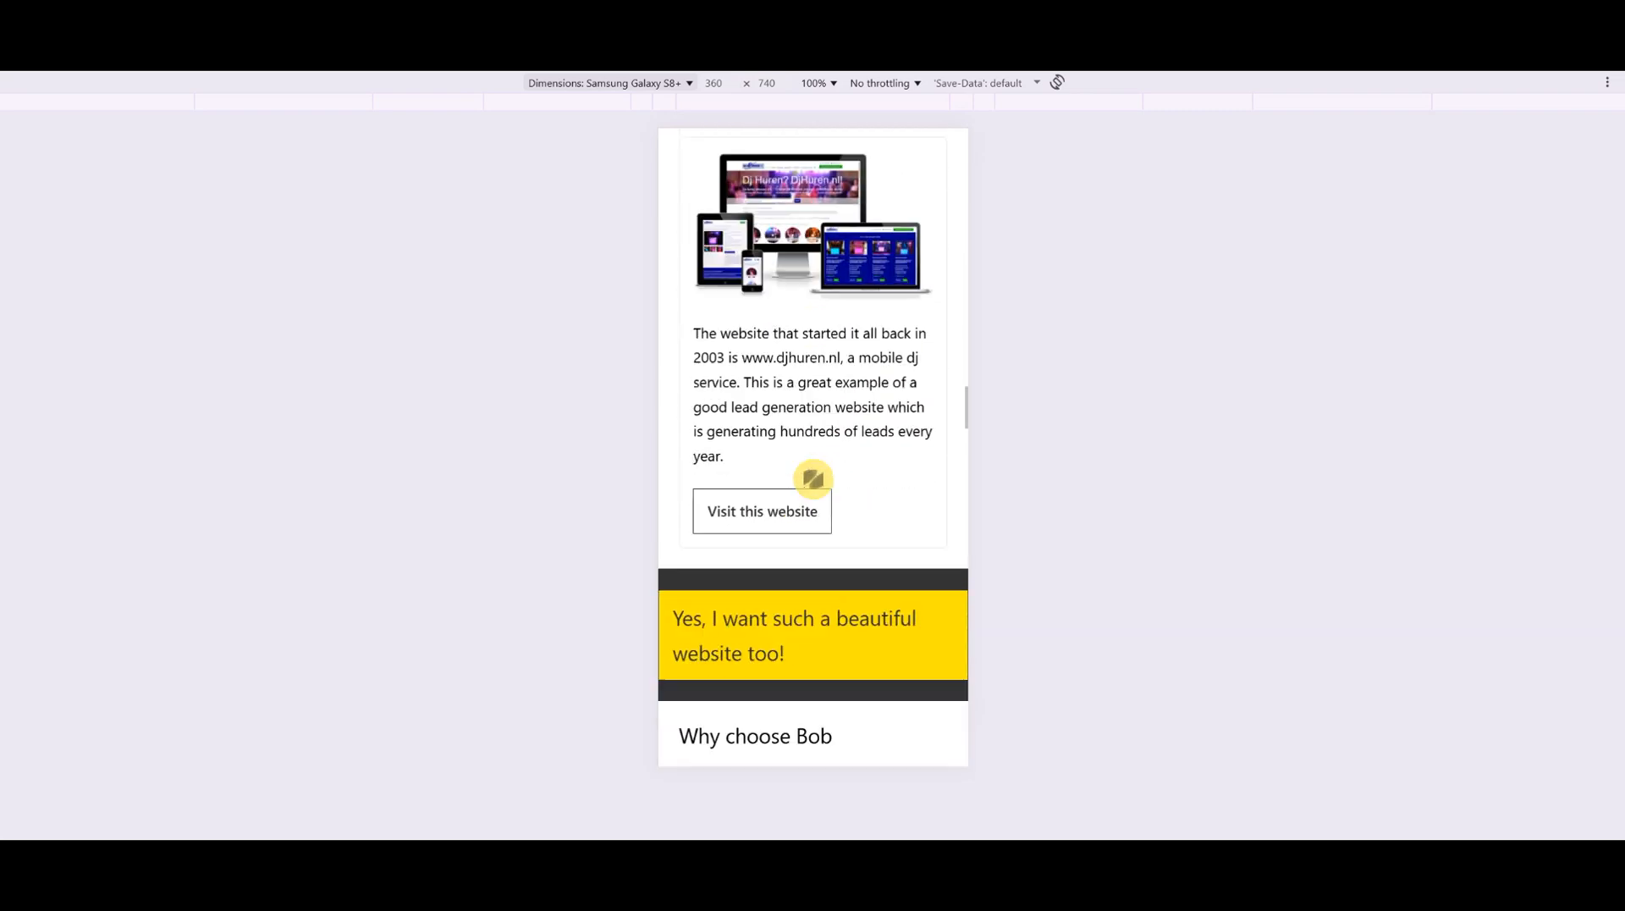
Review the about and testimonials sections in the Samsung Galaxy S8+ preview, and return to the hero buttons.
{"action": "scroll", "coordinate": [834, 573], "scroll_direction": "down", "scroll_amount": 3}
{"action": "left_click_drag", "start_coordinate": [835, 574], "coordinate": [879, 280]}
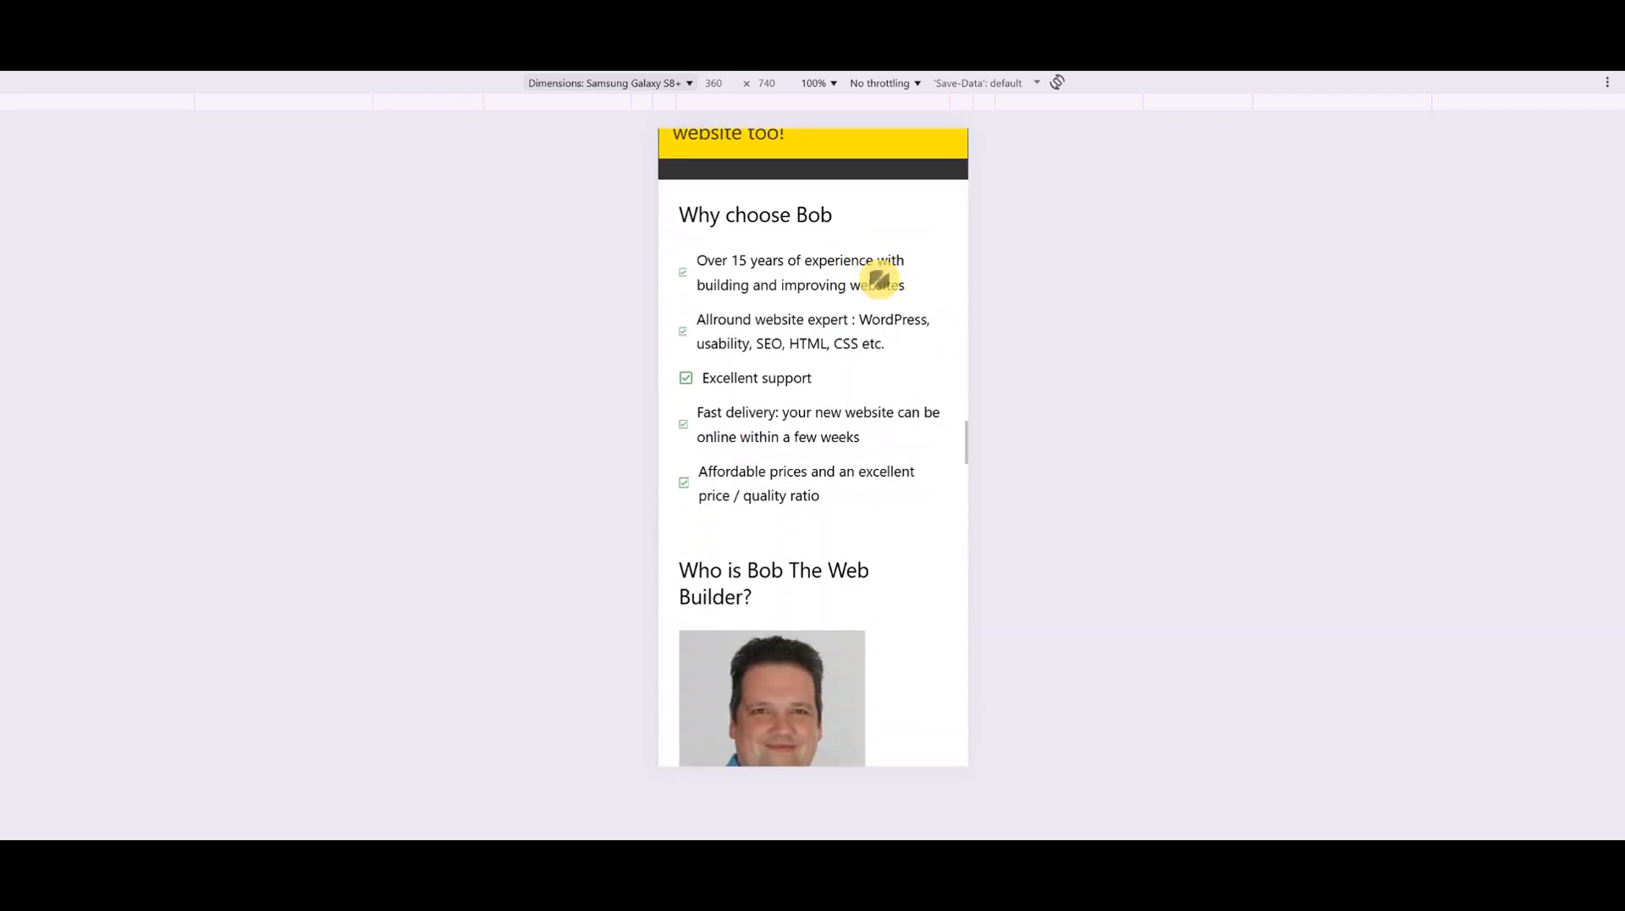
{"action": "scroll", "coordinate": [879, 279], "scroll_direction": "down", "scroll_amount": 13}
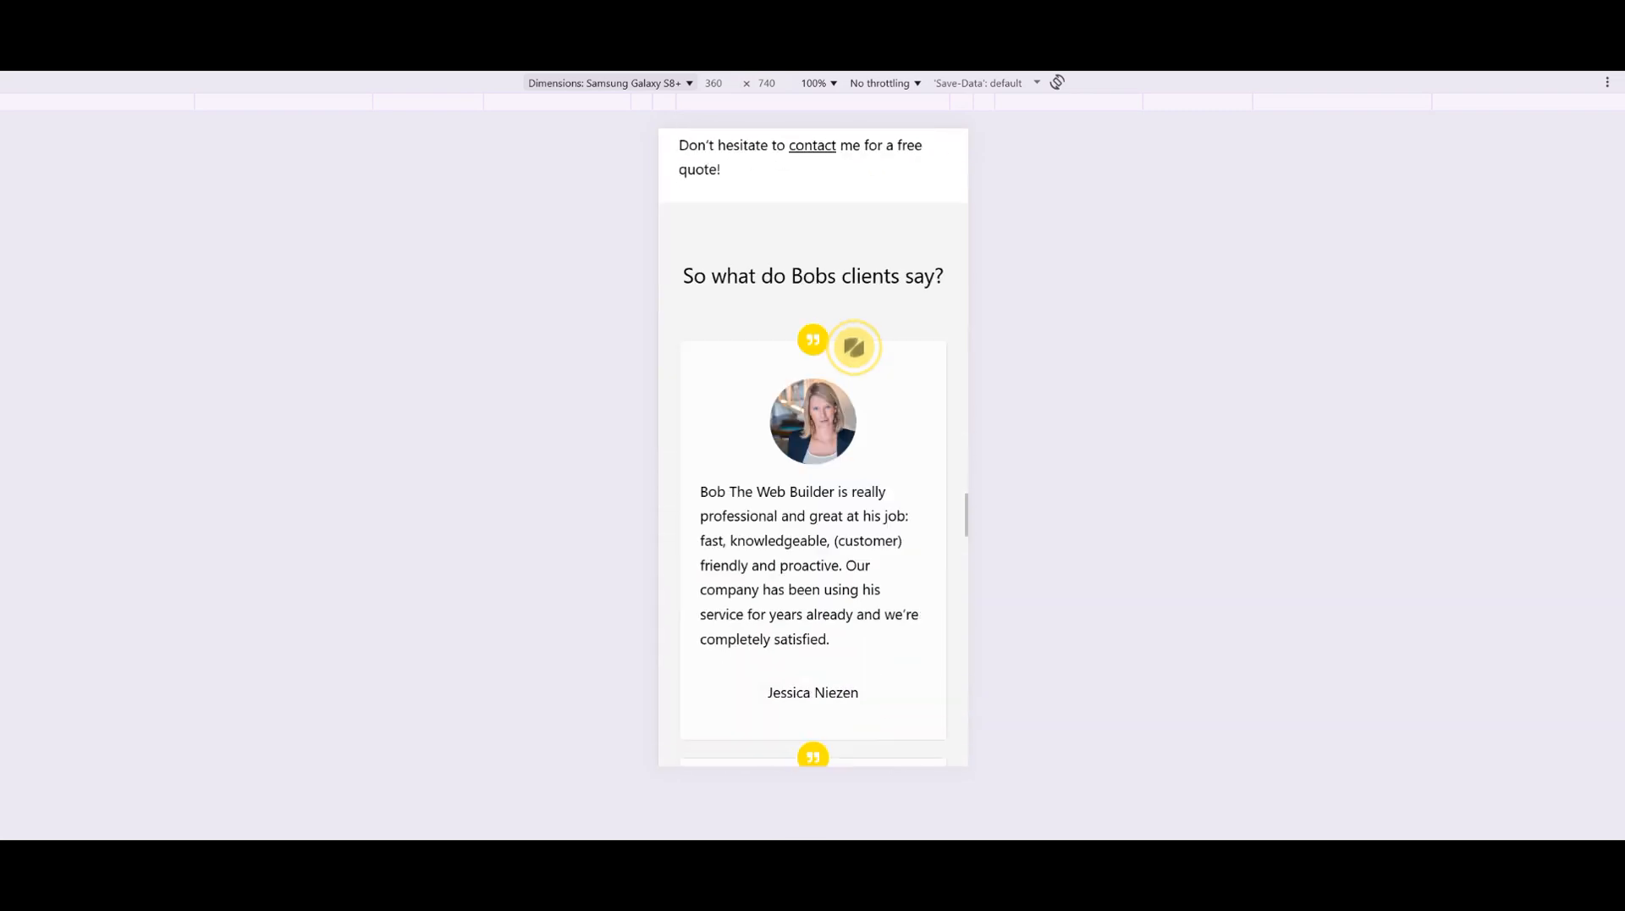
{"action": "left_click_drag", "start_coordinate": [852, 510], "coordinate": [843, 366]}
{"action": "left_click_drag", "start_coordinate": [850, 509], "coordinate": [816, 584]}
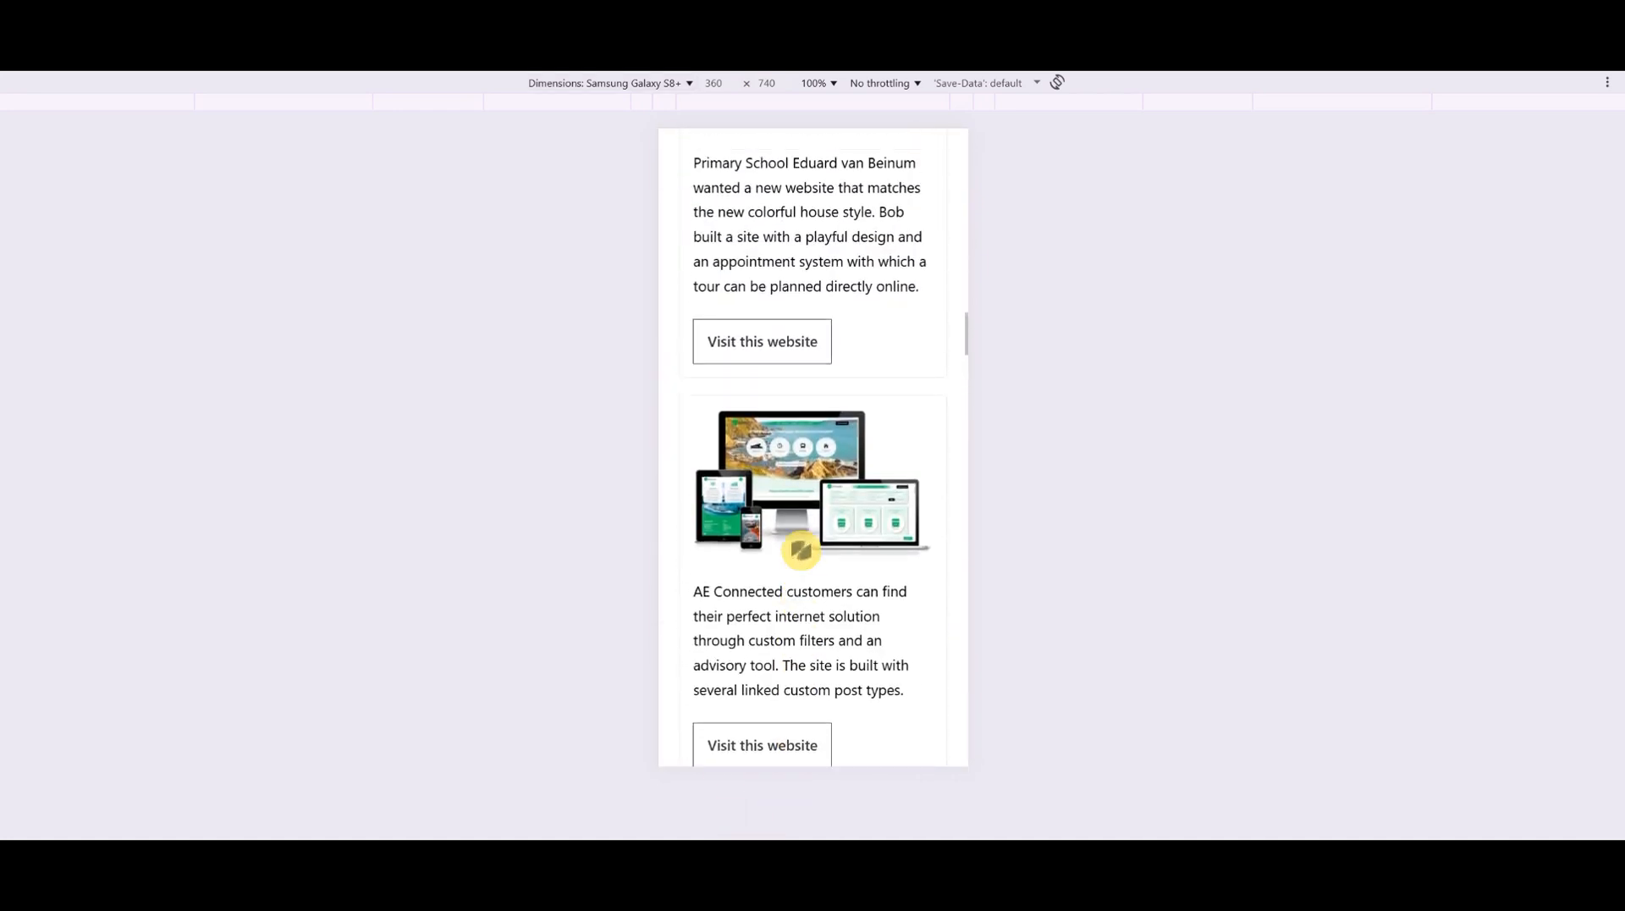
{"action": "left_click_drag", "start_coordinate": [793, 499], "coordinate": [875, 791]}
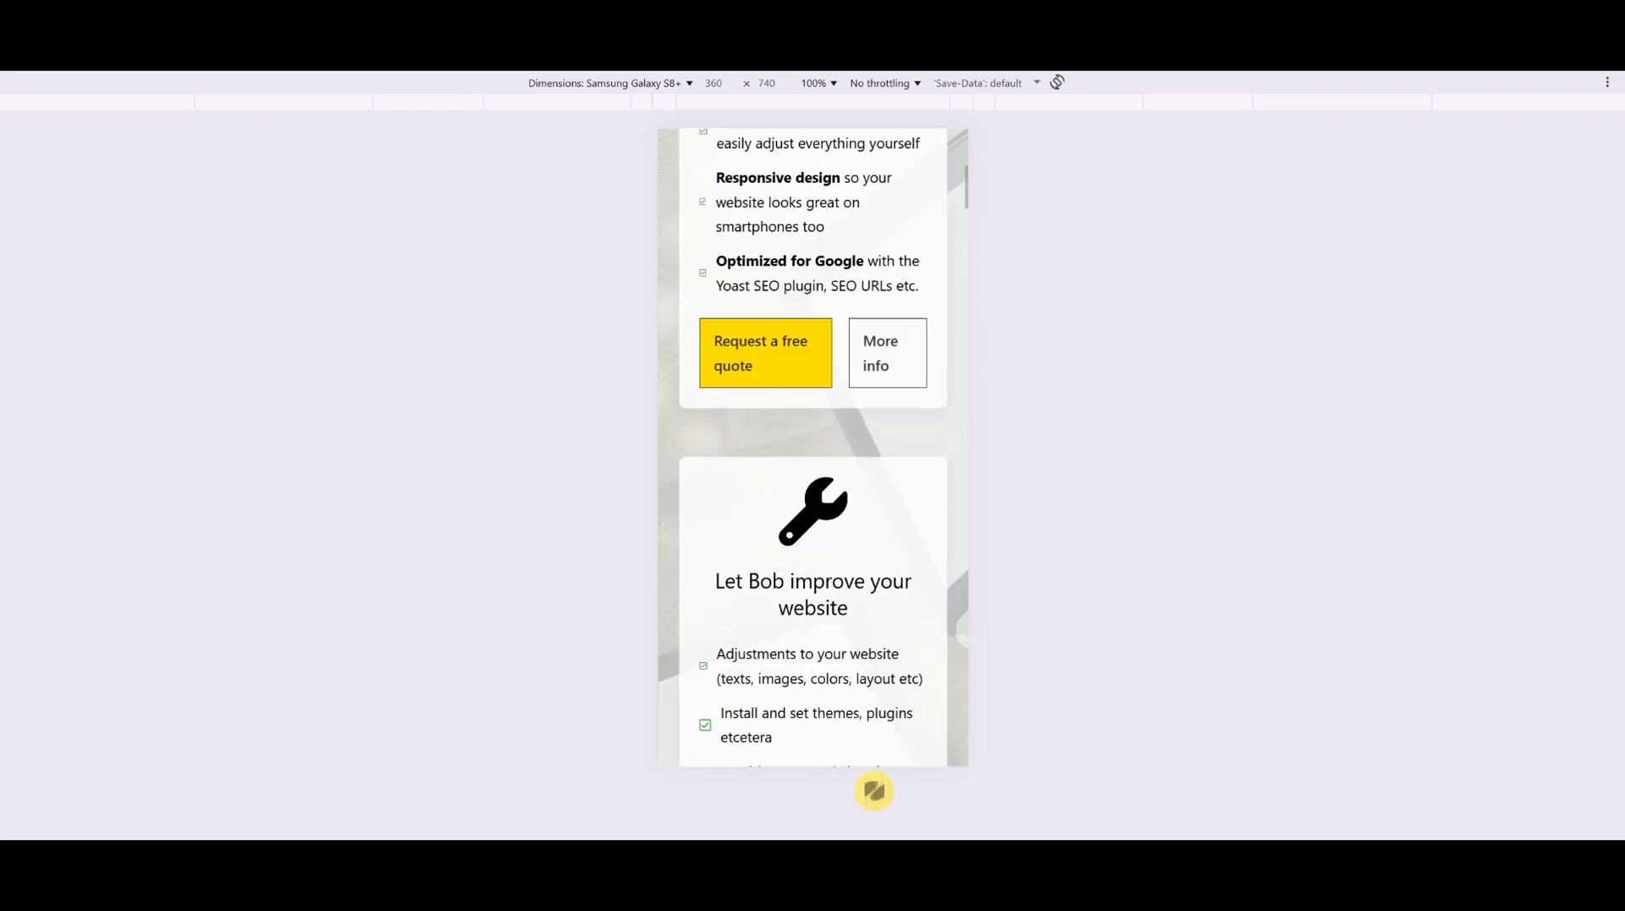
{"action": "left_click_drag", "start_coordinate": [796, 376], "coordinate": [784, 590]}
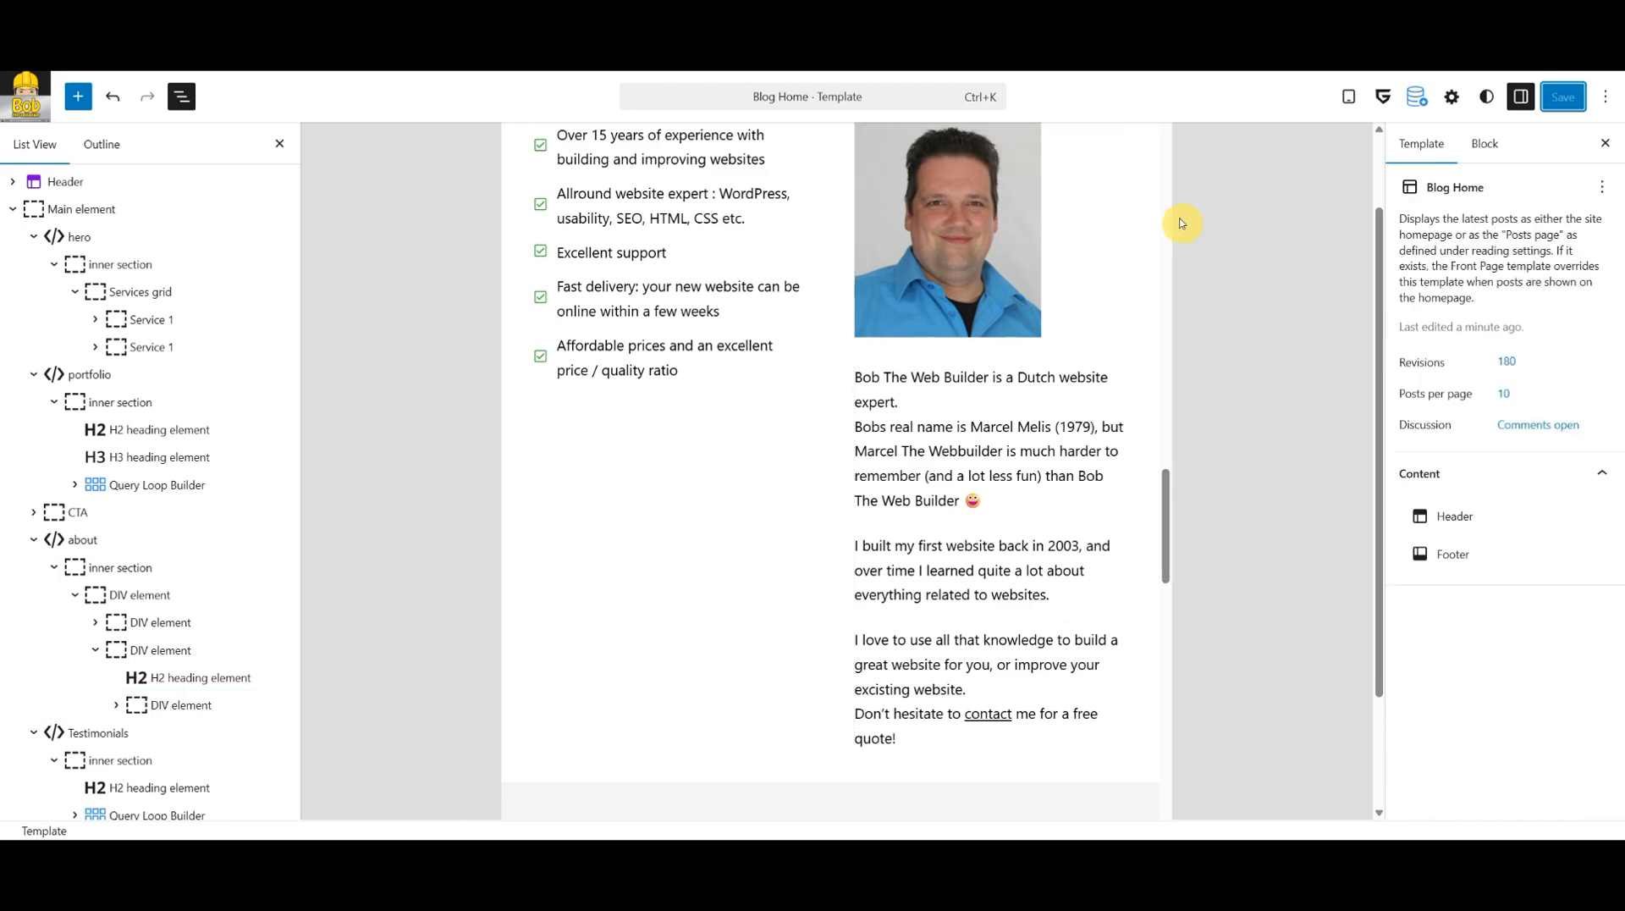
Set the hero's buttons-wrapper class to a downward column direction for mobile, save the global class, and check the buttons in the phone preview.
{"action": "right_click", "coordinate": [1182, 224]}
{"action": "left_click", "coordinate": [1163, 523]}
{"action": "left_click_drag", "start_coordinate": [1168, 533], "coordinate": [1150, 247]}
{"action": "left_click", "coordinate": [664, 486]}
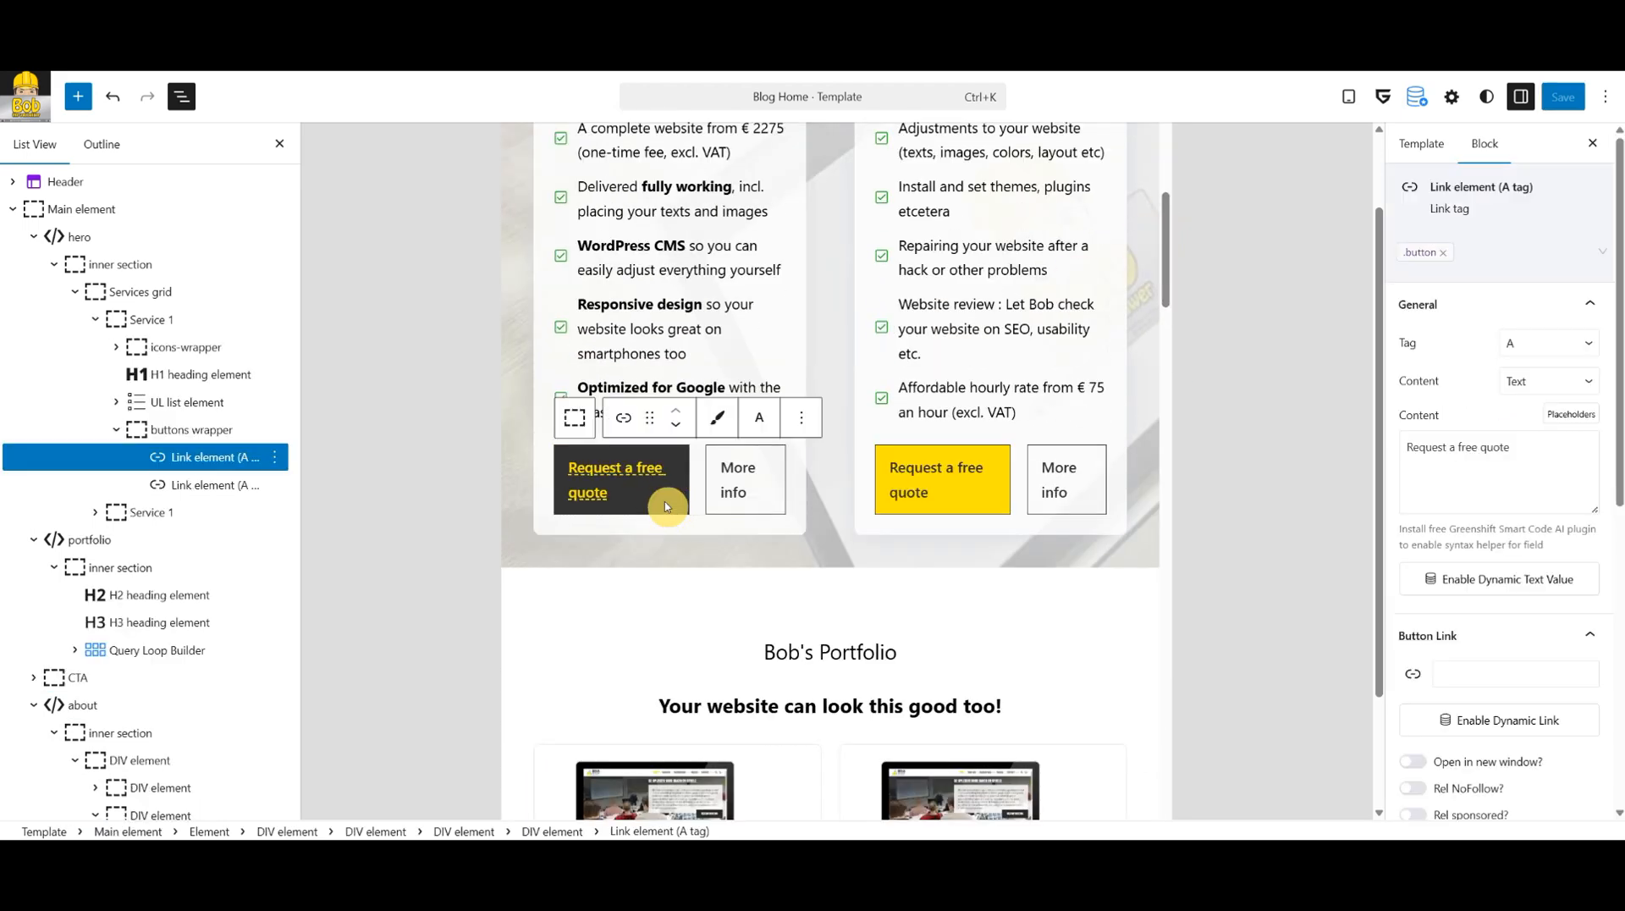
{"action": "left_click", "coordinate": [191, 430]}
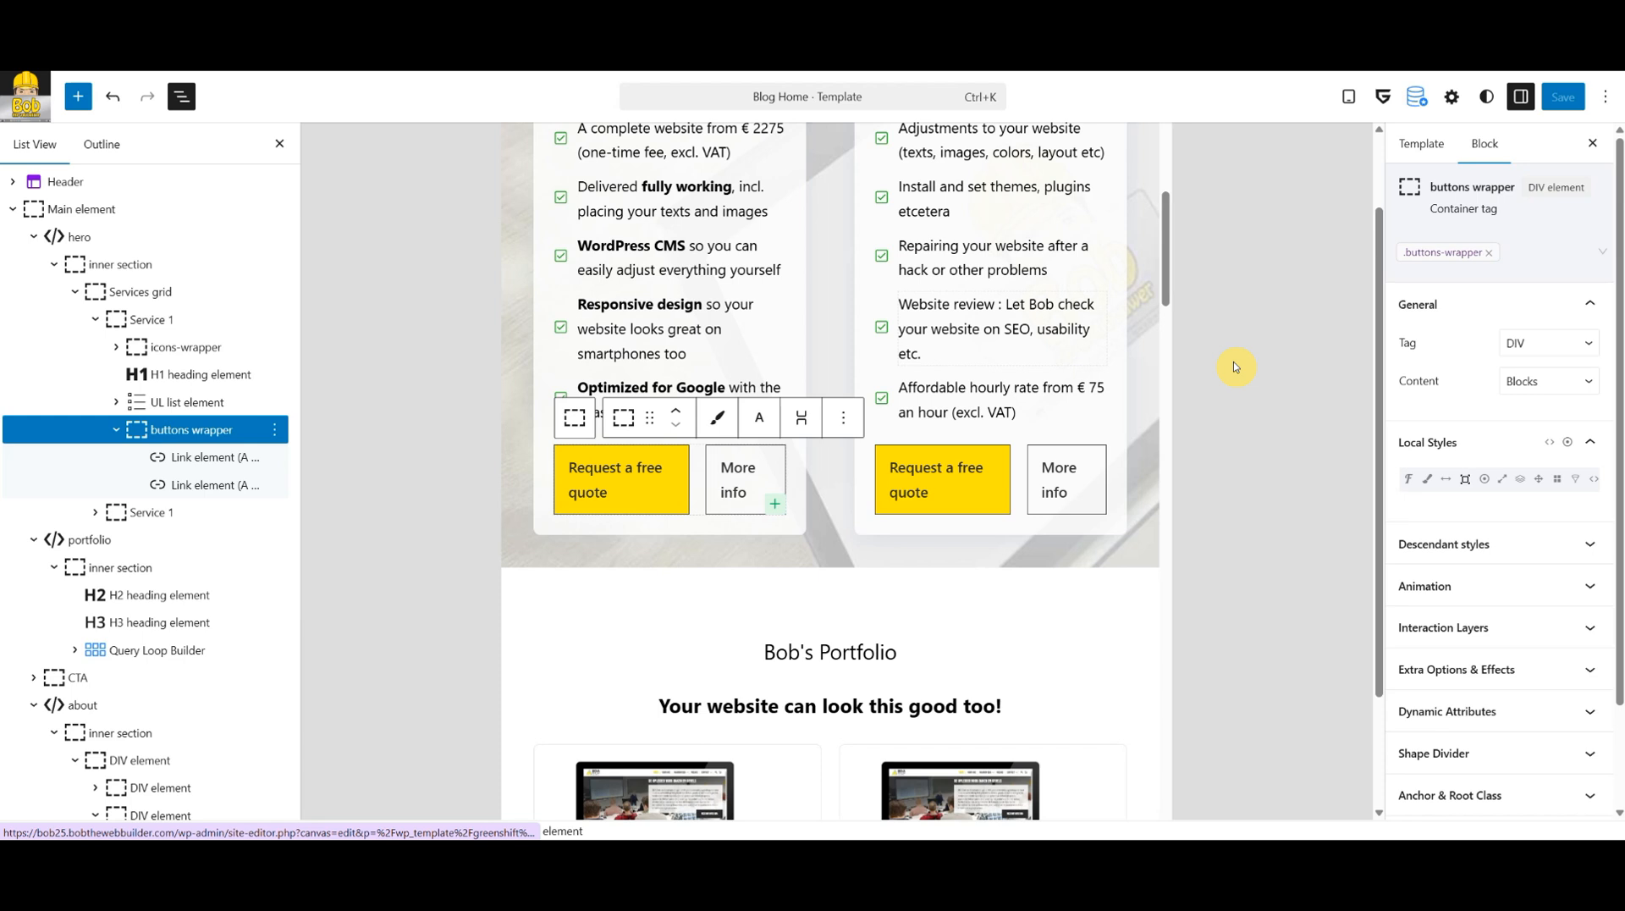
{"action": "left_click", "coordinate": [1461, 248]}
{"action": "left_click", "coordinate": [1556, 356]}
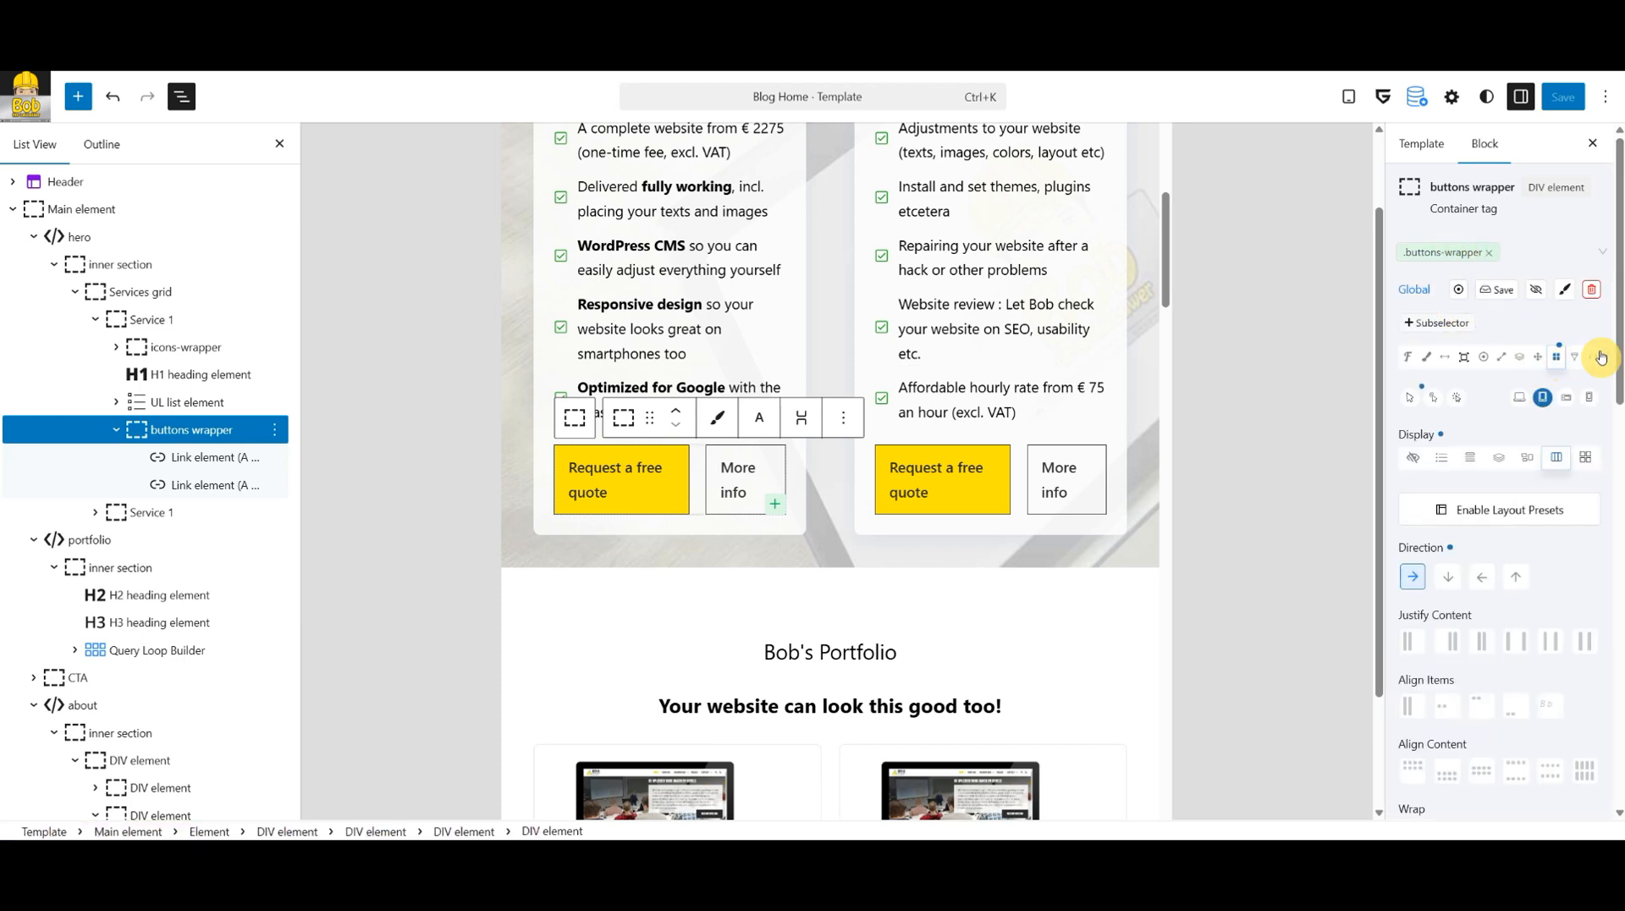
{"action": "left_click", "coordinate": [1593, 402]}
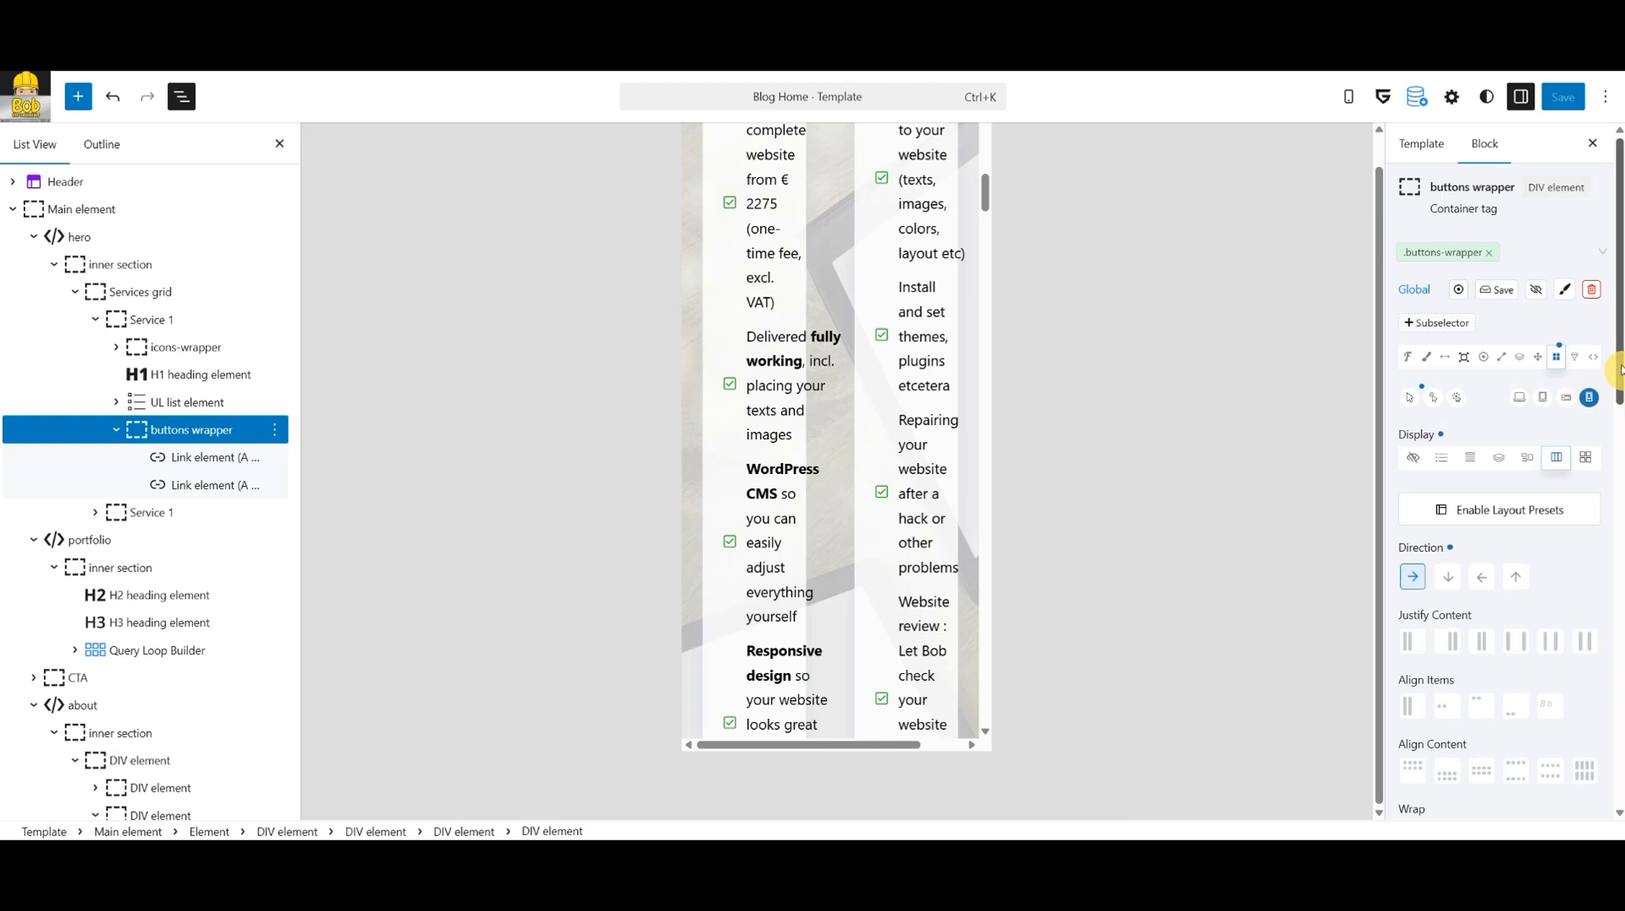
{"action": "scroll", "coordinate": [1520, 436], "scroll_direction": "down", "scroll_amount": 2}
{"action": "left_click", "coordinate": [1448, 475]}
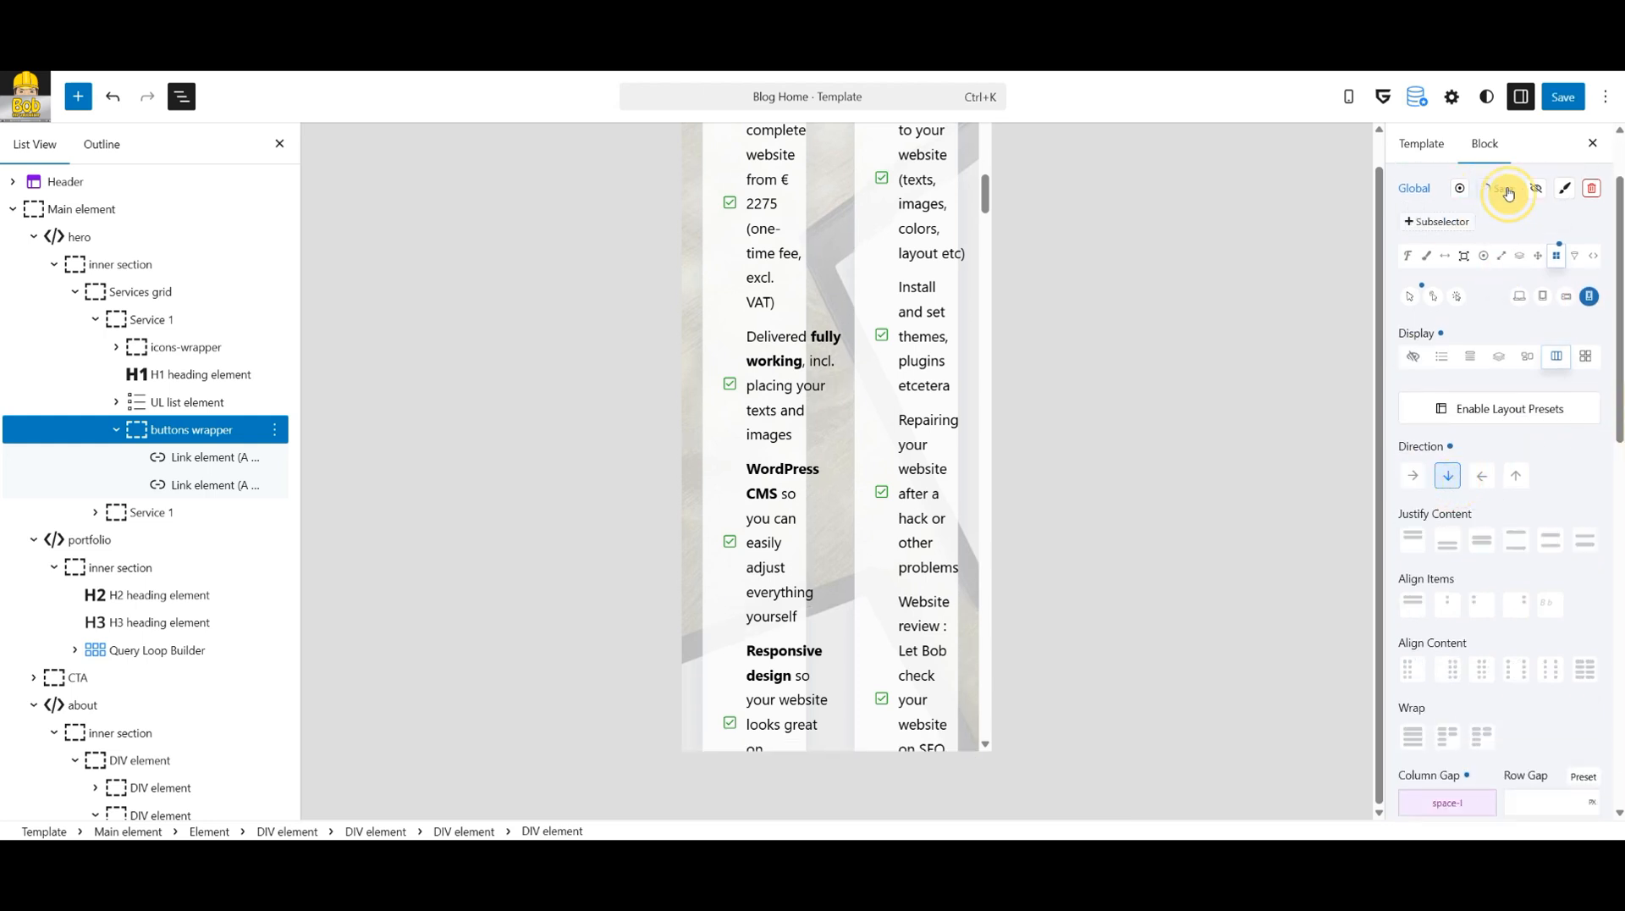
{"action": "left_click", "coordinate": [1496, 187]}
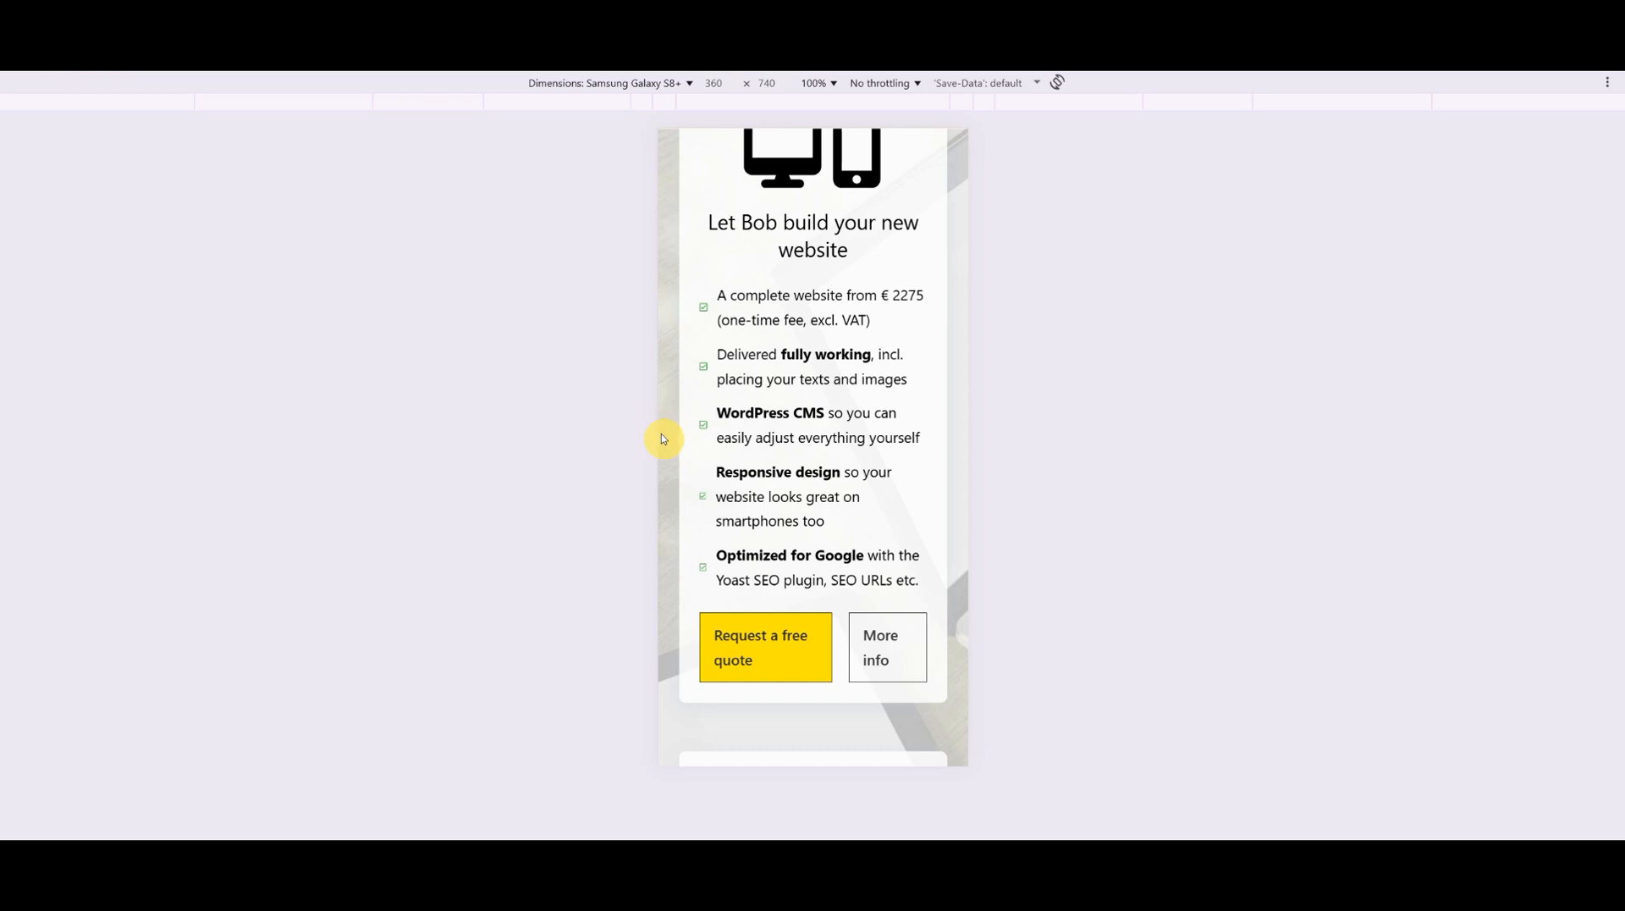
{"action": "scroll", "coordinate": [784, 417], "scroll_direction": "down", "scroll_amount": 2}
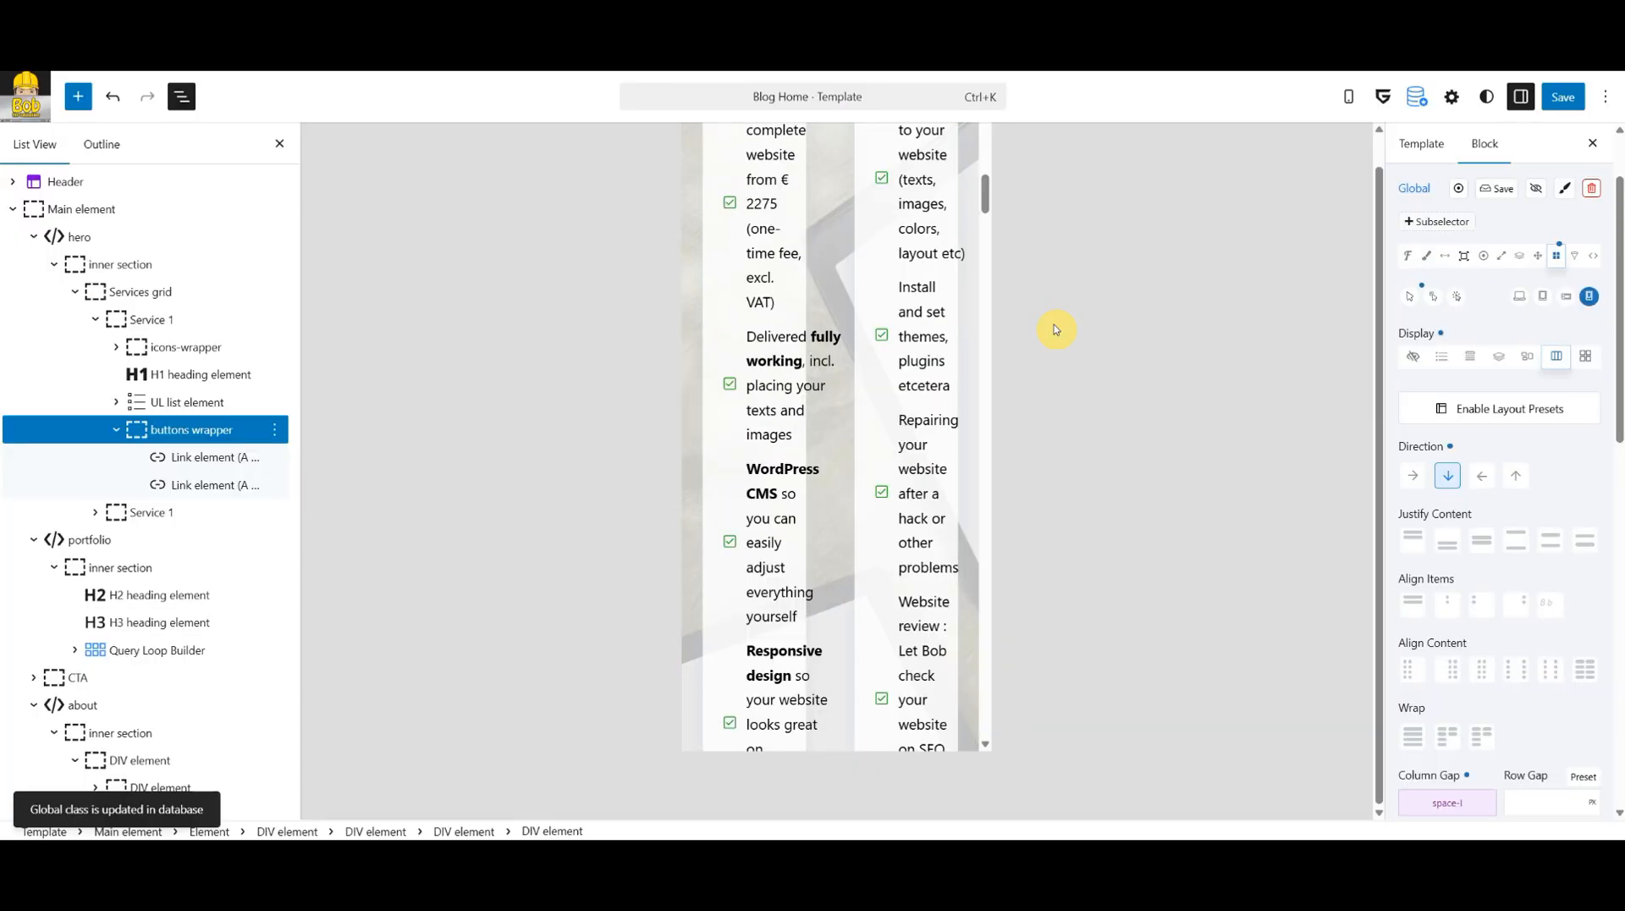
Set the buttons-wrapper class's mobile row gap to the space-l preset and save the global class.
{"action": "left_click_drag", "start_coordinate": [1617, 437], "coordinate": [1612, 533]}
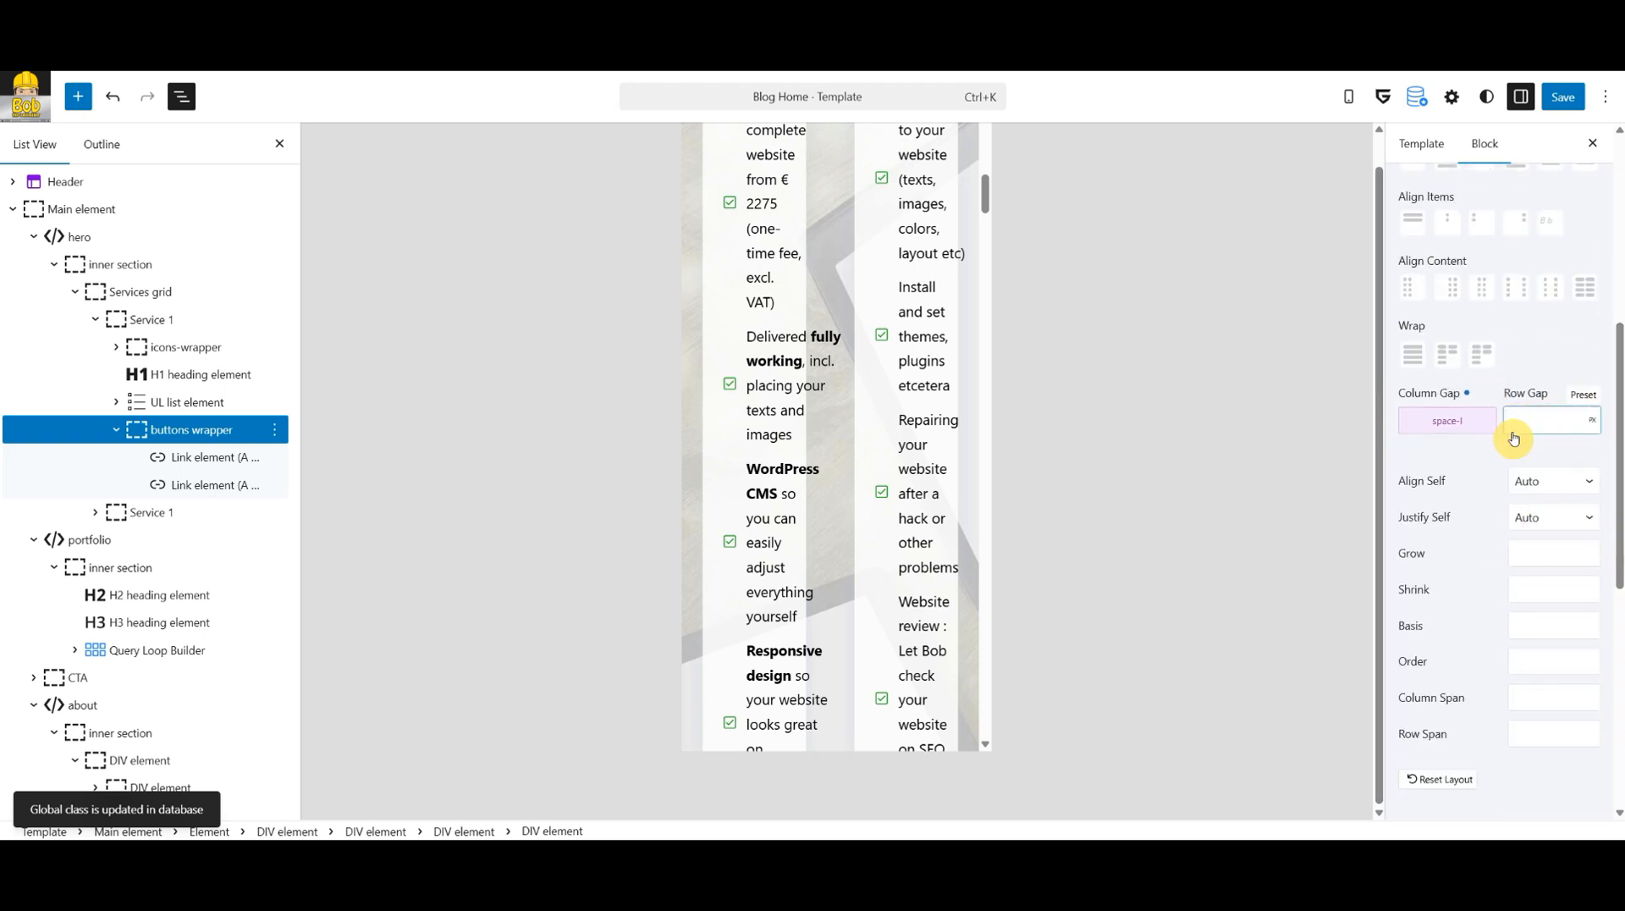
{"action": "left_click", "coordinate": [1514, 432]}
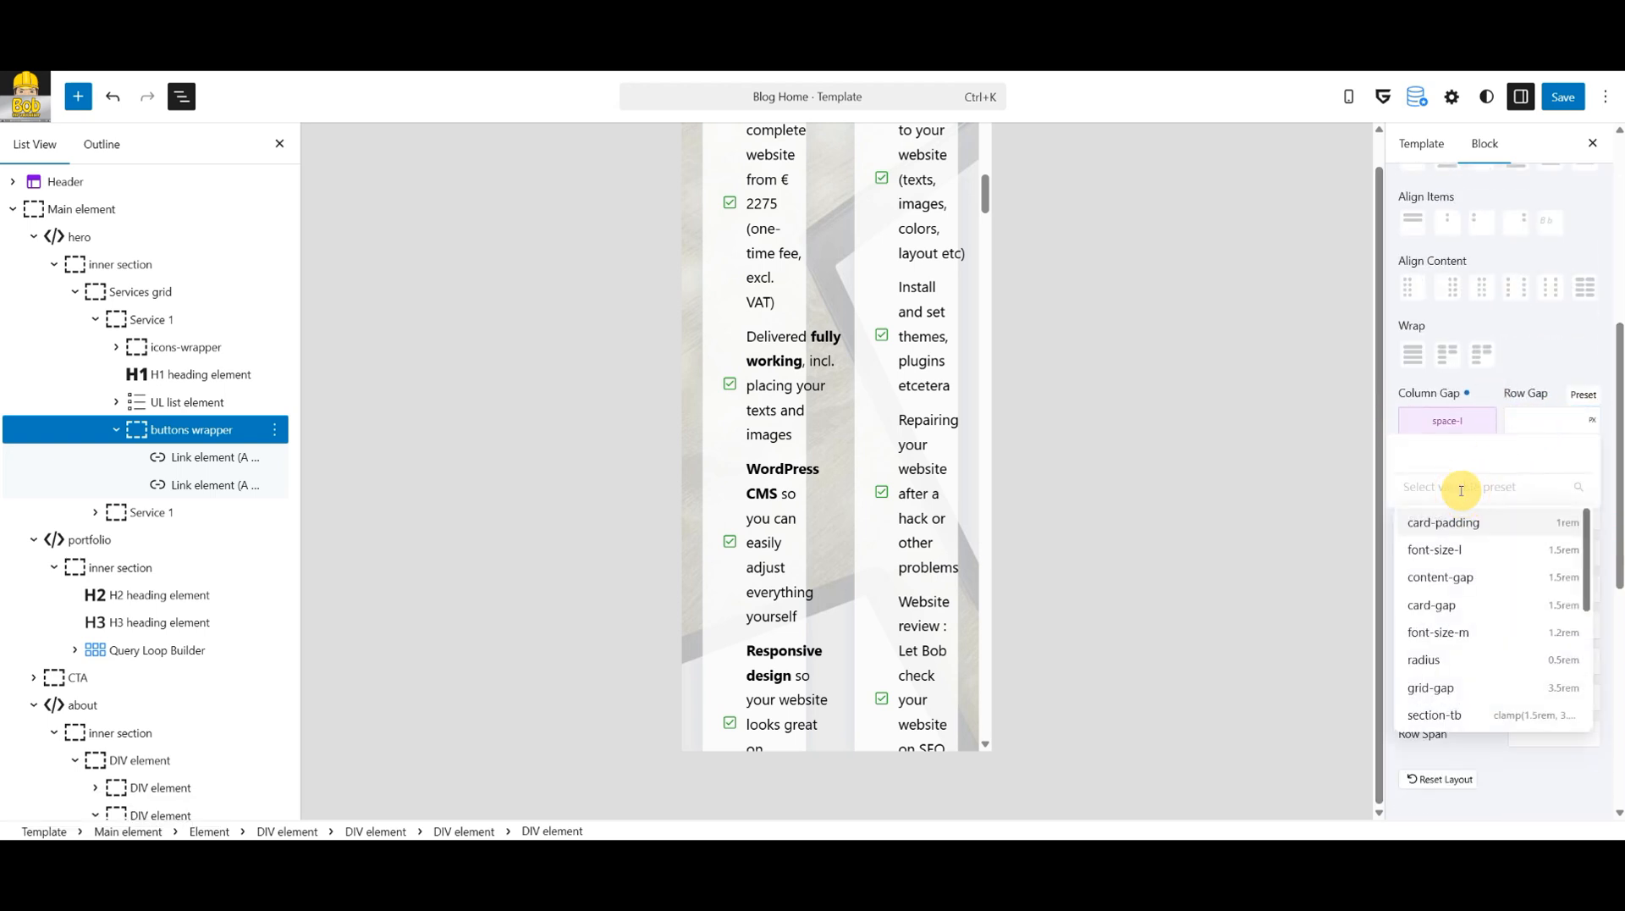
{"action": "type", "text": "spa"}
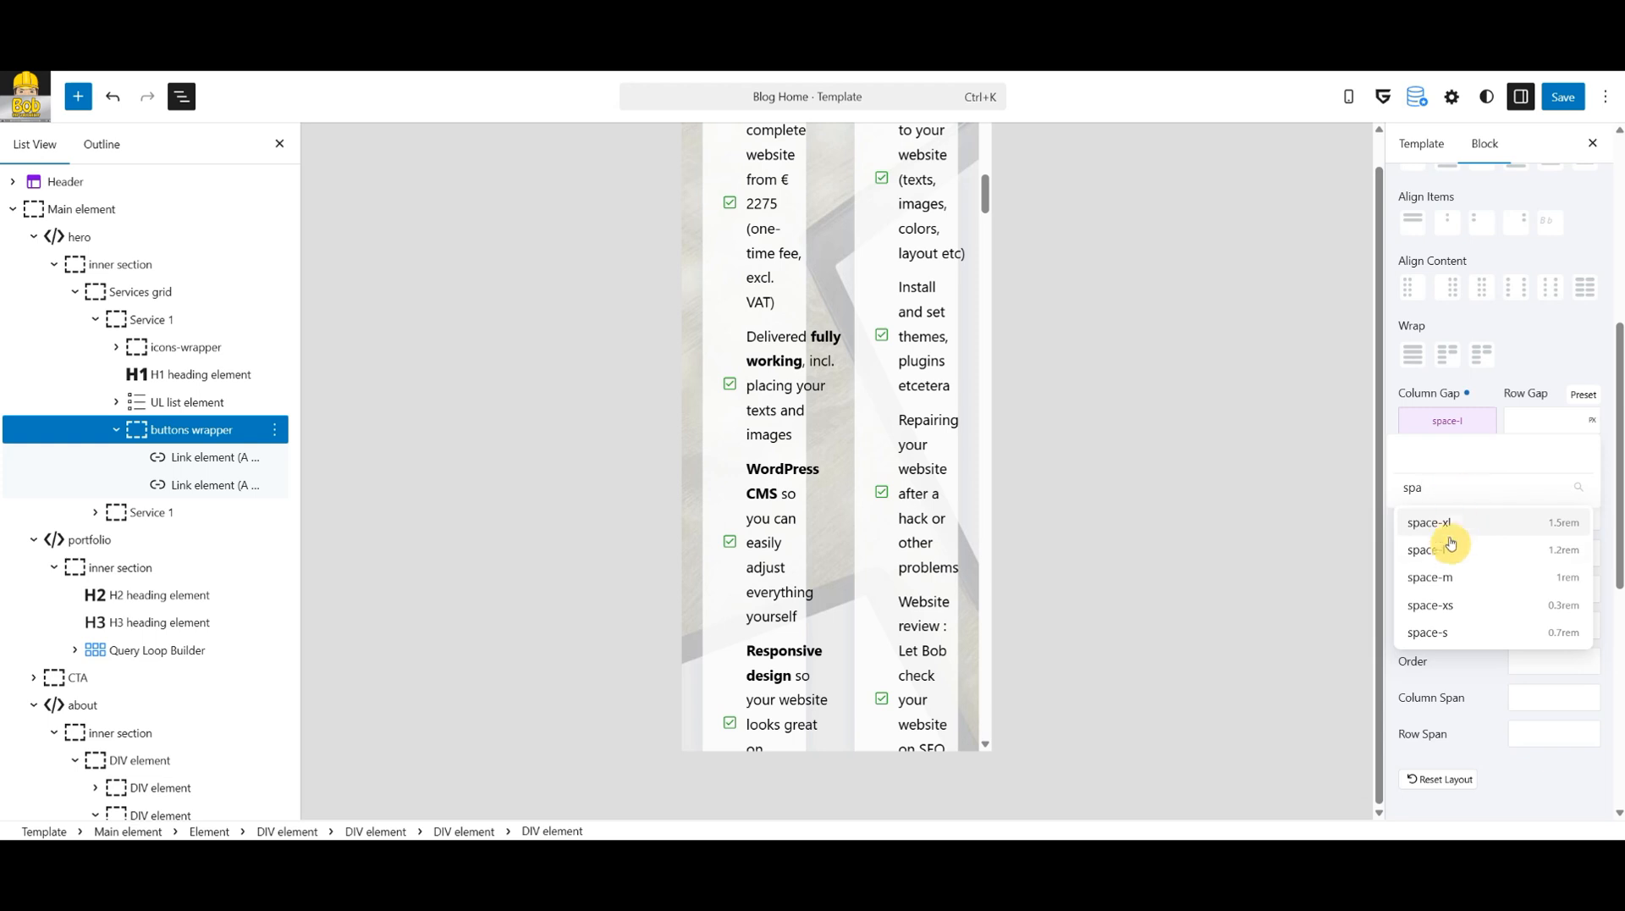
{"action": "left_click", "coordinate": [1433, 544]}
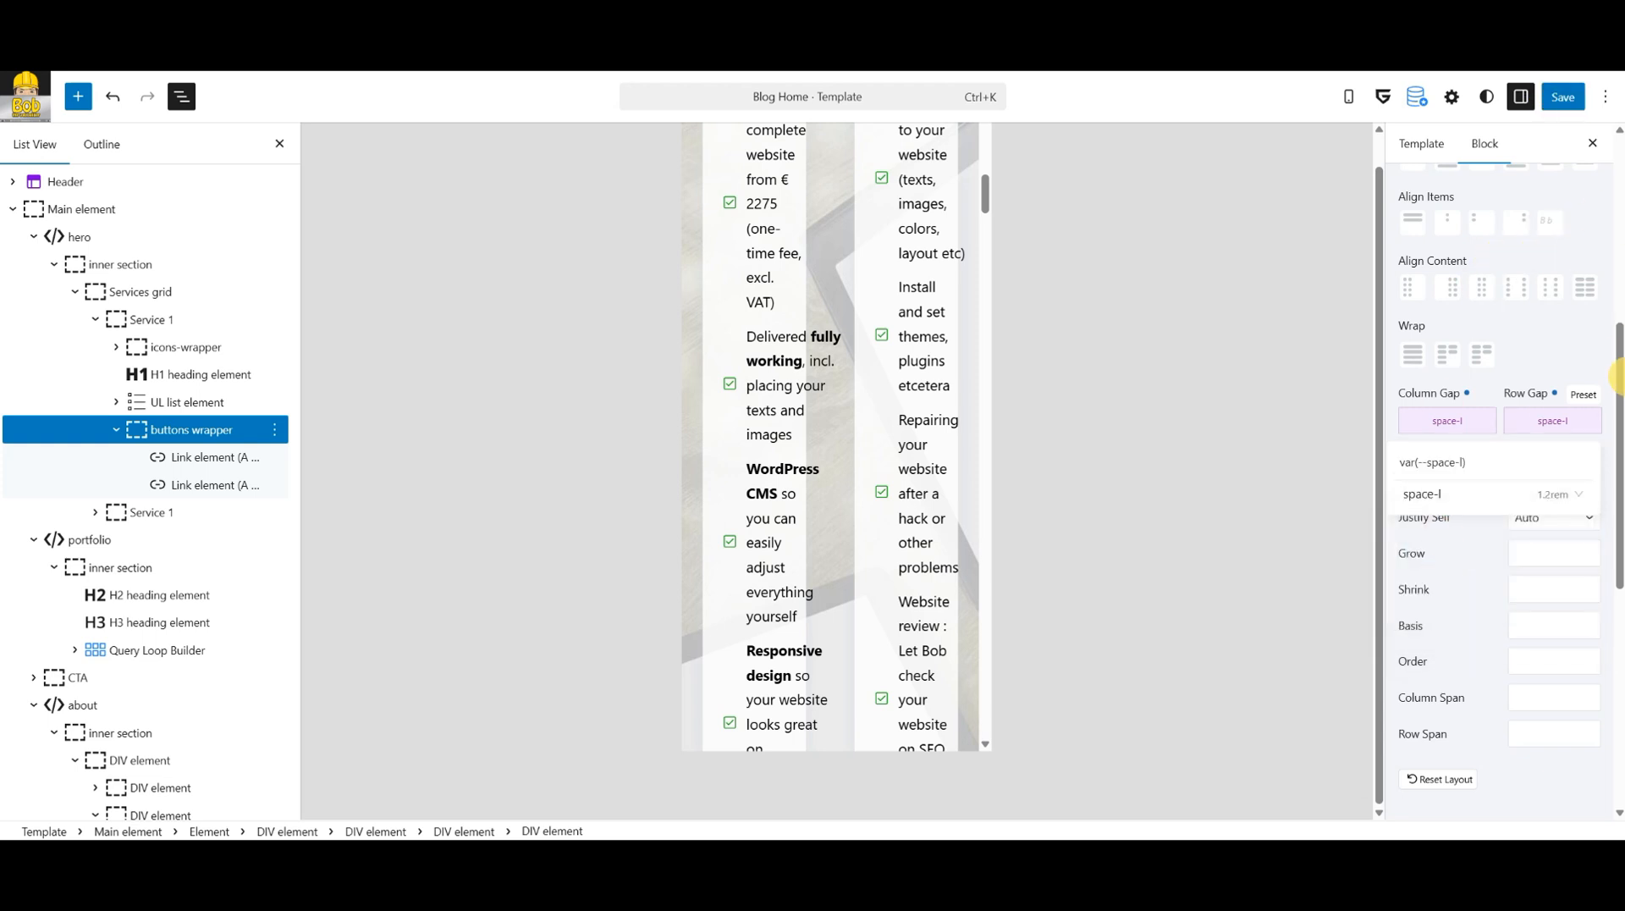
{"action": "left_click_drag", "start_coordinate": [1616, 376], "coordinate": [1617, 199]}
{"action": "left_click", "coordinate": [1497, 290]}
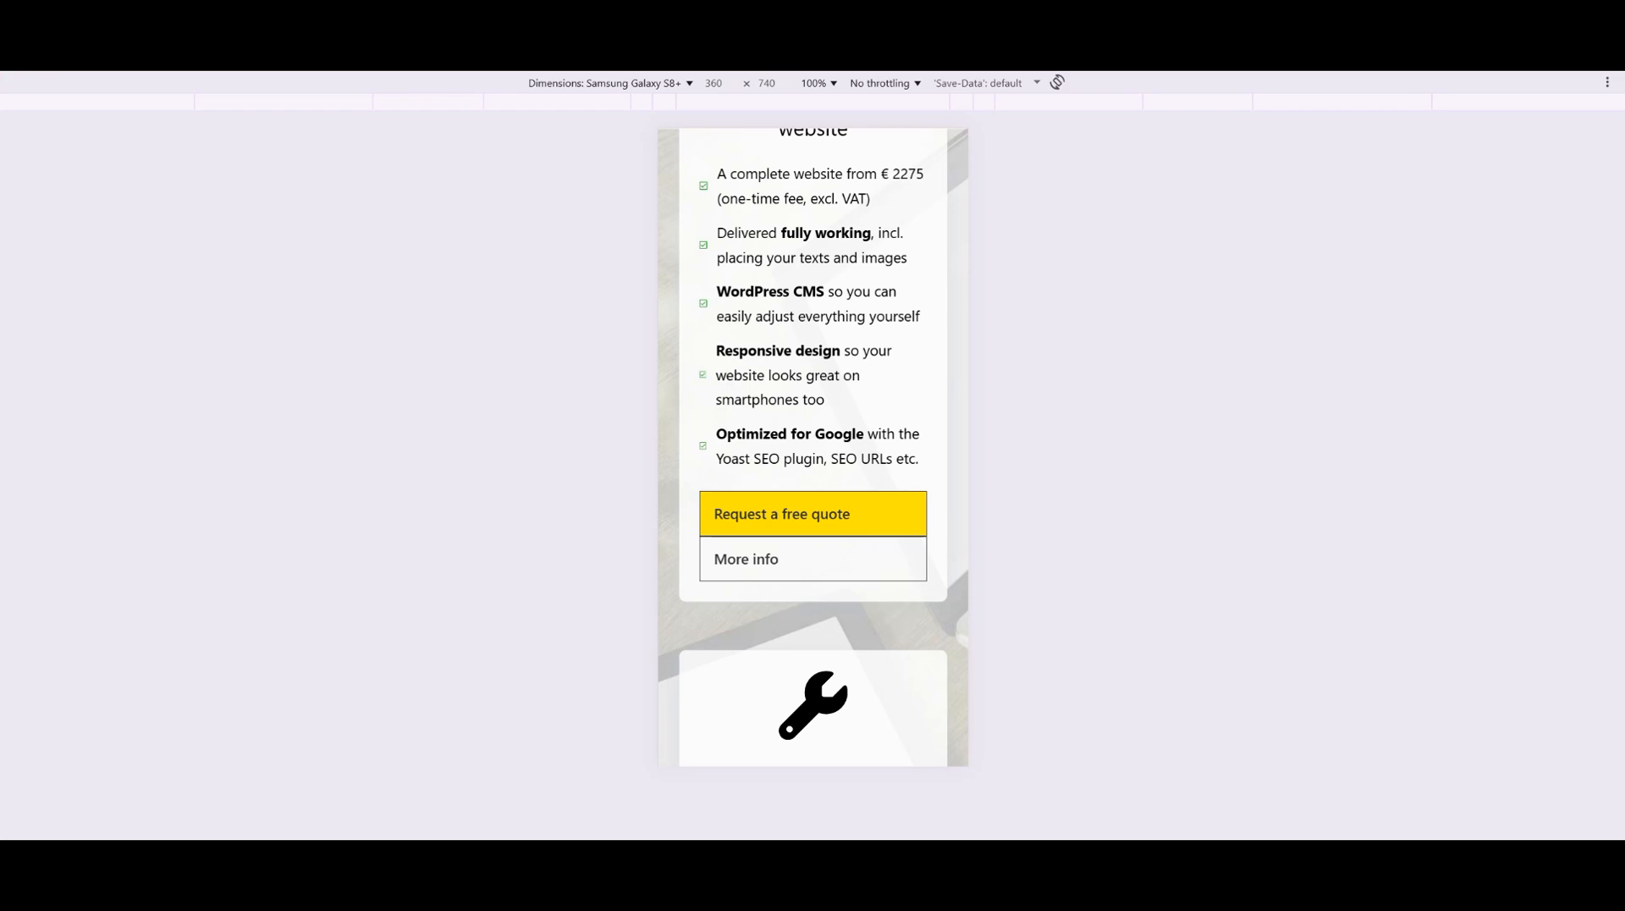
Check the hero button spacing and the portfolio section in the Samsung Galaxy S8+ preview.
{"action": "scroll", "coordinate": [874, 482], "scroll_direction": "up", "scroll_amount": 3}
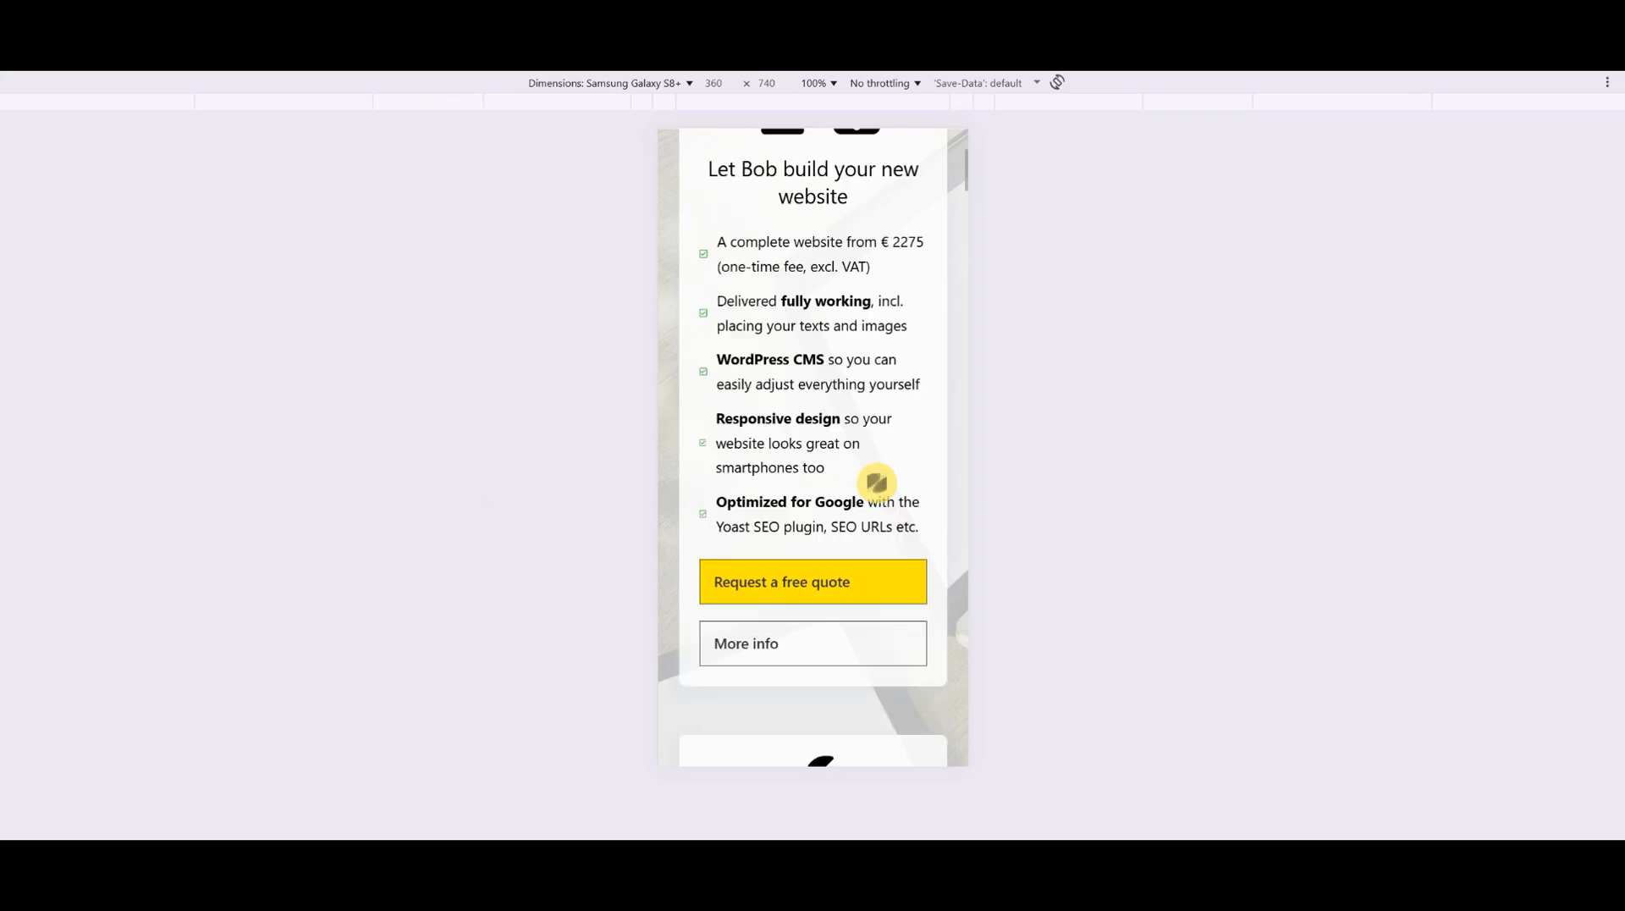
{"action": "left_click_drag", "start_coordinate": [878, 510], "coordinate": [882, 210]}
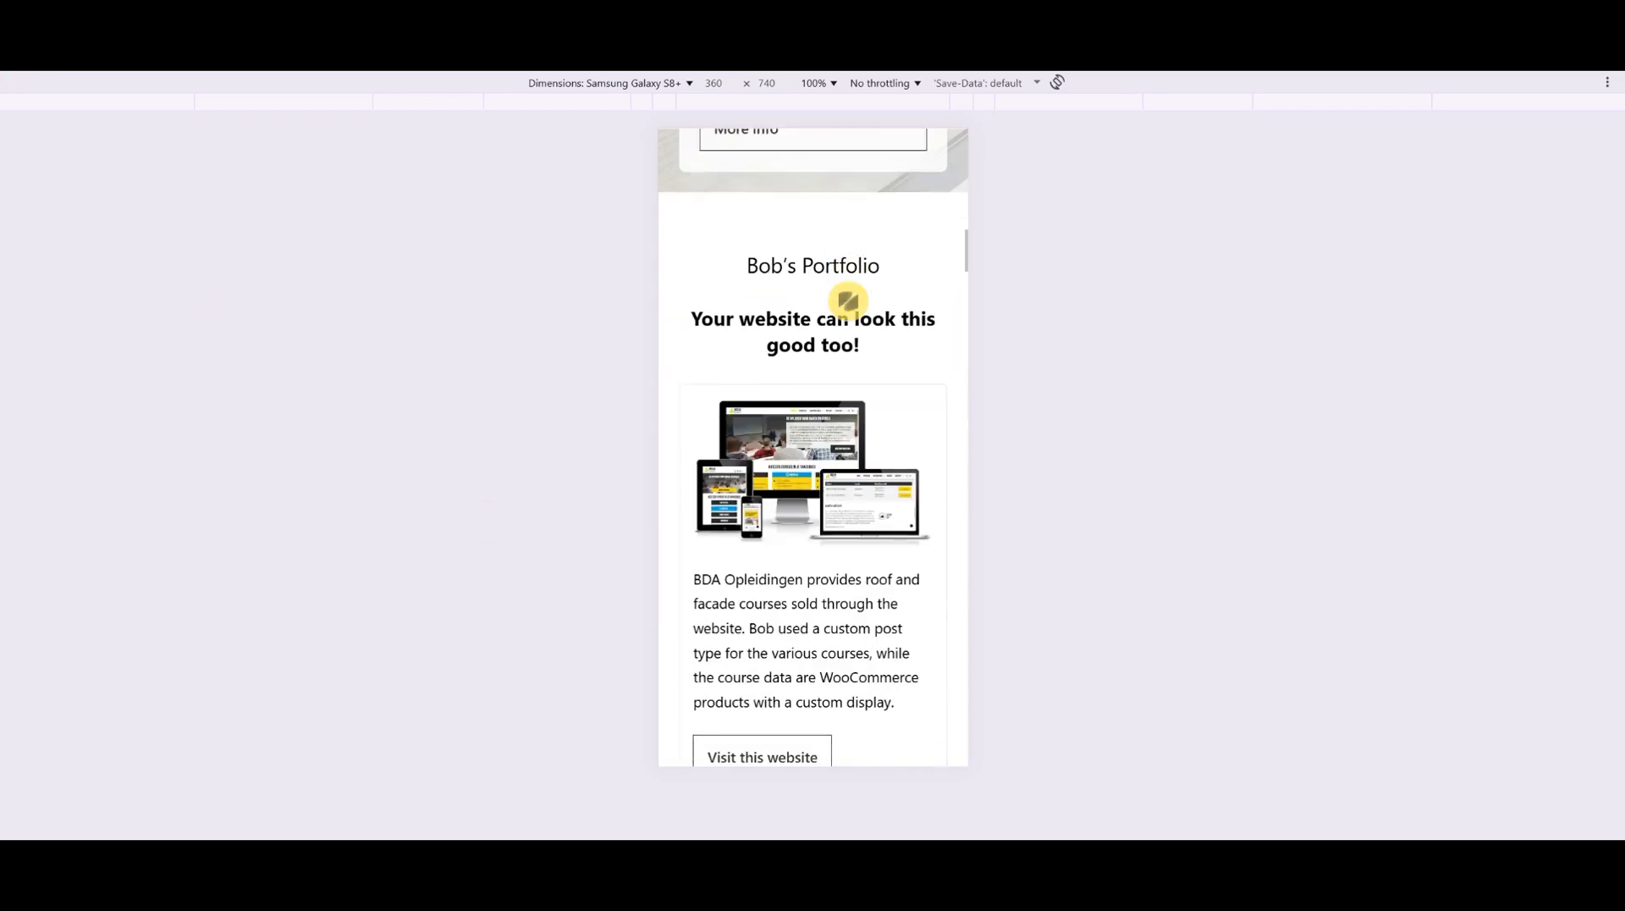
{"action": "left_click_drag", "start_coordinate": [849, 301], "coordinate": [851, 417]}
{"action": "scroll", "coordinate": [851, 417], "scroll_direction": "down", "scroll_amount": 15}
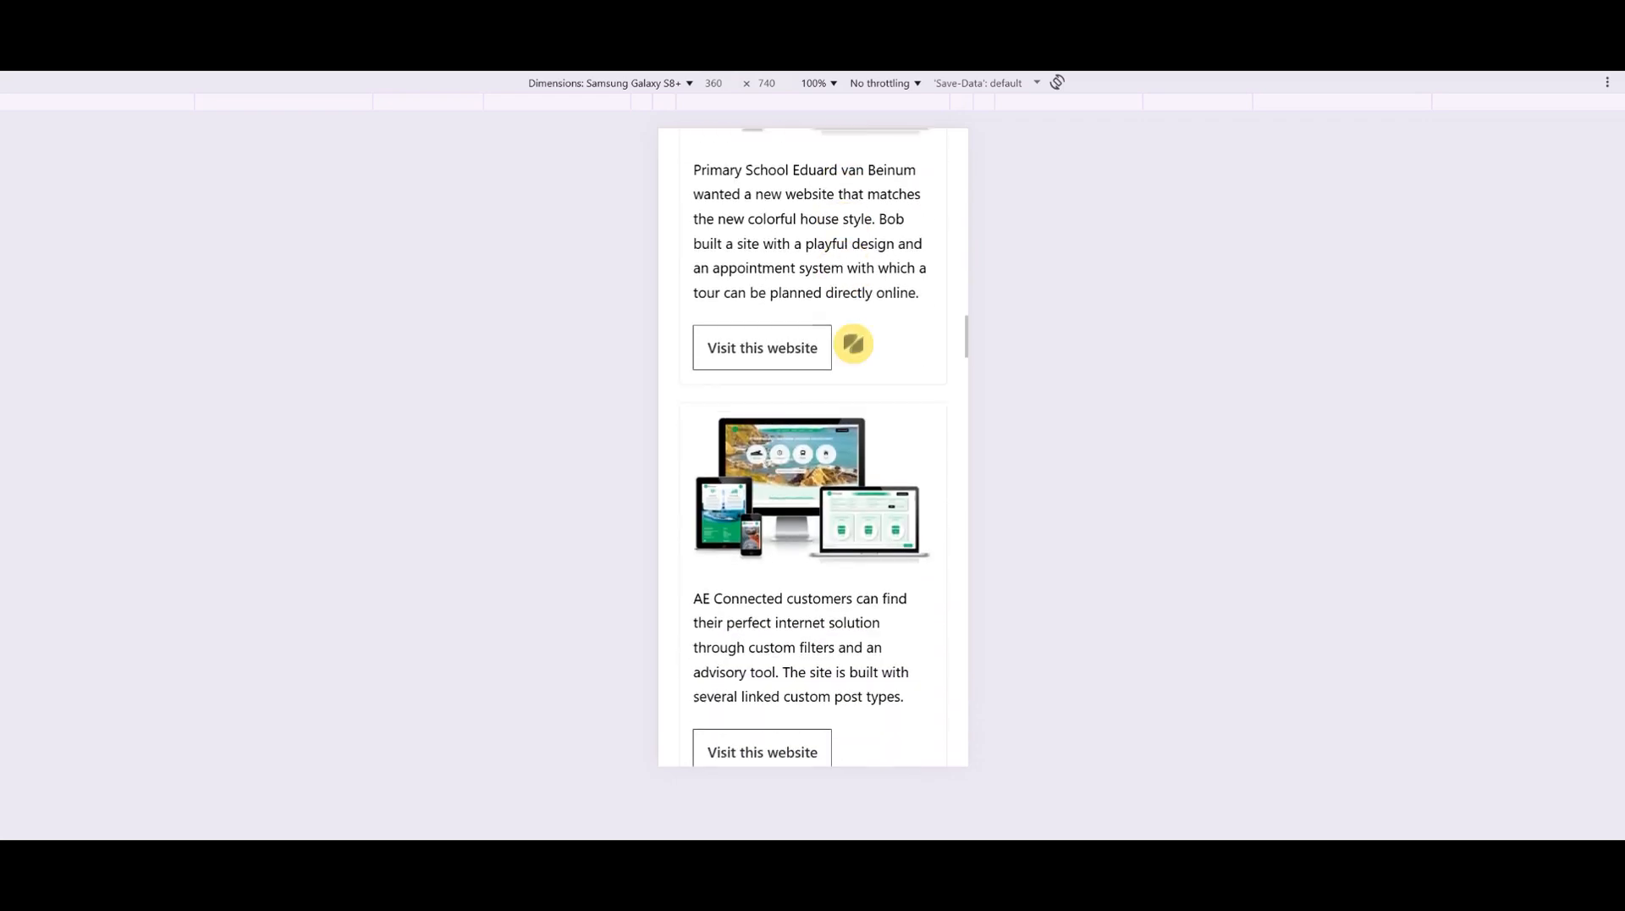
{"action": "scroll", "coordinate": [864, 414], "scroll_direction": "down", "scroll_amount": 10}
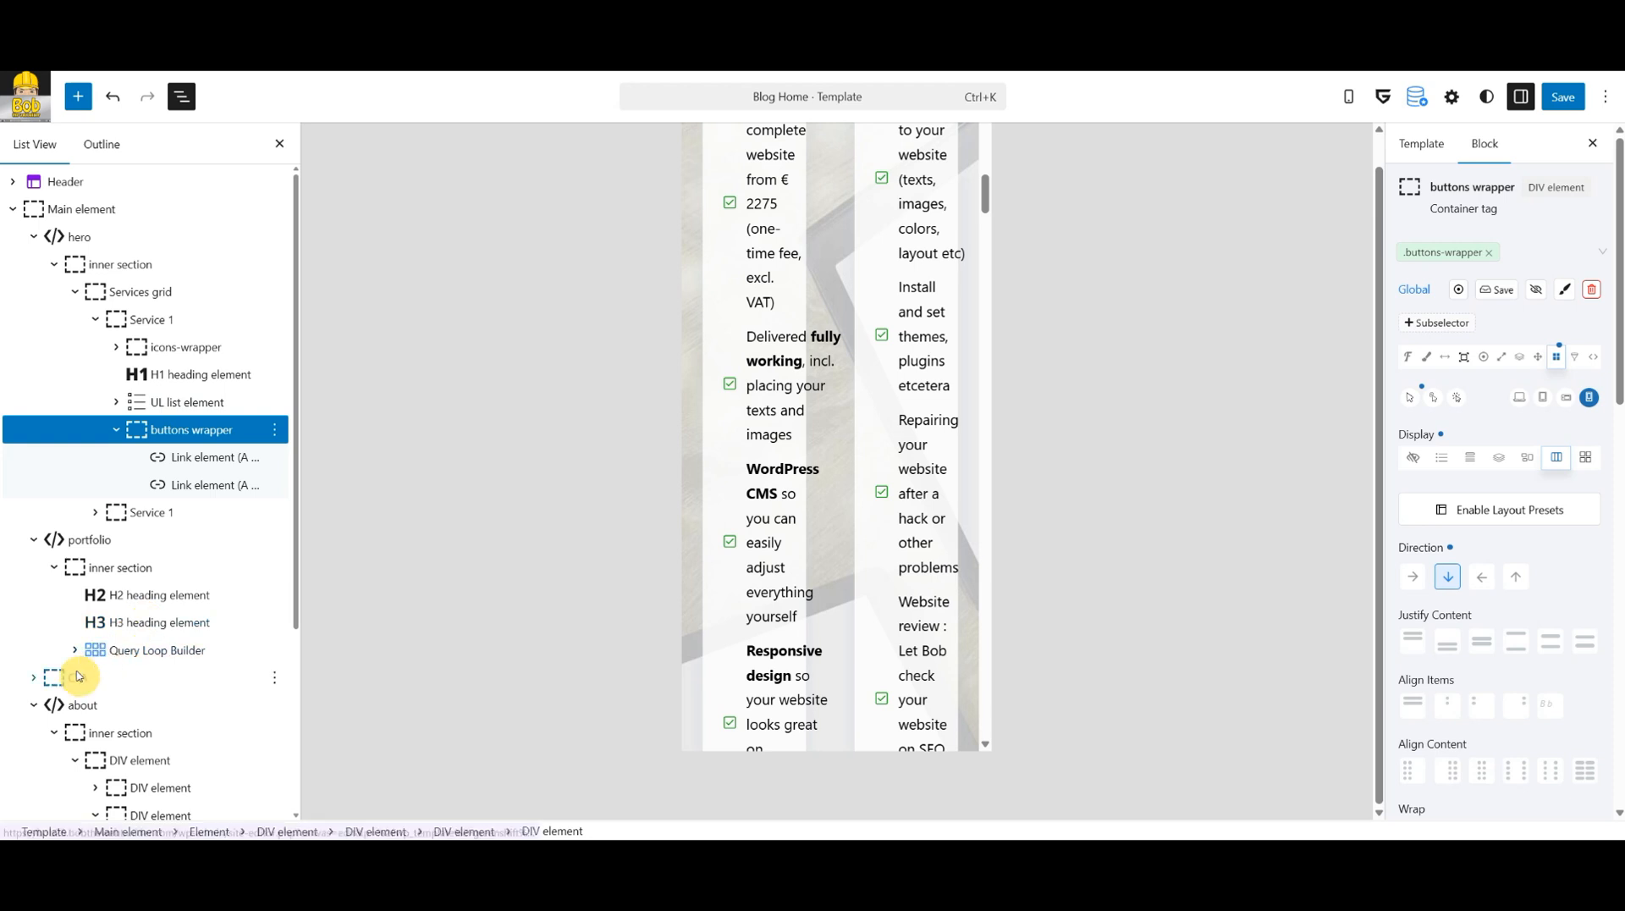
Set the mobile right padding of the CTA element's cta class to the space-xl preset.
{"action": "left_click", "coordinate": [37, 676]}
{"action": "left_click", "coordinate": [32, 677]}
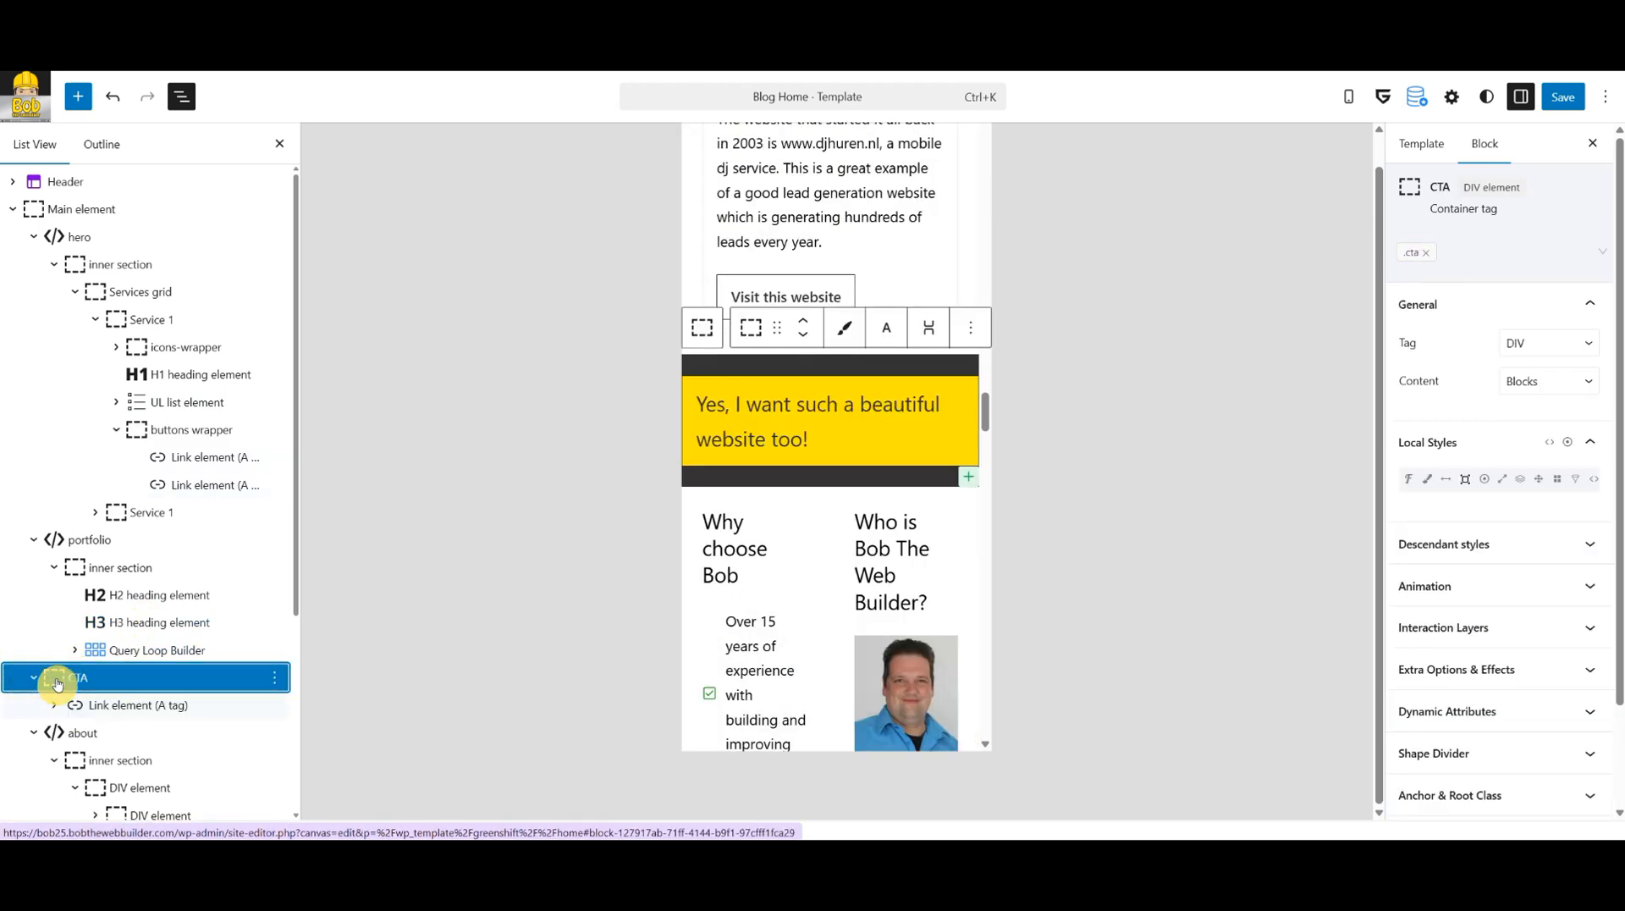
{"action": "left_click", "coordinate": [1418, 253]}
{"action": "left_click", "coordinate": [1443, 364]}
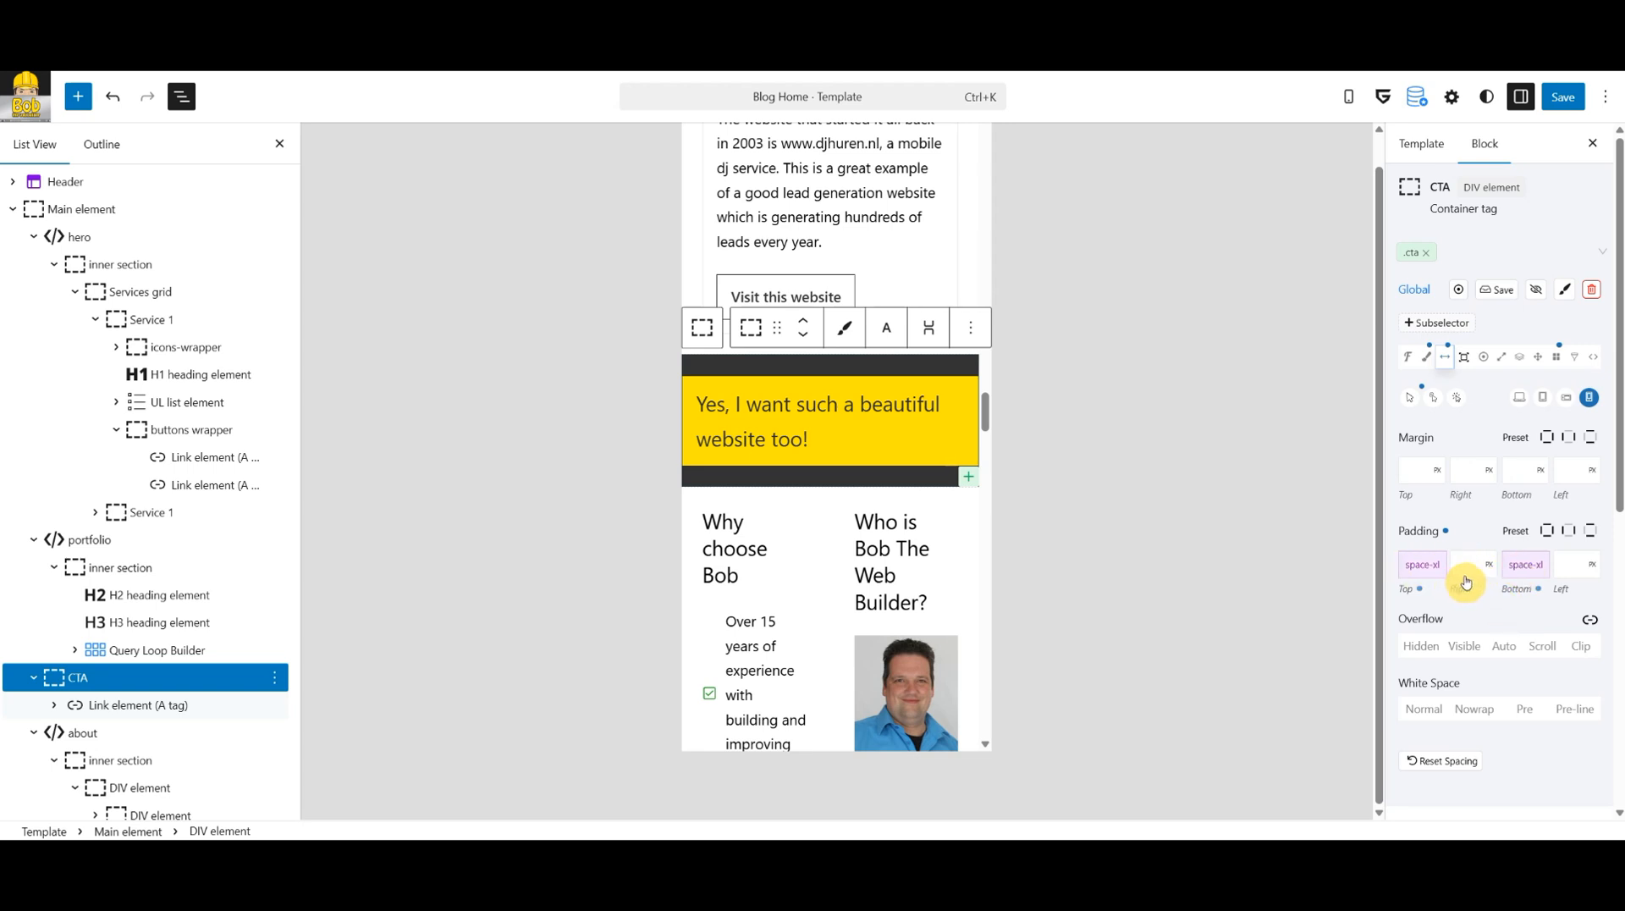
{"action": "left_click", "coordinate": [1466, 582]}
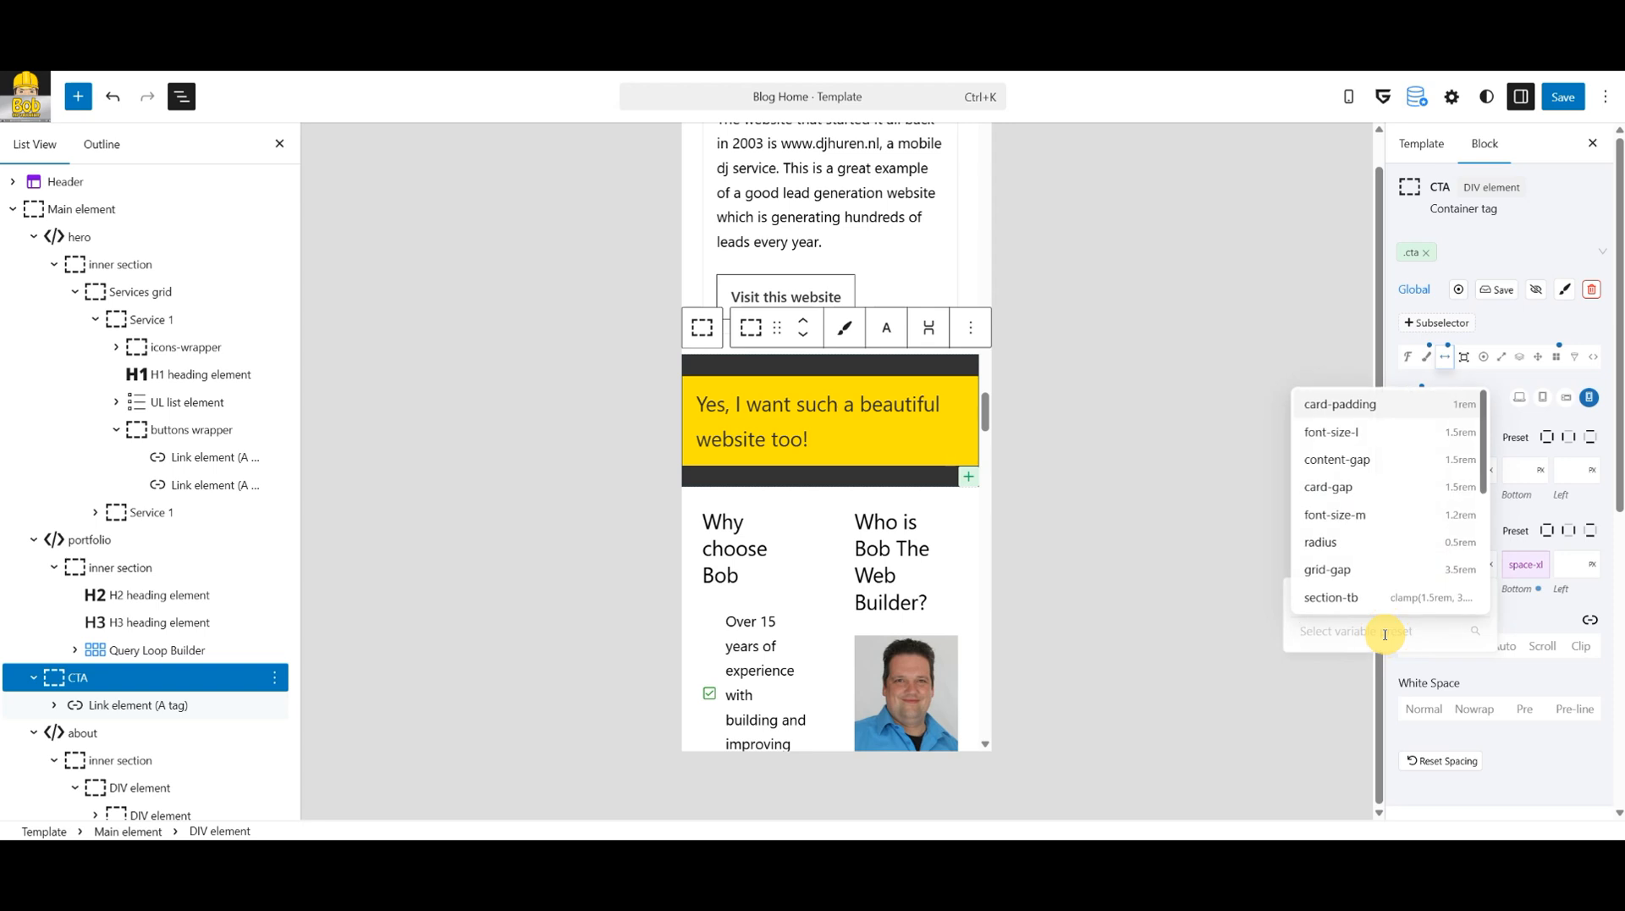
{"action": "type", "text": "spa"}
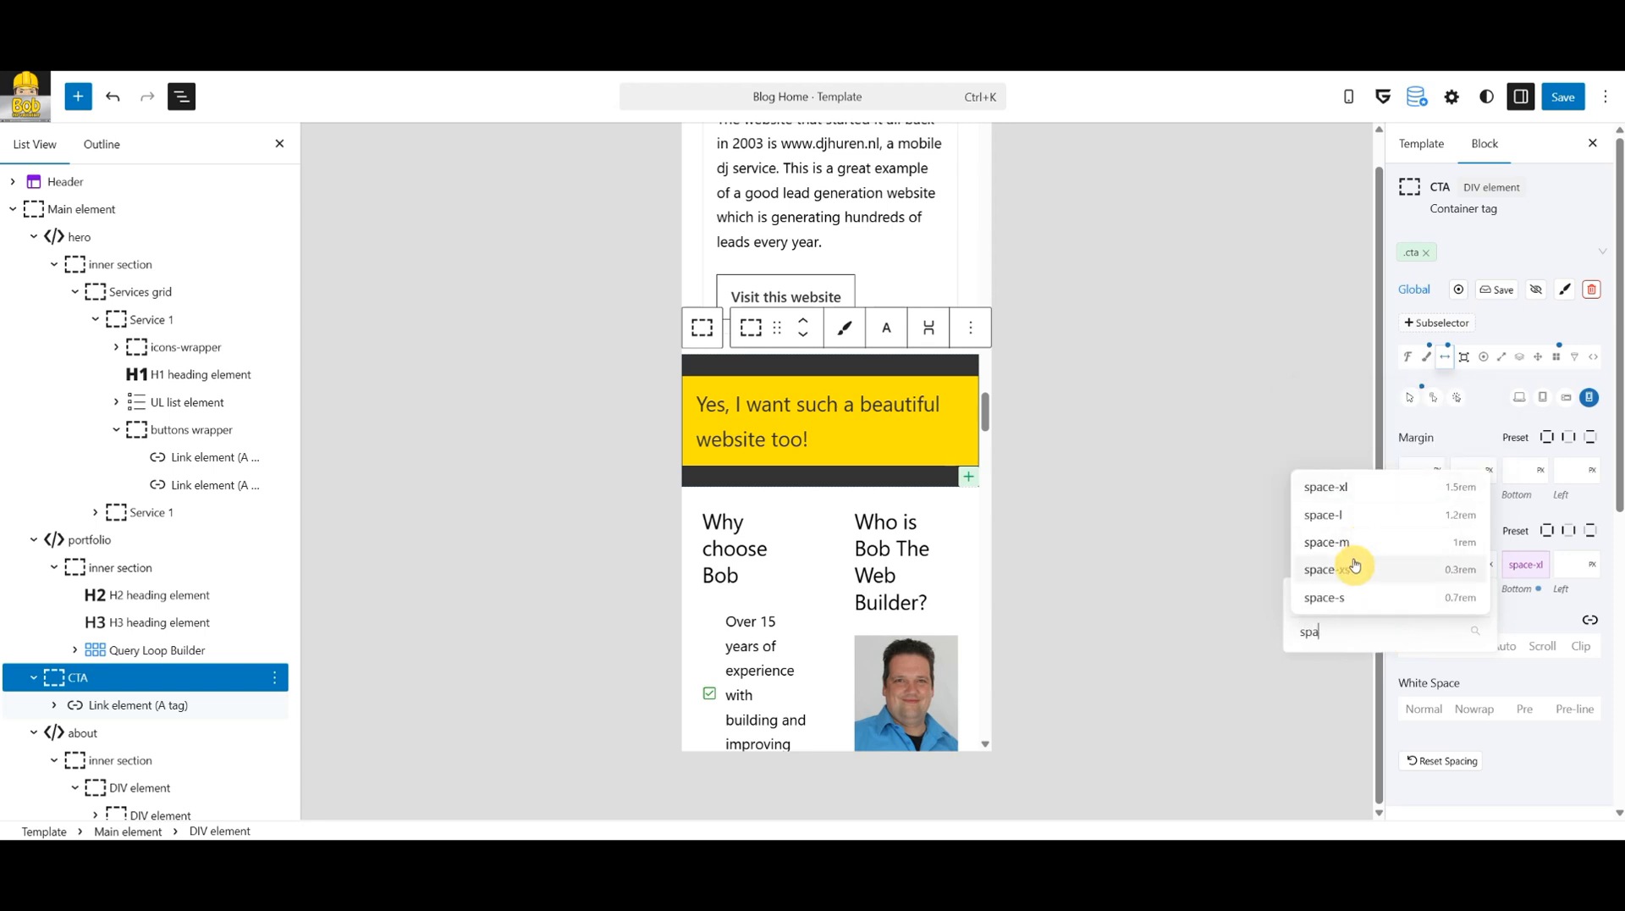
{"action": "left_click", "coordinate": [1342, 489]}
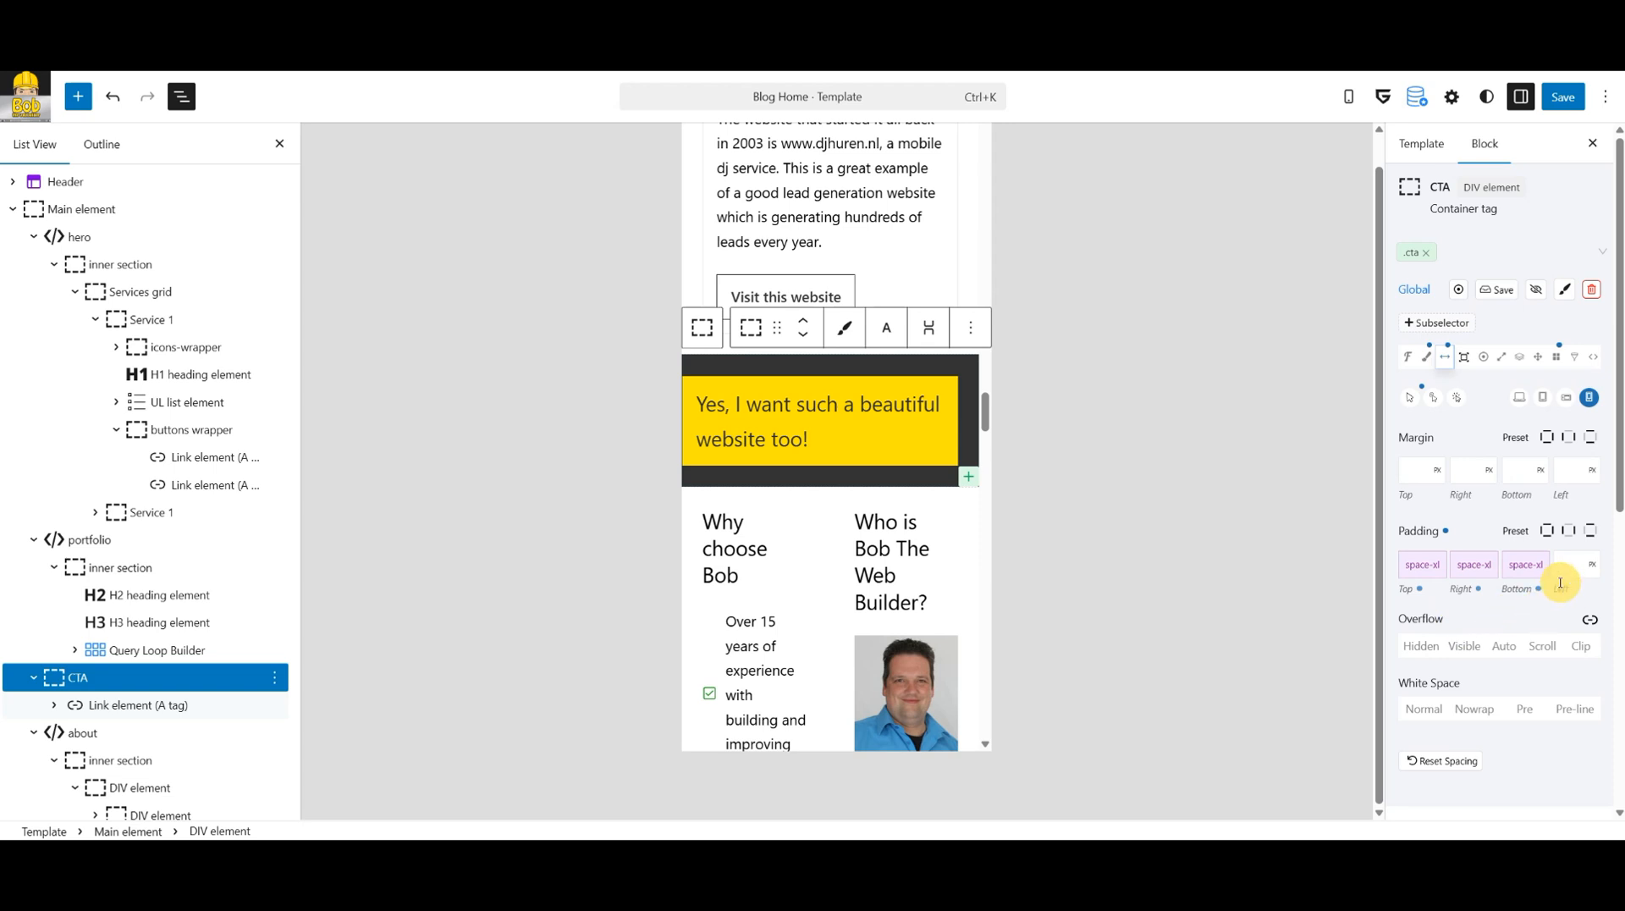
Set the cta class's mobile left padding to space-xl, and save the global class and the template.
{"action": "left_click", "coordinate": [1560, 583]}
{"action": "type", "text": "spac"}
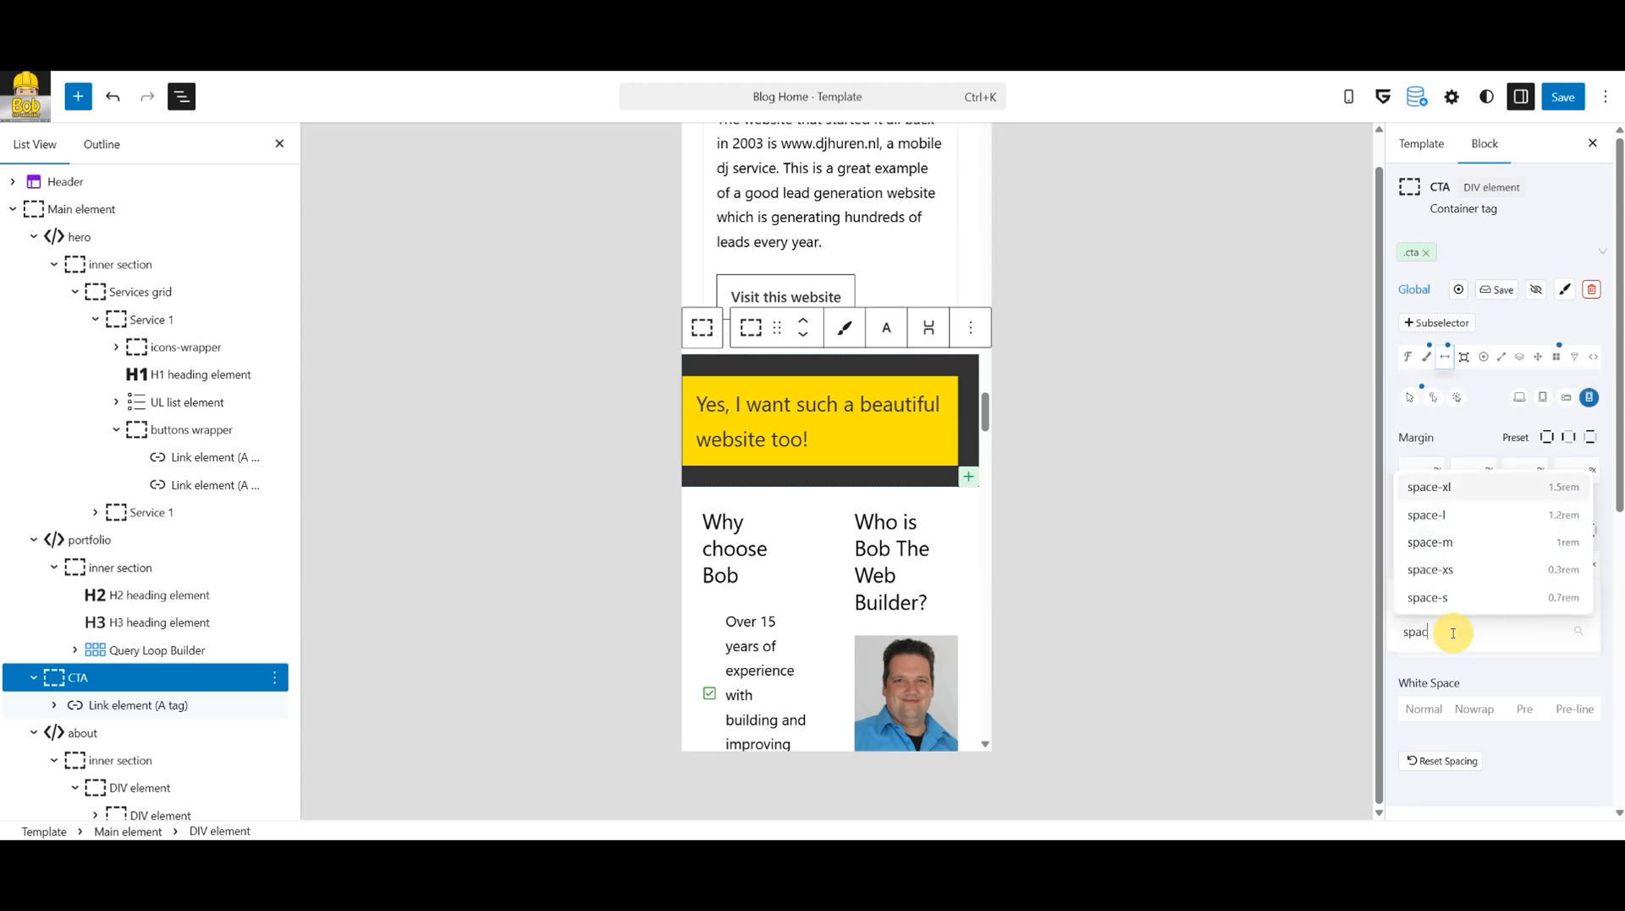
{"action": "left_click", "coordinate": [1449, 489]}
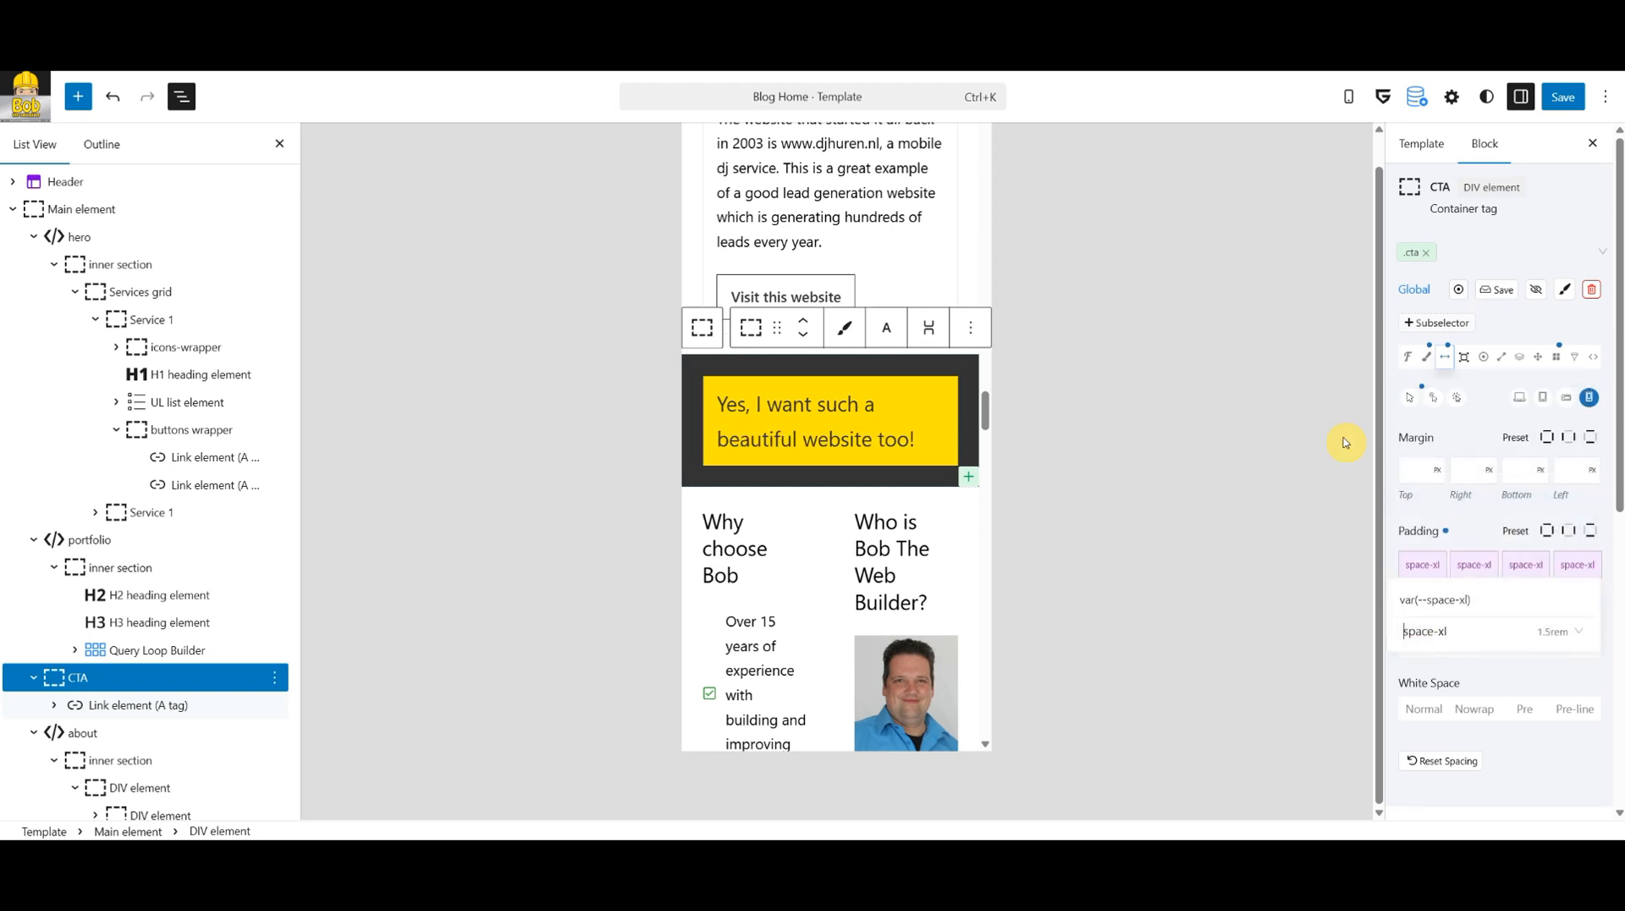
{"action": "left_click", "coordinate": [1498, 290]}
{"action": "left_click", "coordinate": [1560, 98]}
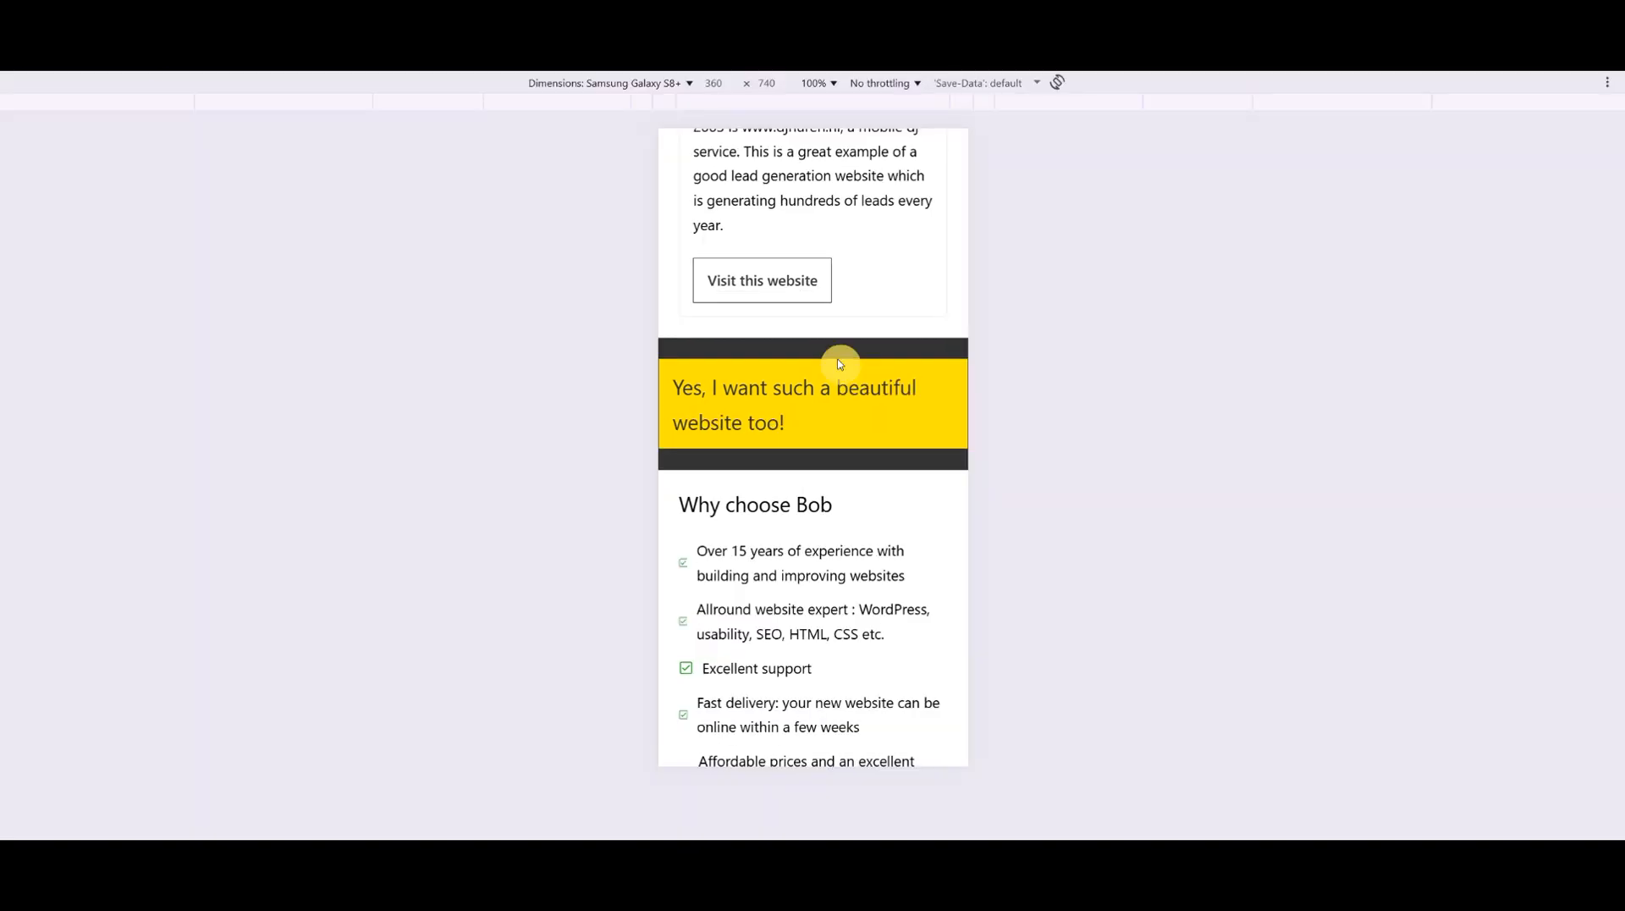
Review the about, quote call-to-action and latest articles sections in the Samsung Galaxy S8+ preview.
{"action": "scroll", "coordinate": [843, 517], "scroll_direction": "down", "scroll_amount": 20}
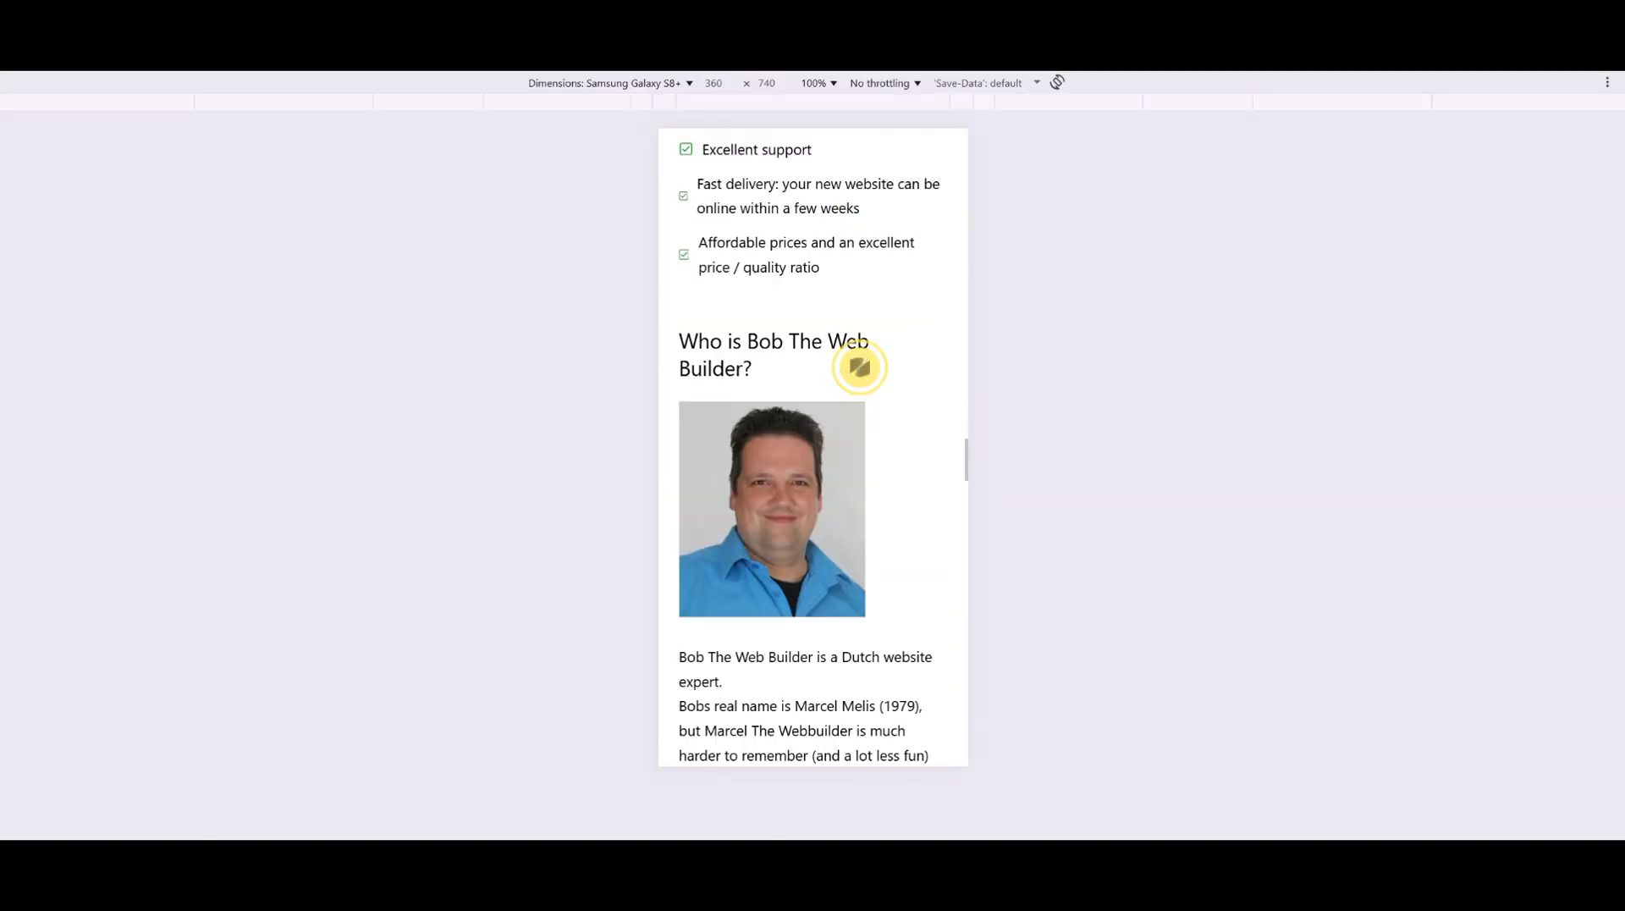
{"action": "scroll", "coordinate": [861, 490], "scroll_direction": "down", "scroll_amount": 15}
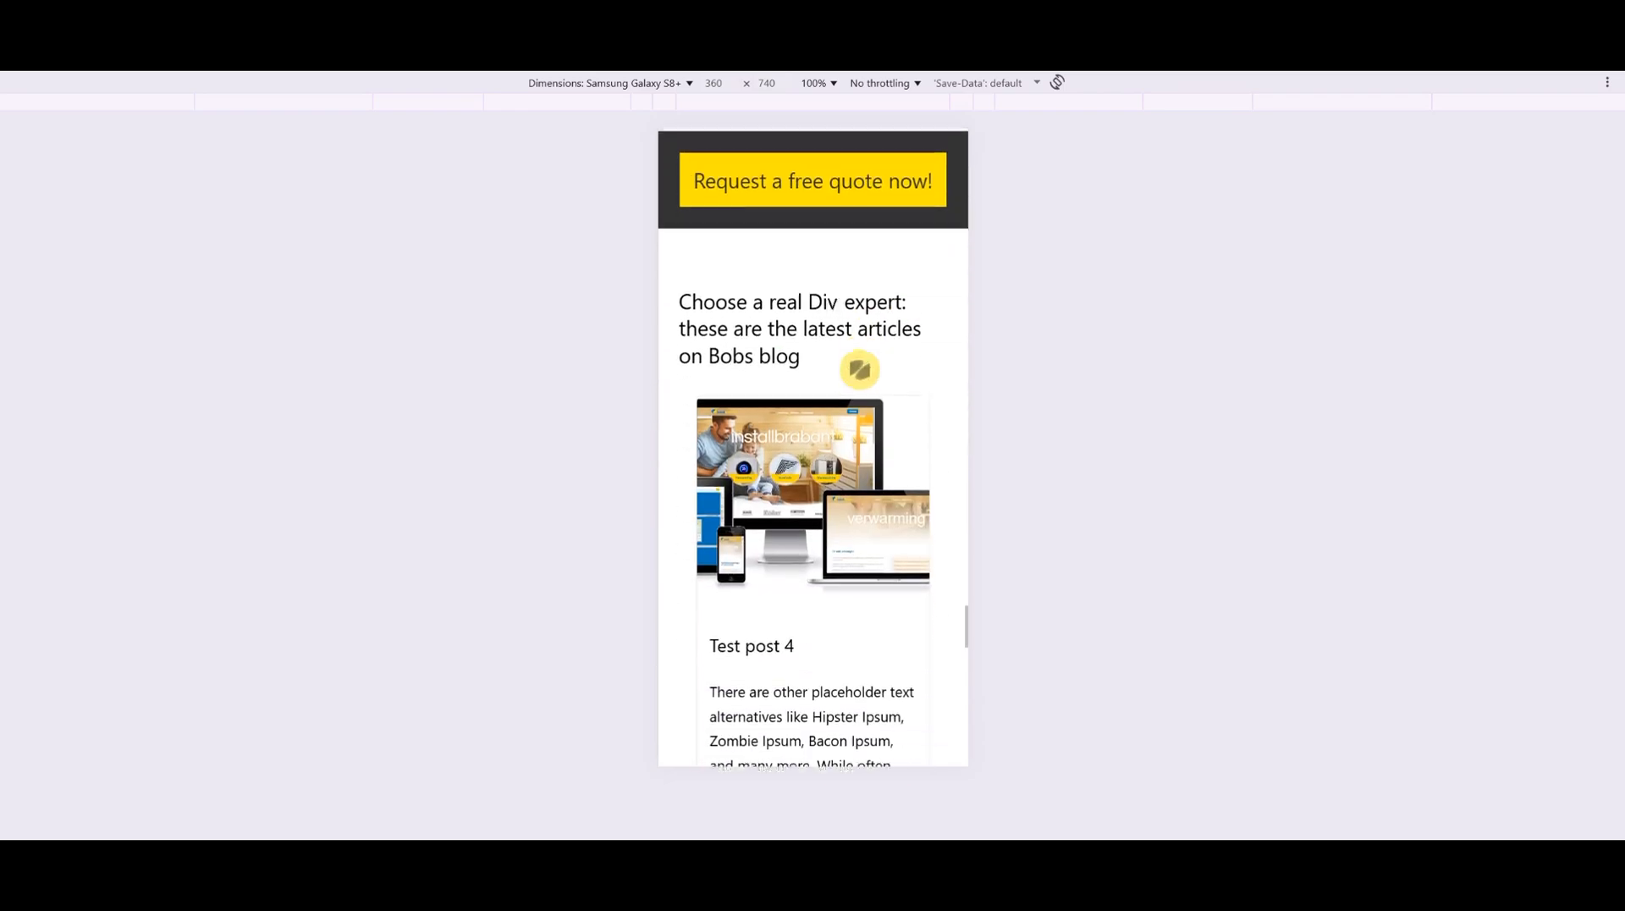